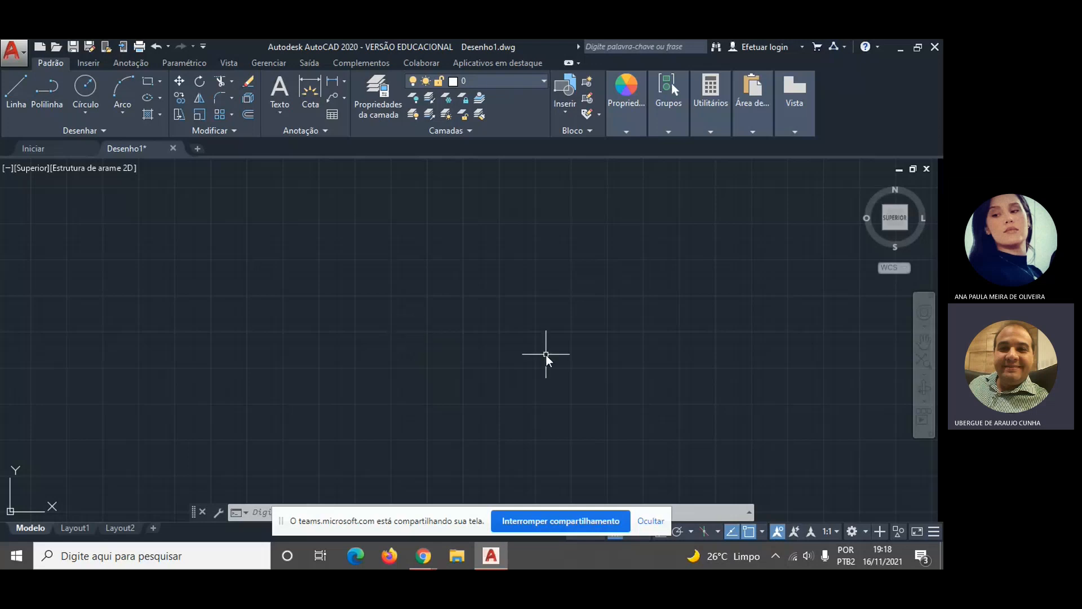
- Draw a rectangle 1000 wide and 600 high with the Rectangle command
left_click(650, 521)
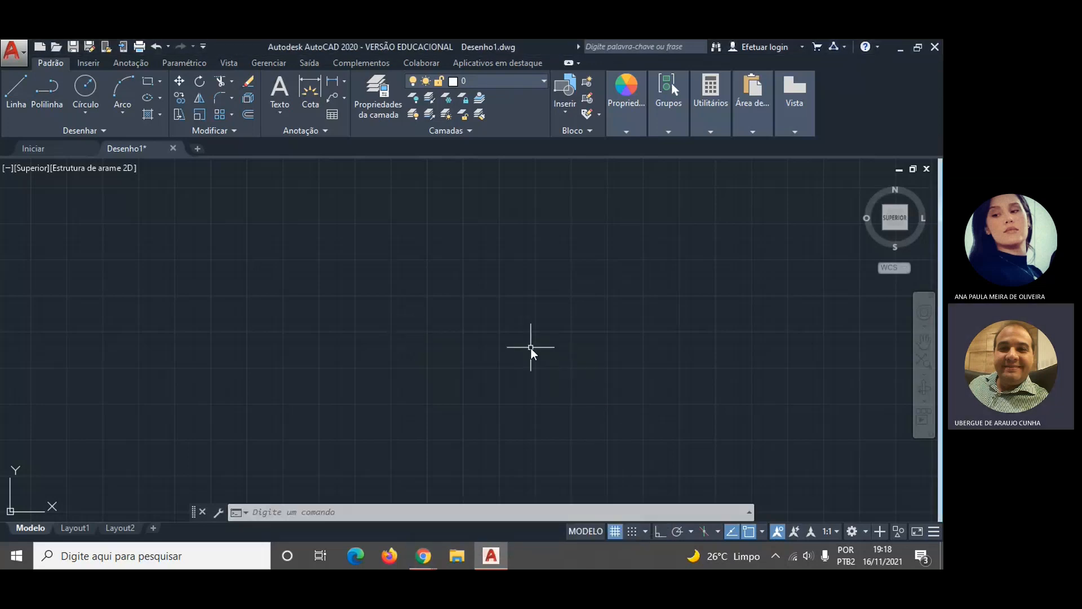
type("t")
key("Escape")
type("rec")
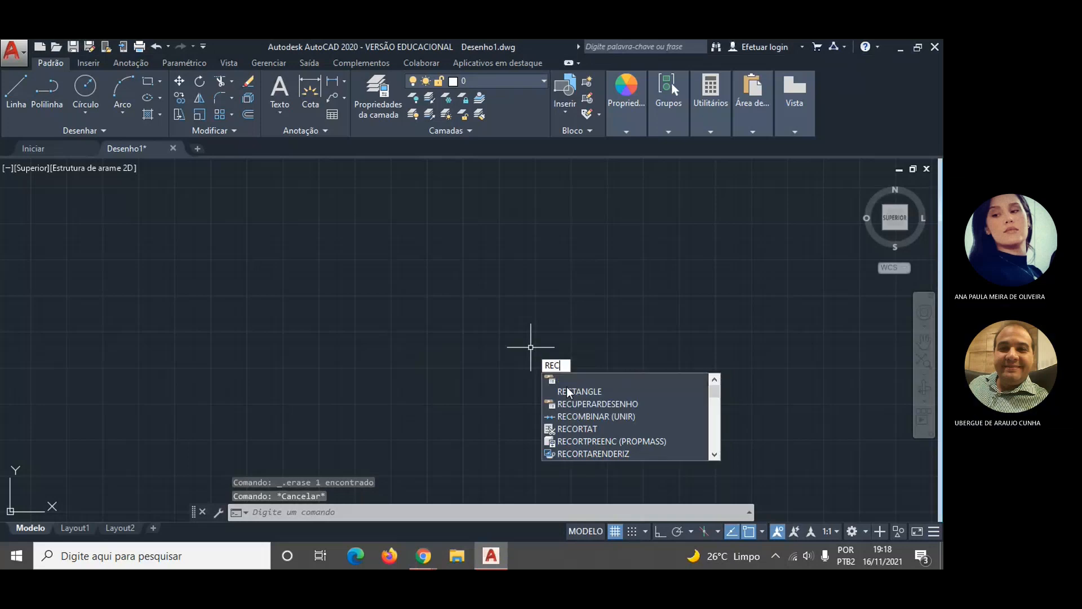
left_click(572, 396)
left_click(349, 368)
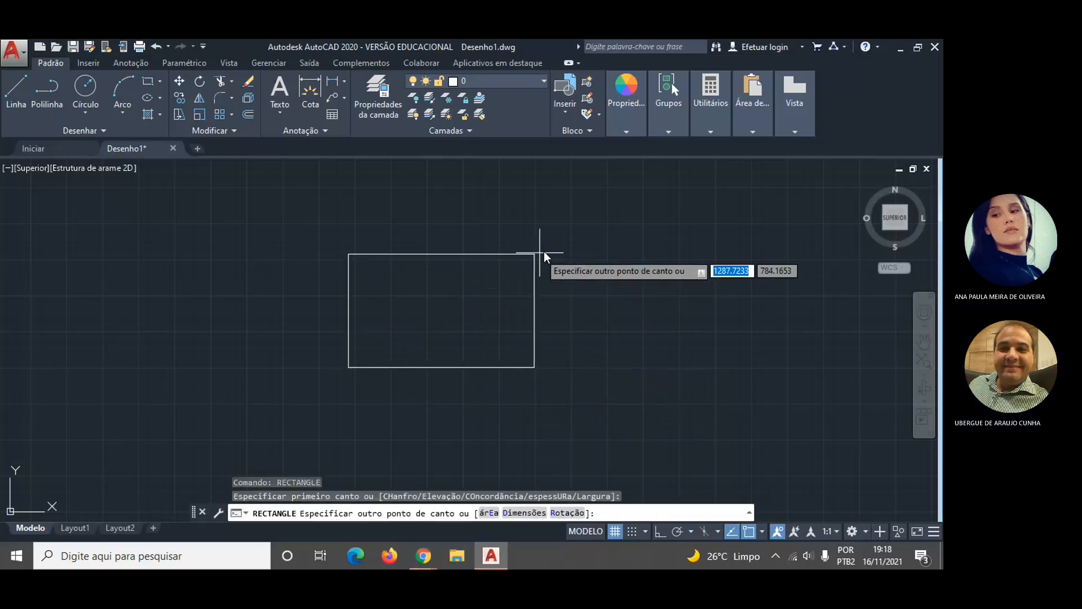
type("1000")
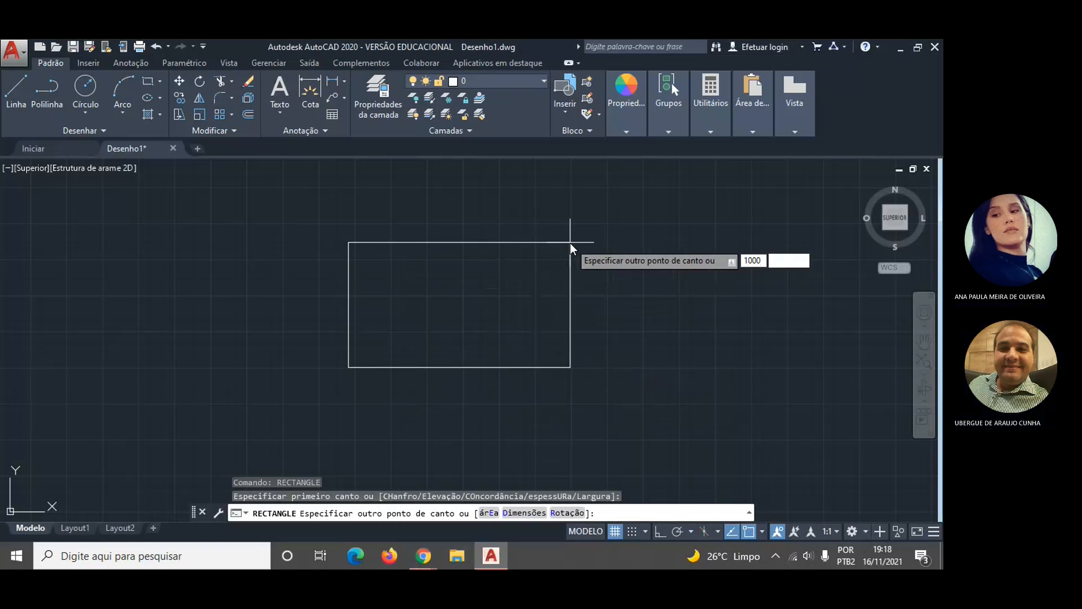
key("Tab")
type("600")
key("Return")
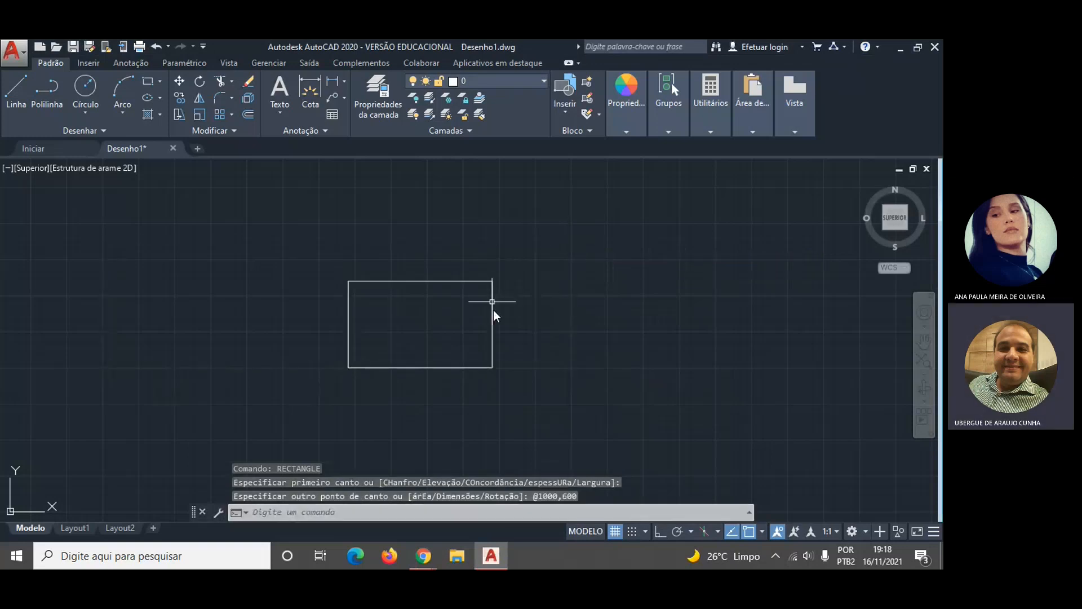
- Add a horizontal linear dimension just below the rectangle's lower edge
scroll(535, 353, "up", 2)
scroll(535, 353, "down", 2)
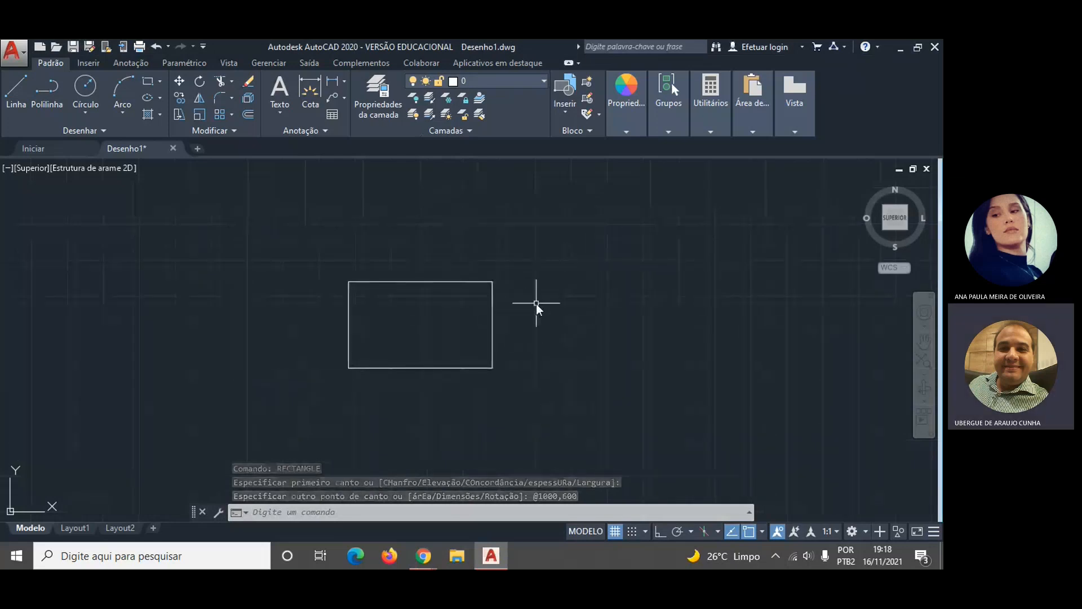
scroll(537, 303, "up", 2)
left_click(332, 81)
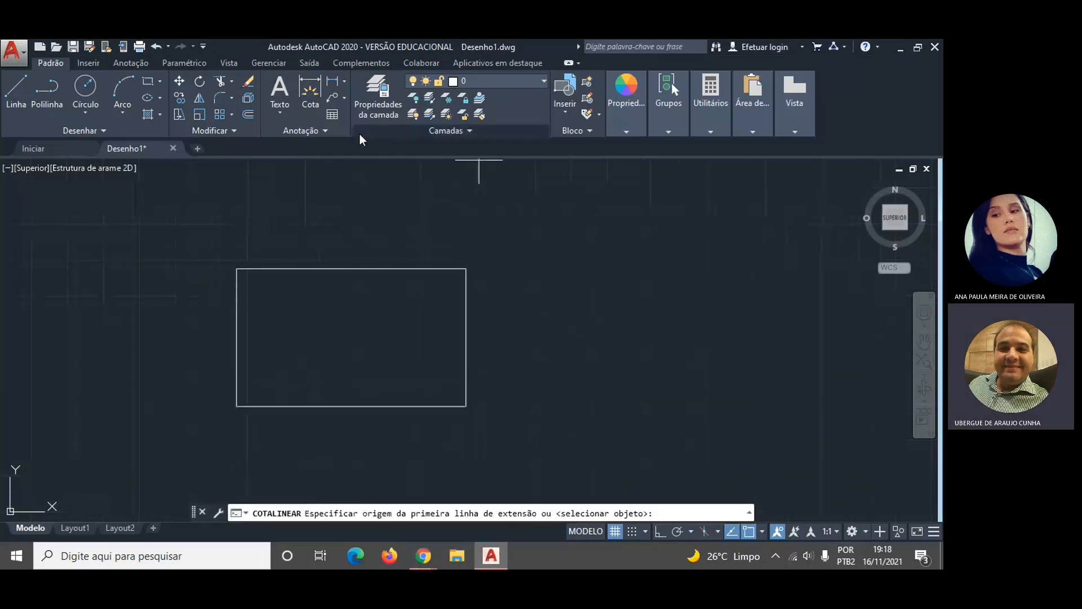
left_click(237, 407)
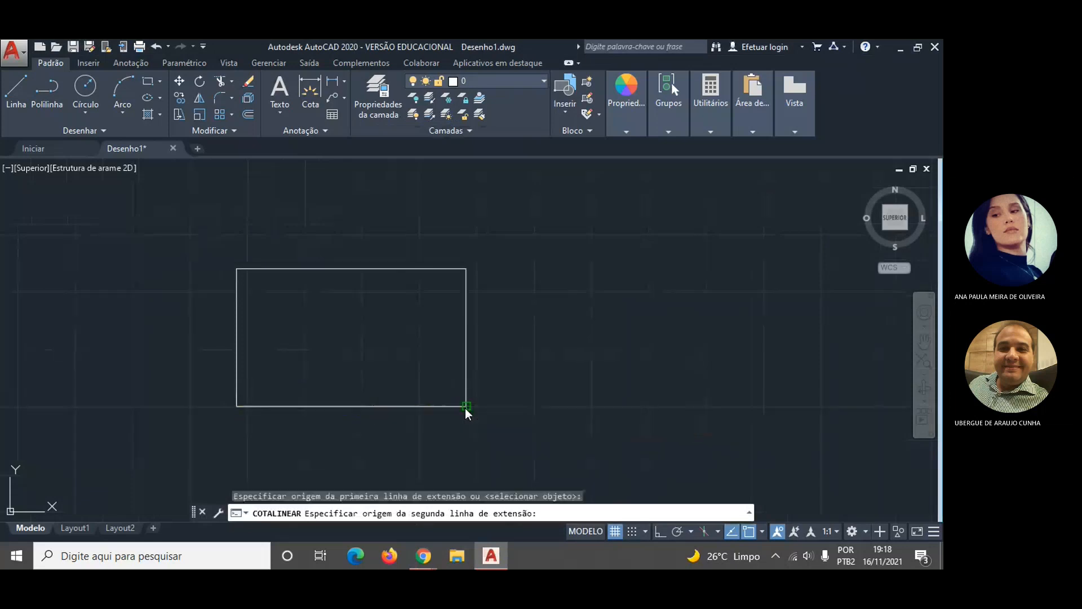
left_click(466, 406)
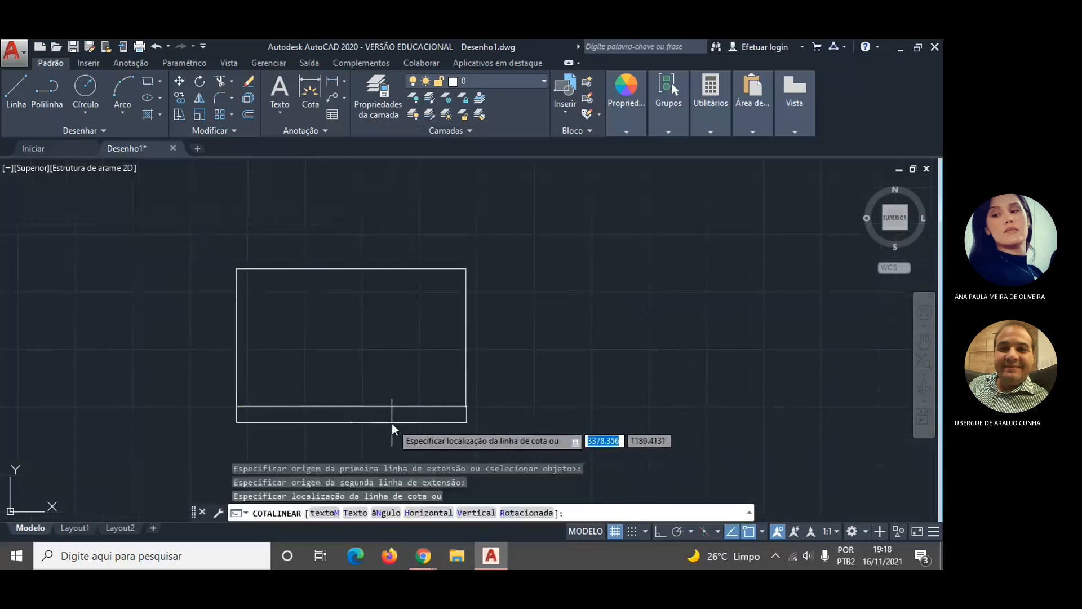
left_click(393, 424)
key("Escape")
left_click(367, 422)
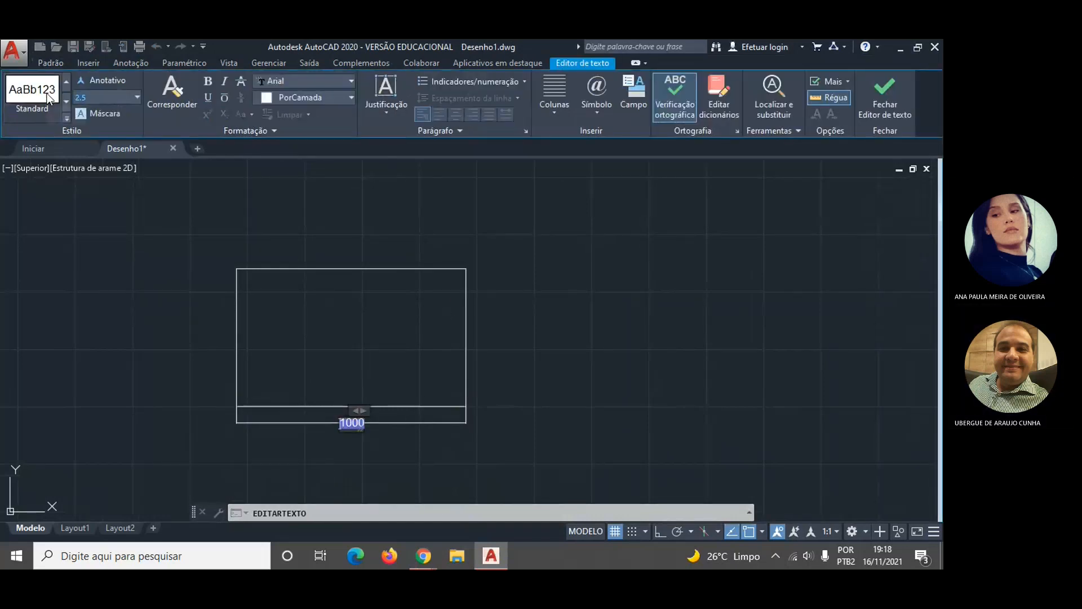
left_click(572, 391)
double_click(345, 424)
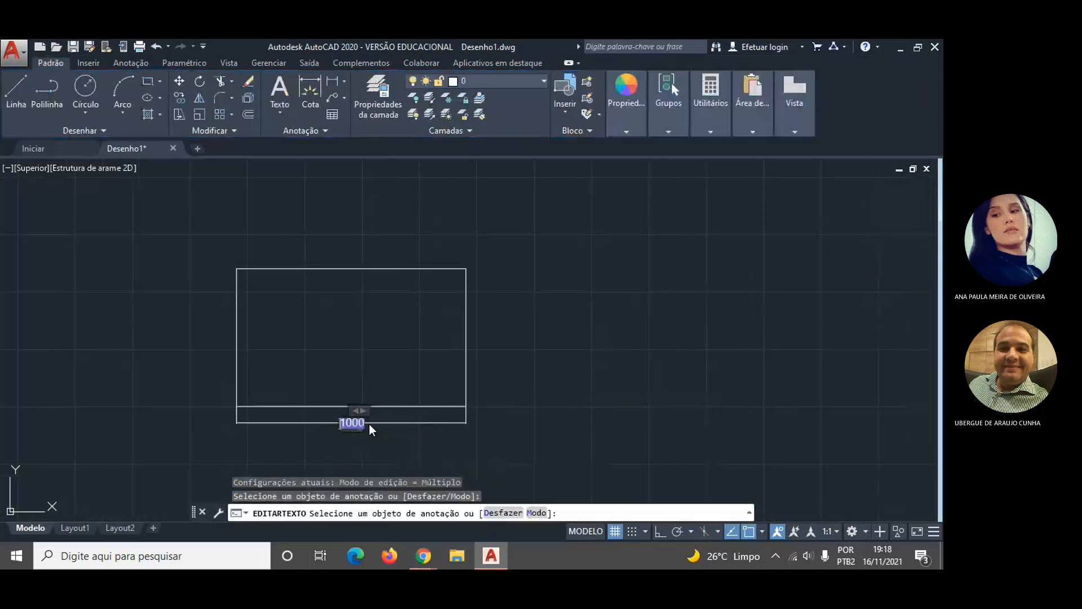
left_click(389, 424)
key("Escape")
key("Escape")
- Try to set the lower dimension's text height to 25 in the text editor
double_click(360, 424)
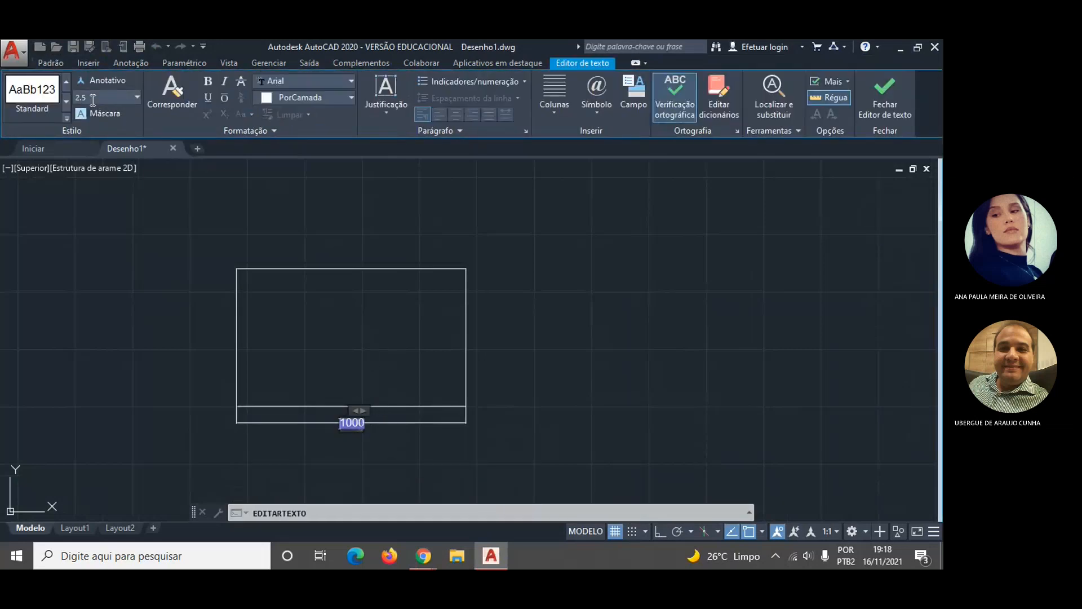
type("25")
left_click(181, 189)
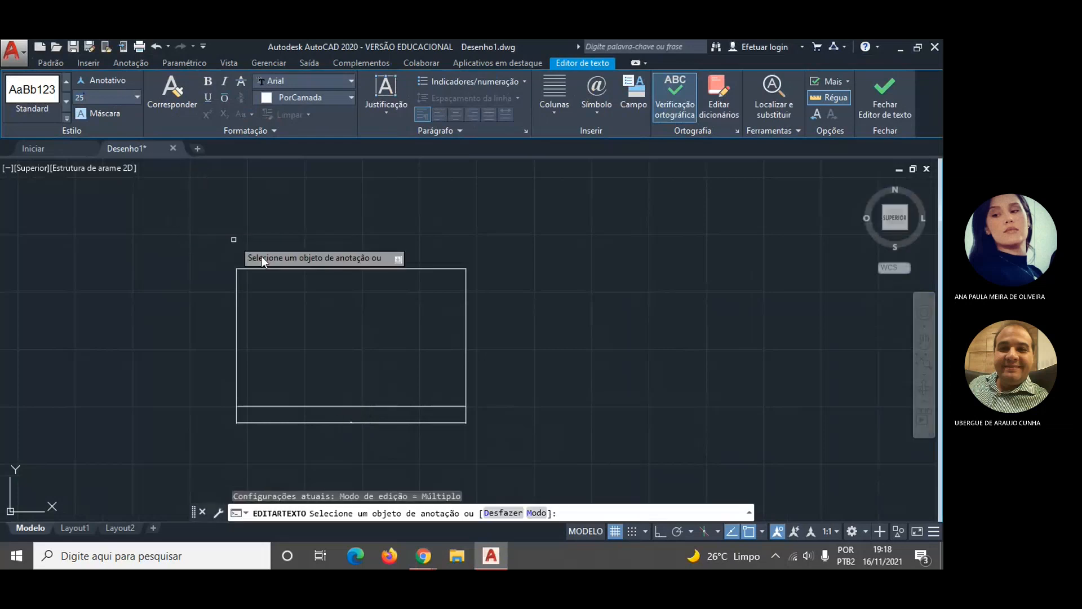
left_click(354, 425)
left_click(377, 421)
key("Escape")
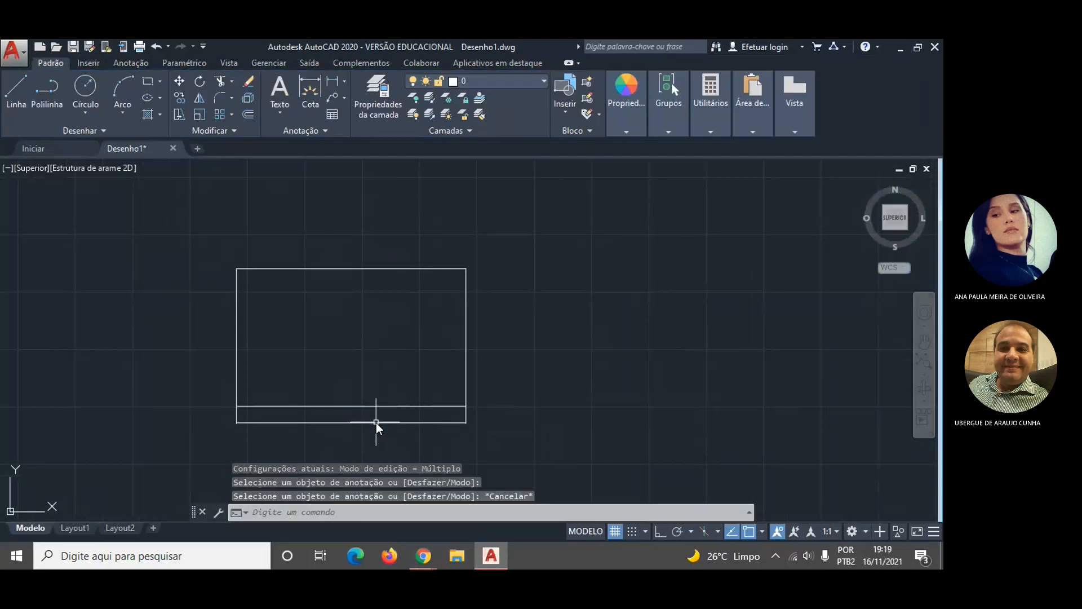
- Delete the lower dimension and place a new linear dimension along the rectangle's lower edge
left_click(377, 421)
key("Delete")
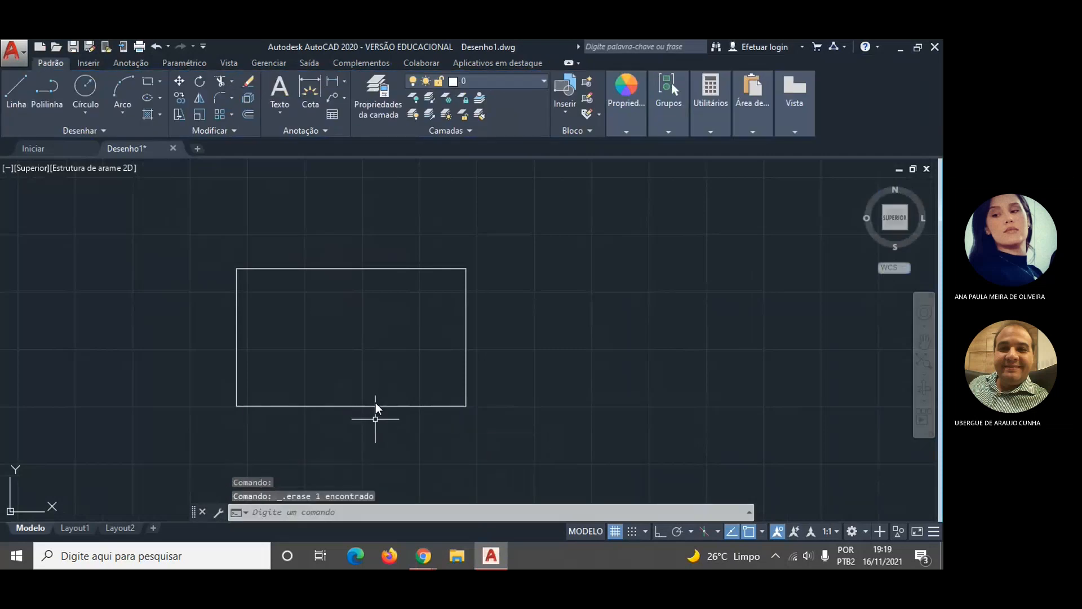
left_click(329, 86)
left_click(237, 405)
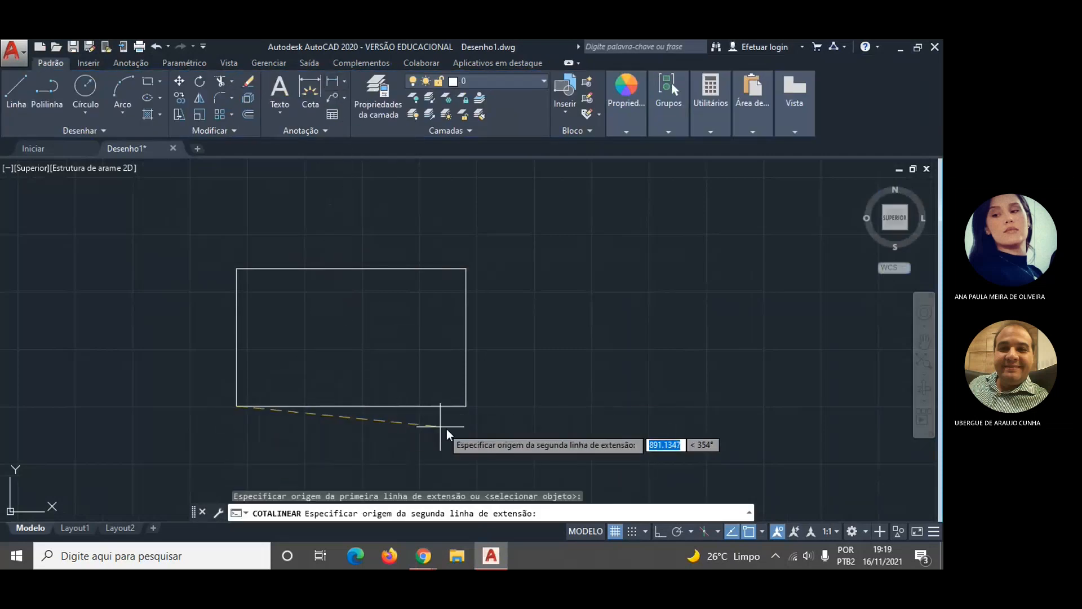
left_click(467, 406)
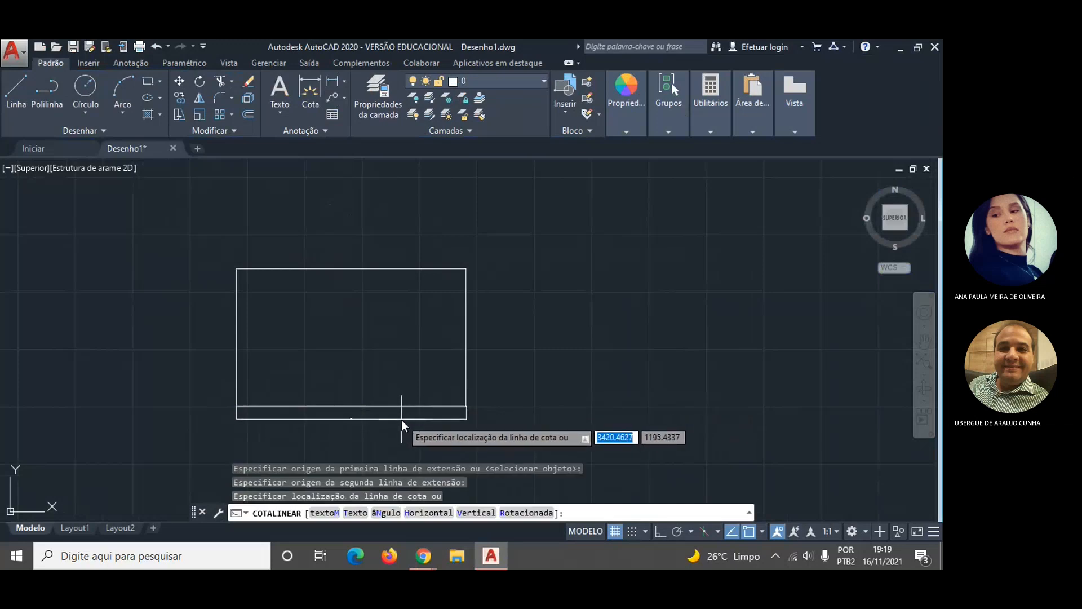
left_click(401, 419)
key("Escape")
- Try again to change the new dimension's text height to 25 by editing its text
left_click(369, 421)
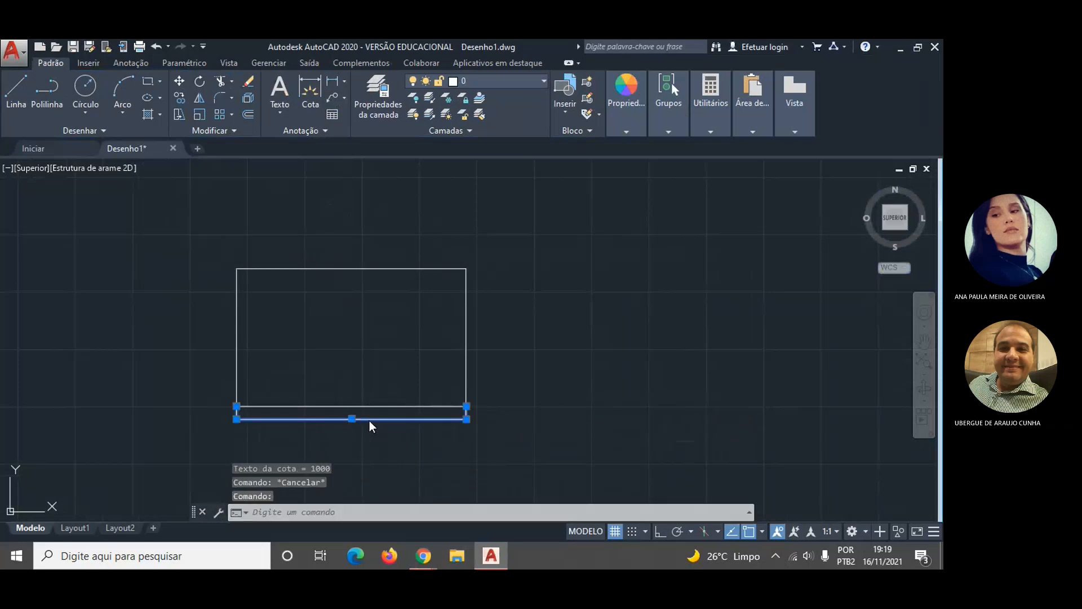
double_click(370, 421)
left_click(74, 98)
type("25")
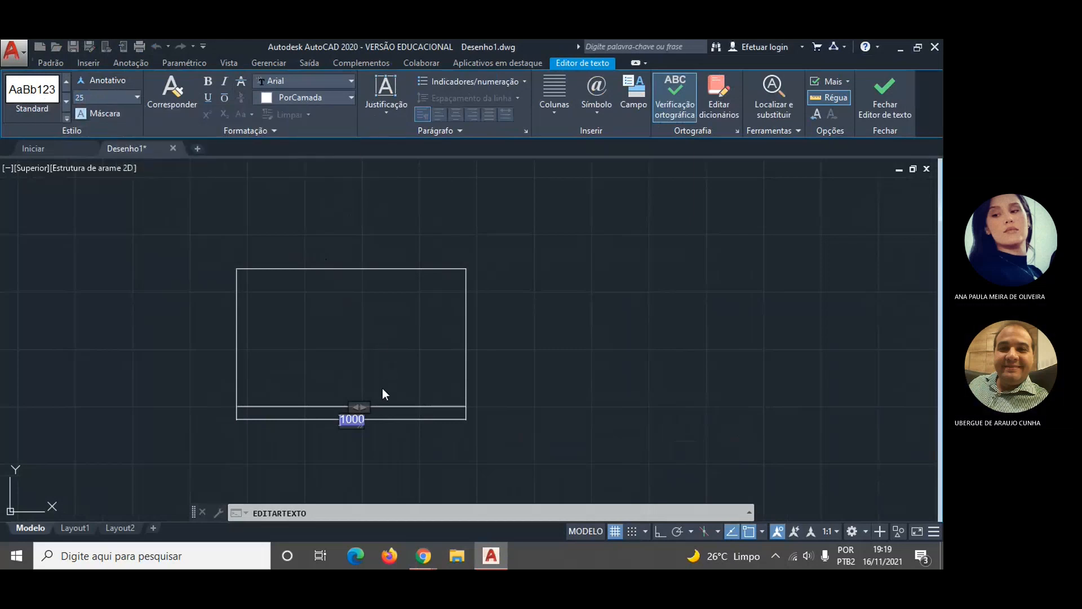
left_click(376, 416)
left_click(376, 418)
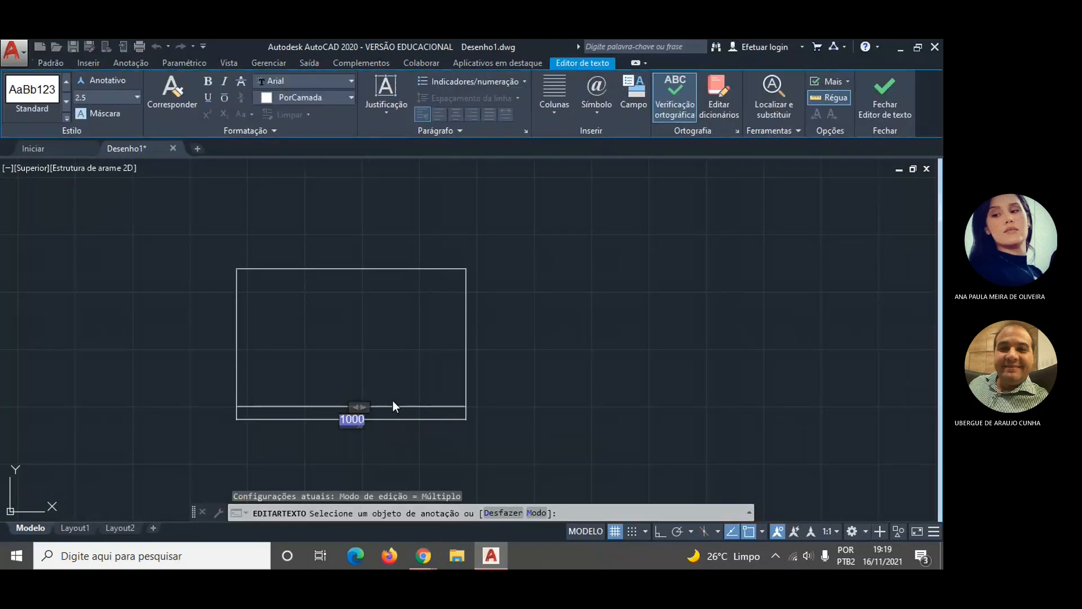
key("Escape")
key("Escape")
- Delete the linear dimension below the rectangle
scroll(370, 425, "up", 2)
scroll(371, 425, "down", 2)
scroll(333, 425, "up", 5)
scroll(334, 425, "down", 5)
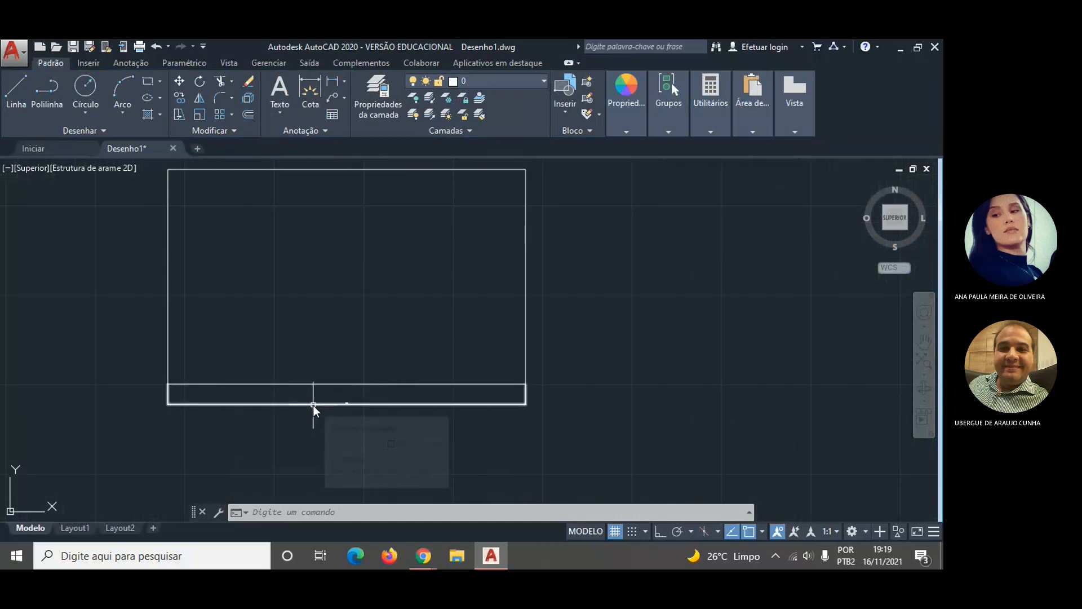
key("Escape")
left_click(313, 404)
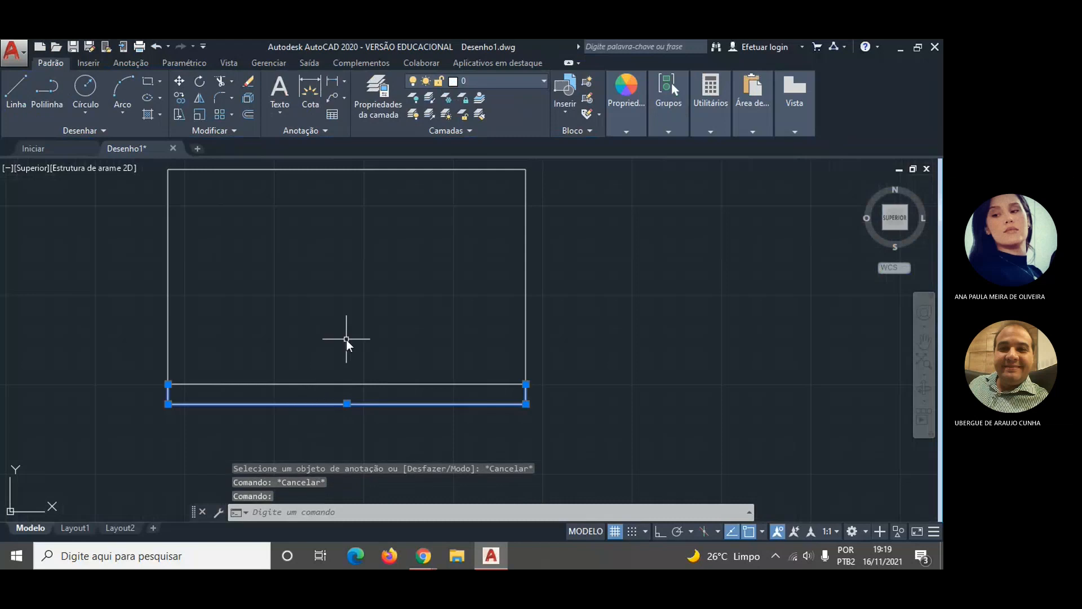
key("Delete")
- Modify the ISO-25 dimension style, setting both the arrow size and the centre mark size to 25
type("dim")
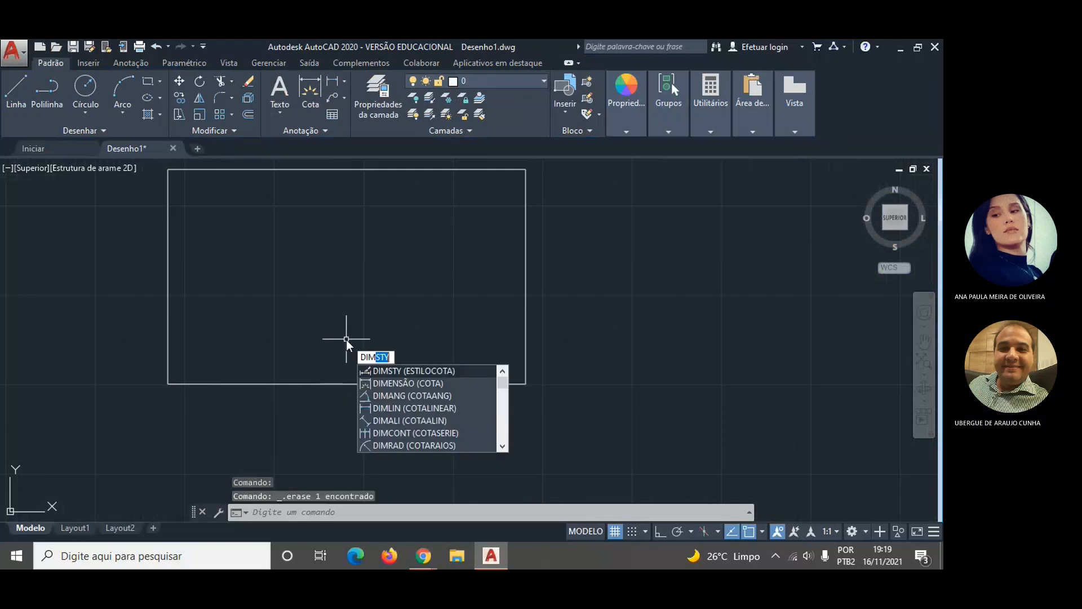
key("Return")
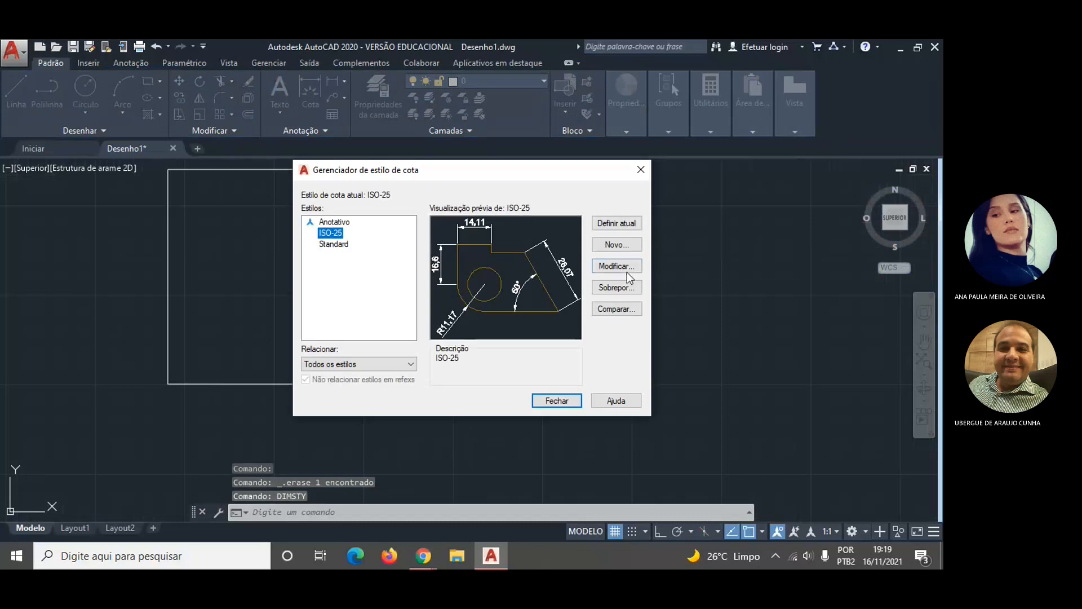
left_click(621, 269)
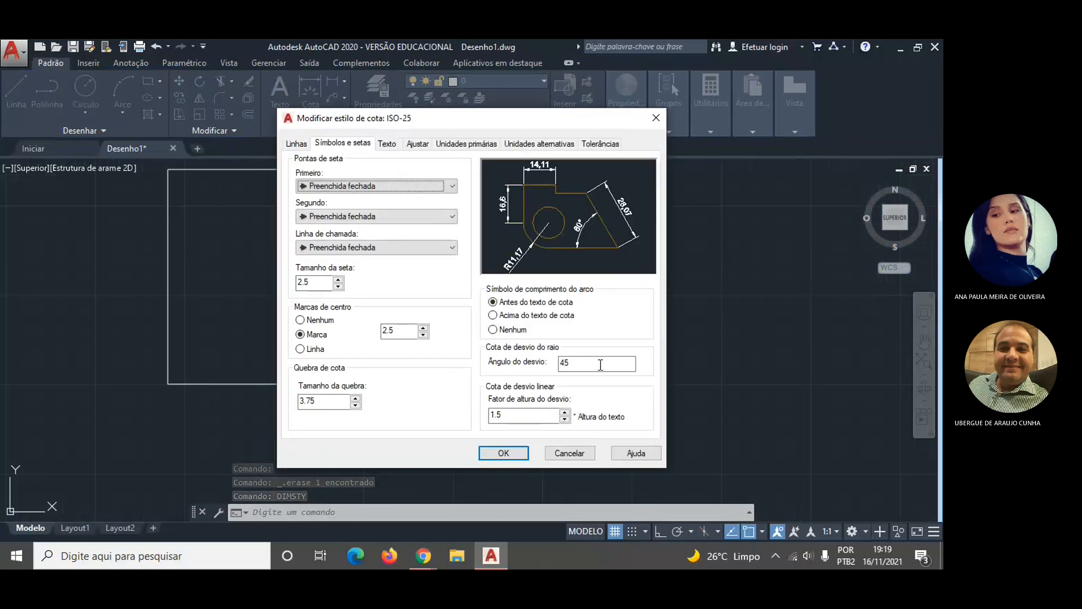
left_click_drag(312, 282, 293, 279)
type("25")
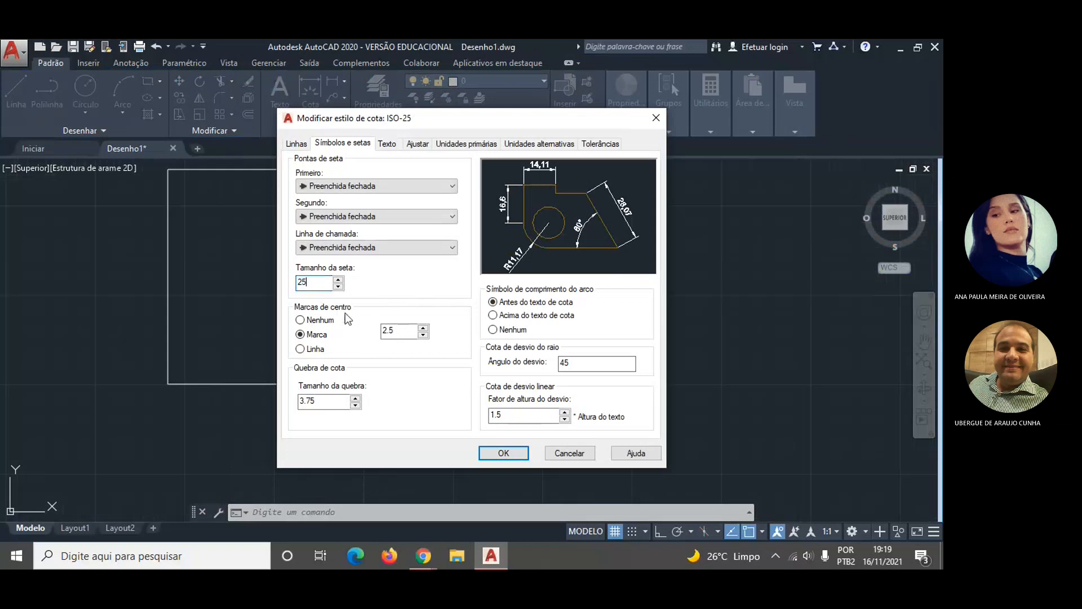
double_click(389, 330)
type("25")
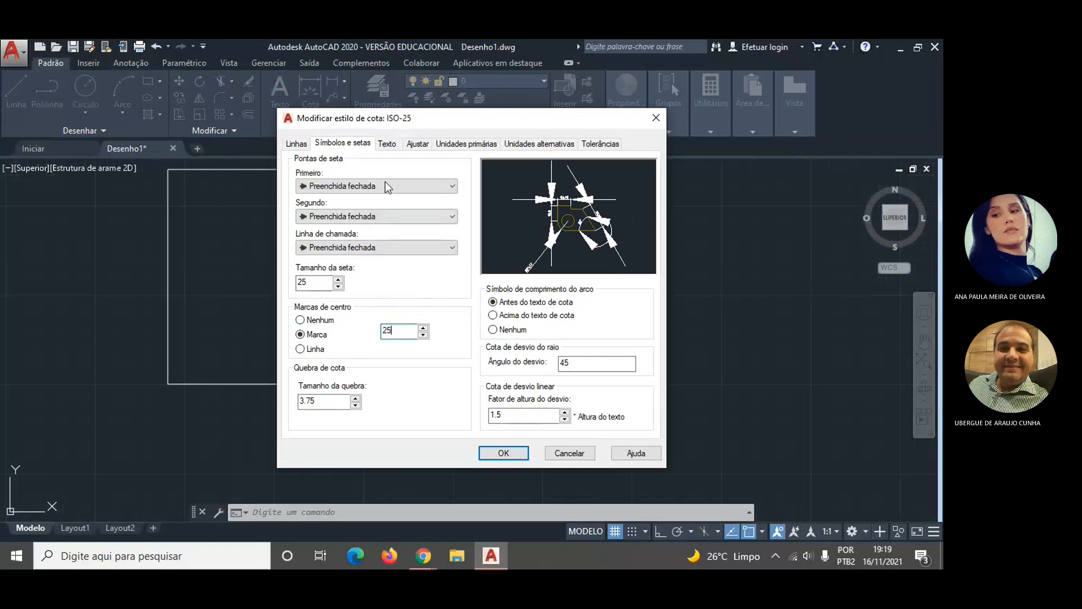
- Set the ISO-25 style's text height to 25, accept the changes and close the dimension style manager
left_click(387, 143)
double_click(441, 243)
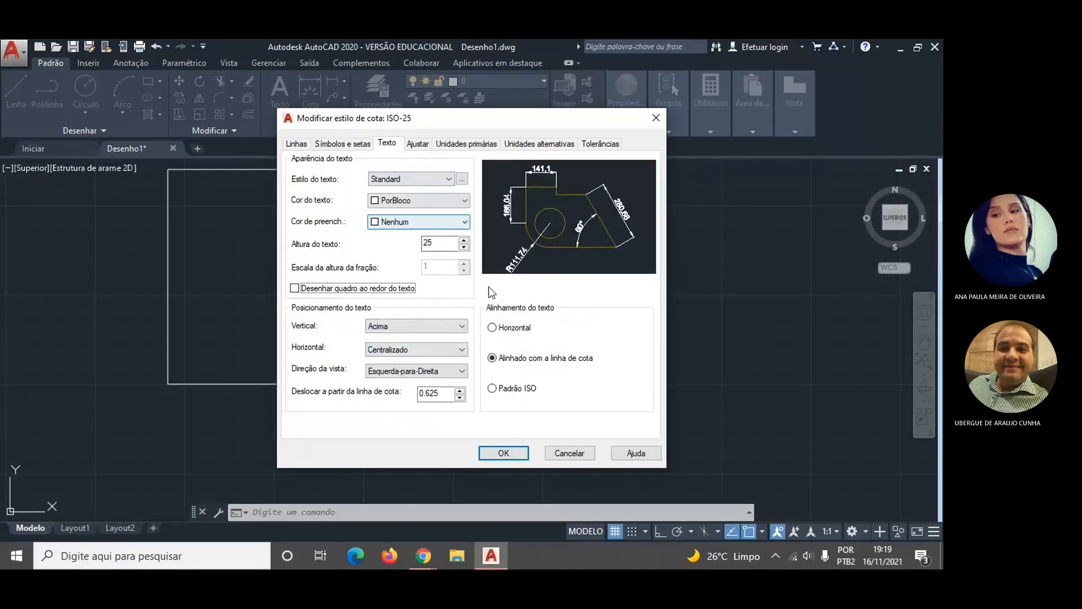
left_click(502, 452)
left_click(562, 400)
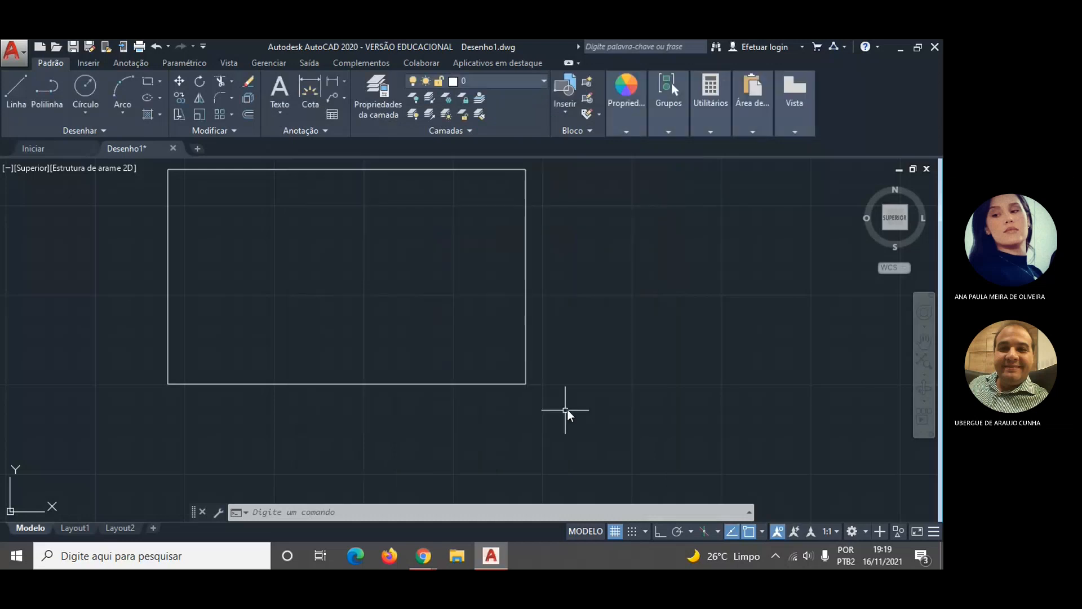
- Dimension the rectangle's width with a linear dimension placed below its lower edge
left_click(332, 85)
left_click(168, 384)
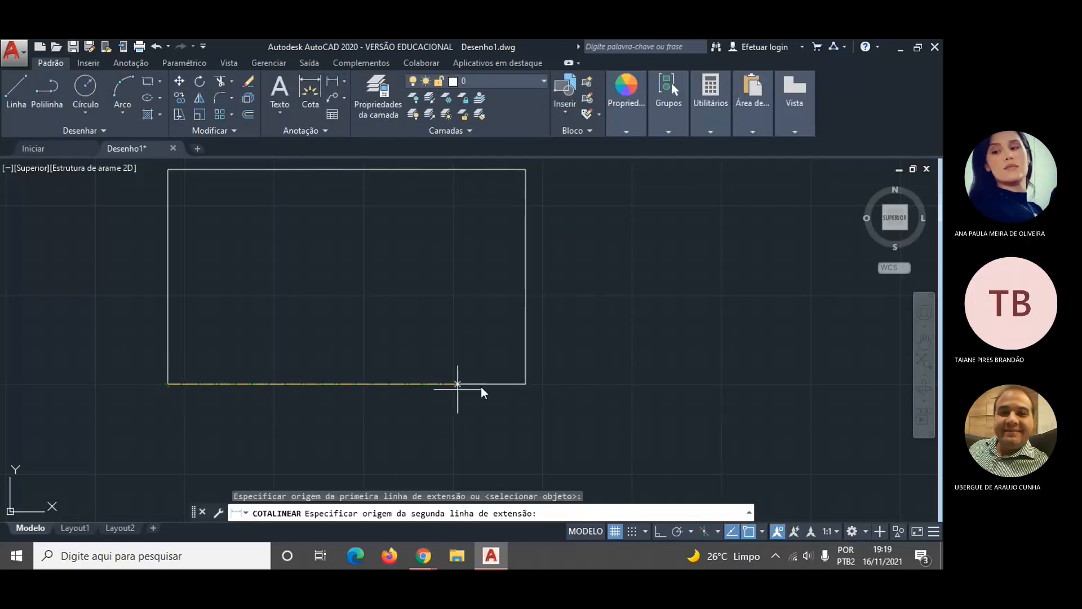
left_click(516, 381)
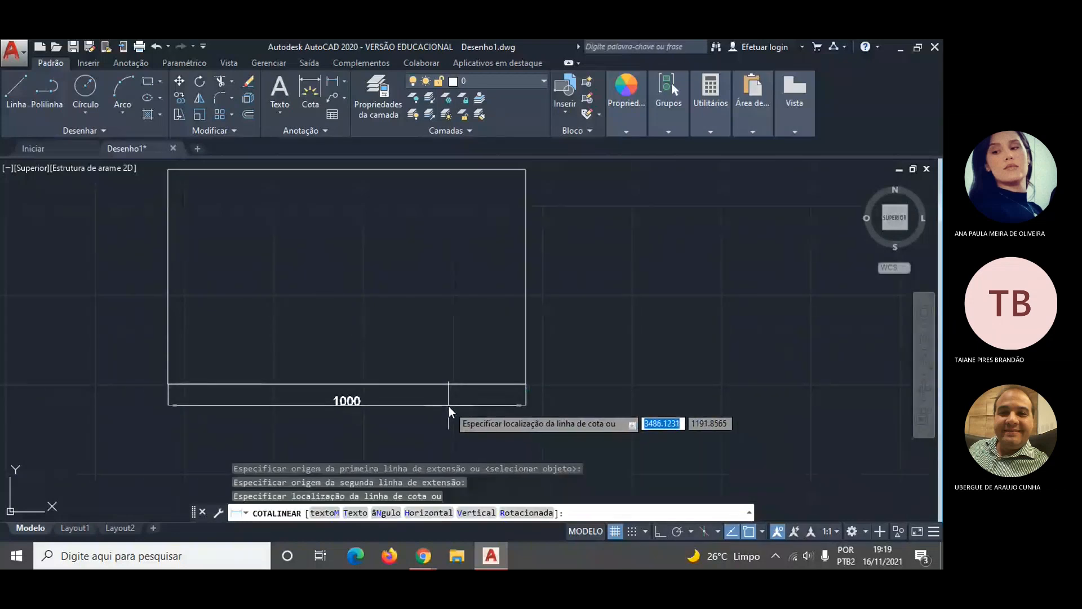
left_click(450, 402)
key("Escape")
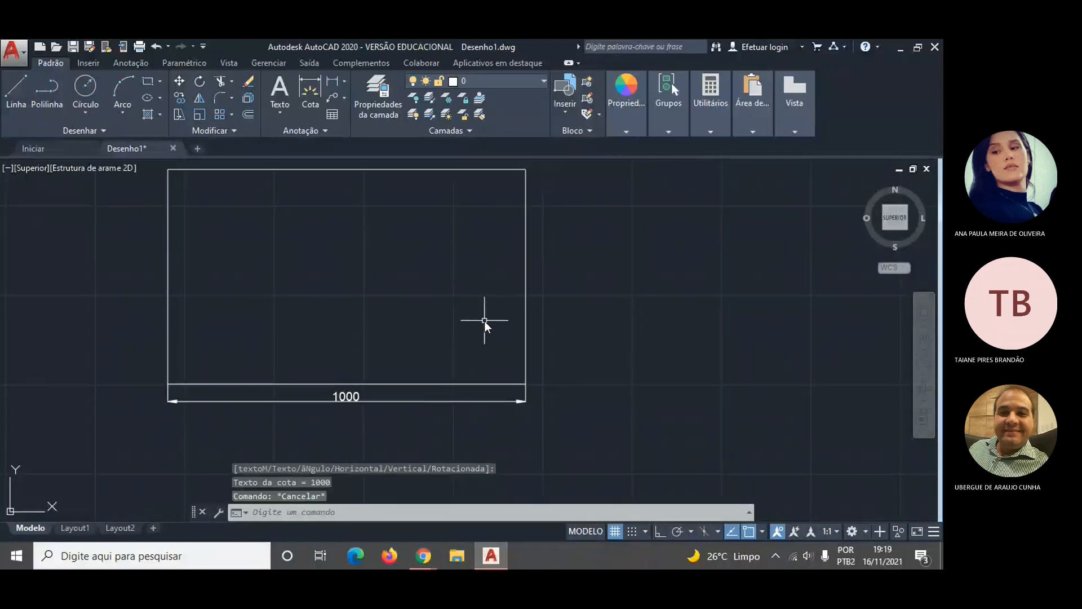
- Dimension the rectangle's height with a linear dimension placed just outside its right edge
left_click(333, 82)
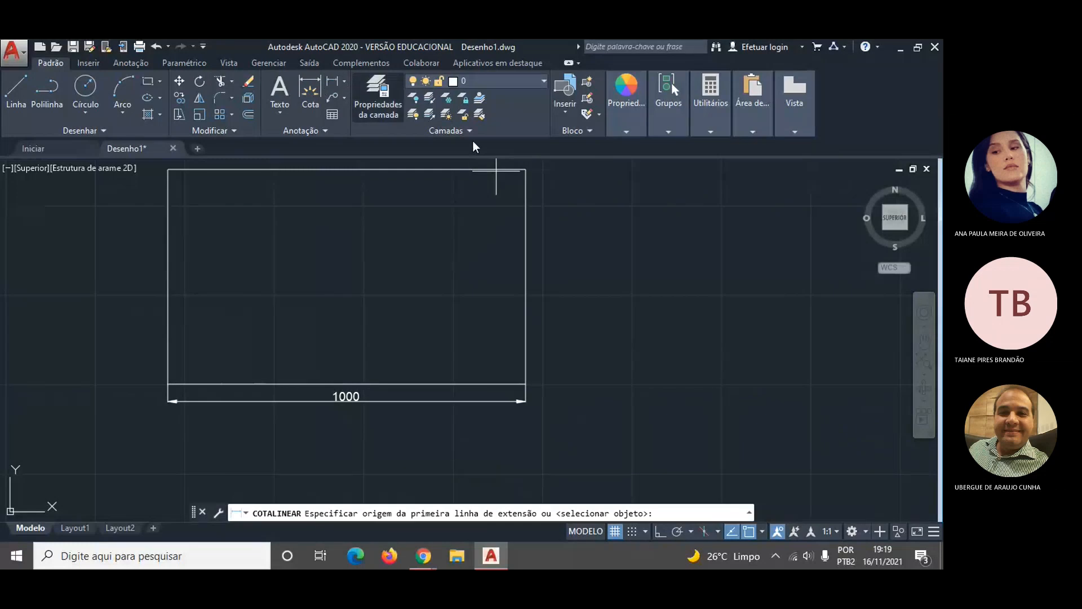
left_click(526, 170)
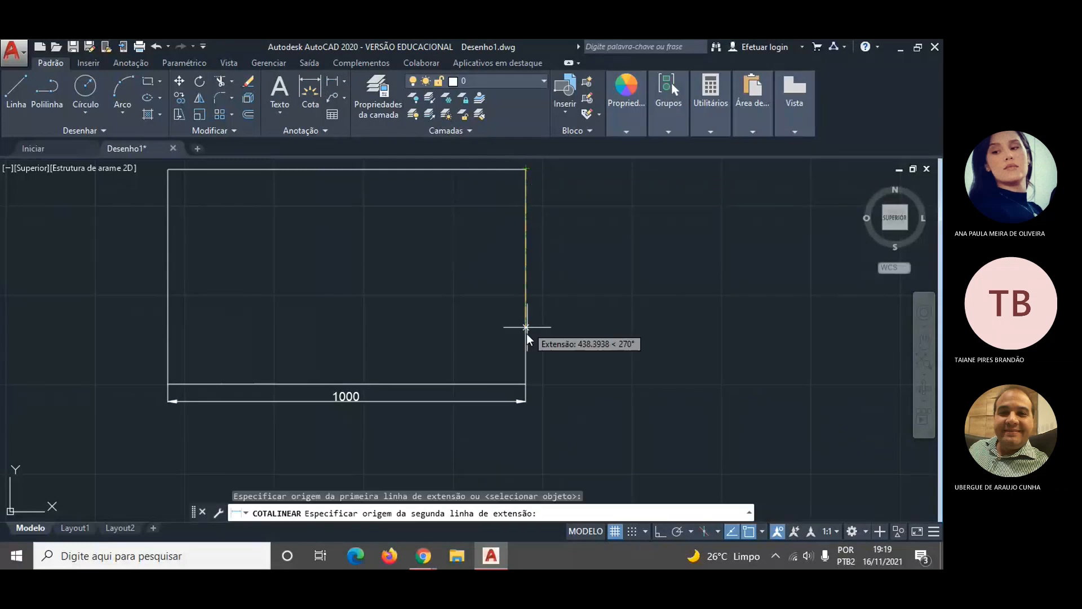
left_click(526, 384)
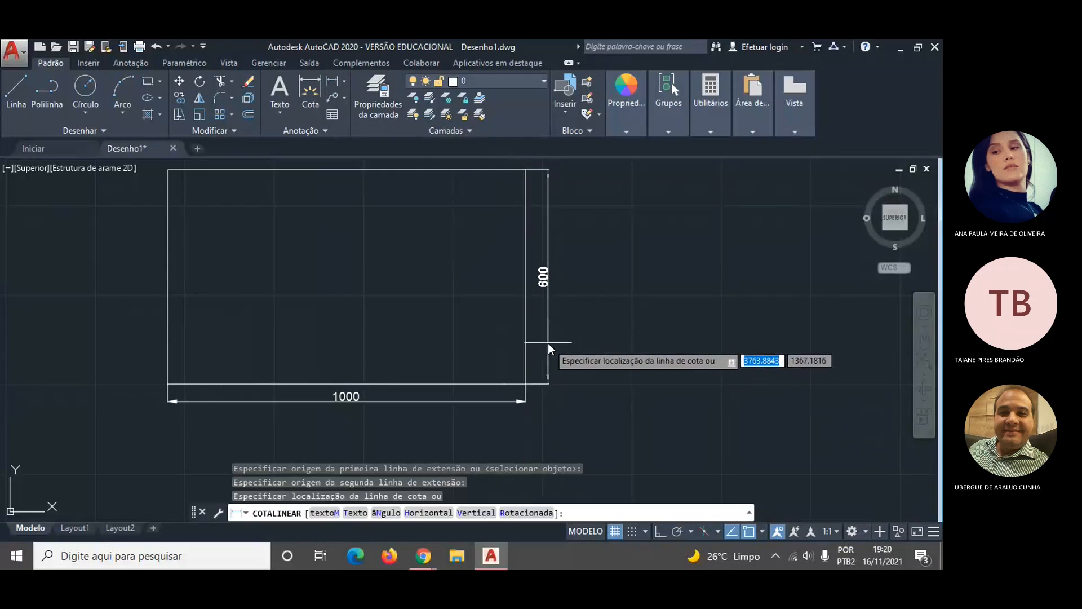
left_click(546, 342)
key("Escape")
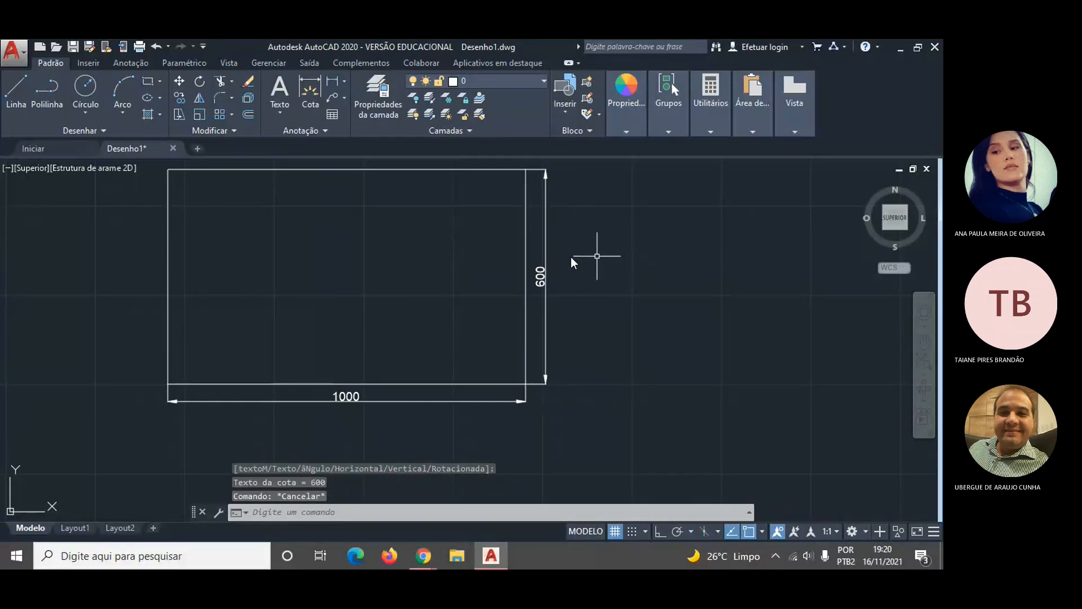
scroll(380, 259, "down", 2)
scroll(326, 235, "up", 2)
scroll(327, 235, "down", 1)
scroll(230, 235, "up", 2)
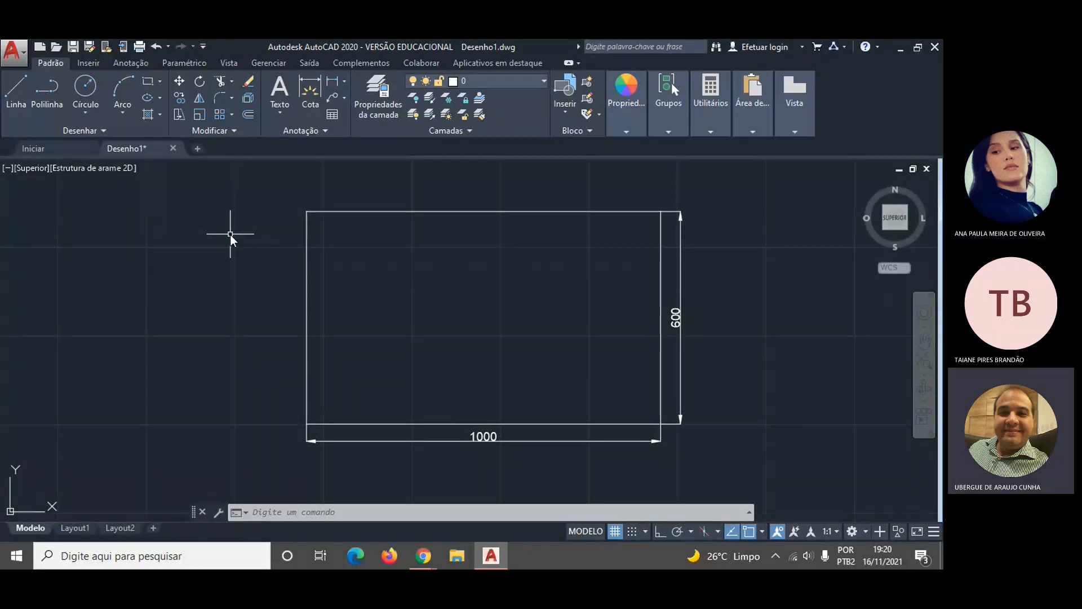
scroll(230, 235, "down", 2)
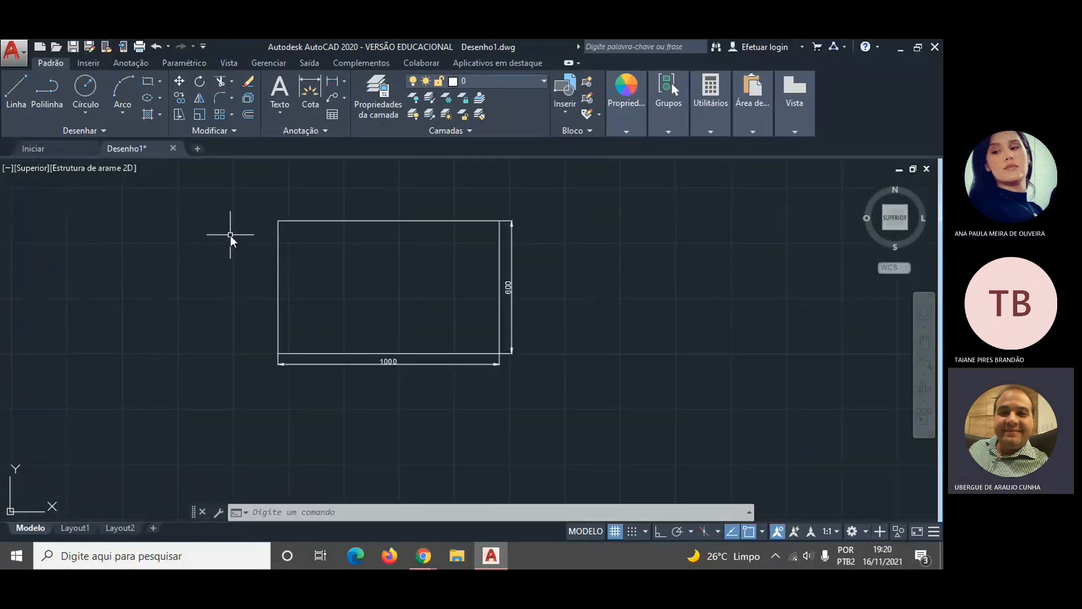
type("co")
key("Return")
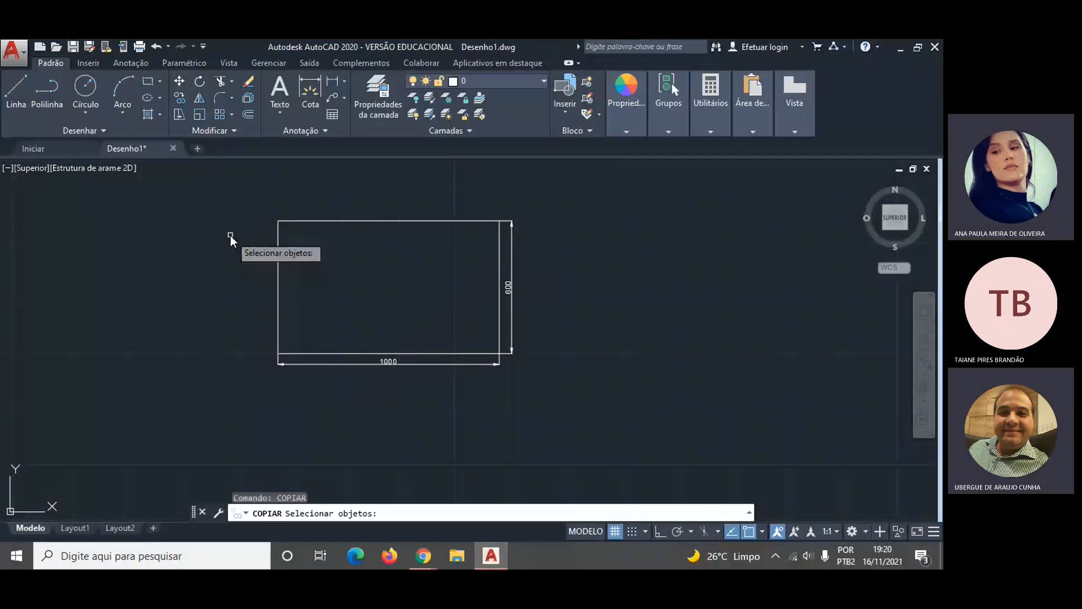
left_click(252, 206)
key("Escape")
key("Escape")
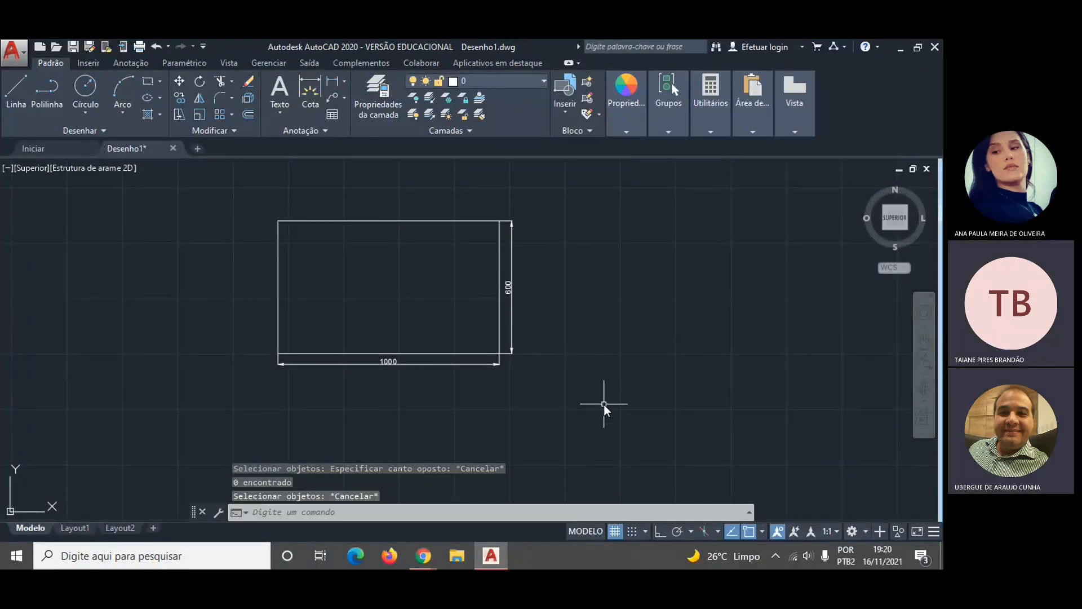
key("alt+Tab")
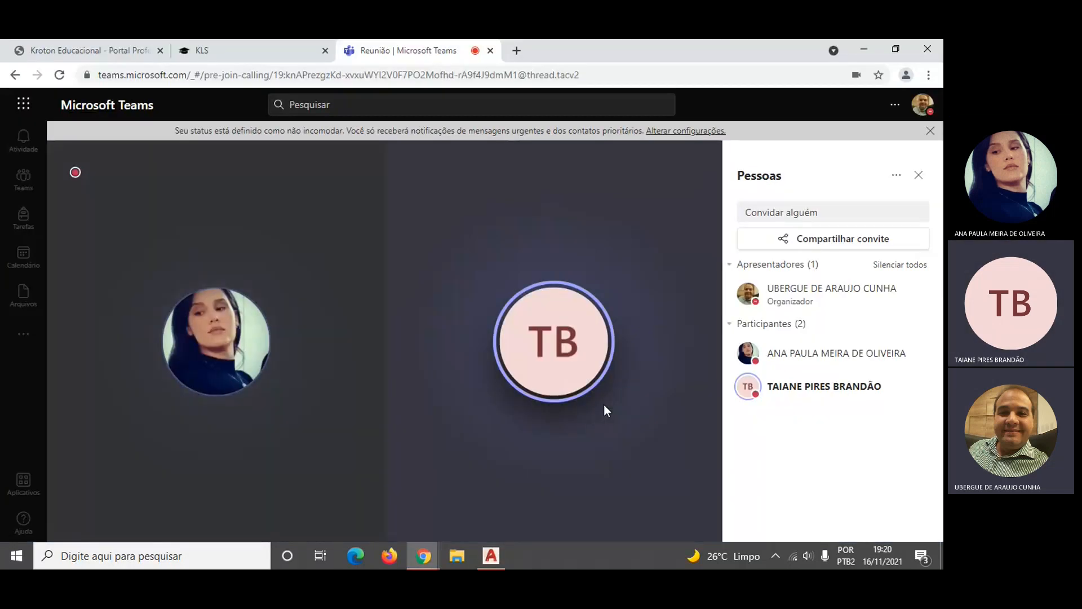
key("alt+Tab")
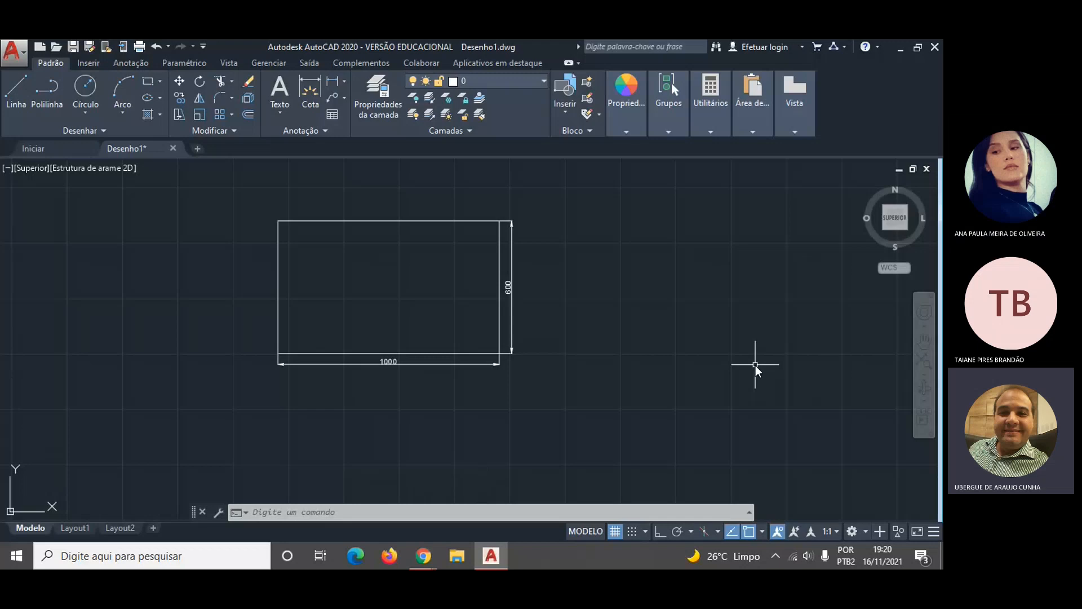
scroll(411, 262, "up", 2)
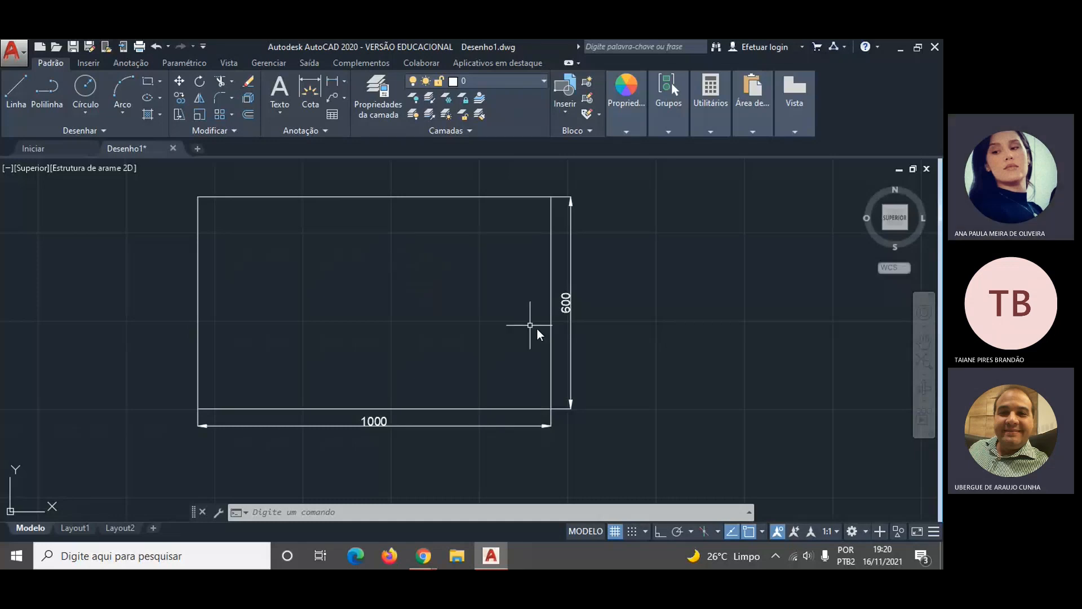
type("linh")
key("Return")
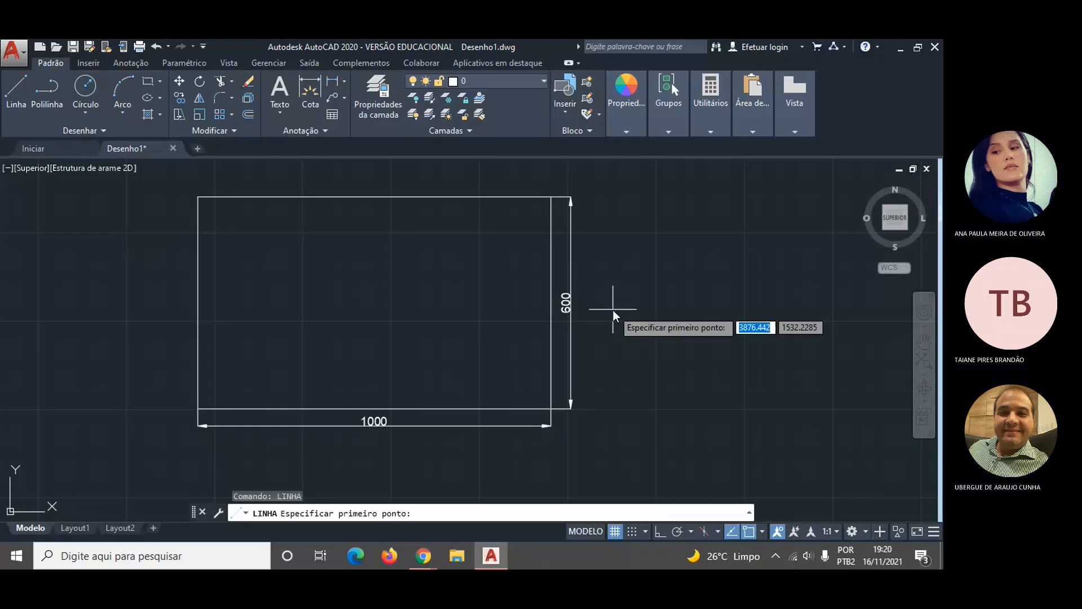
key("Escape")
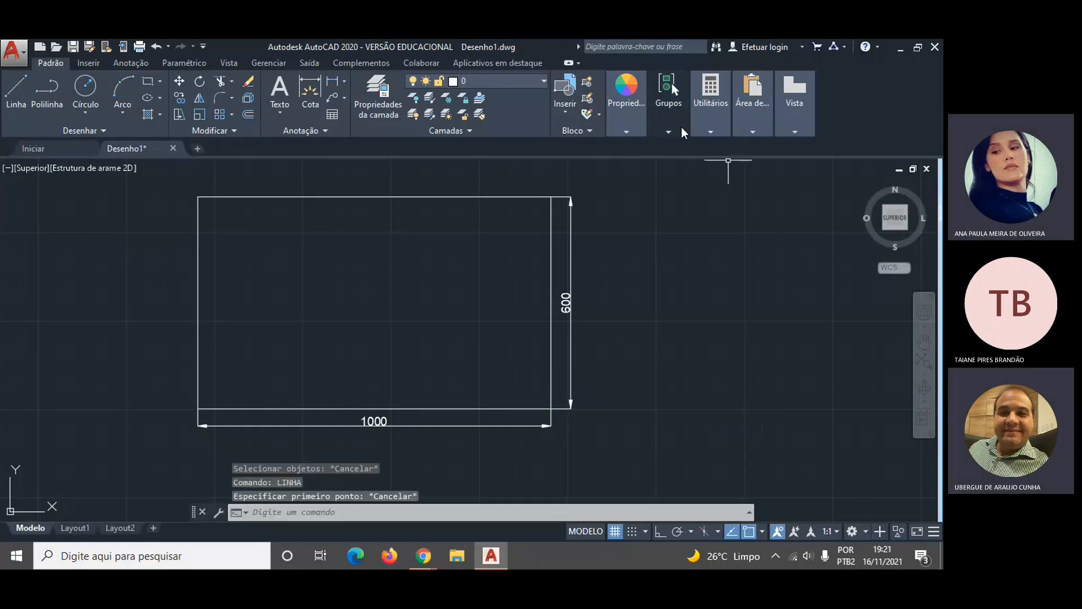
mouse_move(710, 102)
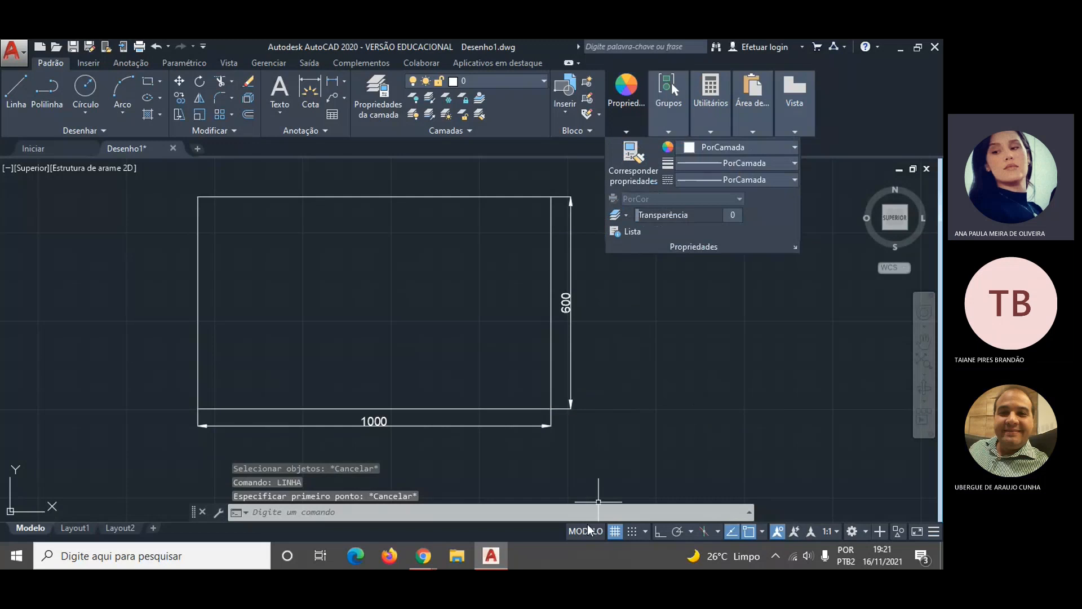
key("Escape")
key("Escape")
- Draw a horizontal line 400 long extending outward from the rectangle's lower-right corner
type("l")
key("Return")
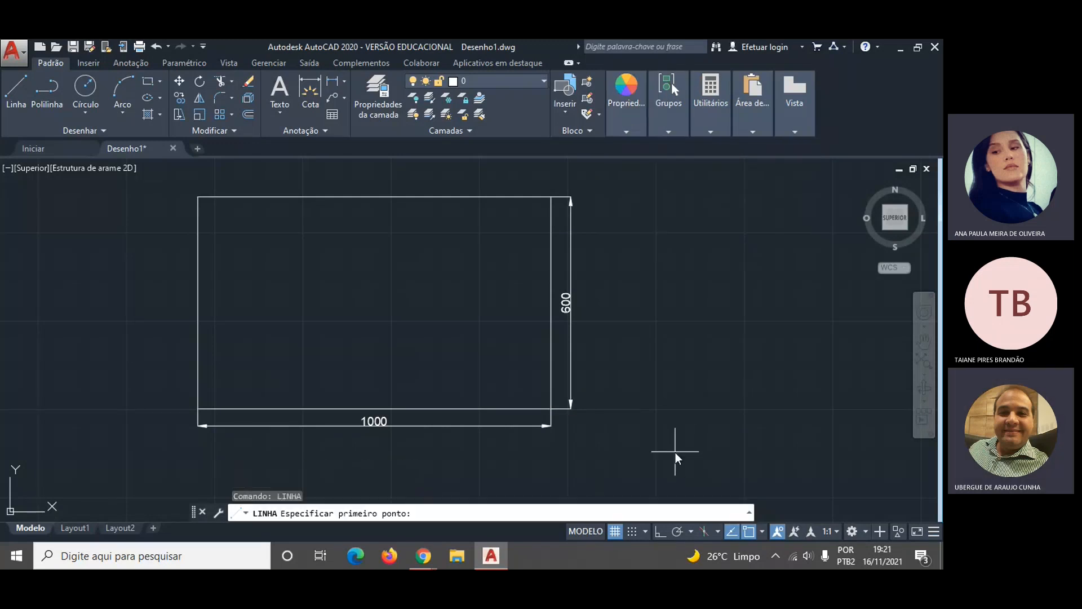
left_click(551, 409)
type("400")
key("Return")
key("Escape")
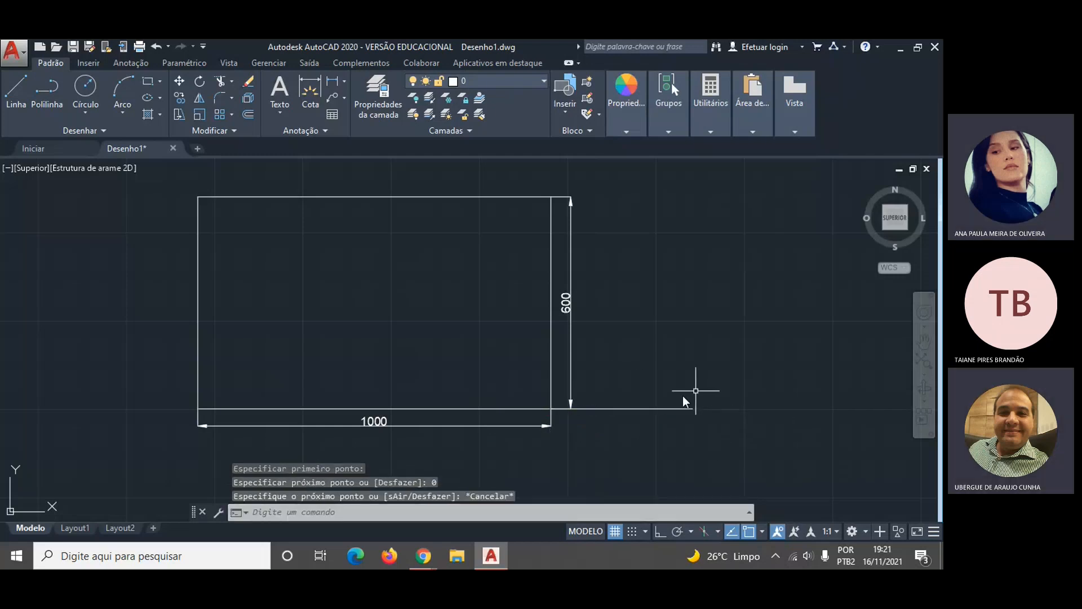
- Change the colour of the 400-long line to red (Vermelho) and deselect it
left_click(648, 408)
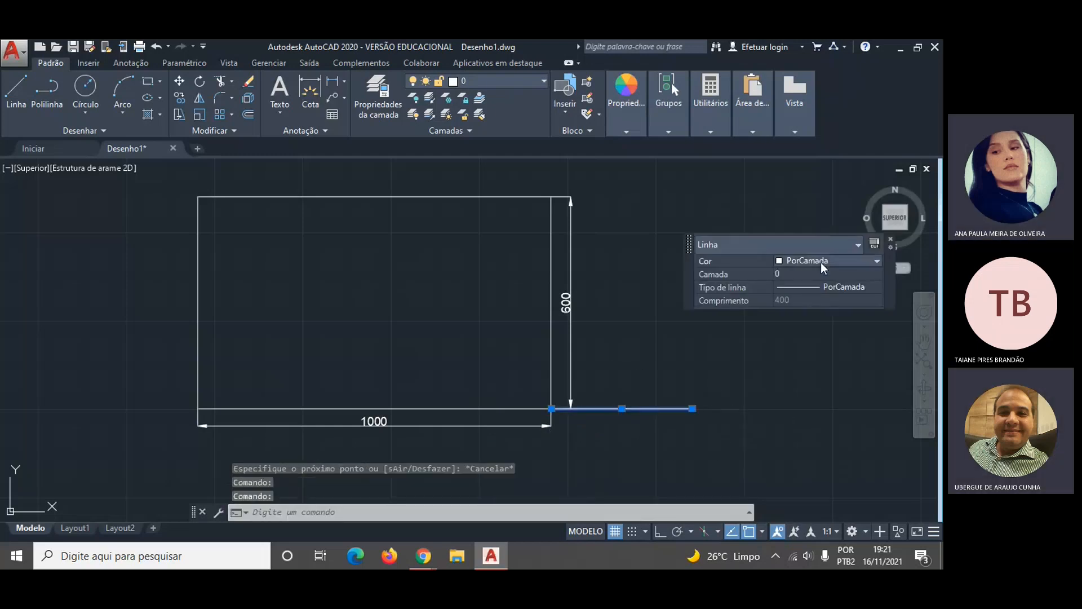
left_click(876, 261)
left_click(804, 299)
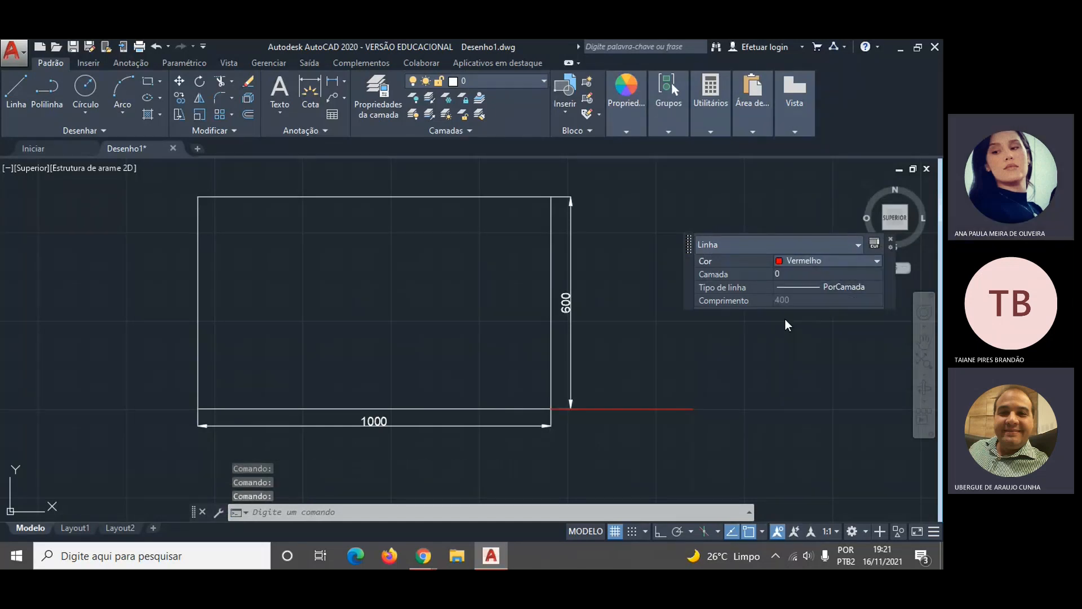
key("Escape")
key("Escape")
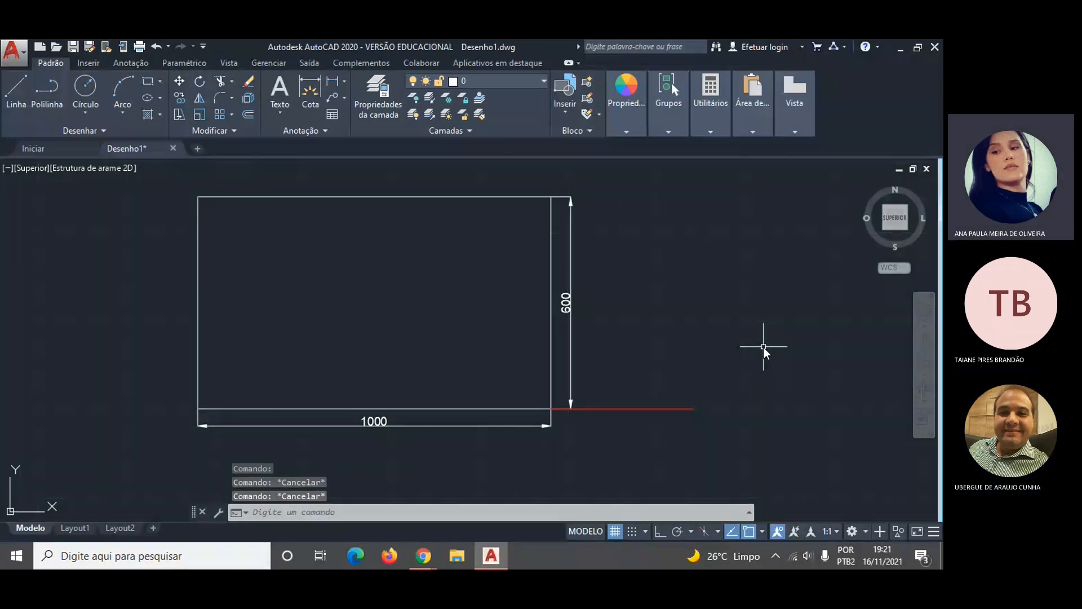
- Copy the rectangle with both its dimensions, using its lower-left corner as base point and the red line's free end as destination
key("Return")
left_click(159, 185)
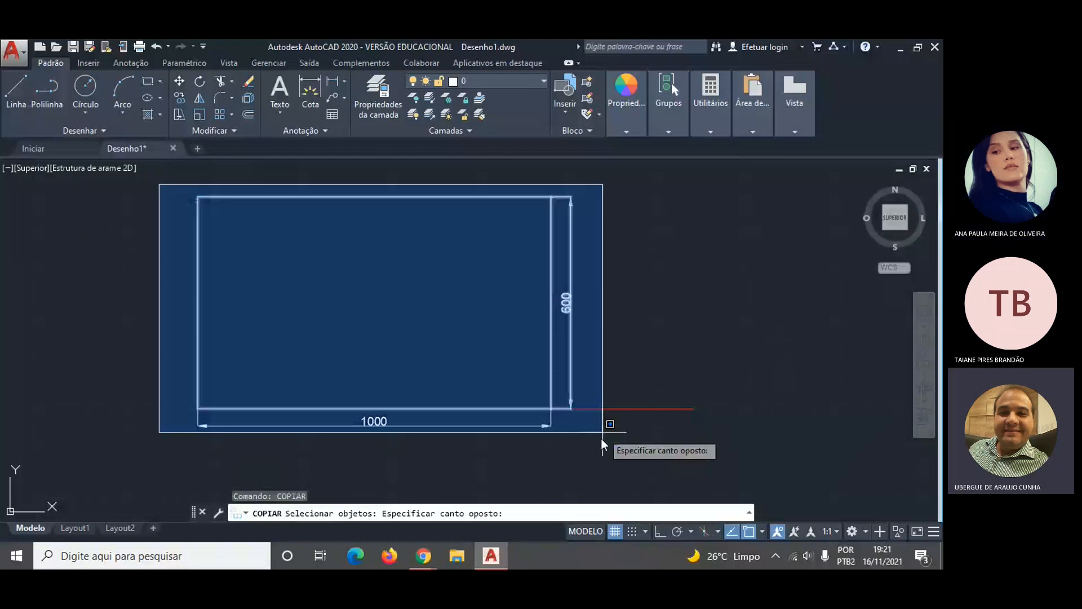
left_click(601, 438)
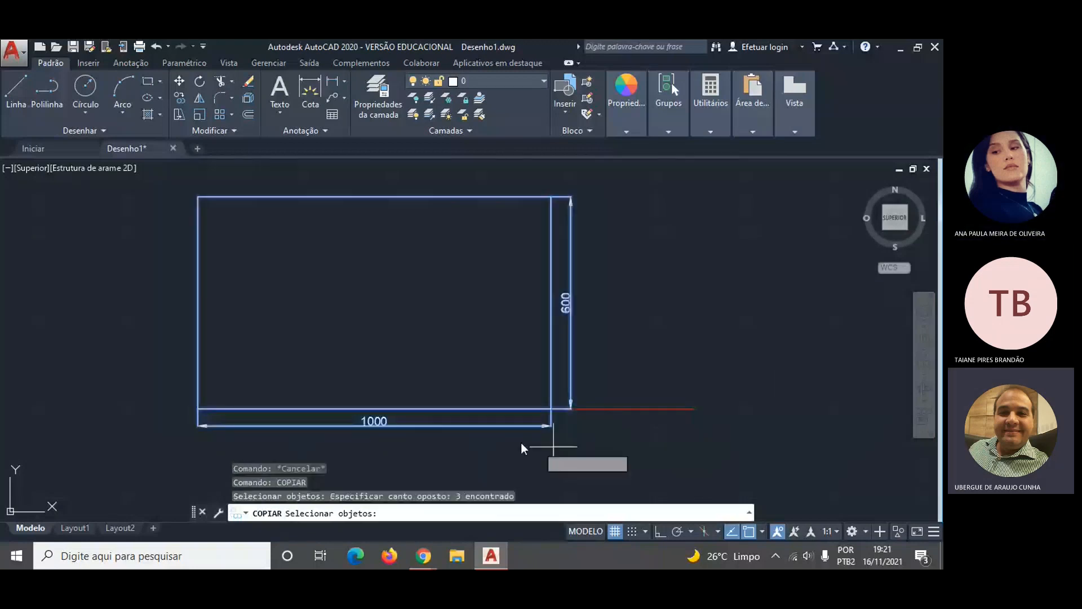
key("Return")
left_click(198, 409)
left_click(692, 409)
key("Escape")
scroll(716, 332, "down", 5)
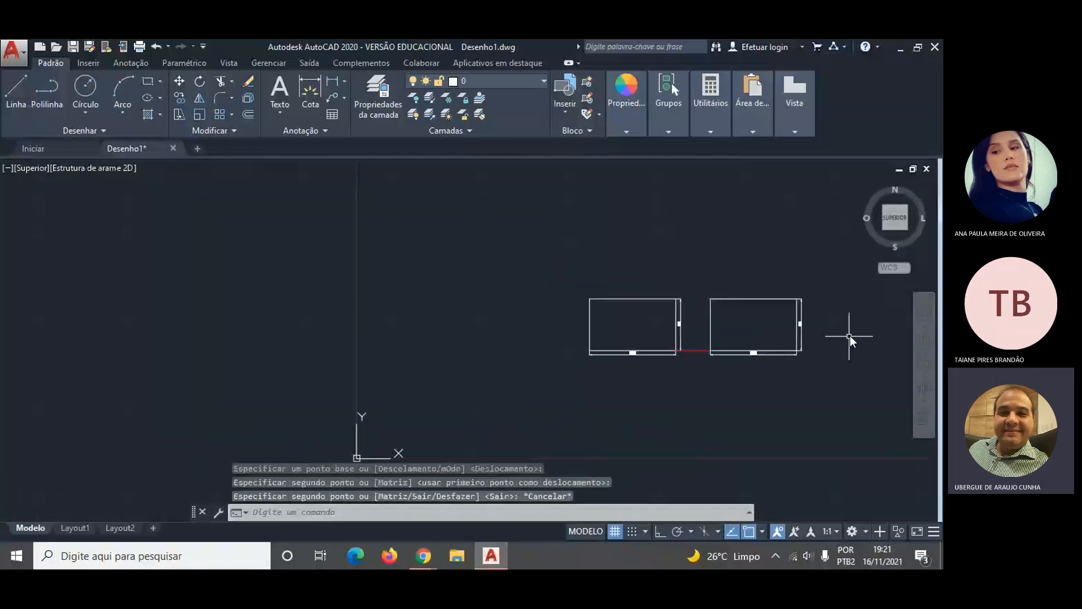
- Scale the copied rectangle and its dimensions by a factor of .5 about the copy's lower-left corner
scroll(851, 336, "up", 3)
scroll(395, 309, "down", 2)
scroll(394, 309, "up", 2)
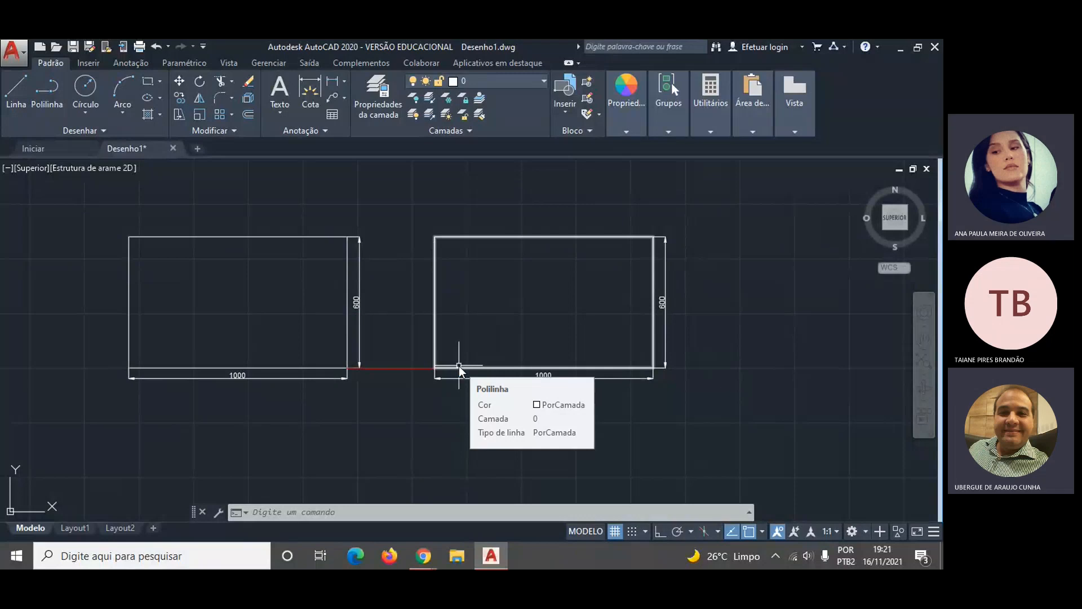
type("esc")
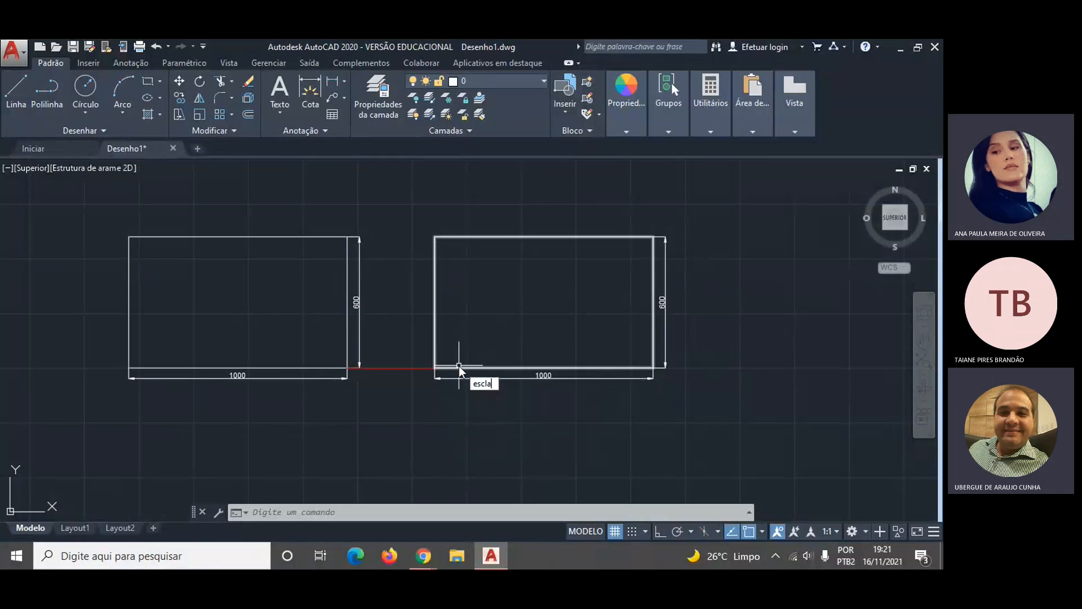
type("a")
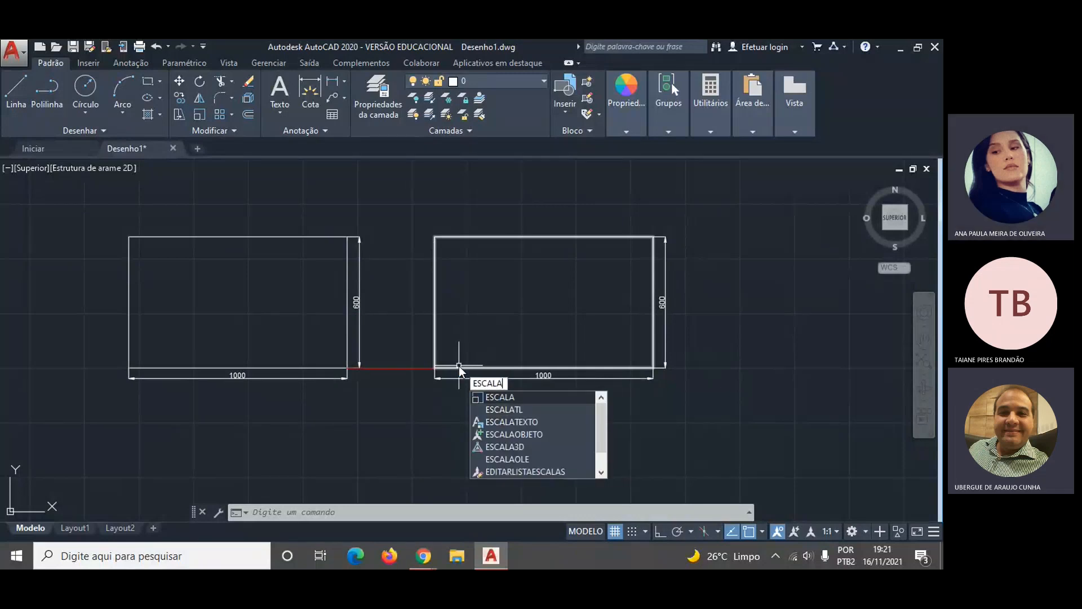
key("Return")
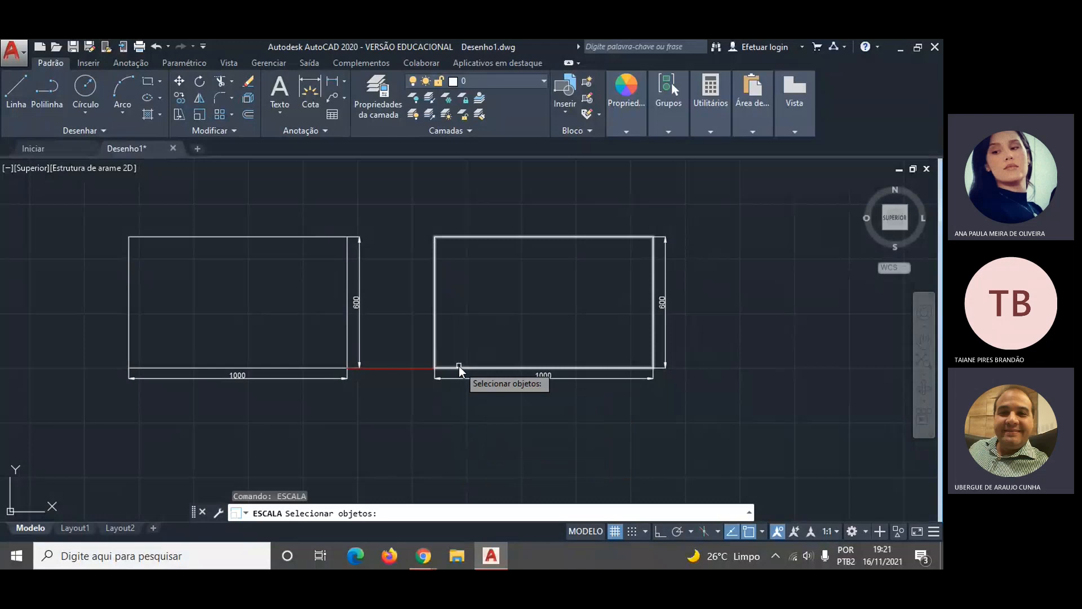
left_click(400, 203)
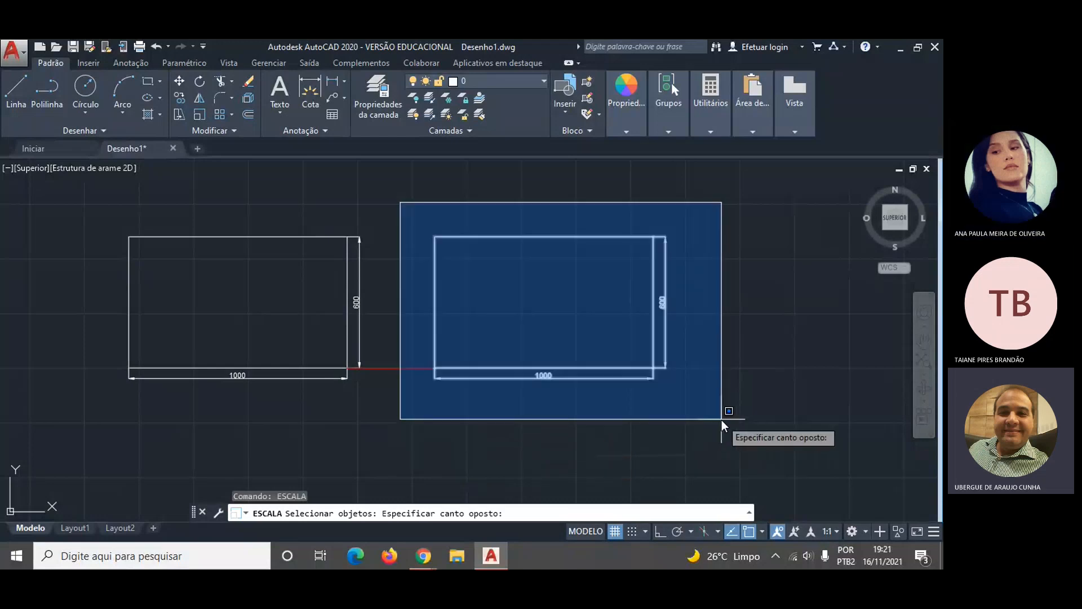
left_click(721, 420)
key("Return")
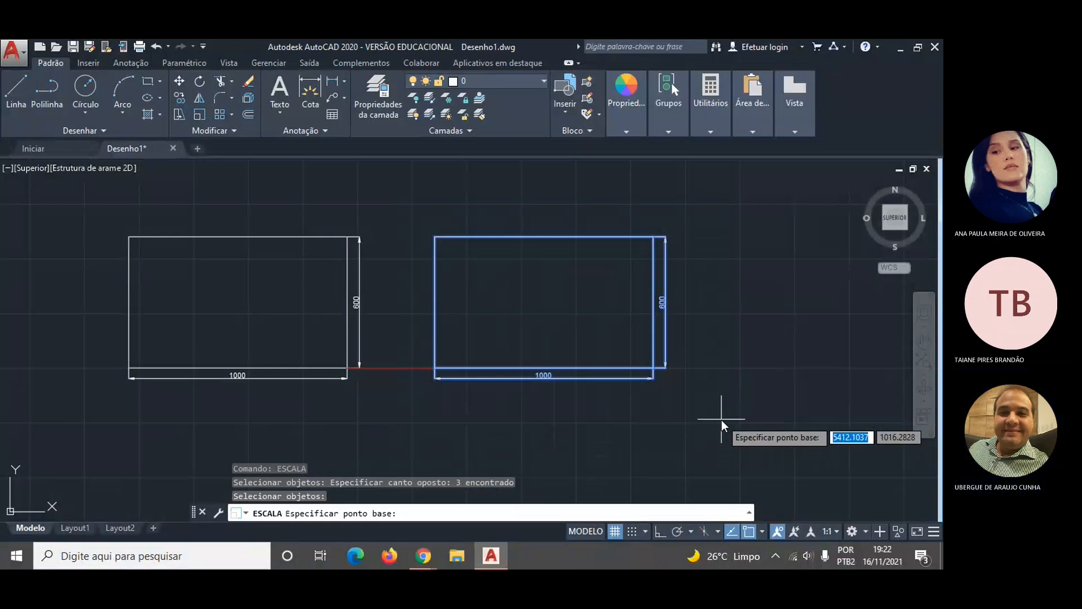
left_click(434, 366)
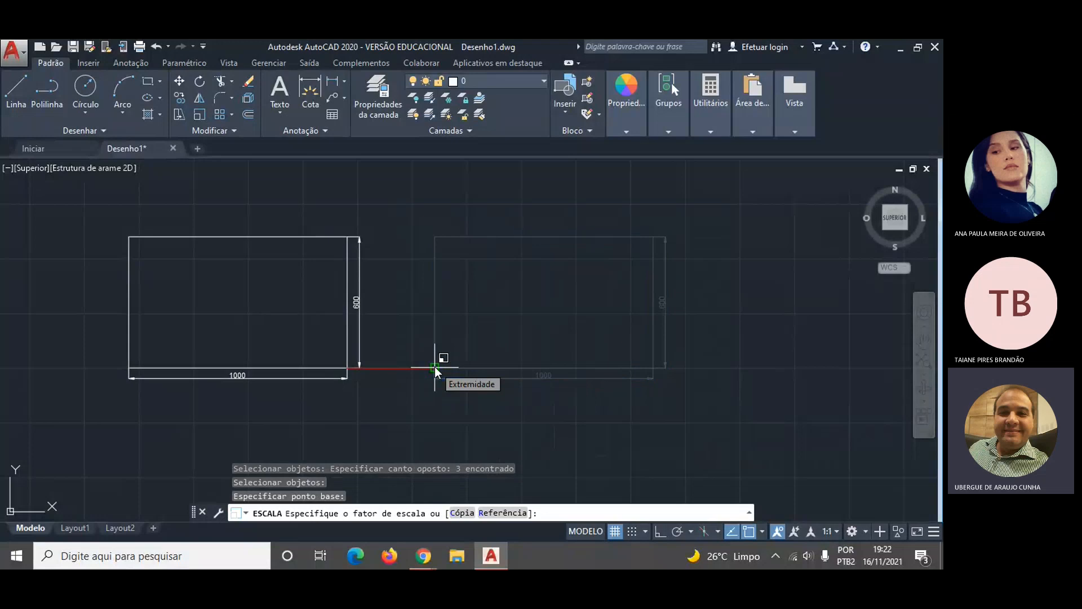
type(".5")
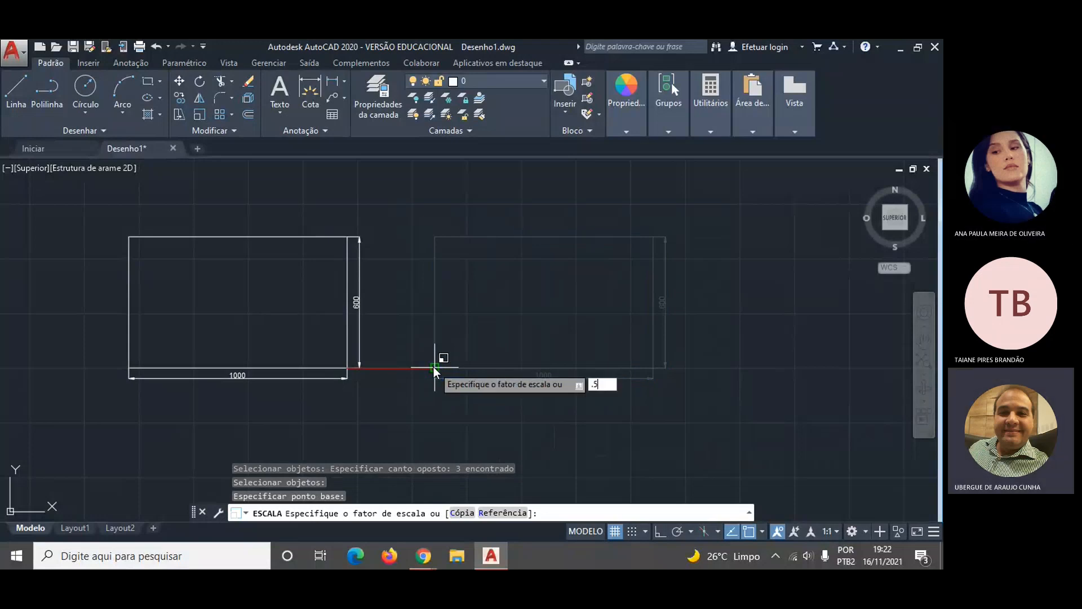
key("Return")
right_click(434, 367)
key("Escape")
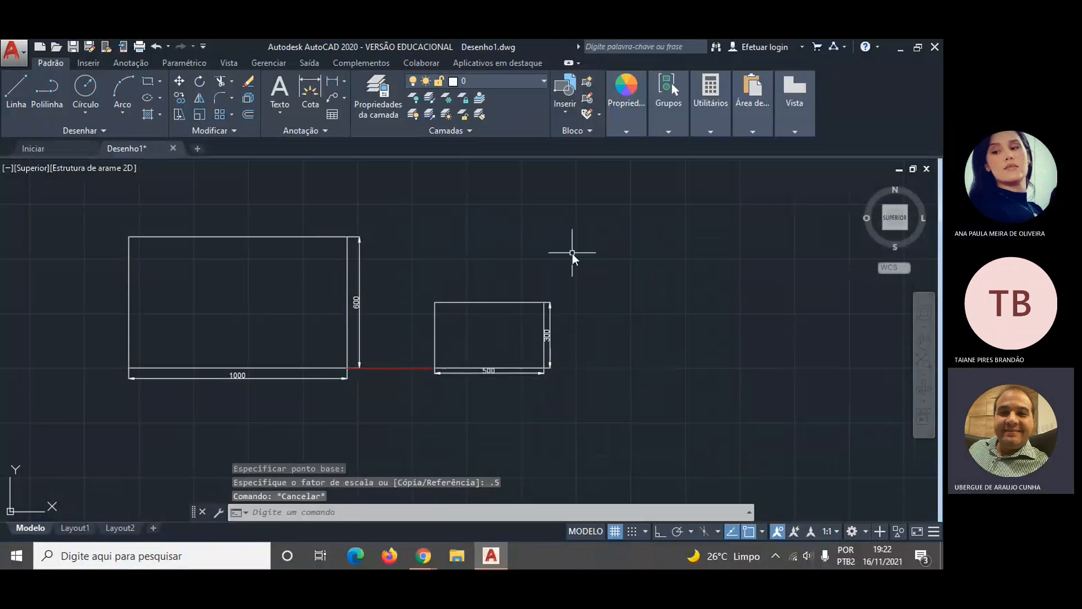
scroll(581, 336, "up", 2)
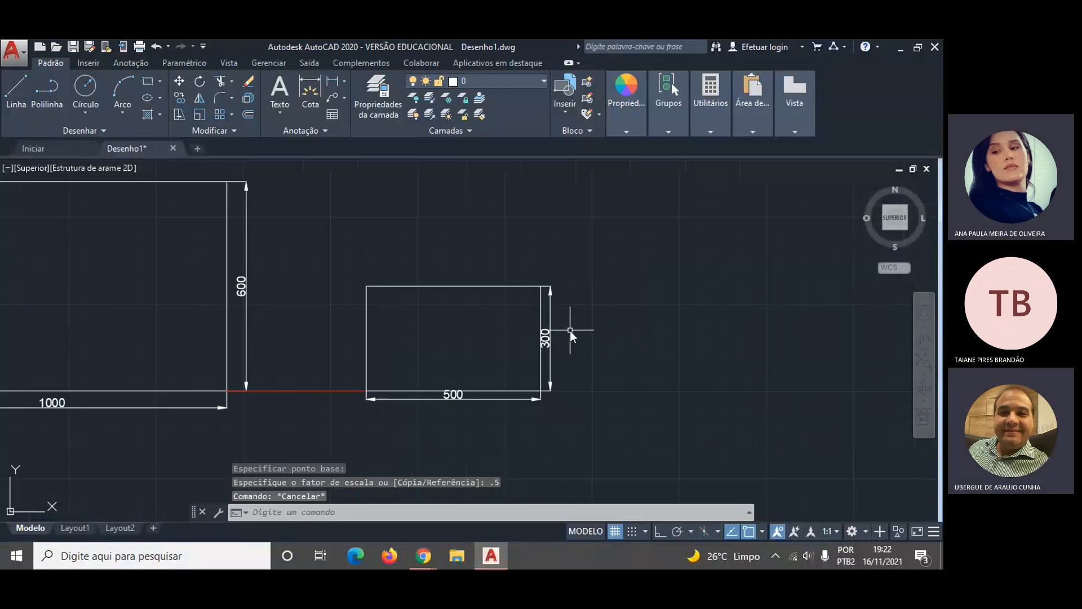
scroll(374, 310, "down", 2)
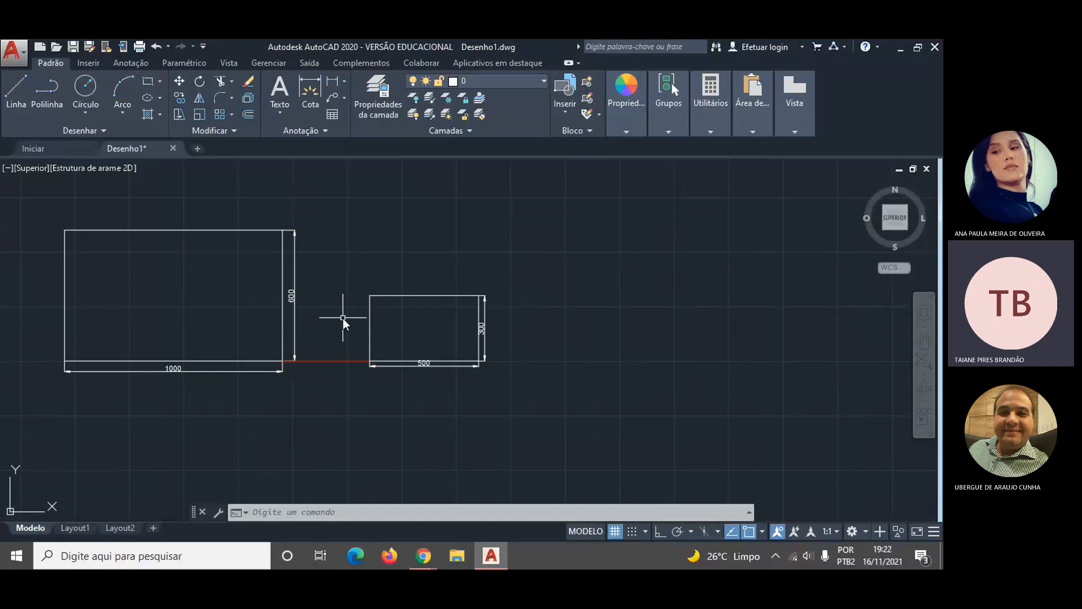
key("alt+Tab")
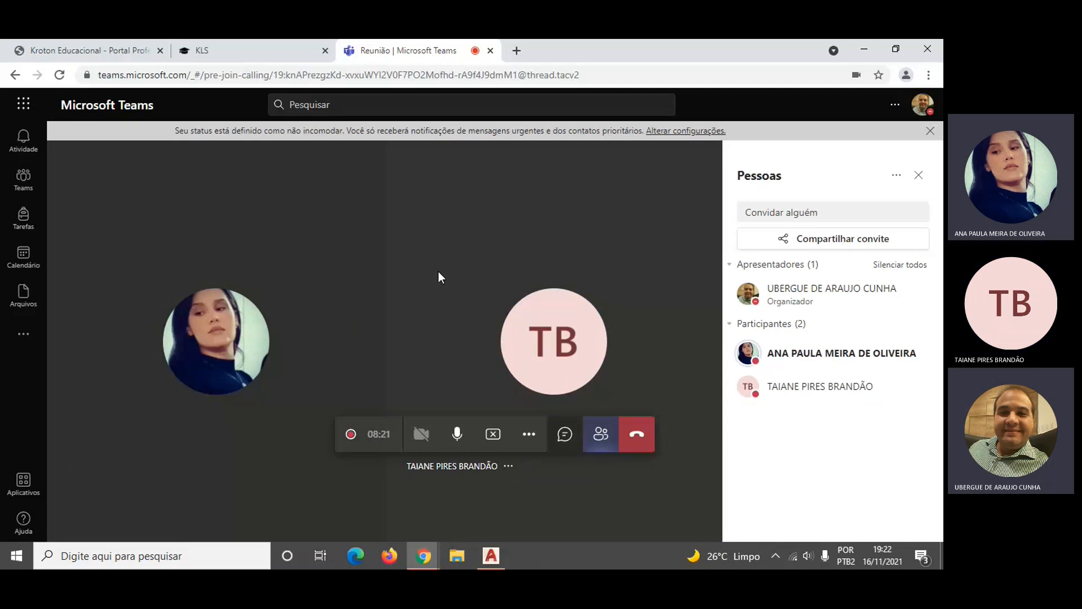
key("alt+Tab")
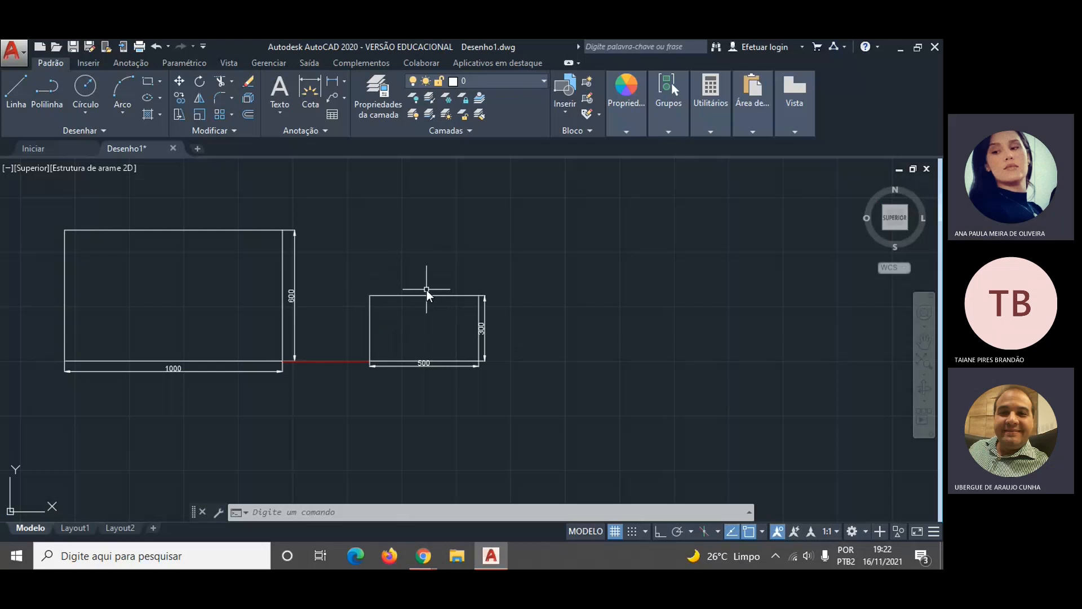
scroll(48, 329, "down", 4)
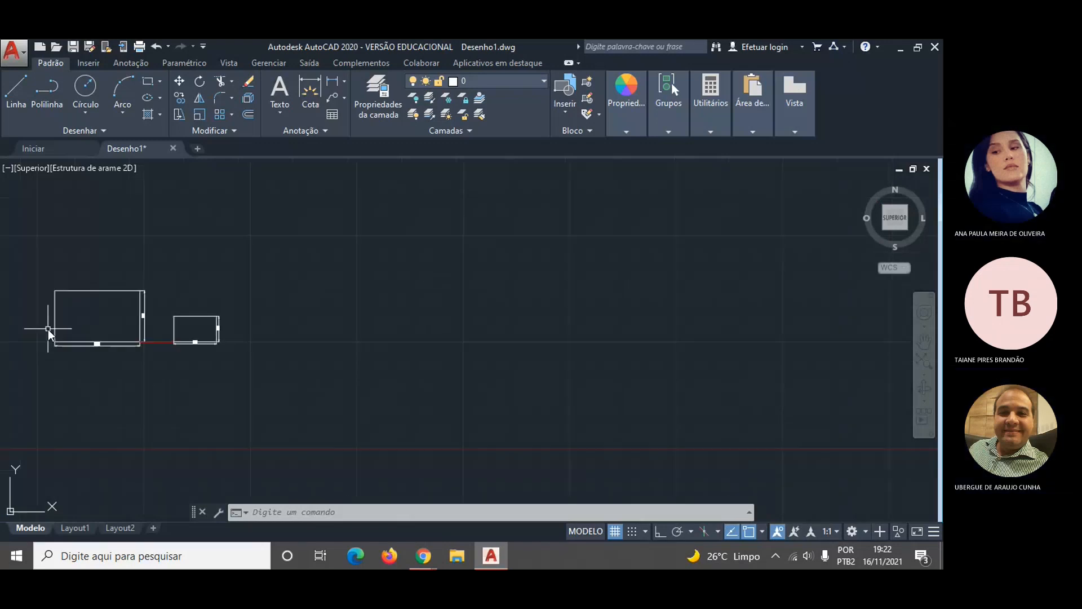
scroll(30, 321, "up", 5)
scroll(29, 321, "down", 4)
scroll(29, 322, "up", 2)
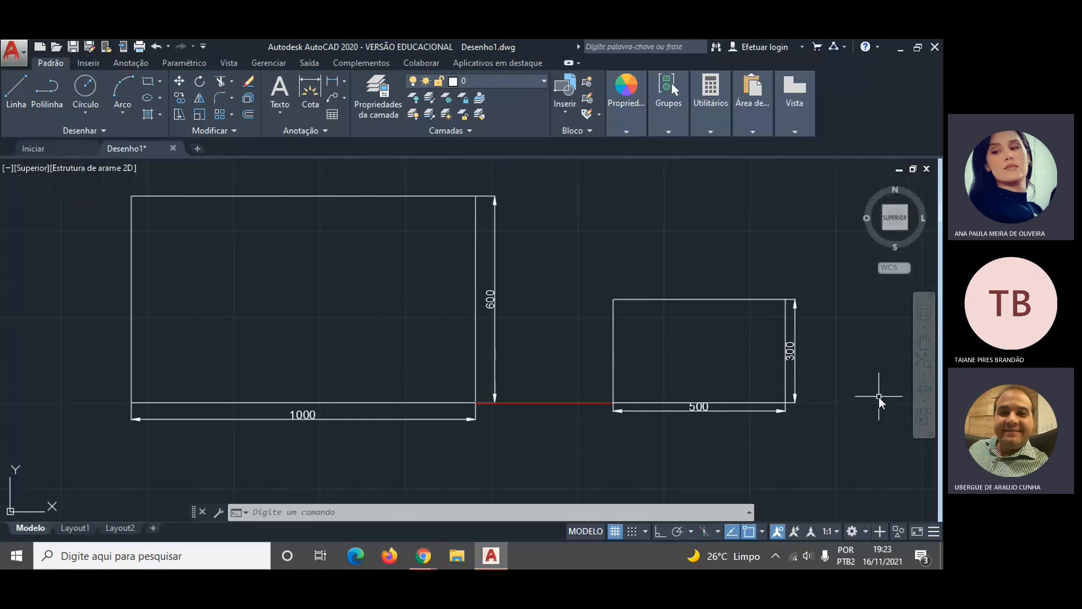
scroll(878, 397, "down", 2)
scroll(878, 397, "up", 2)
- Scale the smaller rectangle and its two dimensions by a factor of 2 about that rectangle's lower-left corner
type("escala")
key("Return")
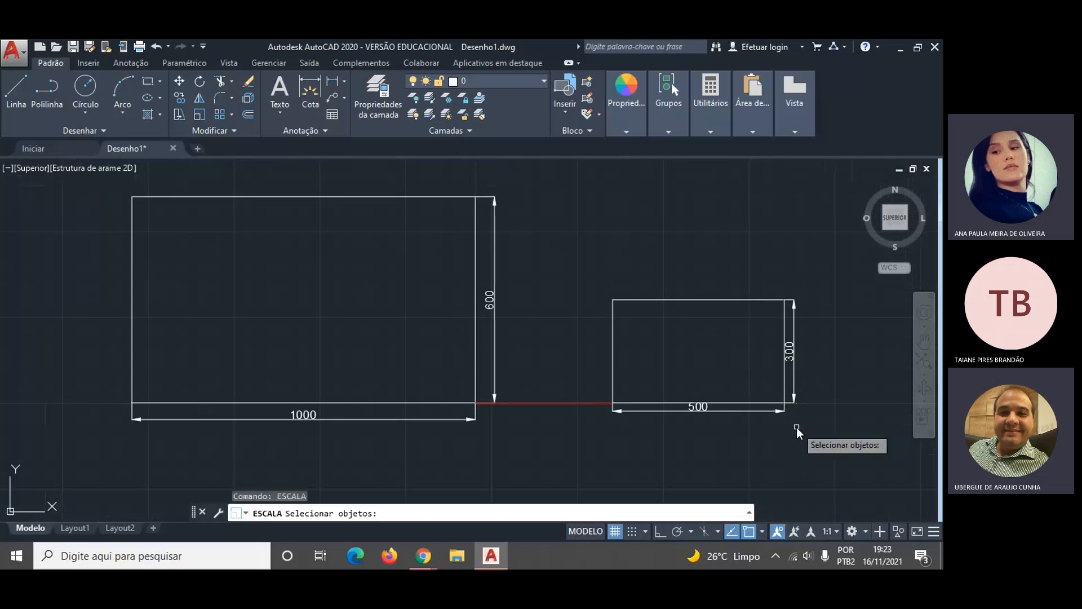
left_click(593, 280)
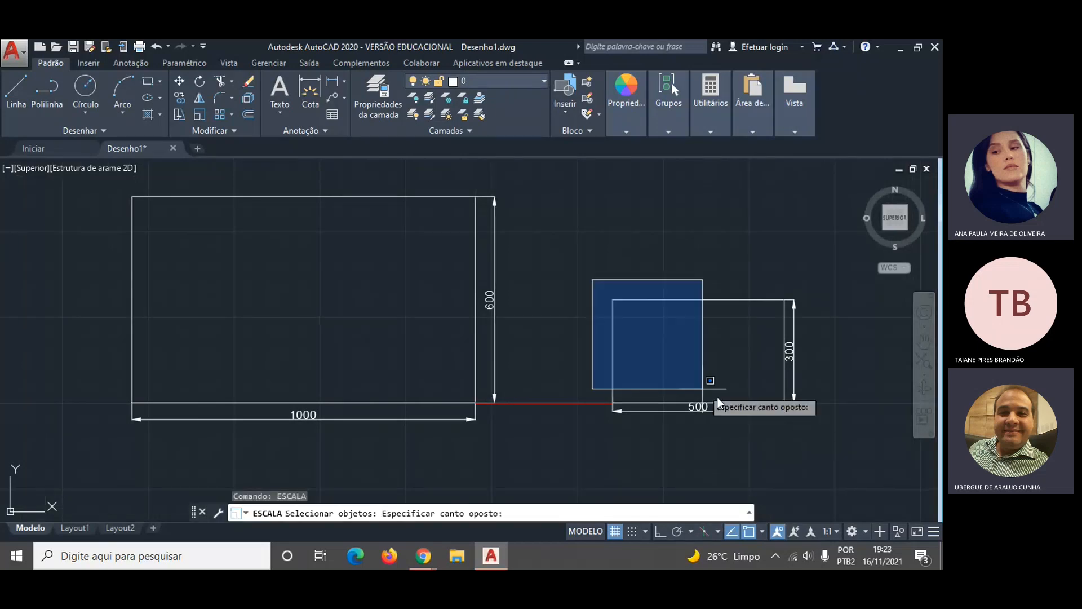
left_click(856, 439)
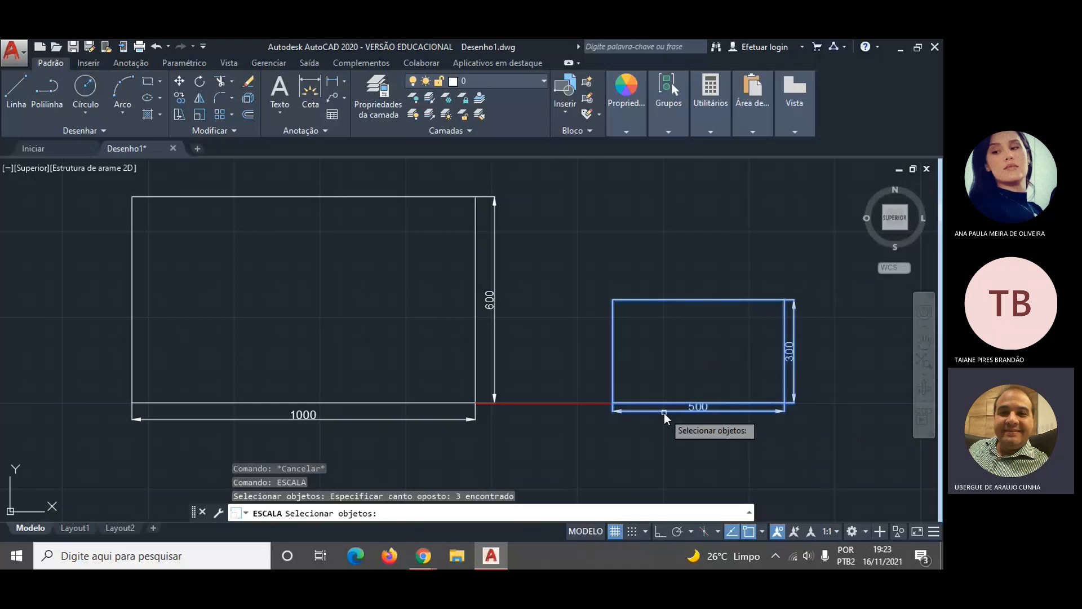
key("Return")
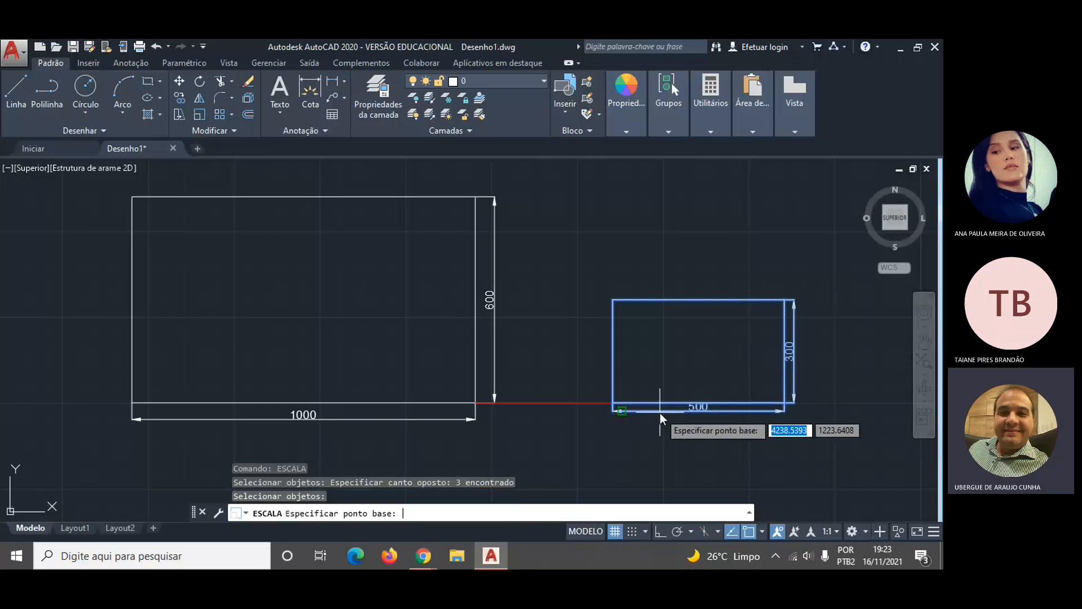
left_click(616, 403)
type("2")
key("Return")
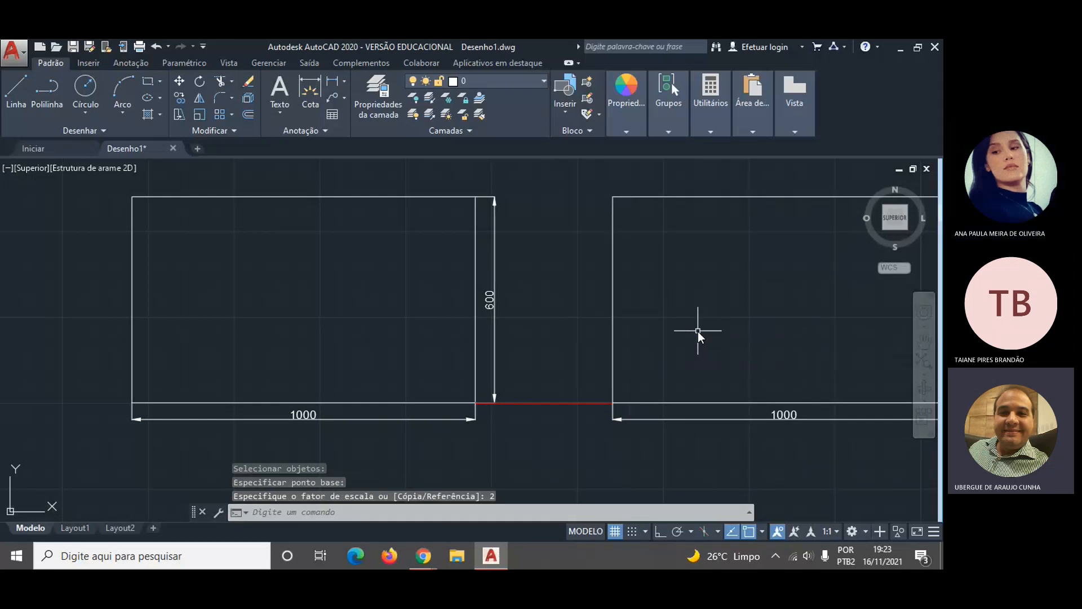
key("Escape")
scroll(763, 440, "down", 4)
scroll(834, 453, "up", 4)
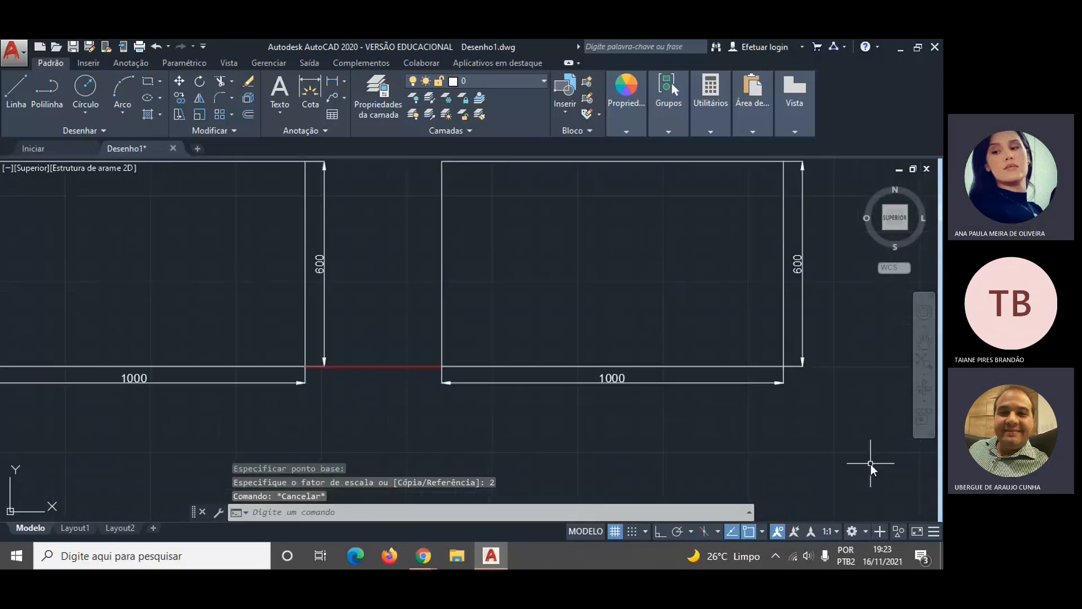
scroll(838, 391, "down", 2)
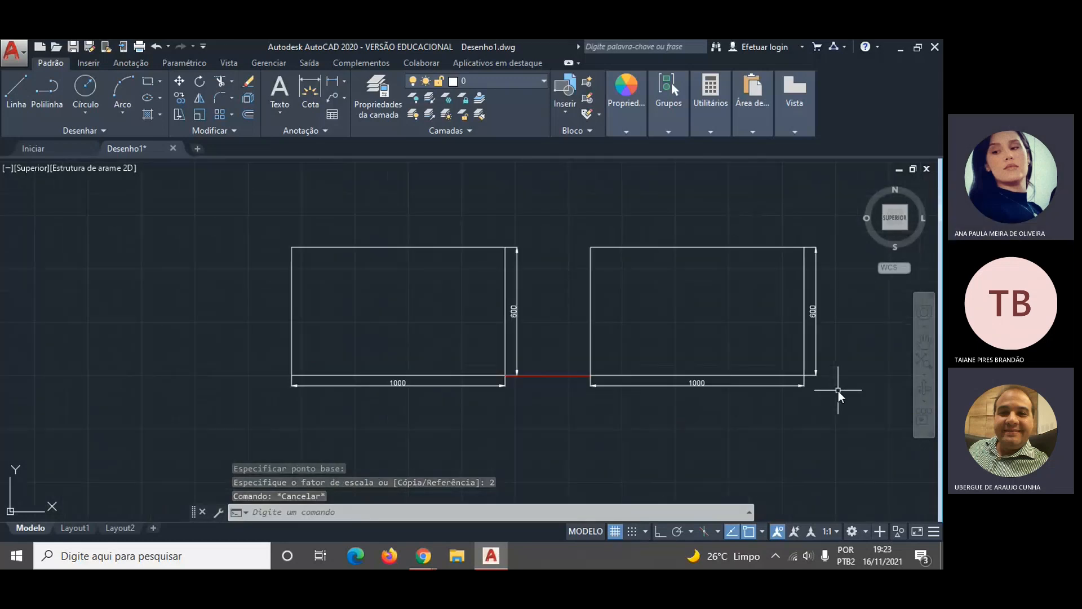
scroll(838, 391, "down", 2)
scroll(837, 390, "up", 2)
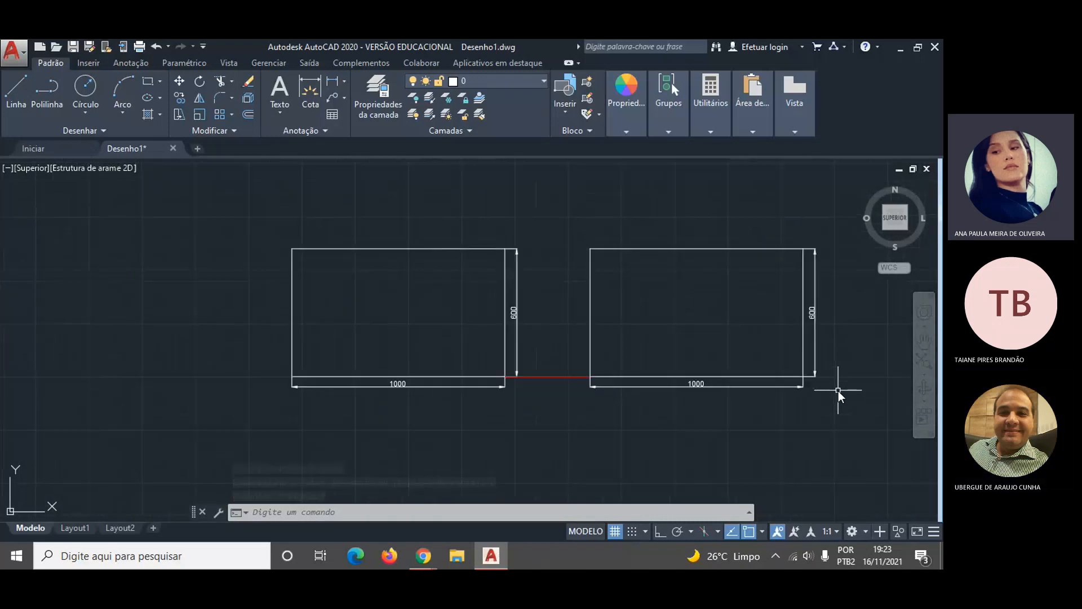
scroll(838, 391, "up", 2)
scroll(837, 391, "down", 2)
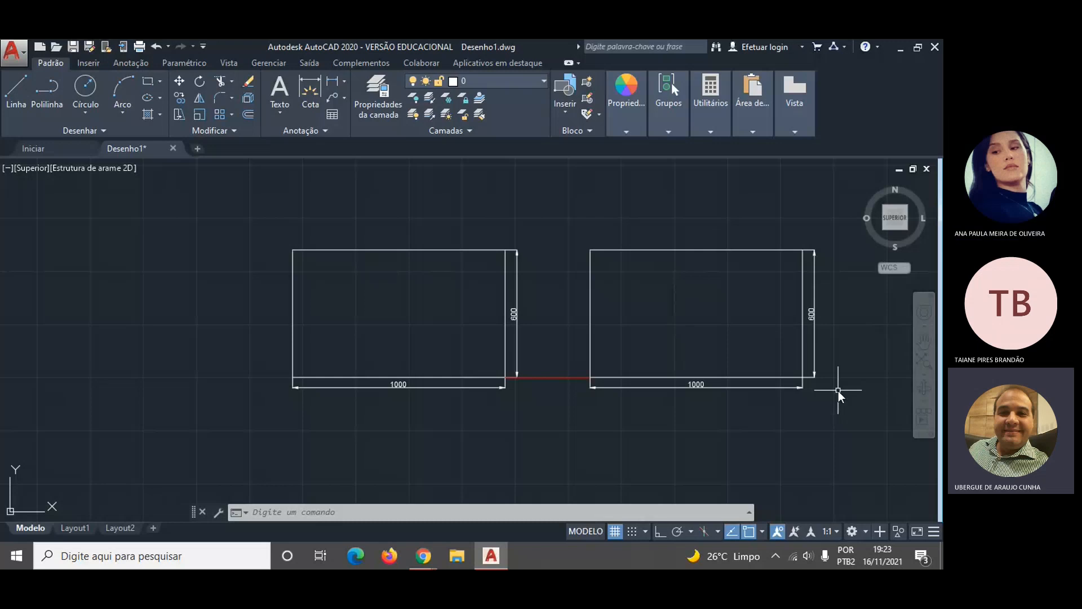
- Draw a vertical line 1500 long at 90° upward from the midpoint of the red line between the rectangles
scroll(681, 340, "down", 3)
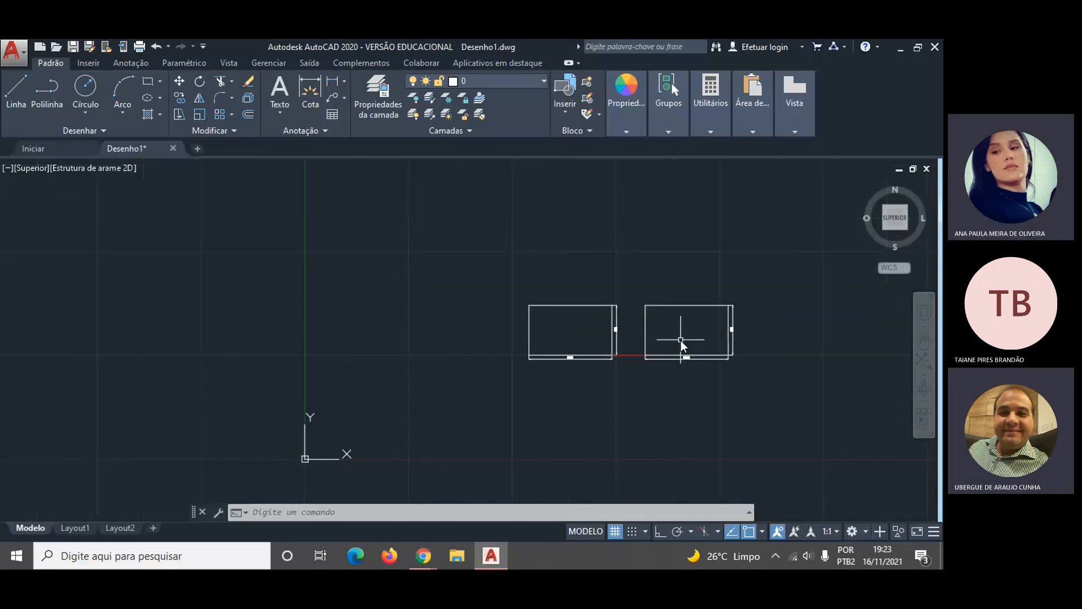
scroll(681, 340, "up", 2)
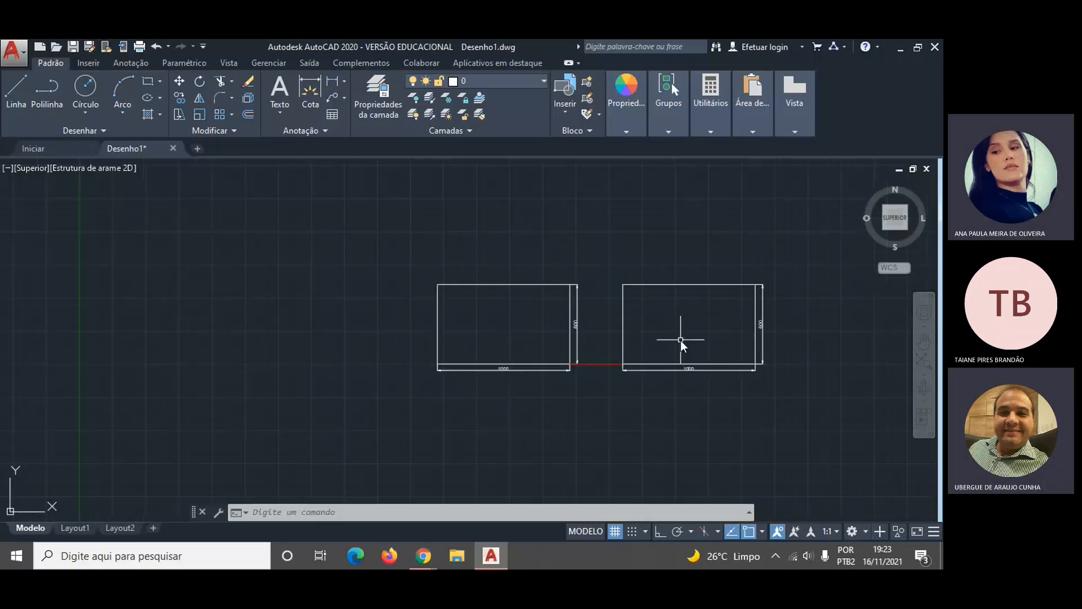
left_click(89, 84)
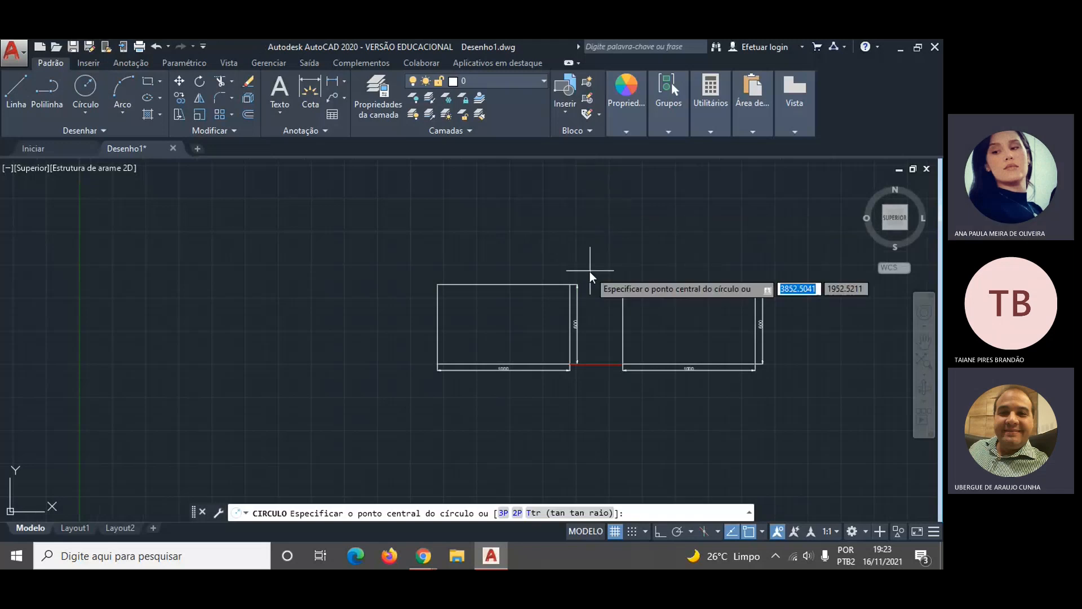
key("Escape")
type("l")
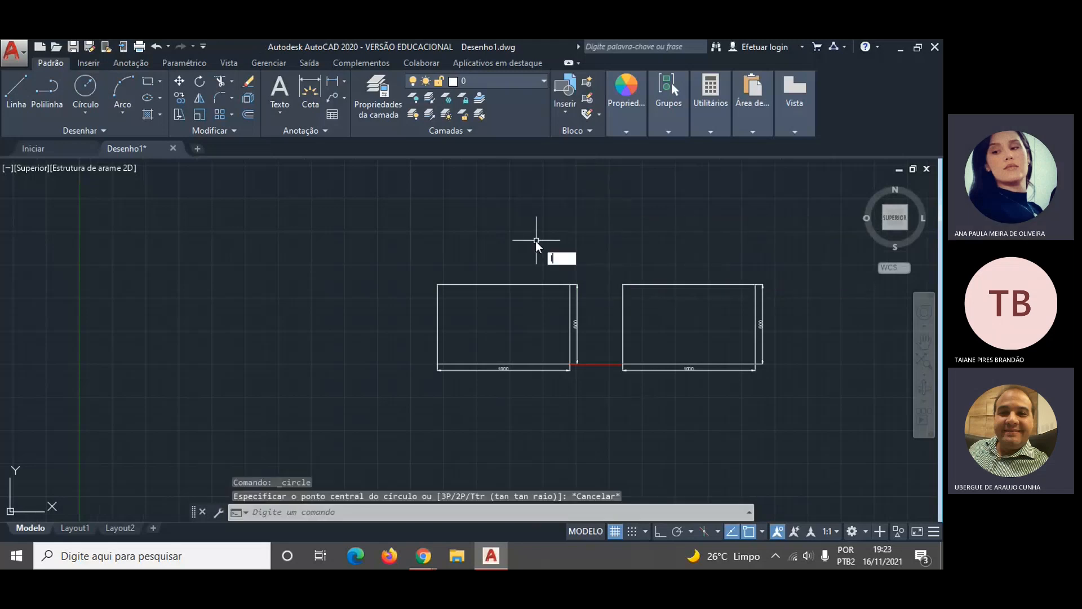
type("inh")
key("Return")
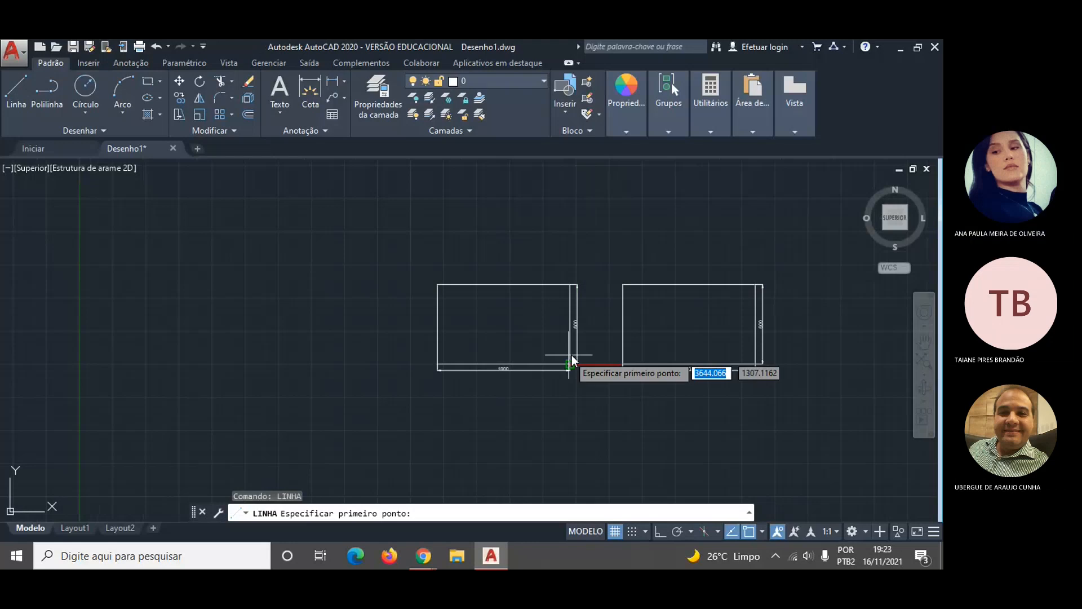
left_click(597, 364)
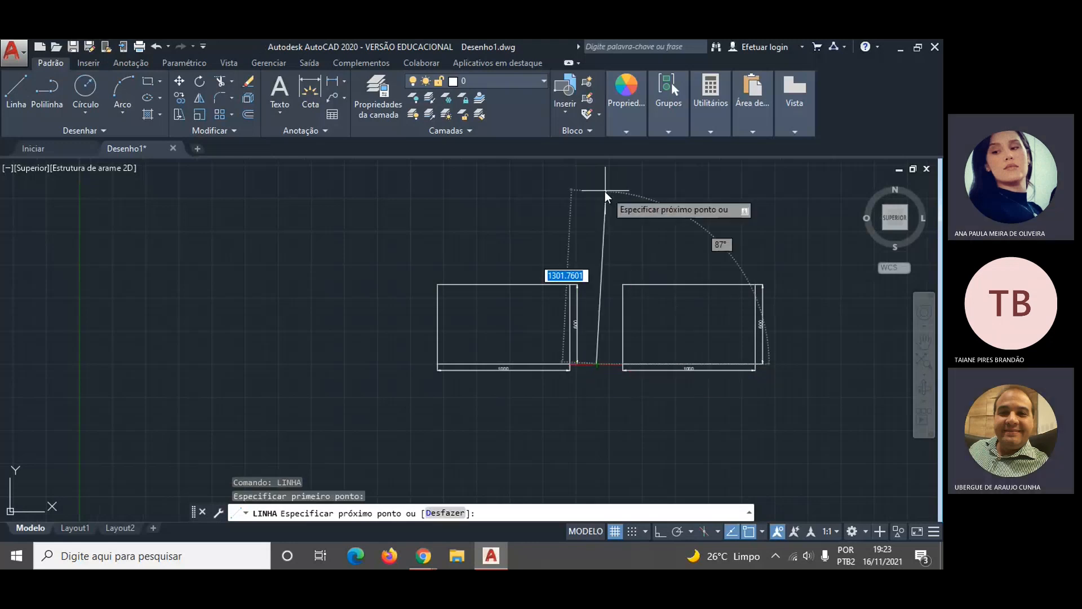
type("1500")
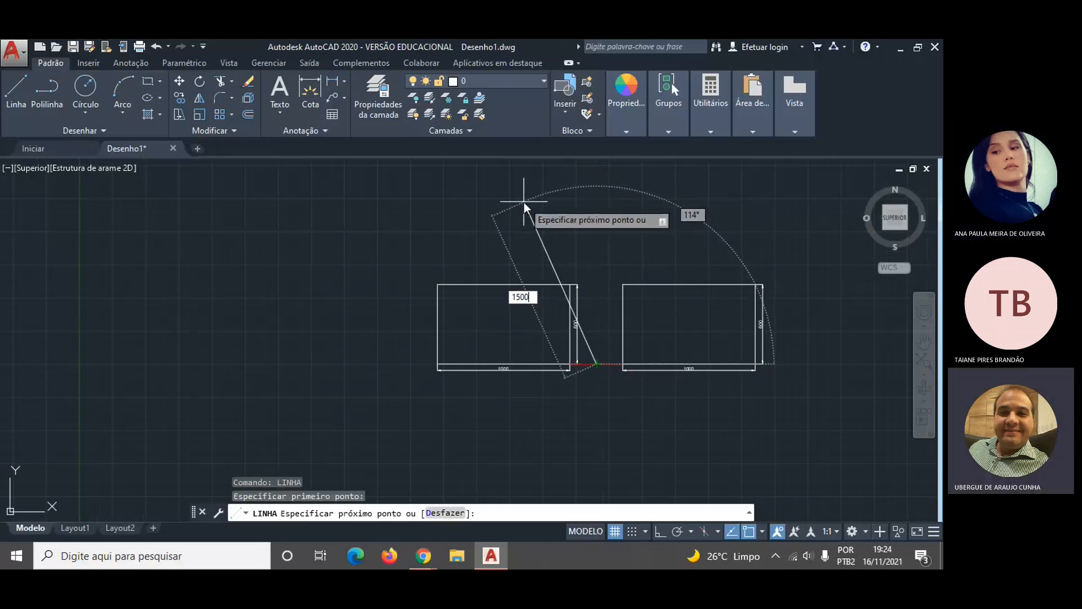
key("Tab")
type("90")
key("Return")
key("Escape")
- Draw a circle of radius 600 centred on the upper end of the vertical line
scroll(500, 300, "down", 3)
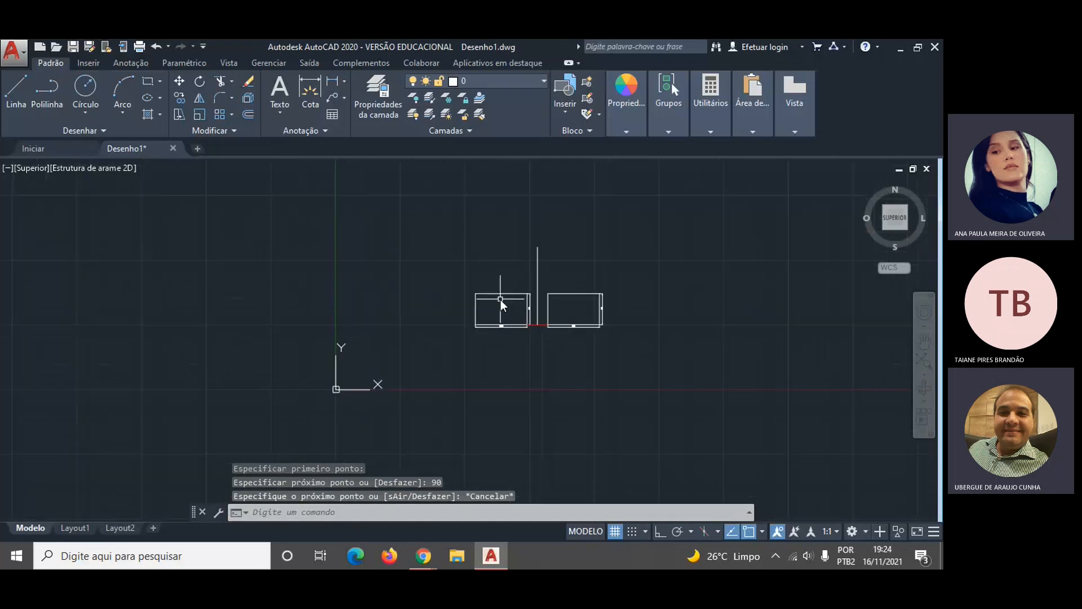
left_click(85, 88)
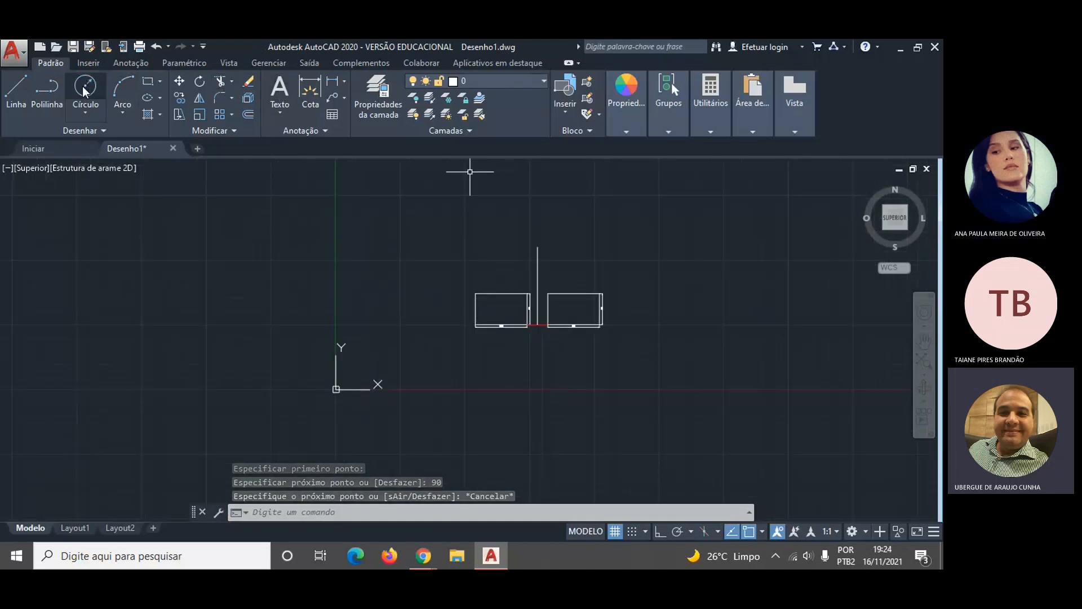
left_click(537, 247)
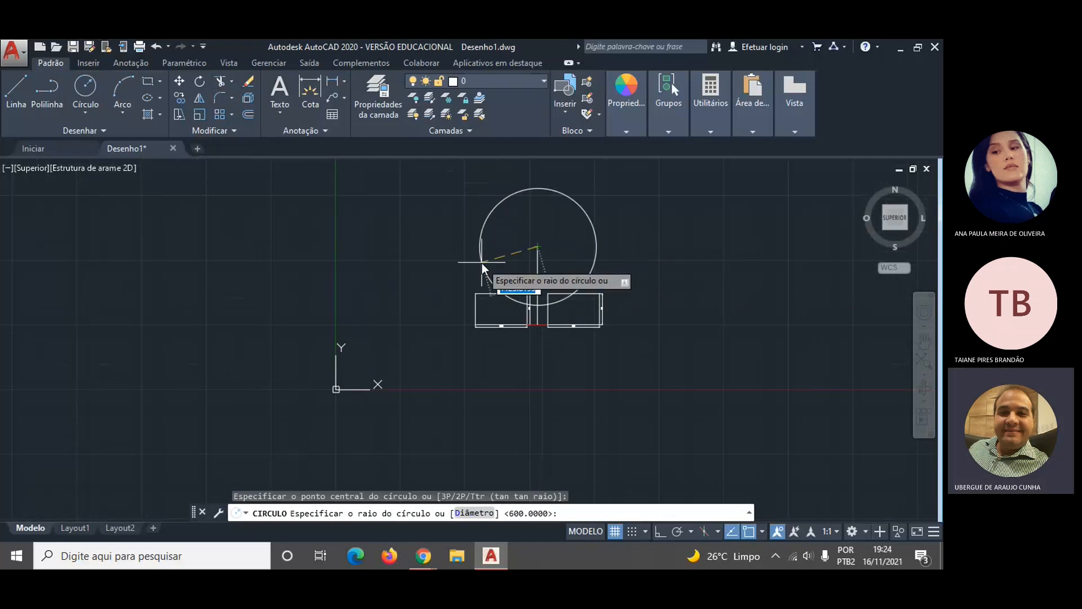
type("600")
key("Return")
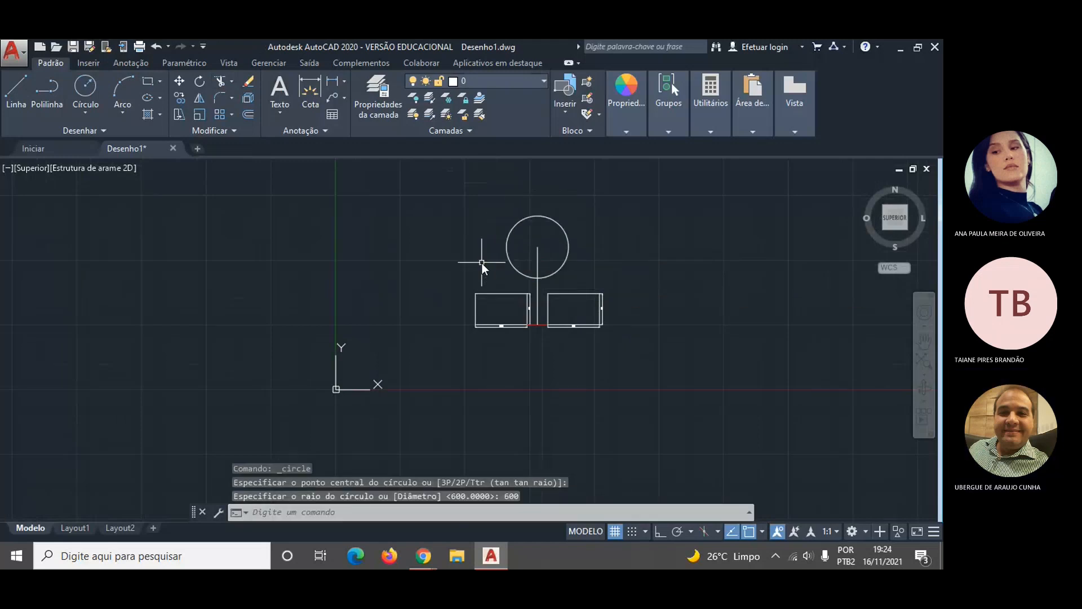
key("Escape")
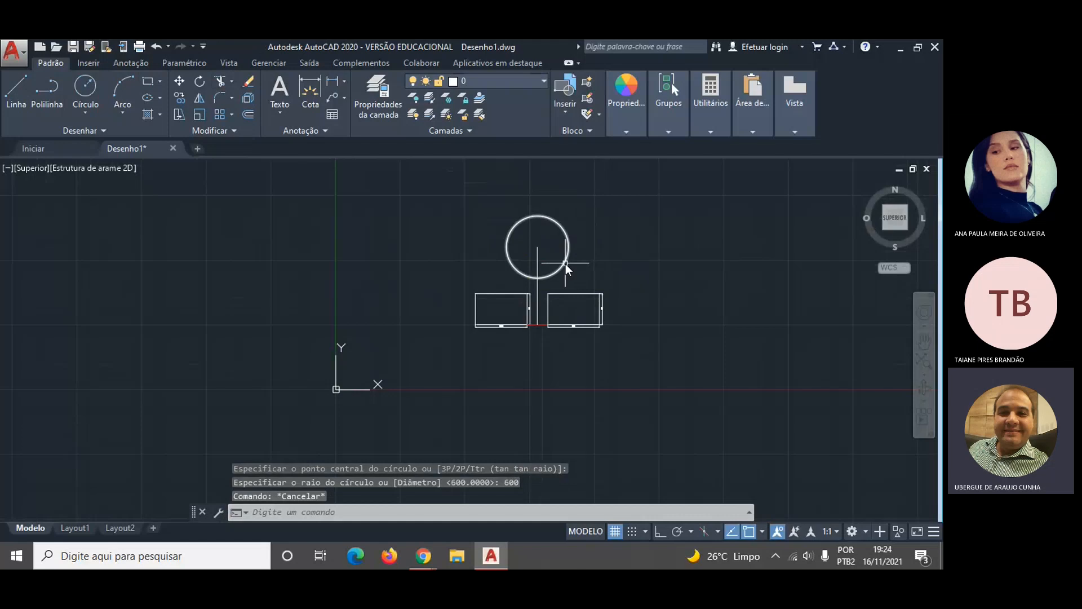
- Delete the circle above the rectangles and undo the deletion
left_click(566, 264)
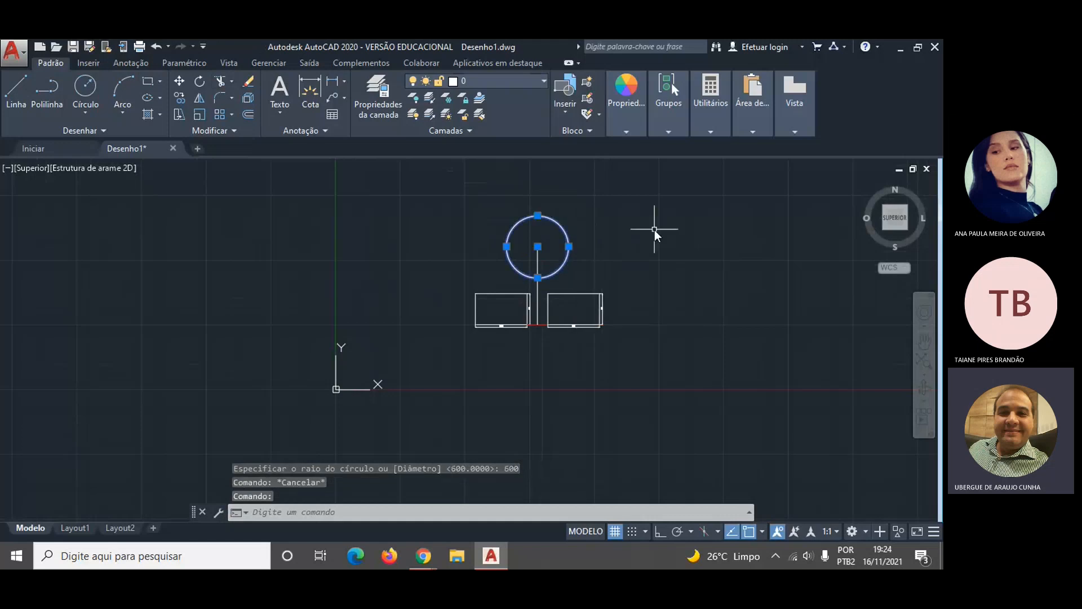
key("Delete")
left_click(156, 46)
- Delete the vertical line running from the red line to the circle's centre
key("Escape")
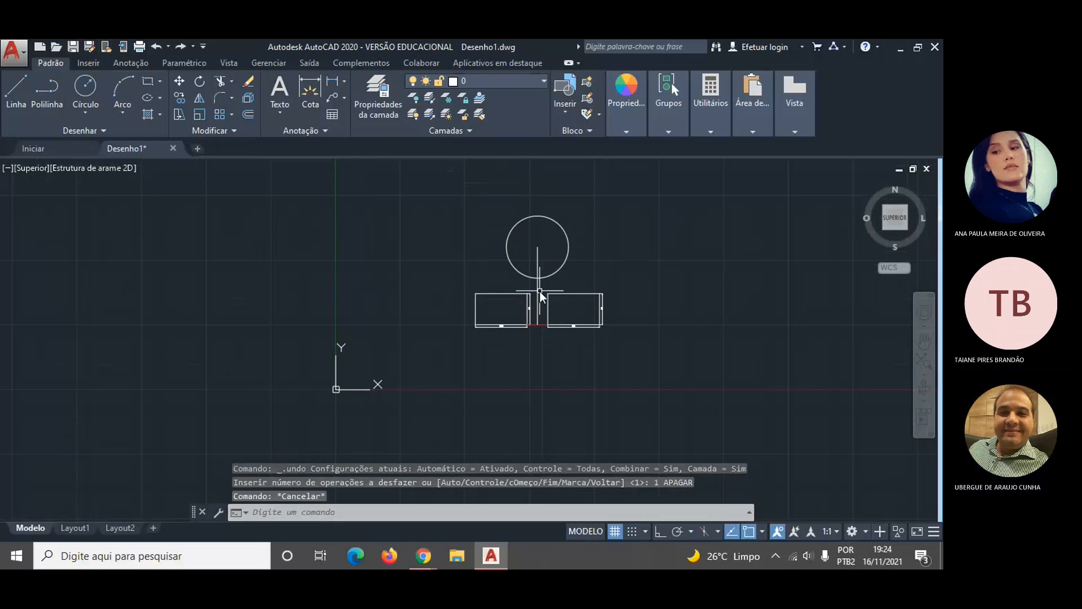
left_click(538, 291)
key("Delete")
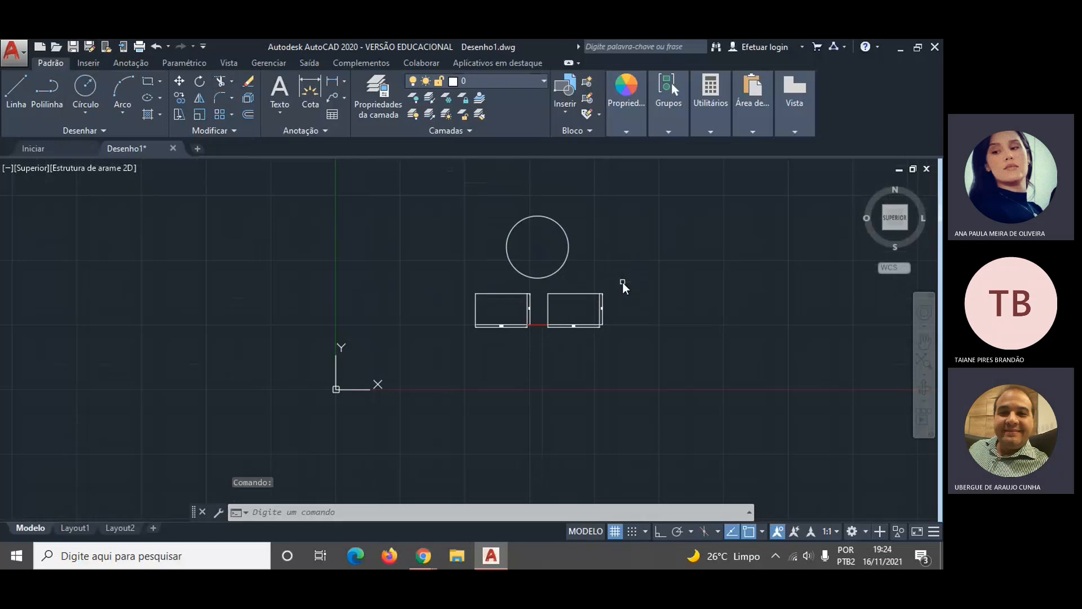
- Try copying the circle from its centre by 1000 units at 0°, and undo the copy
type("co")
key("Return")
left_click(473, 202)
left_click(589, 282)
key("Return")
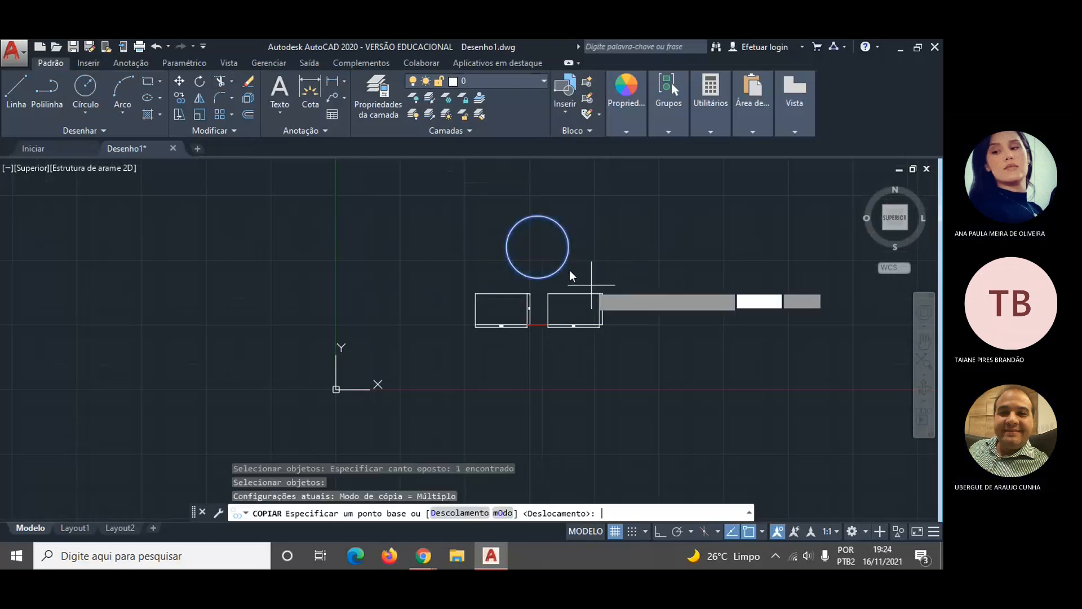
left_click(537, 247)
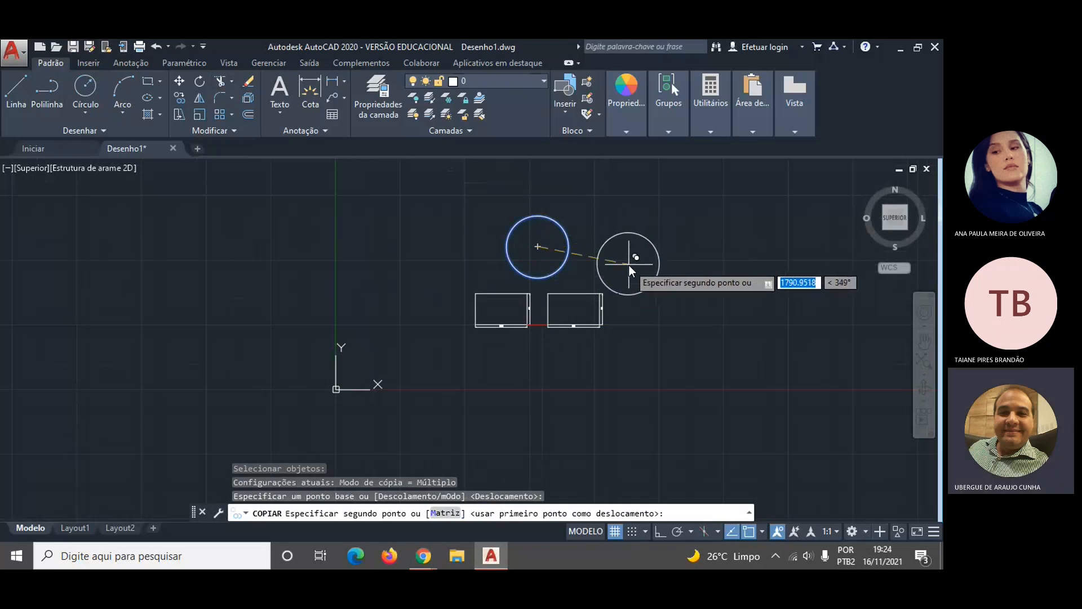
type("1")
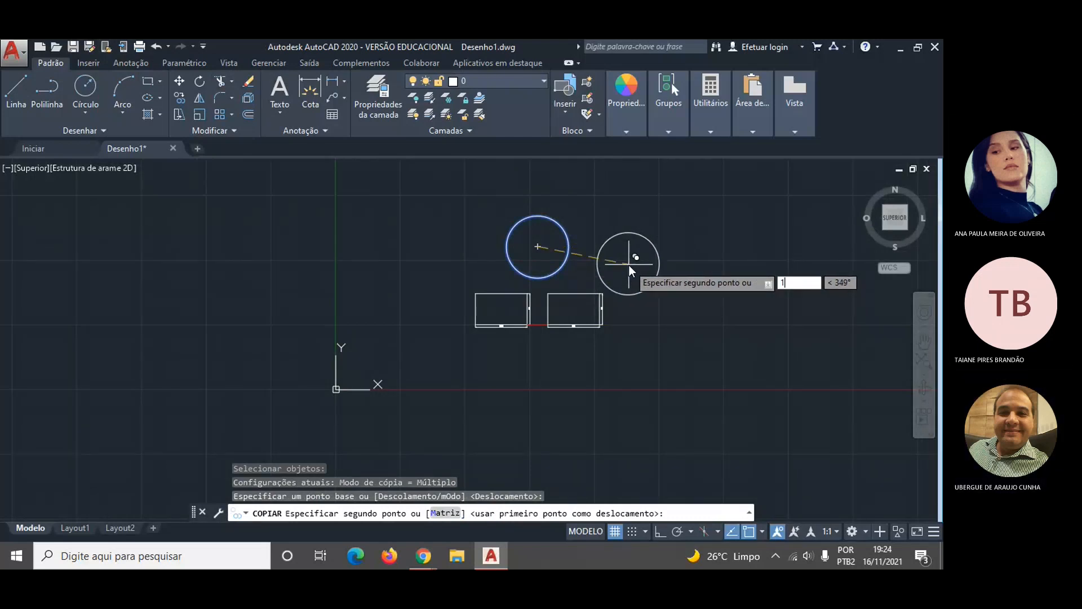
type("000")
key("Tab")
type("0")
key("Return")
key("Escape")
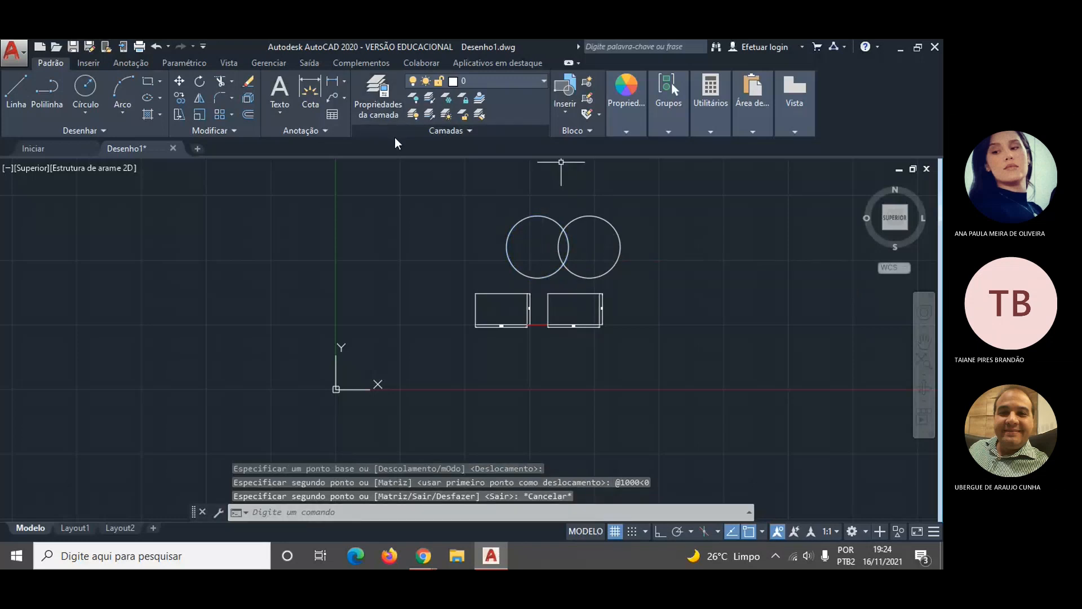
left_click(154, 46)
- Copy the circle from its centre by 2000 units at 0°
type("copiar")
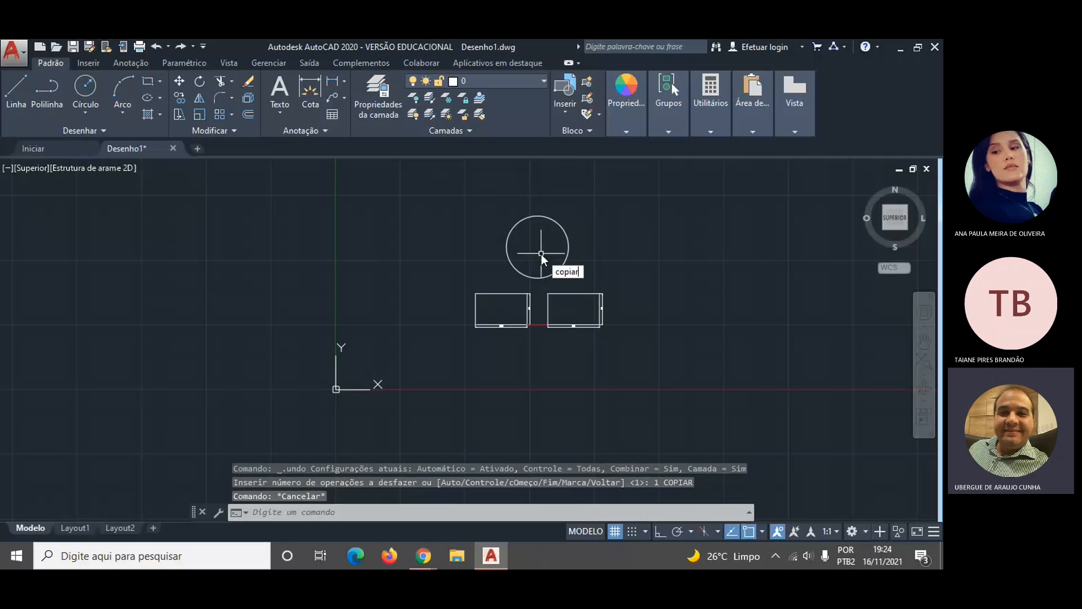
key("Return")
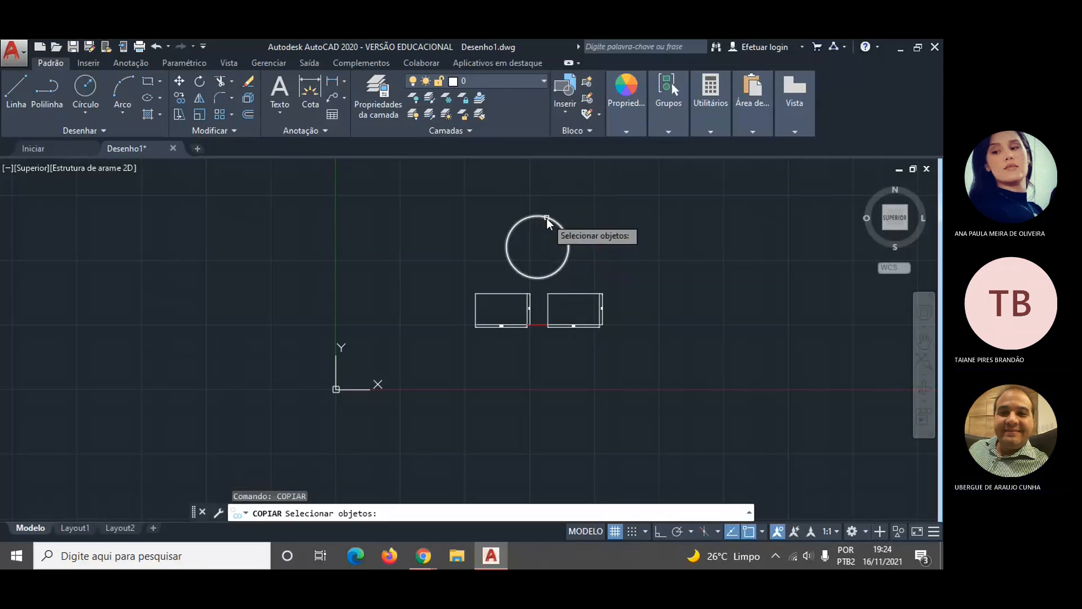
left_click(563, 251)
key("Return")
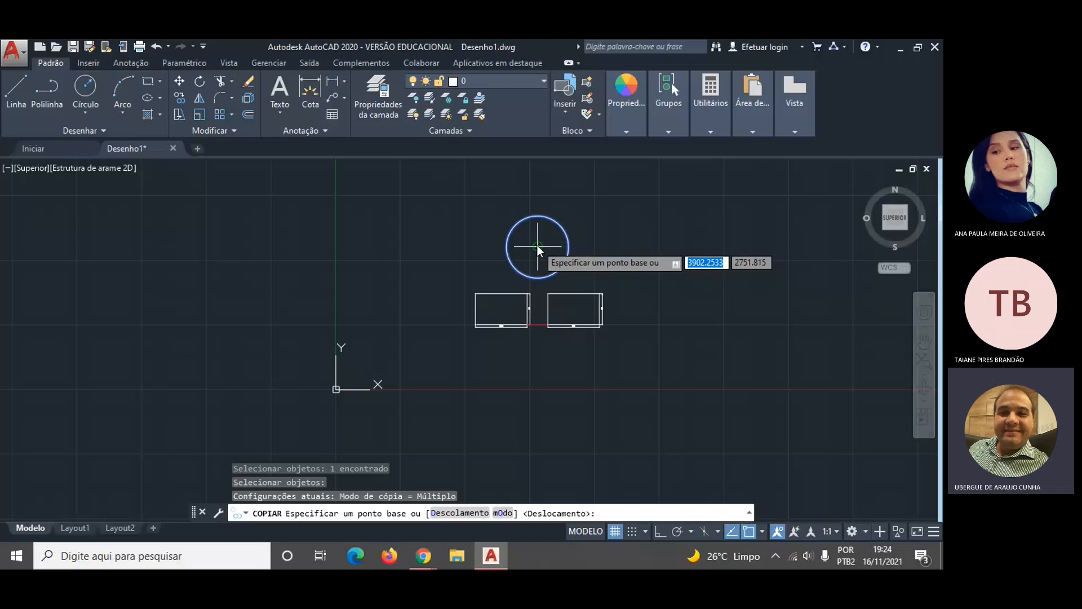
left_click(537, 247)
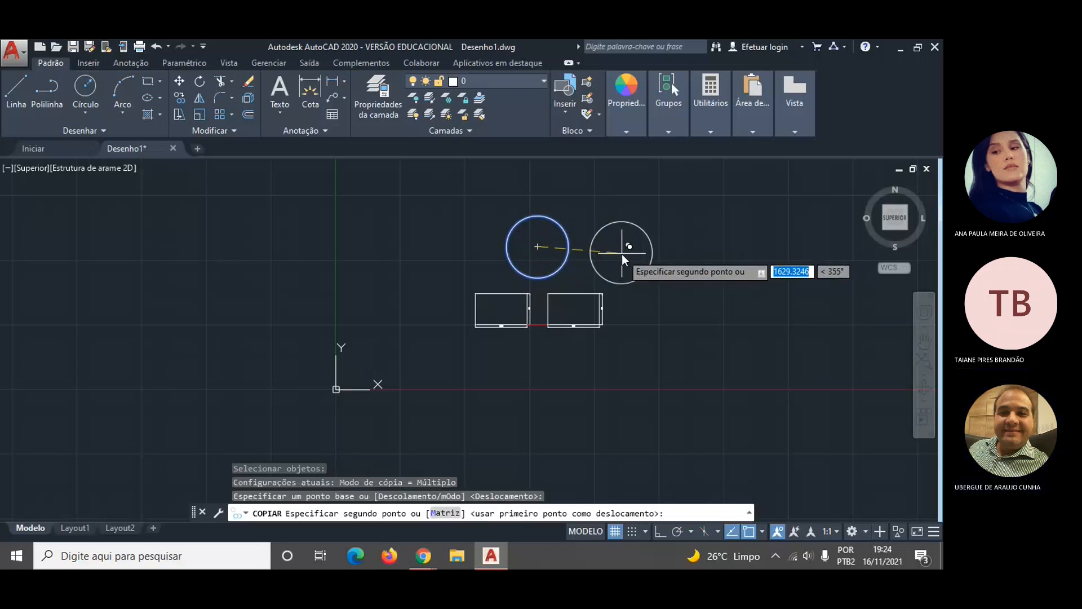
type("2000")
key("Tab")
type("0")
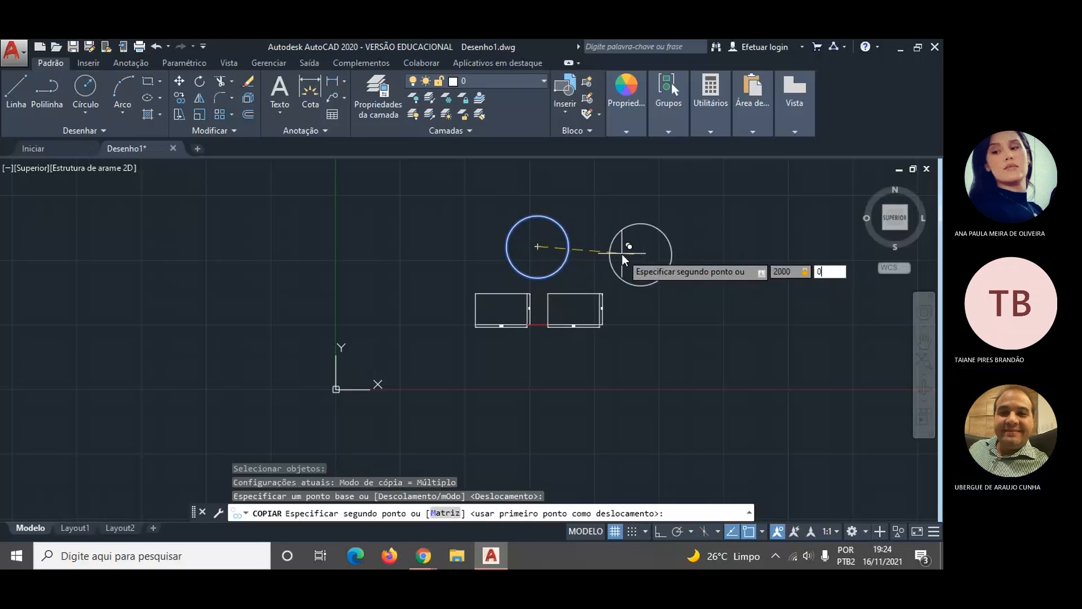
key("Return")
key("Escape")
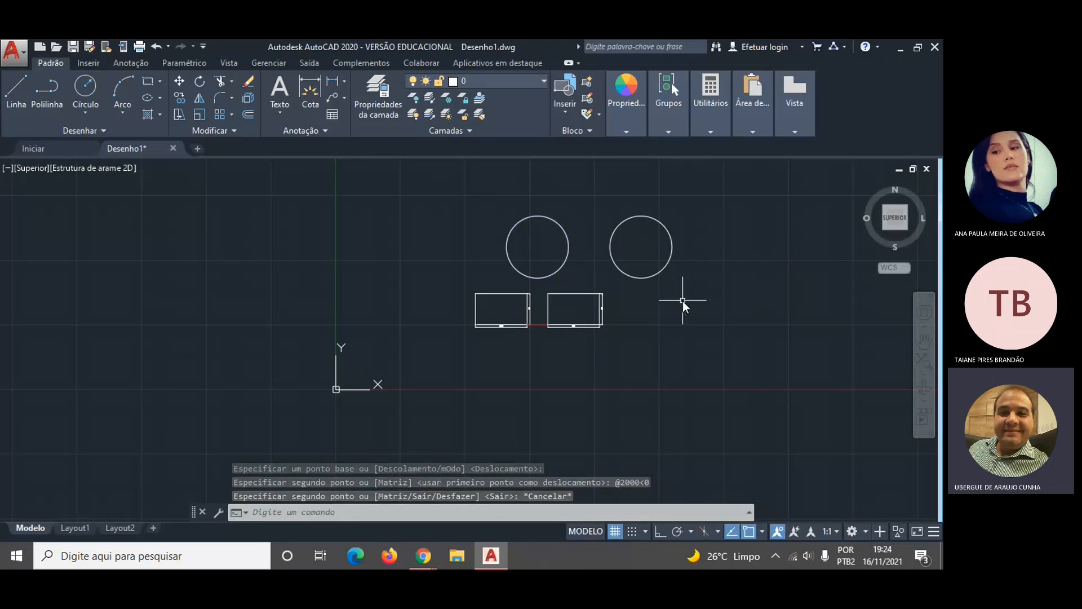
- Scale the copied circle about its centre by a factor of 0.5
type("escala")
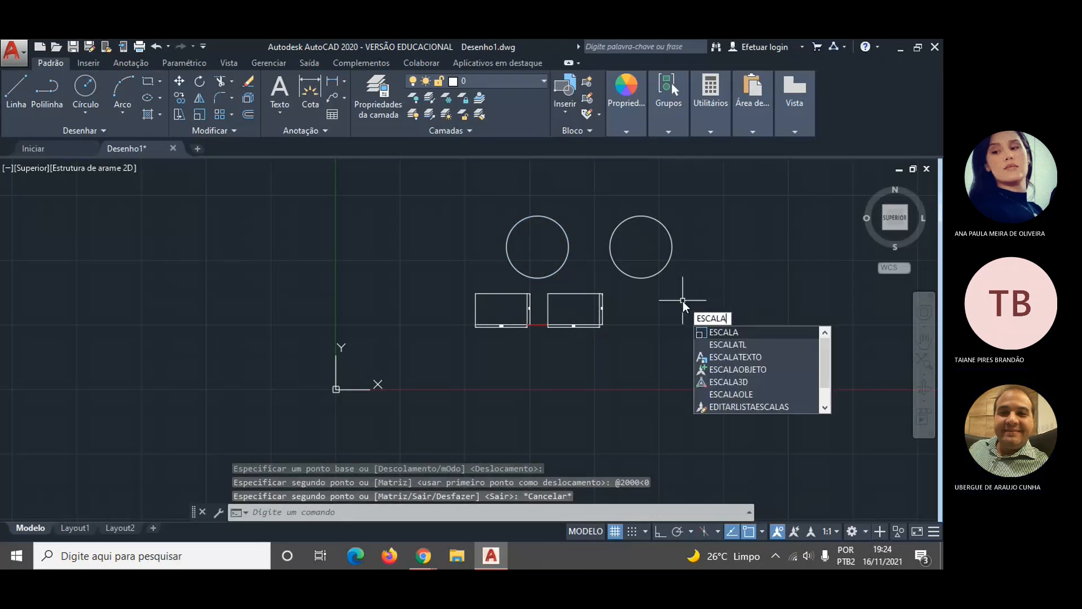
key("Return")
left_click(577, 197)
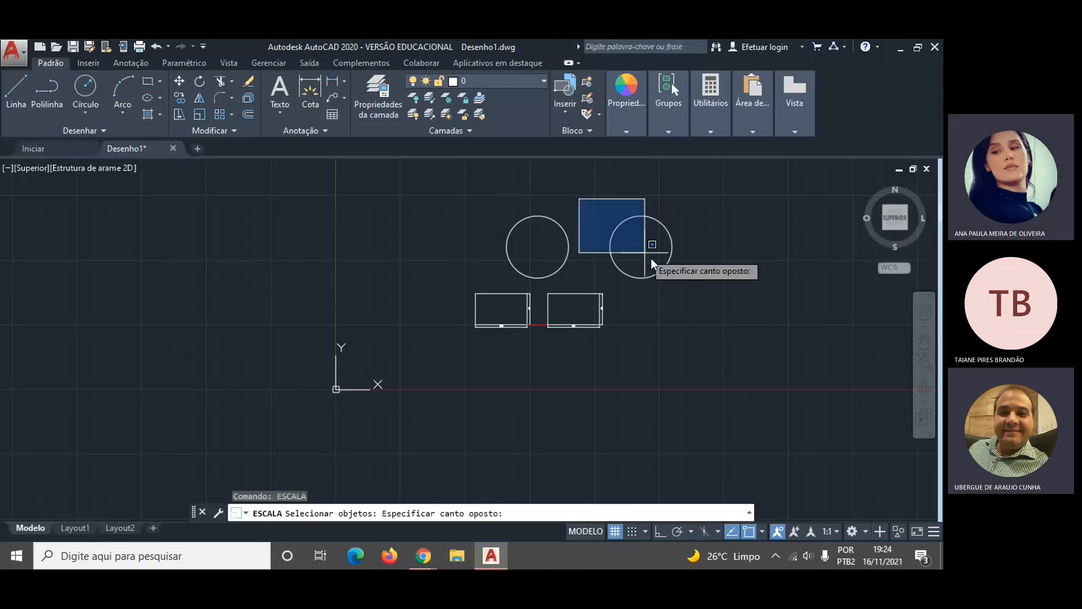
left_click(688, 282)
key("Return")
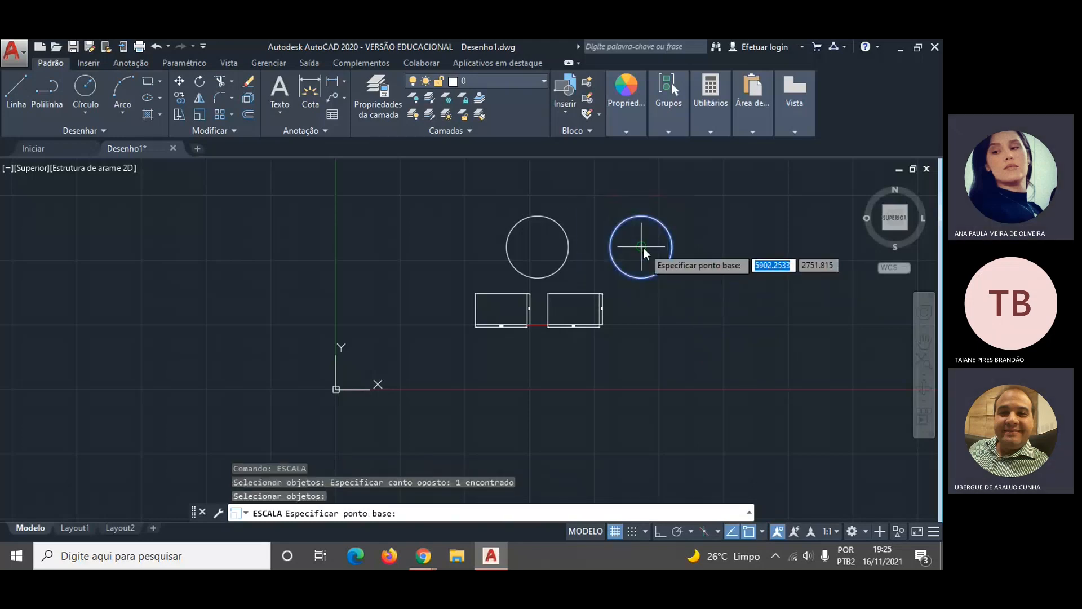
left_click(642, 247)
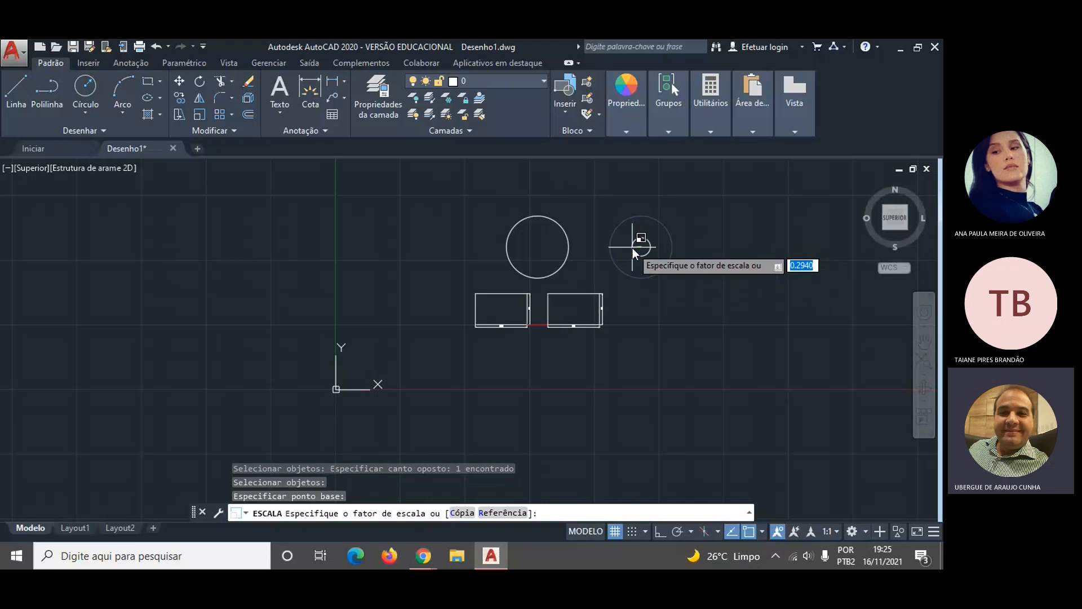
type(".5")
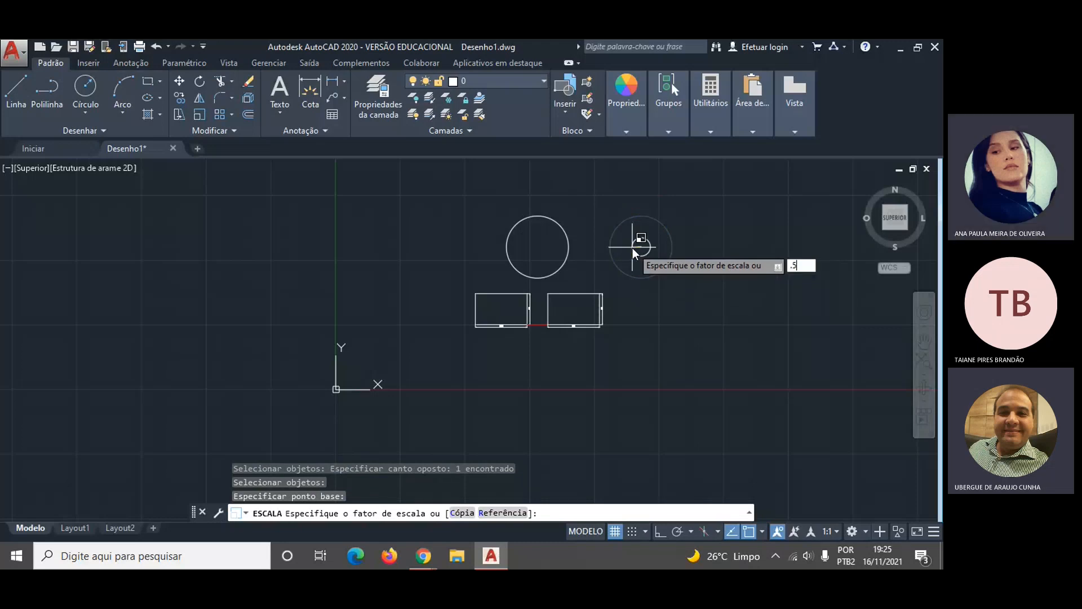
key("Return")
key("Escape")
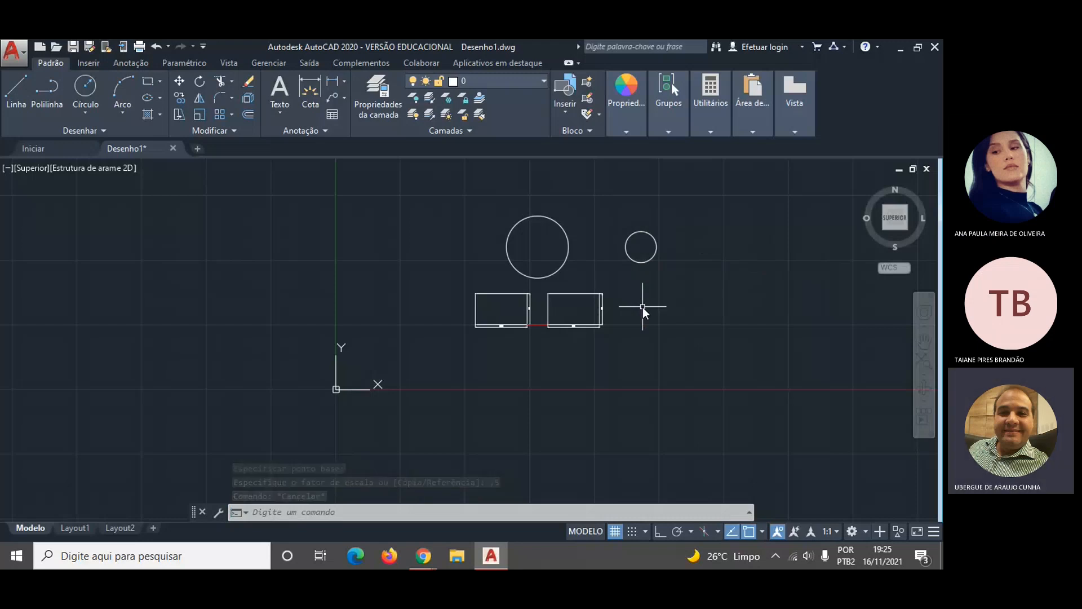
- Scale the smaller circle about its centre by a factor of 2.0
type("ESc")
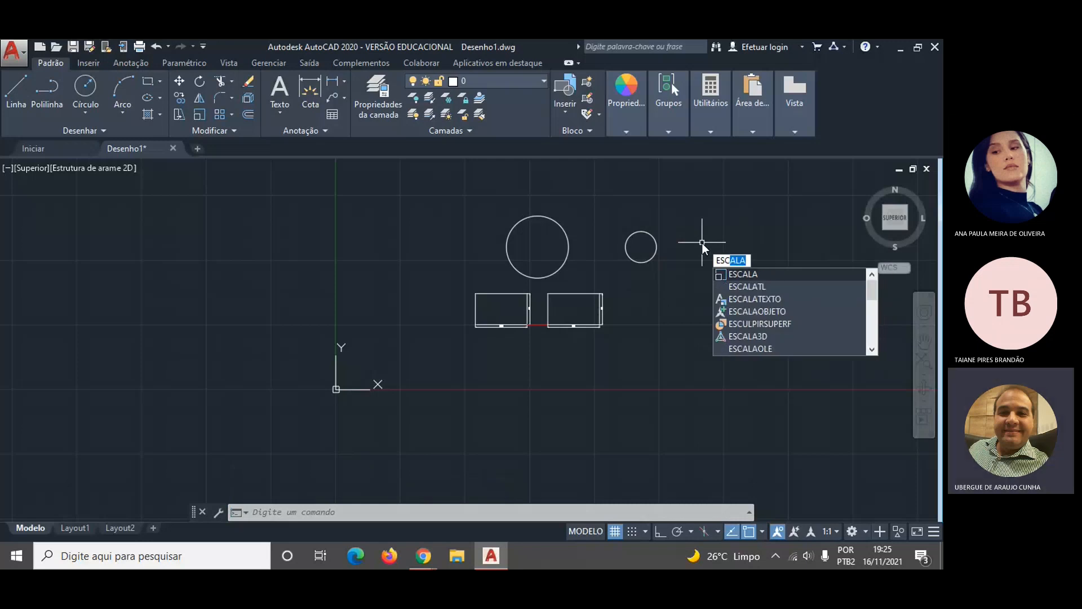
type("ala")
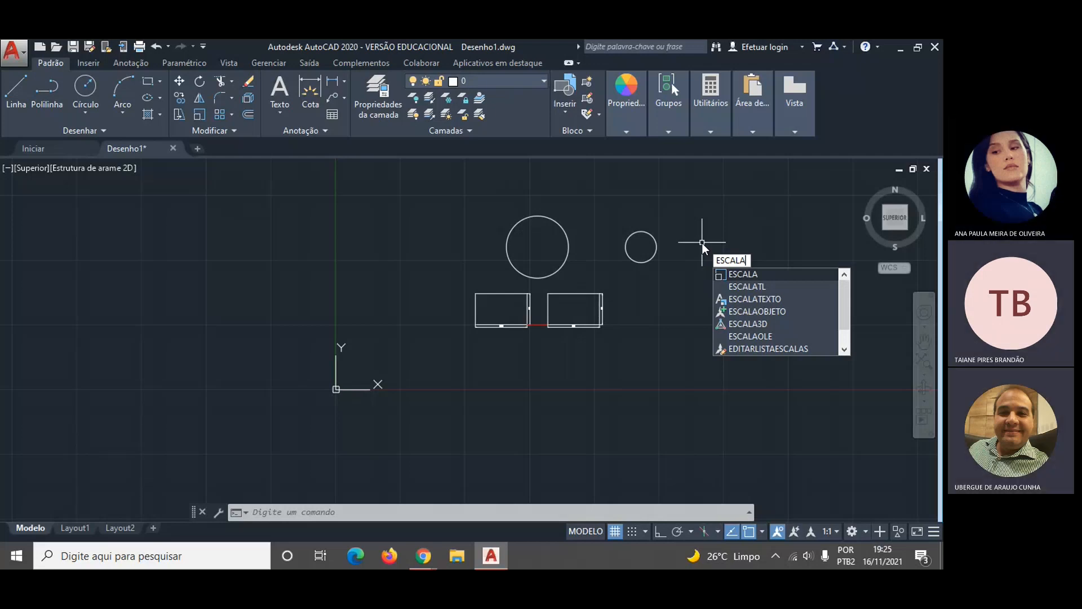
key("Return")
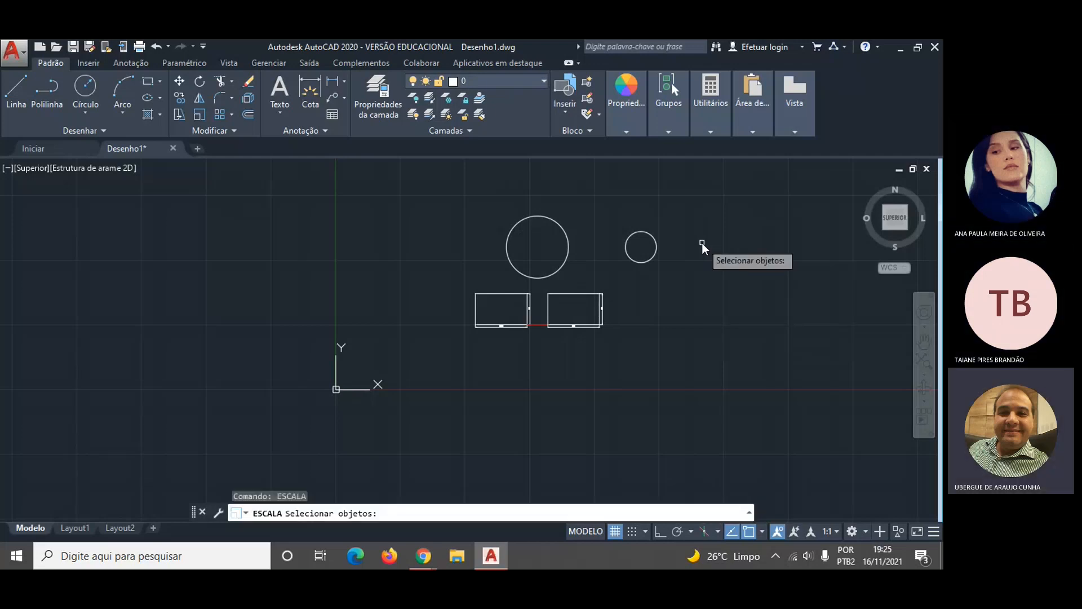
left_click(642, 231)
key("Return")
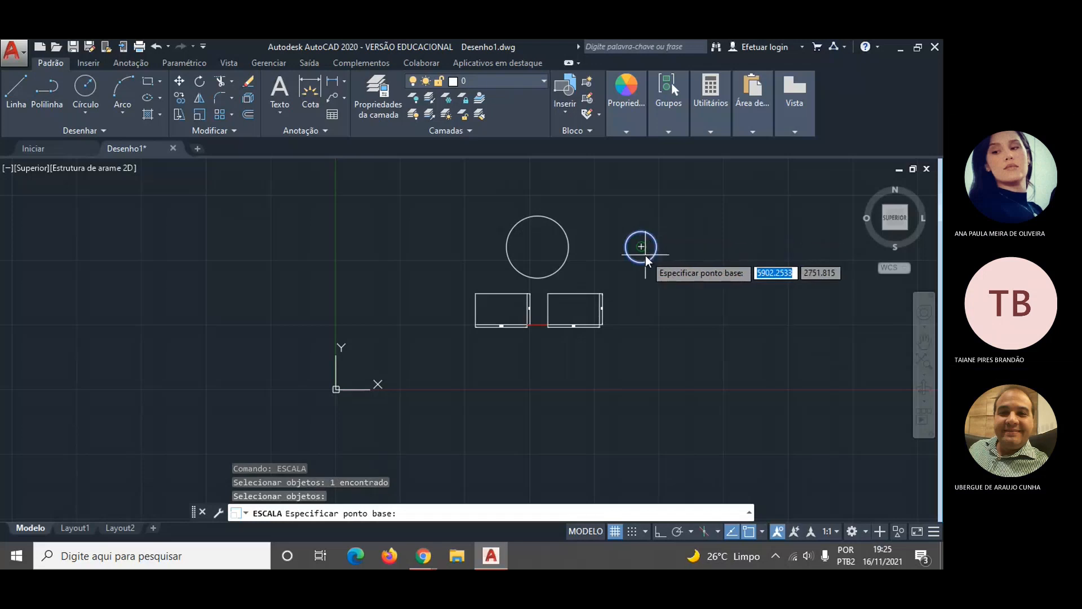
left_click(641, 251)
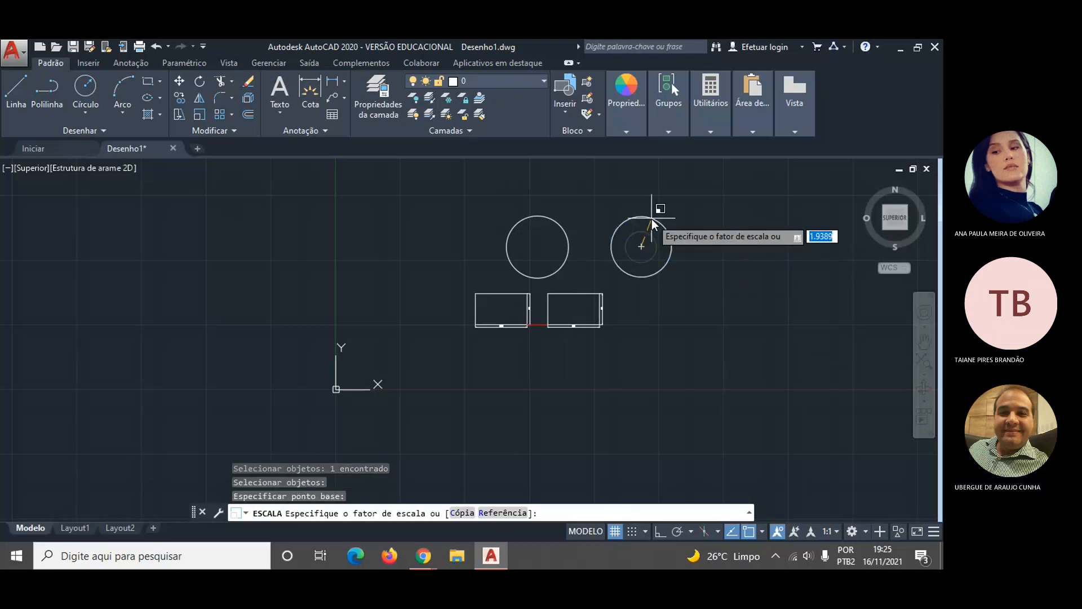
type("2")
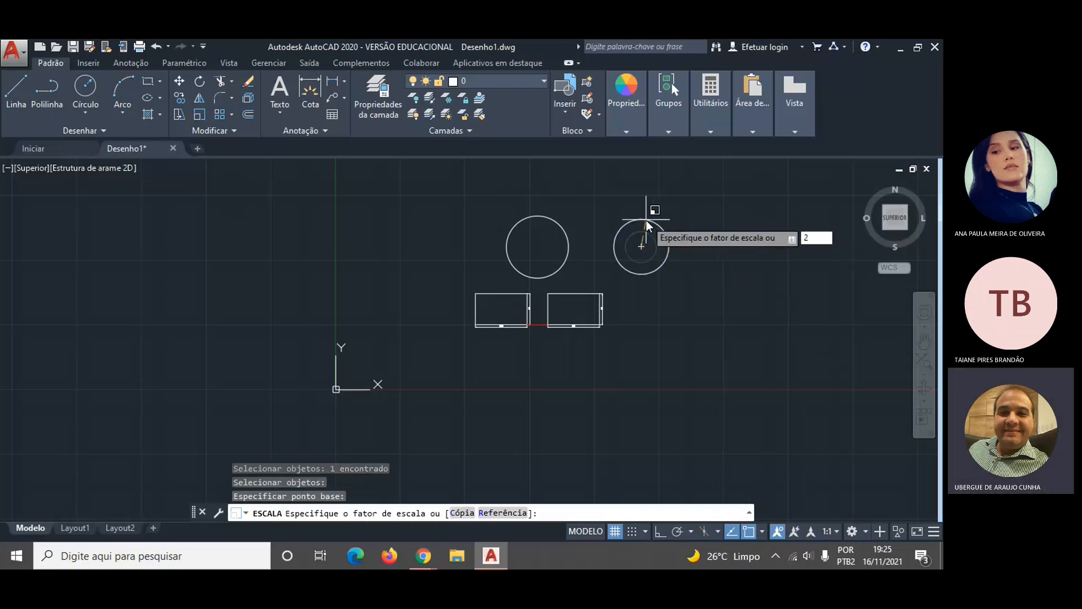
type(".0")
key("Return")
key("Escape")
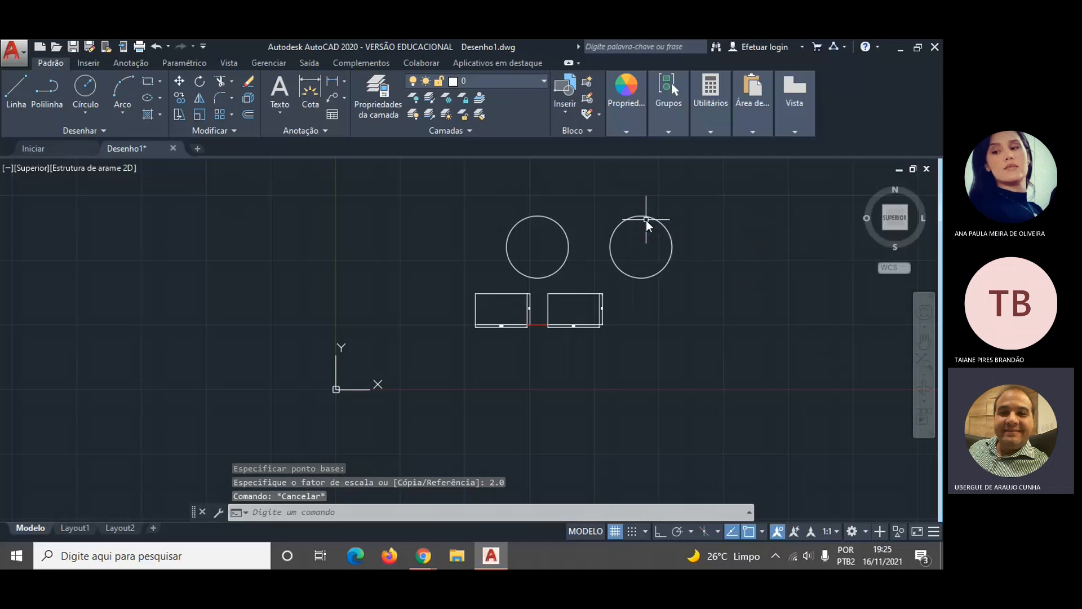
type("mover")
key("Return")
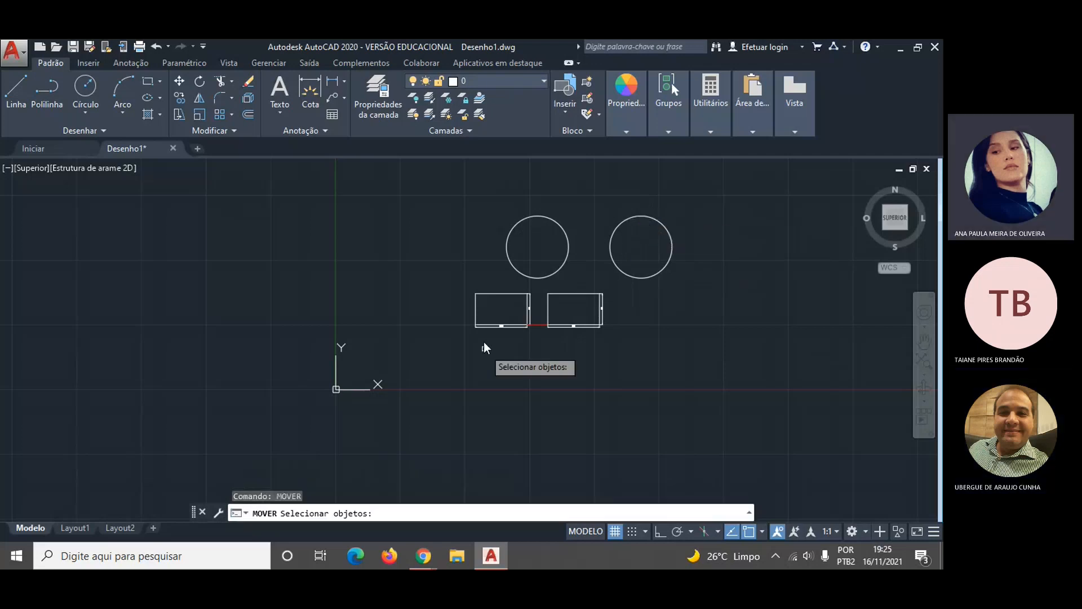
left_click(452, 287)
left_click(624, 344)
key("Return")
left_click(575, 326)
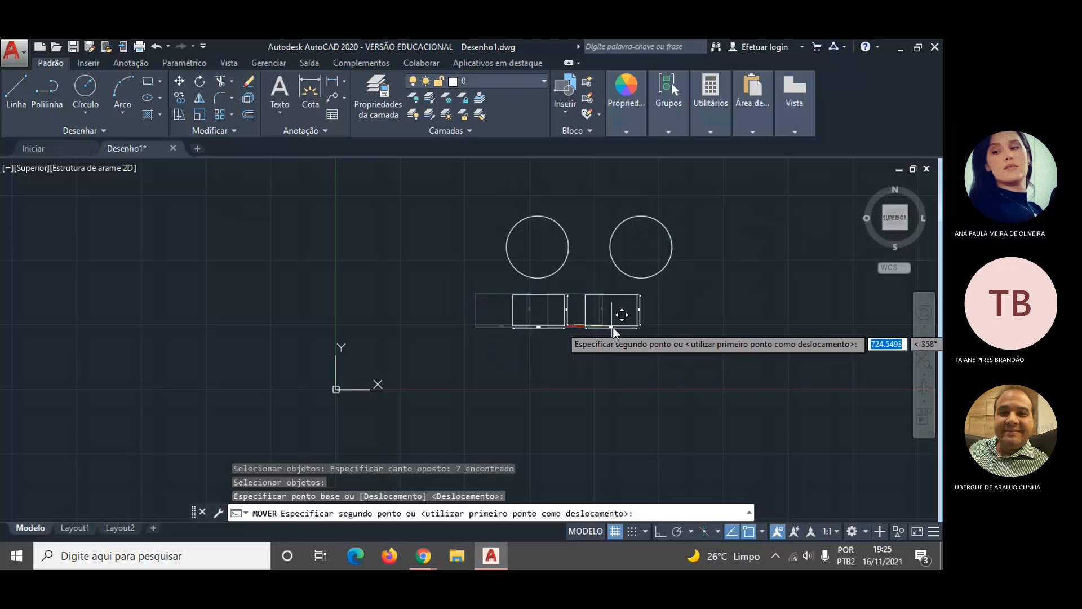
key("Escape")
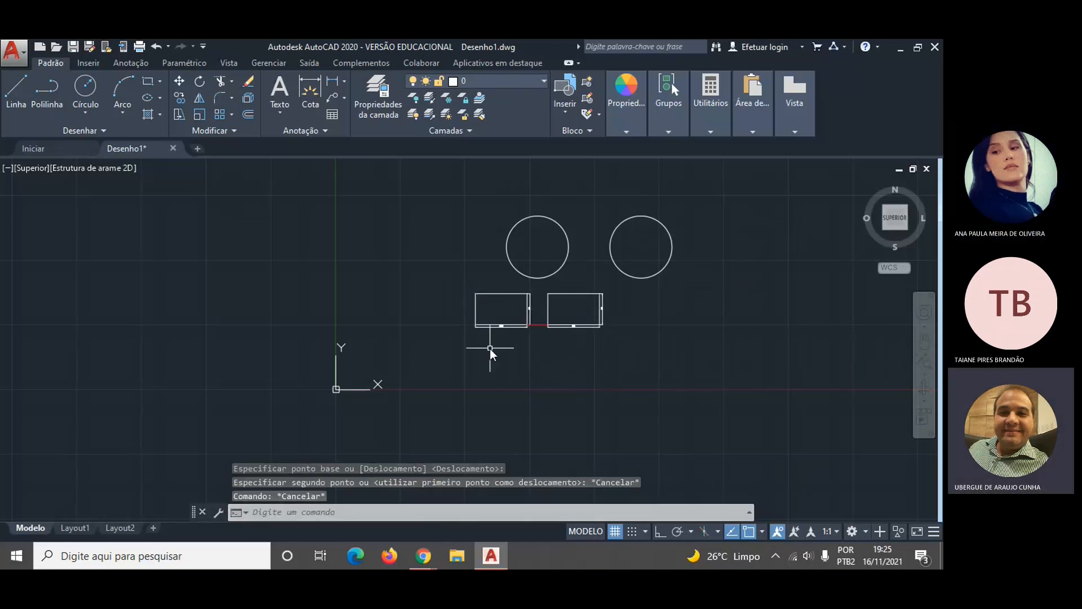
- Move both rectangles, with their dimensions and the red line between them, straight down to just below the X axis
key("Return")
left_click(463, 284)
left_click(611, 337)
key("Return")
left_click(540, 314)
left_click(544, 431)
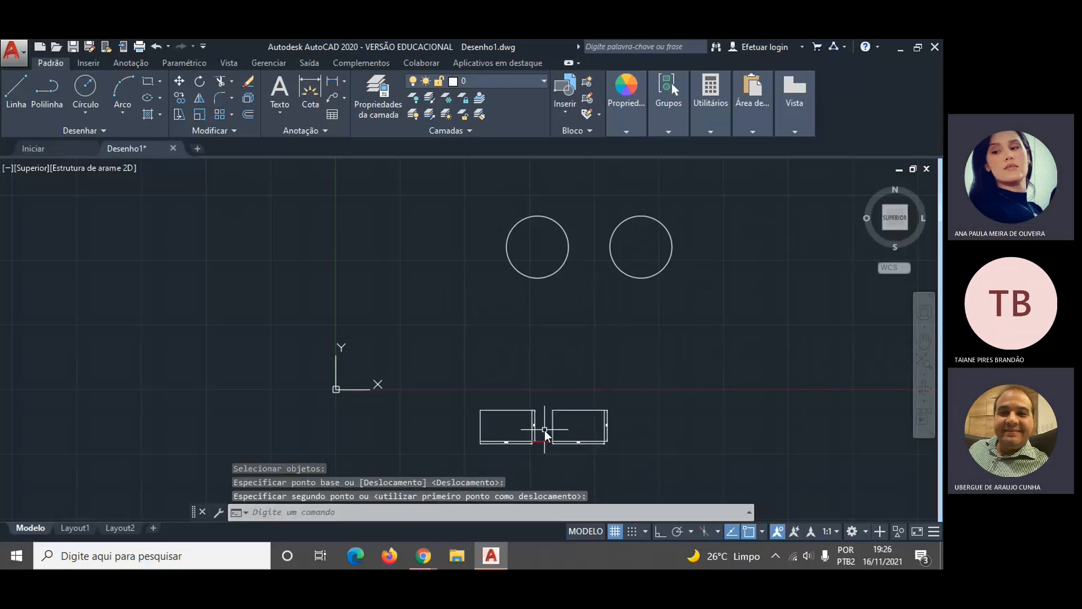
key("Escape")
- Draw a line connecting the centres of the two circles
type("linha")
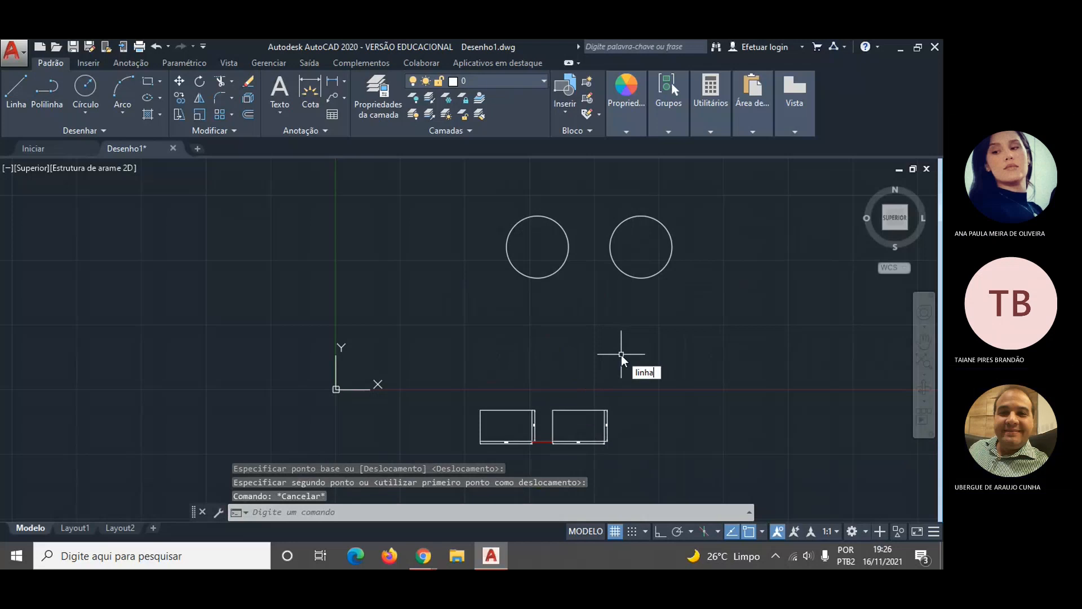
key("Return")
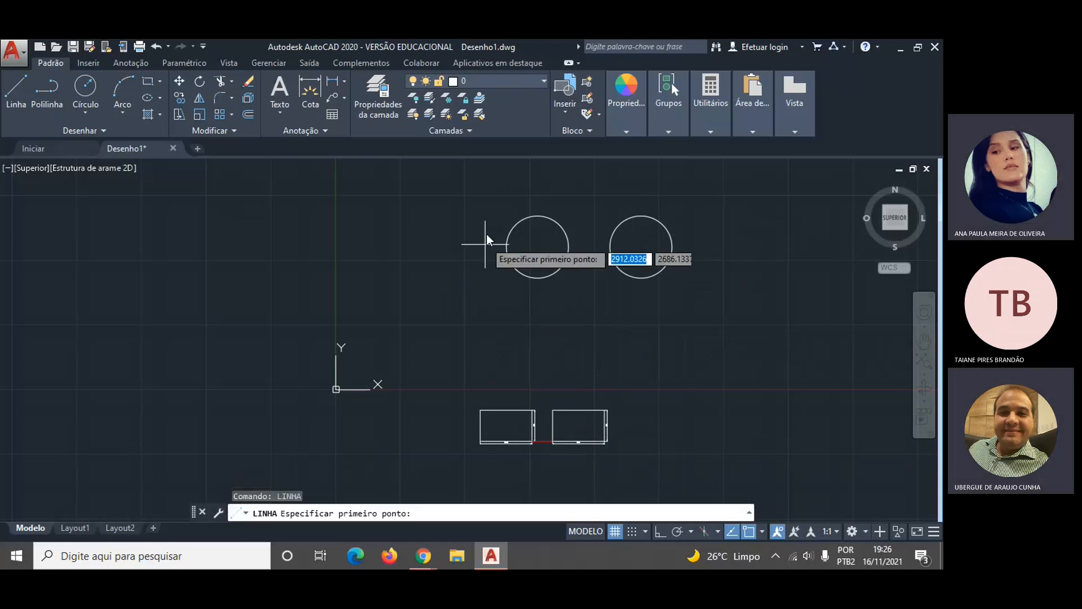
left_click(538, 246)
left_click(646, 246)
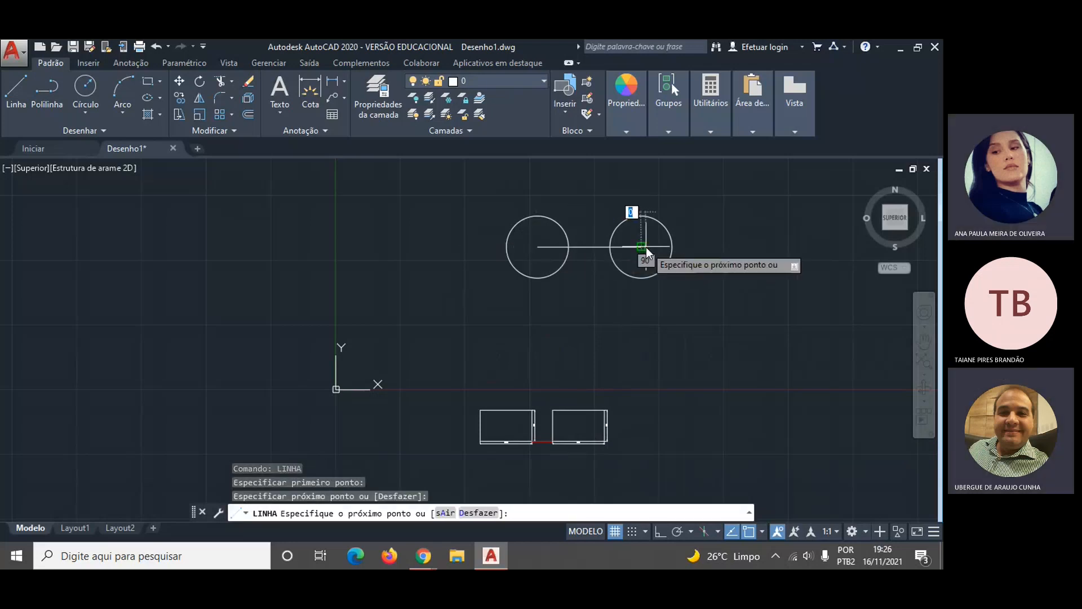
key("Escape")
- Draw a vertical line 2000 units long downwards from the midpoint of the line joining the circles
type("linh")
key("Return")
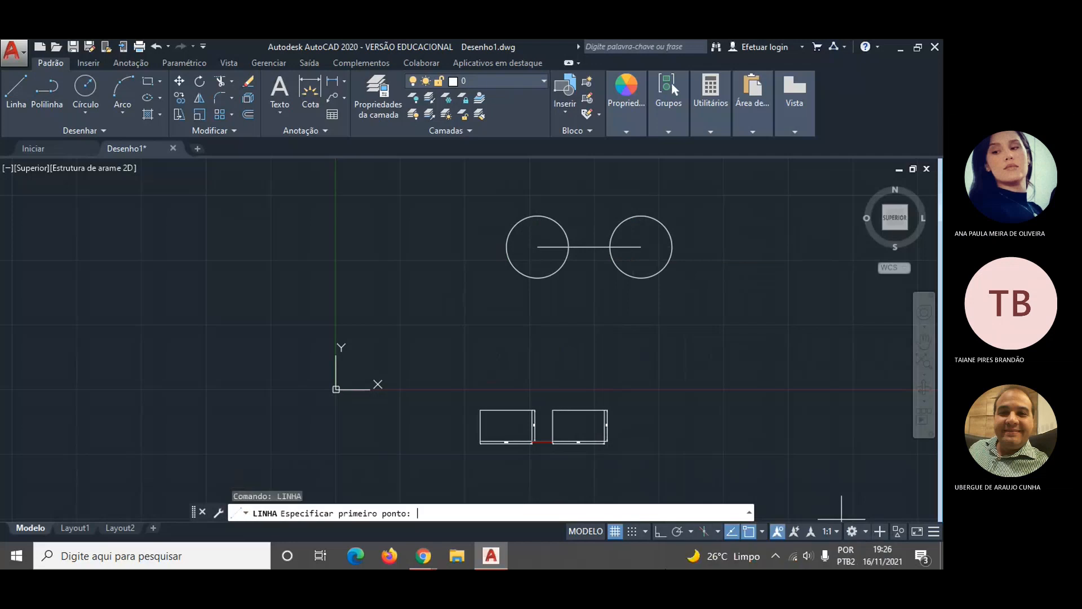
left_click(590, 246)
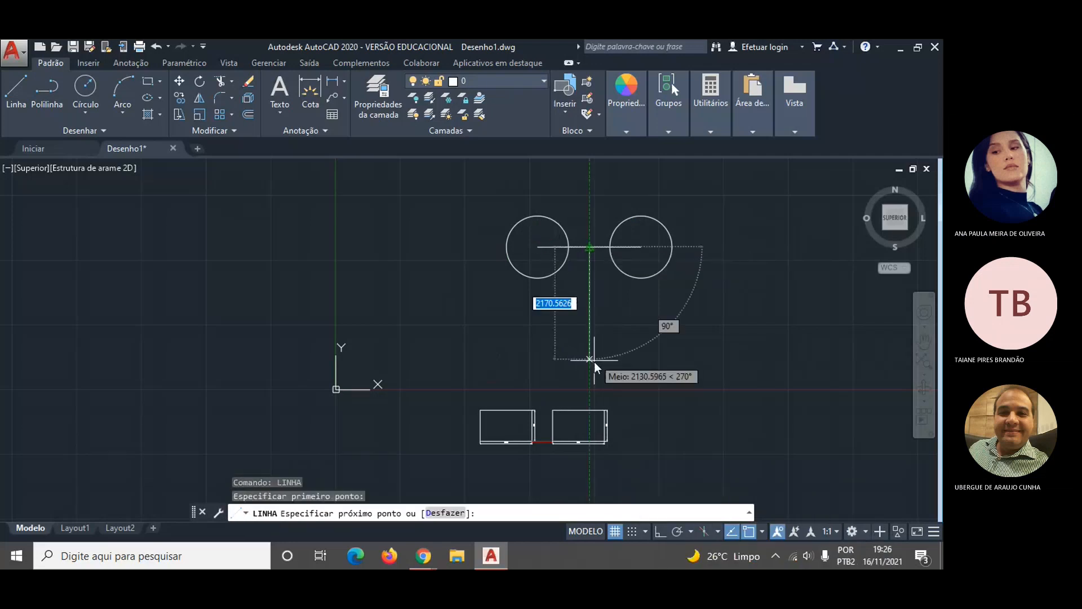
type("2000")
key("Tab")
type("90")
key("Return")
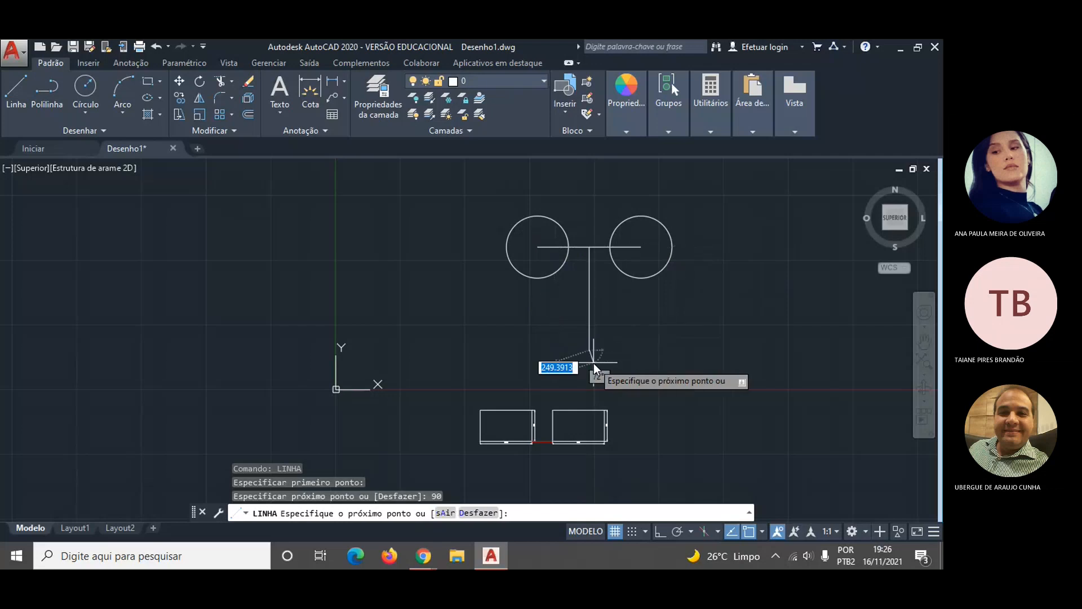
key("Escape")
- Draw a line joining the facing upper corners of the two rectangles
type("li")
key("Escape")
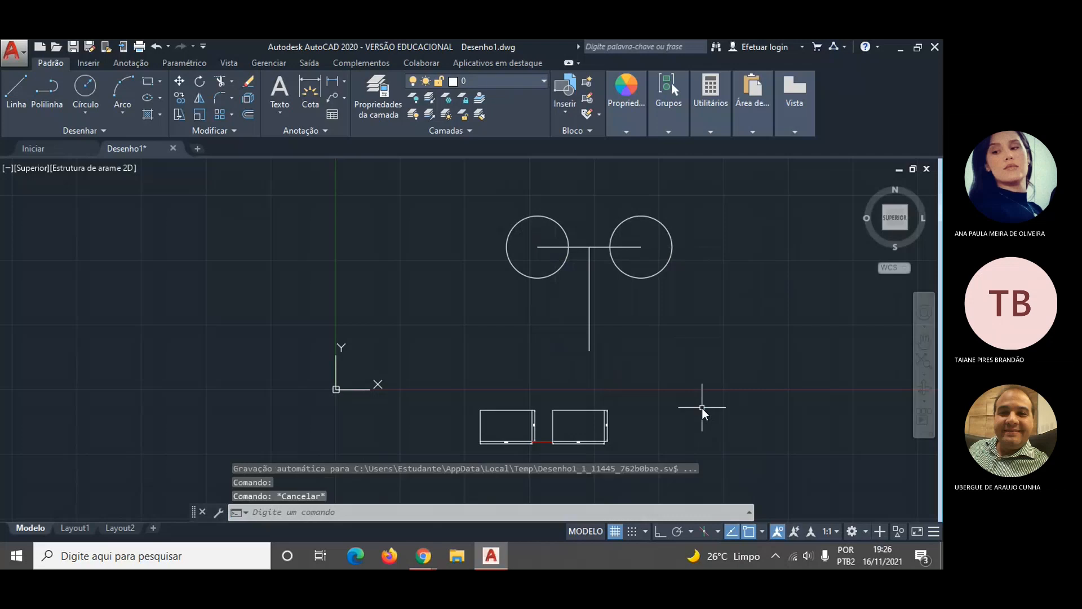
key("Return")
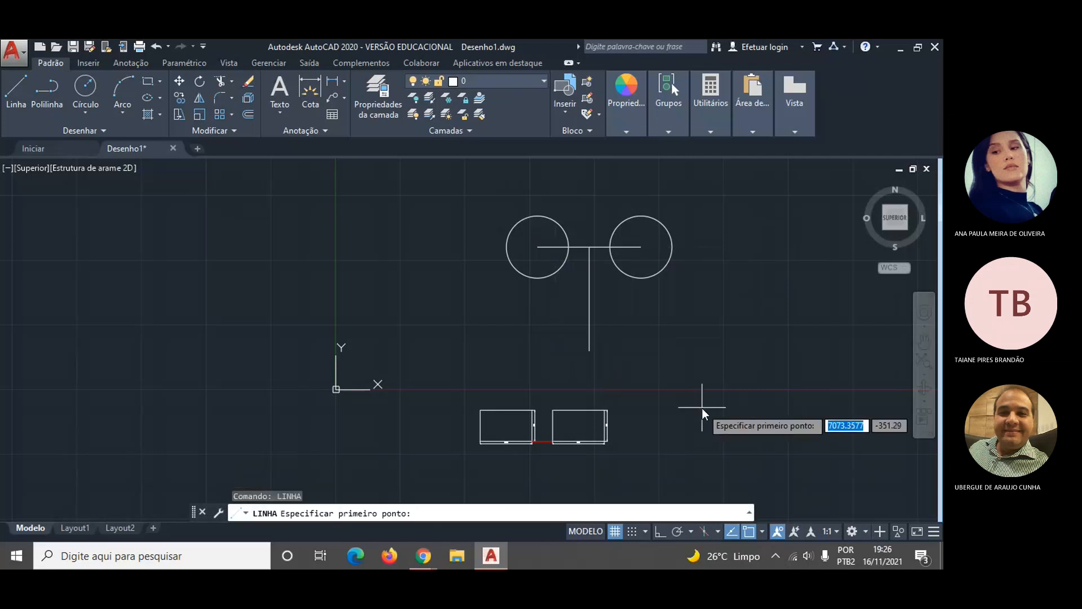
scroll(529, 418, "up", 7)
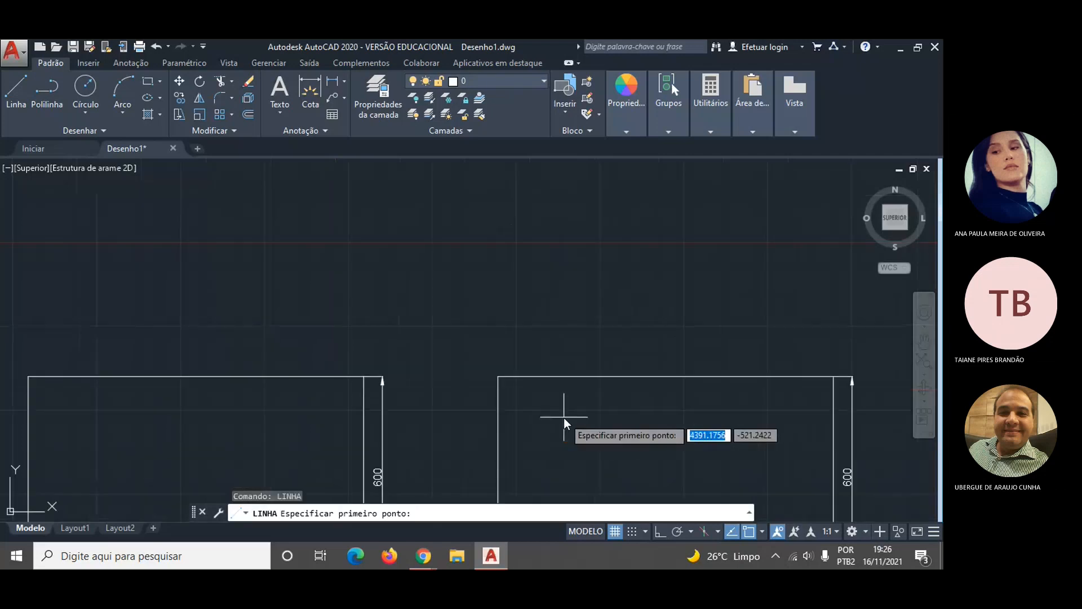
left_click(363, 377)
left_click(498, 376)
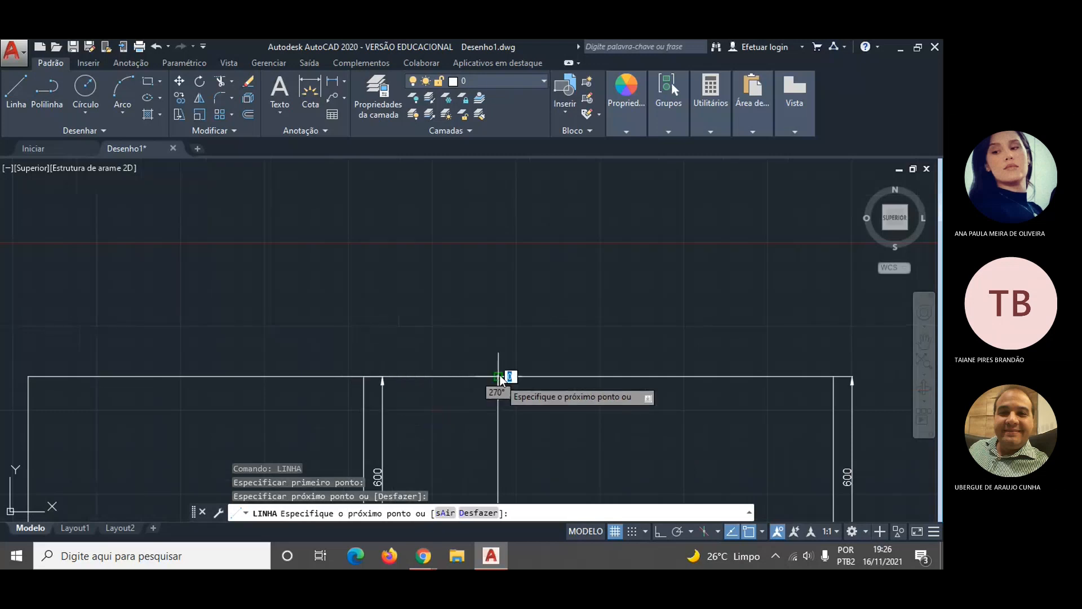
key("Escape")
- Move both rectangles, their dimensions and connecting lines so the midpoint of the upper connecting line meets the vertical line's lower end
scroll(508, 310, "down", 7)
scroll(509, 310, "up", 3)
scroll(508, 310, "down", 2)
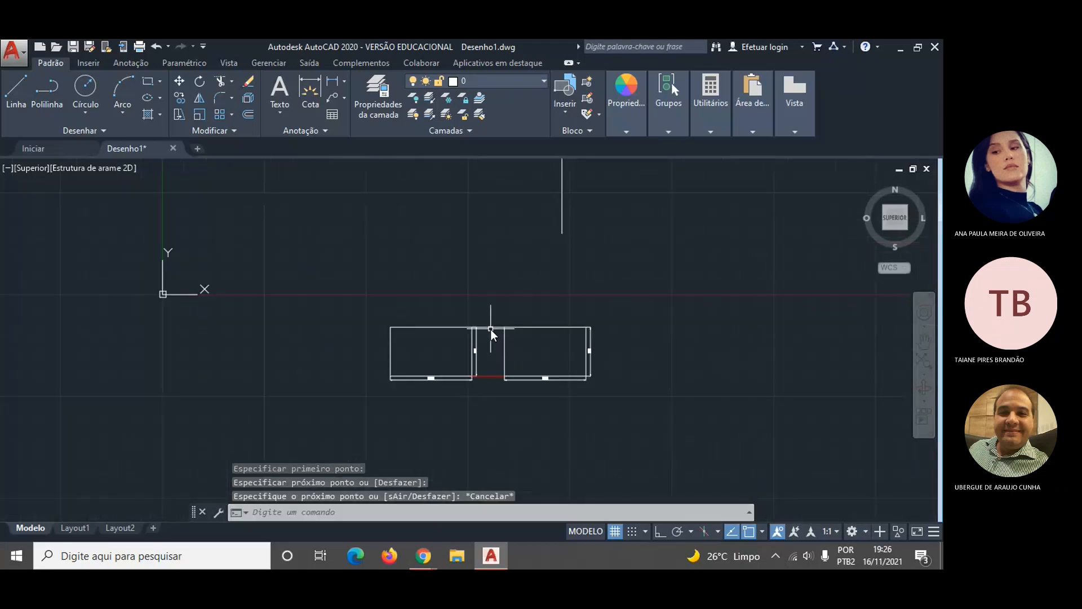
type("m")
key("Return")
left_click(353, 316)
left_click(633, 428)
key("Return")
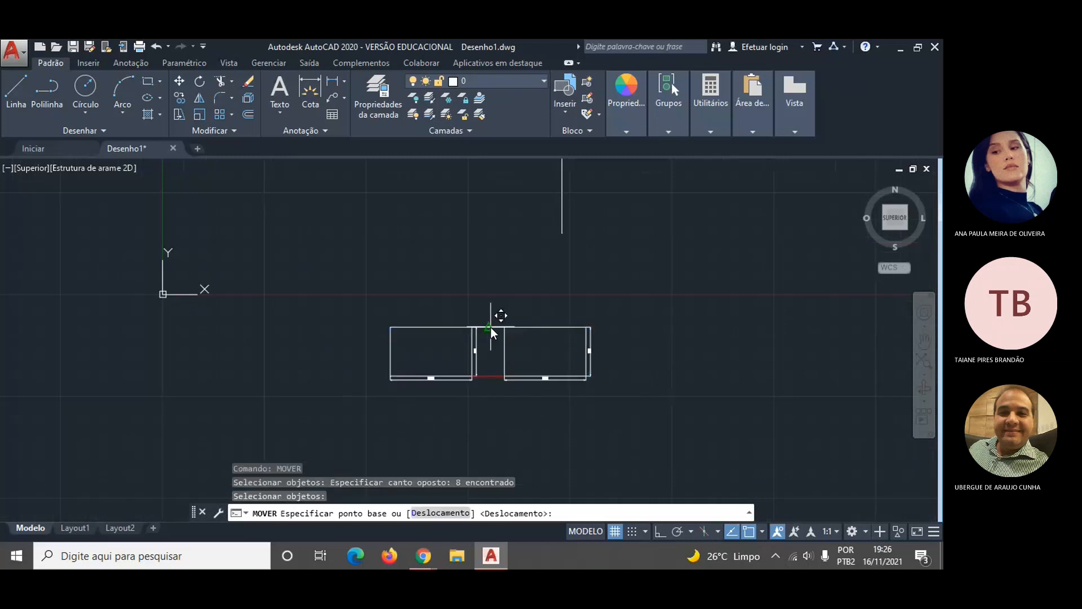
left_click(490, 327)
left_click(563, 232)
scroll(638, 297, "up", 4)
key("Escape")
scroll(638, 297, "down", 6)
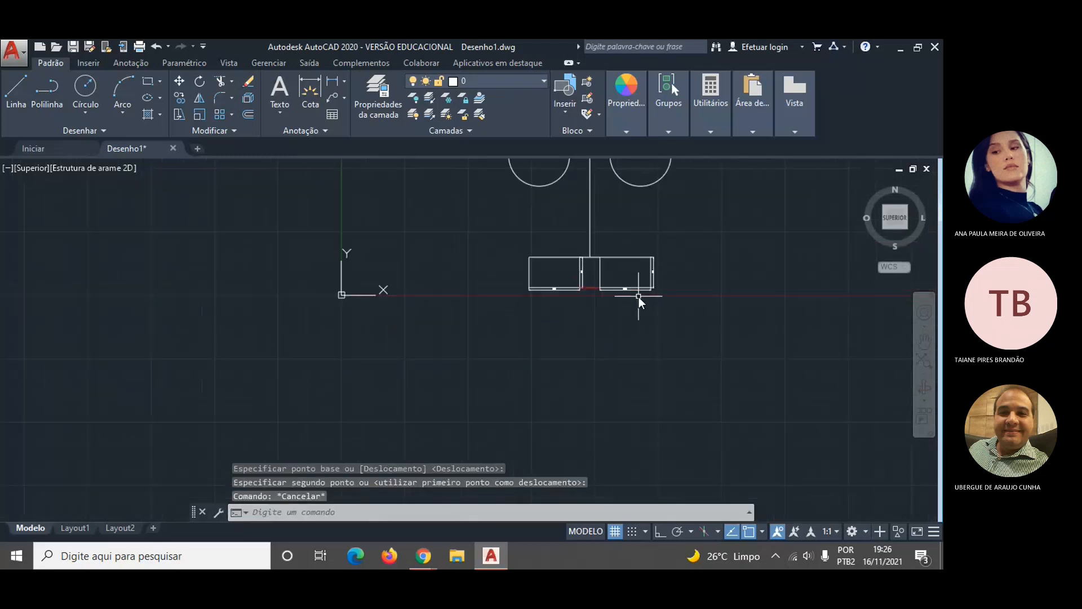
scroll(638, 296, "down", 3)
scroll(620, 262, "up", 4)
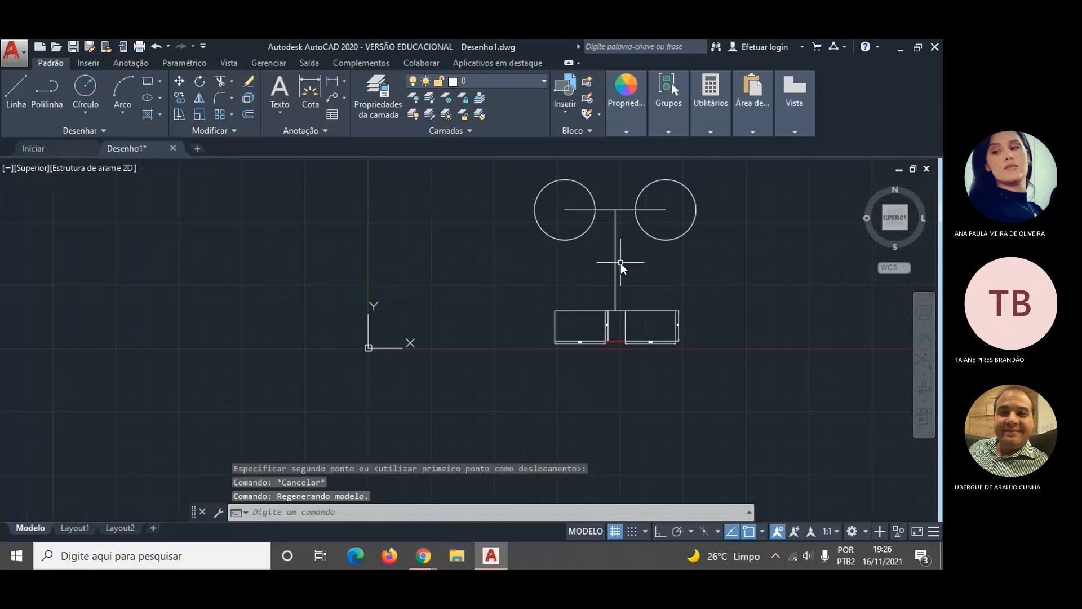
- Try erasing the vertical line and the line joining the circle centres, and undo both deletions
left_click(620, 263)
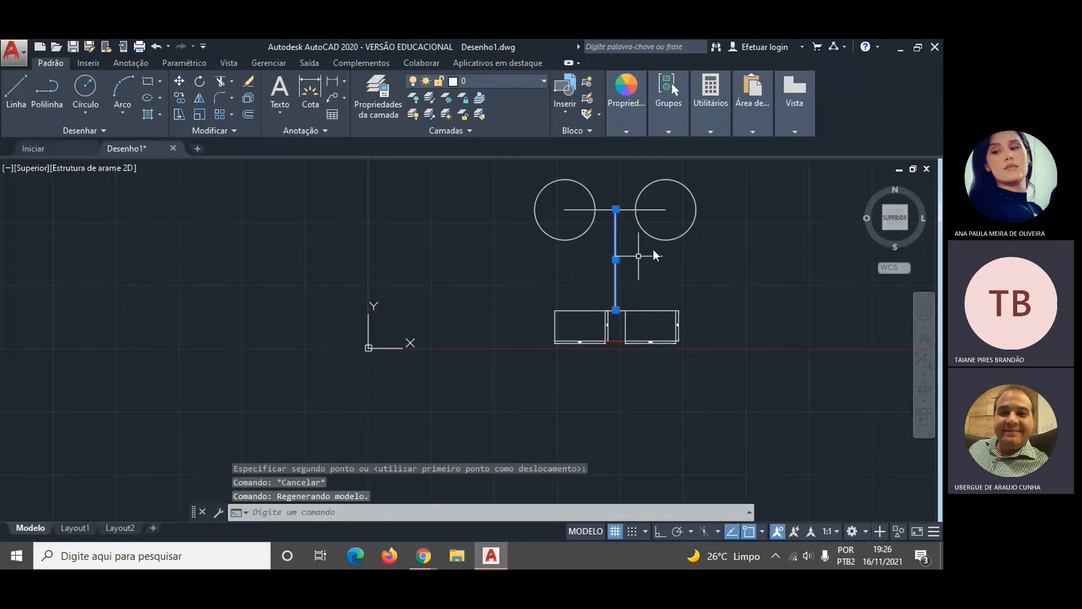
key("Delete")
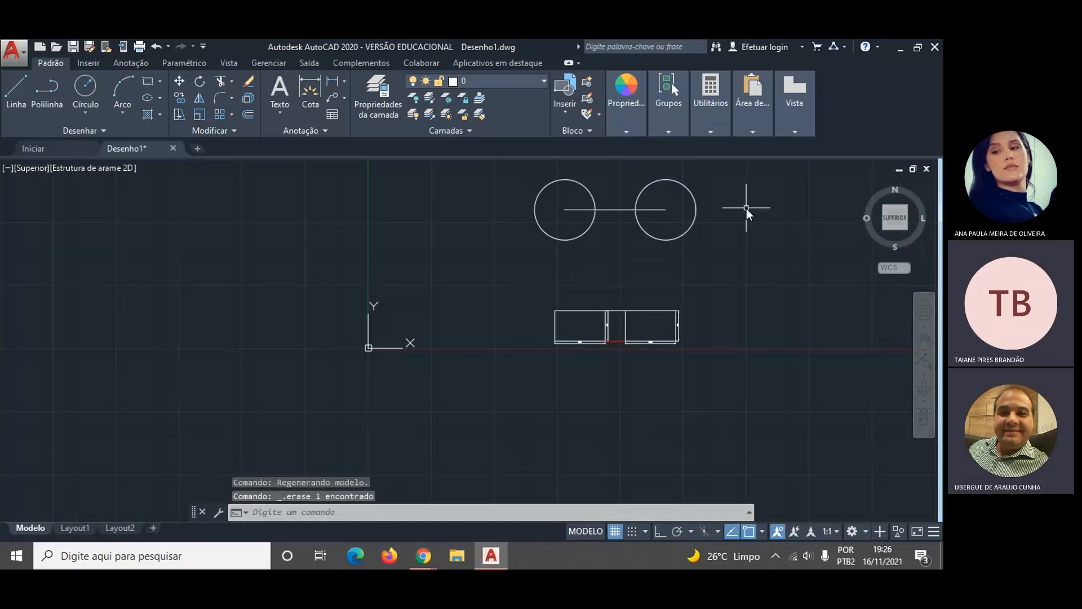
left_click(617, 210)
left_click(792, 132)
key("Delete")
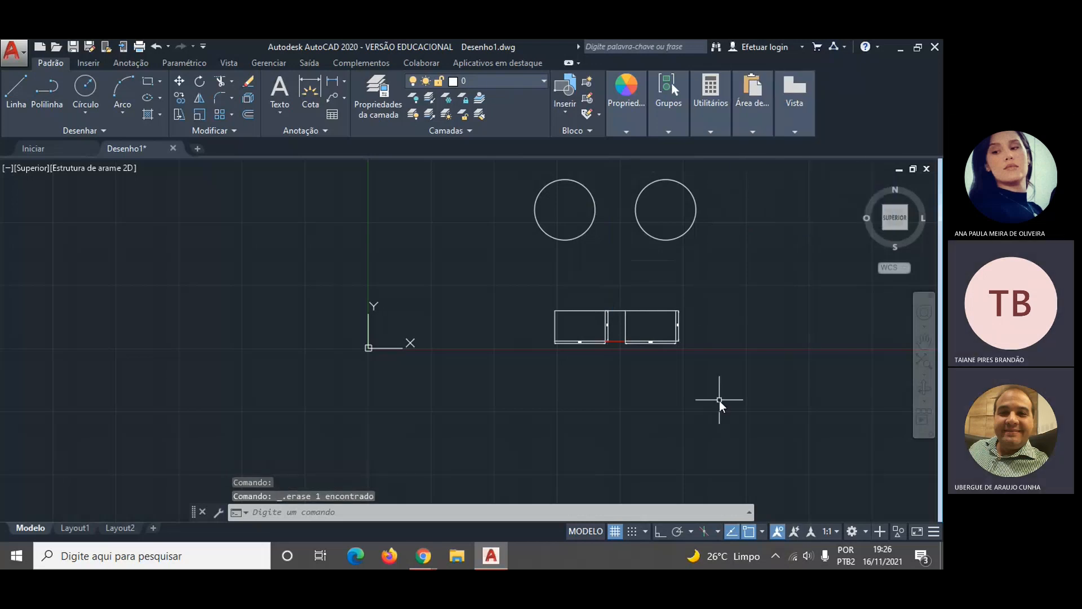
left_click(154, 49)
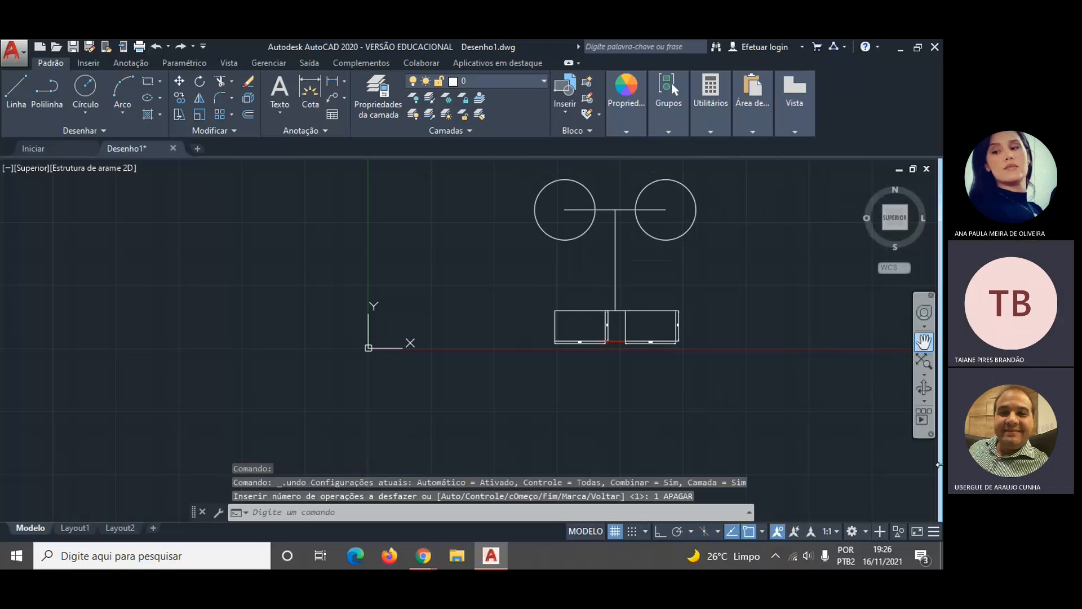
- Try to shorten the vertical line to 1000 units by stretching its lower endpoint
left_click(616, 276)
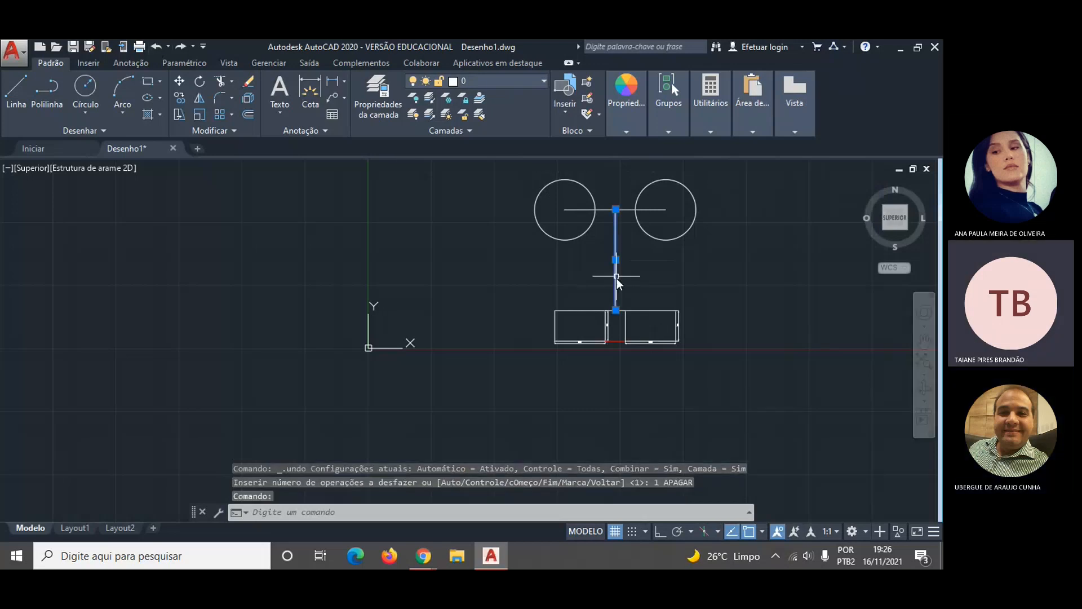
left_click(616, 310)
type("1000")
key("Return")
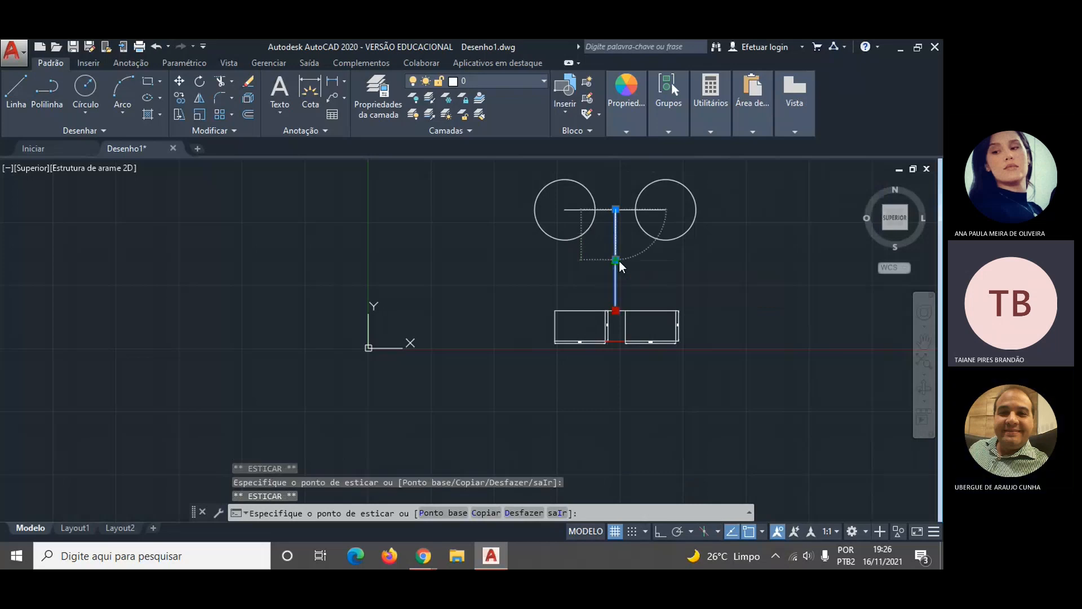
key("Escape")
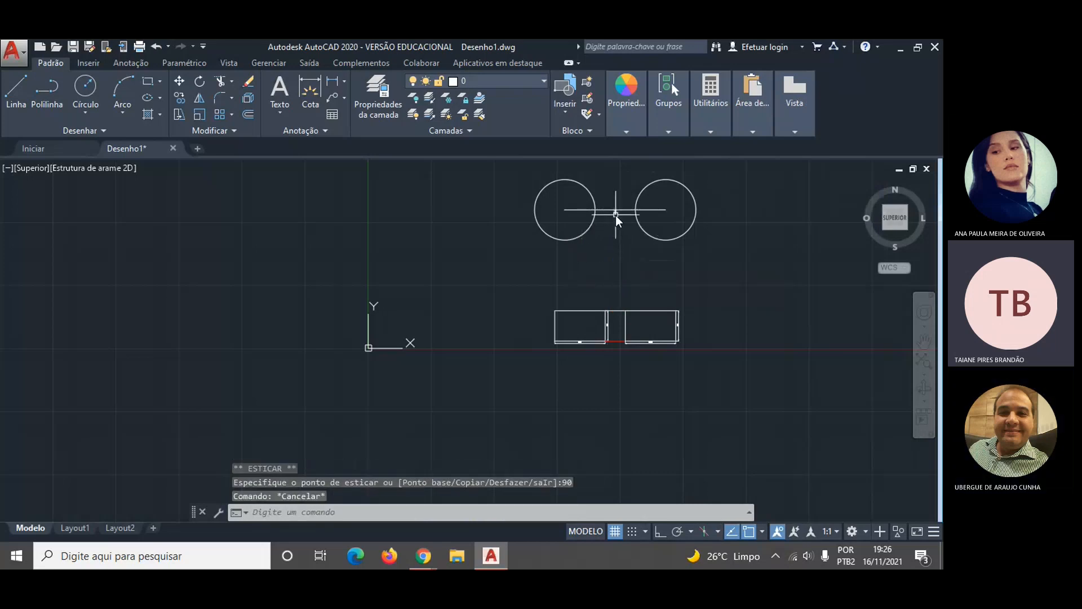
- Replace the vertical line with a 1000-unit line drawn straight down from the midpoint of the line joining the circle centres
left_click(616, 214)
key("Delete")
type("linha")
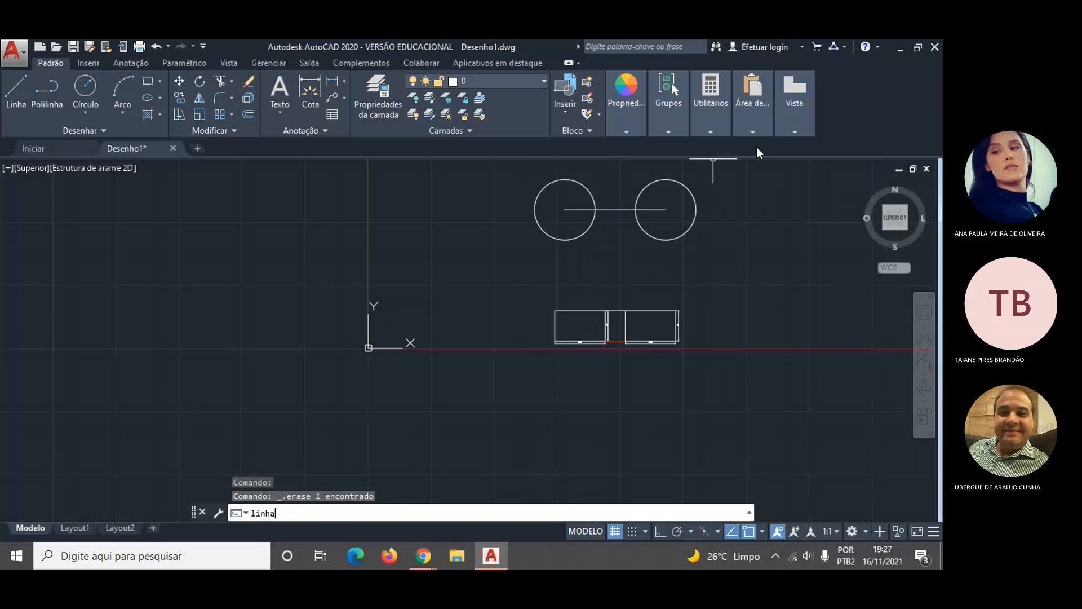
key("Return")
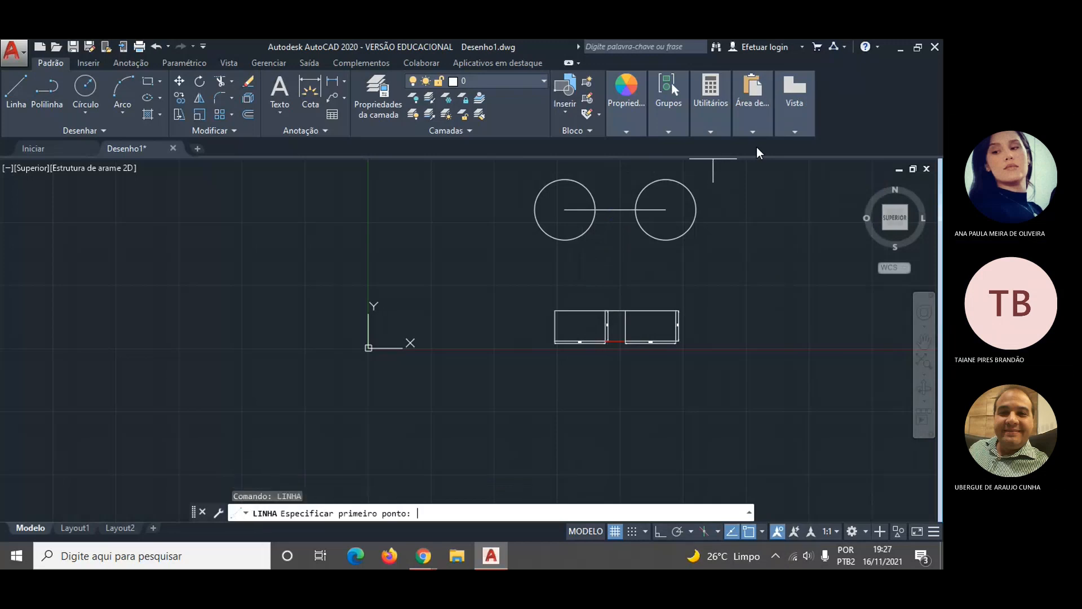
left_click(617, 212)
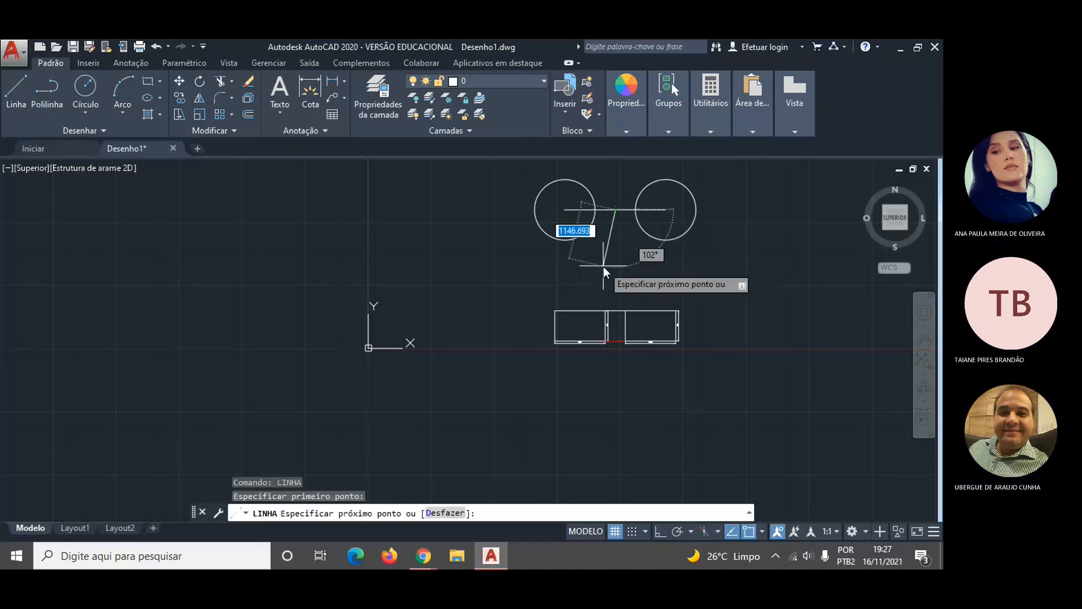
type("1000")
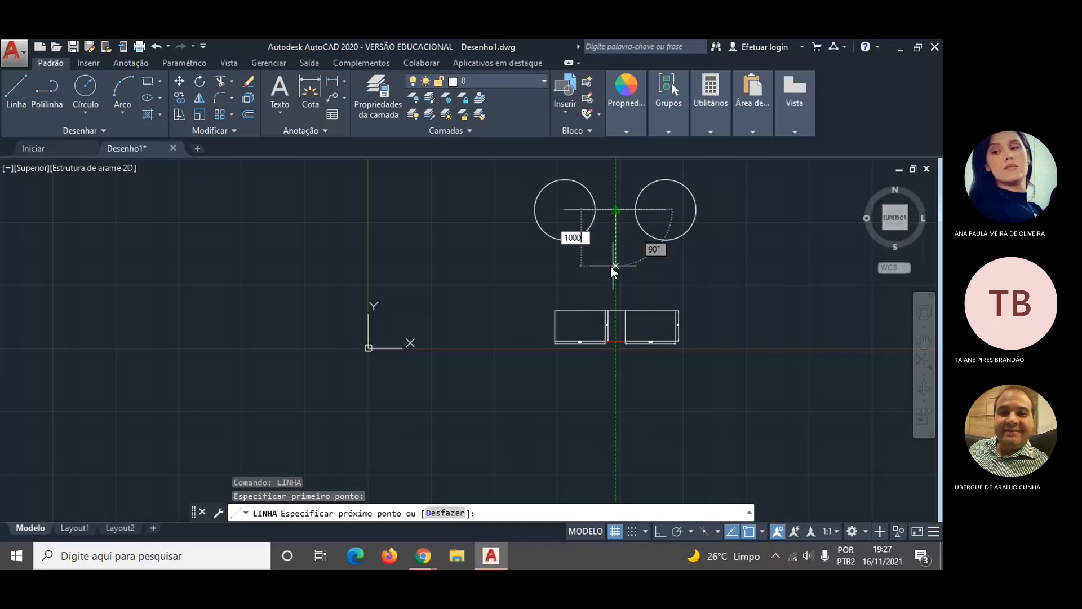
key("Tab")
type("90")
key("Return")
key("Escape")
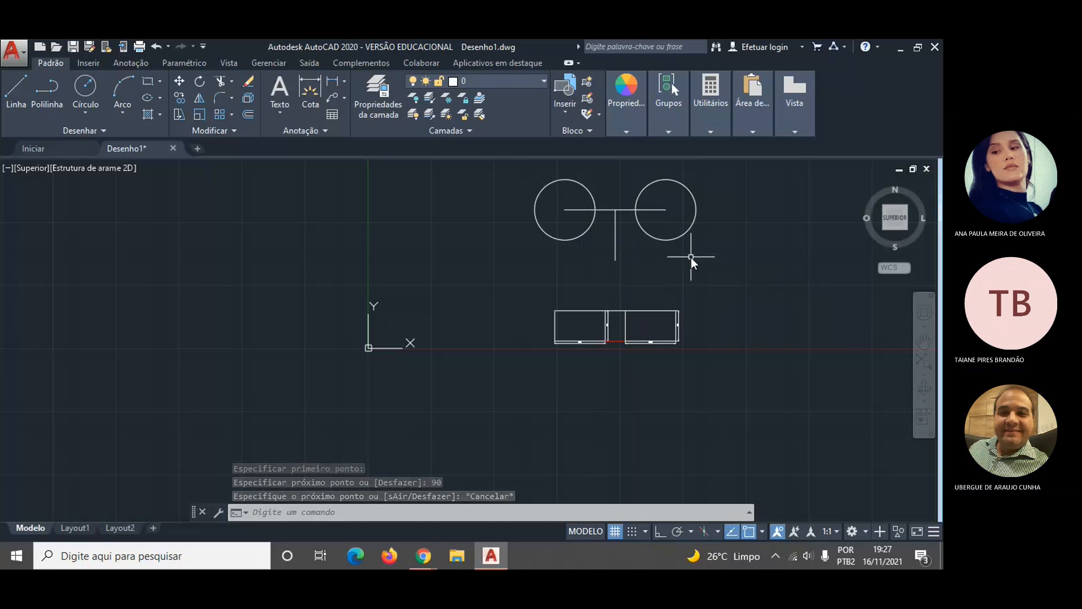
- Move the rectangle pair, with dimensions and connecting lines, so the upper connecting line's midpoint meets the lower end of the 1000-unit vertical line
type("mover")
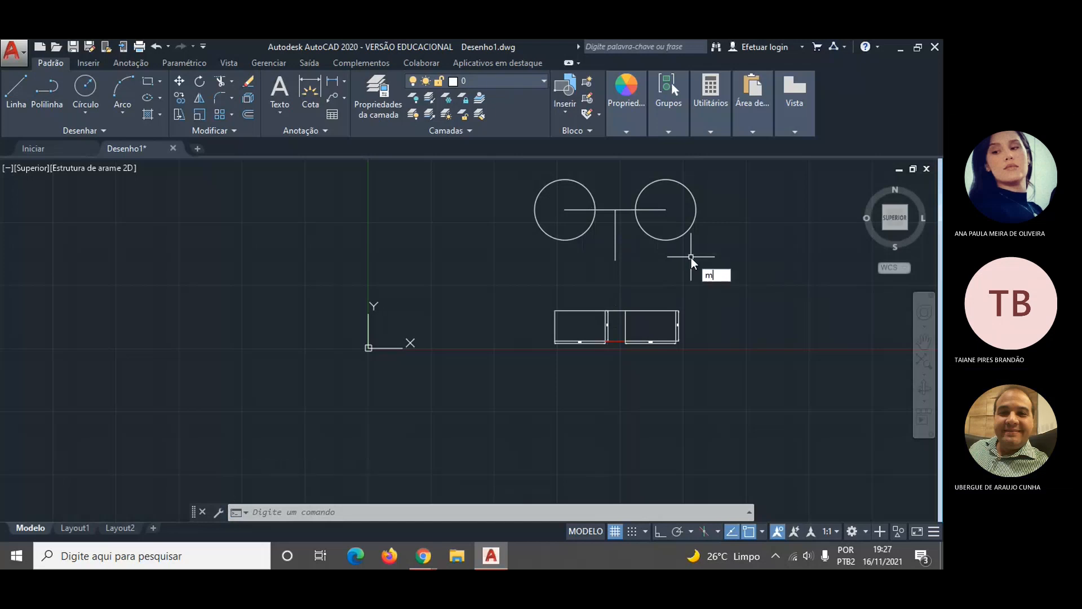
key("Return")
left_click(514, 294)
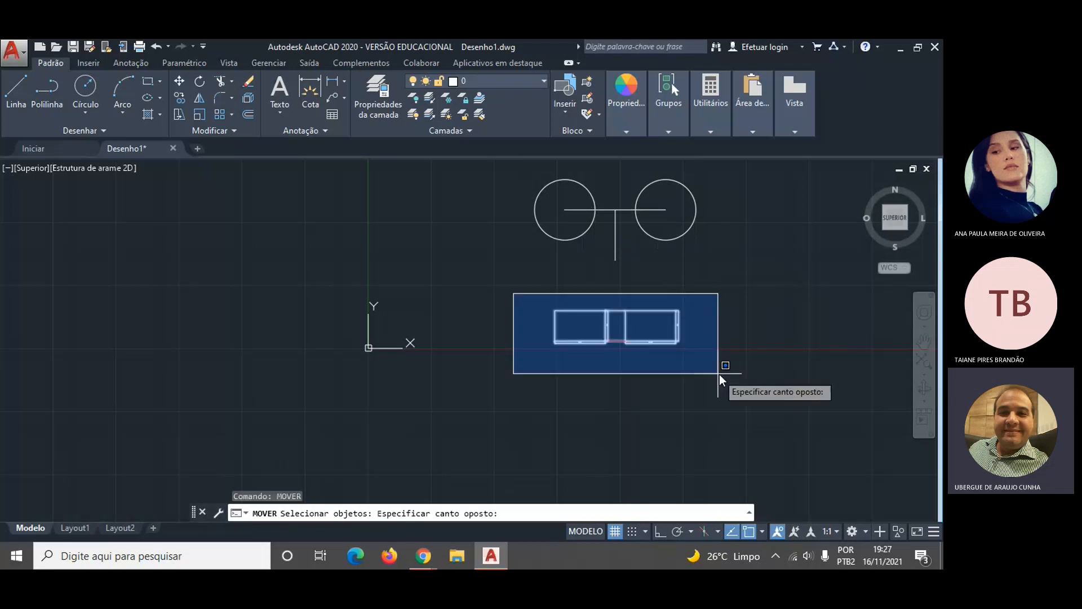
left_click(719, 374)
key("Return")
left_click(617, 313)
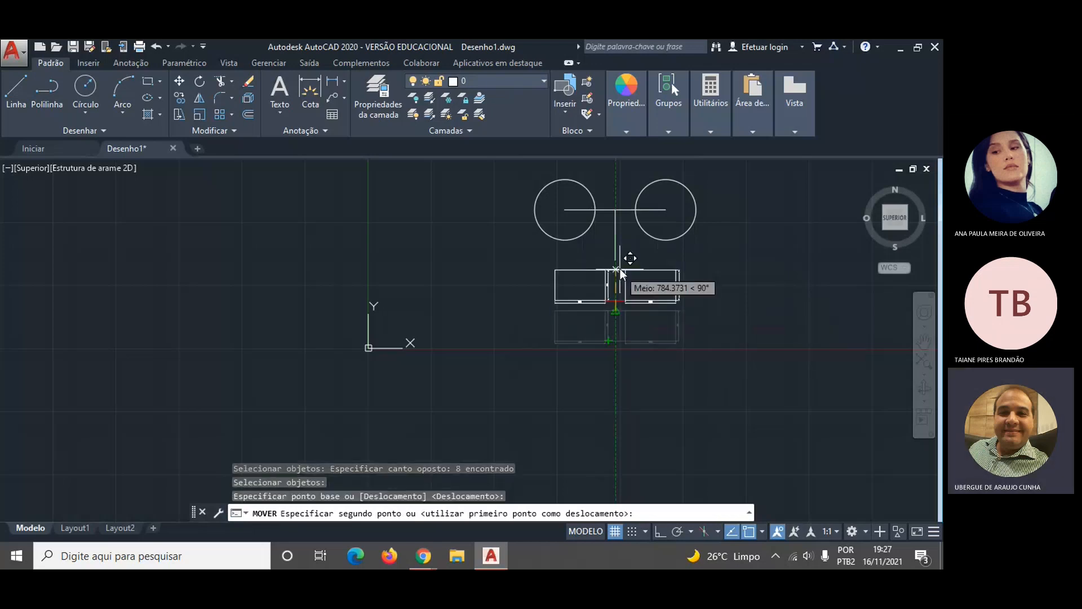
left_click(618, 258)
key("Escape")
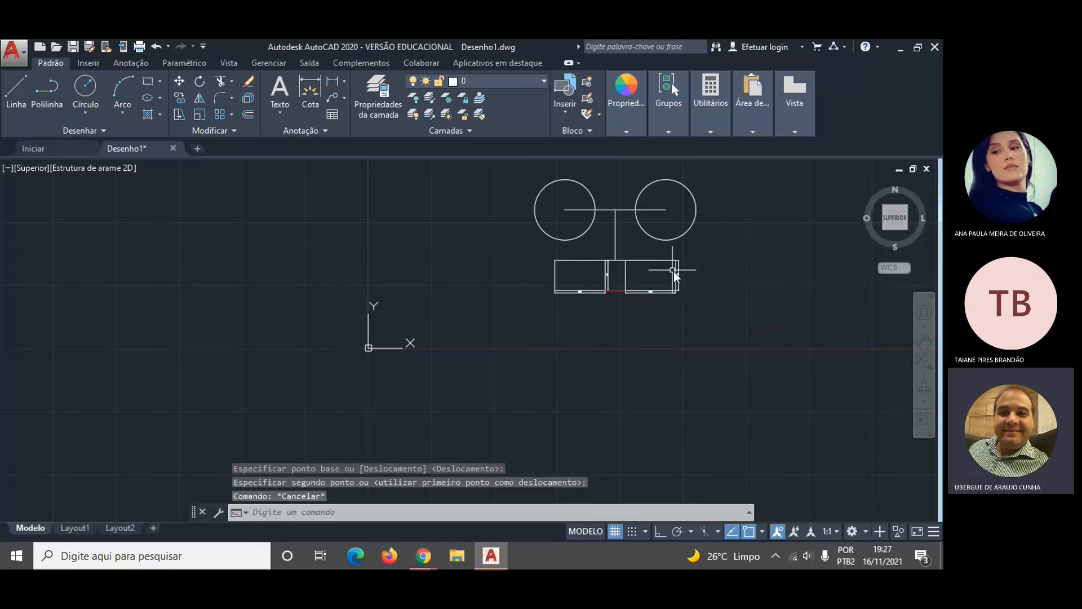
- Delete the construction lines: both lines between the rectangles, the vertical line and the line joining the circle centres
left_click(621, 262)
key("Delete")
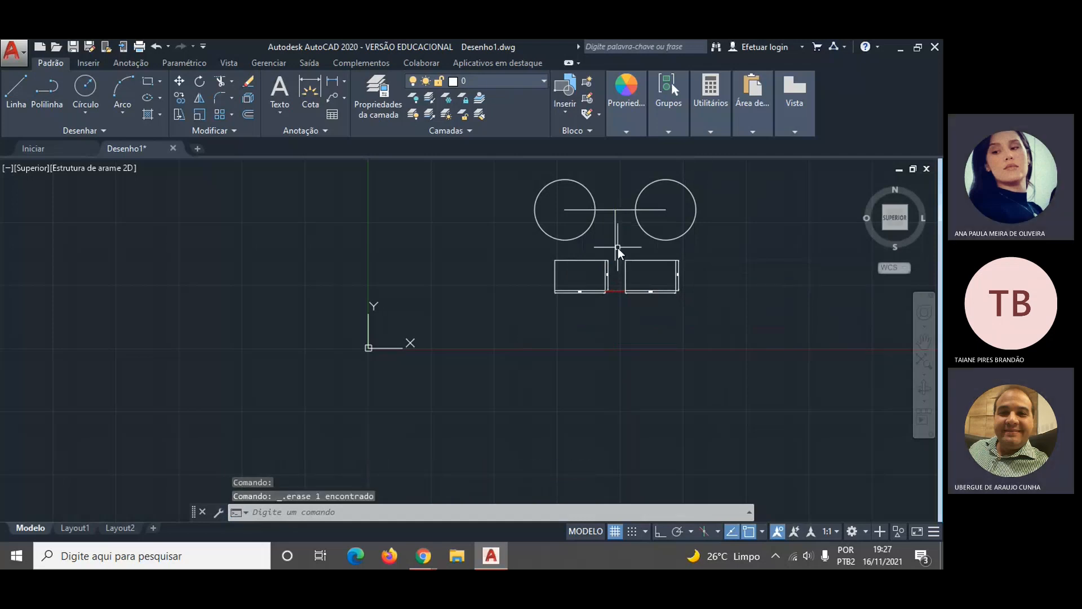
left_click(617, 247)
key("Delete")
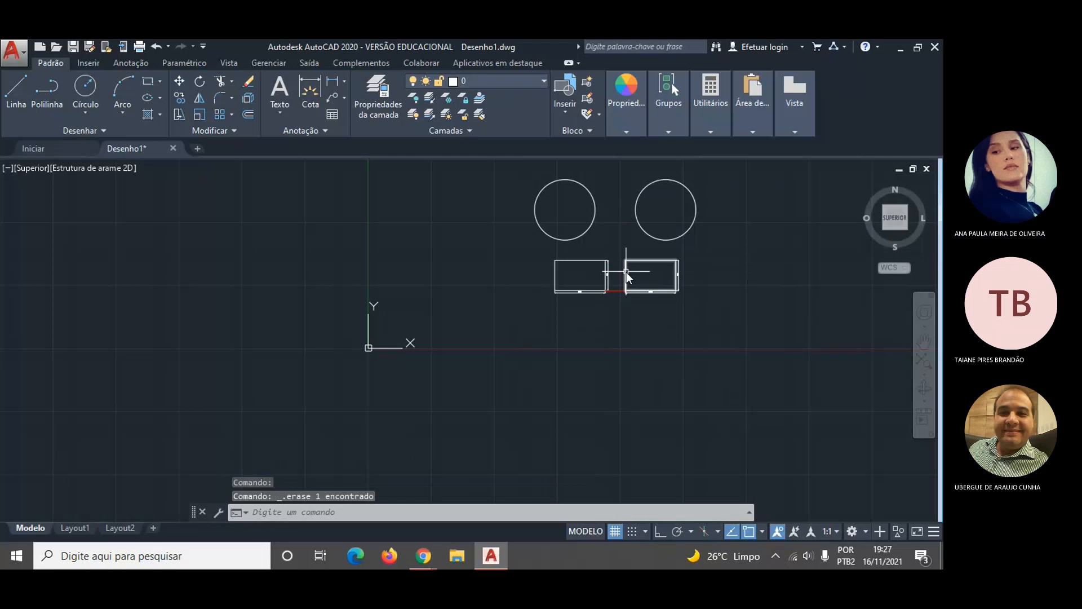
scroll(626, 272, "up", 5)
scroll(627, 272, "down", 5)
scroll(627, 272, "up", 2)
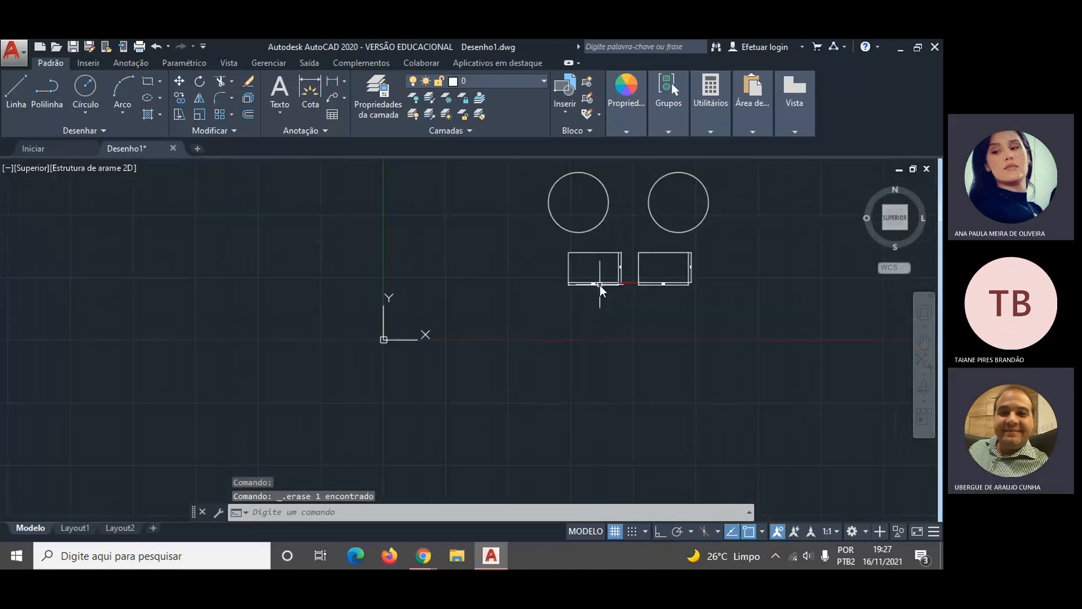
left_click(629, 282)
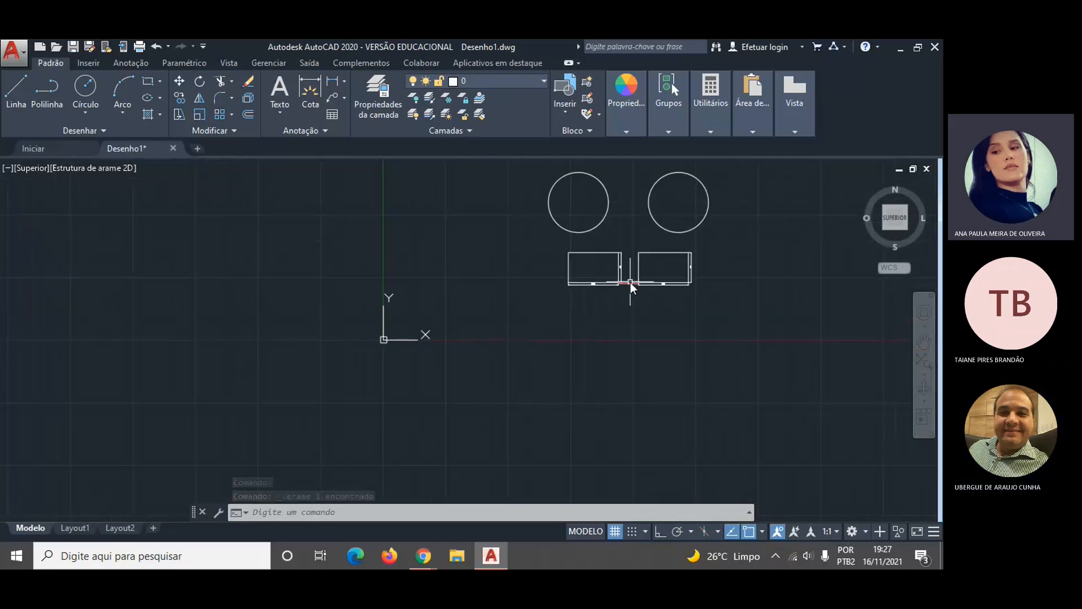
key("Delete")
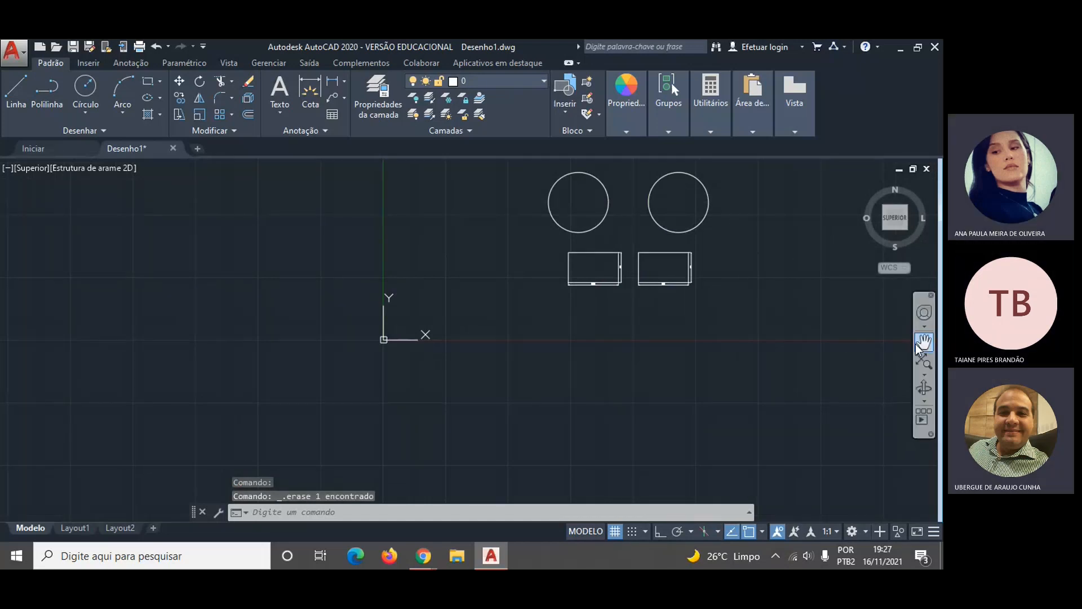
- Scale the right circle by a factor of 0.5 about its centre
scroll(783, 207, "up", 4)
scroll(783, 208, "down", 2)
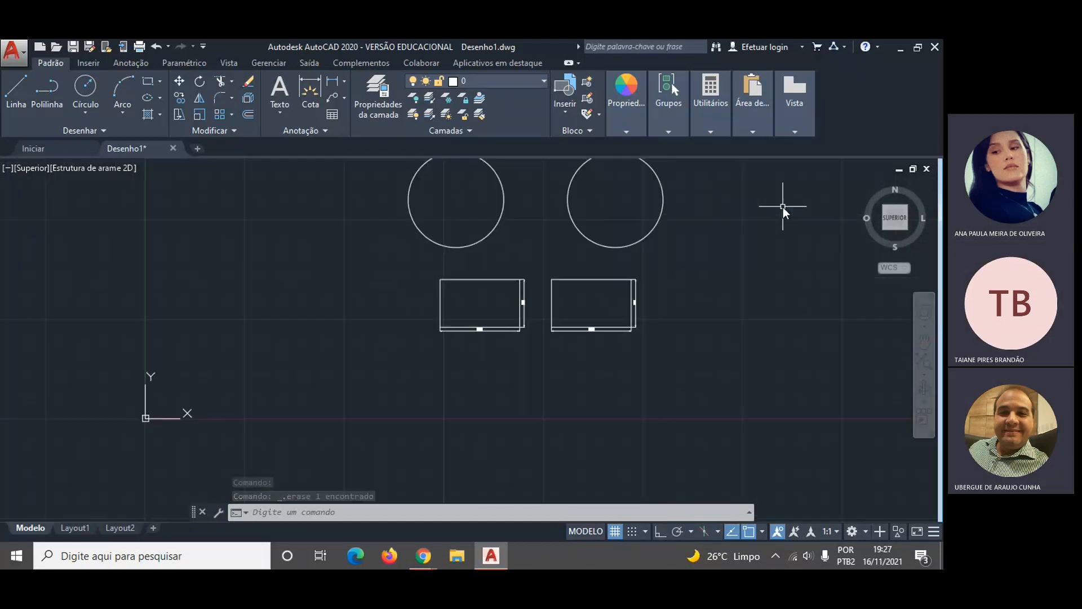
scroll(783, 208, "down", 2)
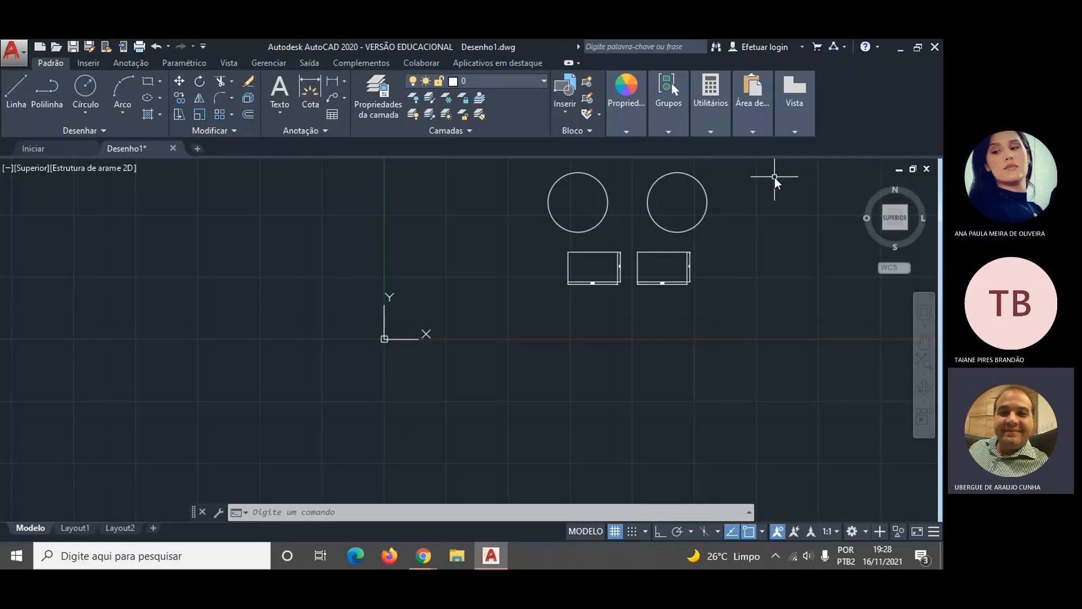
scroll(722, 164, "up", 4)
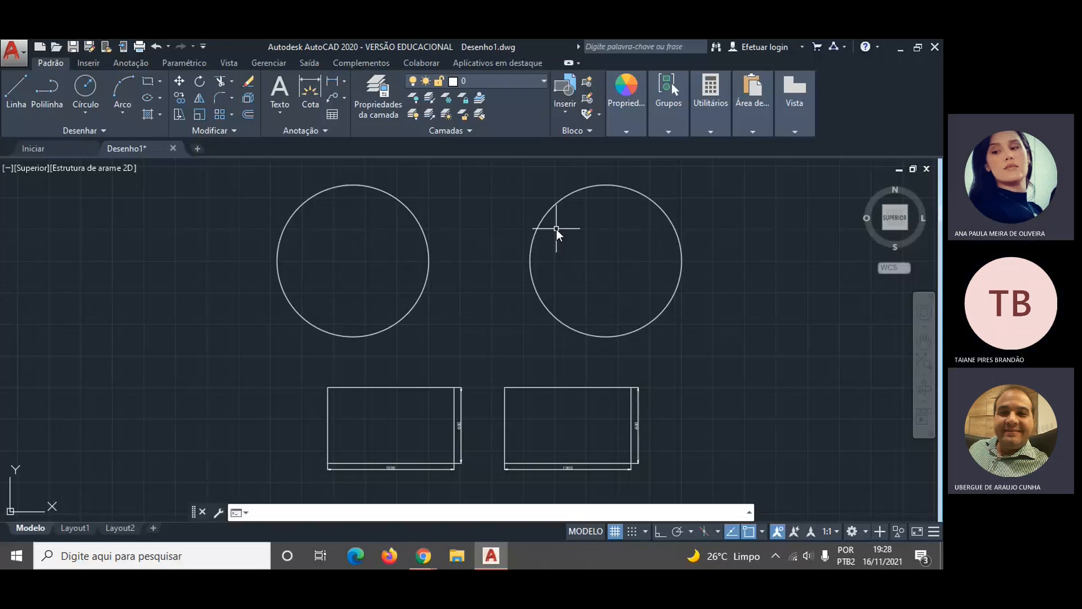
type("ESCALA")
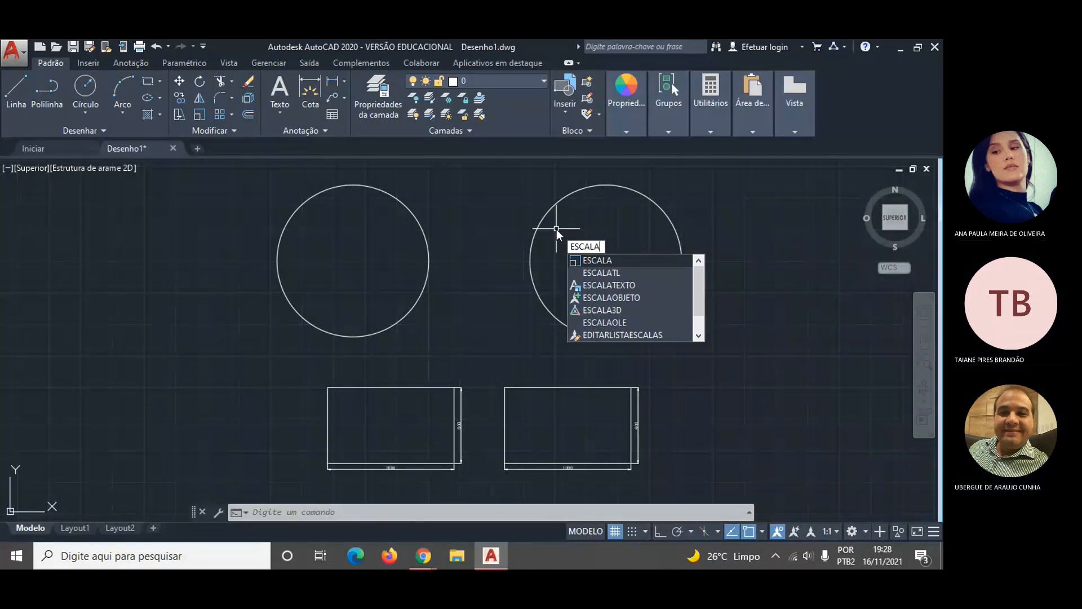
key("Return")
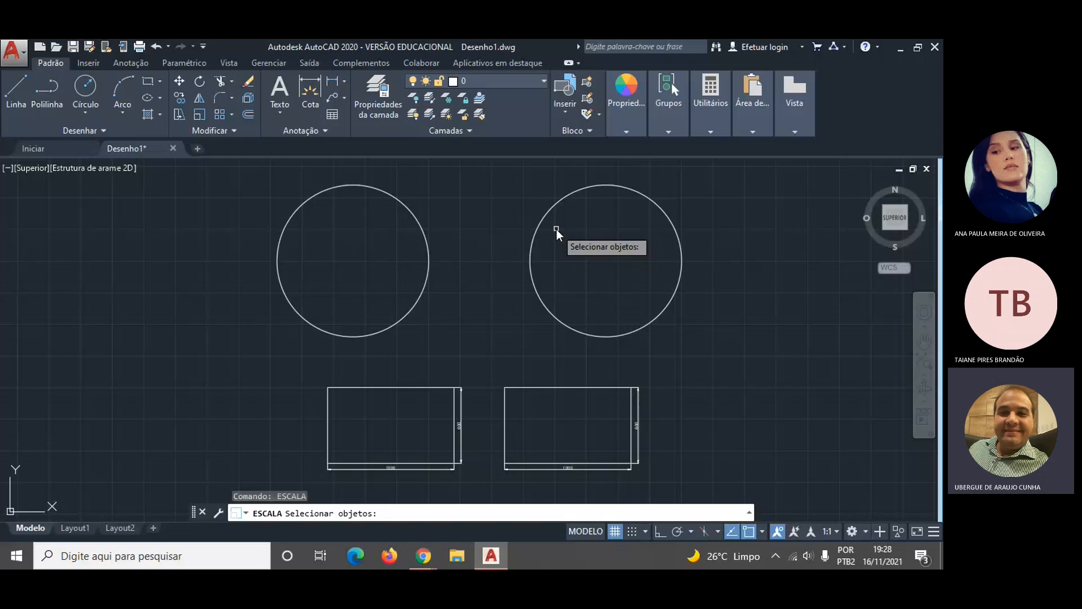
left_click(570, 195)
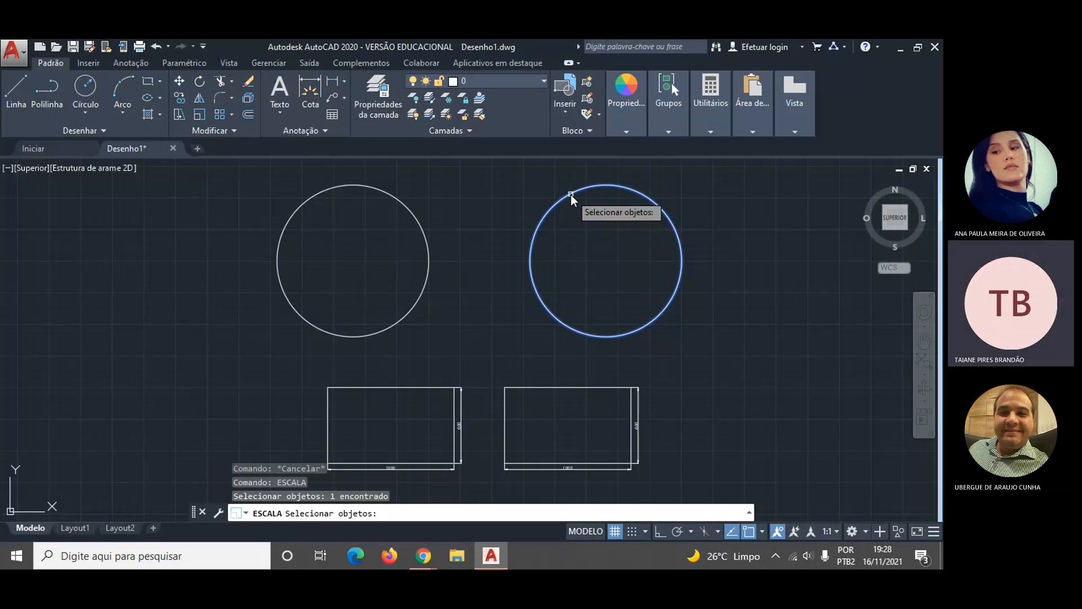
key("Return")
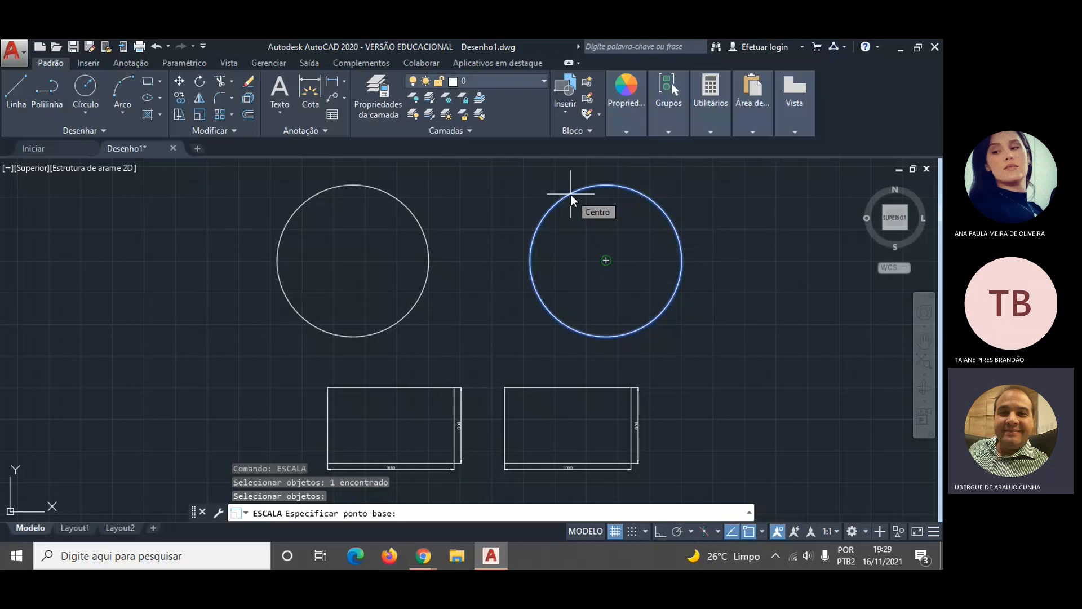
left_click(605, 261)
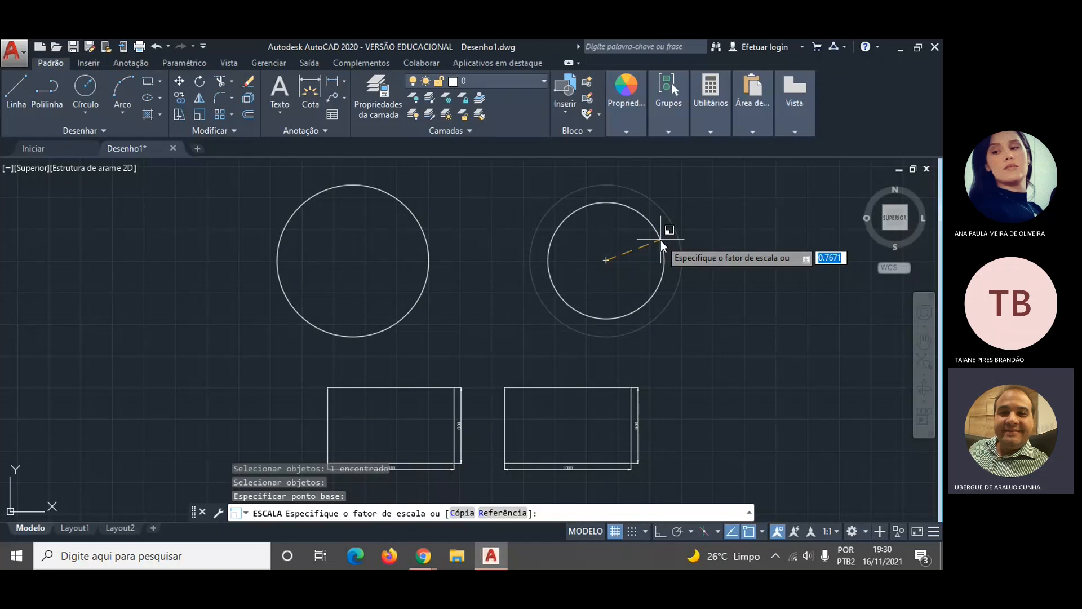
type(".5")
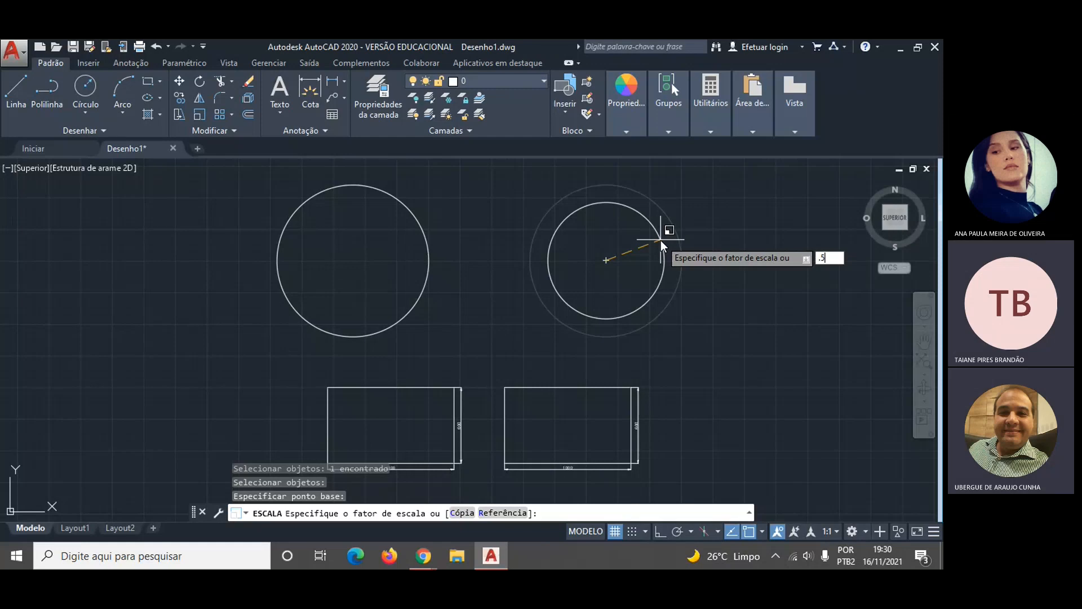
key("Return")
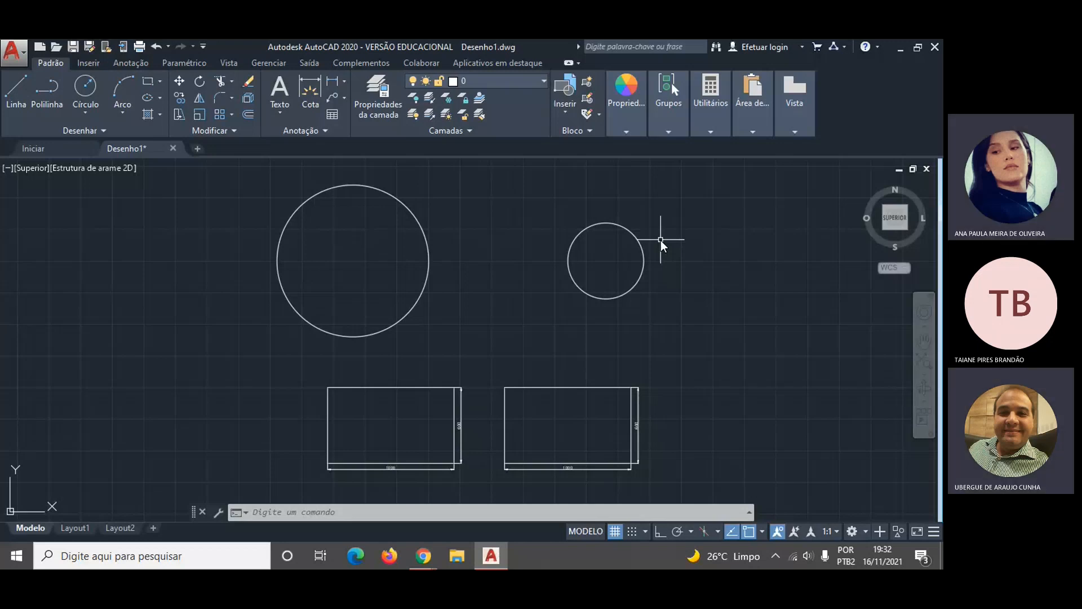
- Switch to the Microsoft Teams meeting in Chrome to check the participants, and return to the AutoCAD drawing
left_click(423, 556)
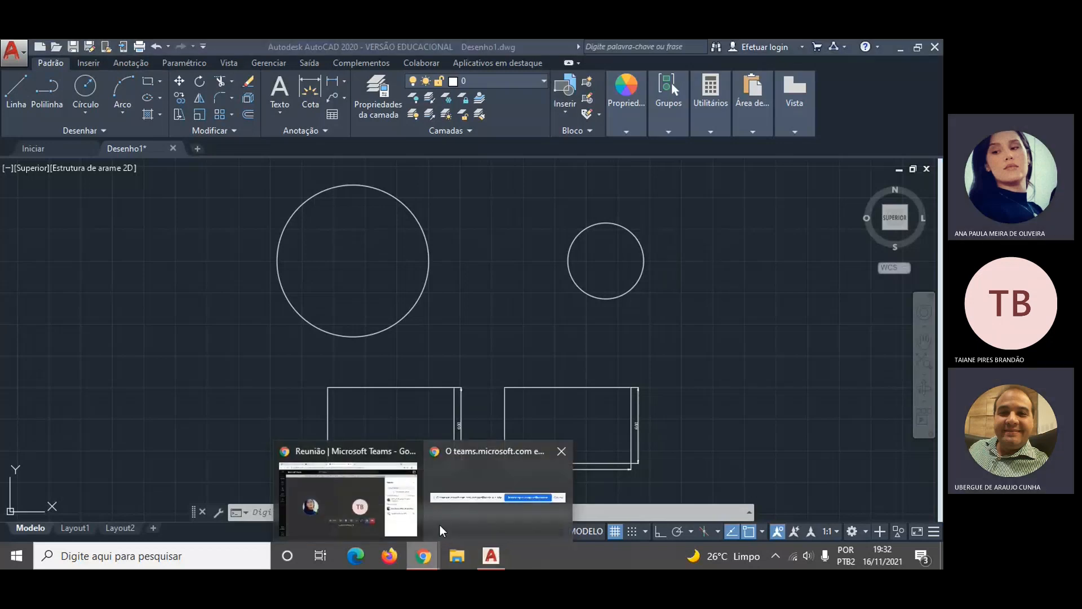
left_click(340, 494)
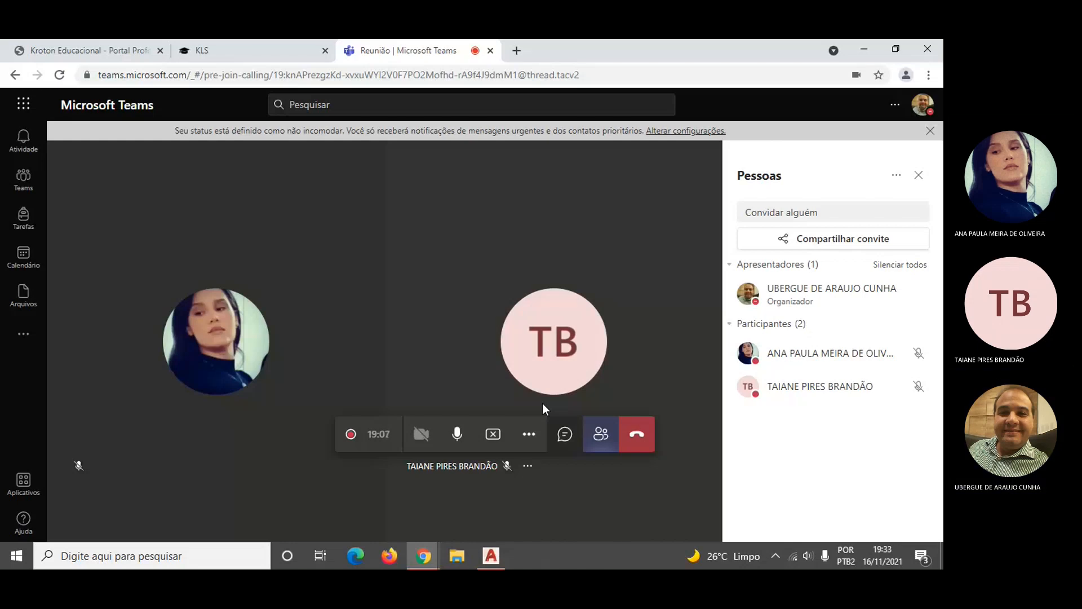
left_click(491, 555)
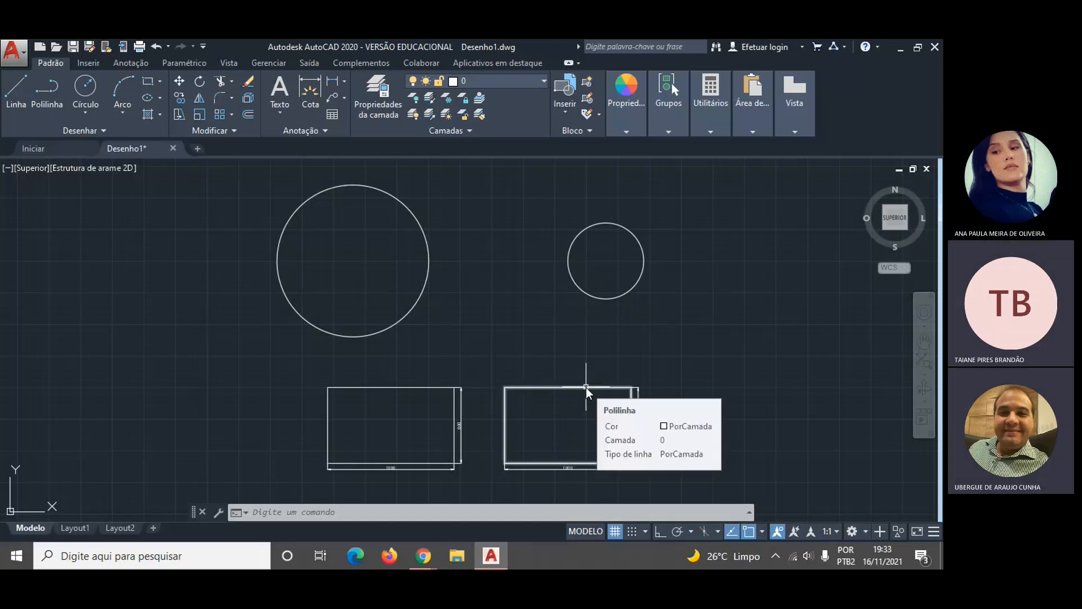
type("MOVER")
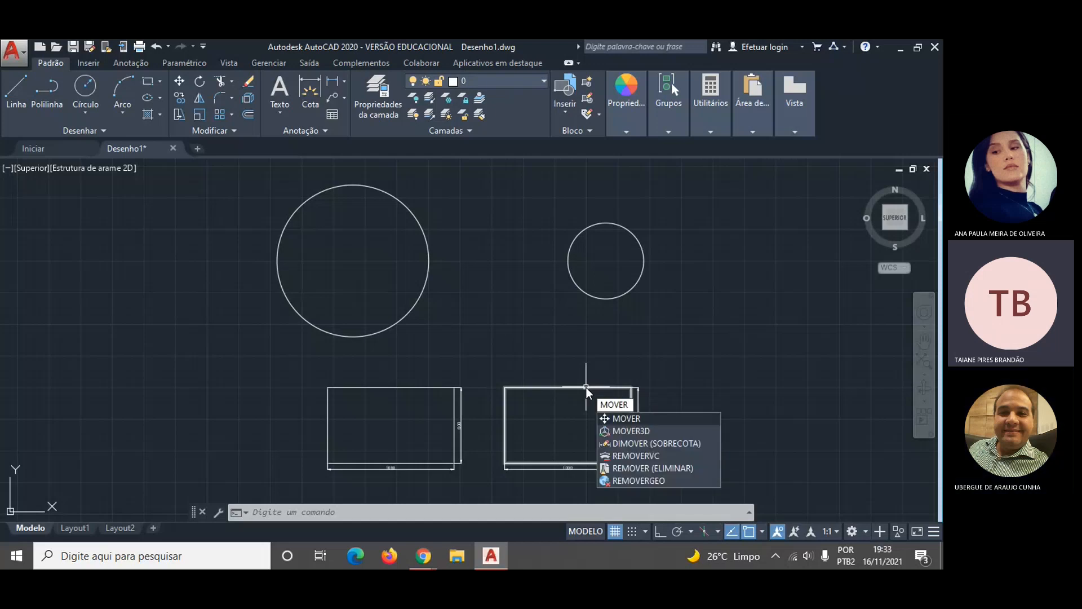
key("Escape")
key("Escape")
key("Escape")
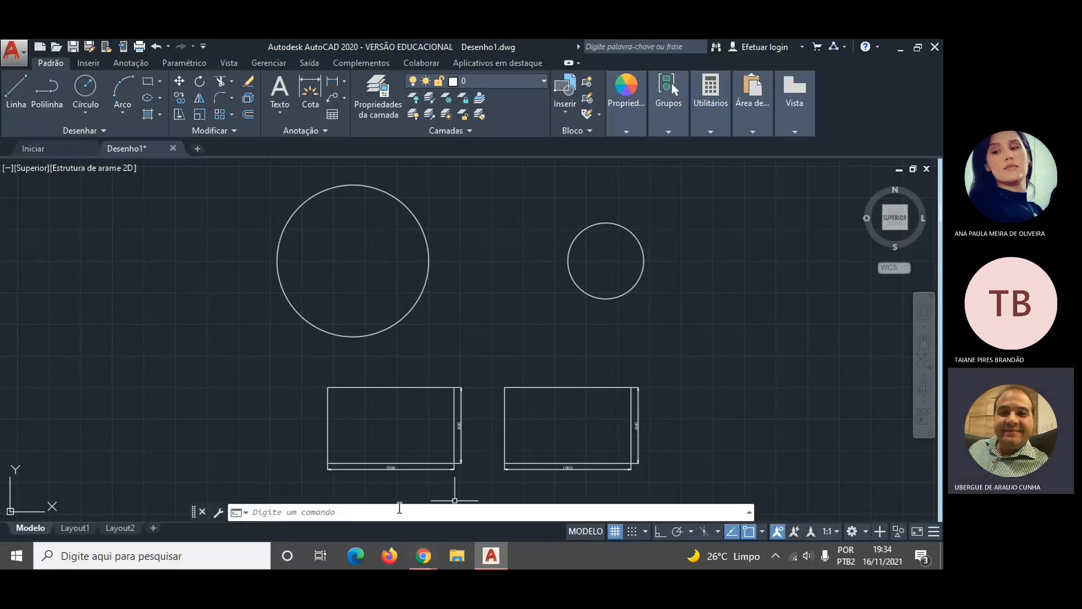
- Open Excel 2016 and create a blank workbook
left_click(15, 556)
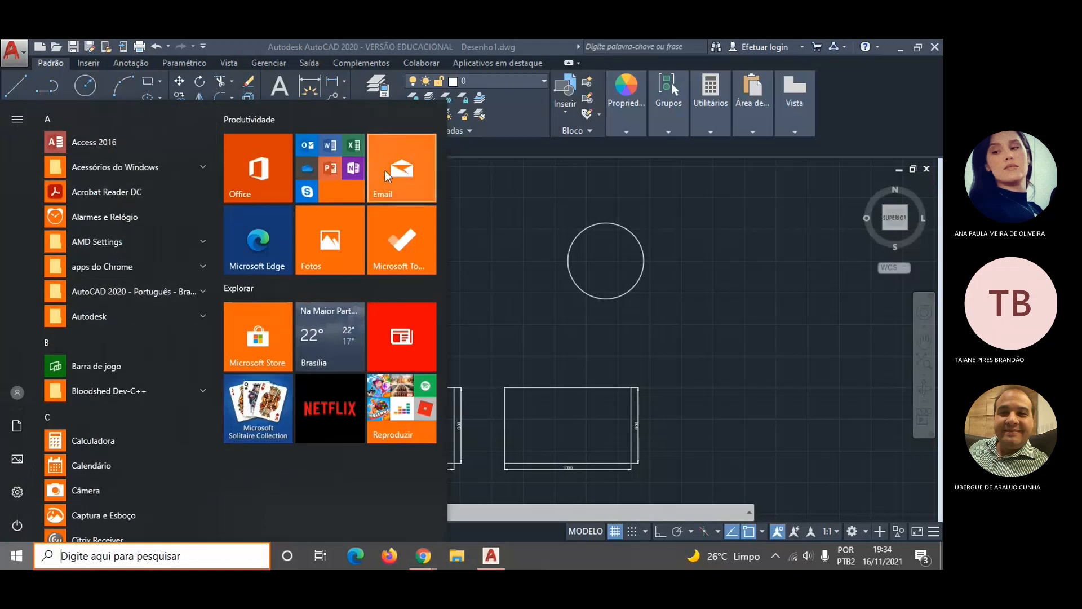
left_click(338, 169)
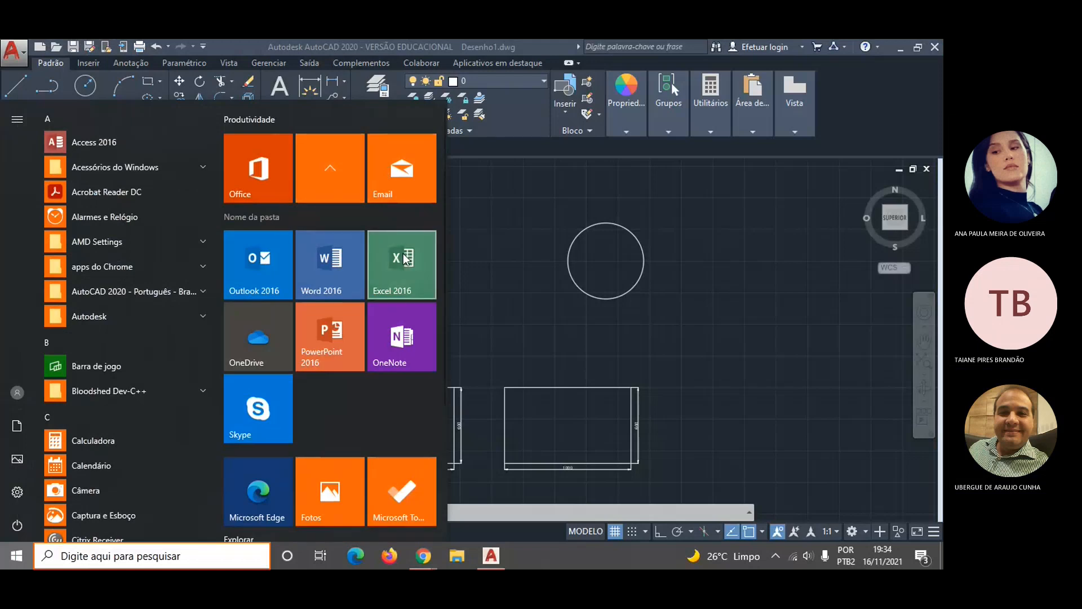
left_click(404, 259)
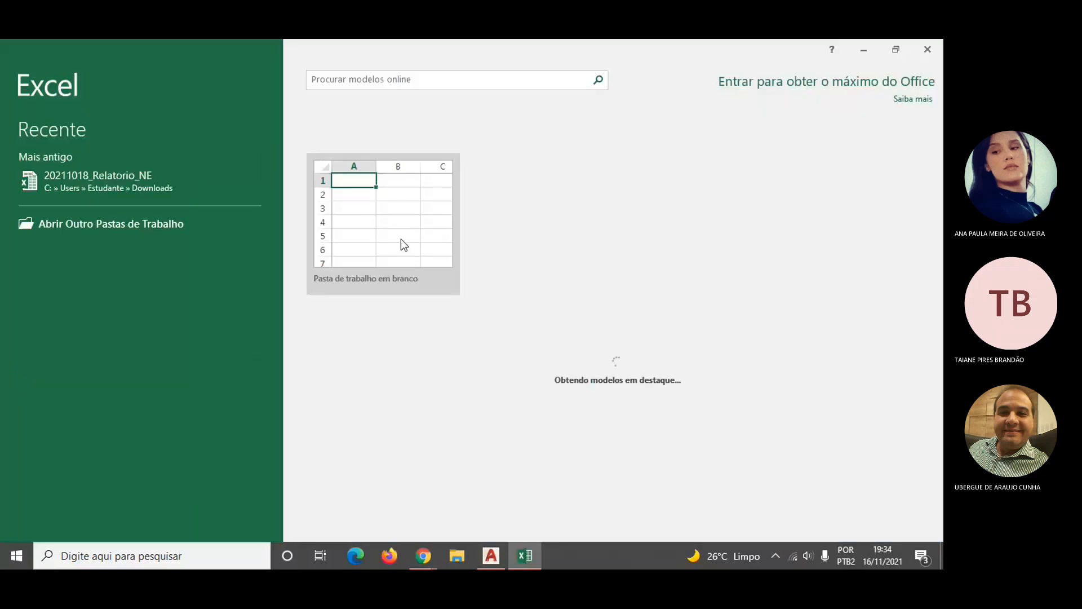
left_click(401, 239)
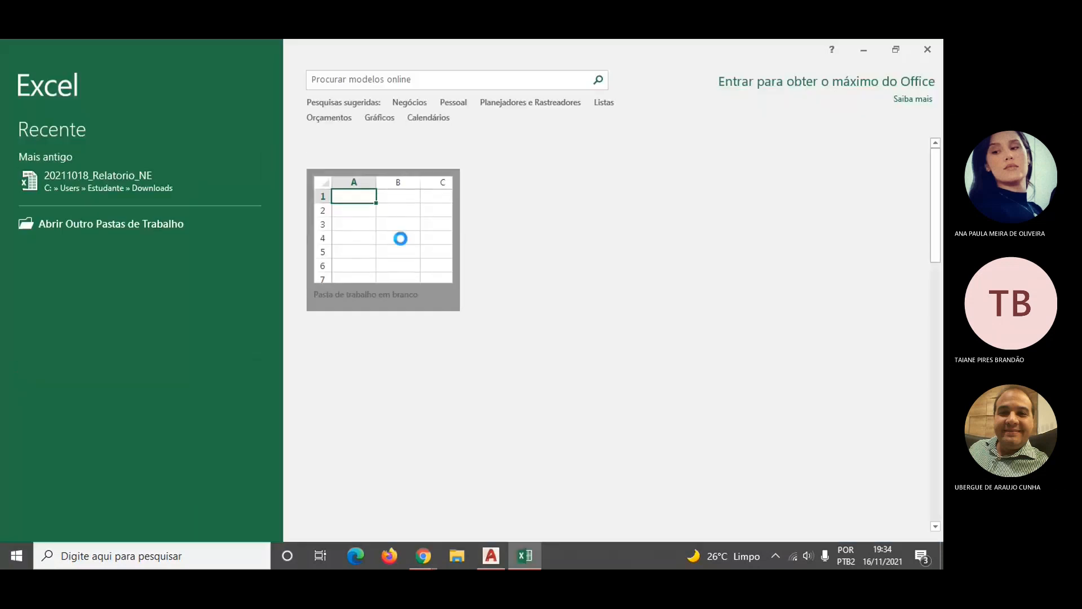
- Enter A4 in cell H4 and 210 in I4, with the unit mm above it in I3
left_click(361, 239)
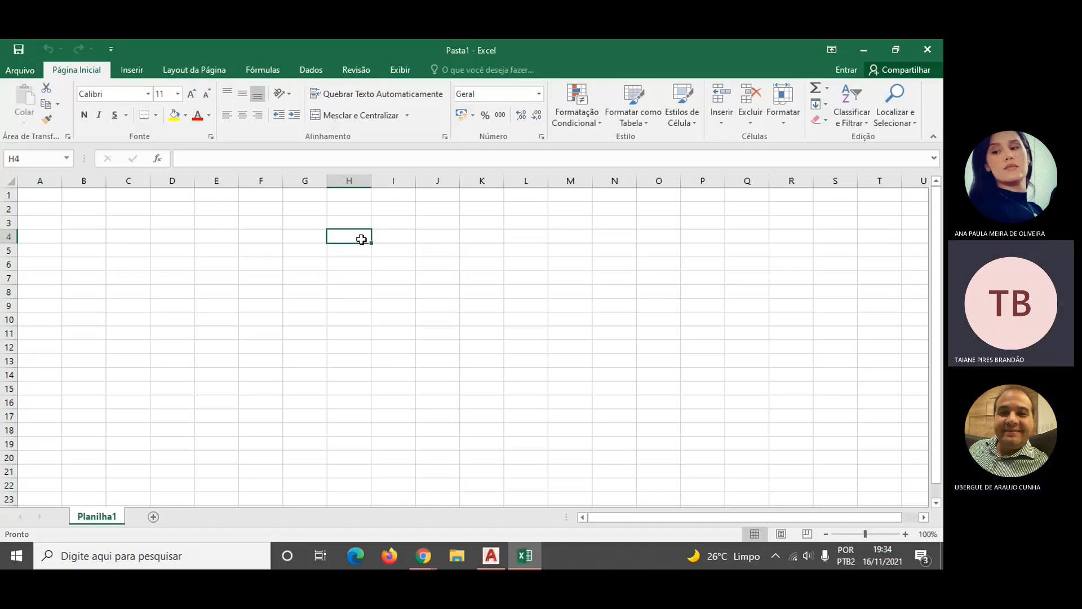
type("A4")
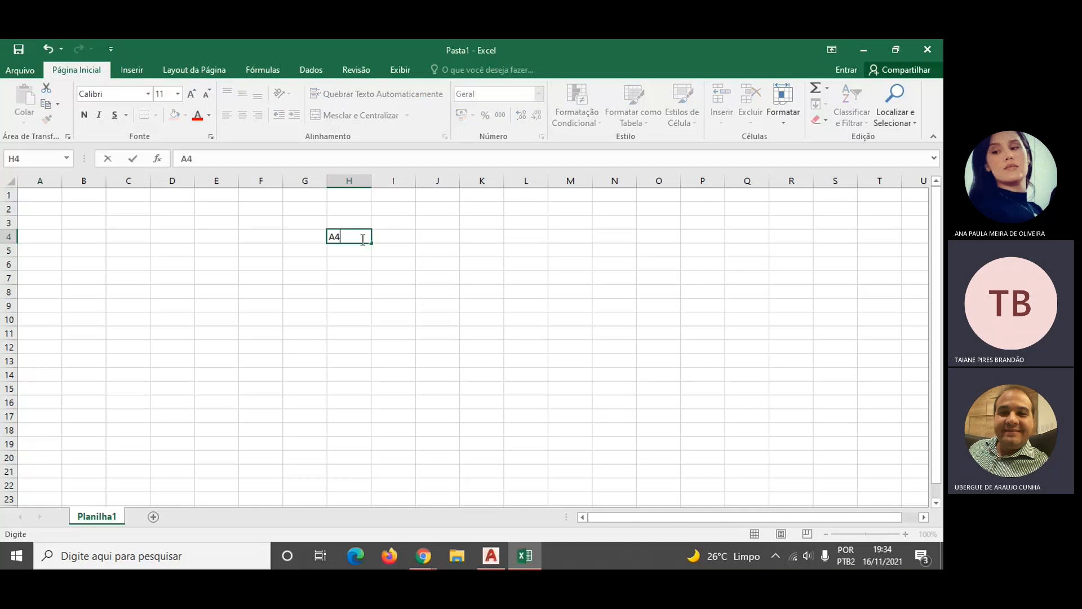
type("10")
key("shift+Return")
type("mmm")
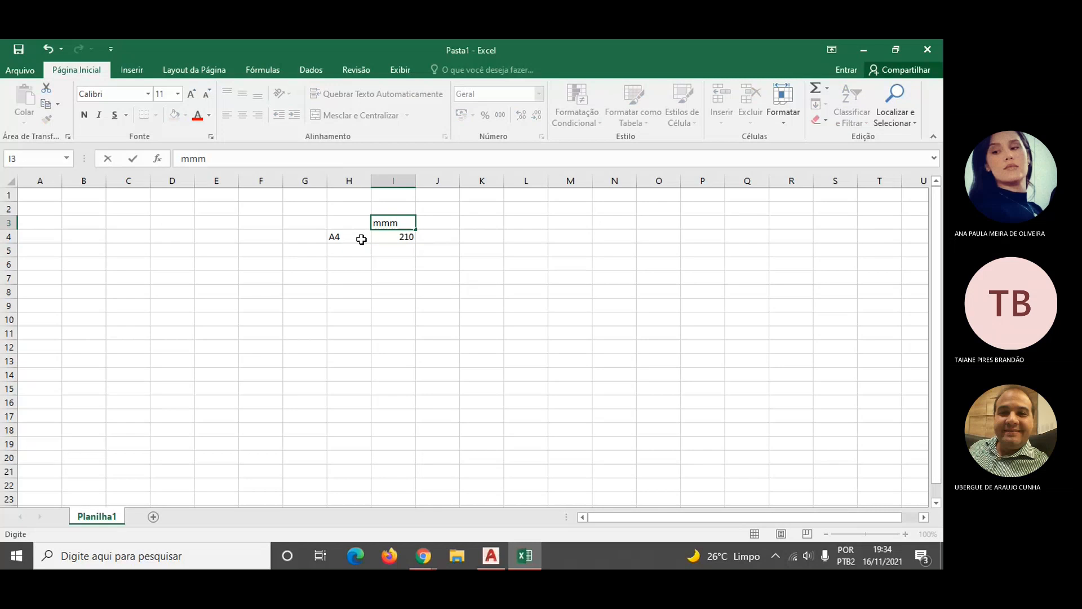
key("BackSpace")
key("Return")
key("Up")
key("Right")
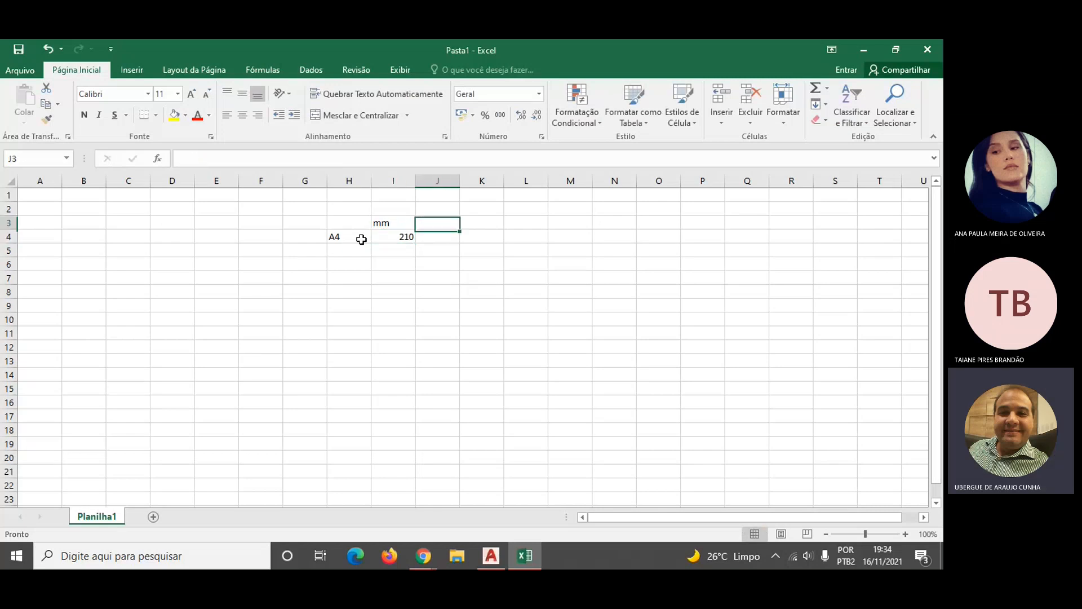
- Add the second A4 dimension: 297 in J4 with the unit mm above it in J3
type("mm")
key("Return")
type("2")
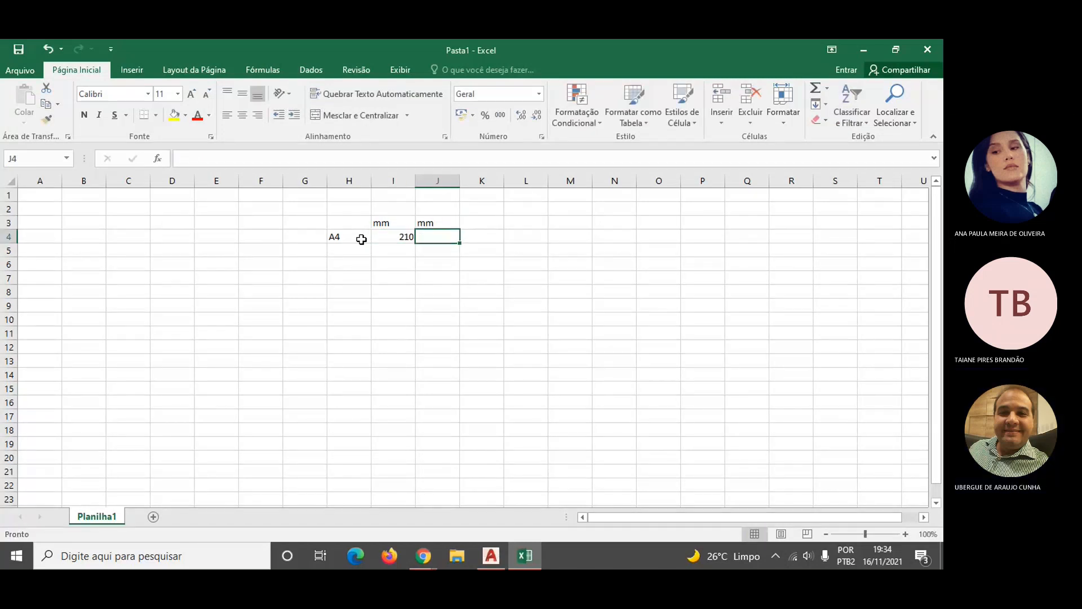
type("97")
key("Return")
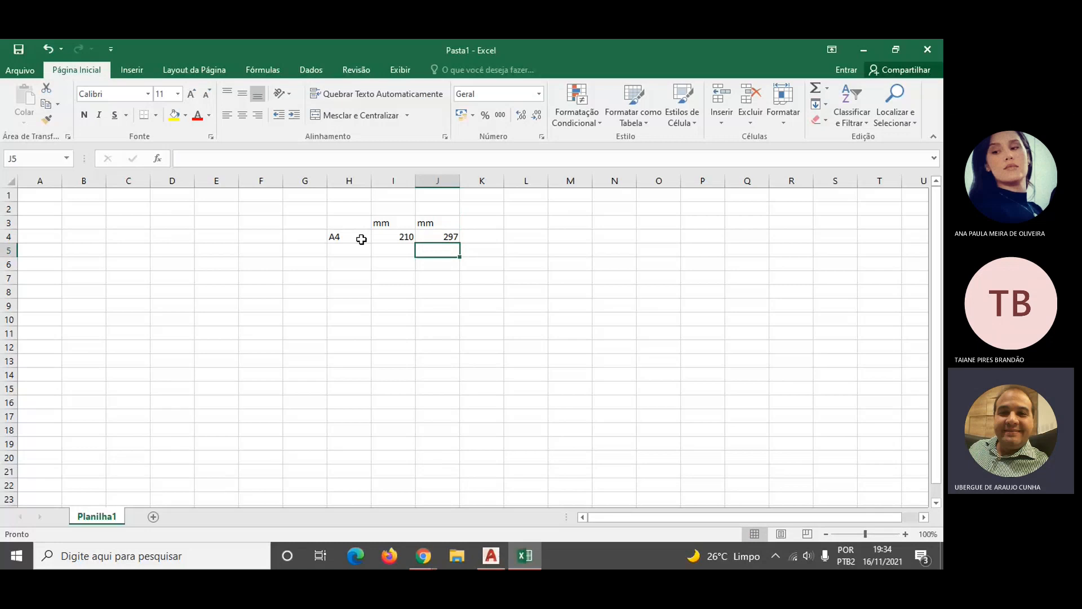
key("Left")
key("Left")
key("Down")
key("Down")
key("Down")
key("Down")
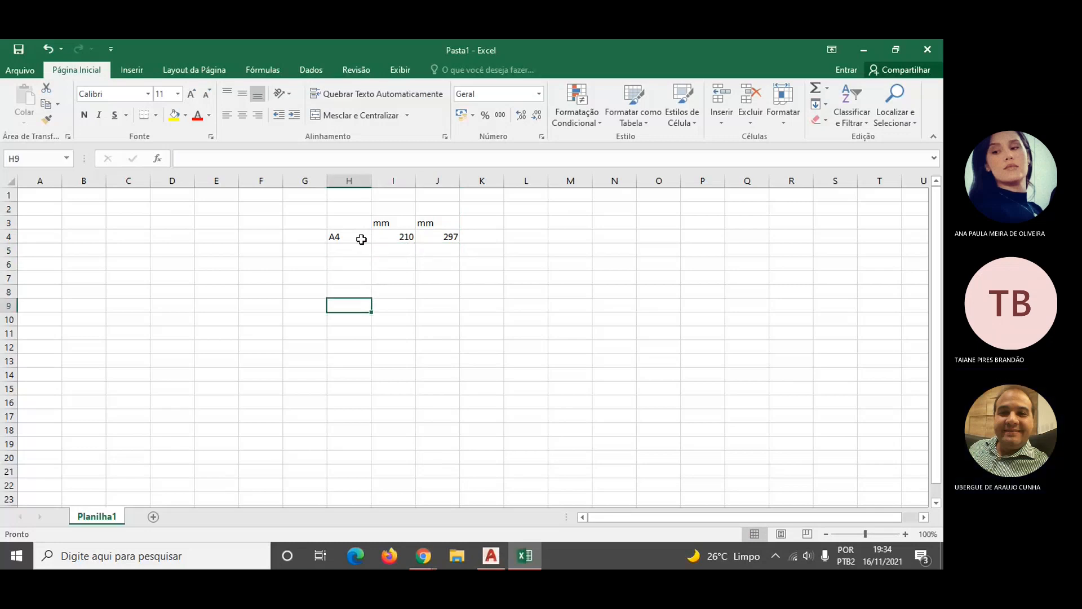
key("Right")
key("Right")
key("Right")
key("Right")
key("Up")
key("Up")
key("Up")
key("Right")
key("Up")
key("Up")
- Label cell H7, below the A4 row, as Desenho
key("Left")
key("Left")
key("Left")
key("Down")
key("Left")
key("Left")
key("Down")
key("Down")
type("Dese")
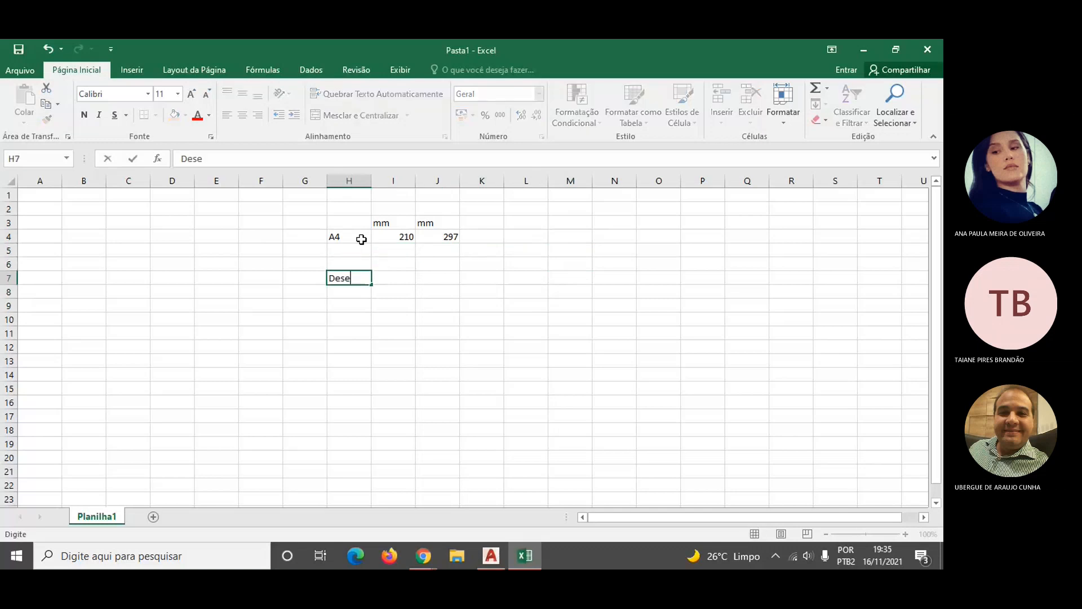
type("nho")
key("Return")
- Enter 10 in I7 as the first Desenho dimension, with the unit m above it in I6
key("Up")
key("Right")
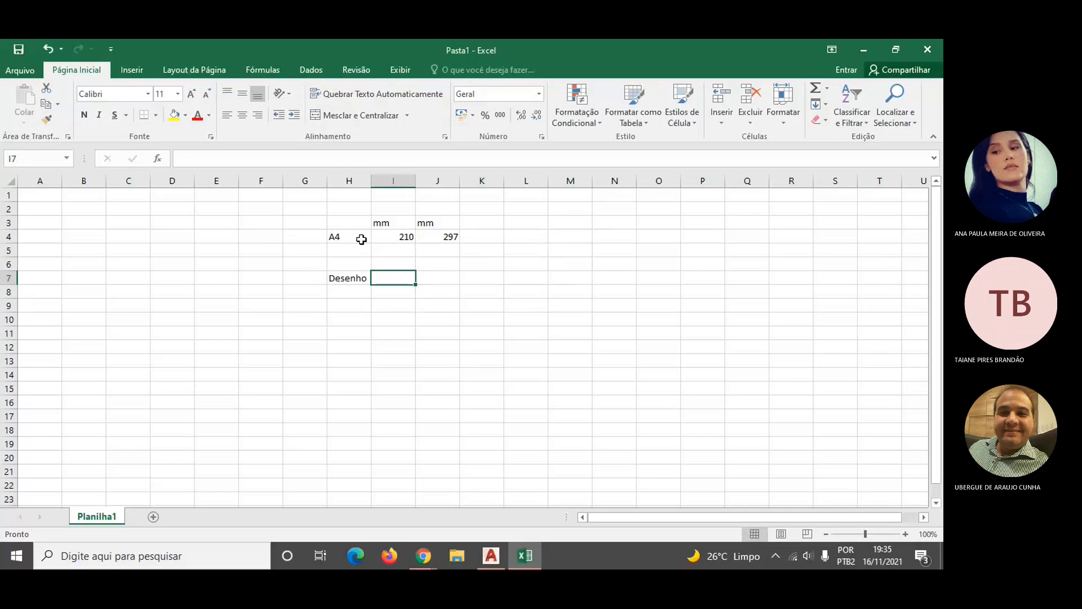
type("10")
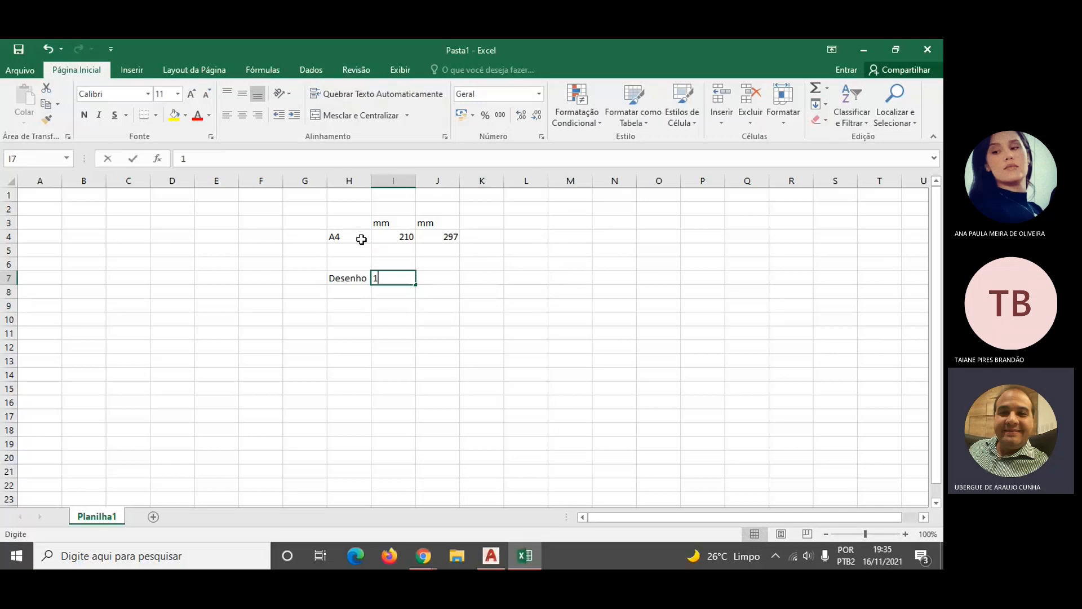
key("Up")
type("m")
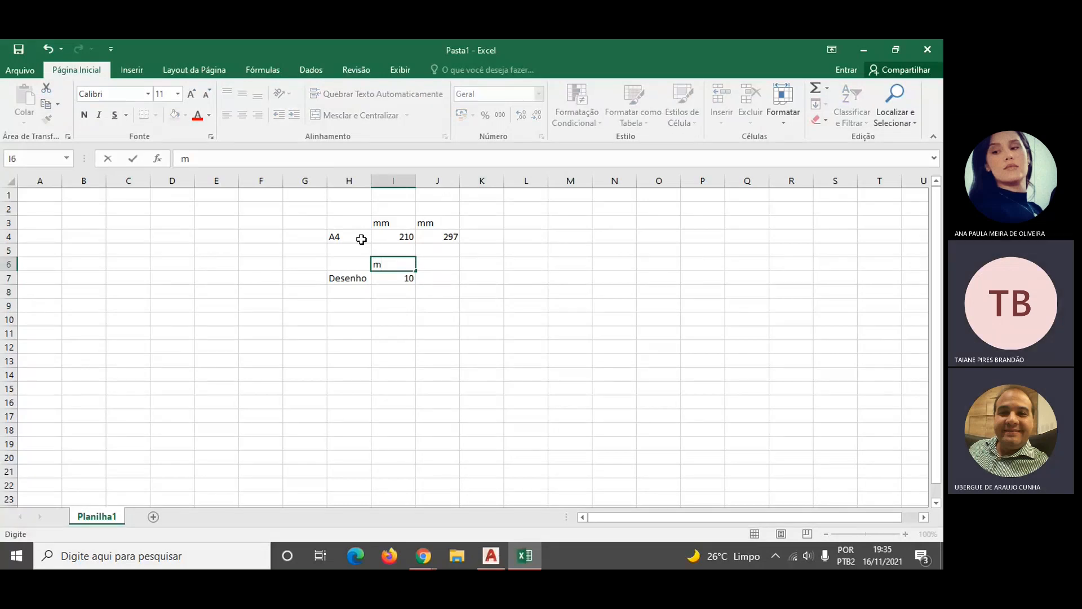
- Enter 30 in J7 as the second Desenho dimension, with the unit m above it in J6
key("Down")
key("Right")
type("30")
key("Up")
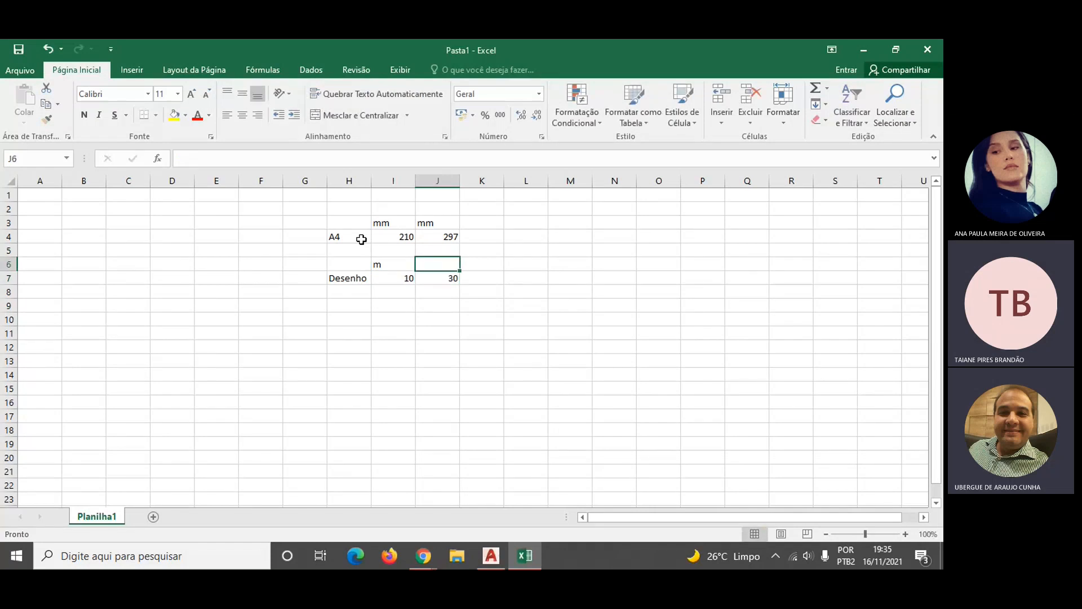
type("m")
key("Return")
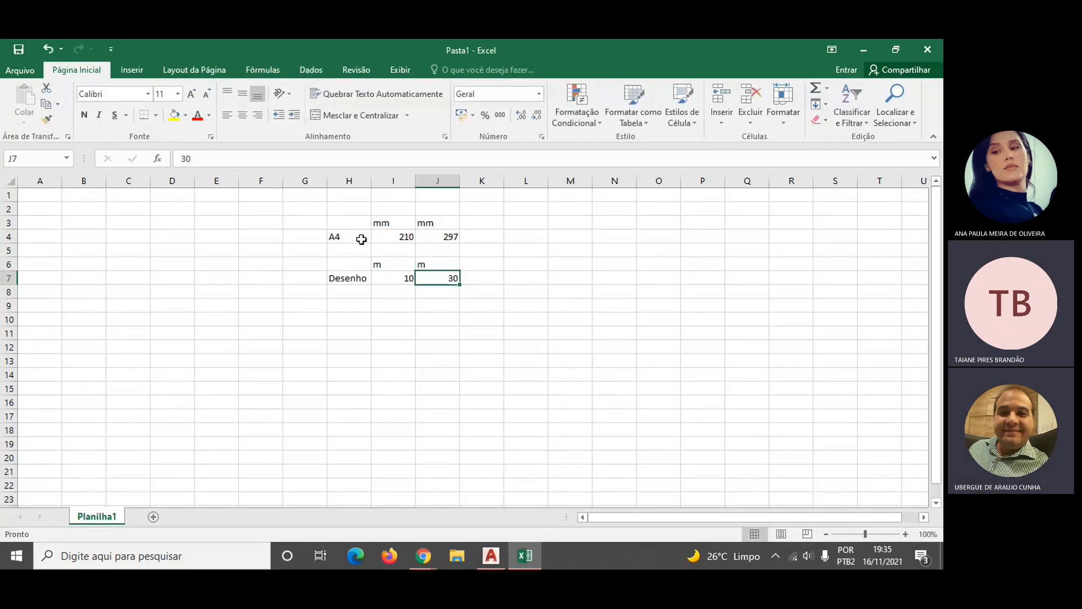
key("Left")
key("Left")
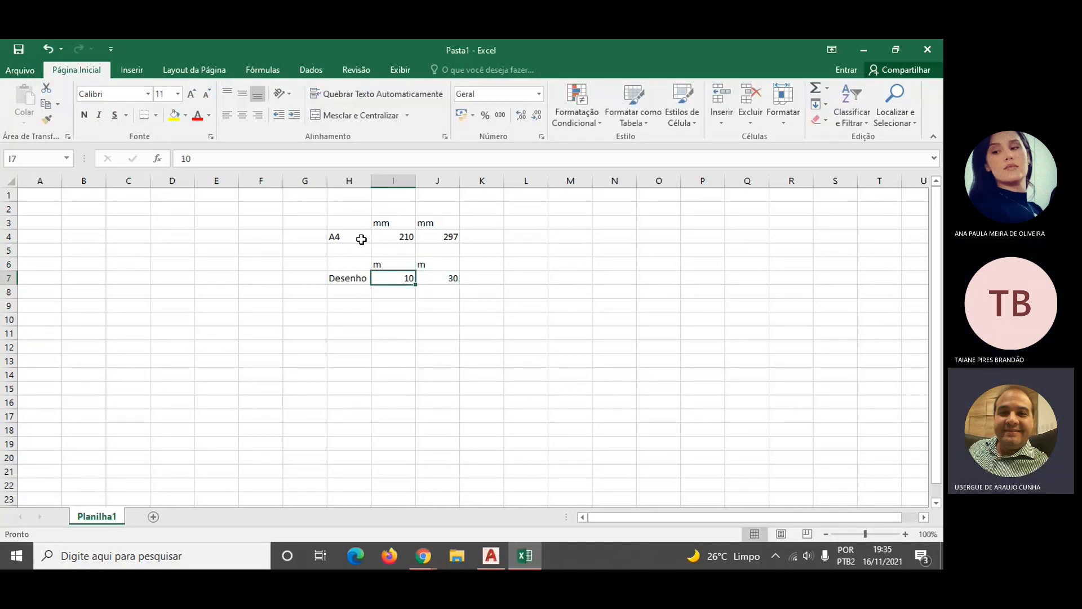
key("Right")
key("Left")
key("Right")
- Write a unit conversion beside the table, with 1m in L6 and 1000mm in M6
key("Up")
key("Up")
key("Up")
key("Right")
key("Right")
key("Down")
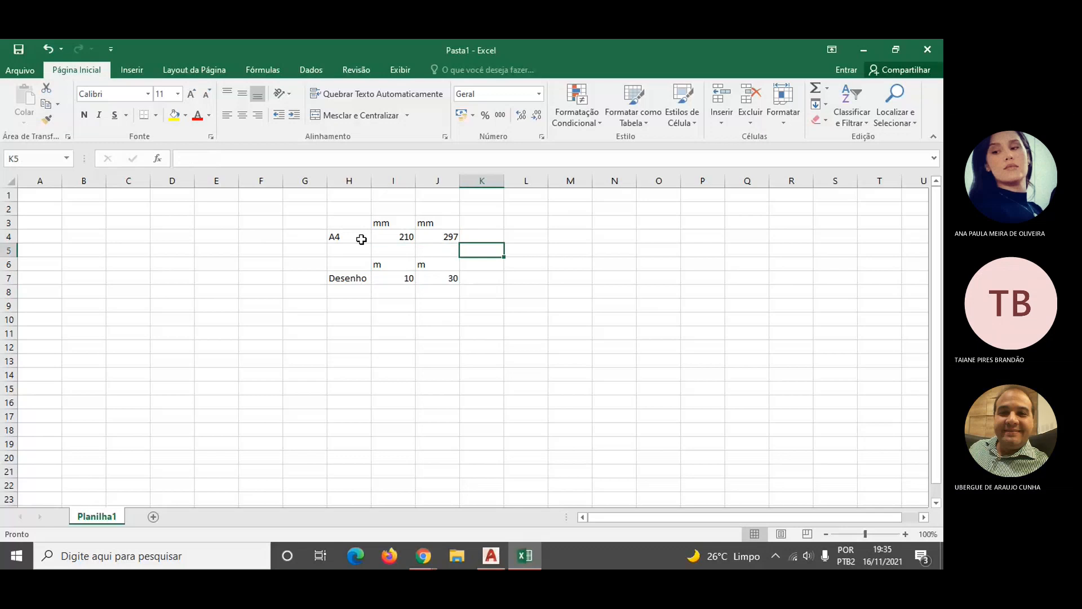
key("Right")
key("Down")
type("1m")
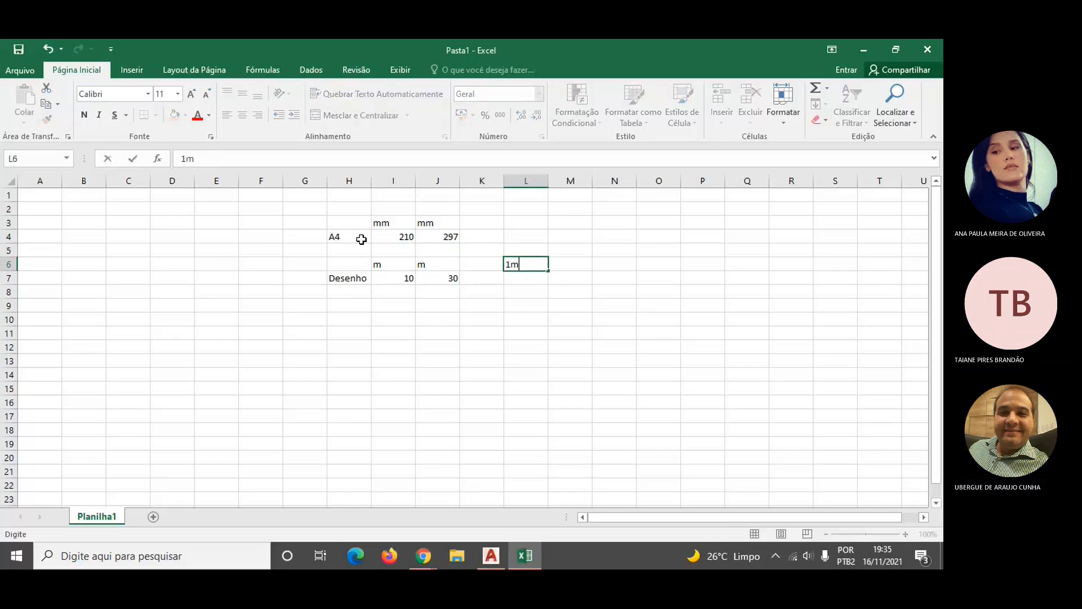
key("Tab")
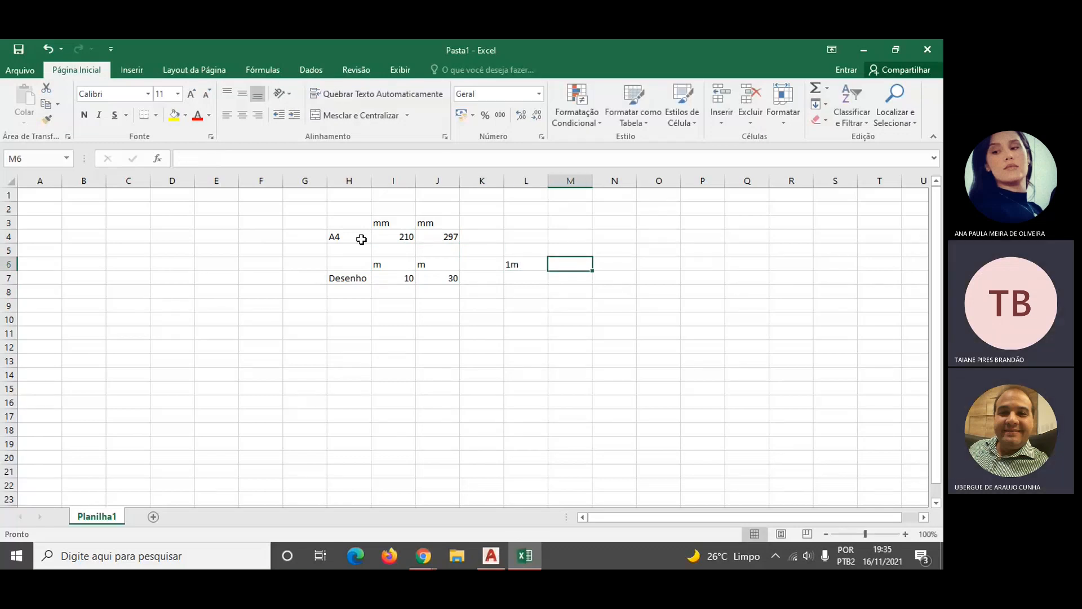
type("1000mm")
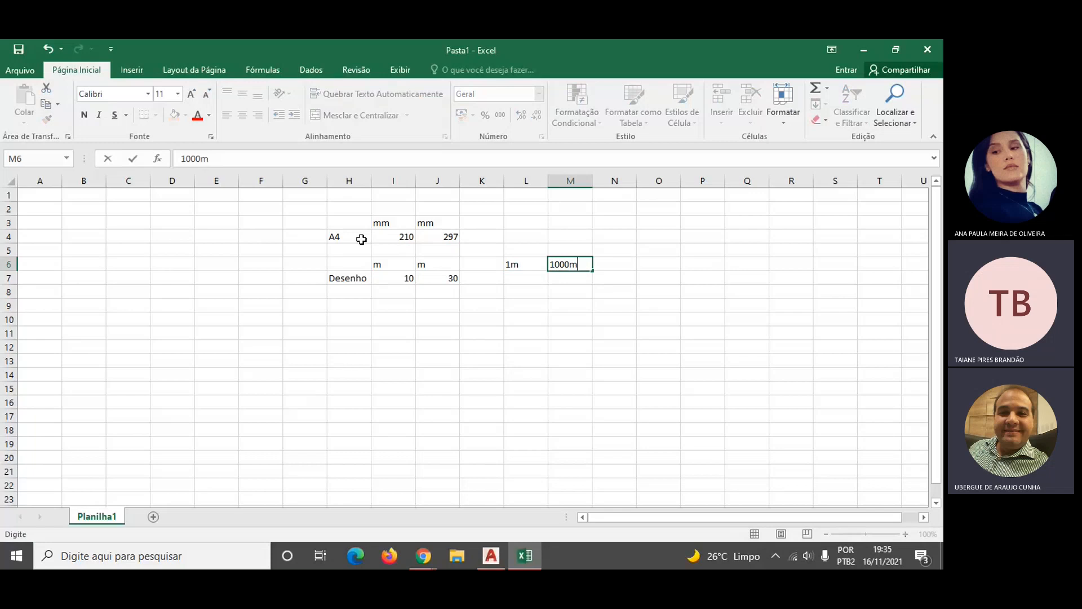
key("Return")
key("Left")
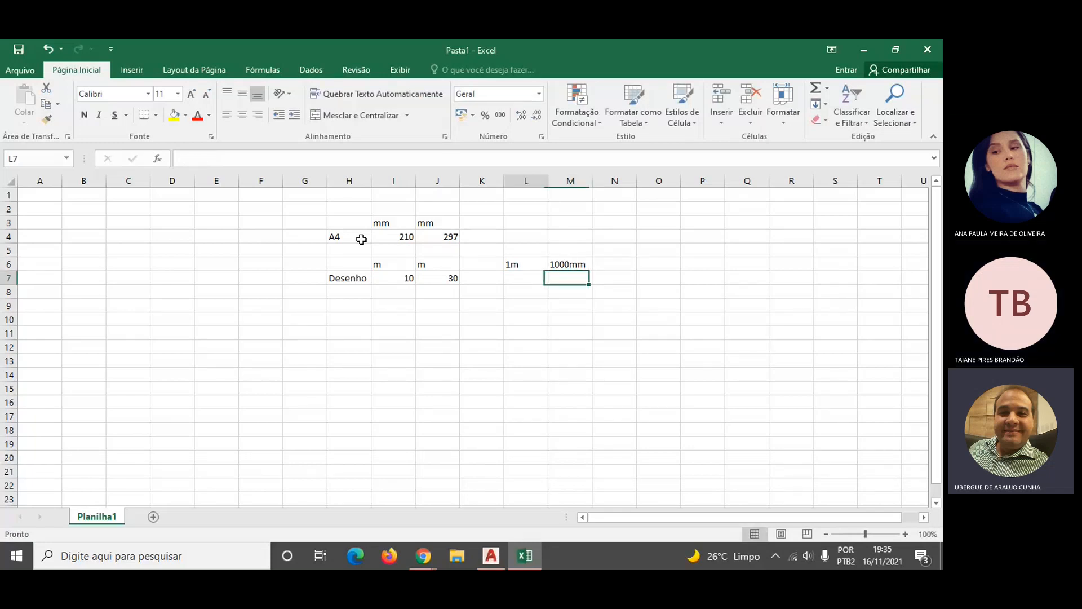
key("Up")
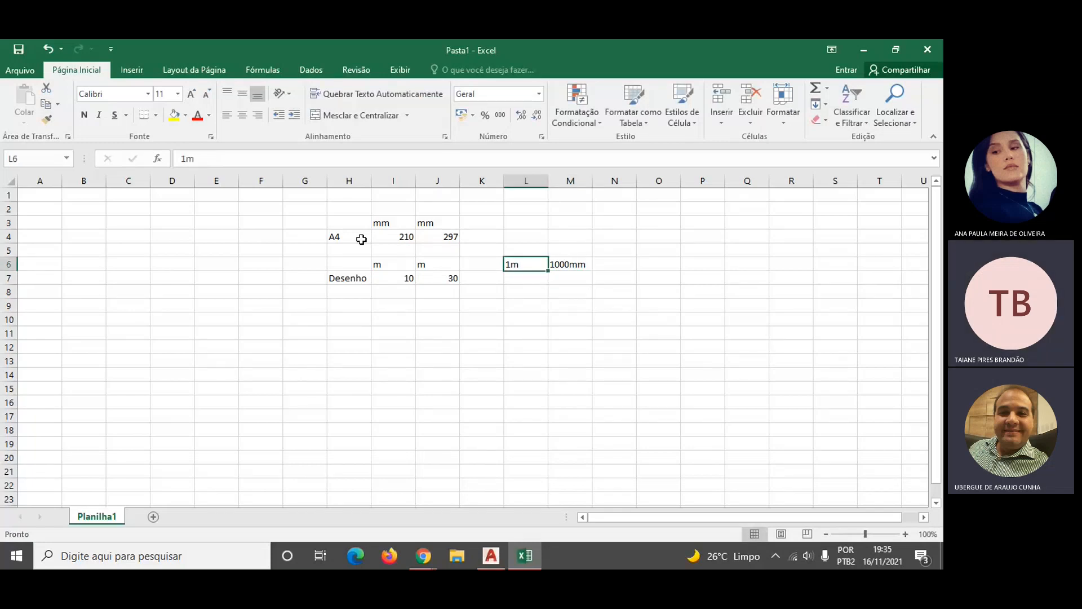
key("Down")
key("Down")
key("Left")
key("Left")
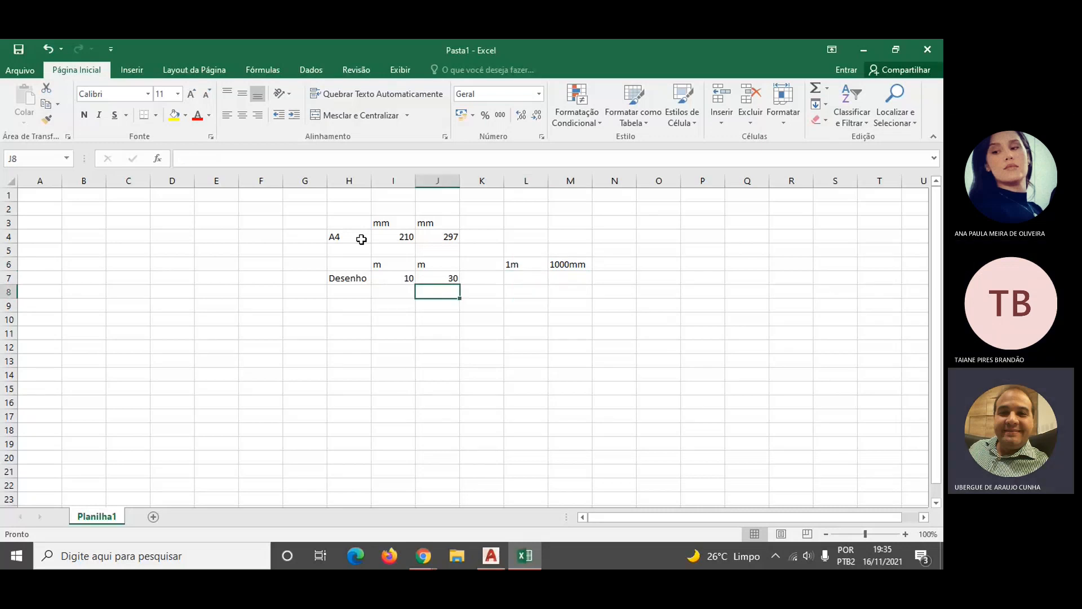
key("Left")
key("Right")
key("Right")
key("Right")
- Clear M6 and separate the metre value from its unit, entering 1 in L6 and m in M6
key("Up")
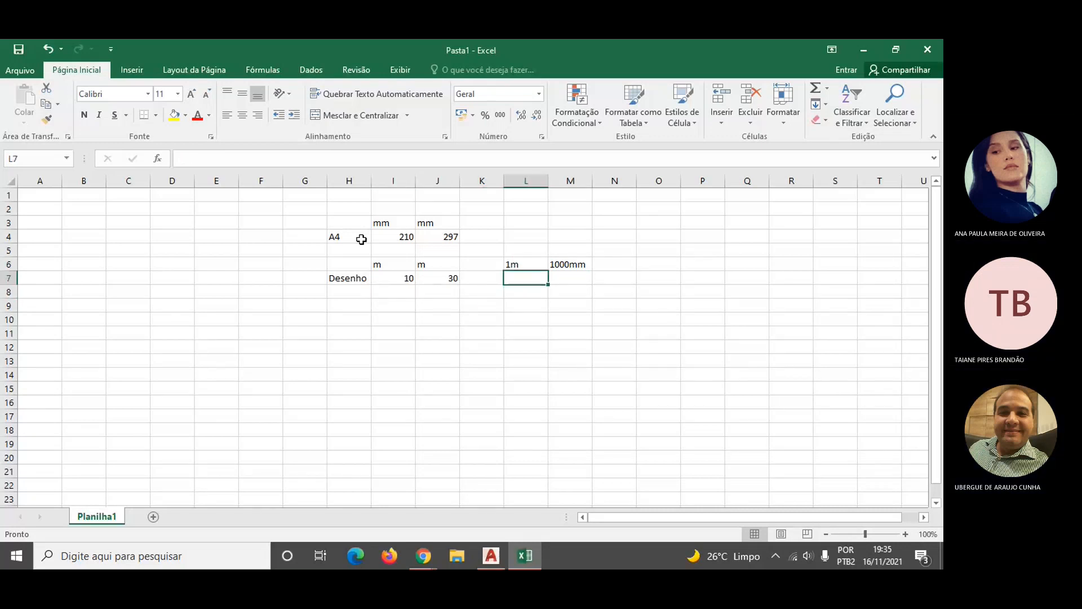
key("Up")
key("Right")
key("Left")
key("Right")
key("Delete")
key("Left")
type("1")
key("Right")
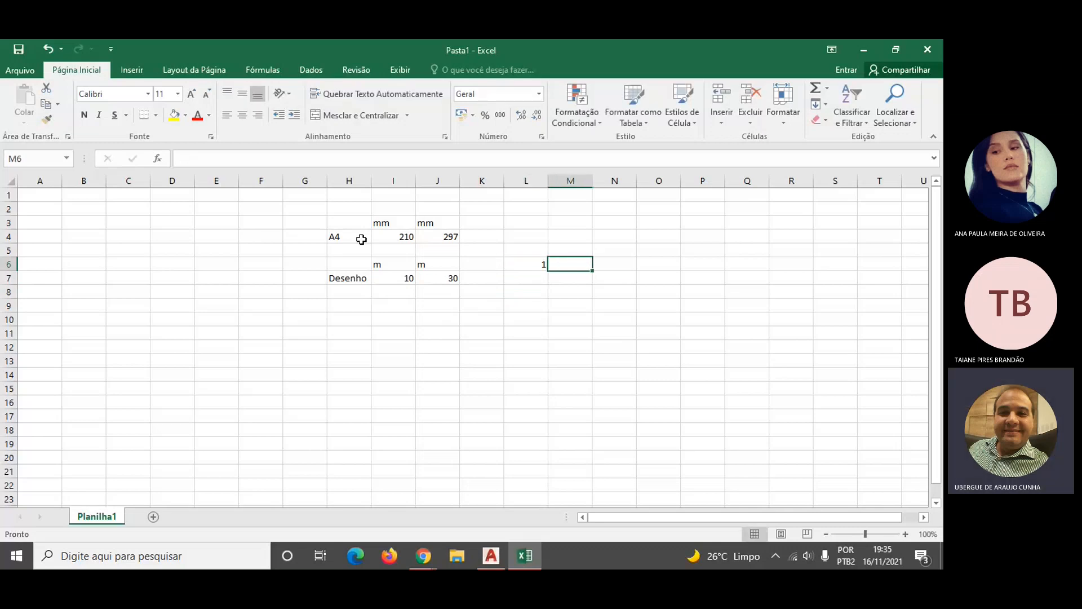
type("m")
- Enter the millimetre equivalent on the same row, with 1000 in O6 and the unit mm in P6
key("Right")
key("Right")
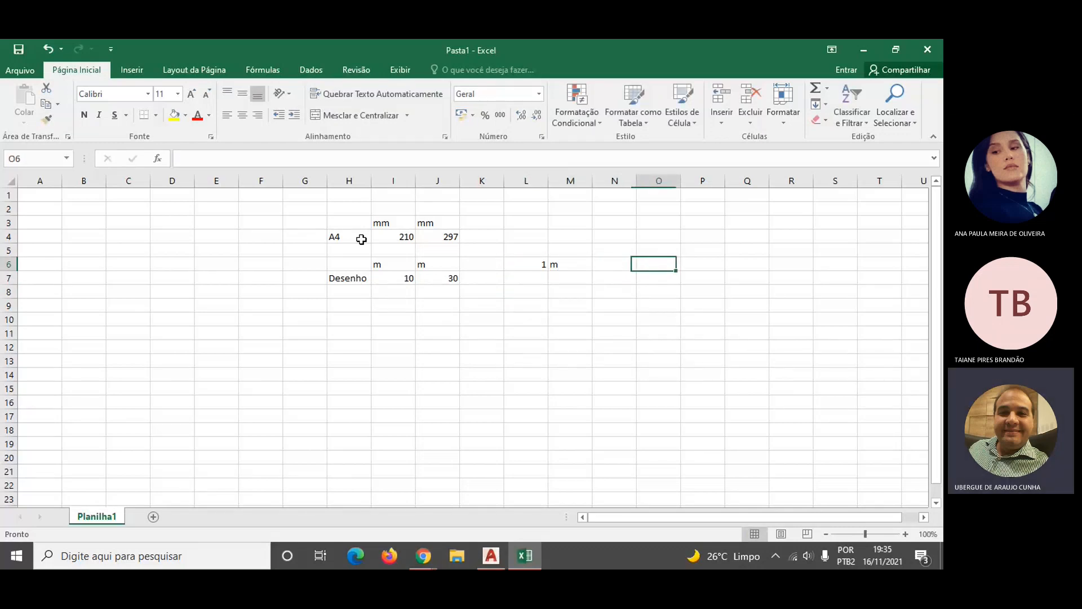
type("10000")
key("Right")
key("Down")
key("Up")
key("Left")
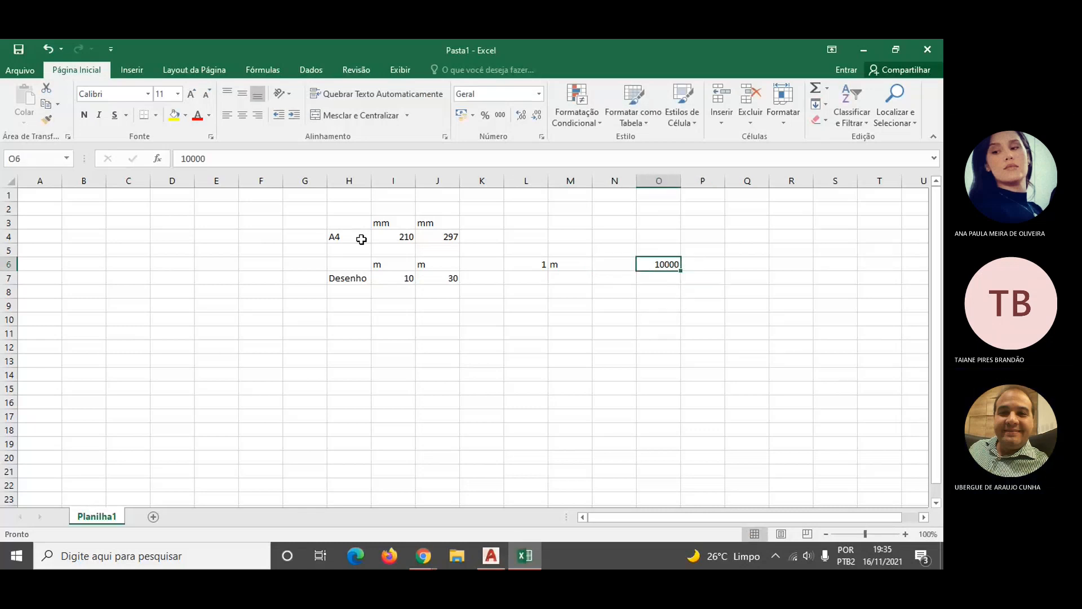
type("1000")
key("Right")
type("mm")
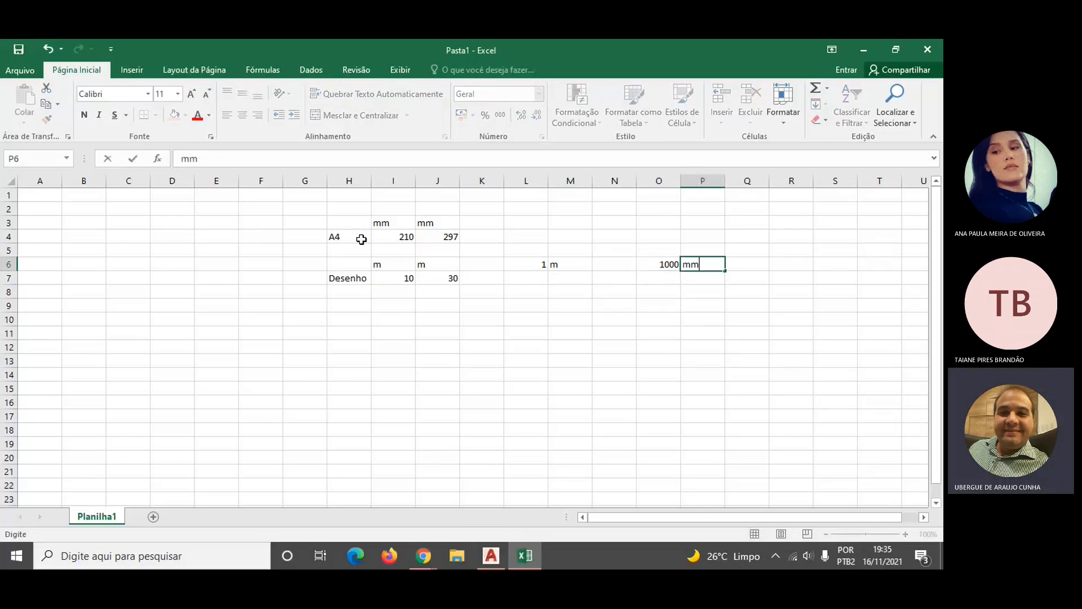
- Copy the Desenho label from H7 into H10 to start a second row for the drawing dimensions
key("Return")
key("Up")
key("Left")
key("Down")
key("Left")
key("Left")
key("Left")
key("Left")
key("Left")
key("Left")
key("Down")
key("Down")
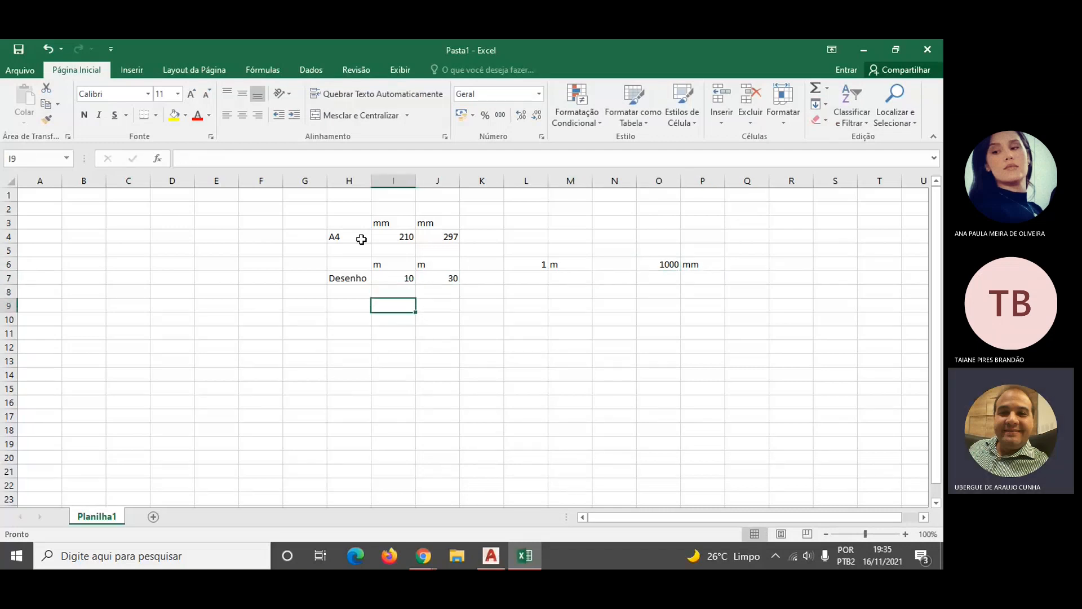
key("Left")
key("Up")
key("Up")
key("ctrl+c")
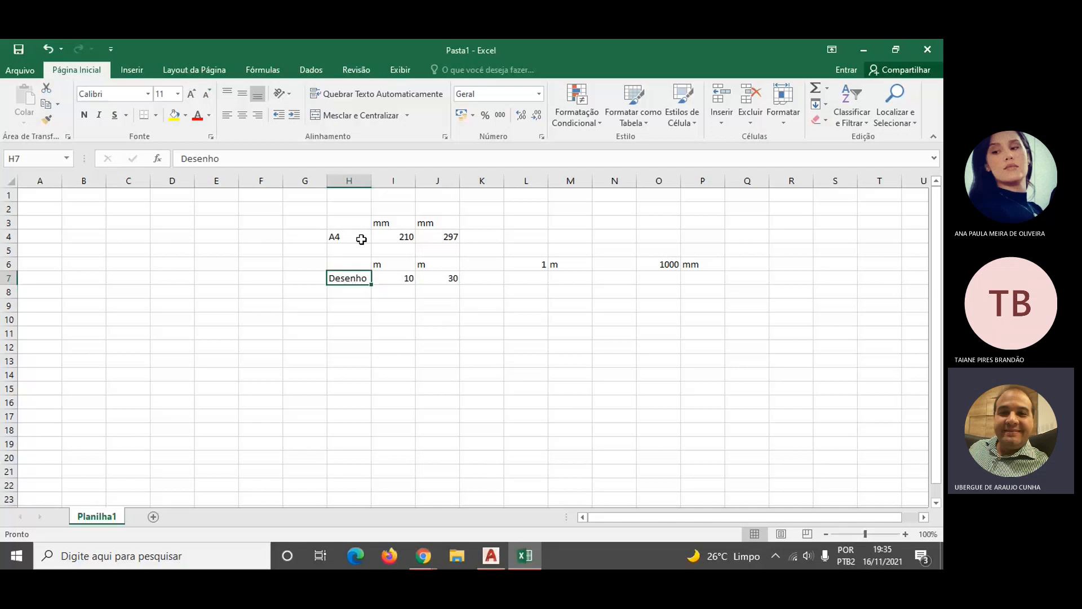
key("Down")
key("Down")
key("Down")
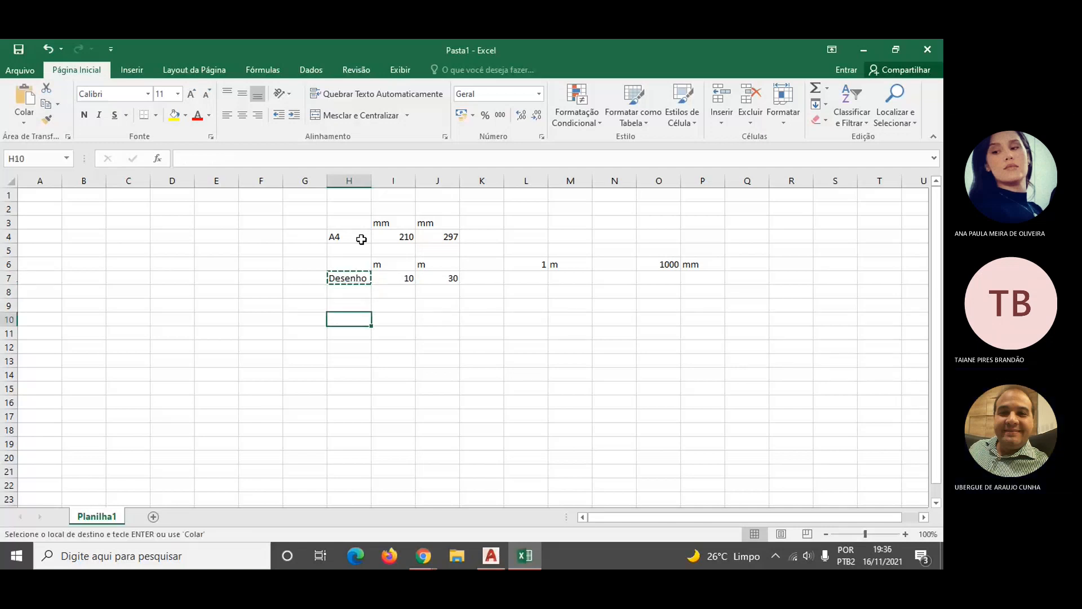
key("ctrl+v")
- Enter the unit mm in I9 and J9 above the new Desenho row
key("Up")
key("Right")
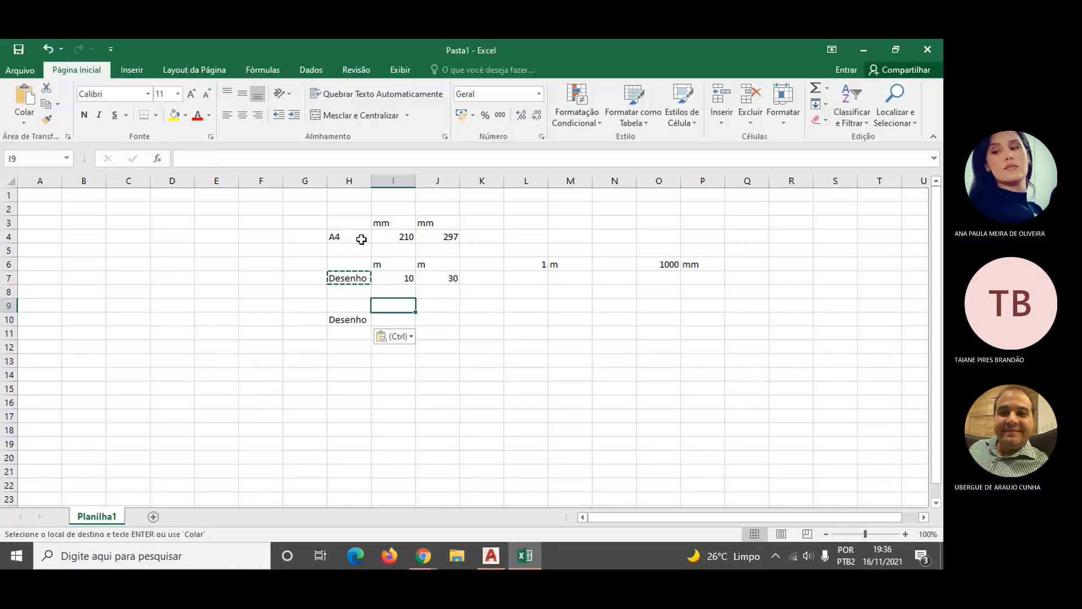
type("mm")
key("Tab")
type("mm")
key("Return")
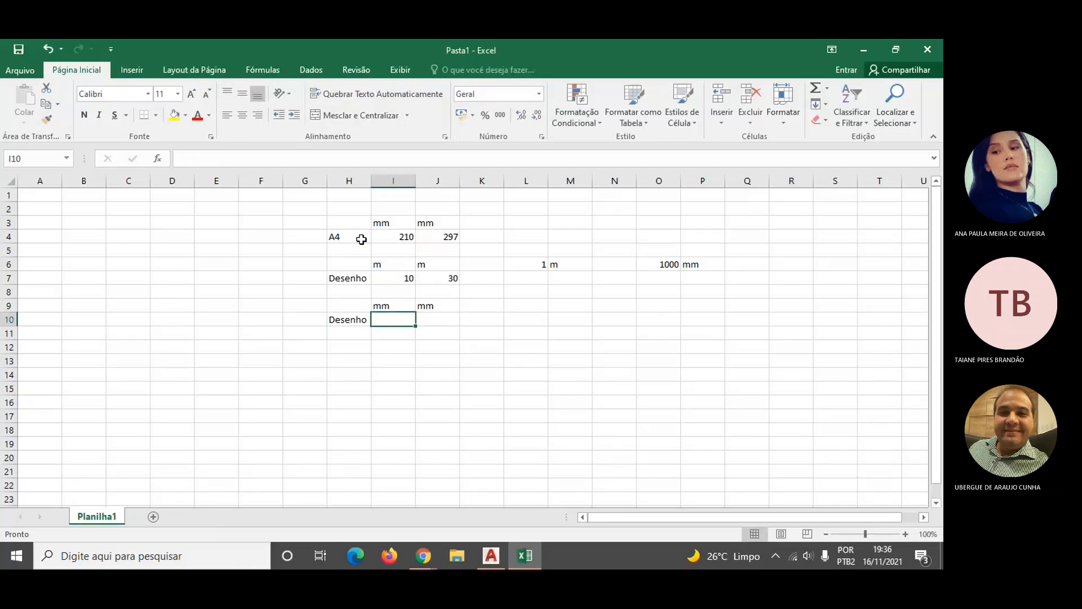
- Convert the first Desenho dimension to millimetres in I10 with the formula =I7*O6
type("=")
key("Up")
key("Up")
key("Up")
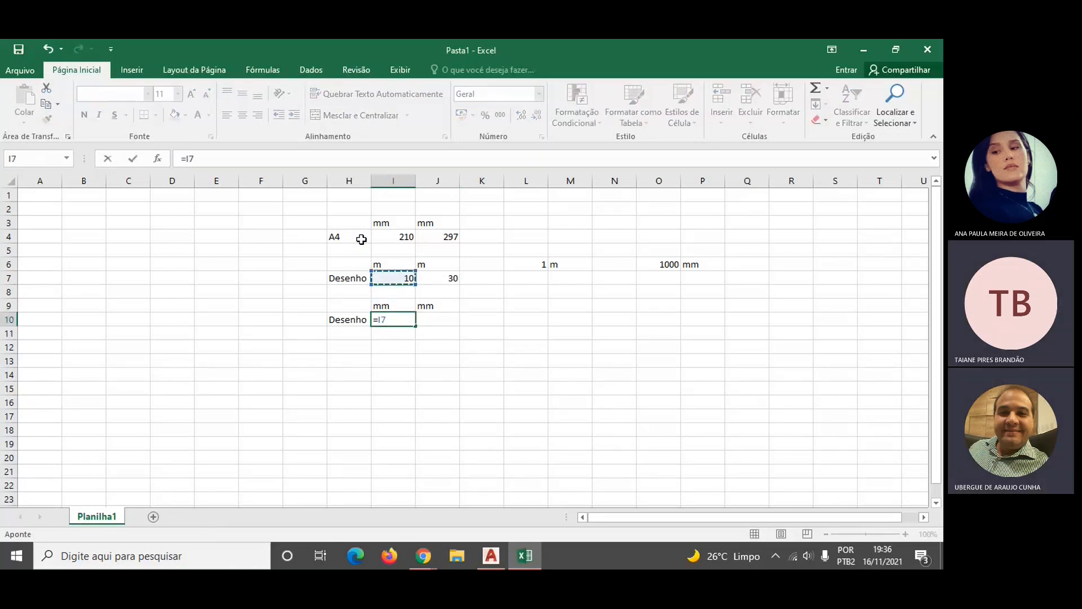
type("*")
key("Right")
key("Right")
key("Right")
key("Right")
key("Right")
key("Right")
key("Up")
key("Up")
key("Up")
key("Up")
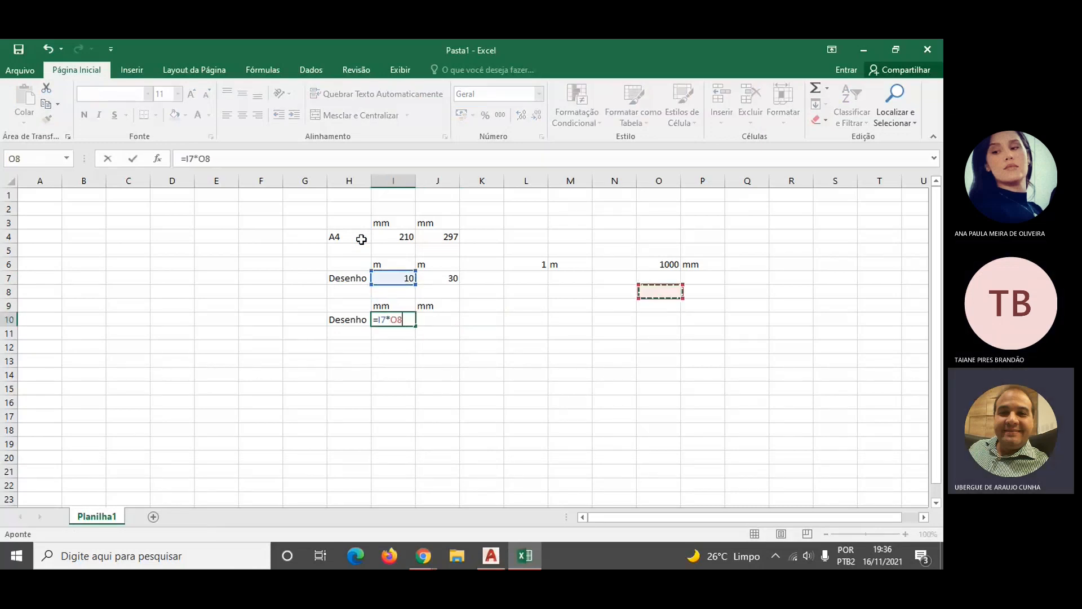
key("Return")
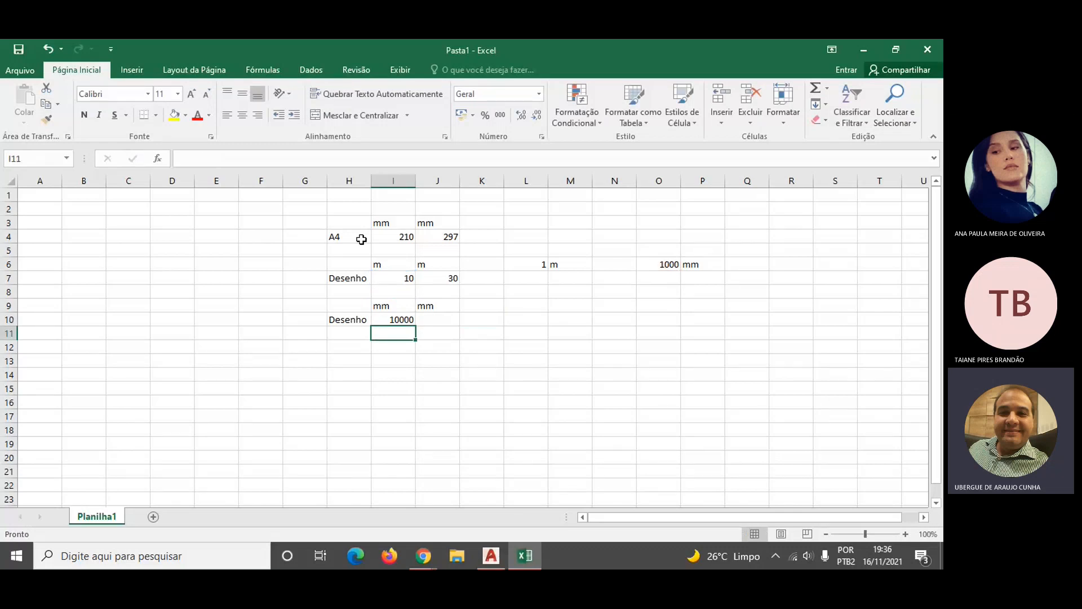
- Convert the second Desenho dimension to millimetres in J10 with the formula =J7*O6
key("Up")
key("Right")
type("=")
key("Up")
key("Up")
key("Up")
type("*")
key("Right")
key("Right")
key("Right")
key("Right")
key("Right")
key("Up")
key("Up")
key("Up")
key("Up")
key("Return")
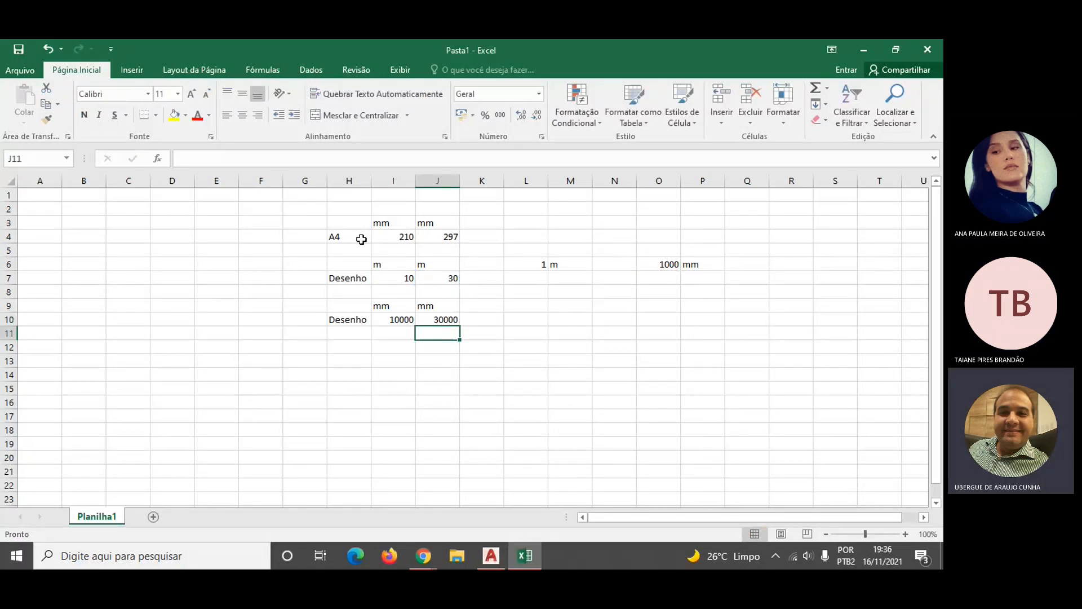
- Review the converted Desenho dimensions in row 10 and the formulas behind them
key("Up")
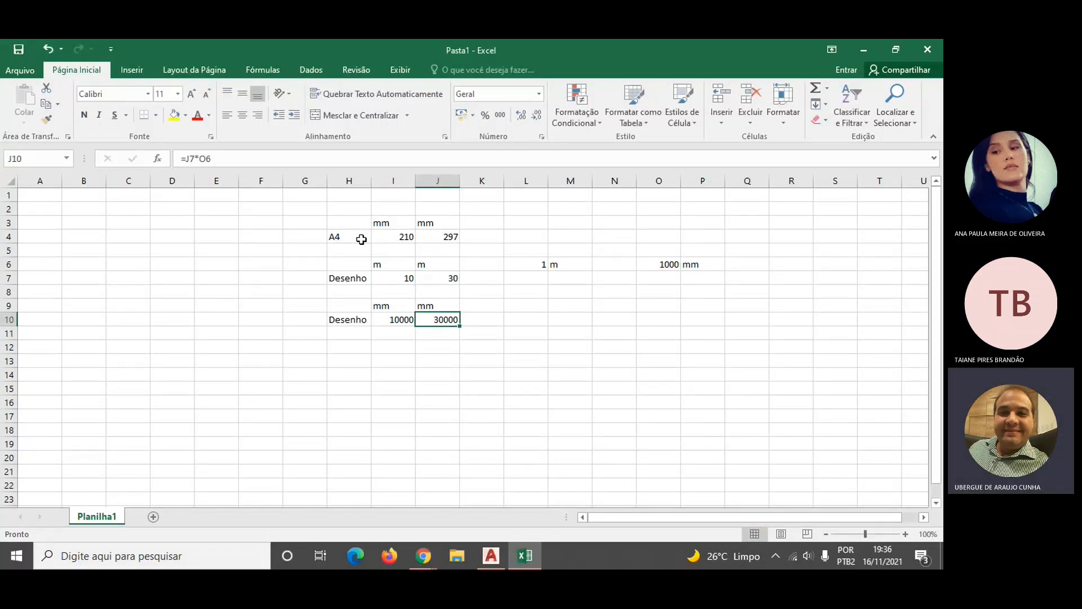
key("Left")
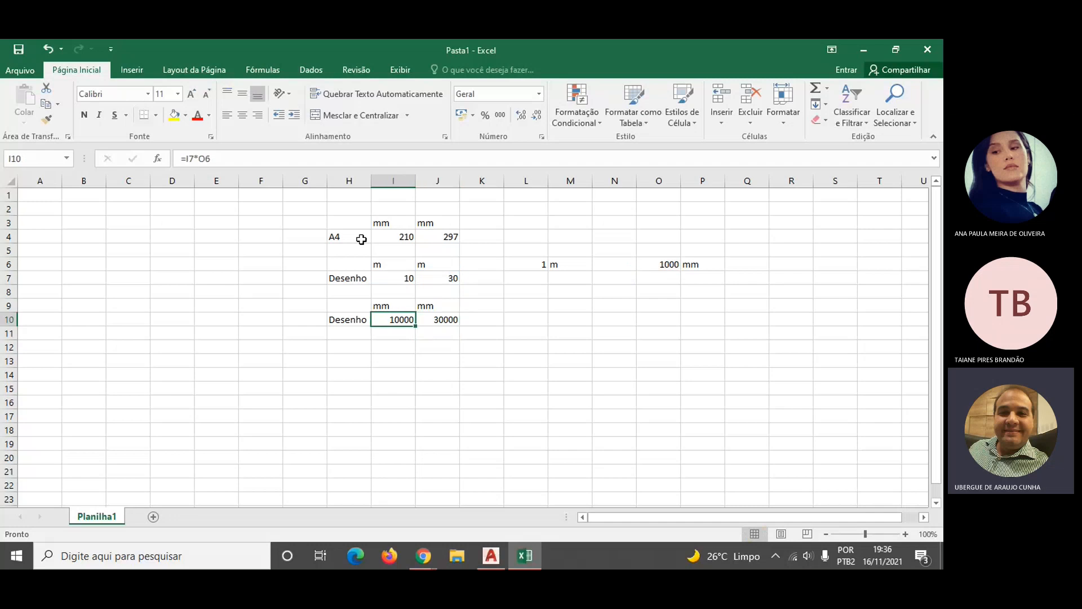
key("Left")
key("Left")
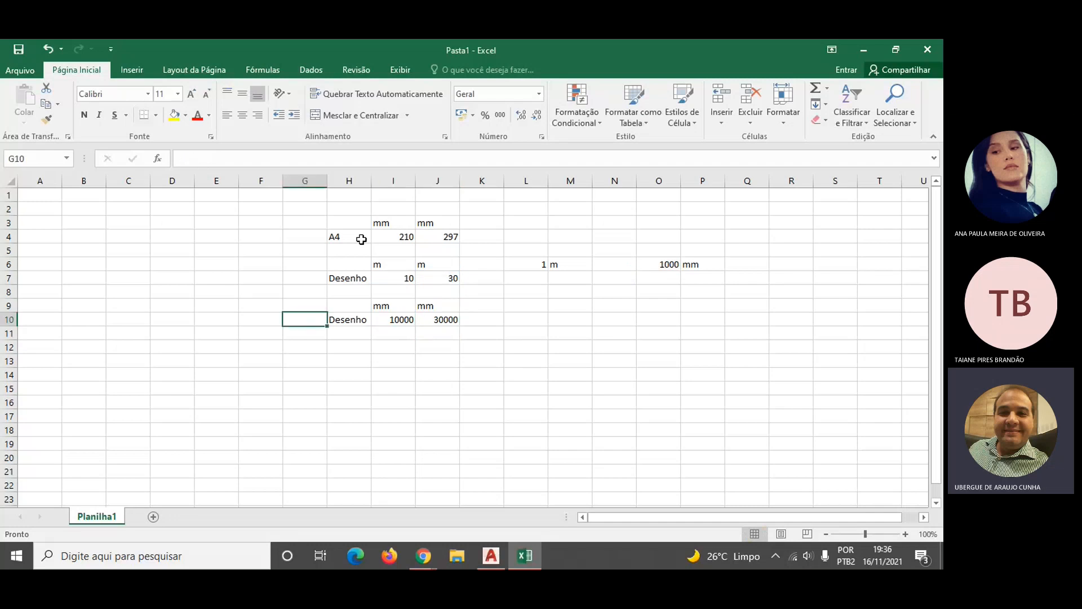
key("Right")
key("Right")
key("Right")
key("Left")
key("Left")
key("Right")
key("Right")
key("Right")
key("Left")
key("Left")
key("Left")
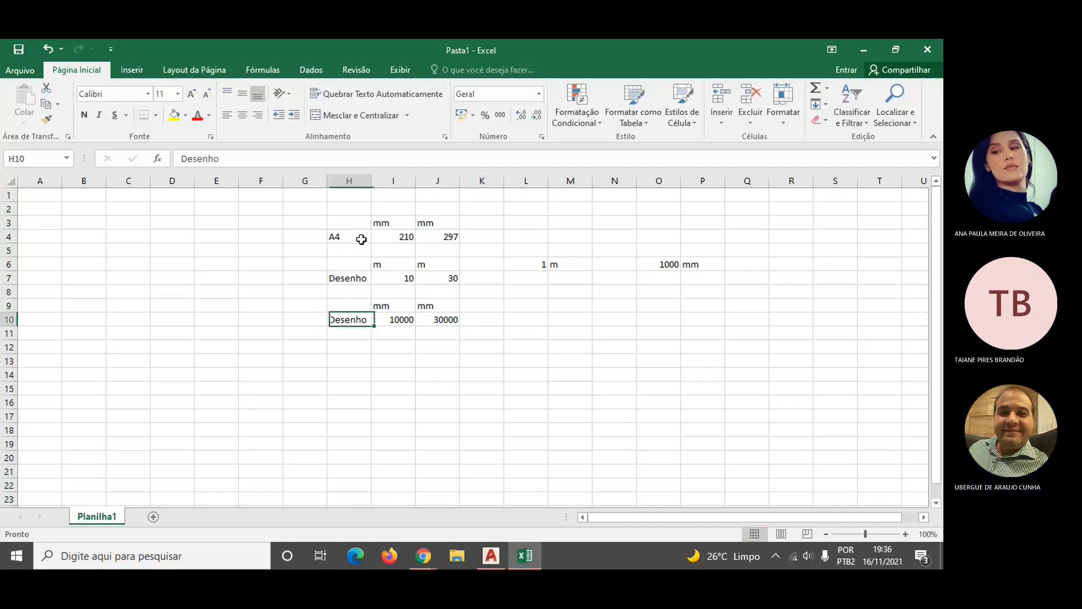
key("Right")
key("Left")
key("Right")
- Divide the first Desenho dimension by the first A4 dimension in I13 with the formula =I10/I4
key("Down")
key("Down")
key("Down")
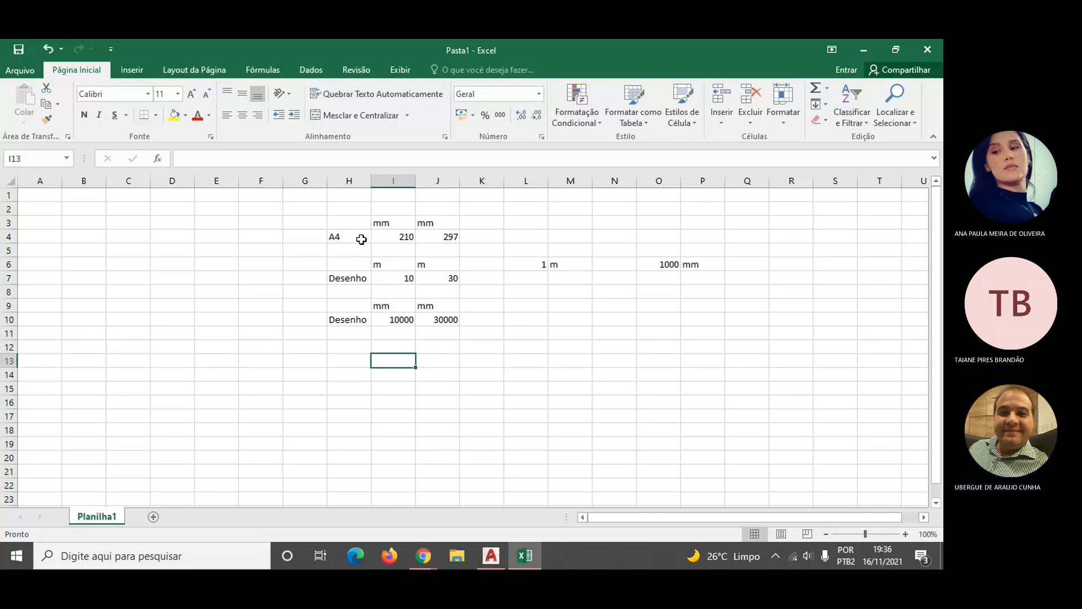
type("=")
key("Up")
key("Up")
key("Up")
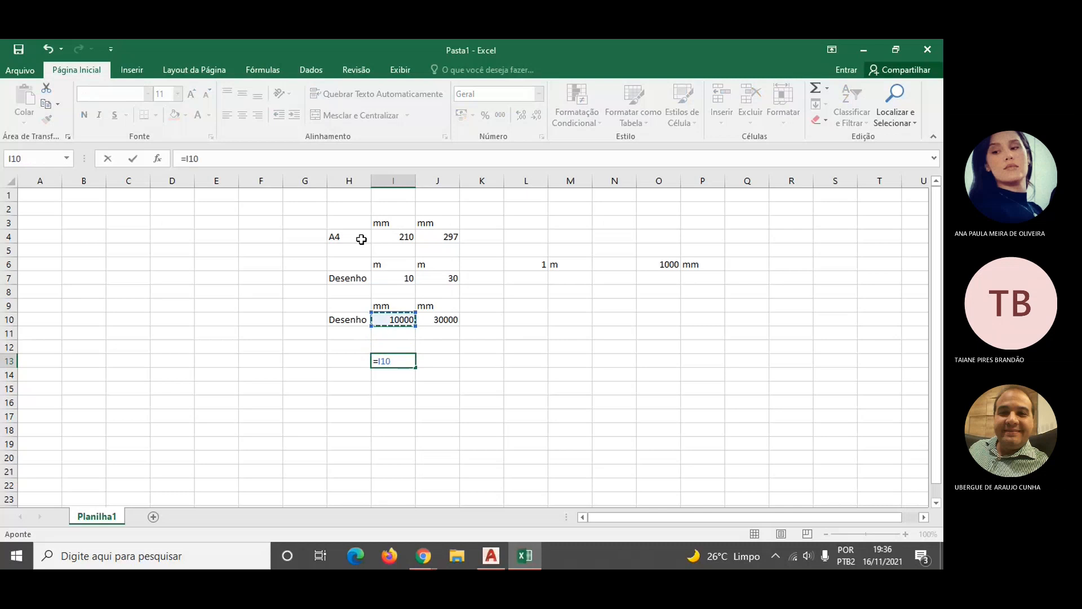
type("/")
key("Up")
key("Up")
key("Up")
key("Up")
key("Up")
key("Up")
key("Up")
key("Up")
key("Up")
key("Return")
key("Up")
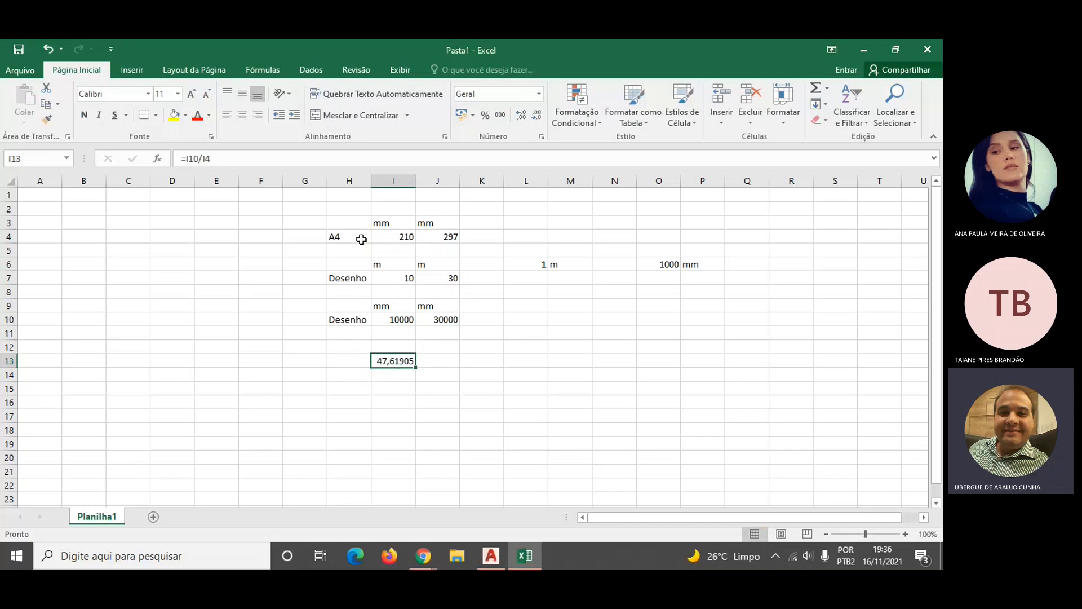
- Divide the second Desenho dimension by the second A4 dimension in J13 with the formula =J10/J4
key("Right")
type("=")
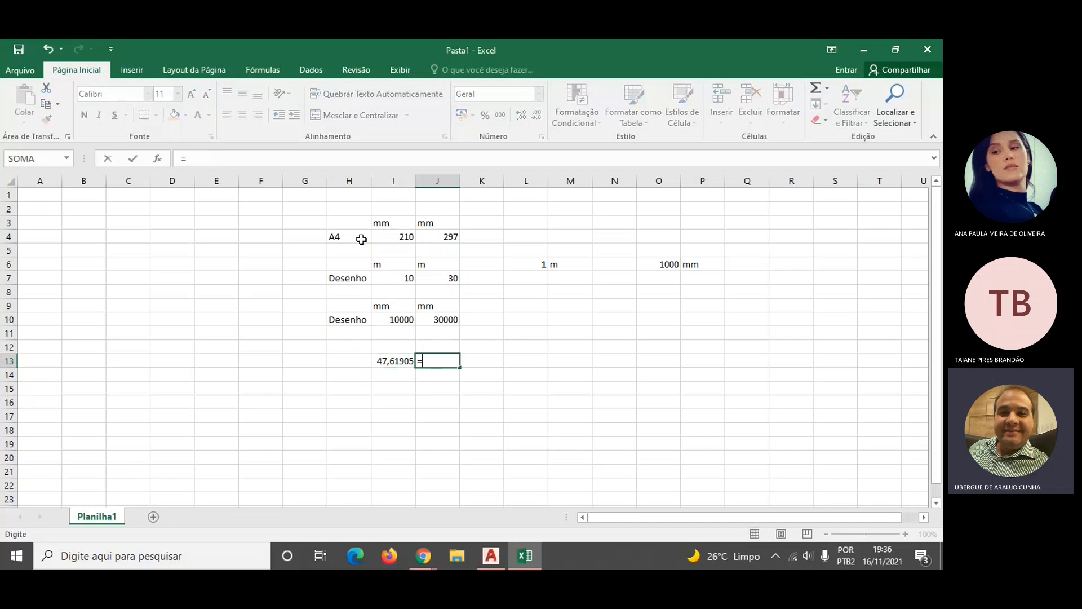
key("Up")
key("Up")
key("Up")
type("/")
key("Up")
key("Up")
key("Up")
key("Up")
key("Up")
key("Up")
key("Up")
key("Up")
key("Up")
key("Return")
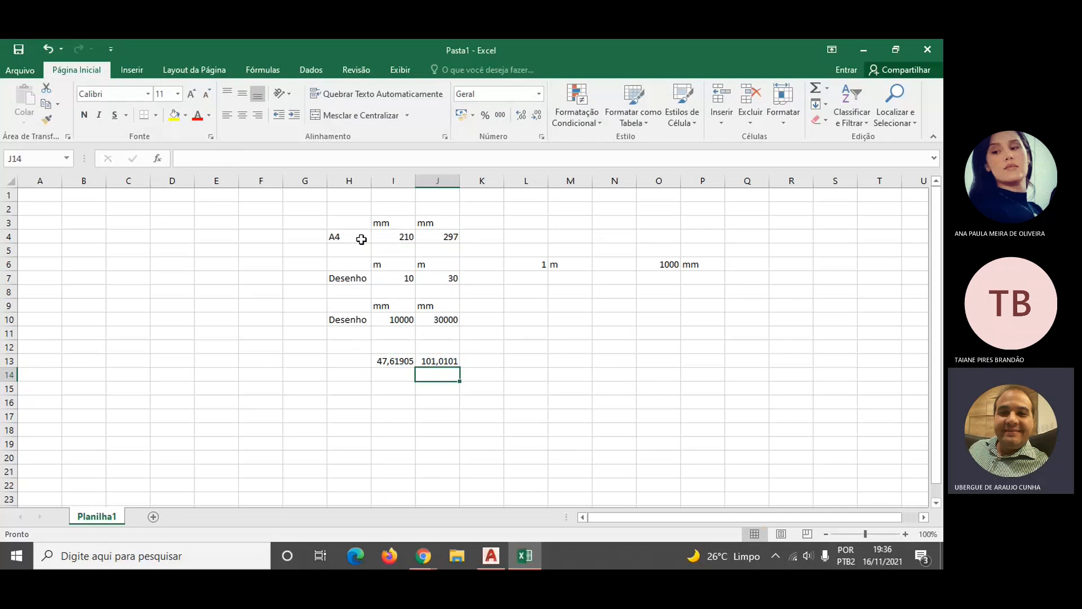
- Examine the two drawing-to-sheet ratios in I13 and J13 and compare their formulas
key("Down")
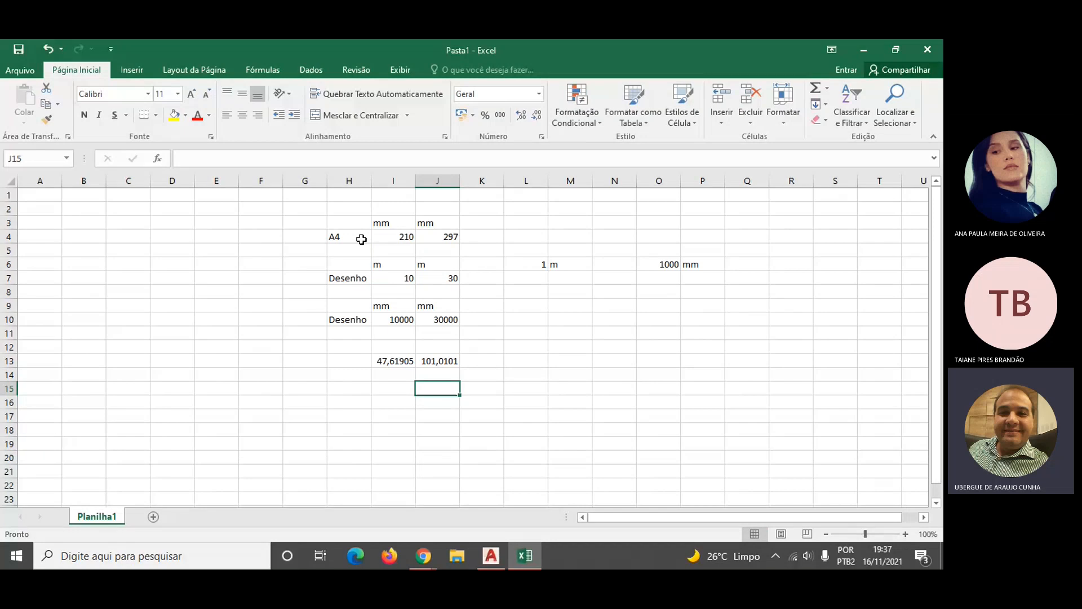
key("Up")
key("Up")
key("Up")
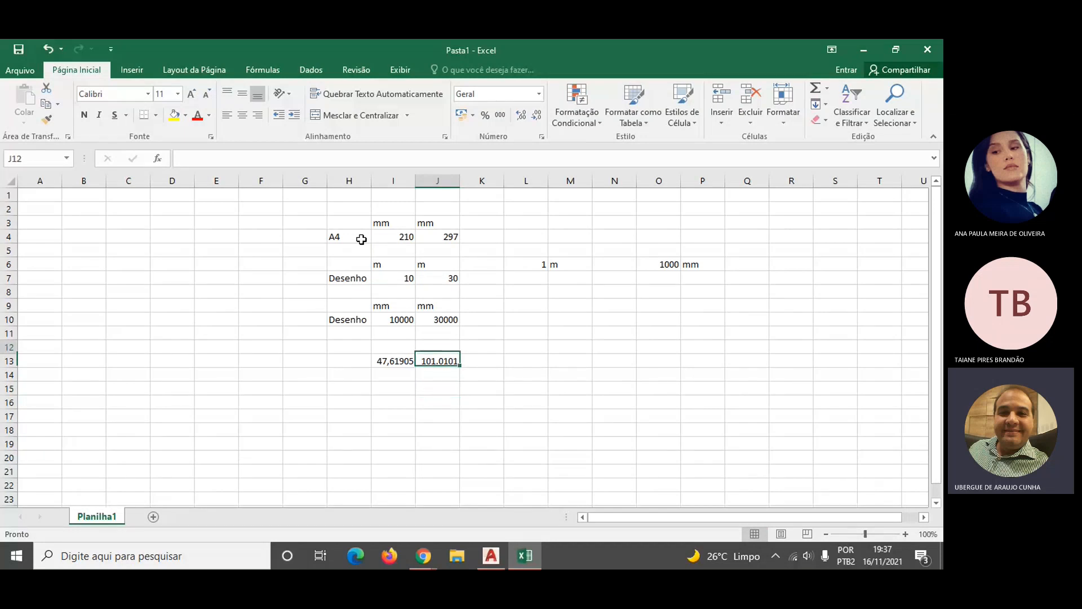
key("Return")
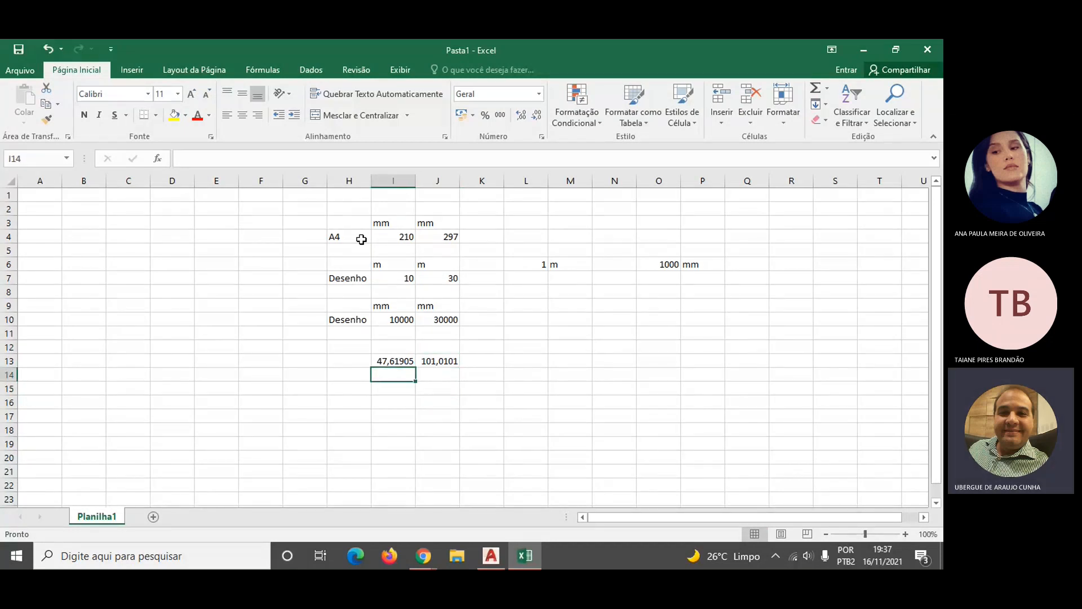
key("Up")
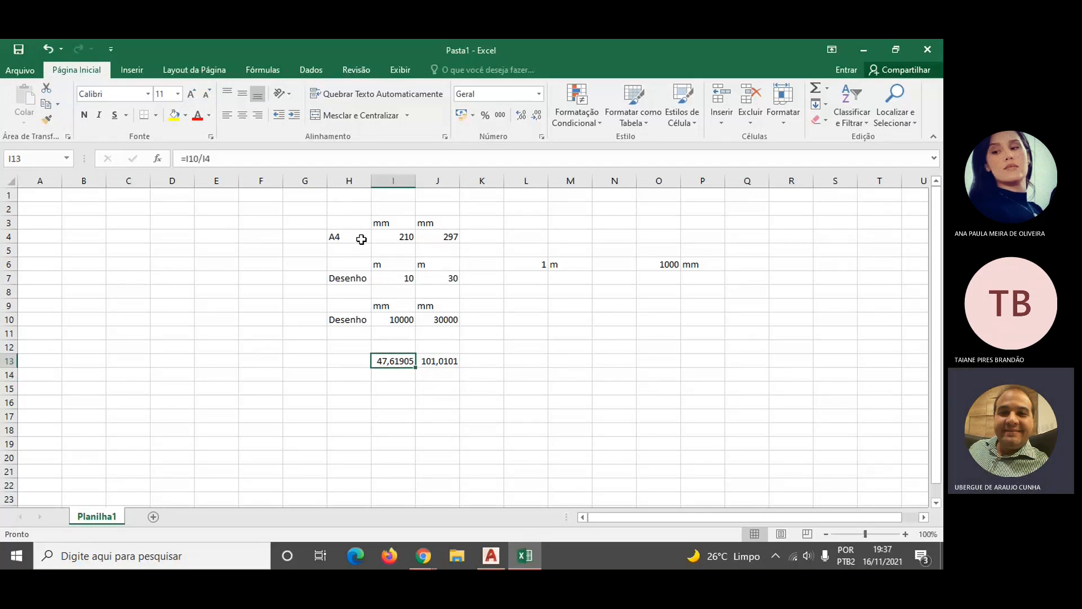
key("Right")
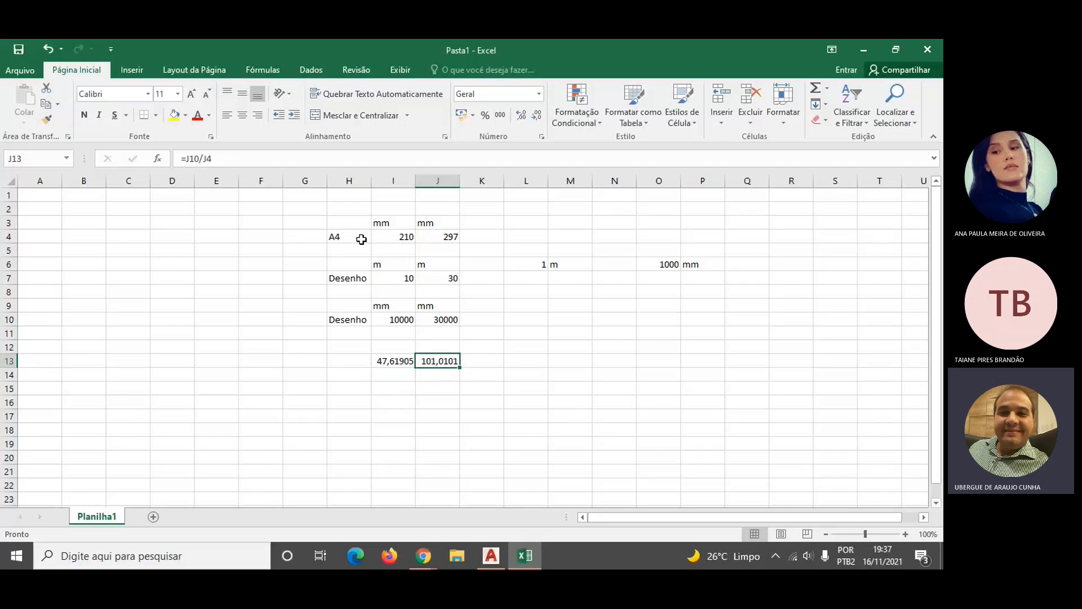
key("Left")
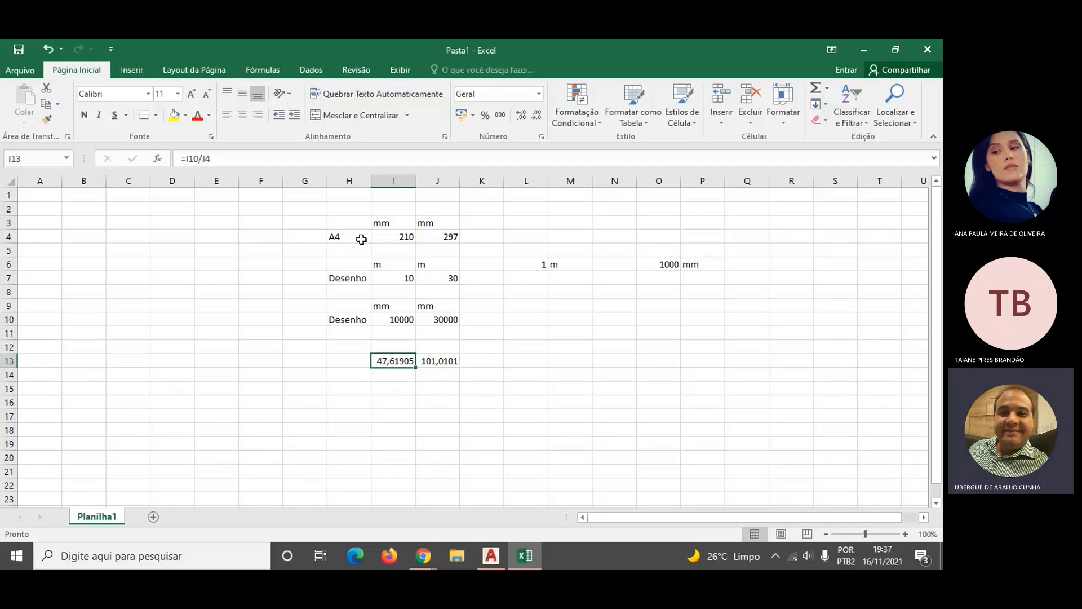
- Highlight the two ratio cells I13:J13 with a yellow fill
left_click_drag(380, 361, 447, 339)
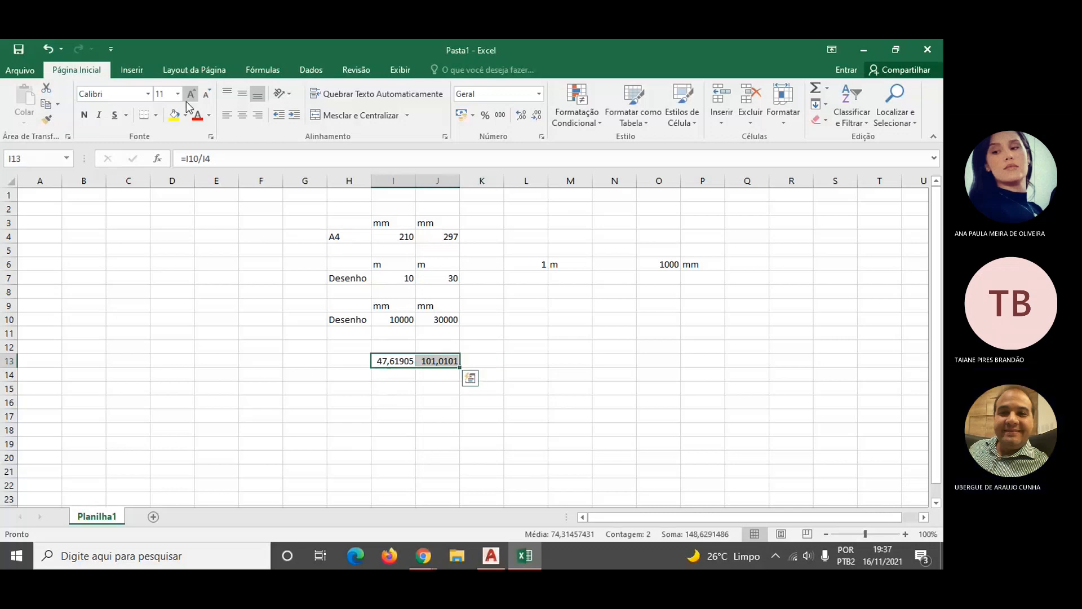
left_click(174, 115)
left_click(393, 389)
- Compare the highlighted ratios in row 13 with the A4 and Desenho dimensions in the rows above
key("Up")
key("Up")
key("Up")
key("Up")
key("Up")
key("Up")
key("Down")
key("Down")
key("Down")
key("Right")
key("Down")
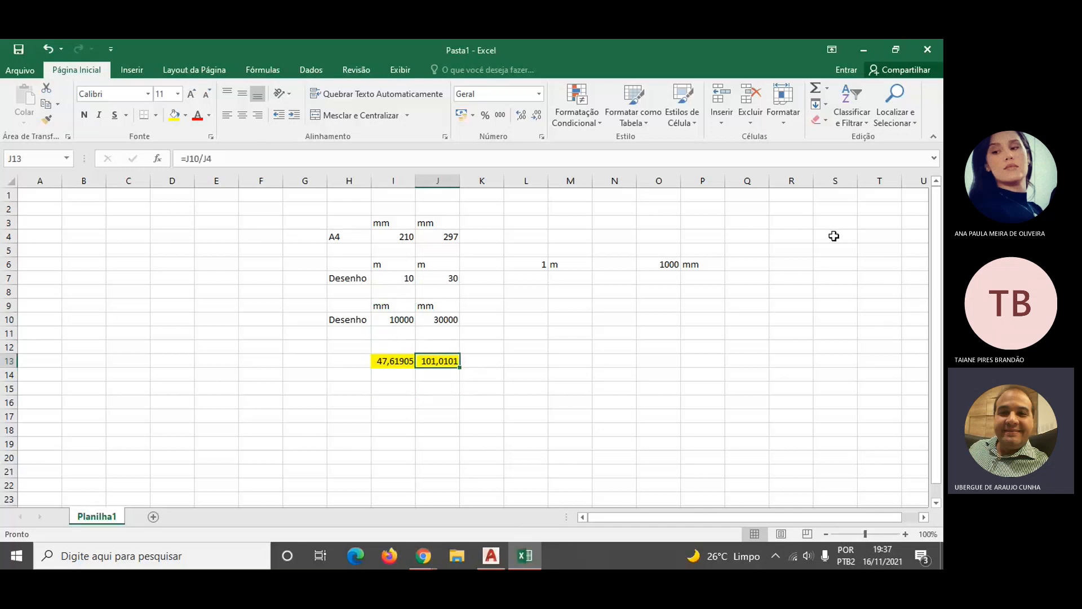
key("Up")
key("Up")
key("Up")
key("Up")
key("Up")
key("Up")
key("Up")
key("Up")
key("Up")
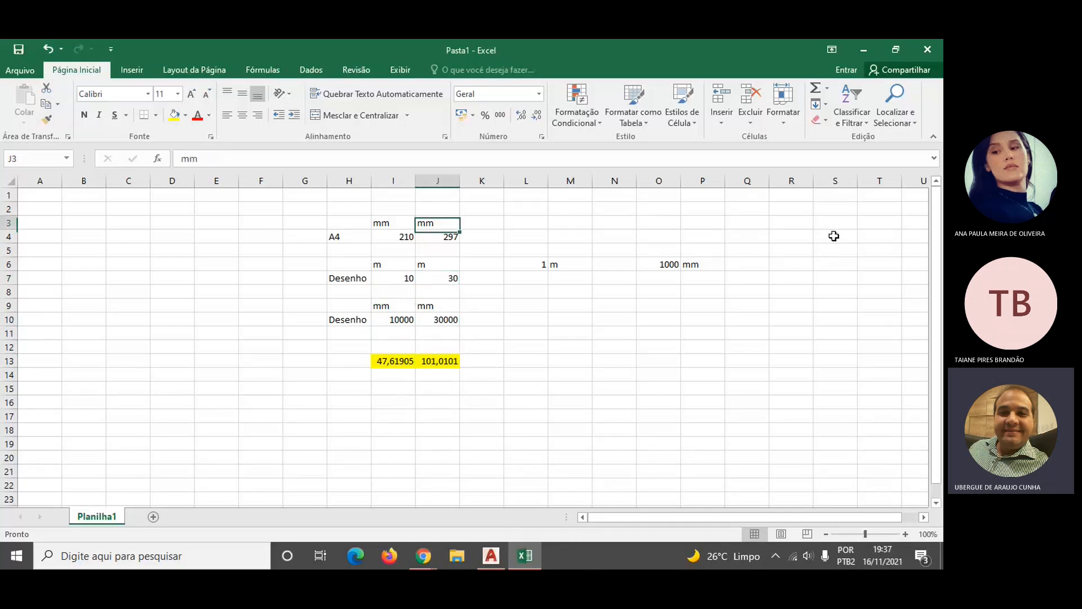
key("Down")
key("Down")
key("Down")
key("Down")
key("Down")
key("Down")
key("Down")
key("Down")
key("Down")
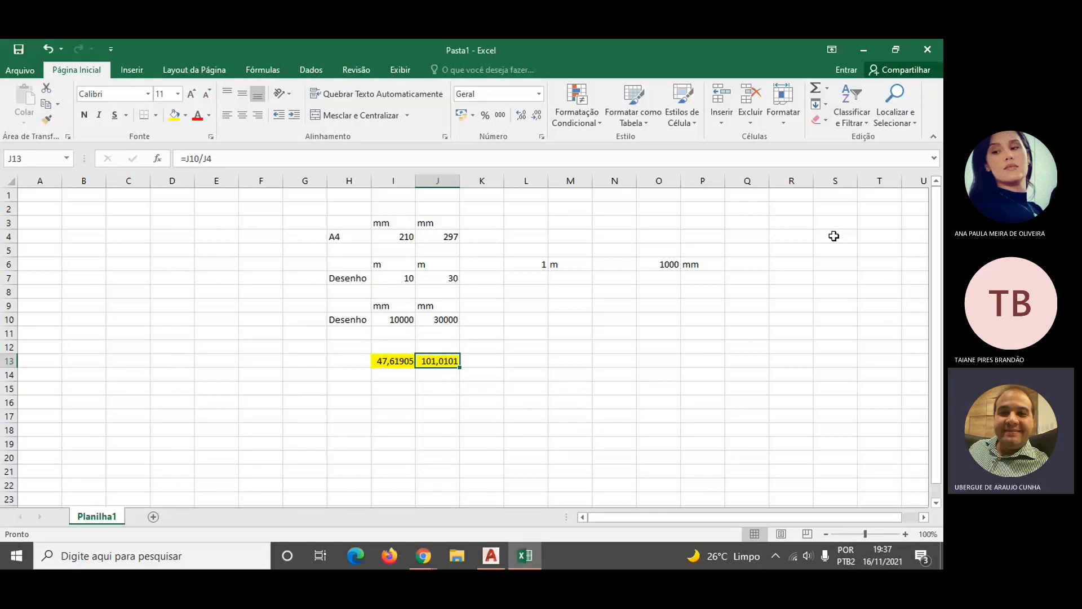
- Try to enter the scale ratio 1:200 in I15 below the highlighted ratios, and check the stored cell content
key("Return")
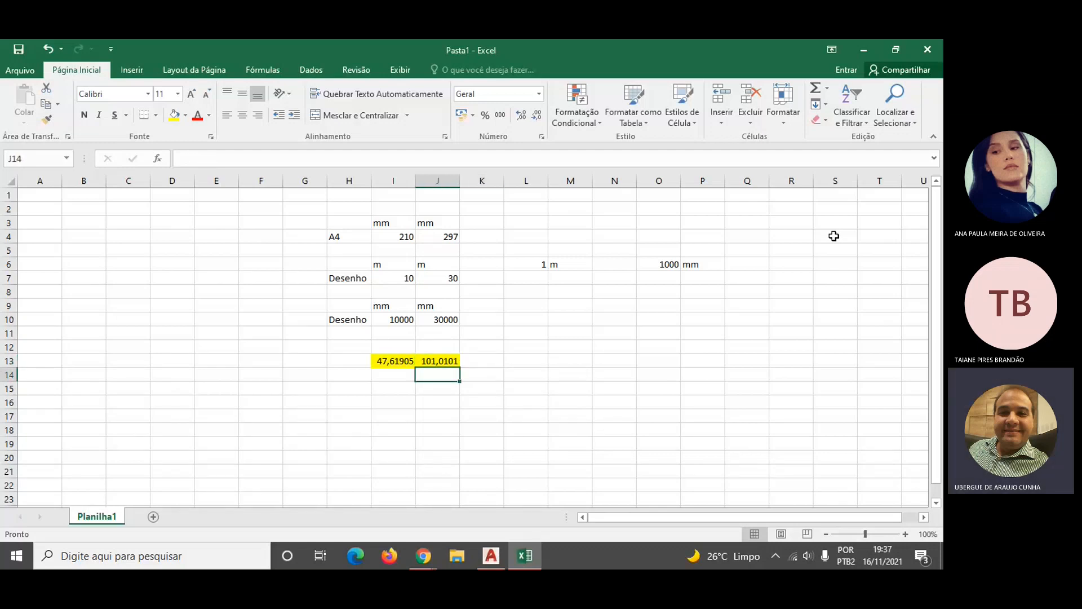
key("Down")
key("Left")
type("1:2")
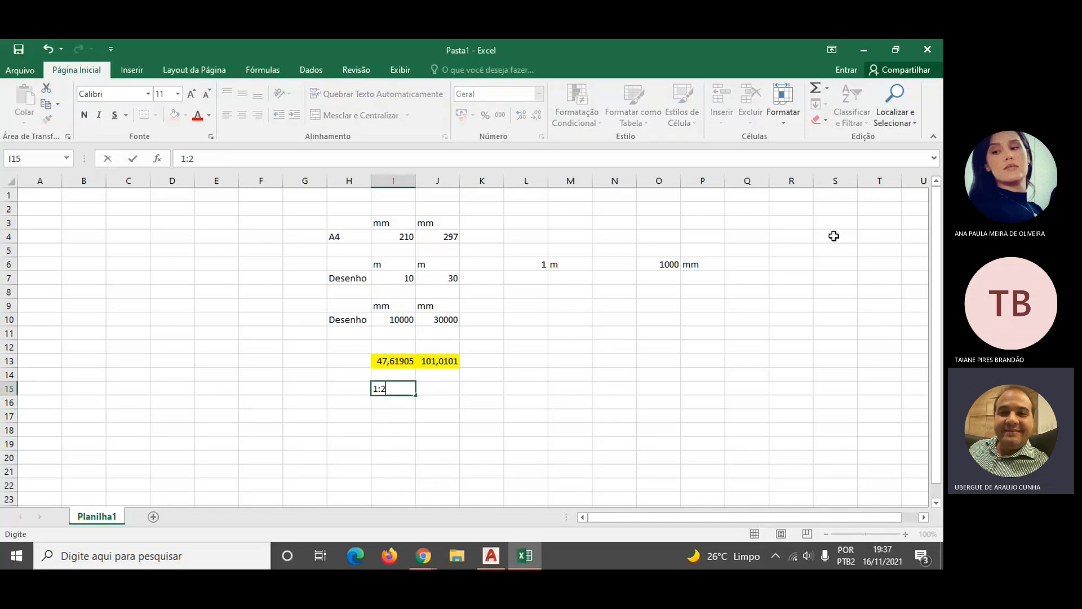
key("Return")
key("Up")
key("F2")
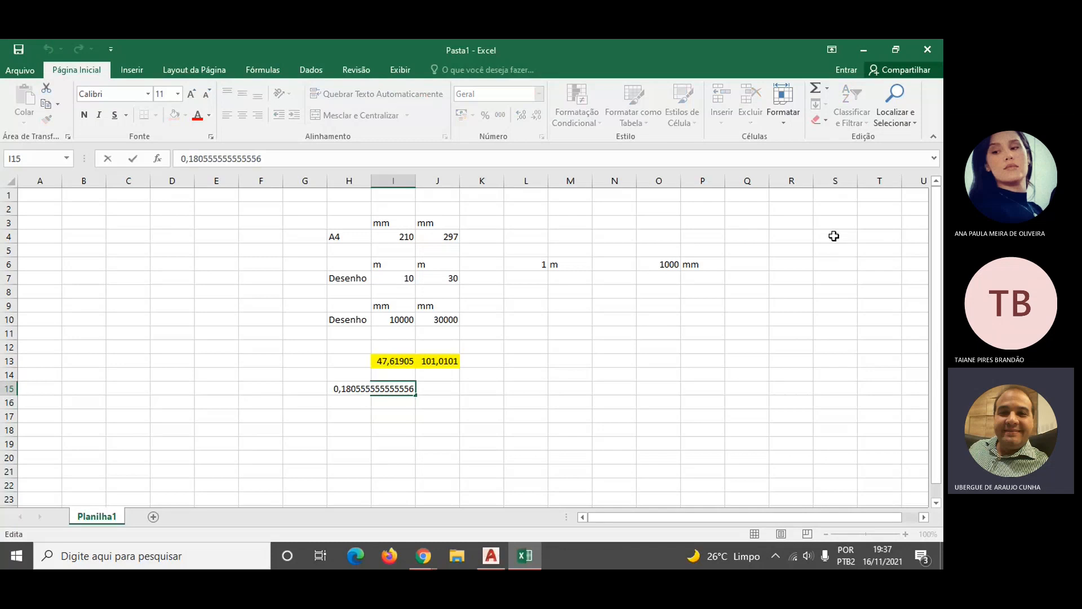
key("Escape")
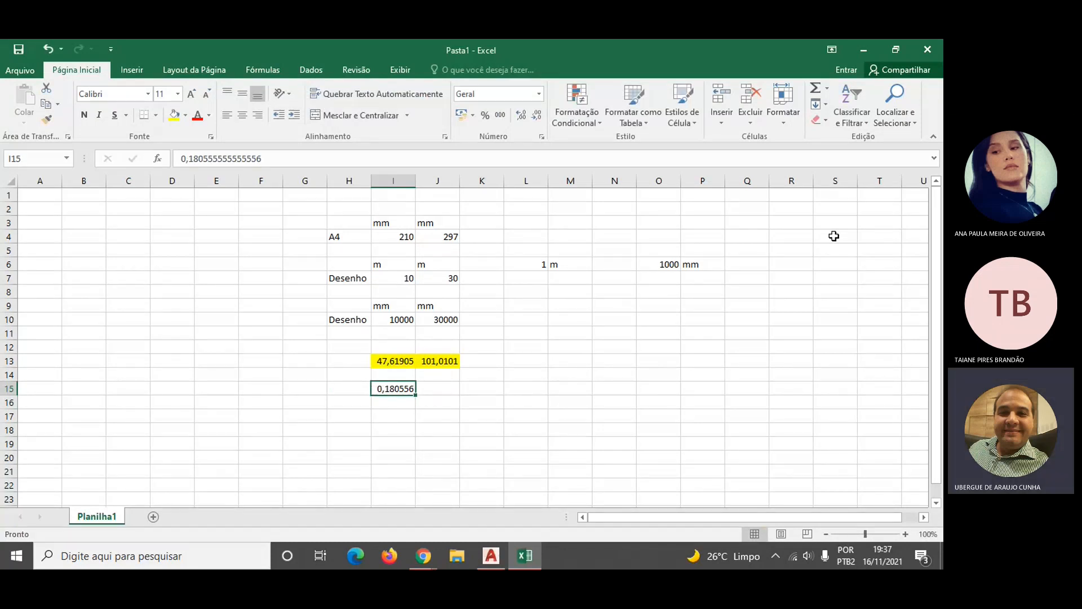
- Enter the scale in I15 as text with a leading accent, ´1:200, and swap the accent for an underscore
type("´1:200")
key("Return")
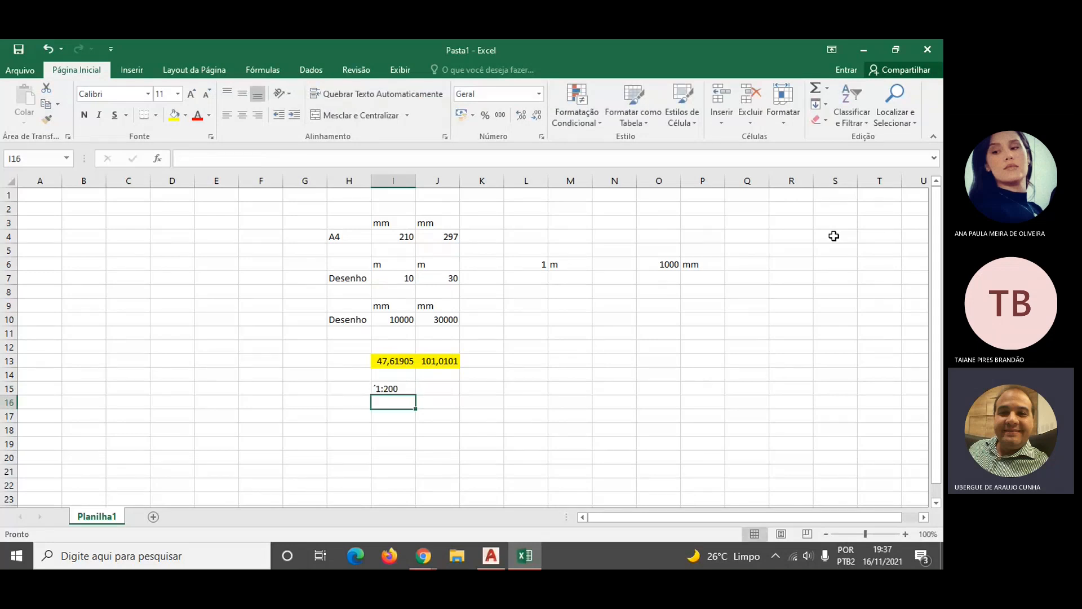
key("Up")
key("F2")
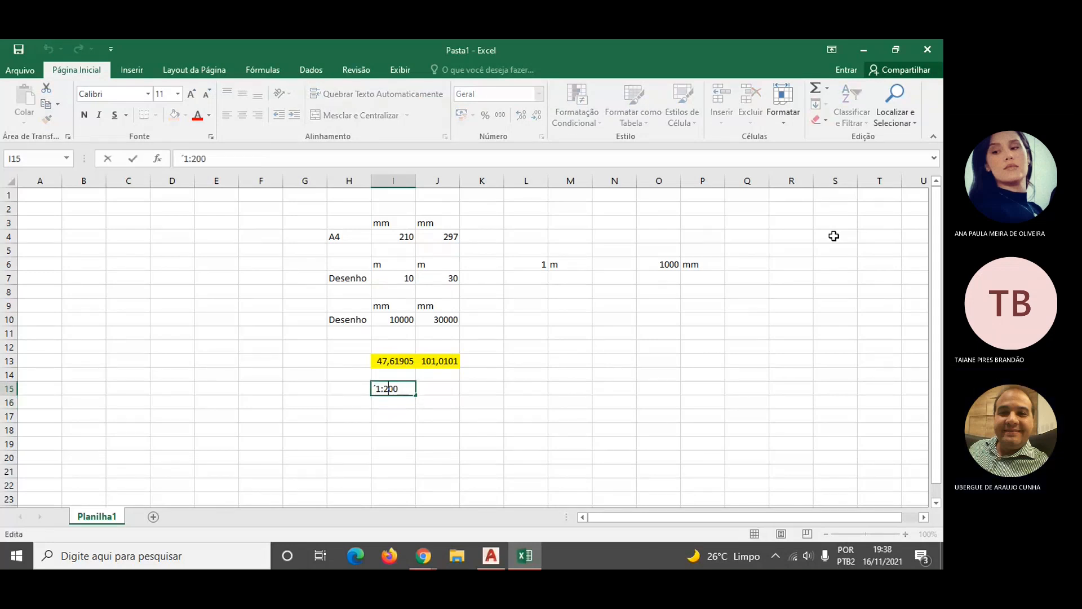
key("Delete")
type("_")
key("Return")
- Replace the leading underscore in I15 with a period so it reads .1:200, and centre the cell
key("F2")
key("Left")
key("Left")
key("Left")
key("Left")
key("Left")
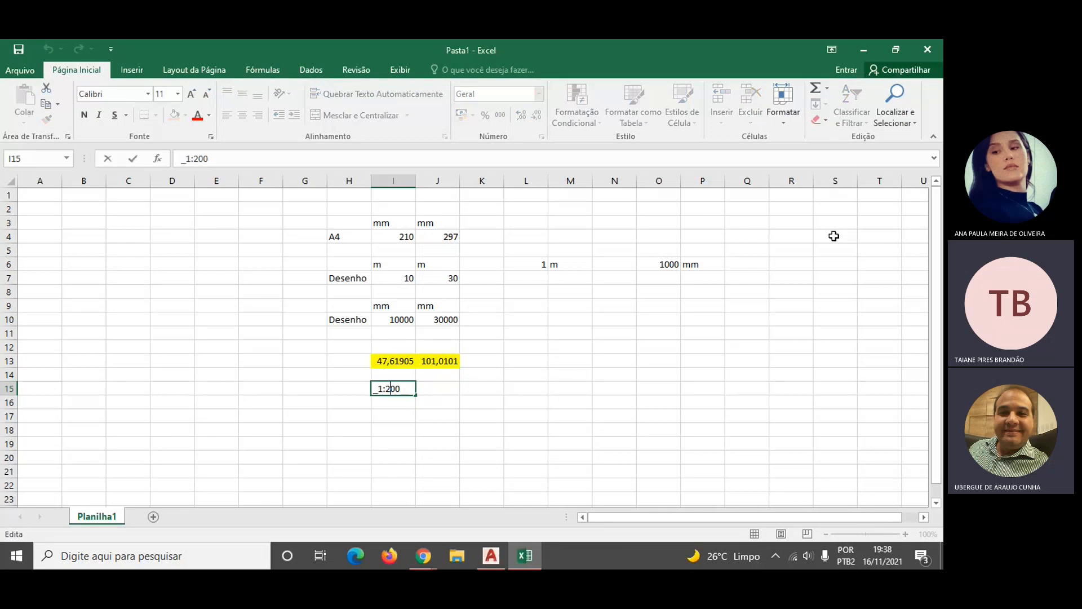
key("BackSpace")
type(".")
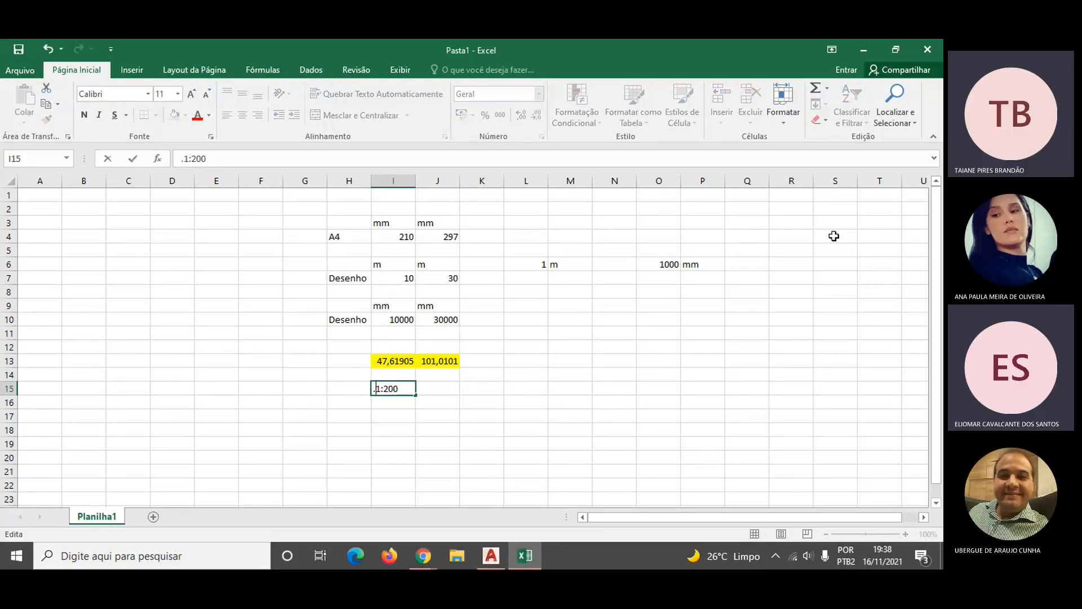
key("Return")
key("Up")
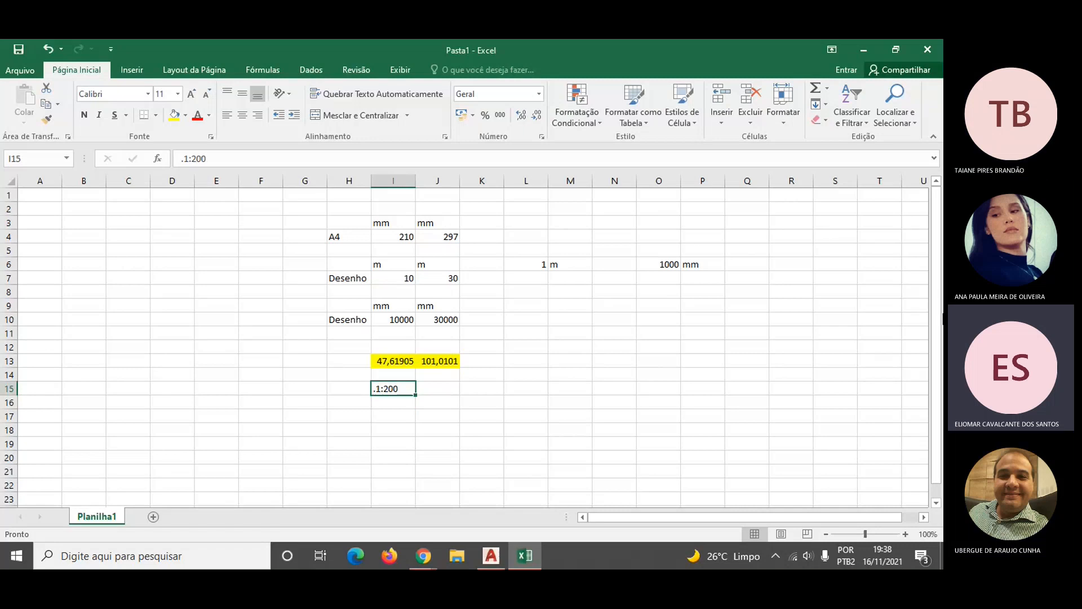
left_click(244, 115)
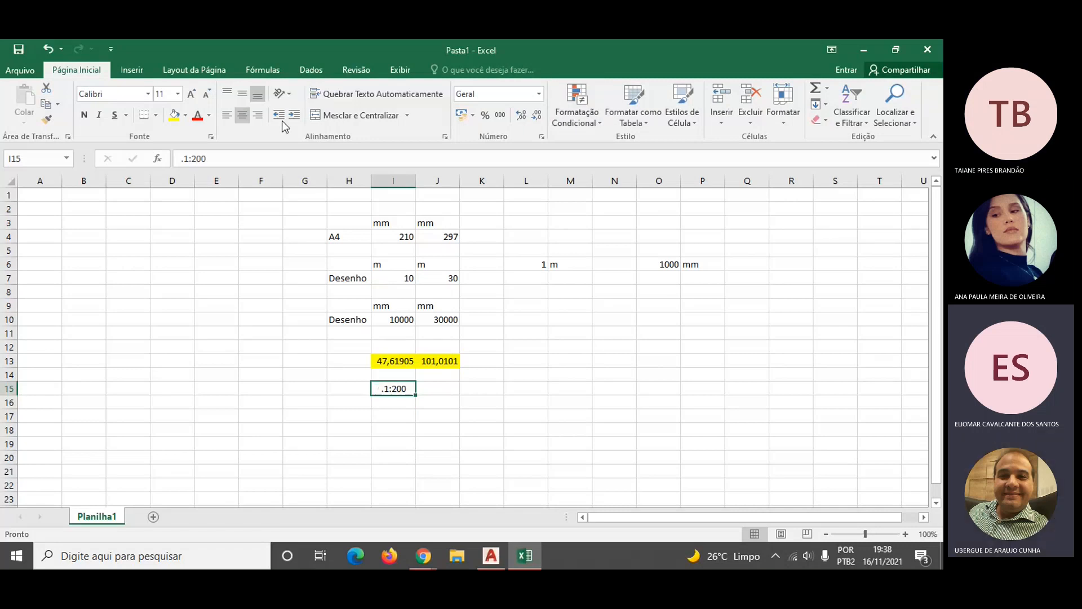
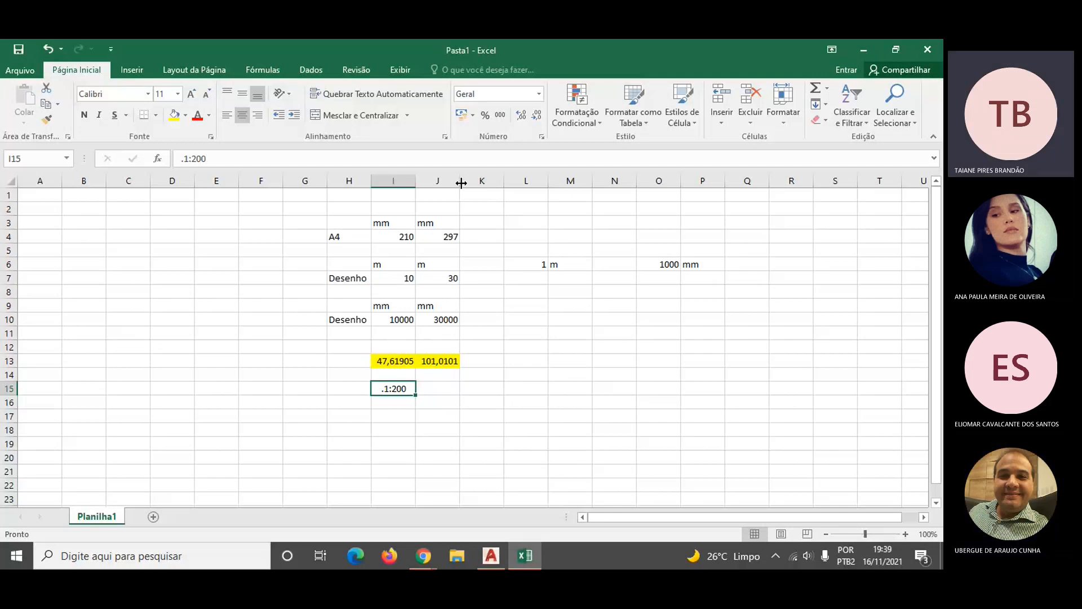
- Calculate the first scaled drawing dimension in I17 with the formula =I10/200
key("Down")
key("Down")
type("=")
key("Up")
key("Up")
key("Up")
key("Up")
key("Up")
key("Up")
key("Up")
type("/200")
key("Return")
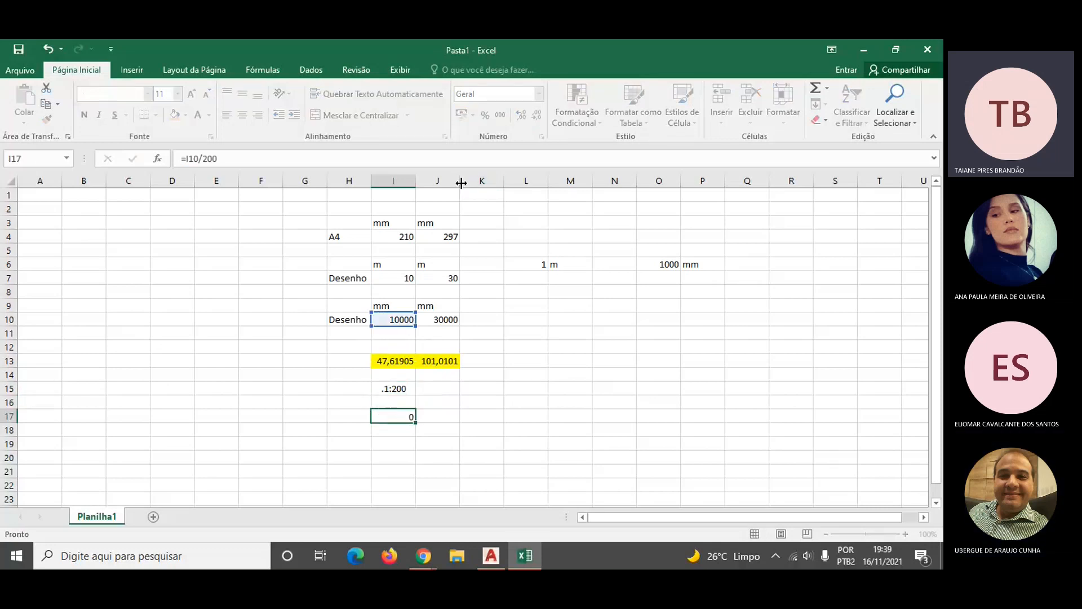
- Calculate the second scaled drawing dimension in J17 with the formula =J10/200
key("Right")
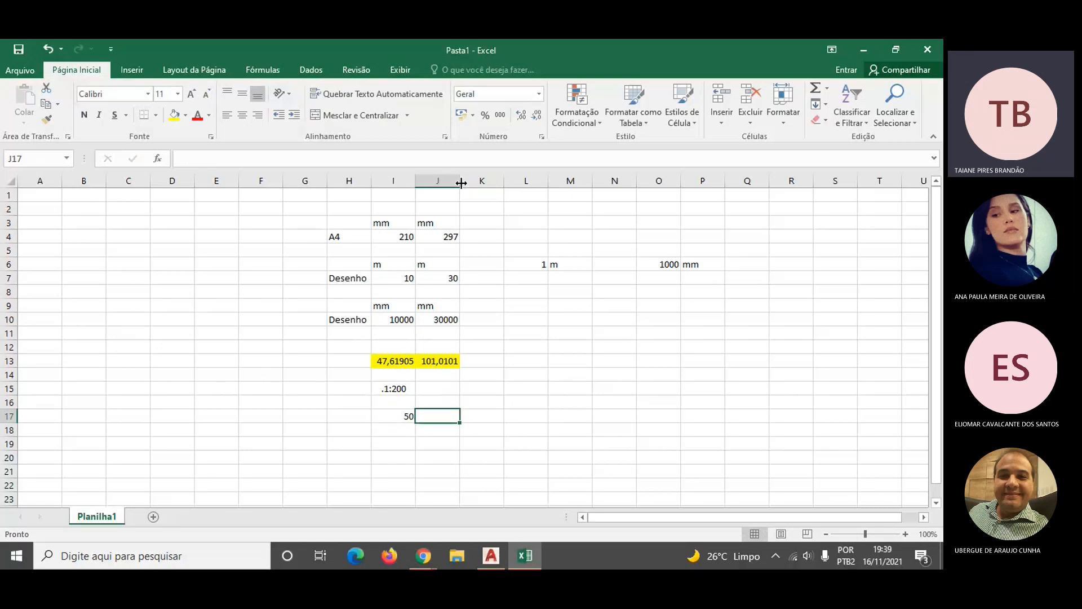
type("=")
key("Up")
key("Up")
key("Up")
key("Up")
key("Up")
key("Up")
key("Up")
type("/2")
key("Return")
- Centre the two scaled dimensions in I17:J17
key("Up")
key("Left")
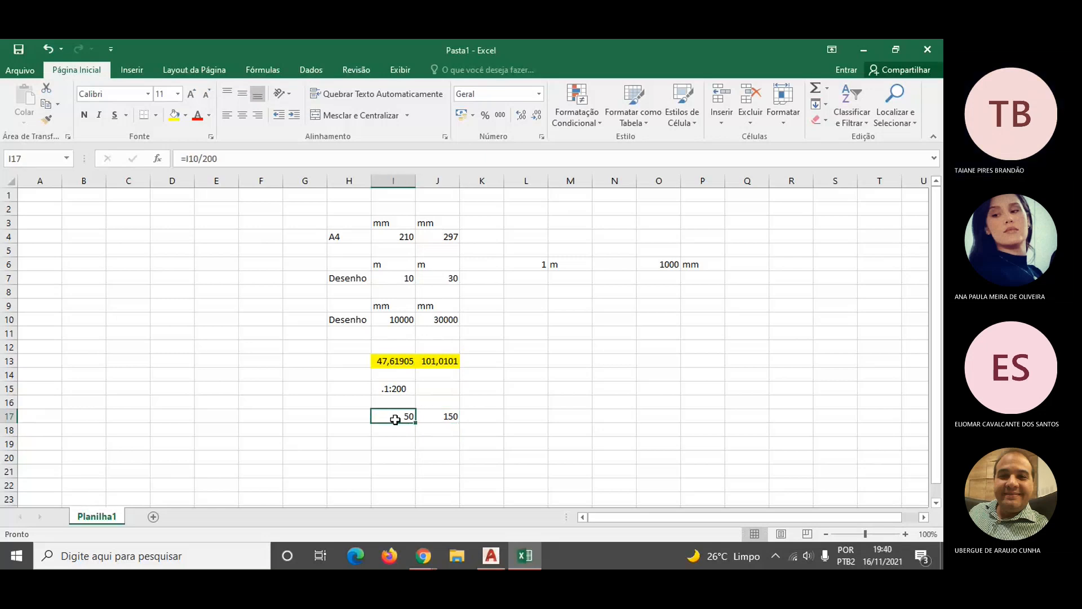
left_click_drag(394, 420, 439, 422)
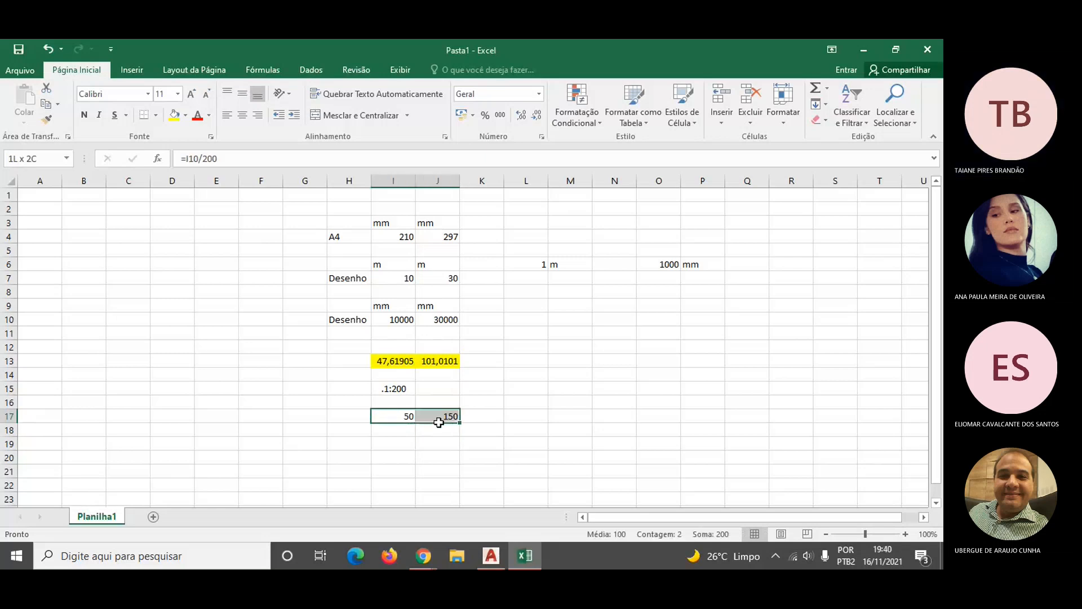
left_click(243, 115)
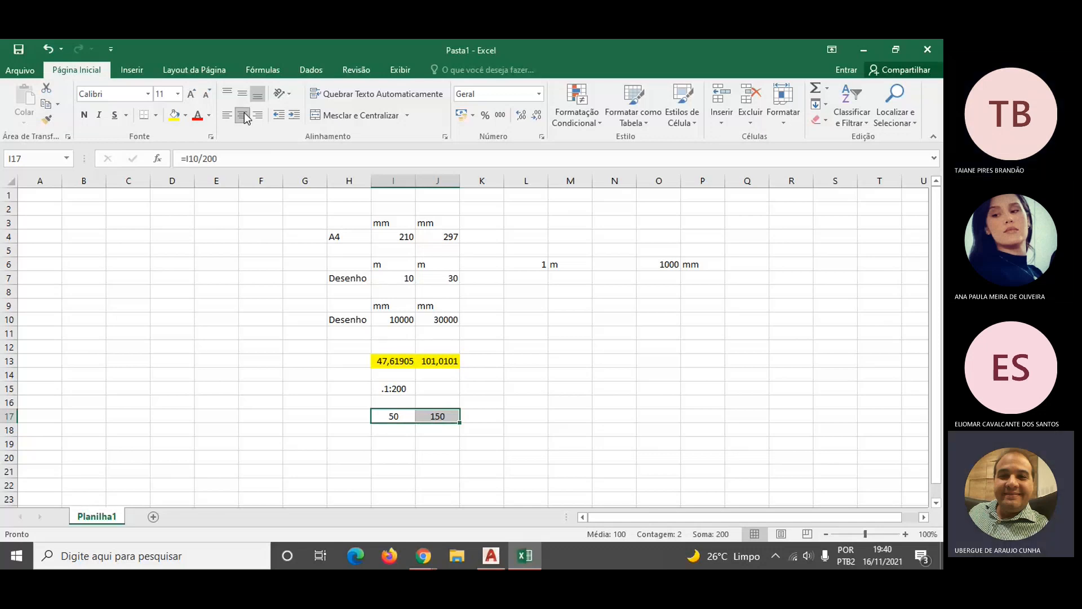
- Compare the scale noted in I15 with the scaled dimensions in I17 and J17
key("shift+Left")
key("Up")
key("Up")
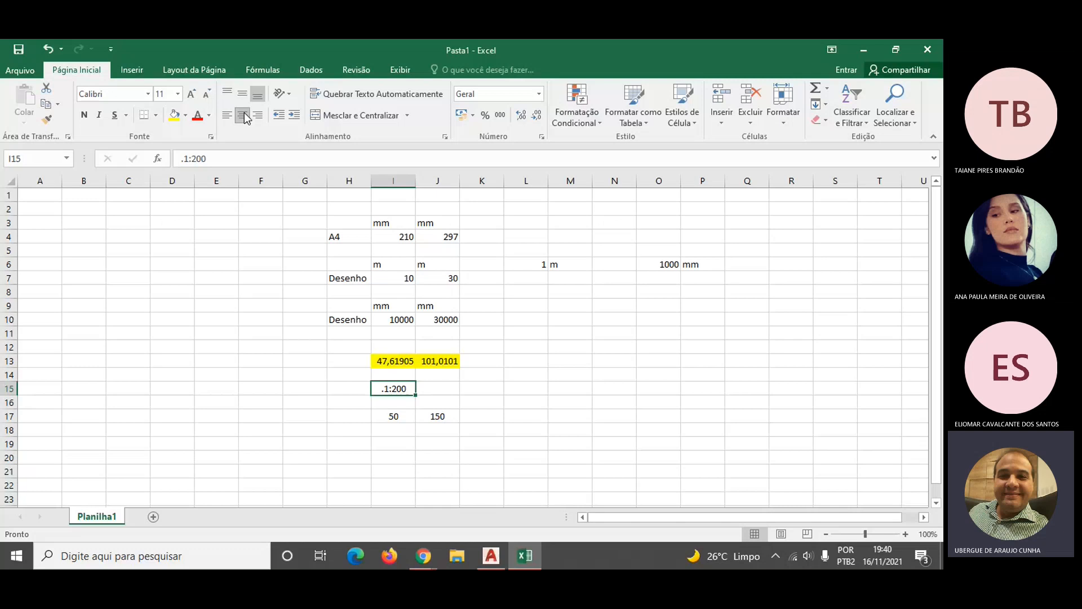
key("Down")
key("Down")
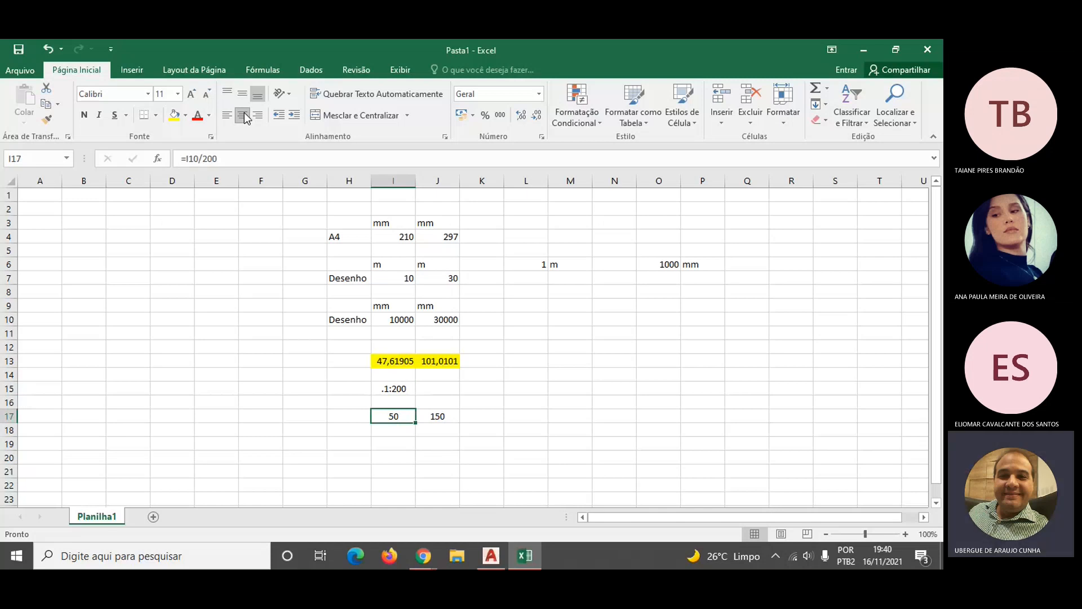
key("Right")
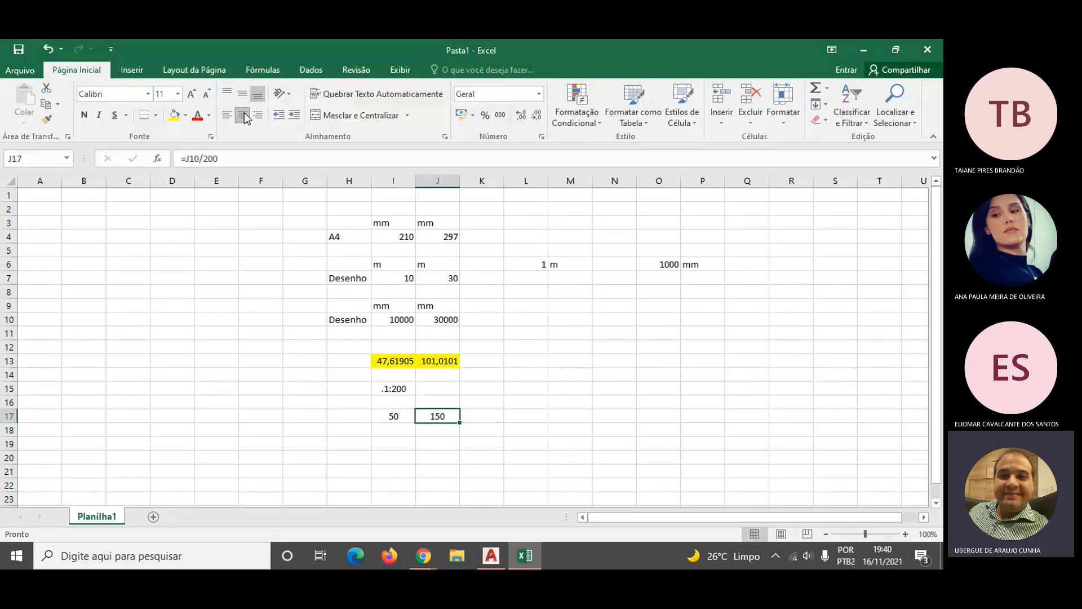
- Check the Teams meeting window and return to the Excel workbook
key("alt+Tab")
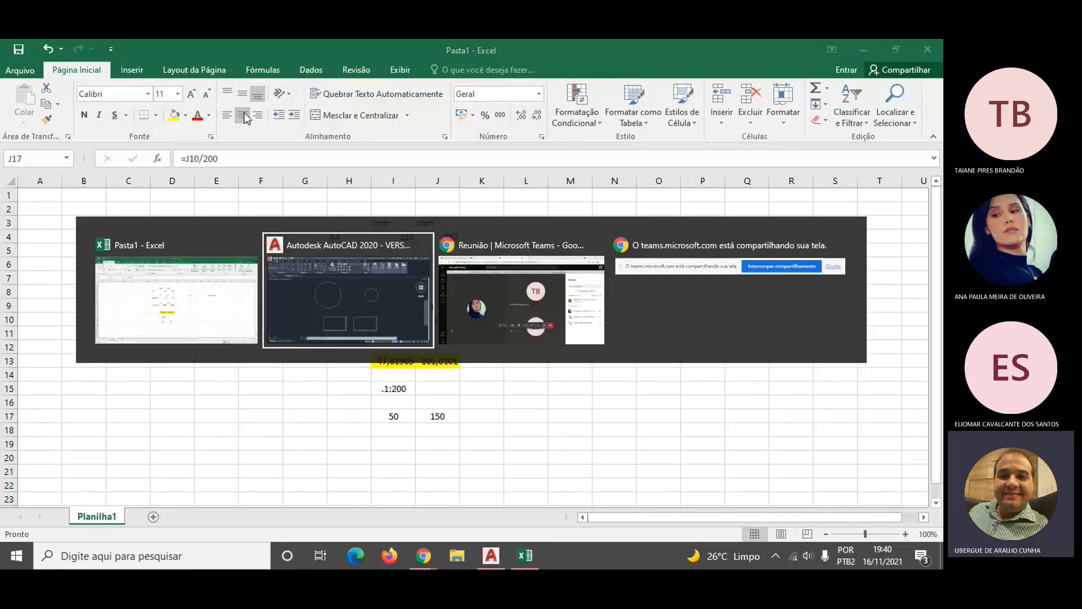
key("Tab")
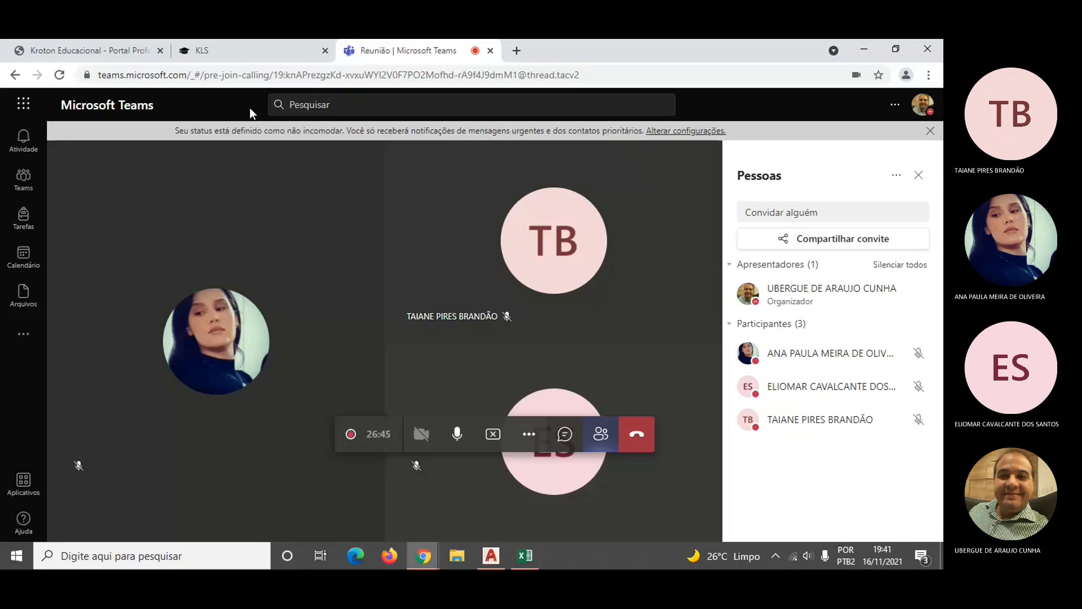
key("alt+Tab")
key("alt+Tab")
key("Tab")
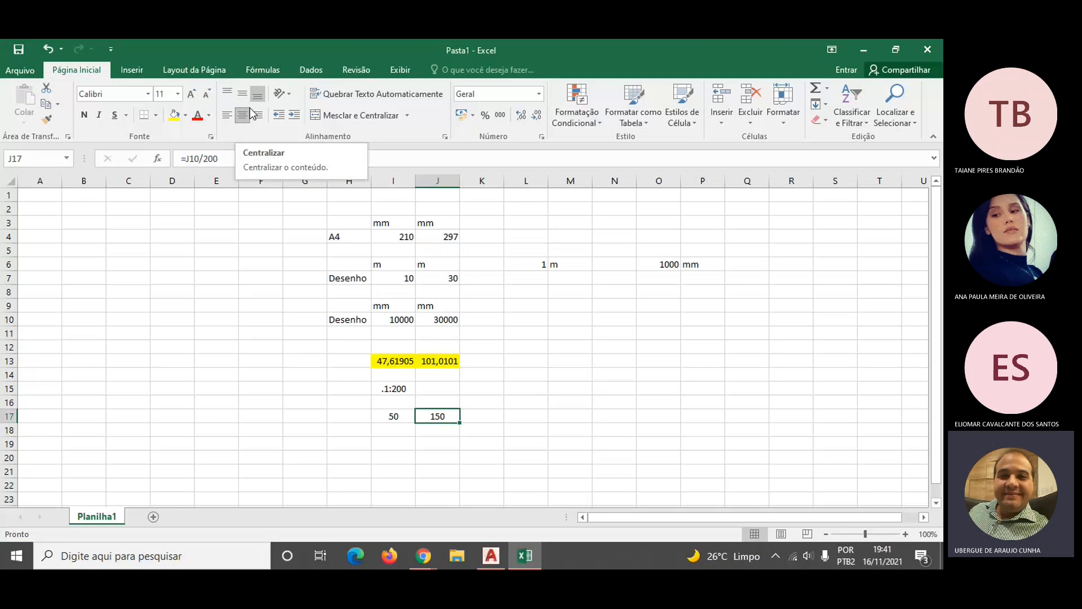
- Note the A4 sheet limits below the scaled dimensions, entering <297 in J18 and <210 in I18
key("Return")
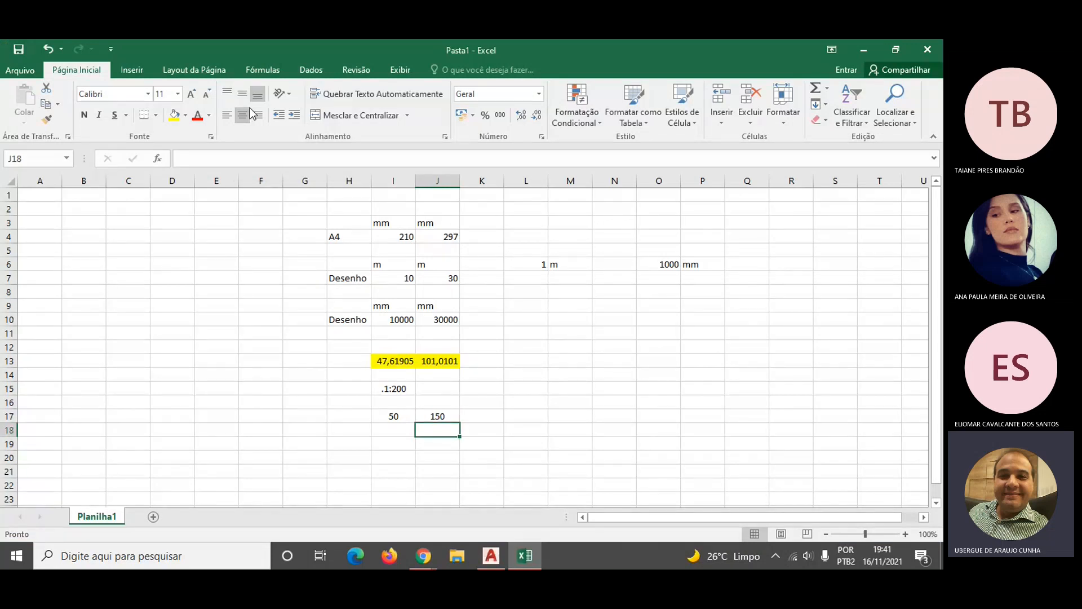
type("<297")
key("Return")
key("Up")
key("Left")
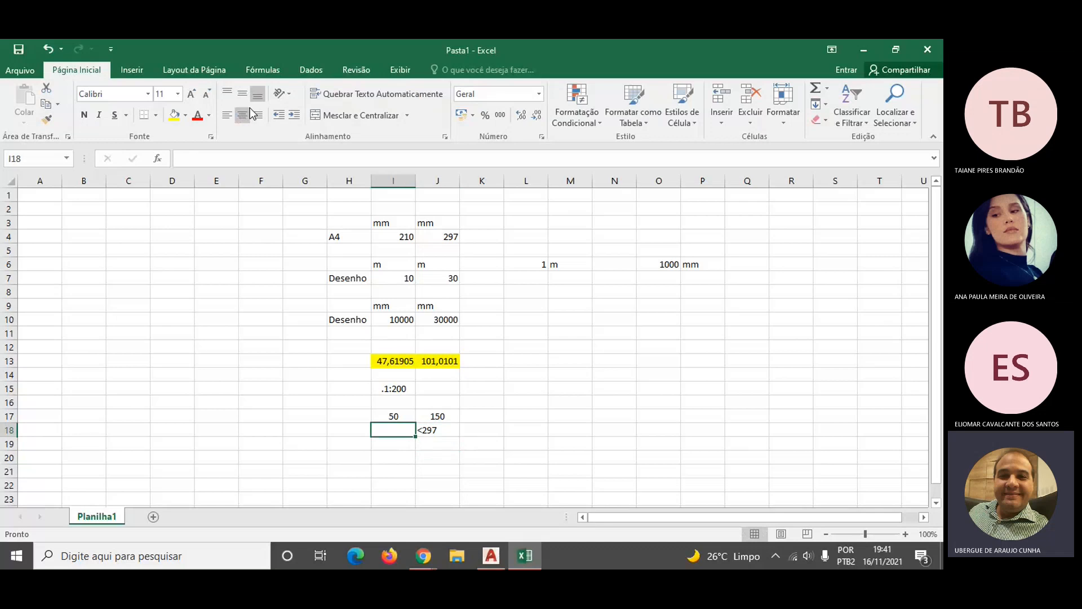
type("<210")
key("Return")
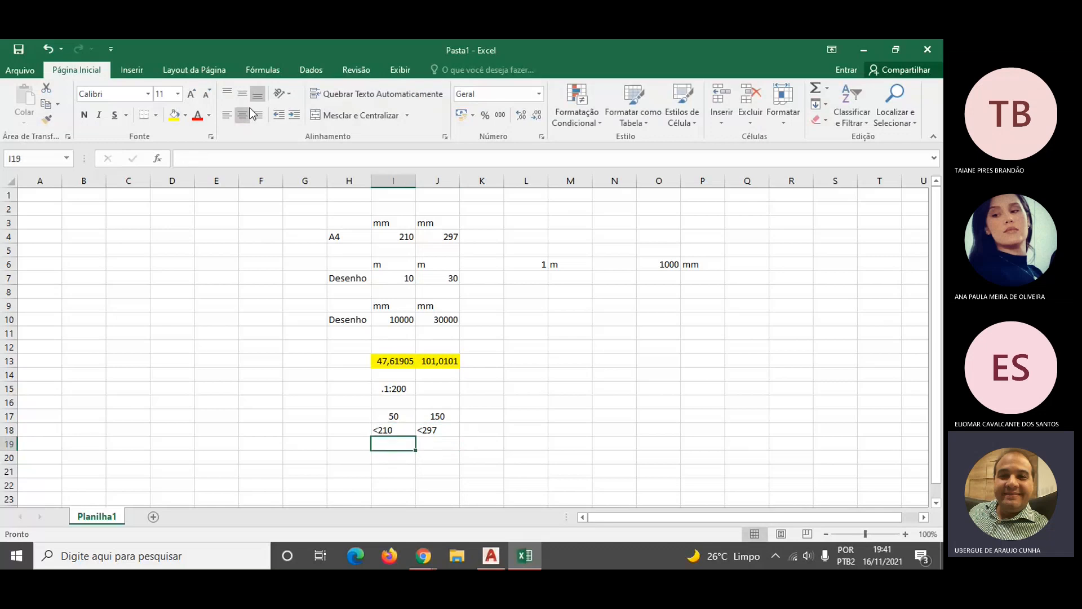
- Centre the sheet limit notes in I18:J18
key("Up")
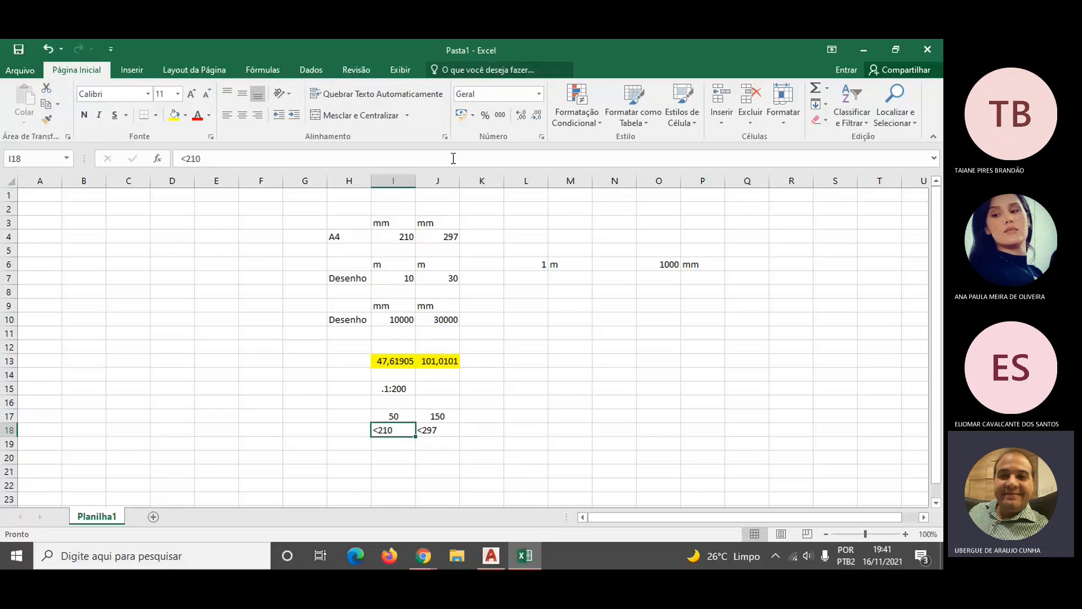
left_click_drag(388, 430, 446, 429)
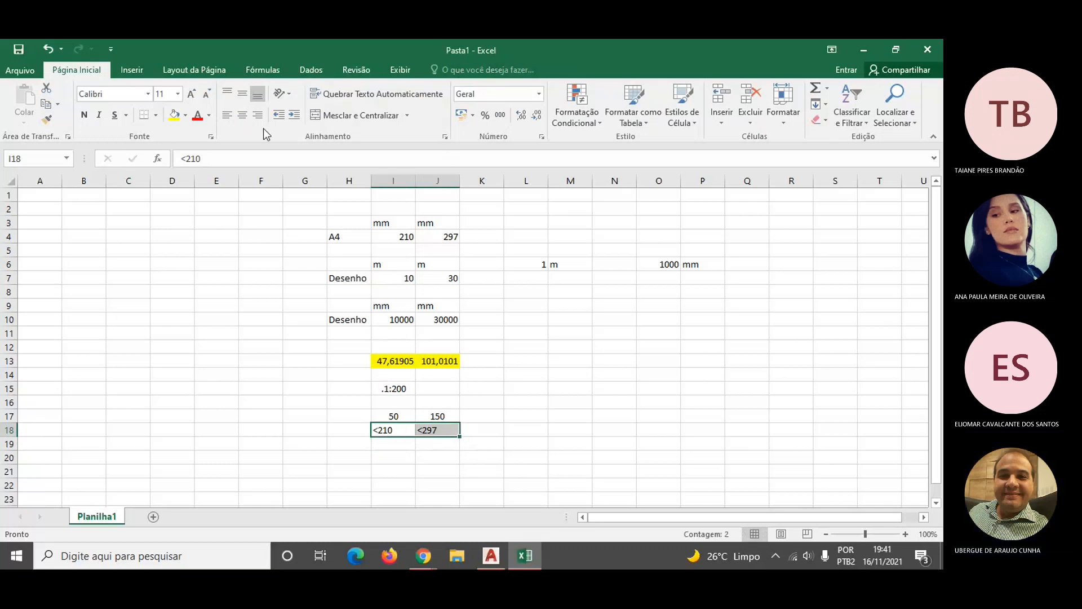
left_click(243, 117)
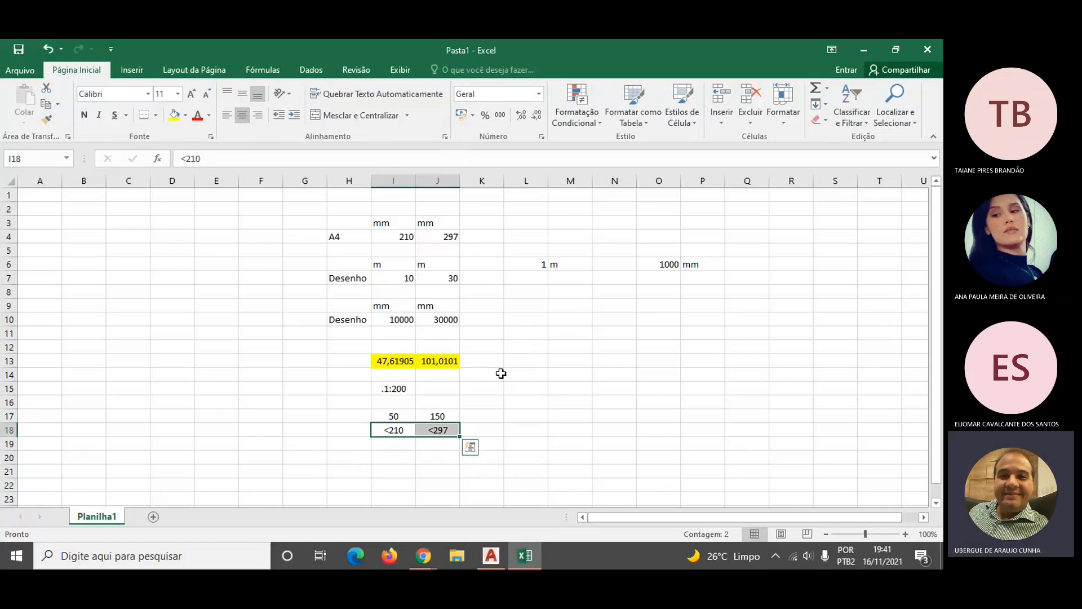
- List the paper formats A0, A1 and A2 in cells L11 to L13
left_click(522, 336)
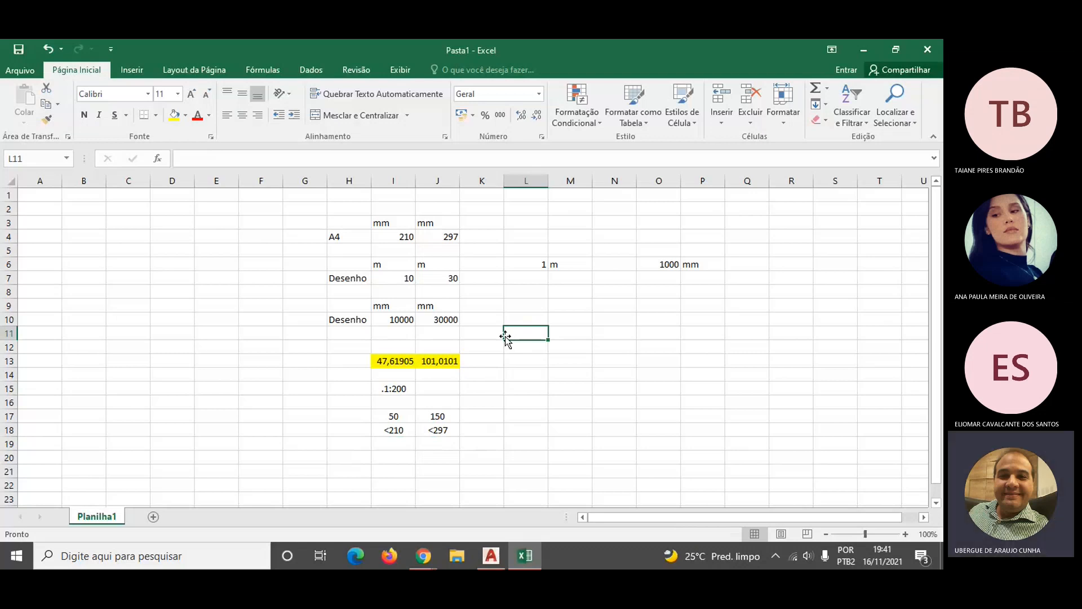
type("A0")
key("Return")
type("A0")
key("BackSpace")
type("1")
key("Return")
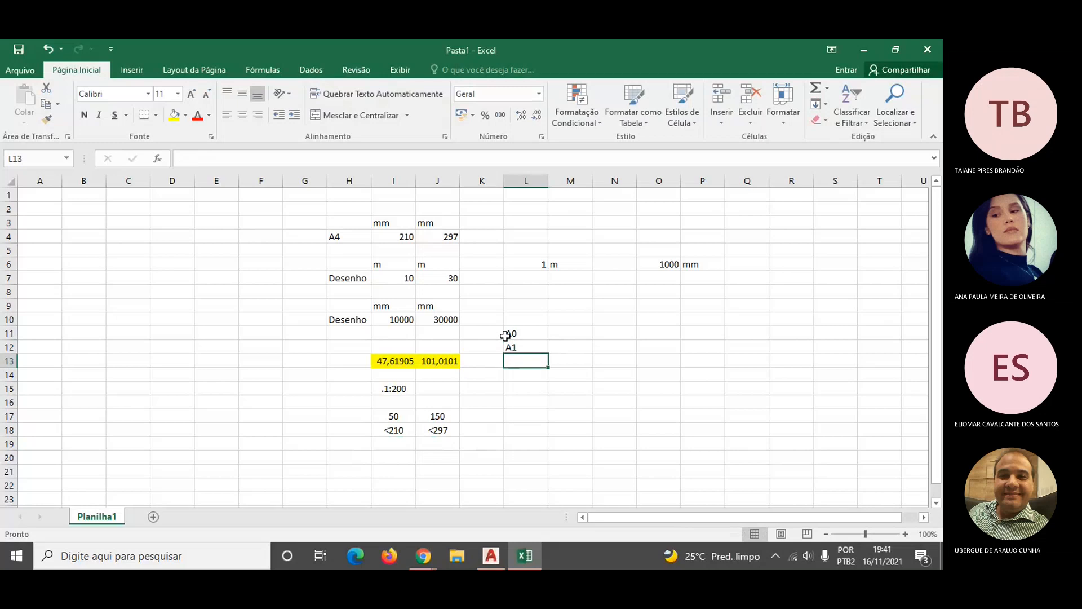
type("A2")
key("Return")
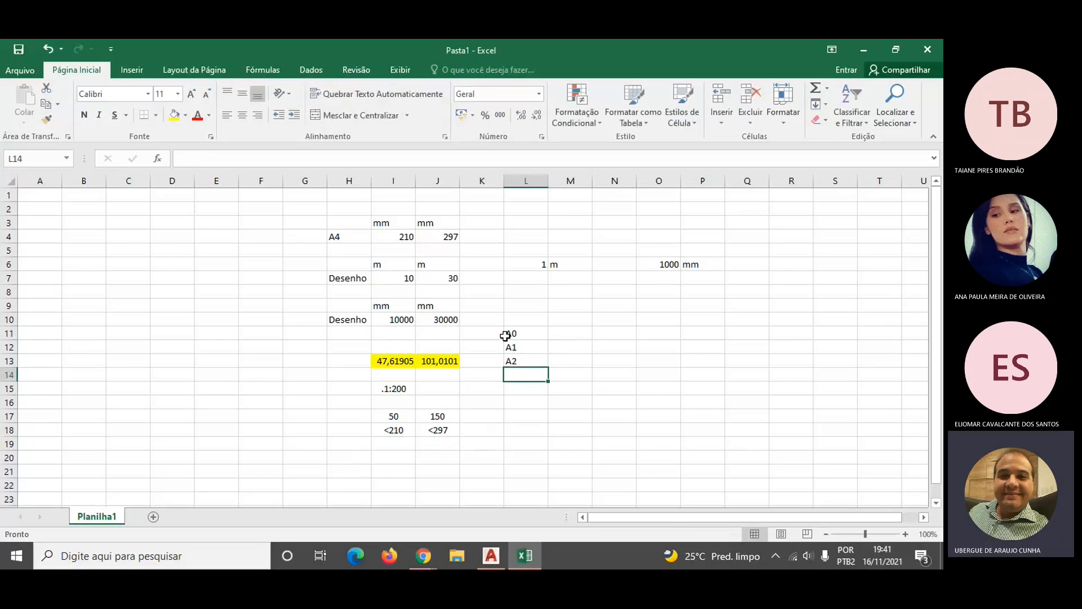
- Format the paper format list in L11:L13 with centred bold text and a light blue fill
left_click_drag(510, 334, 514, 362)
left_click(246, 116)
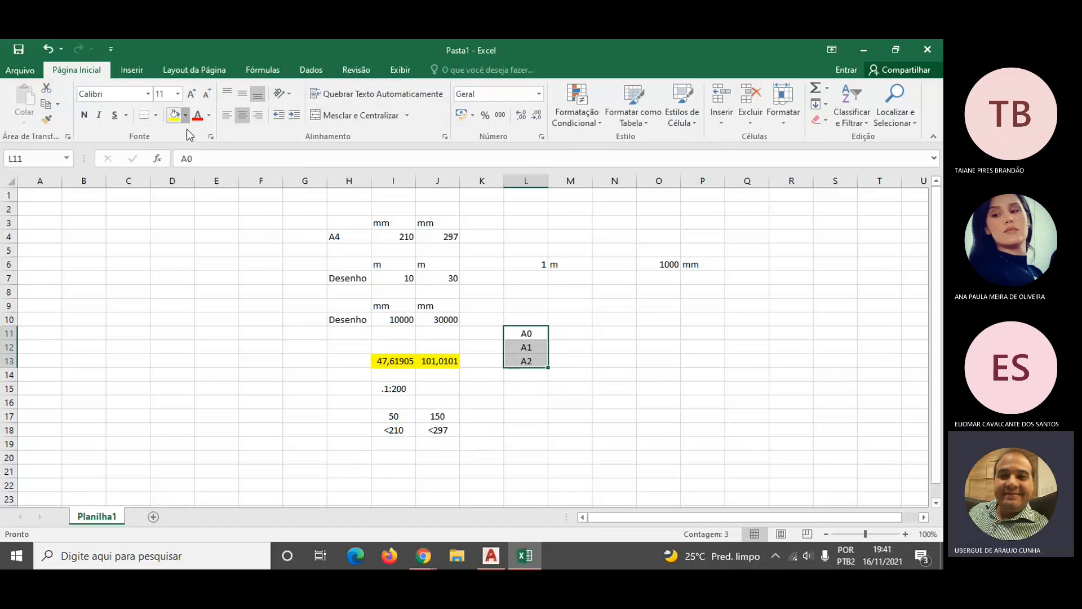
left_click(185, 115)
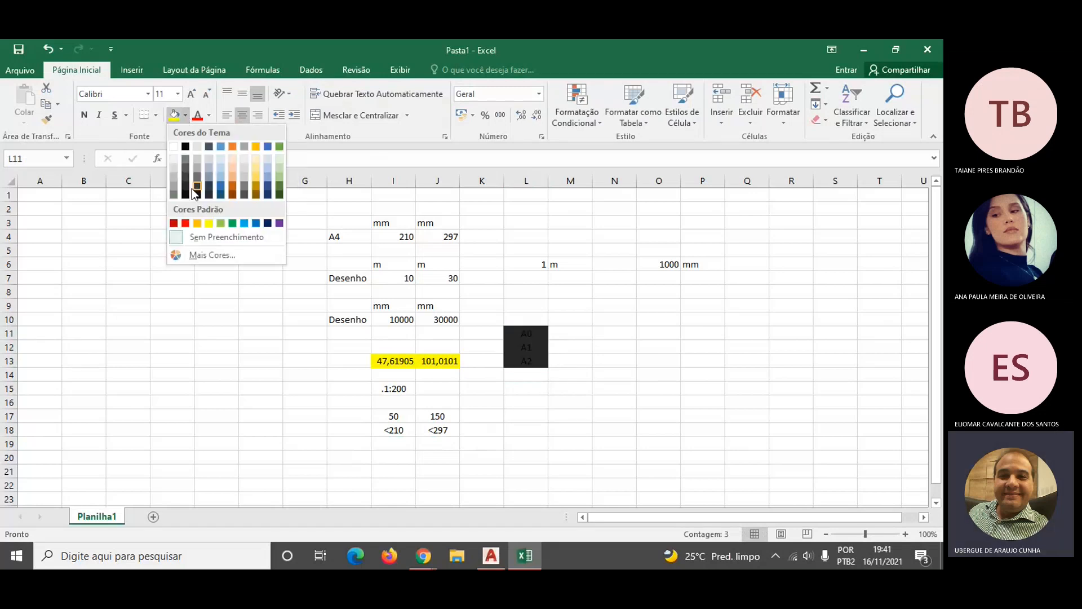
left_click(248, 225)
left_click(84, 115)
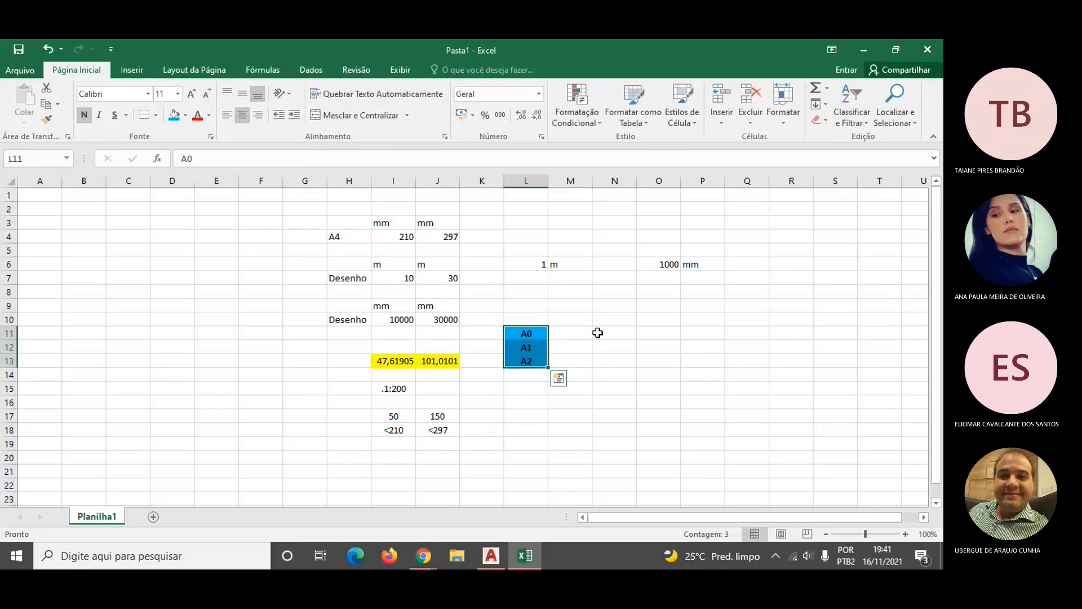
left_click(597, 333)
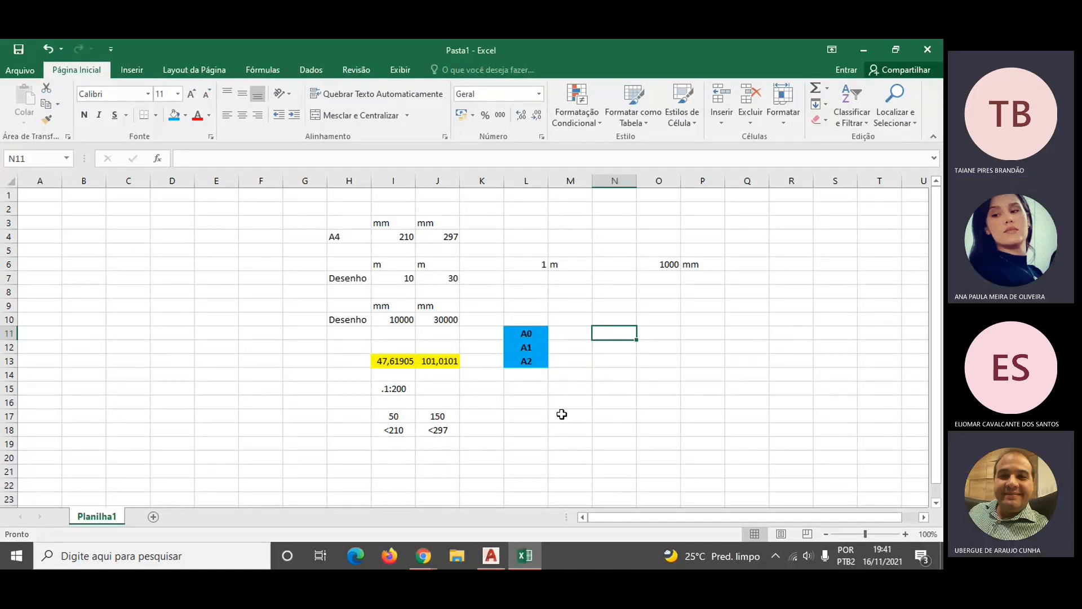
left_click_drag(535, 337, 528, 360)
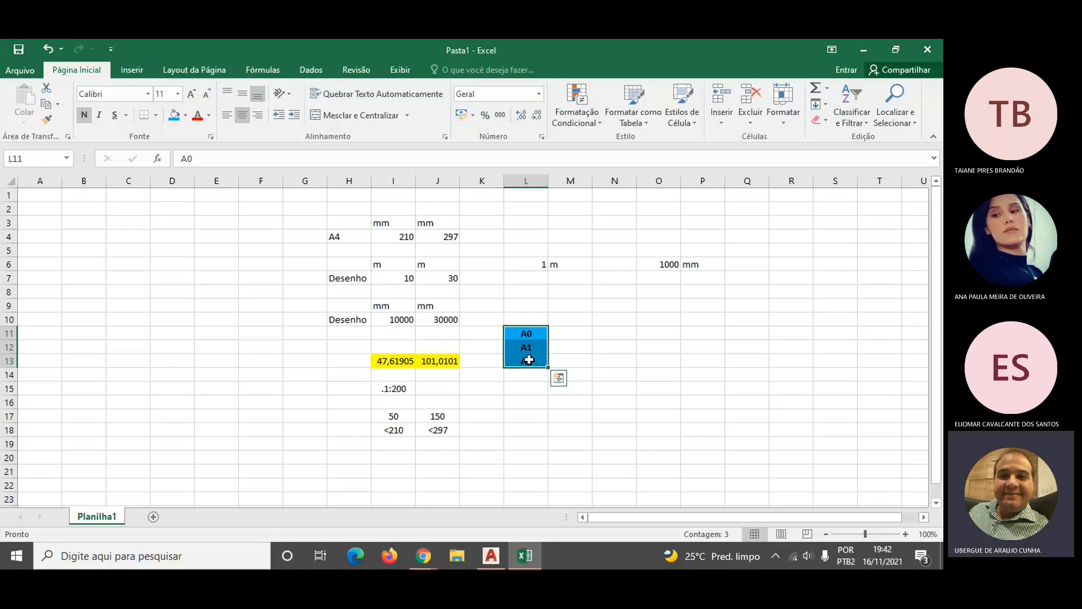
left_click(604, 336)
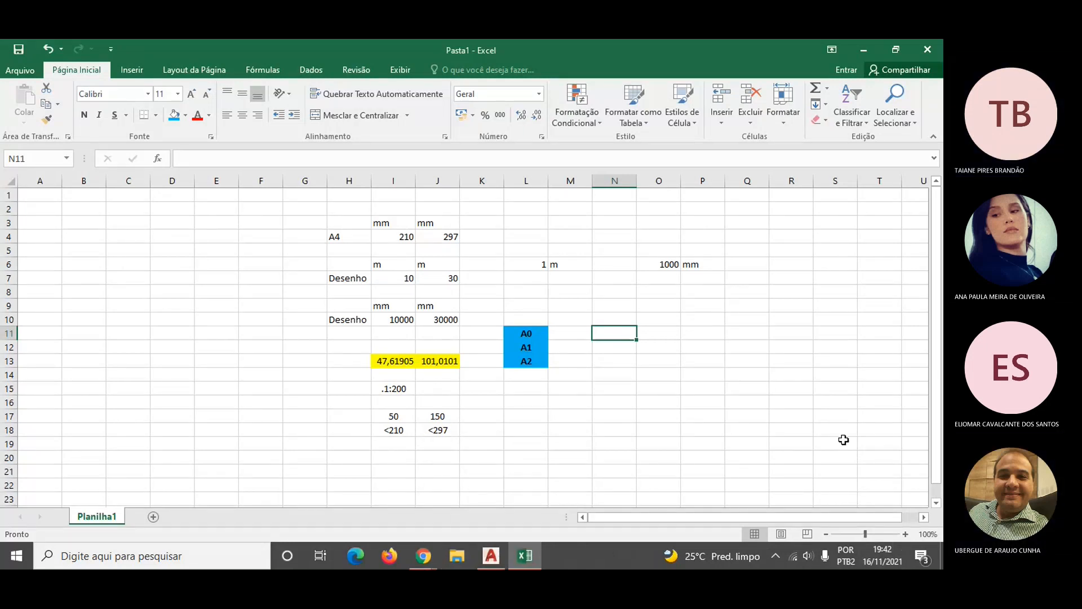
- Check the Teams meeting window and switch to the AutoCAD drawing Desenho1.dwg
key("alt+Tab")
key("alt+Tab")
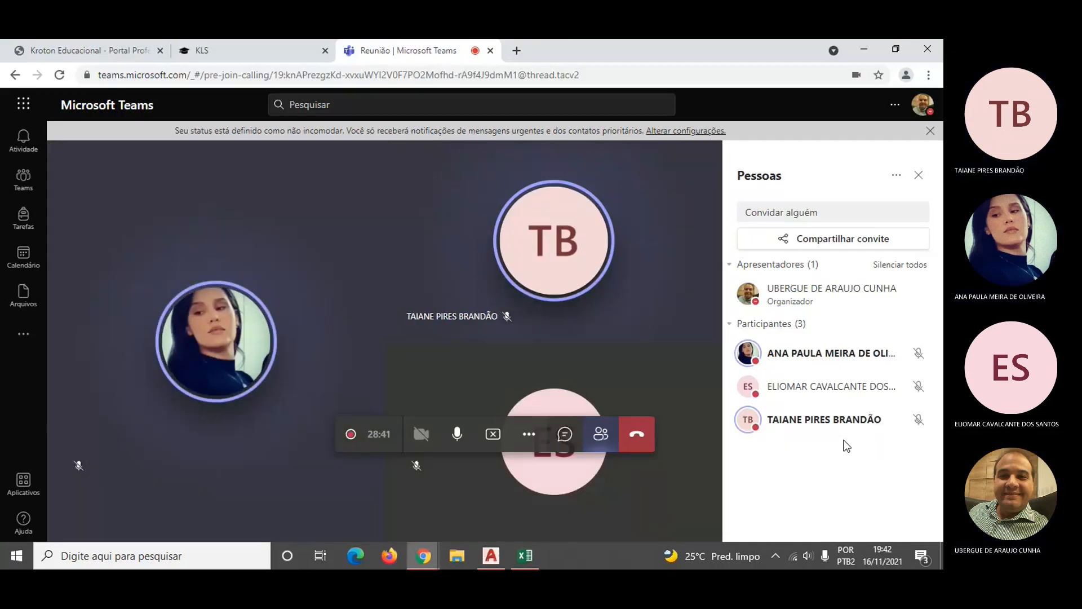
key("alt+Tab")
key("alt+Tab")
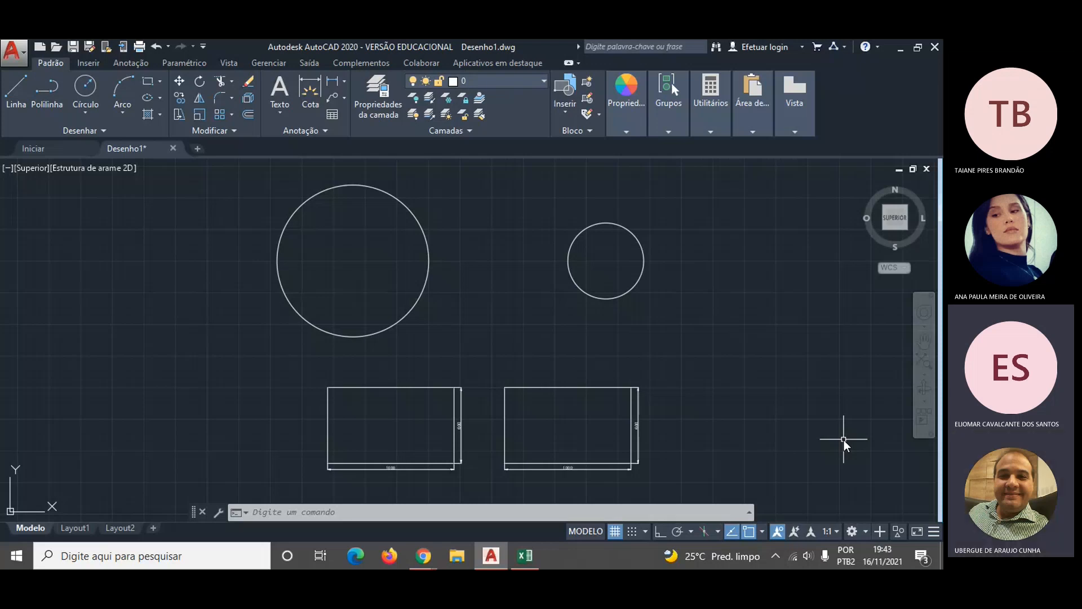
- Switch to the Pasta1 workbook in Excel and review the drawing dimensions in metres and millimetres
key("alt+Tab")
key("alt+Tab")
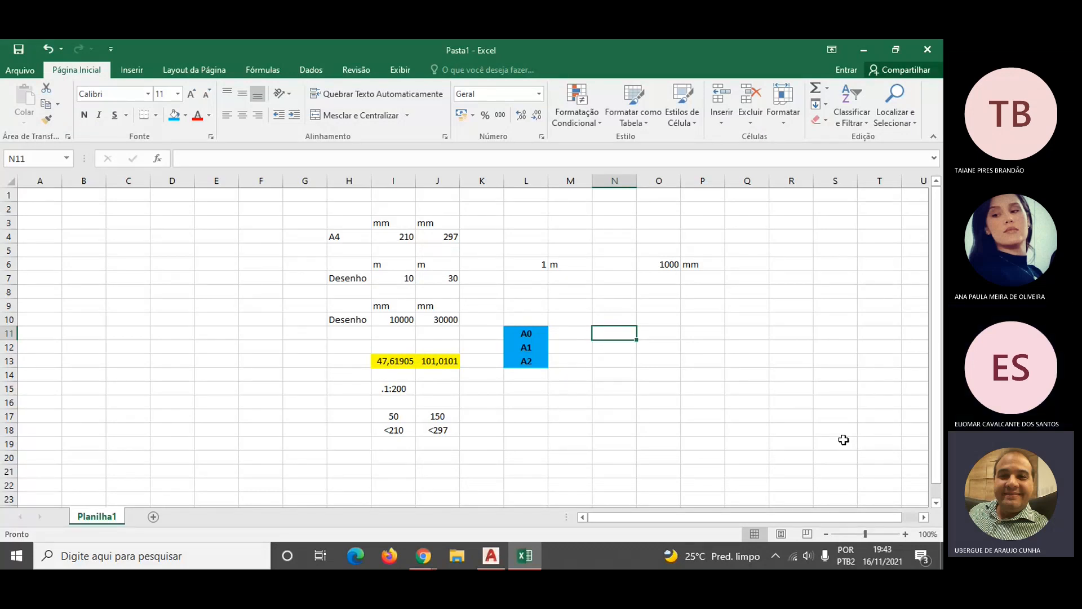
key("Up")
key("Left")
key("Left")
key("Left")
key("Left")
key("Left")
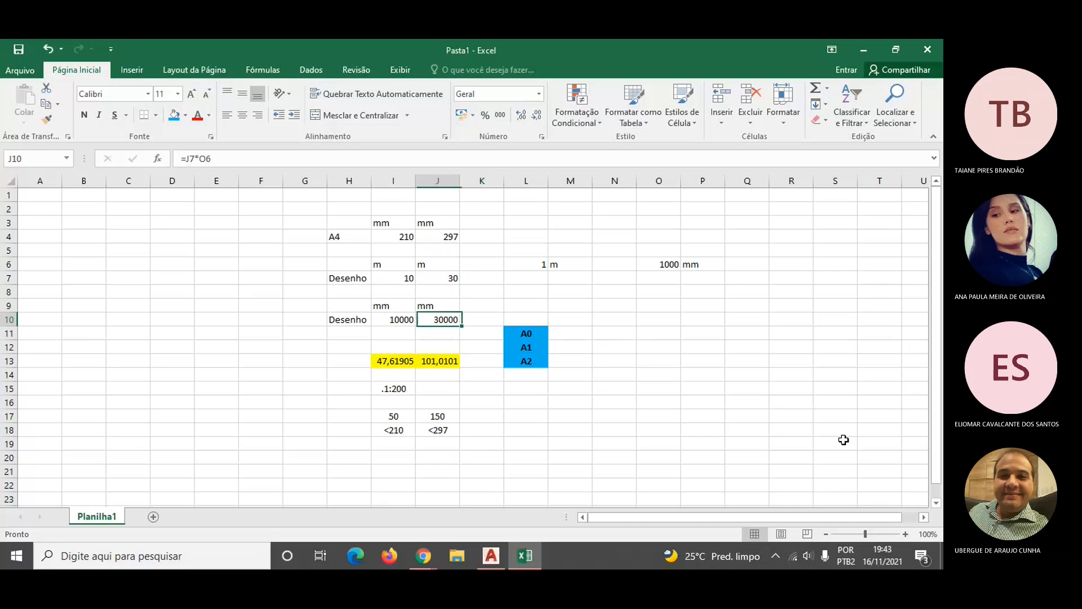
key("Right")
key("Left")
key("Up")
key("Up")
- Centre and bold the drawing's metre dimensions in H6:J7 and give them a light blue fill
left_click_drag(341, 263, 449, 280)
left_click(243, 116)
left_click(84, 115)
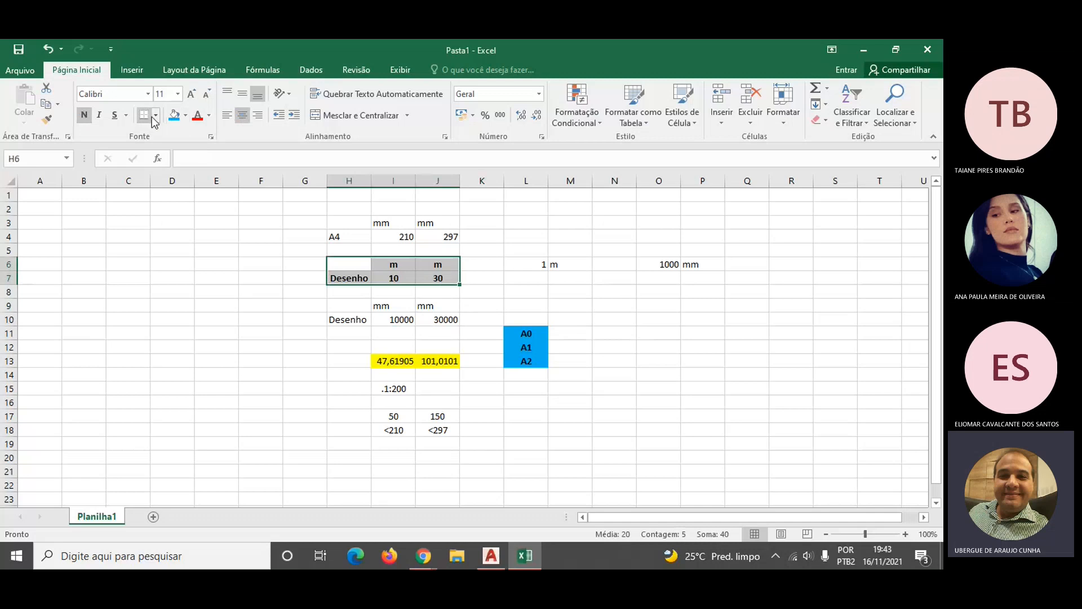
left_click(185, 116)
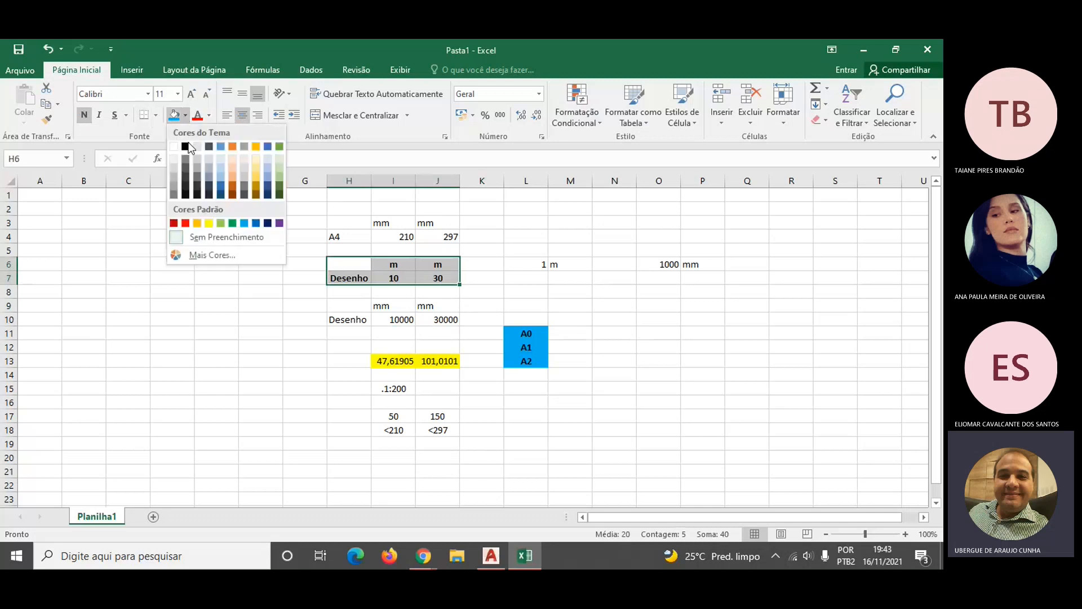
left_click(268, 165)
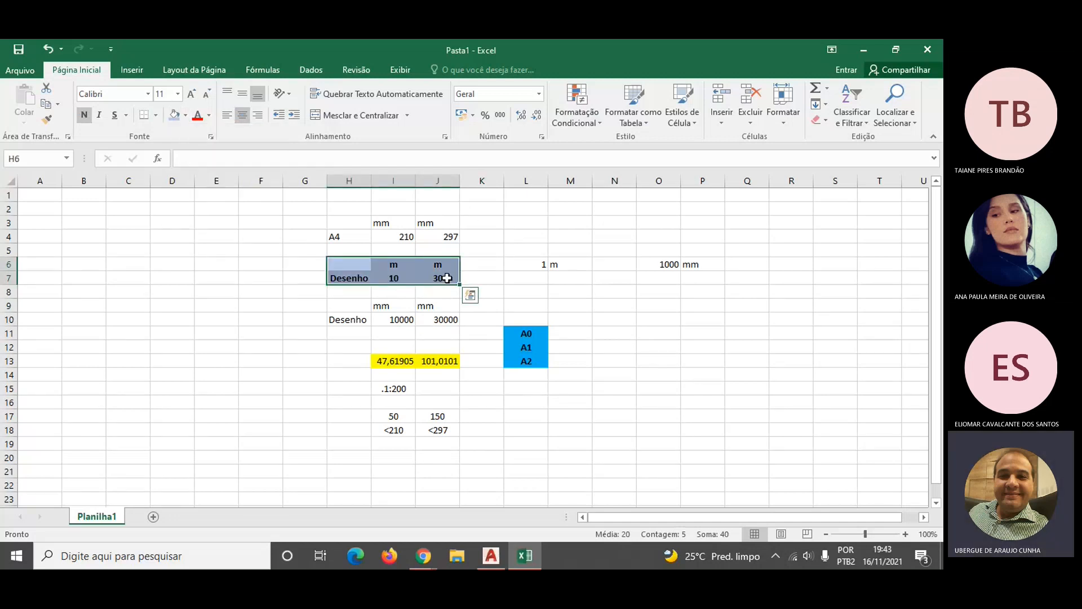
left_click(407, 276)
left_click(401, 266)
left_click(444, 278)
left_click(440, 263)
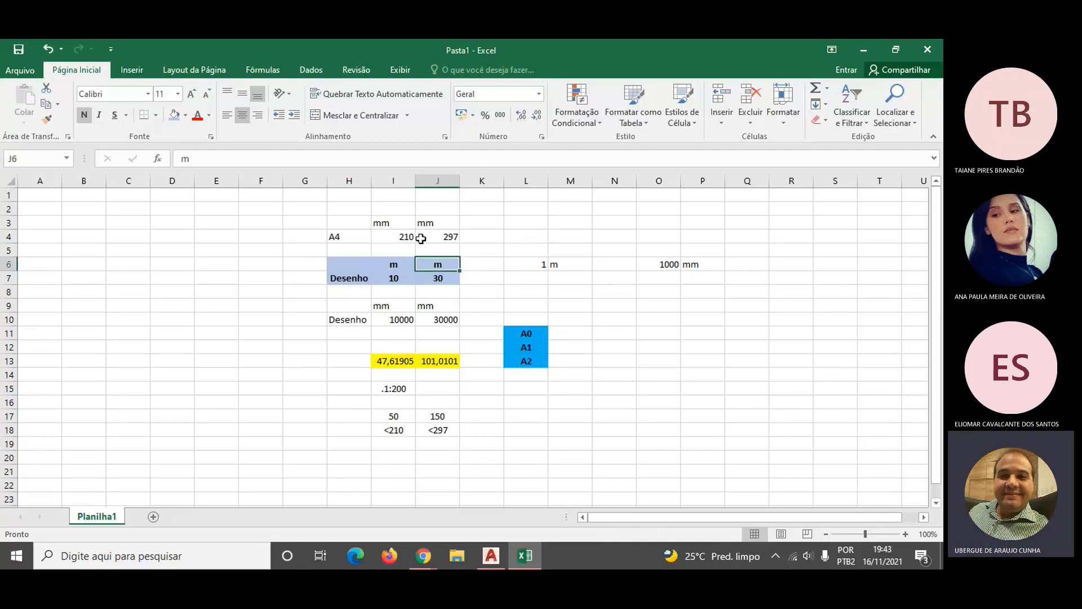
- Centre the A4 paper dimensions in H3:J4 and apply the same light blue fill
left_click_drag(350, 223, 441, 235)
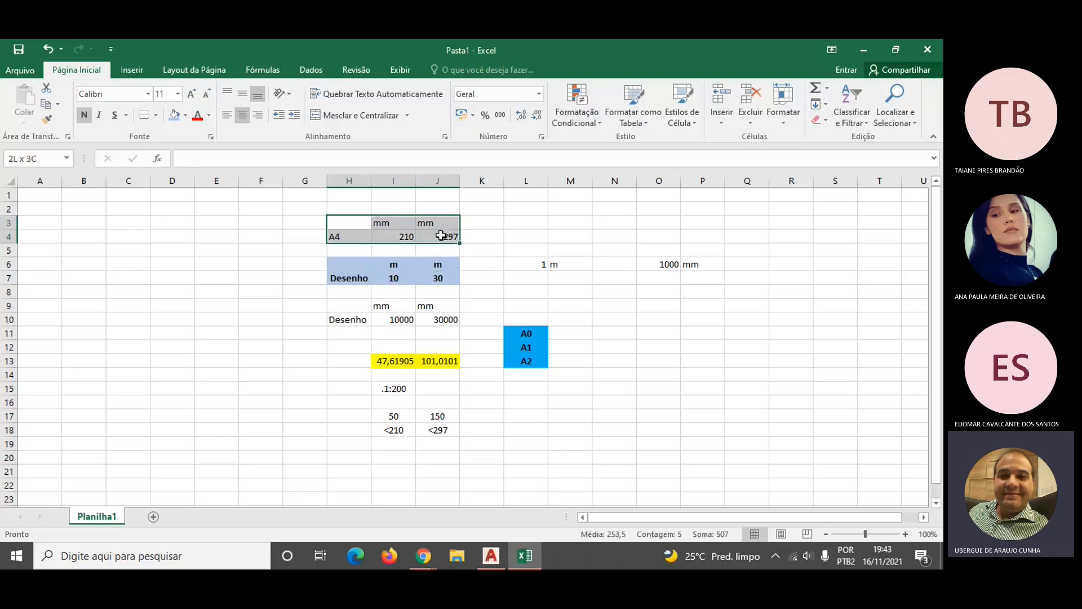
left_click(241, 115)
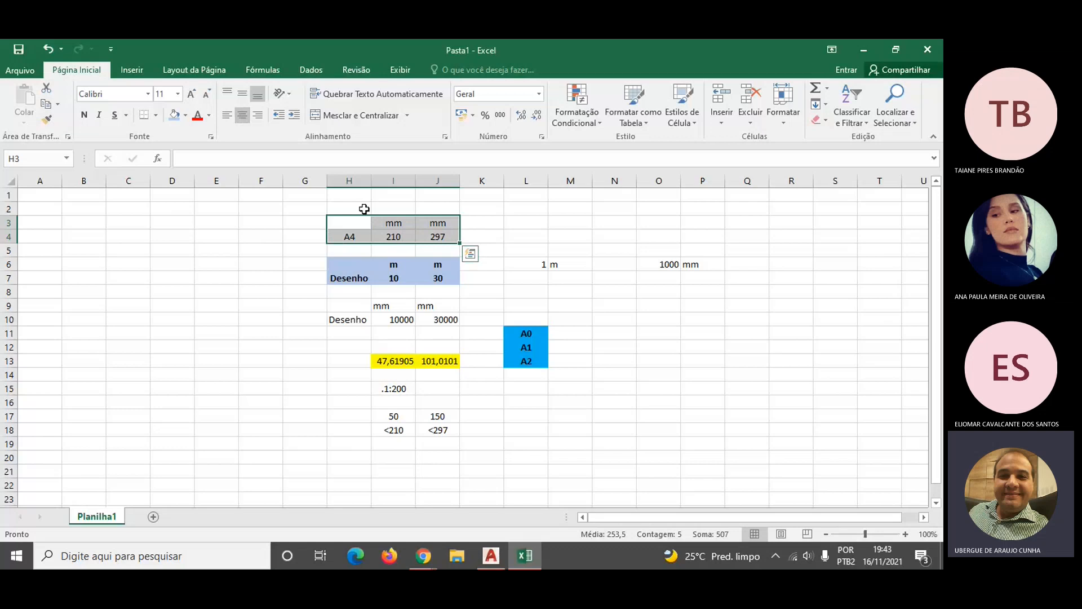
left_click(175, 114)
left_click(257, 277)
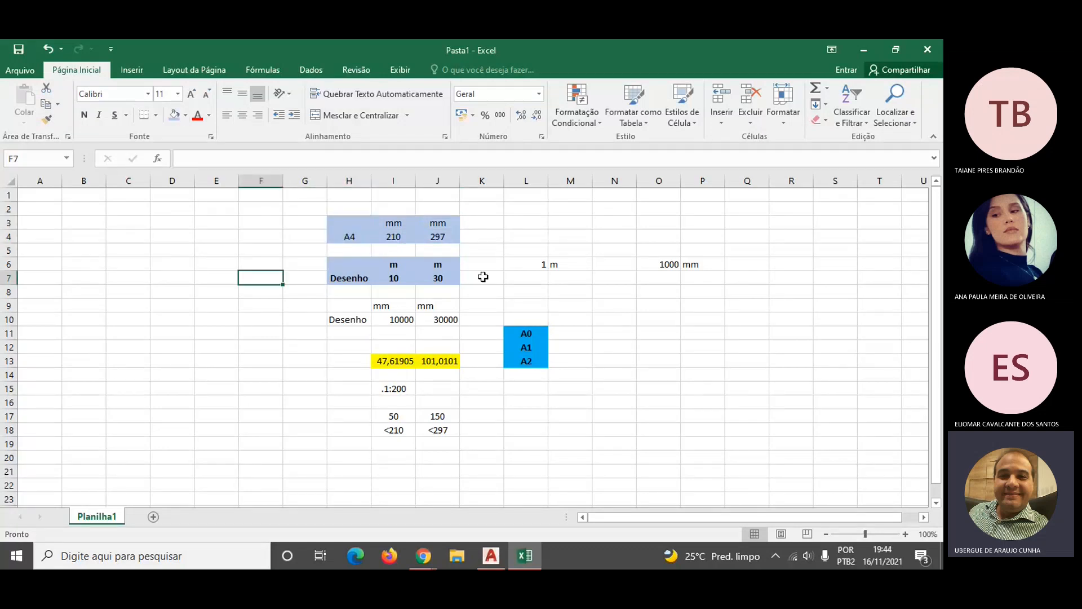
- Centre the drawing's millimetre dimensions in H9:J10 and apply the custom number format #.##0 to I10
left_click_drag(366, 304, 440, 317)
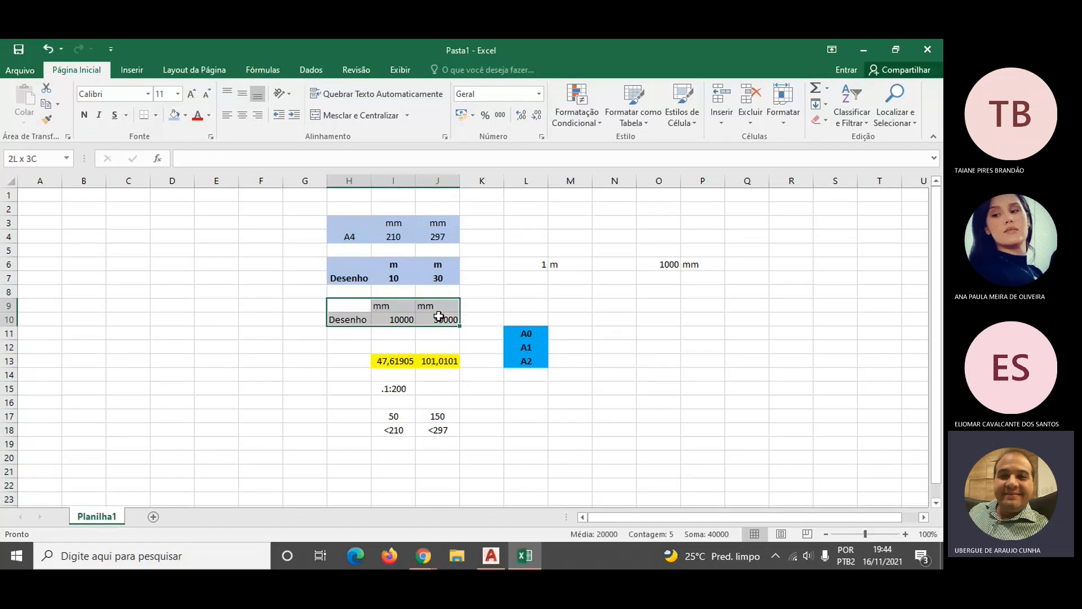
left_click(243, 117)
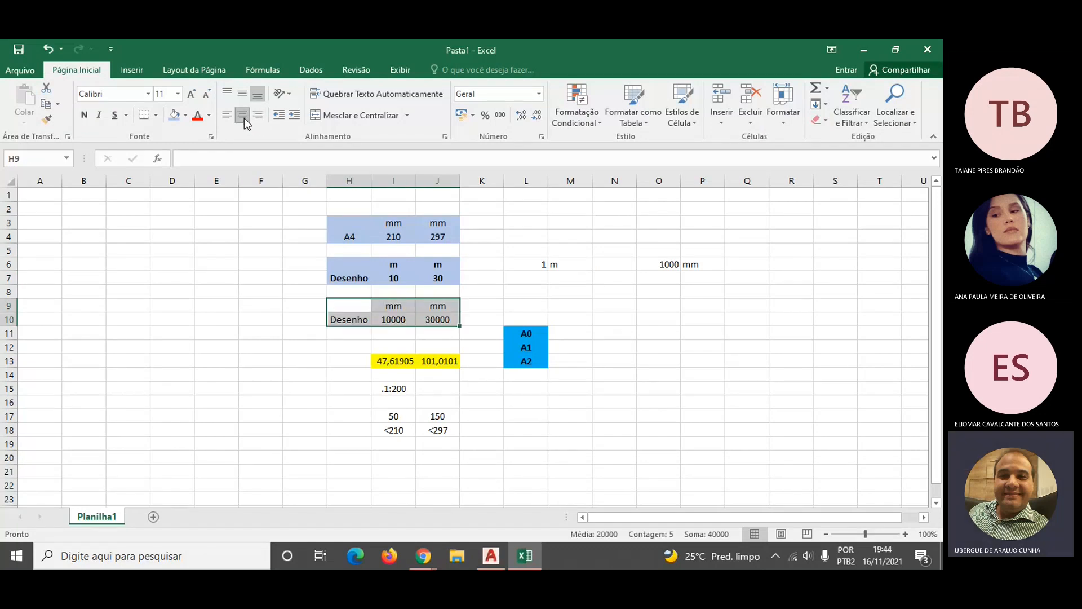
left_click(402, 320)
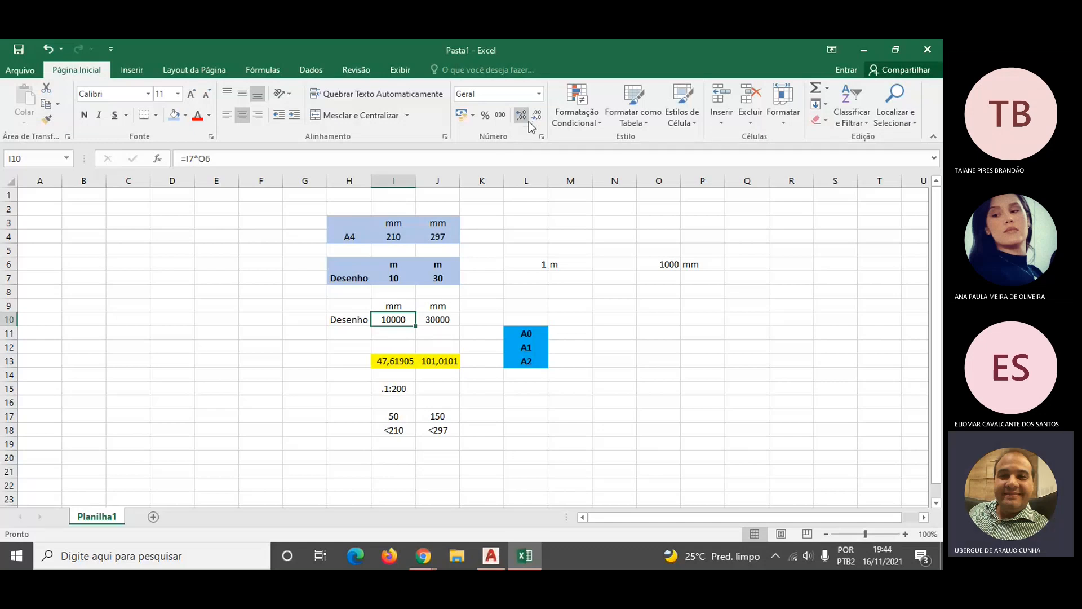
right_click(411, 320)
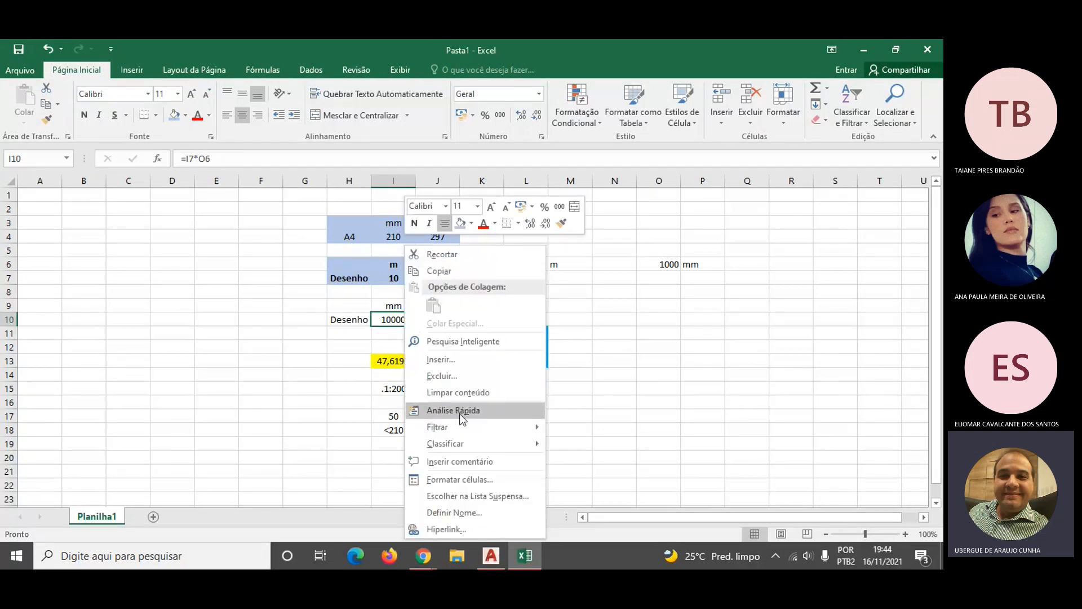
left_click(459, 478)
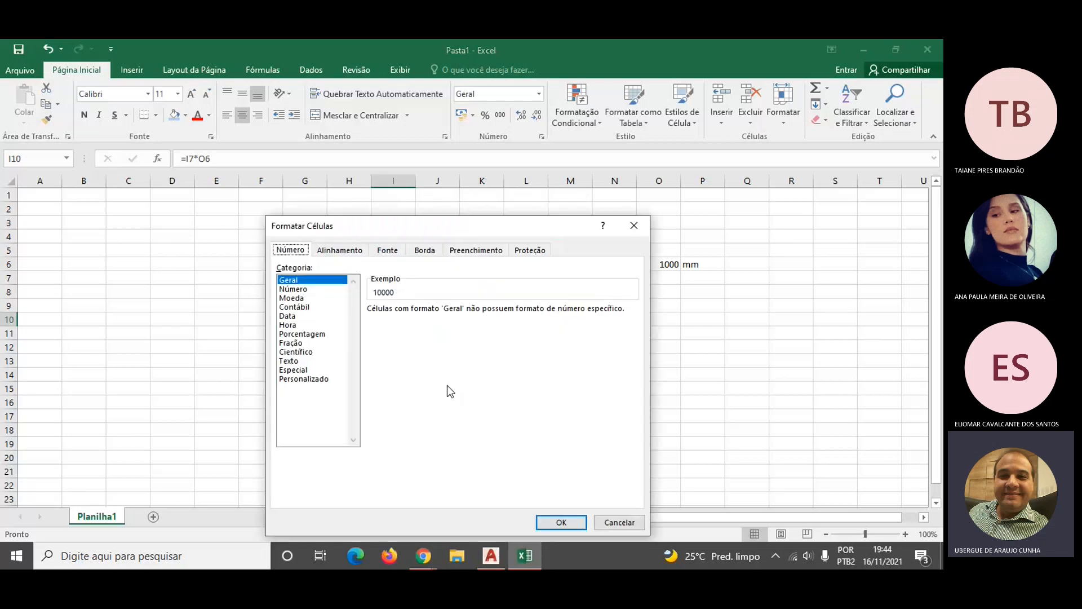
left_click(312, 379)
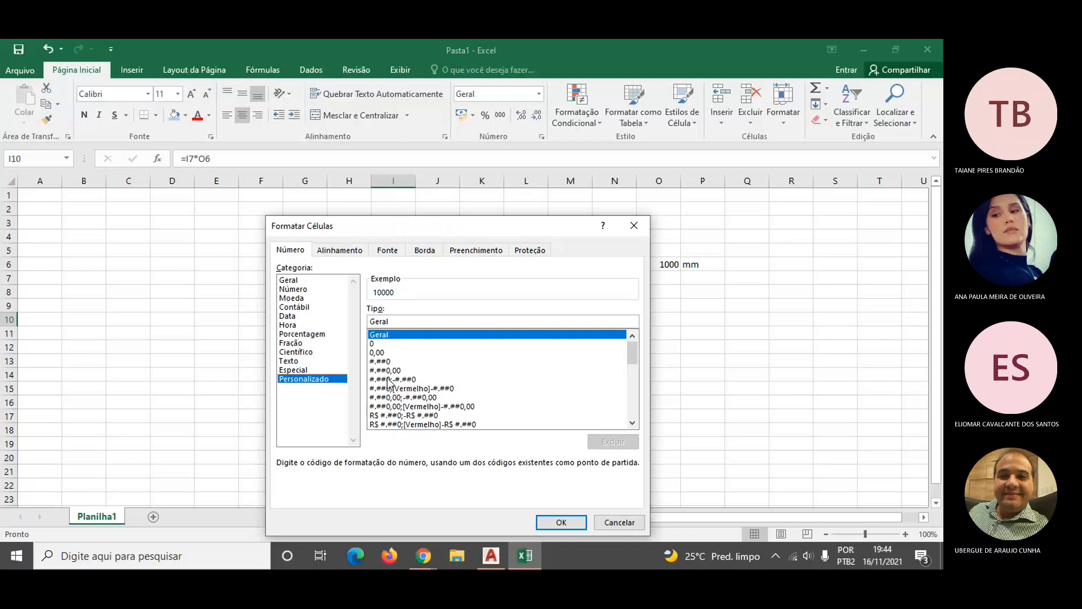
left_click(388, 362)
key("Return")
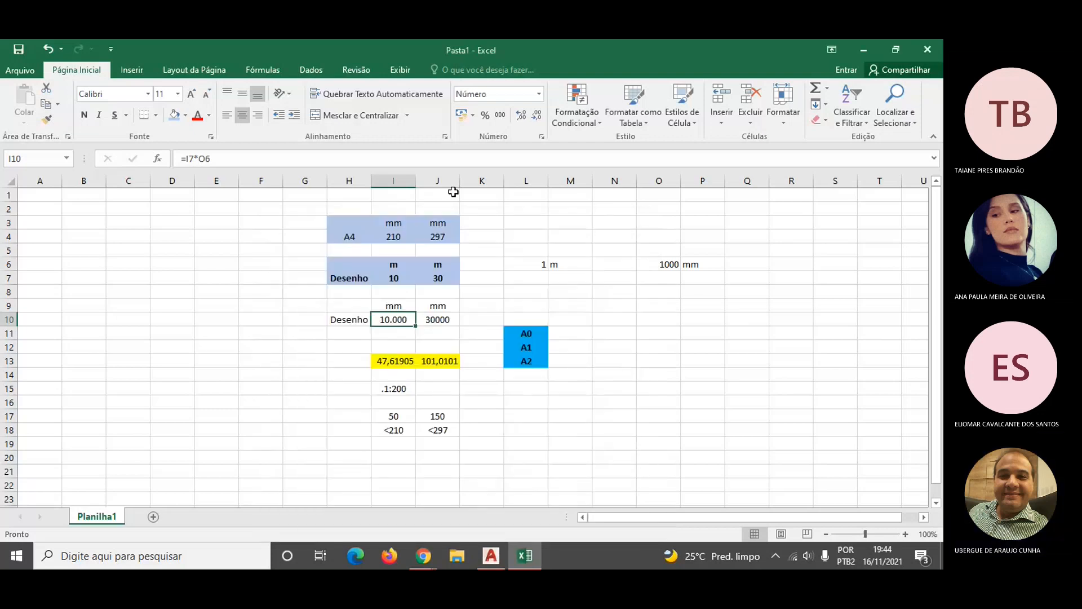
- Copy the formatting of cell I10 to J10
left_click(48, 119)
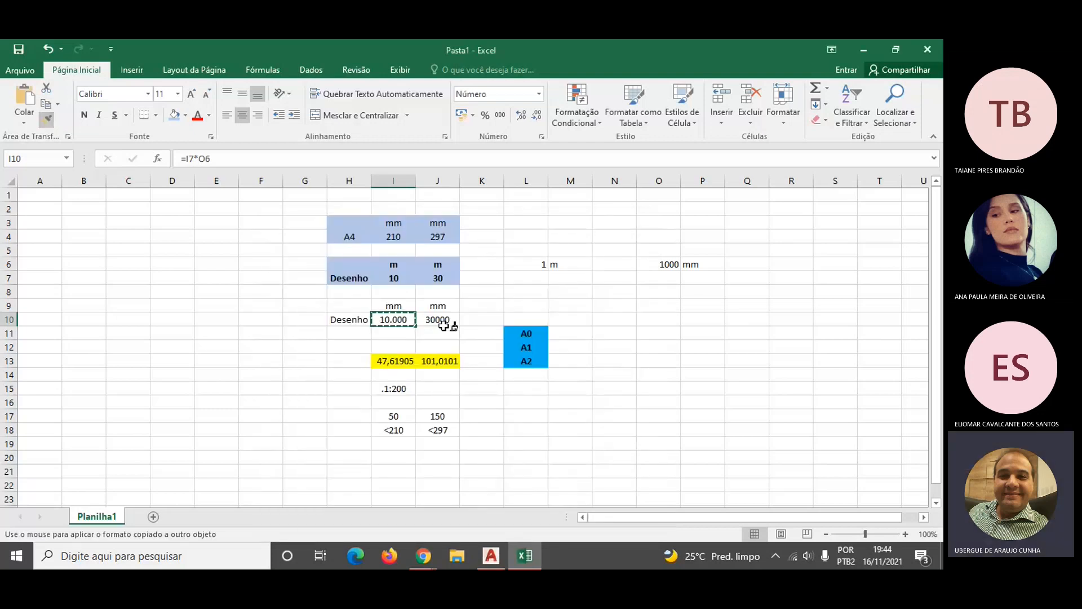
left_click(443, 323)
key("Escape")
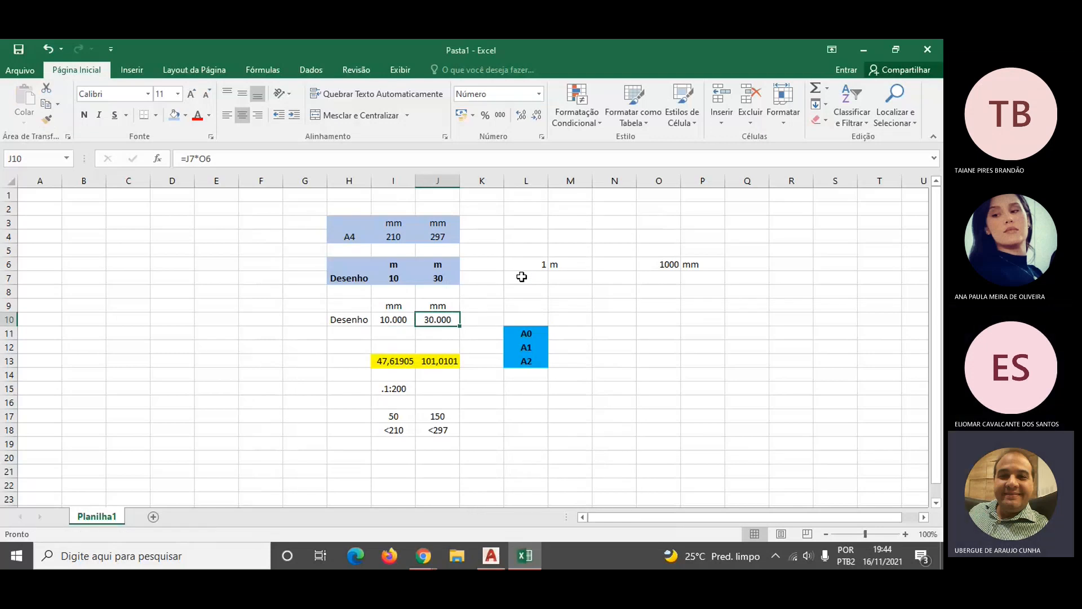
- Examine how the drawing's metre dimensions convert to millimetres using the metre-to-millimetre equivalence in row 6
left_click(398, 280)
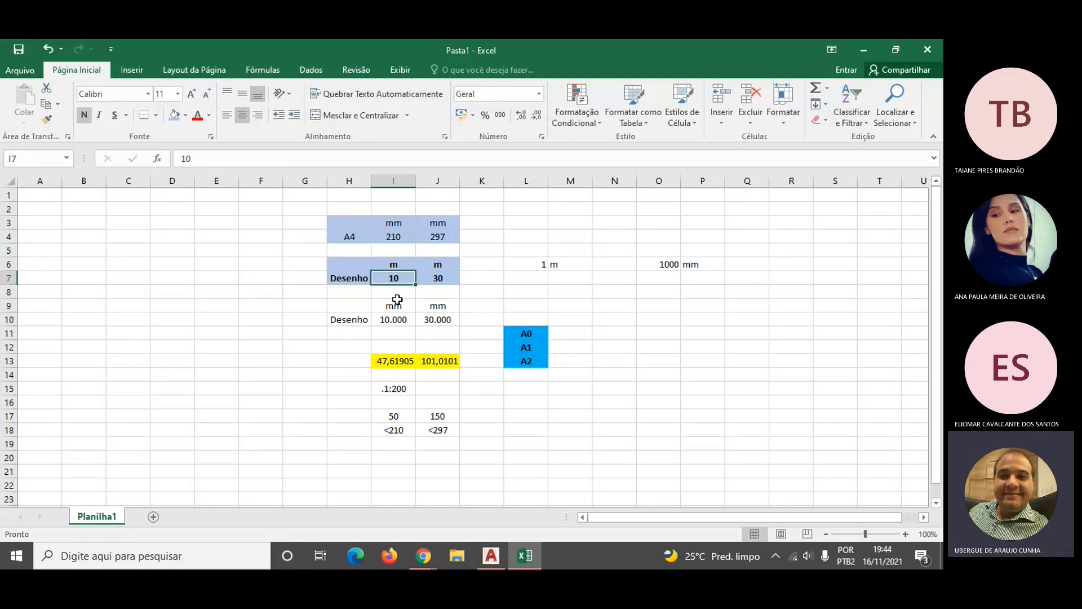
left_click_drag(536, 263, 570, 263)
left_click_drag(650, 263, 716, 260)
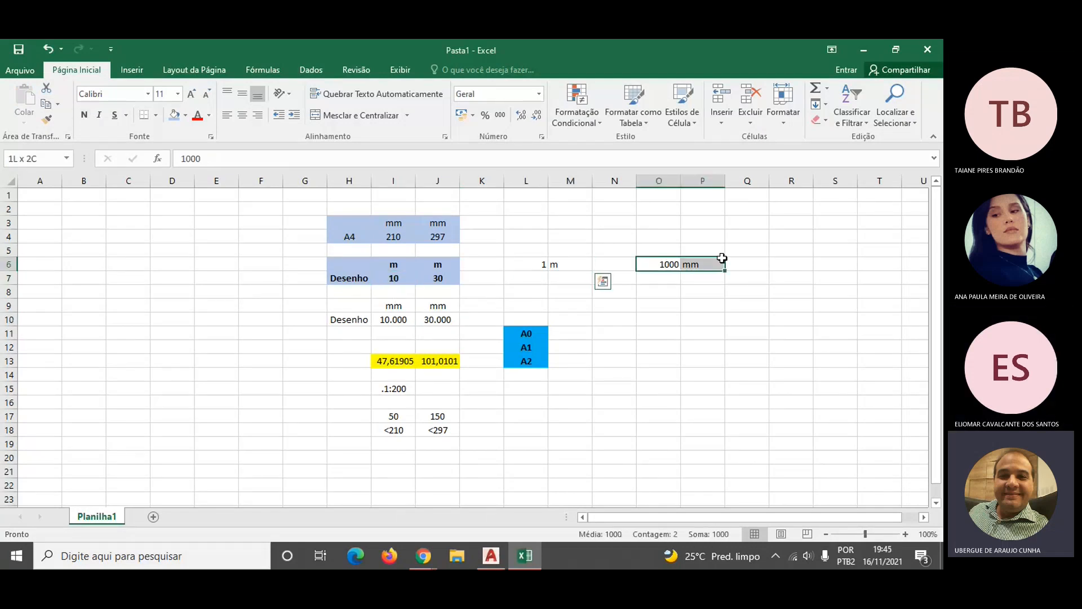
left_click(393, 317)
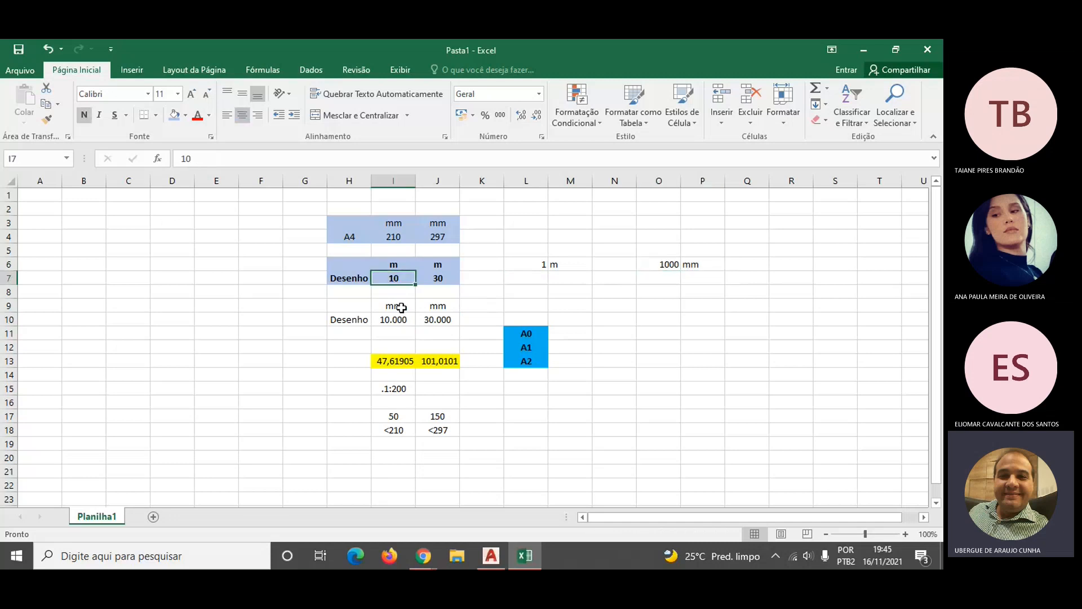
left_click(452, 277)
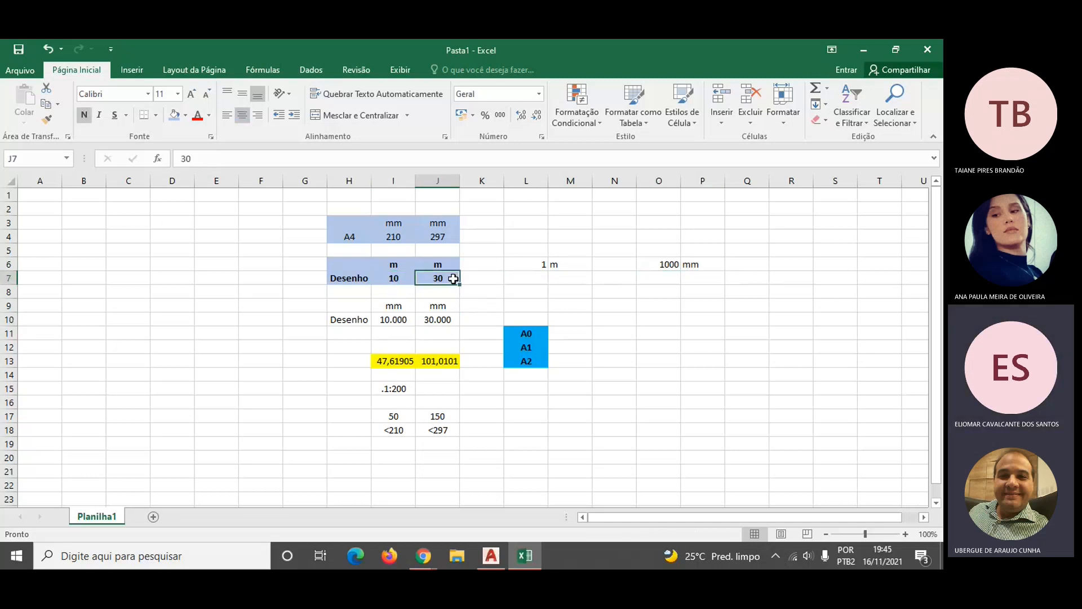
left_click(453, 319)
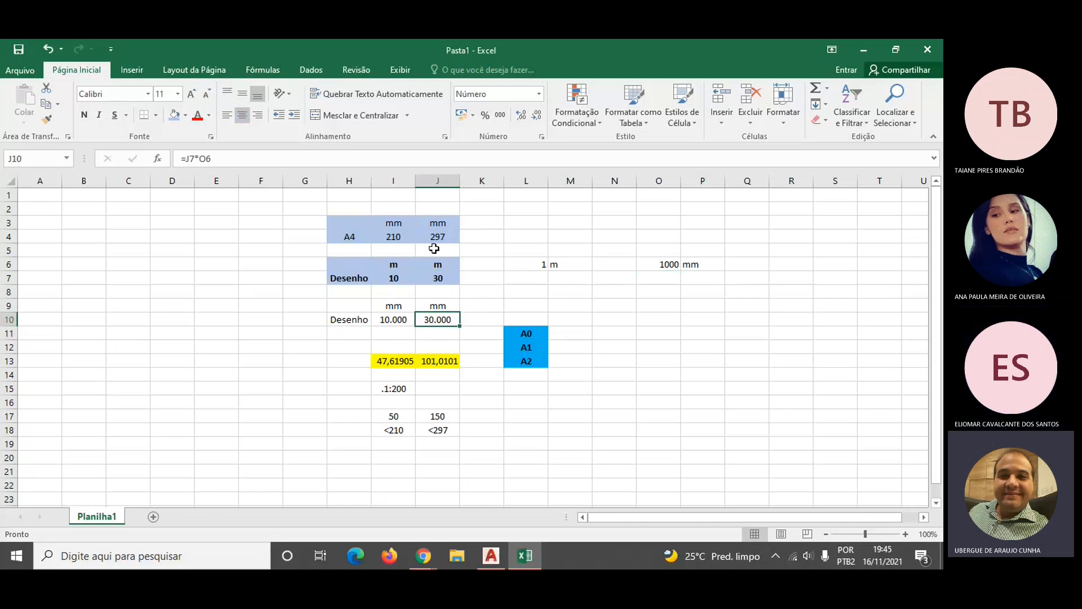
- Review the A4 paper dimensions and inspect the formula in I13 that divides the drawing width by the paper width
left_click_drag(350, 222, 441, 238)
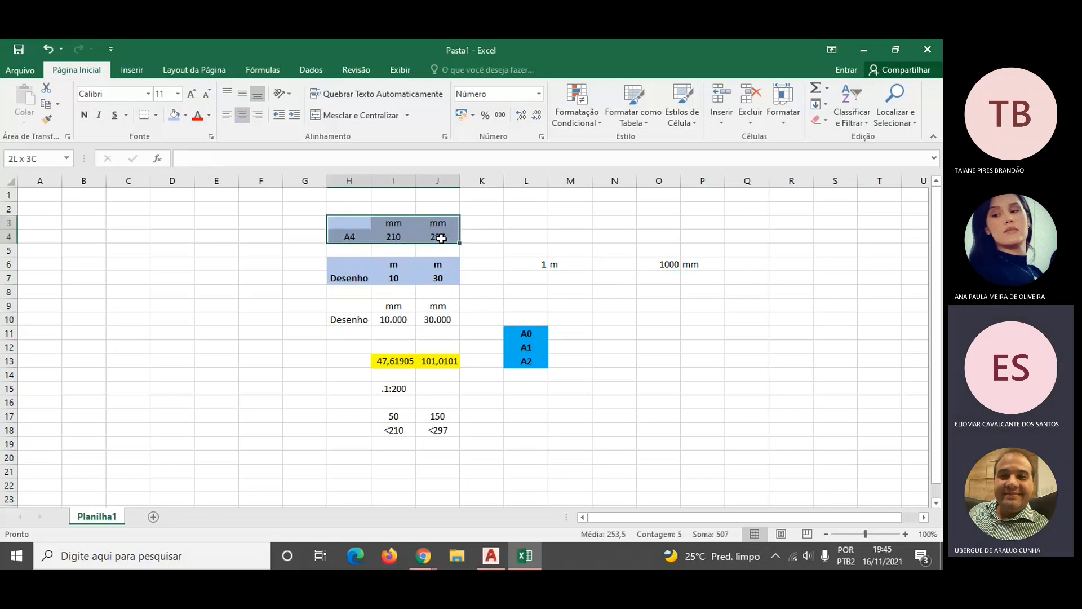
left_click(394, 237)
left_click(439, 238)
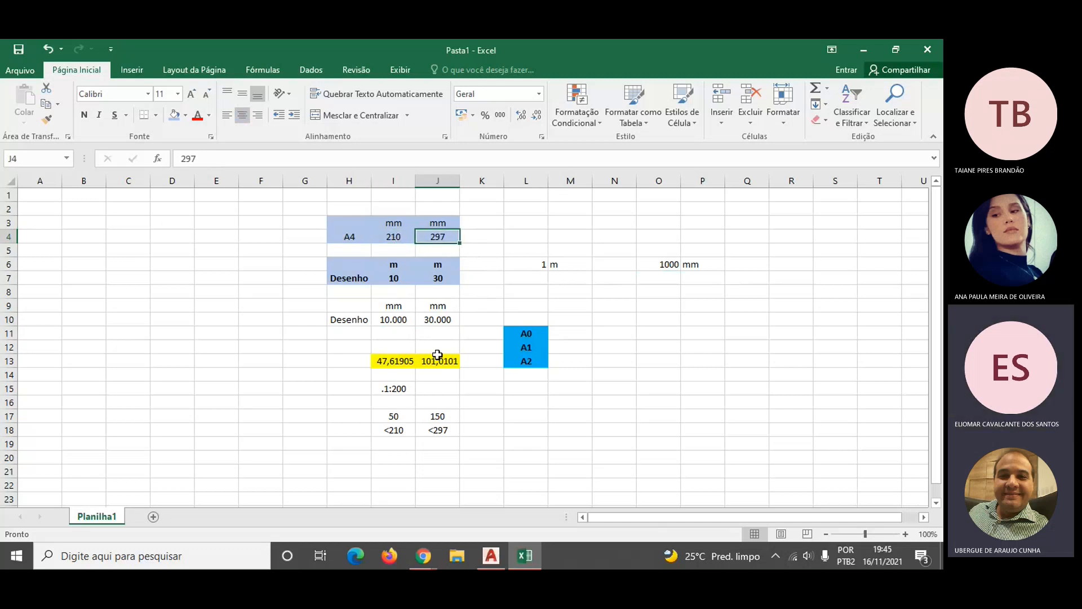
left_click(398, 361)
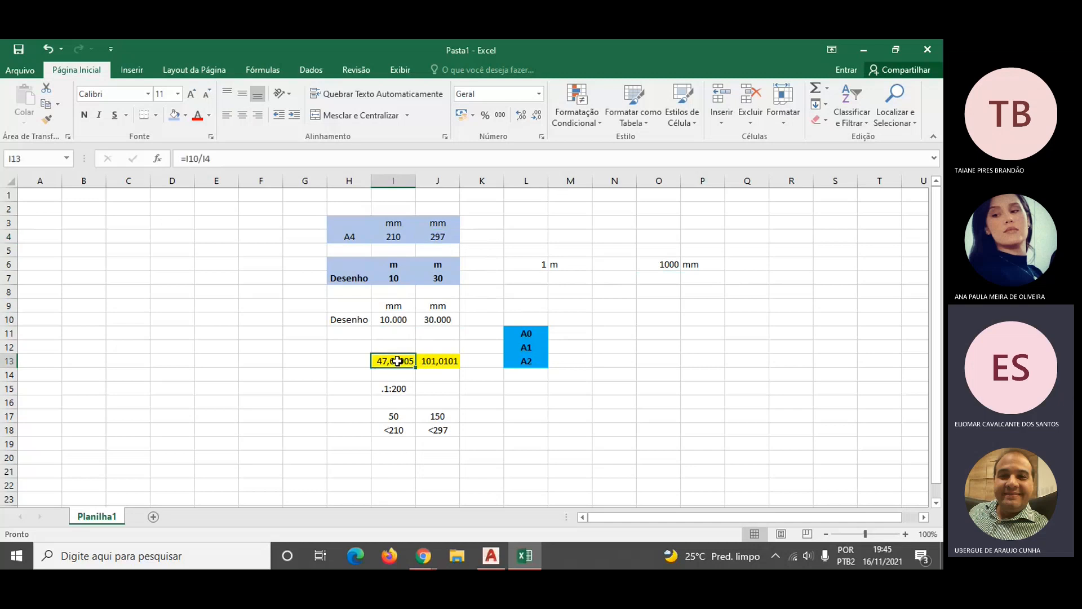
double_click(398, 361)
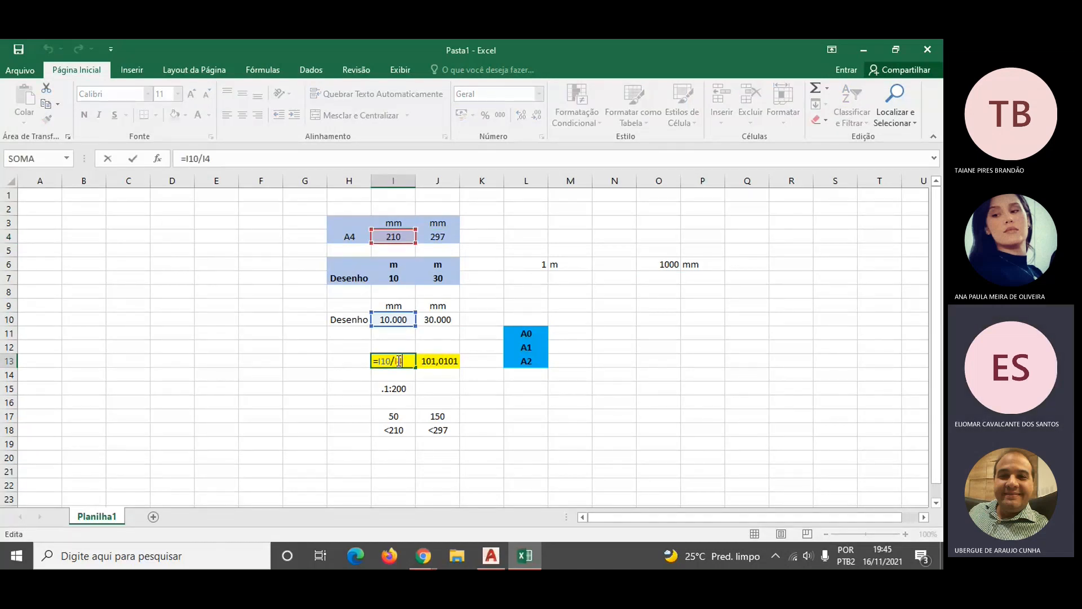
key("Return")
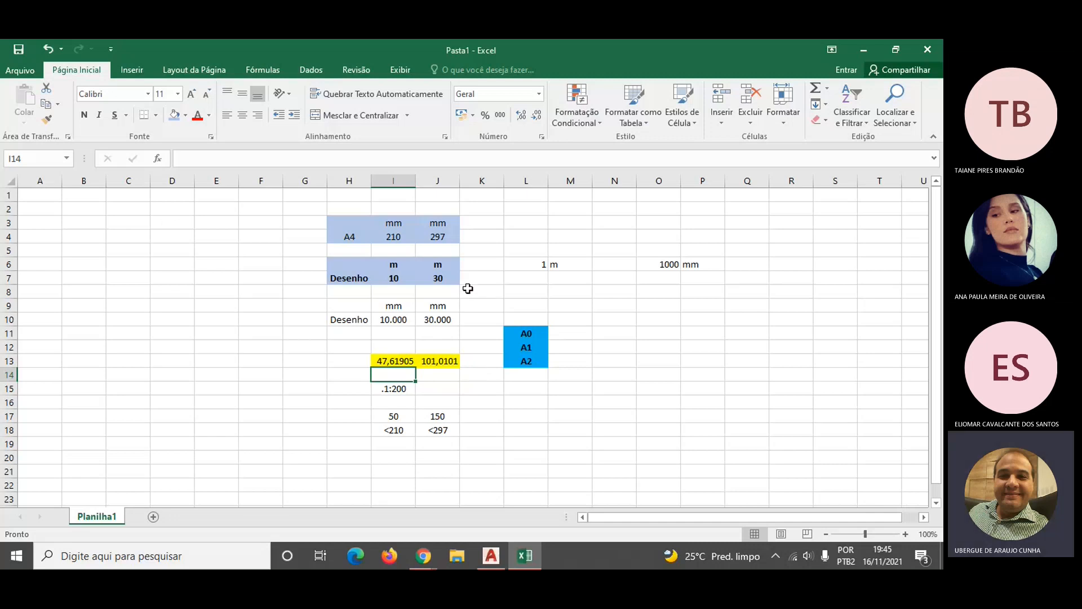
- Trace the J13 ratio from the drawing's second dimension and the A4 length, and compare it with the ratio in I13
left_click(448, 278)
left_click(447, 318)
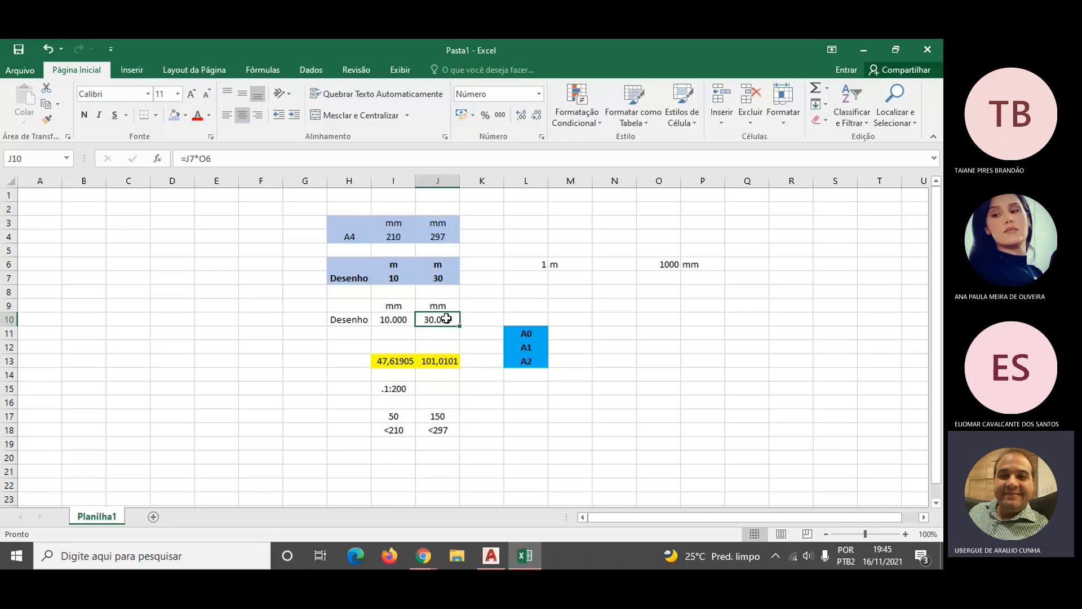
left_click(444, 237)
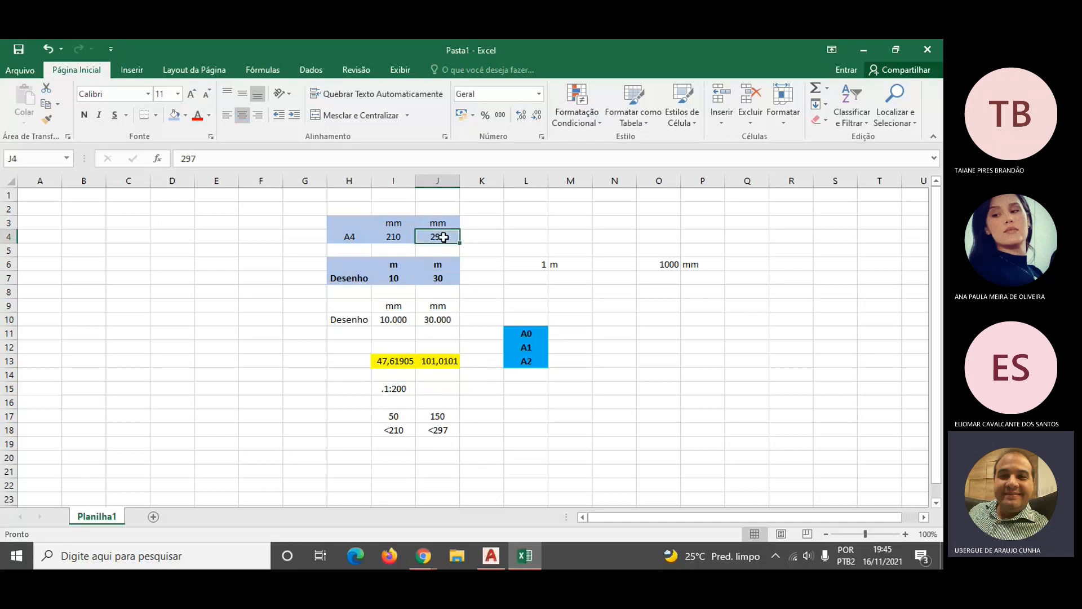
left_click(440, 355)
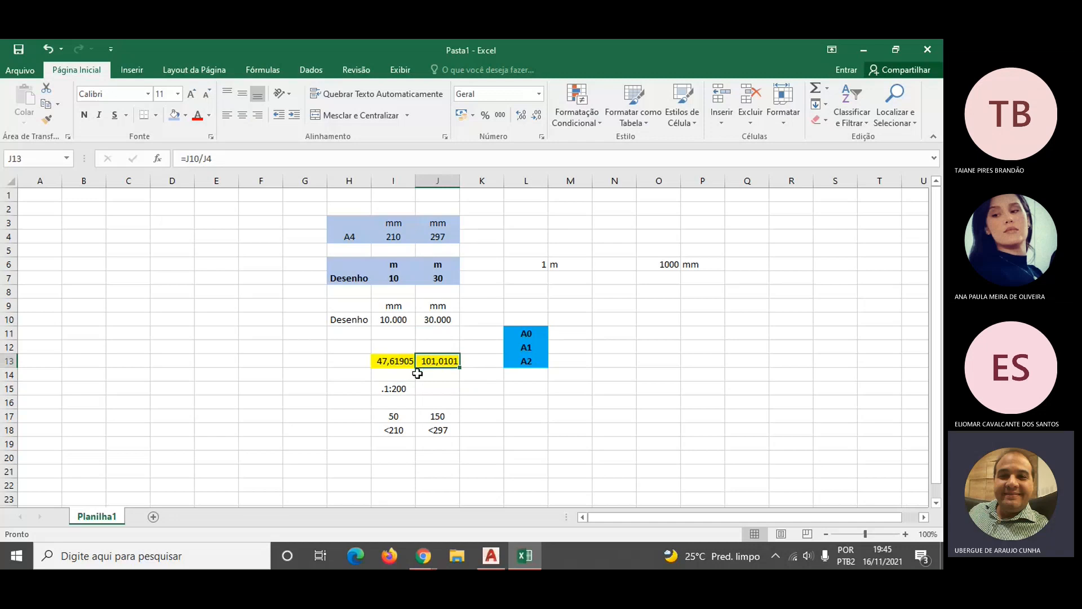
left_click(396, 361)
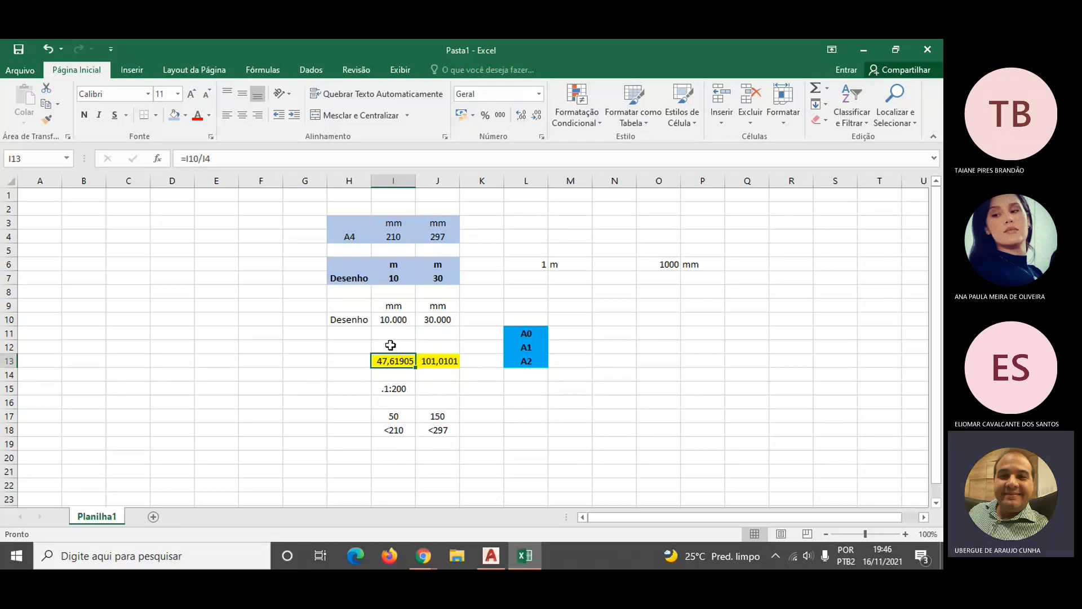
left_click(445, 360)
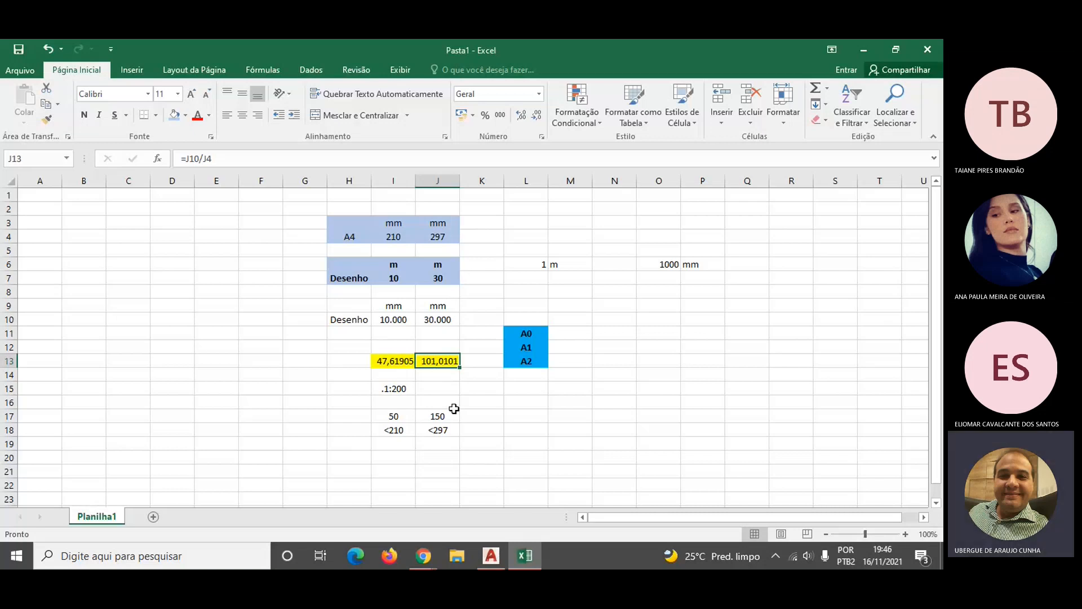
- Review the 1:200 scale in I15 and inspect the formulas in I17 and J17 that divide the drawing dimensions by 200
left_click(398, 387)
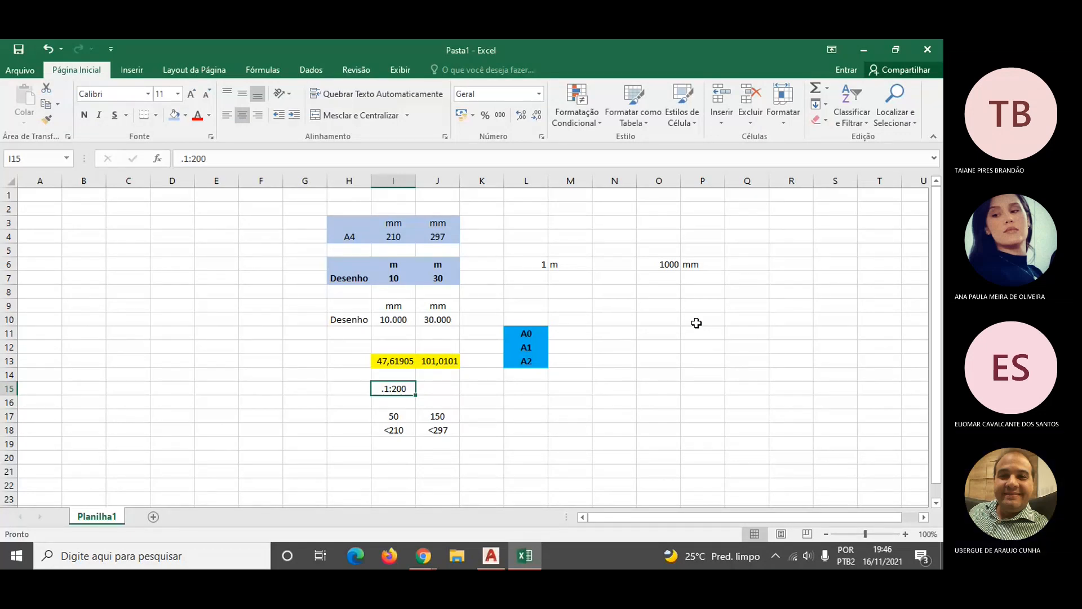
key("Down")
key("Down")
key("F2")
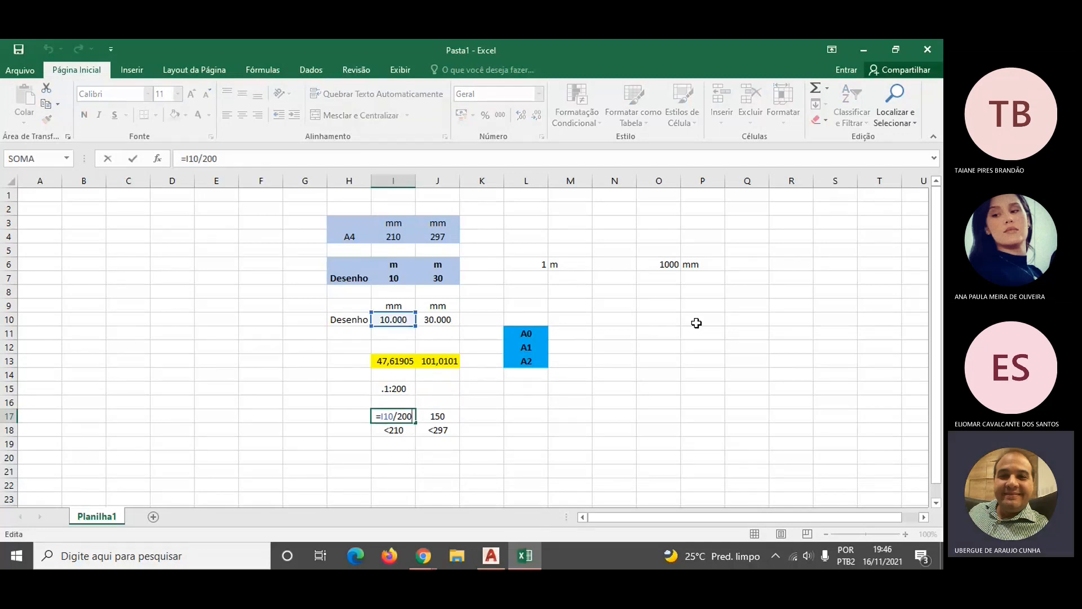
key("Escape")
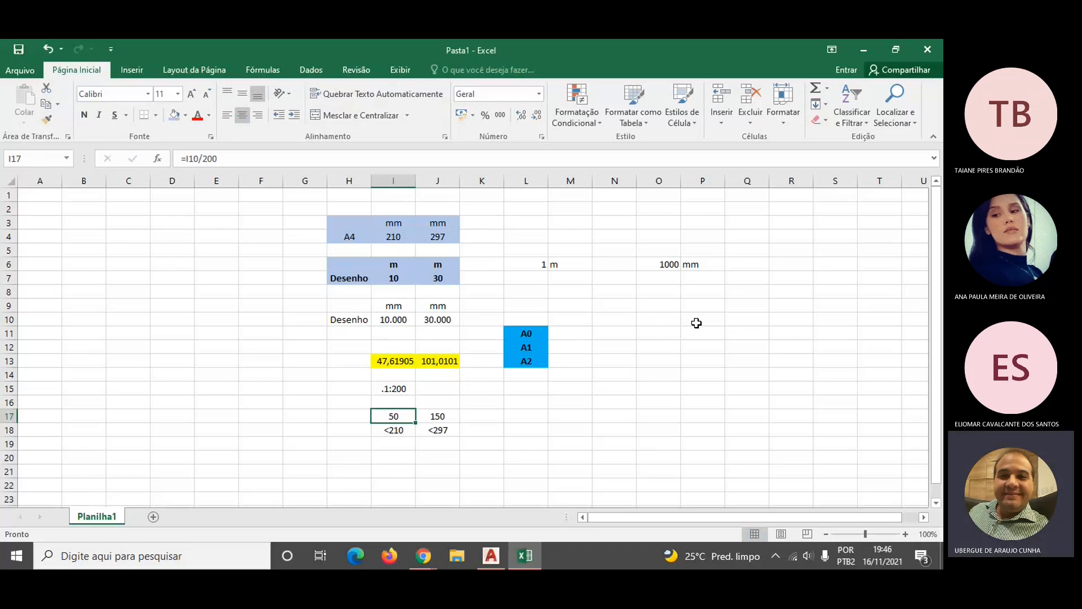
key("Right")
key("F2")
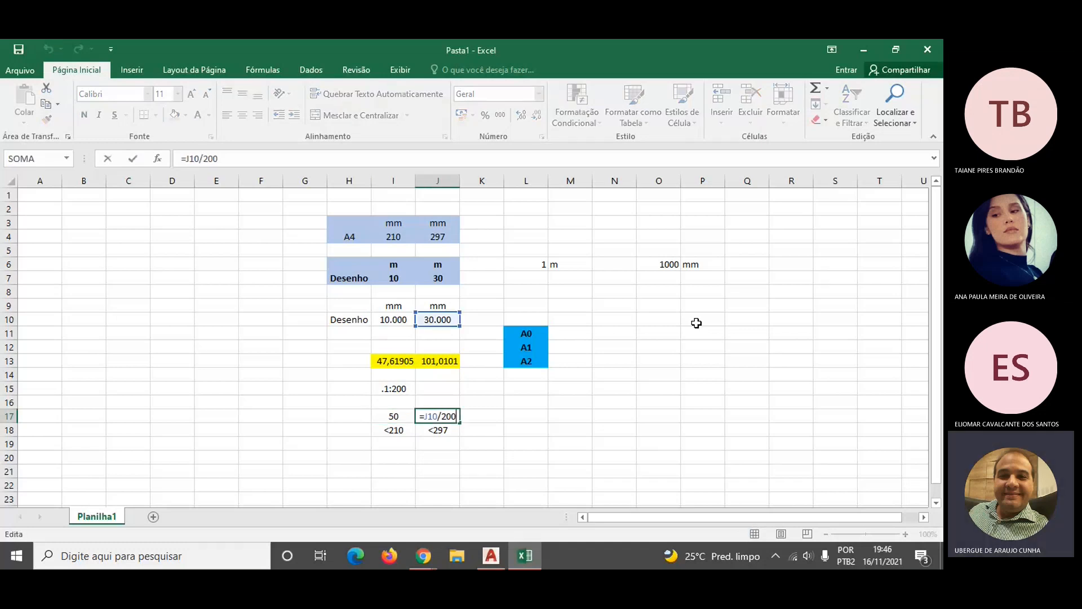
key("Escape")
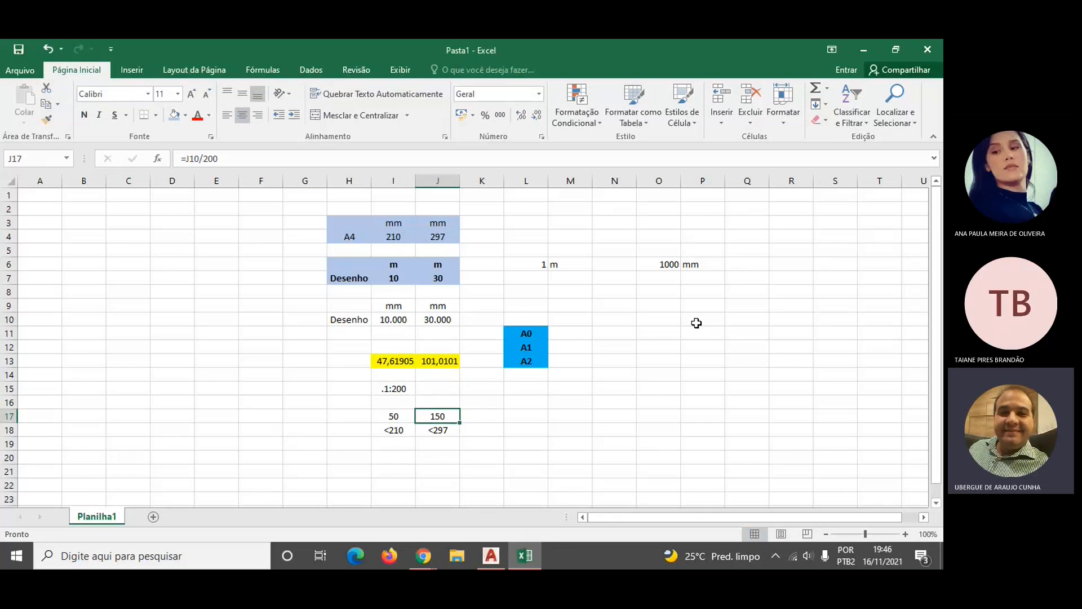
- Compare the scaled dimensions in row 17 with the A4 limits in row 18 and the A0, A1 and A2 size list
key("Down")
key("Left")
key("Up")
key("Down")
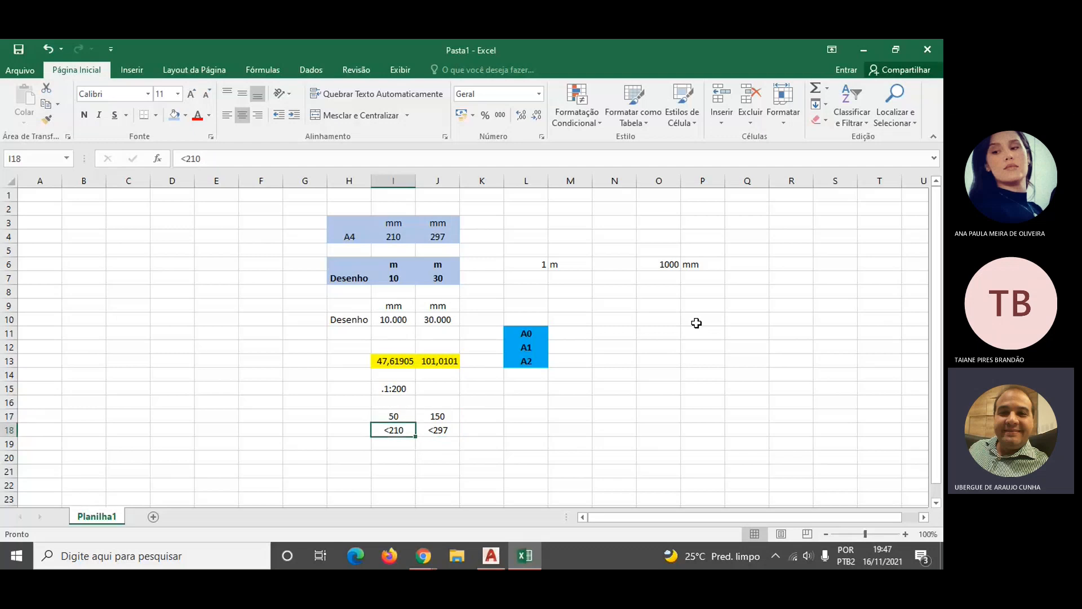
key("Up")
key("Up")
key("Up")
key("Up")
key("Up")
key("Up")
key("Up")
key("Up")
key("Up")
key("Up")
key("Up")
key("Down")
key("Down")
key("Down")
key("Down")
key("Down")
key("Down")
key("Down")
key("Down")
key("Down")
key("Down")
key("Down")
key("Down")
key("Up")
key("Right")
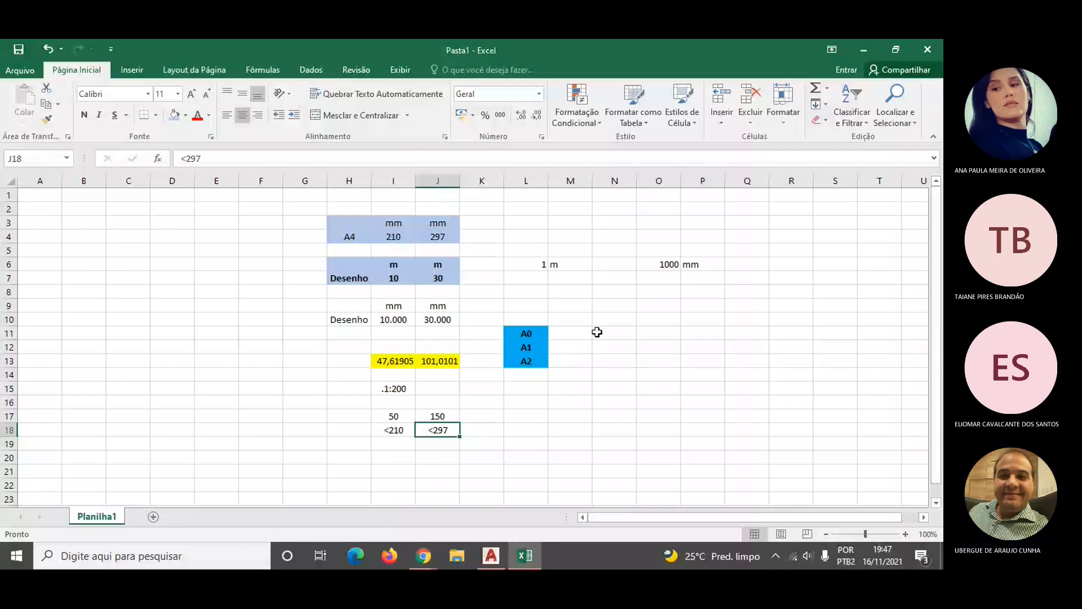
left_click(538, 332)
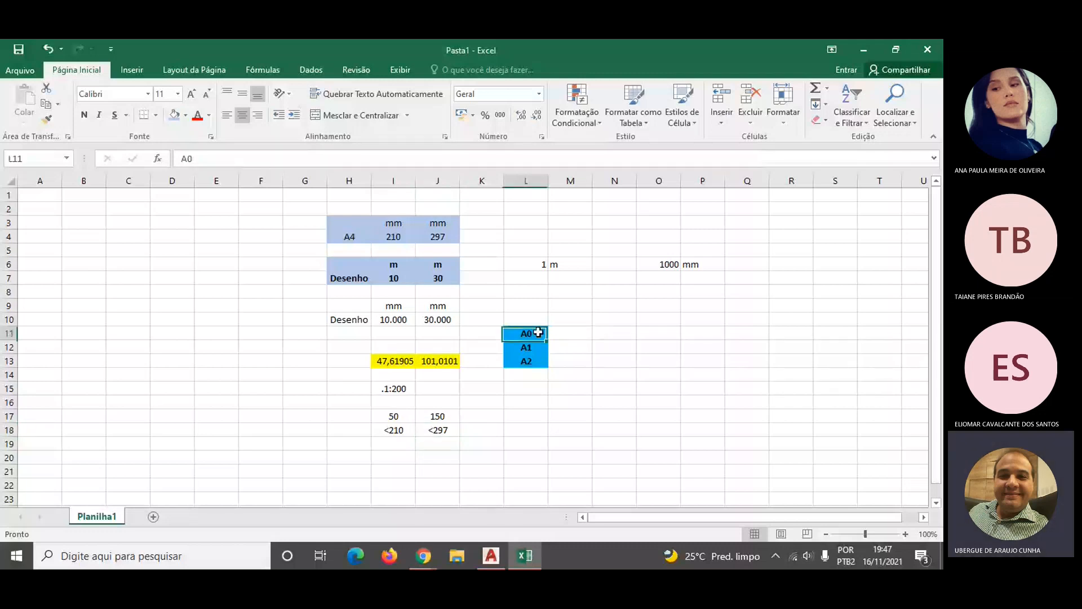
left_click_drag(539, 332, 536, 361)
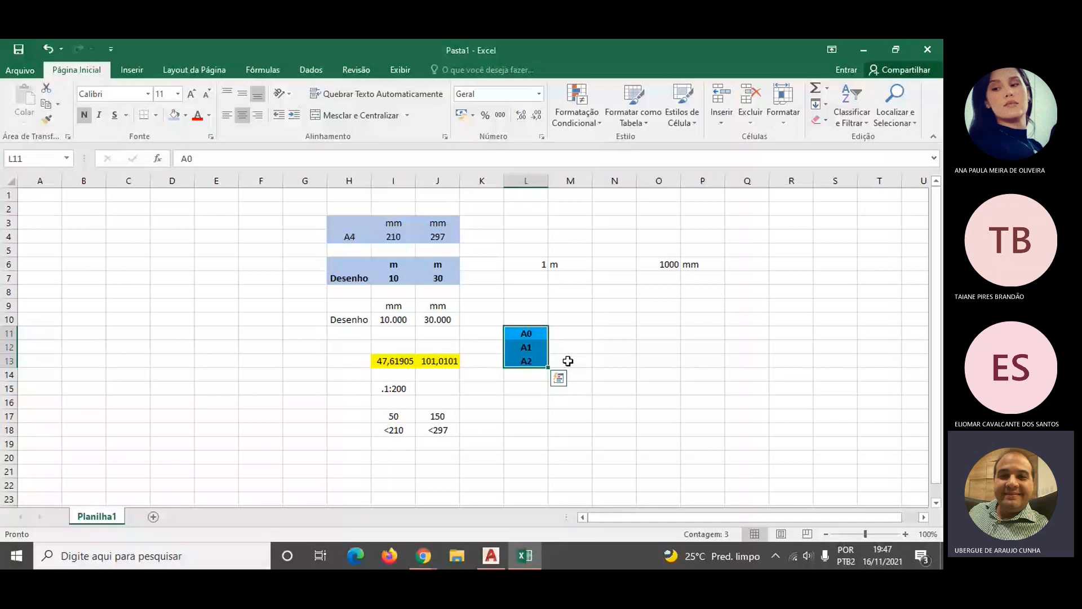
mouse_move(437, 555)
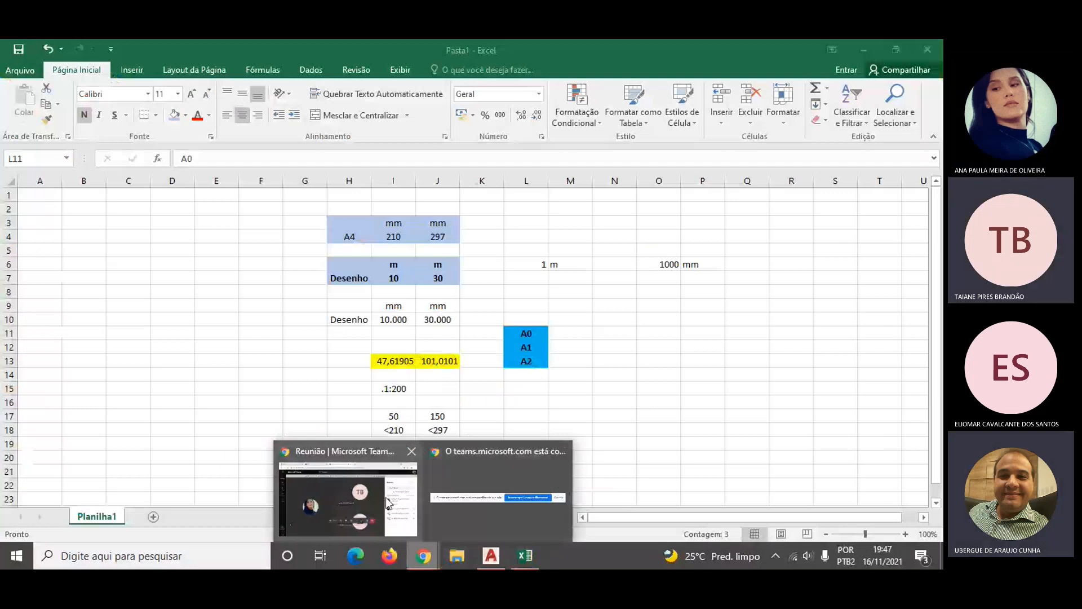
left_click(386, 497)
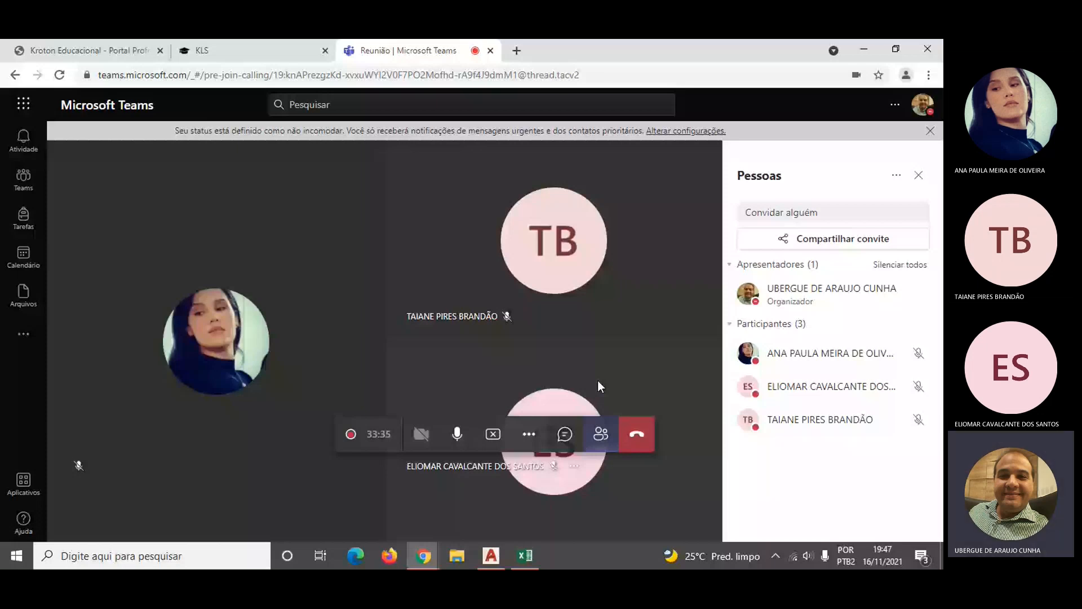
left_click(491, 556)
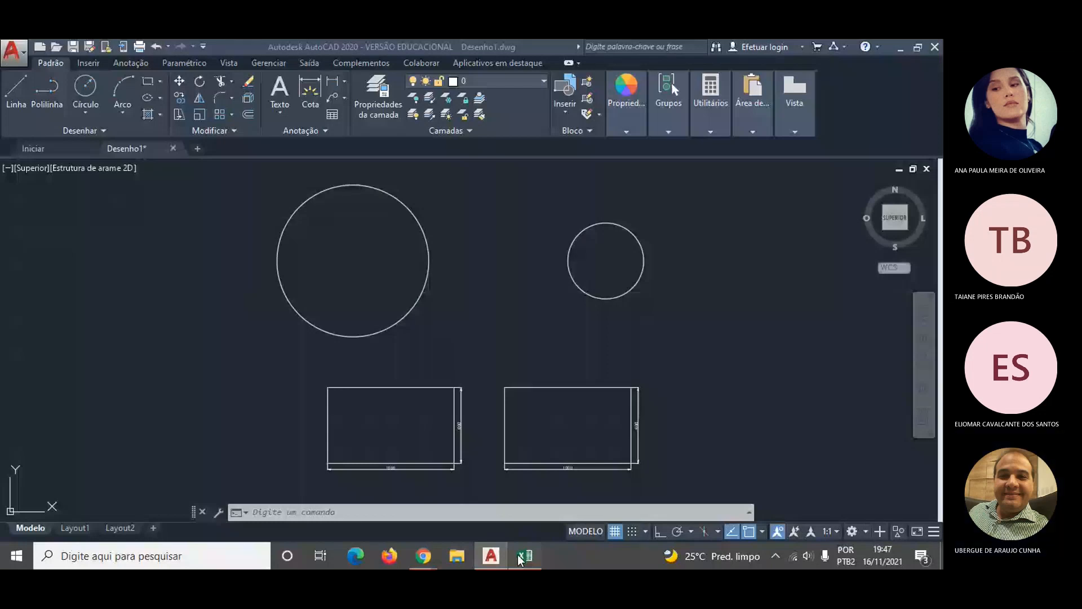
left_click(523, 556)
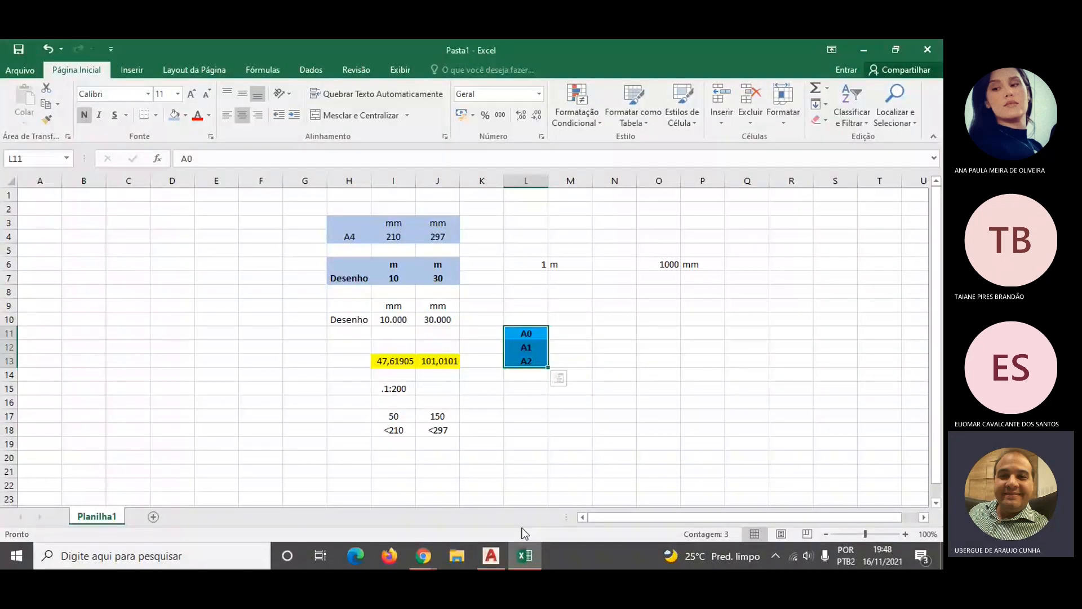
mouse_move(425, 560)
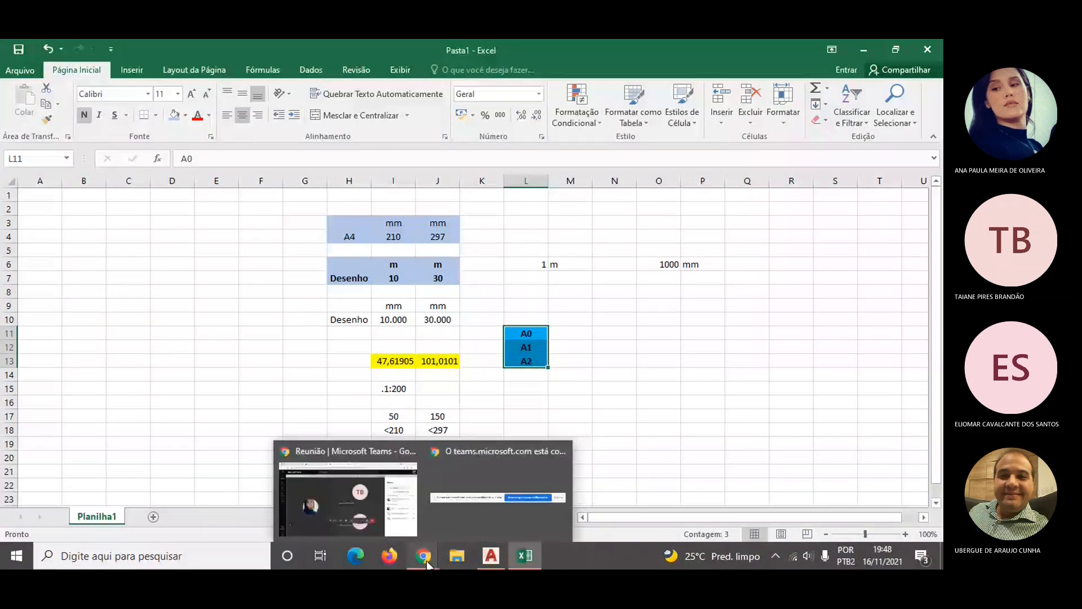
left_click(427, 562)
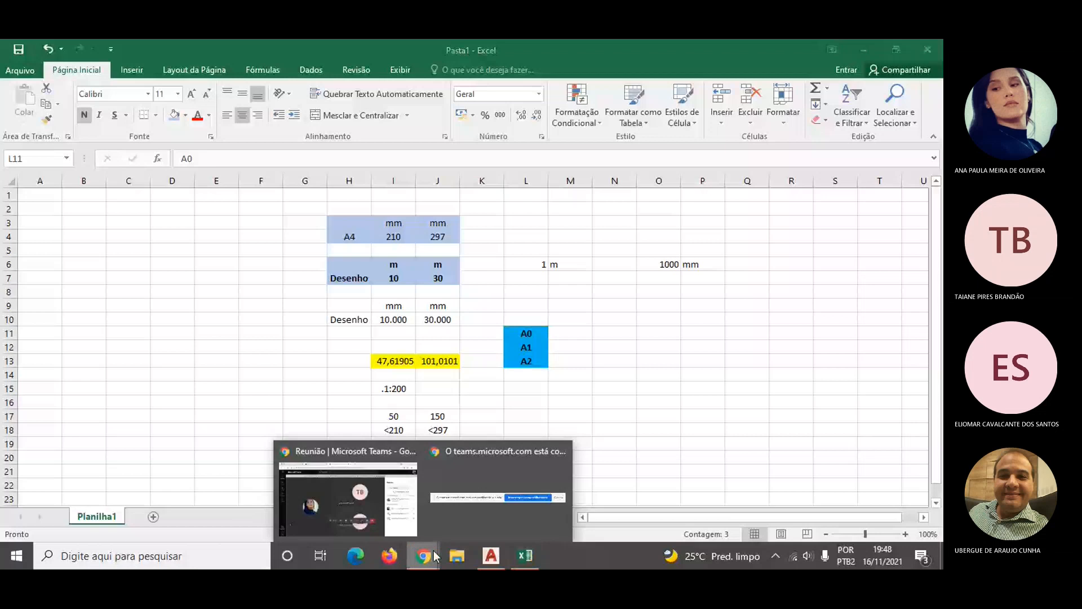
- Switch to AutoCAD and erase the circles and dimensioned rectangles from the drawing
left_click(490, 556)
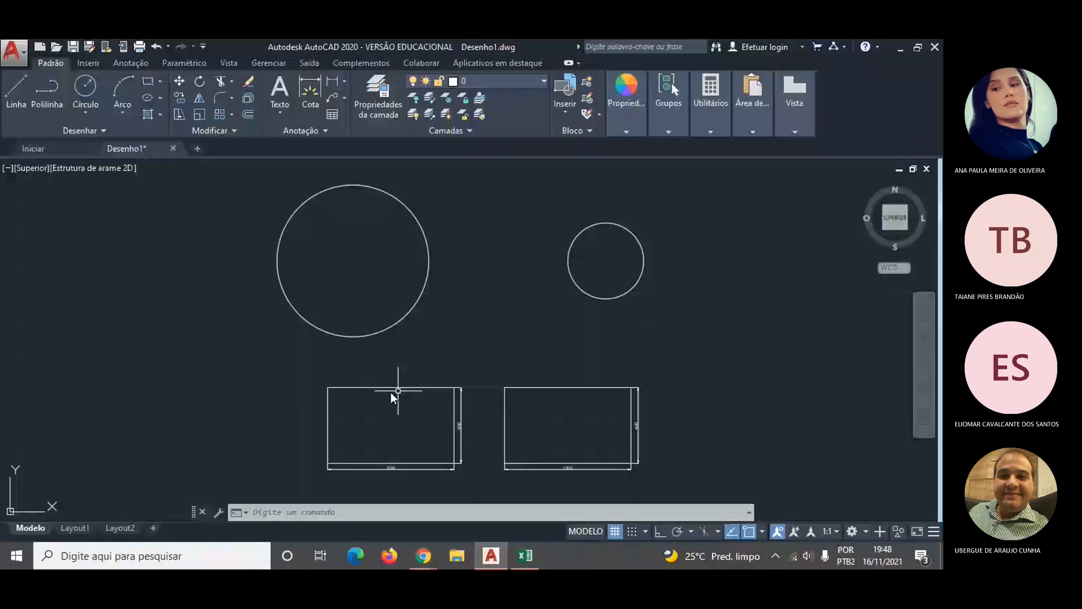
left_click(301, 375)
left_click(680, 482)
key("Delete")
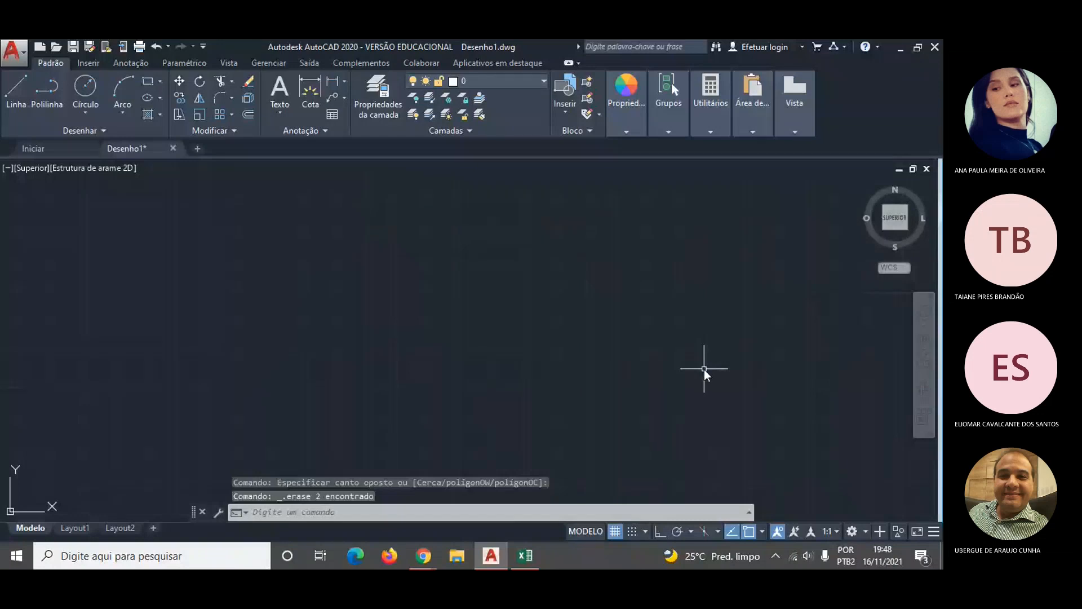
key("Escape")
key("Escape")
key("Escape")
- Draw a 210 by 297 rectangle in the empty model space to represent an A4 sheet
type("rec")
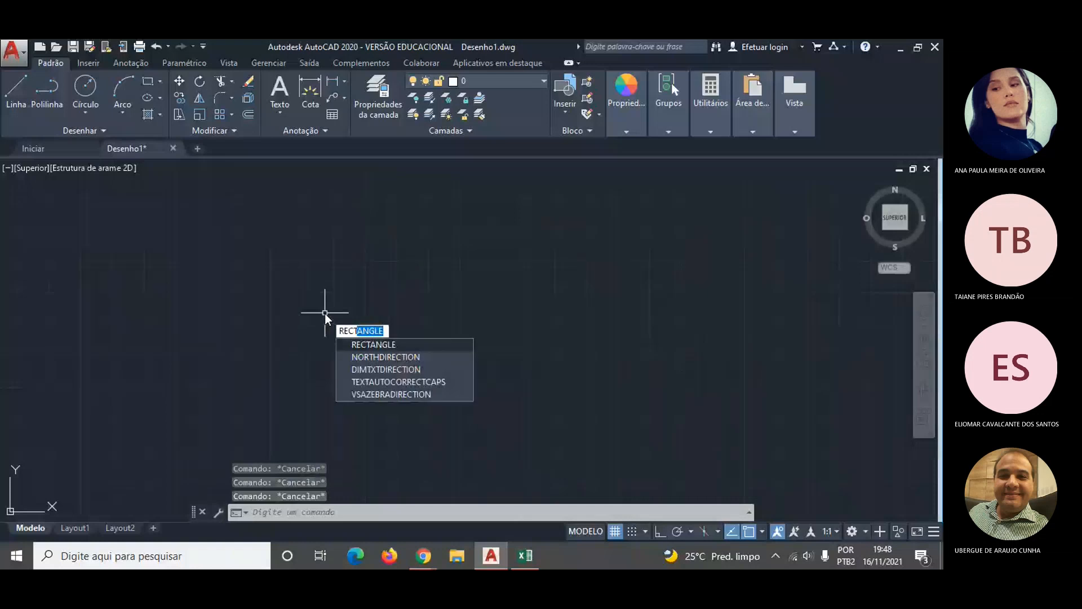
key("Return")
left_click(336, 390)
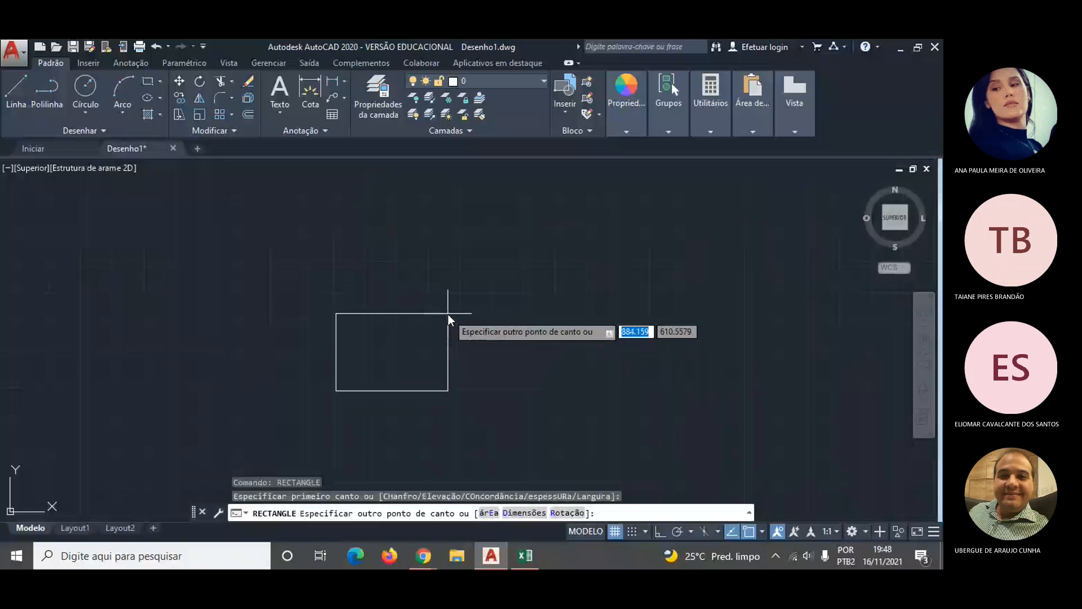
type("210")
key("Tab")
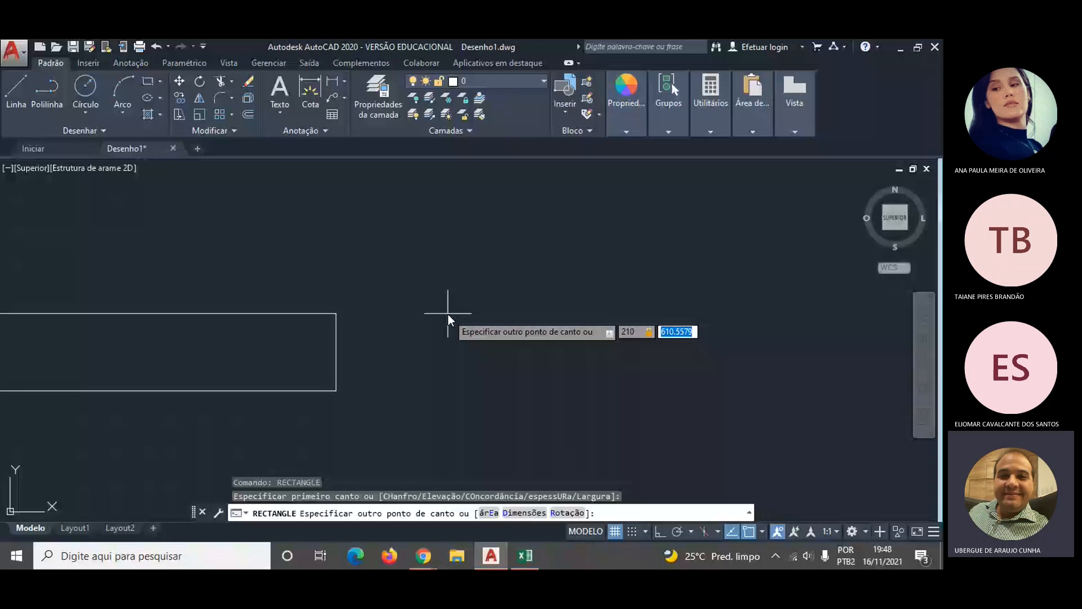
type("297")
key("Return")
scroll(339, 280, "down", 5)
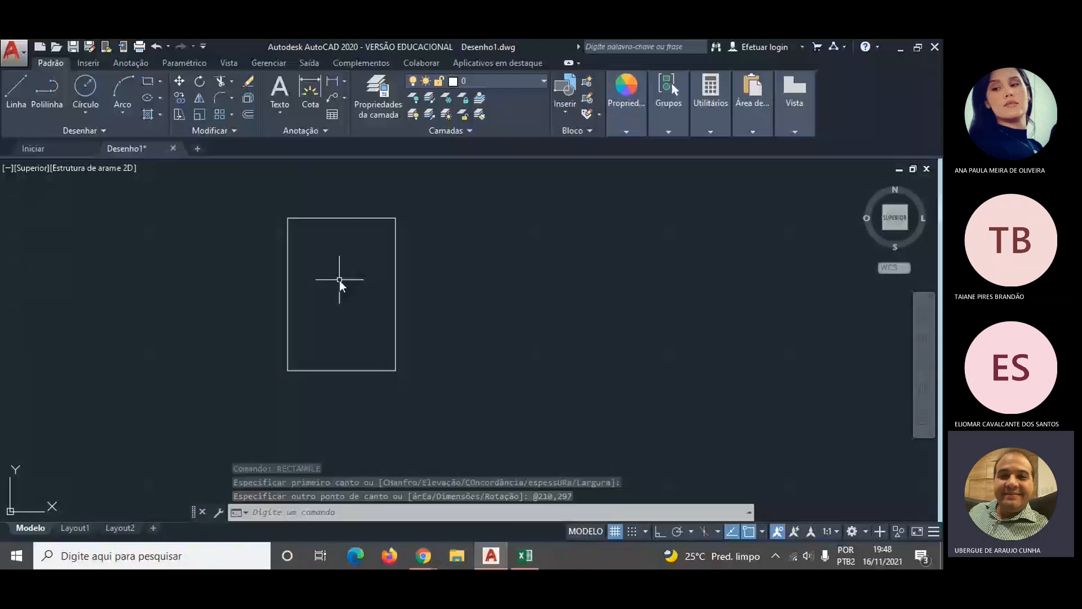
- Select the A4 rectangle to examine whether its sides form a single object
left_click(333, 220)
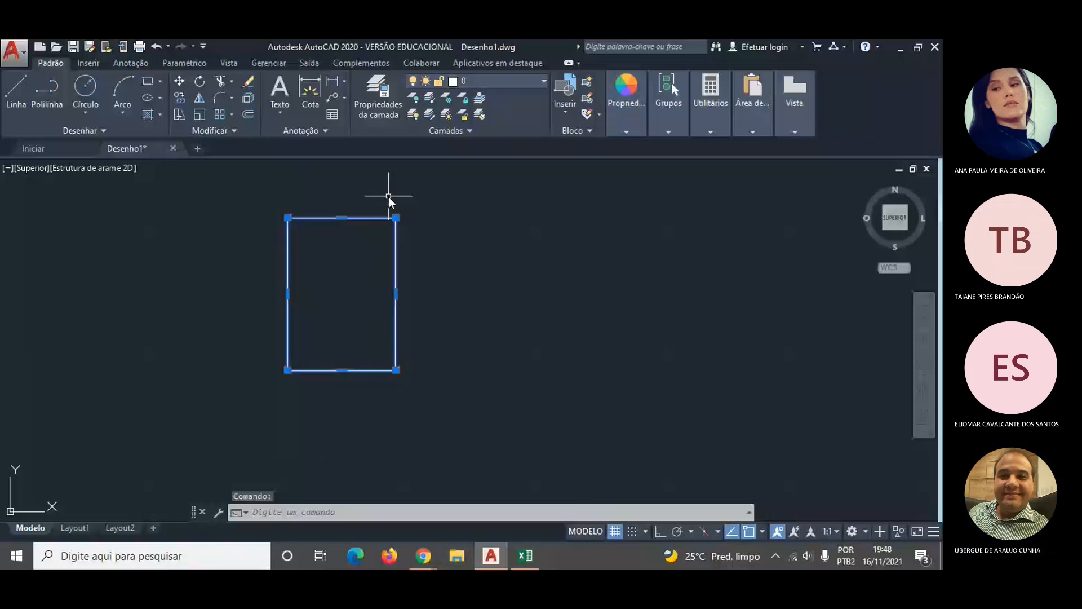
scroll(388, 198, "up", 2)
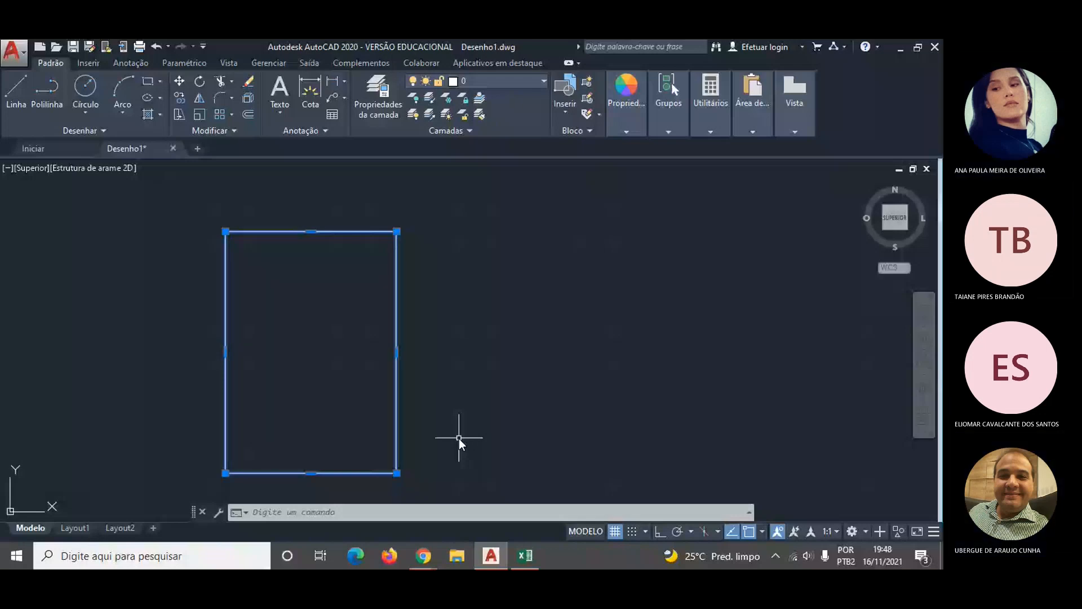
key("Escape")
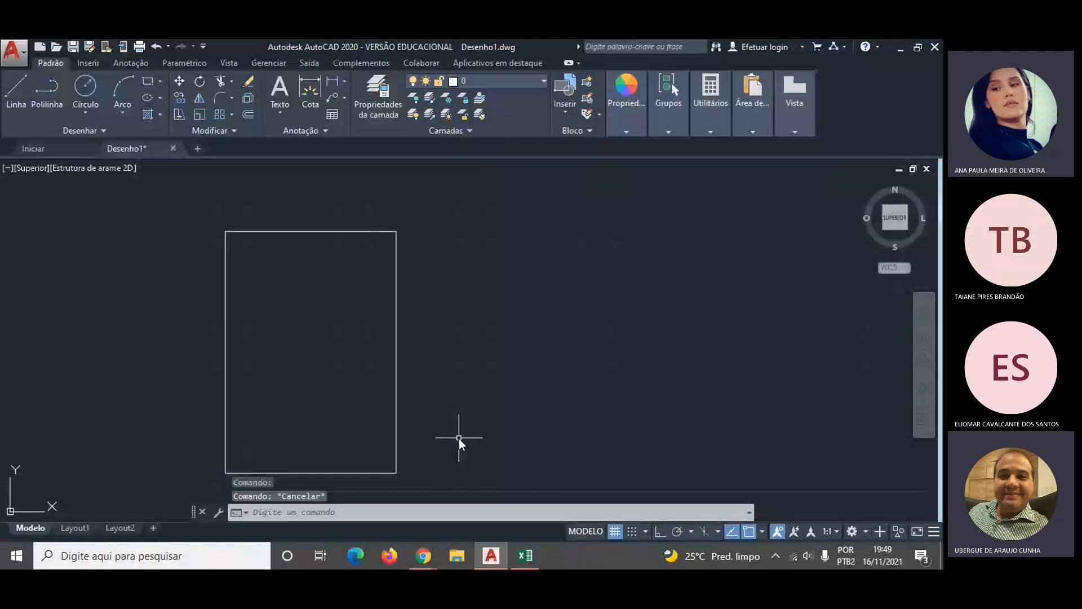
- Explode the A4 rectangle into separate lines
left_click(491, 555)
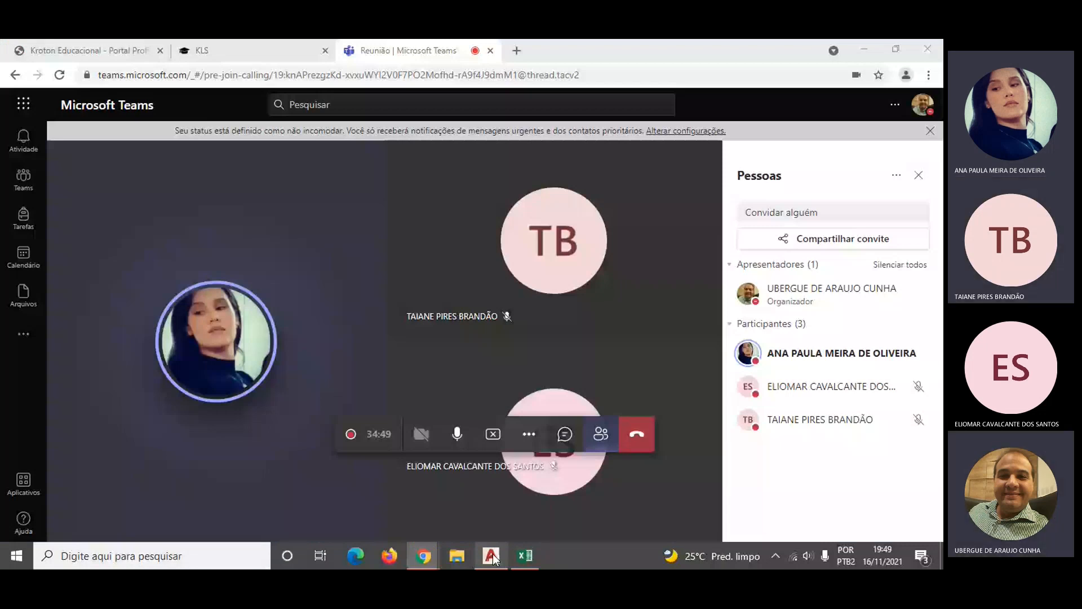
left_click(492, 555)
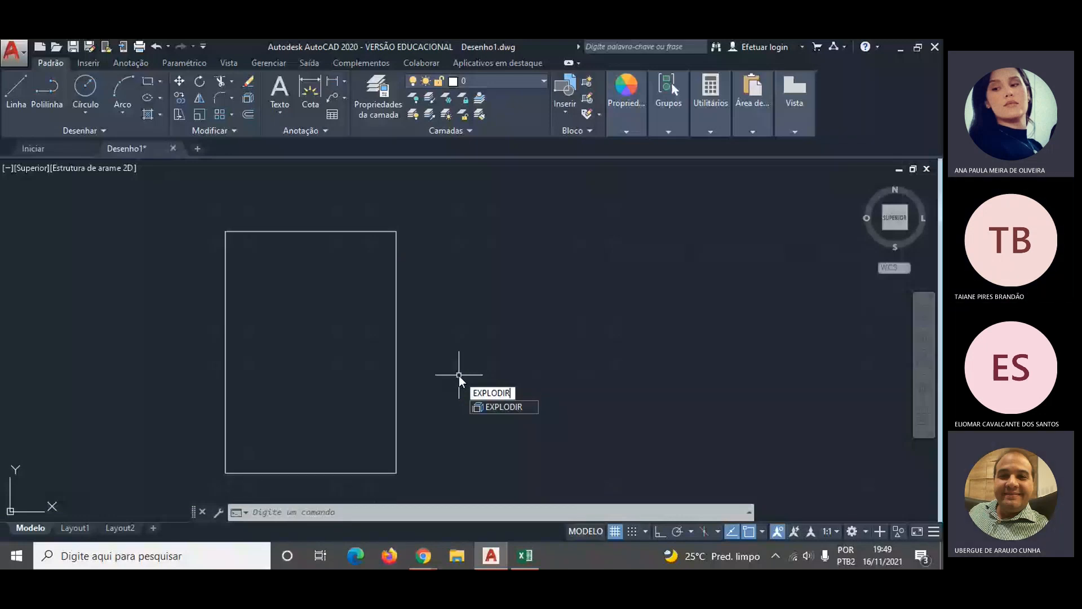
key("Return")
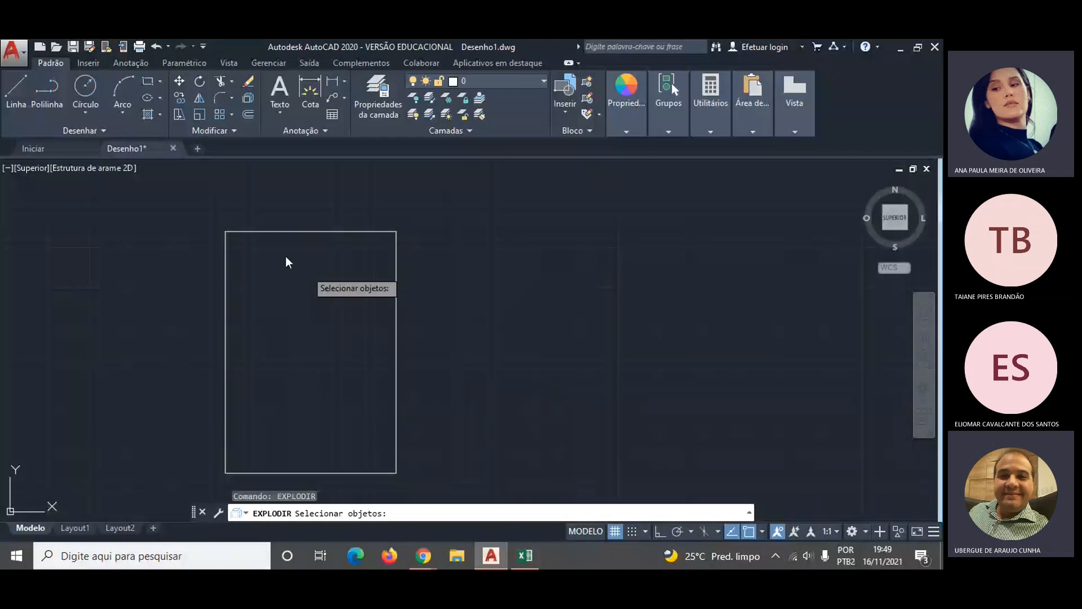
left_click(417, 485)
left_click(389, 421)
key("Return")
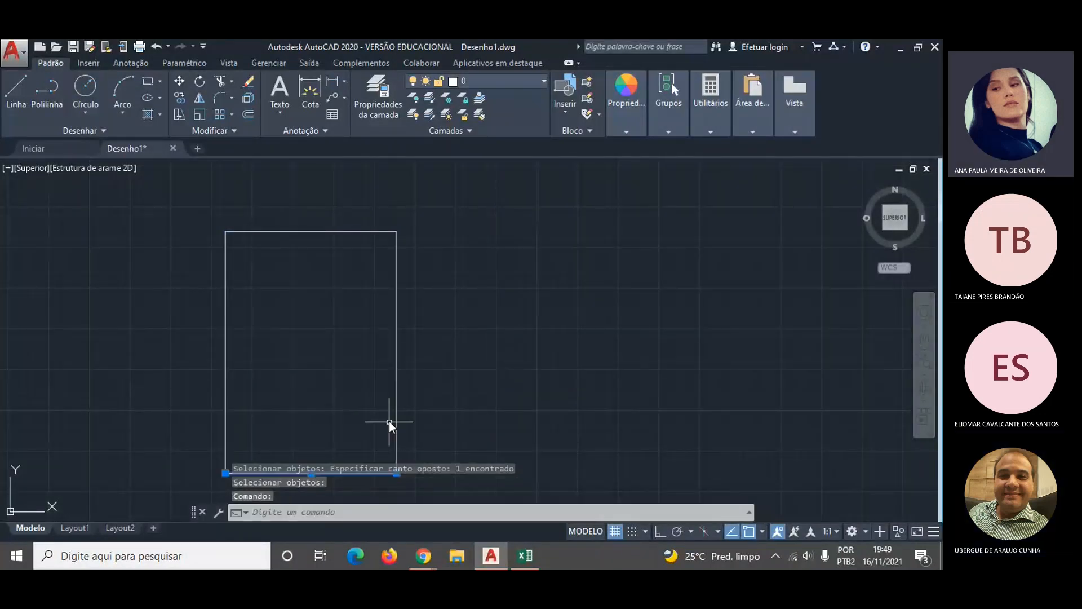
- Check the exploded rectangle by selecting its upper, right and lower sides one at a time
key("Escape")
left_click(324, 231)
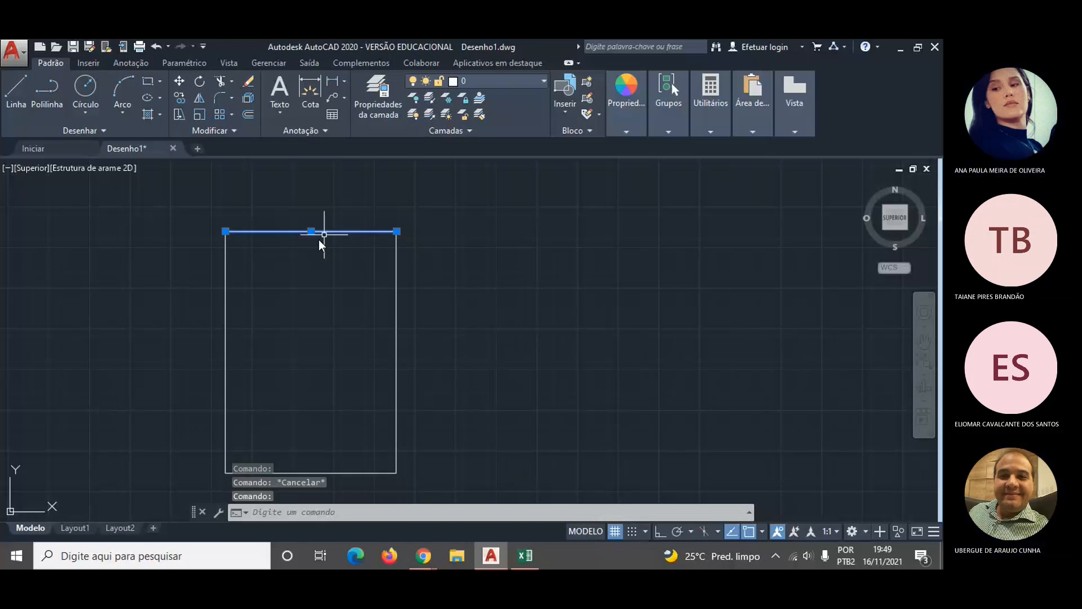
key("Escape")
left_click(394, 295)
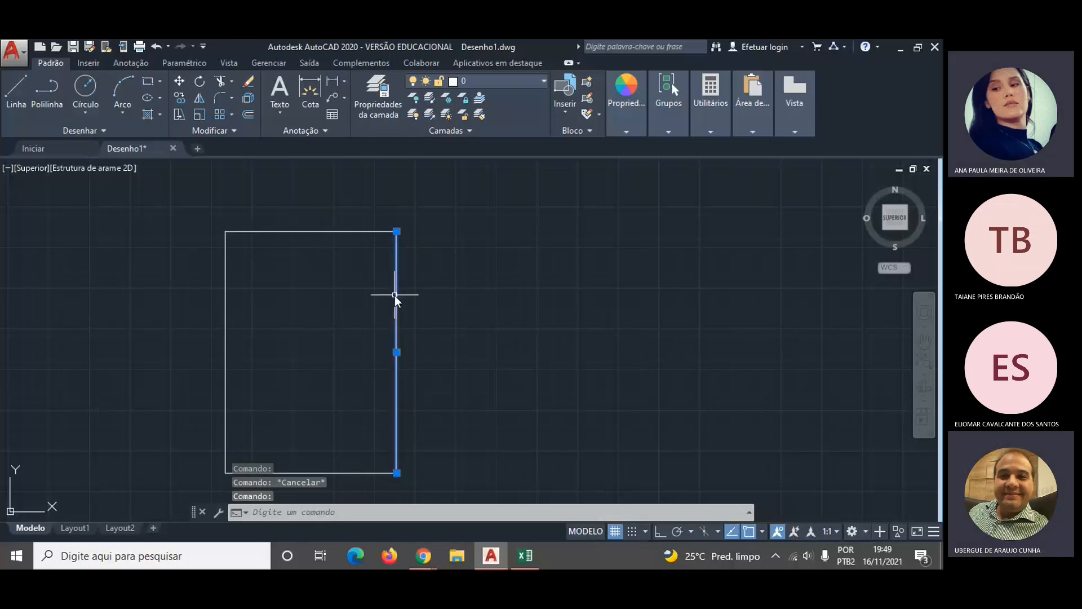
key("Escape")
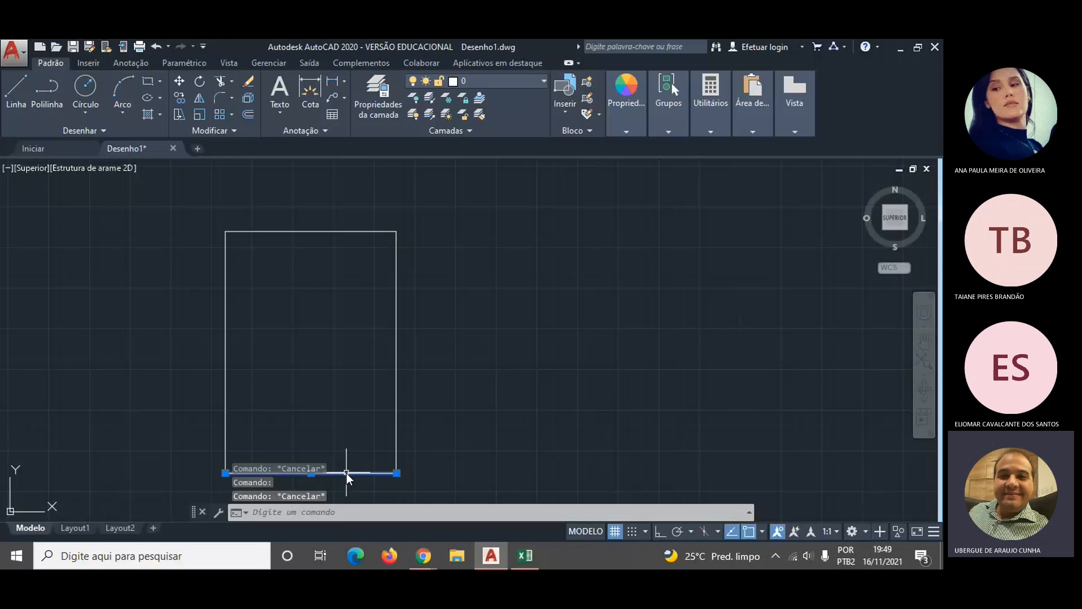
- Move the four lines of the A4 outline together to the right in the drawing
type("mover")
key("Return")
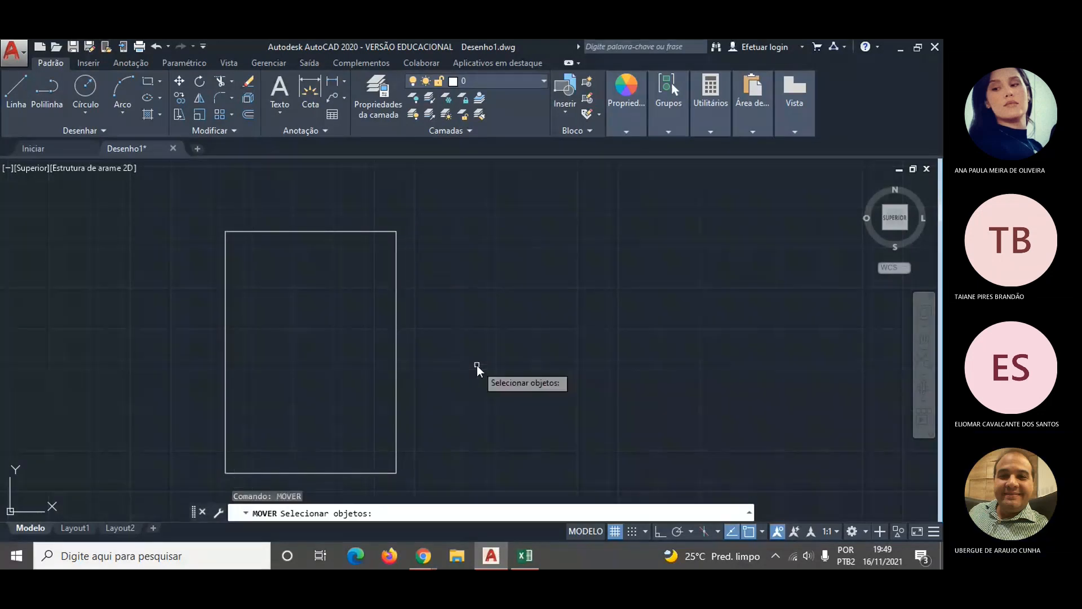
left_click(202, 219)
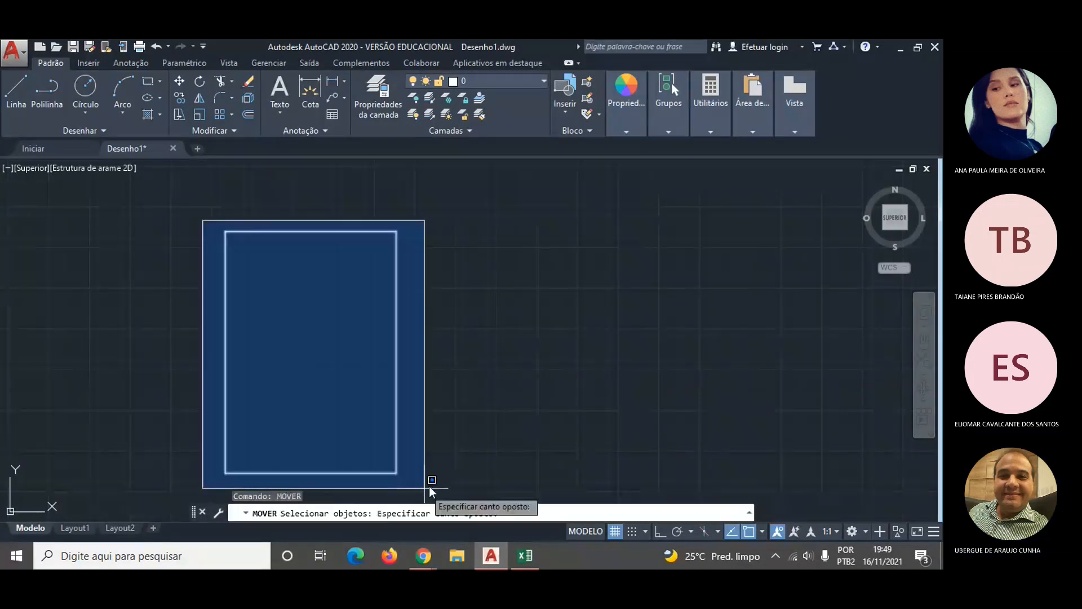
left_click(426, 489)
key("Return")
left_click(338, 366)
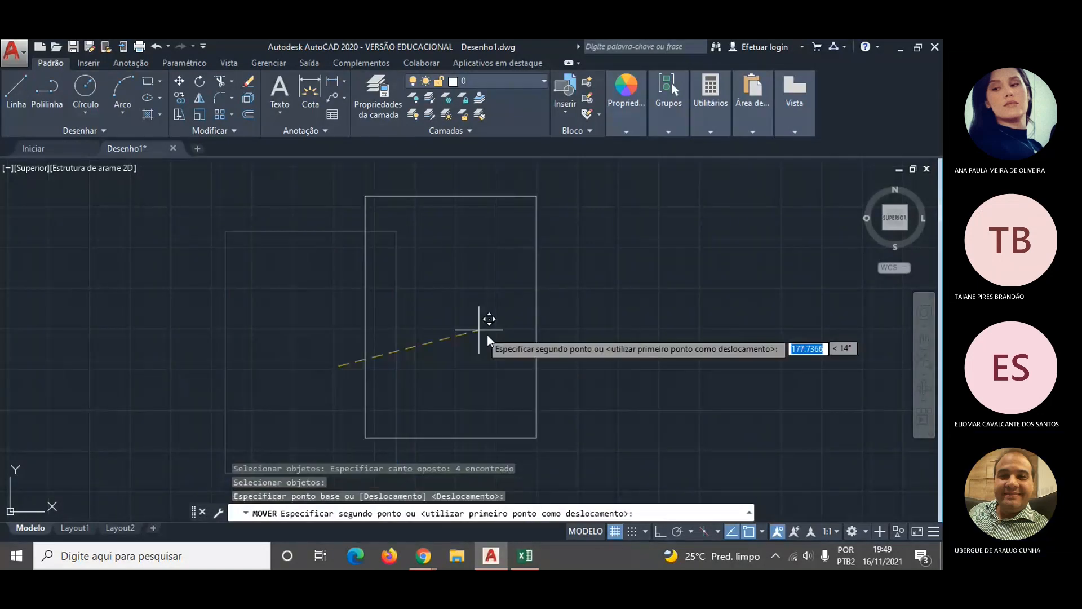
left_click(536, 344)
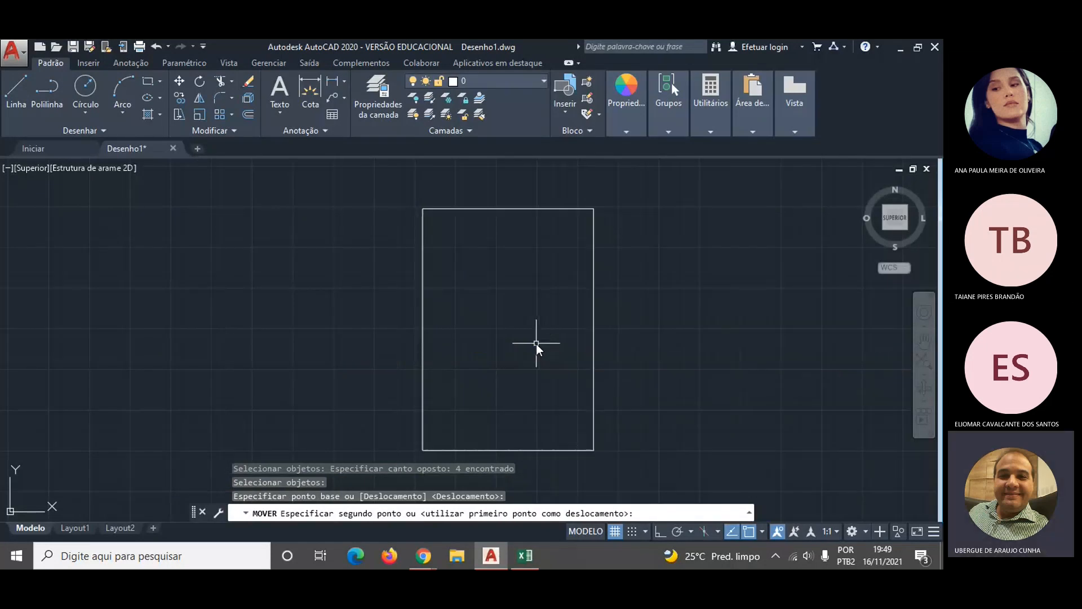
- Offset the left side of the A4 outline inward by 25
key("Escape")
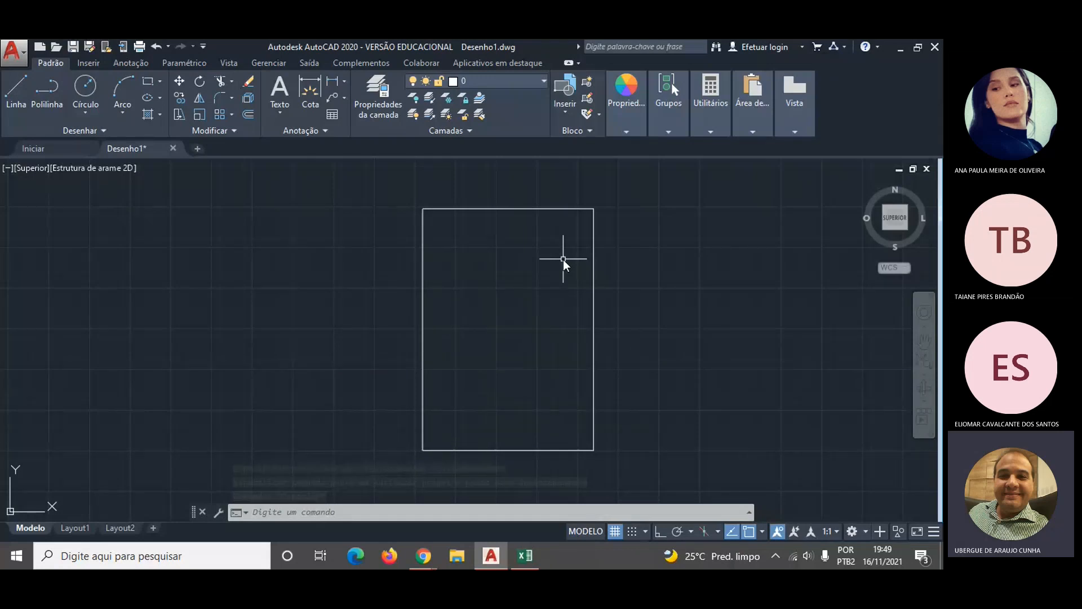
left_click(248, 115)
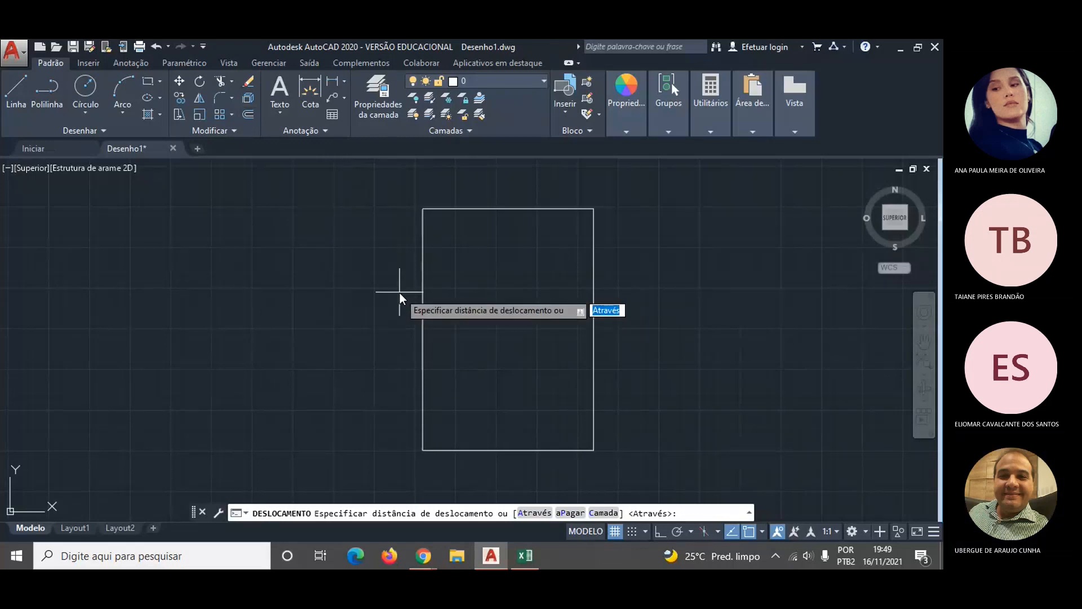
type("25")
key("Return")
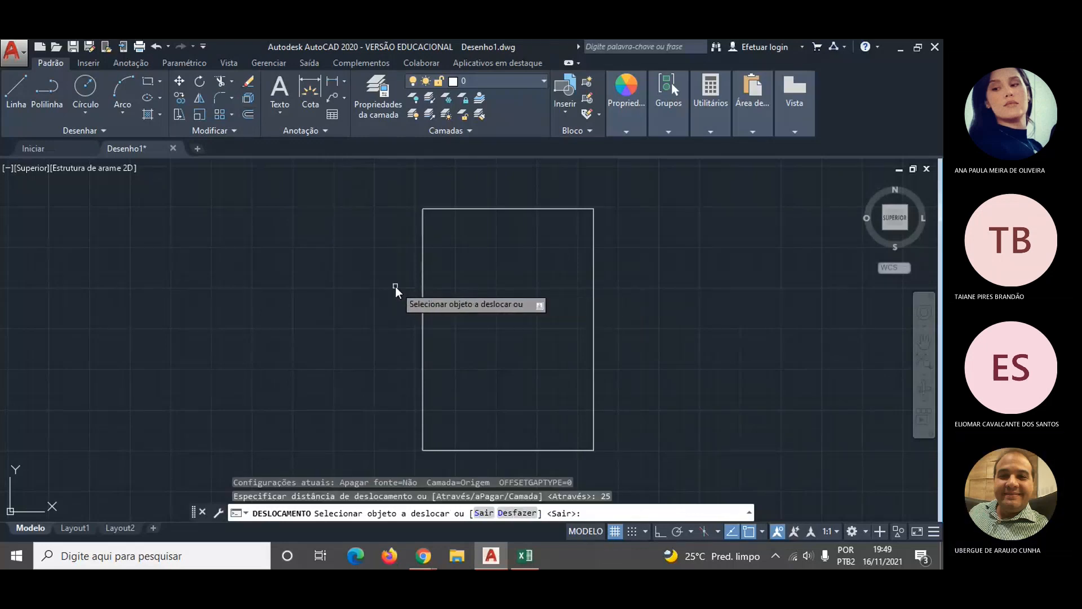
left_click(421, 292)
left_click(511, 291)
key("Escape")
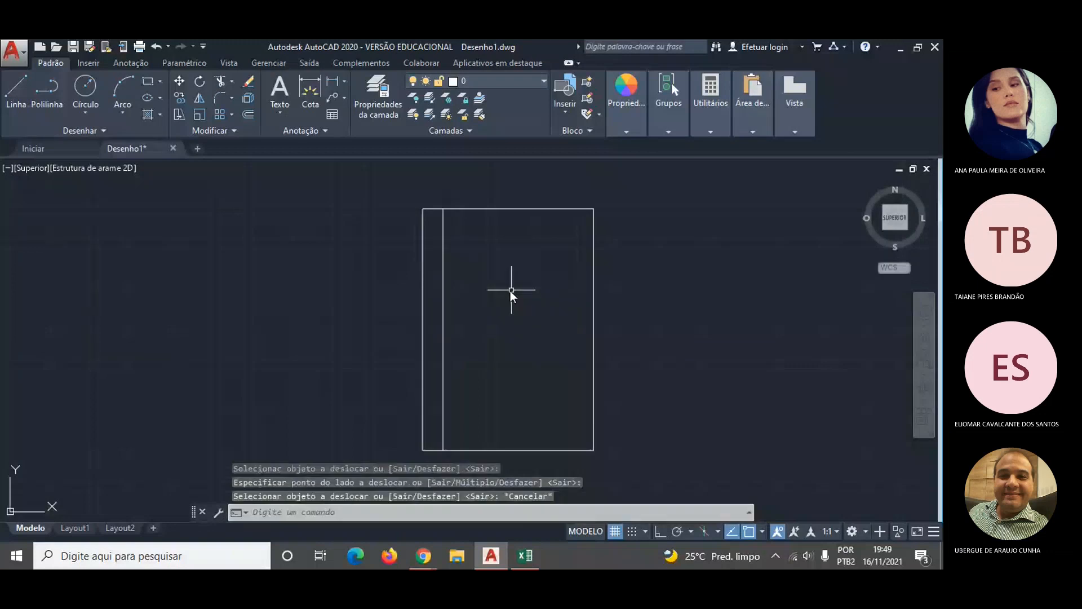
- Offset the upper, right and lower sides of the A4 outline inward by 5
left_click(251, 110)
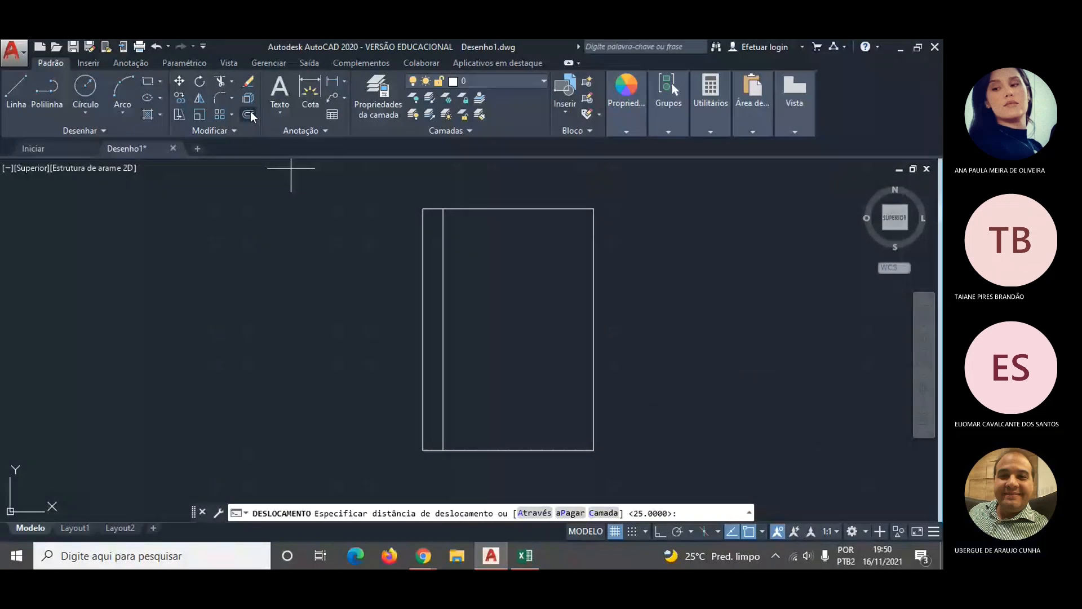
type("5")
key("Return")
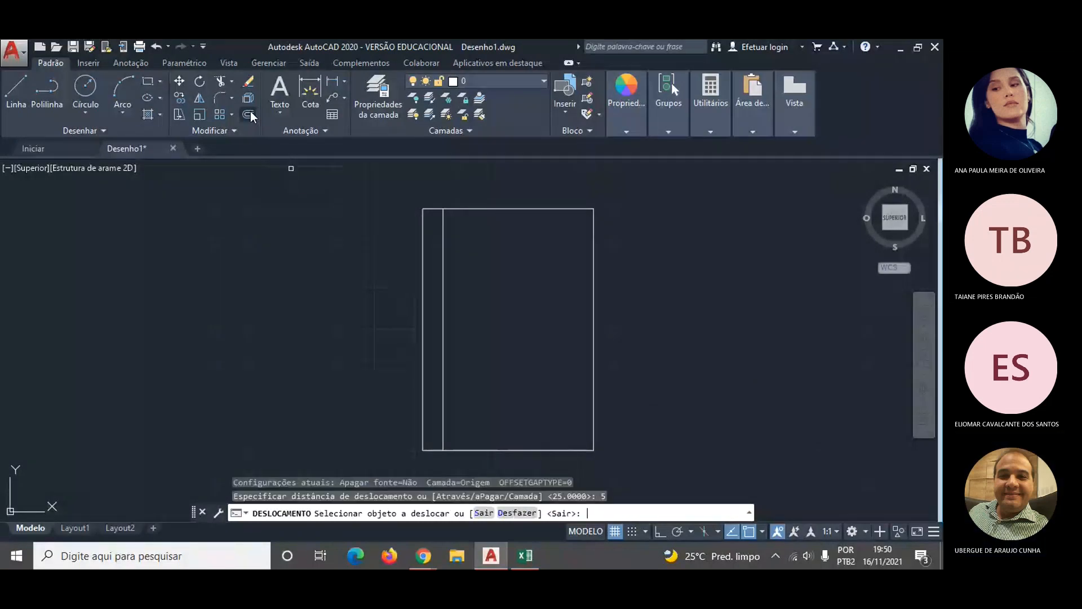
left_click(459, 210)
left_click(459, 215)
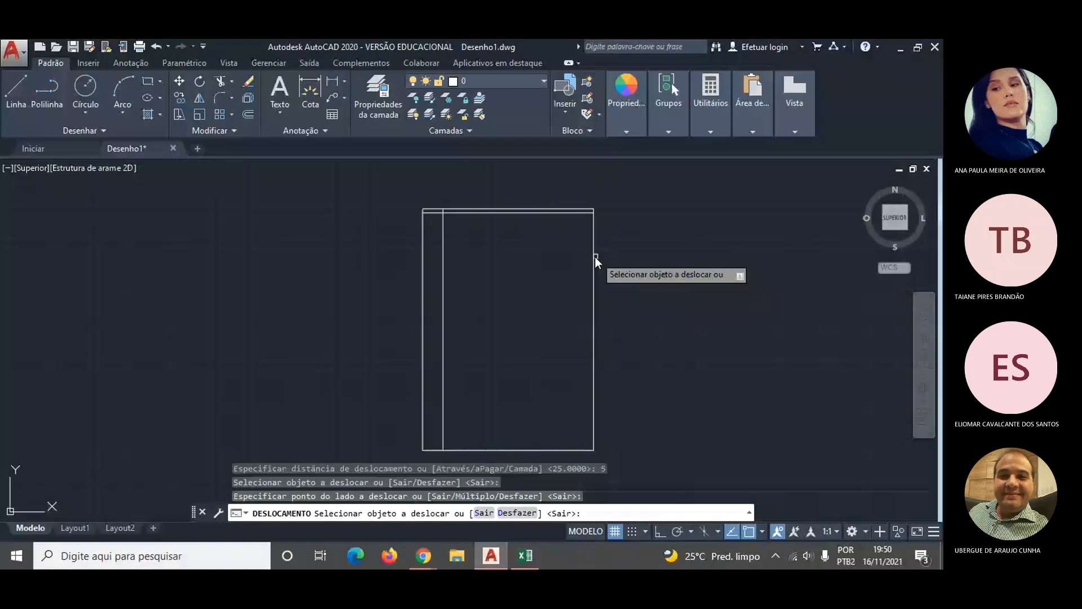
left_click(516, 448)
left_click(516, 428)
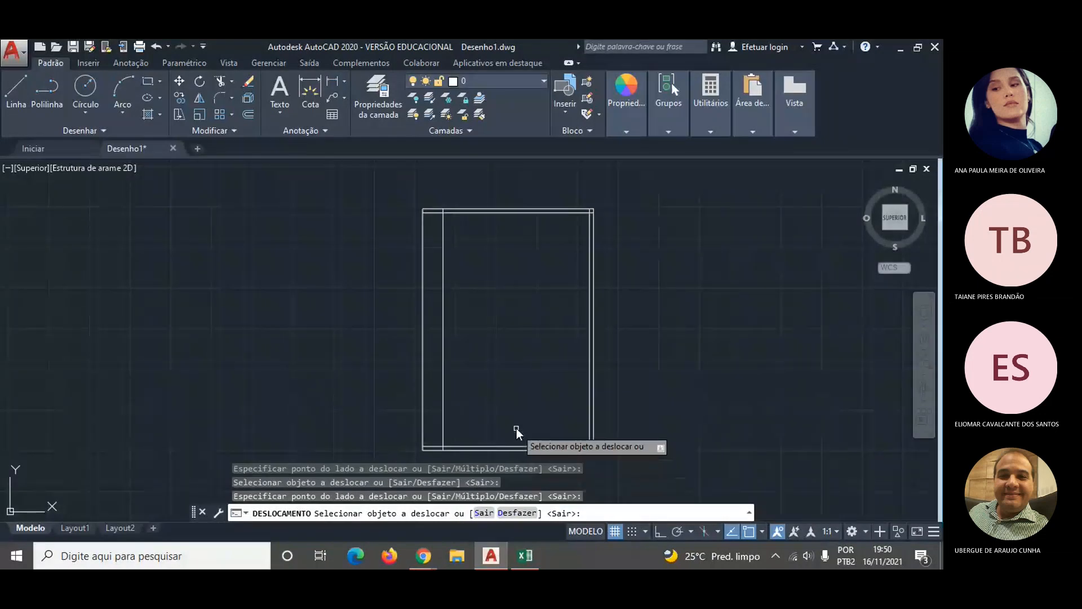
key("Escape")
type("APA")
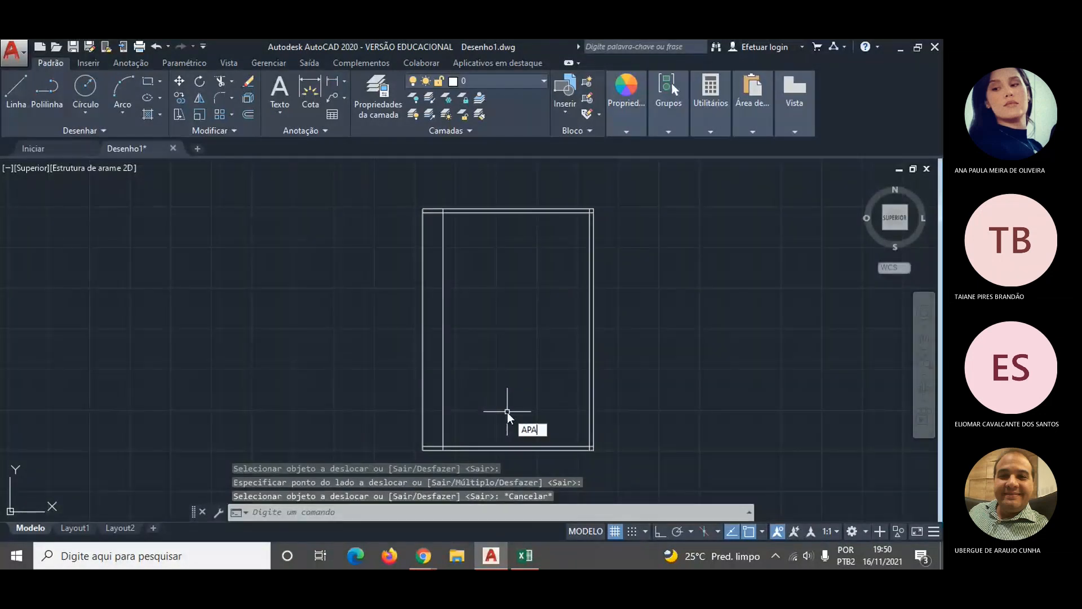
key("Return")
scroll(442, 451, "up", 2)
scroll(442, 451, "up", 2)
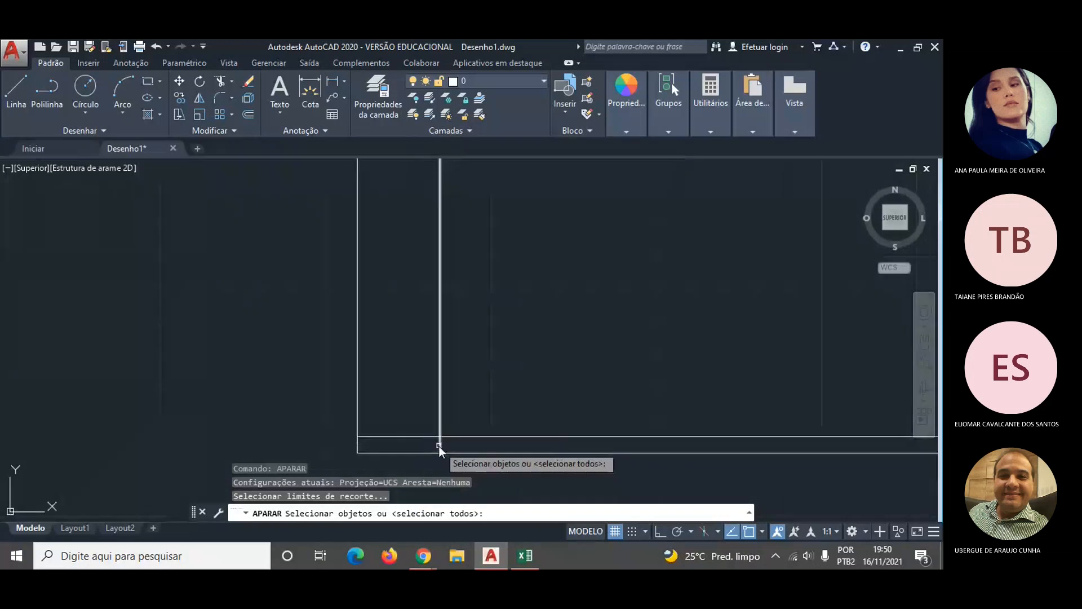
left_click(439, 445)
key("Escape")
key("Escape")
type("APA")
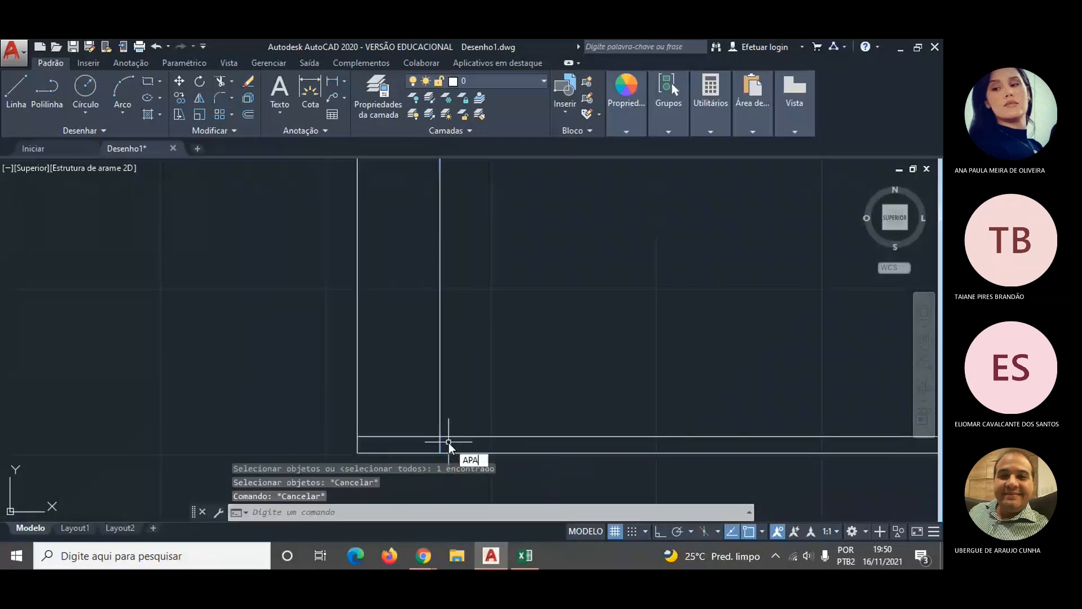
key("Return")
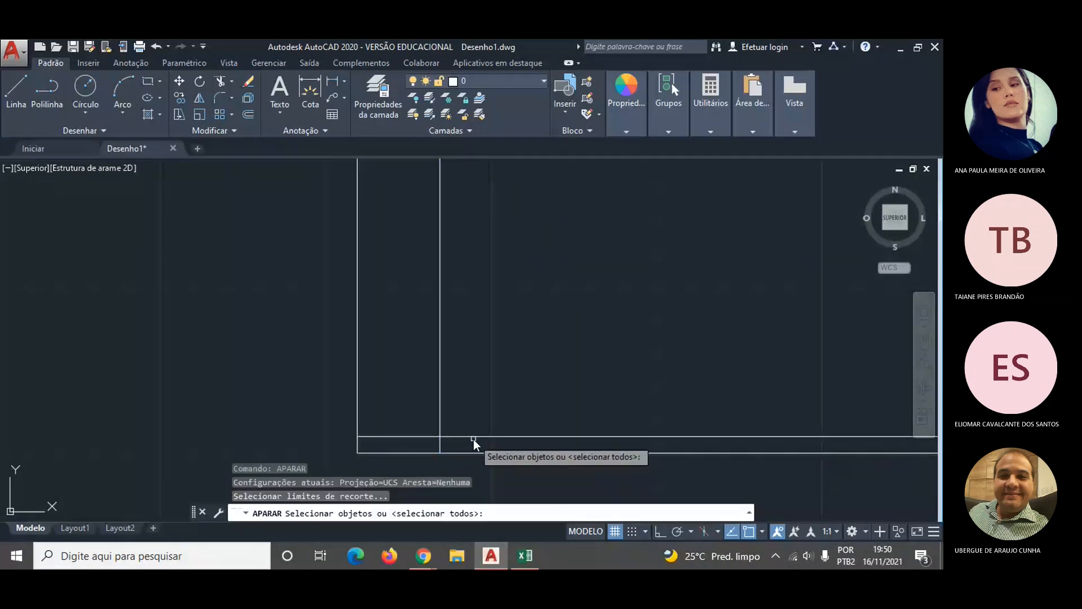
left_click(474, 439)
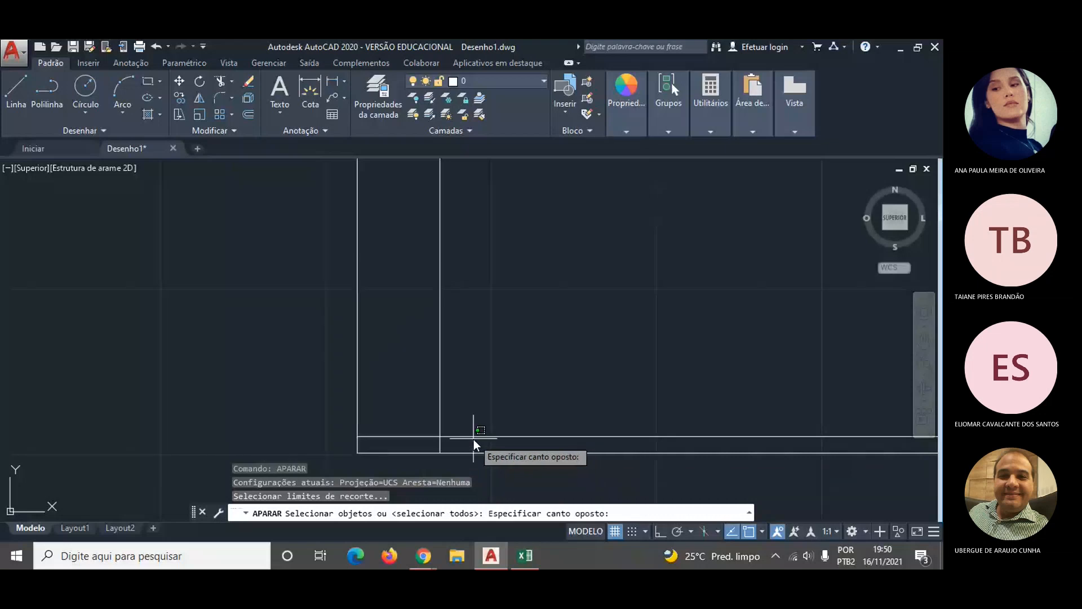
left_click(474, 433)
left_click(474, 433)
double_click(439, 420)
key("Escape")
- Trim the overhanging margin lines at the sheet's lower-left corner, using all objects as cutting edges
type("APARAR")
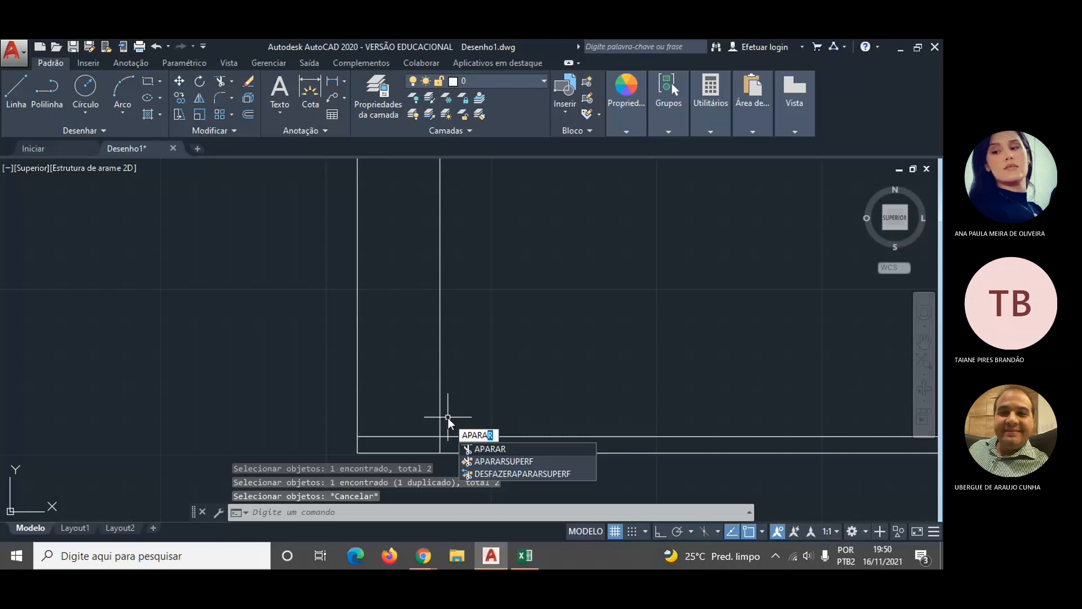
key("Return")
key("Return")
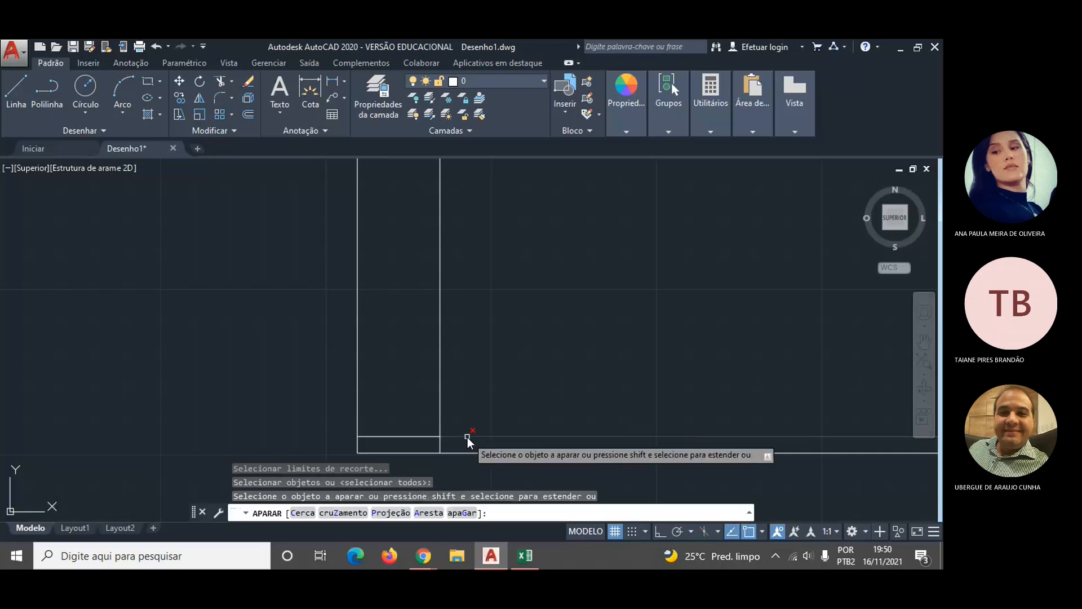
left_click(442, 449)
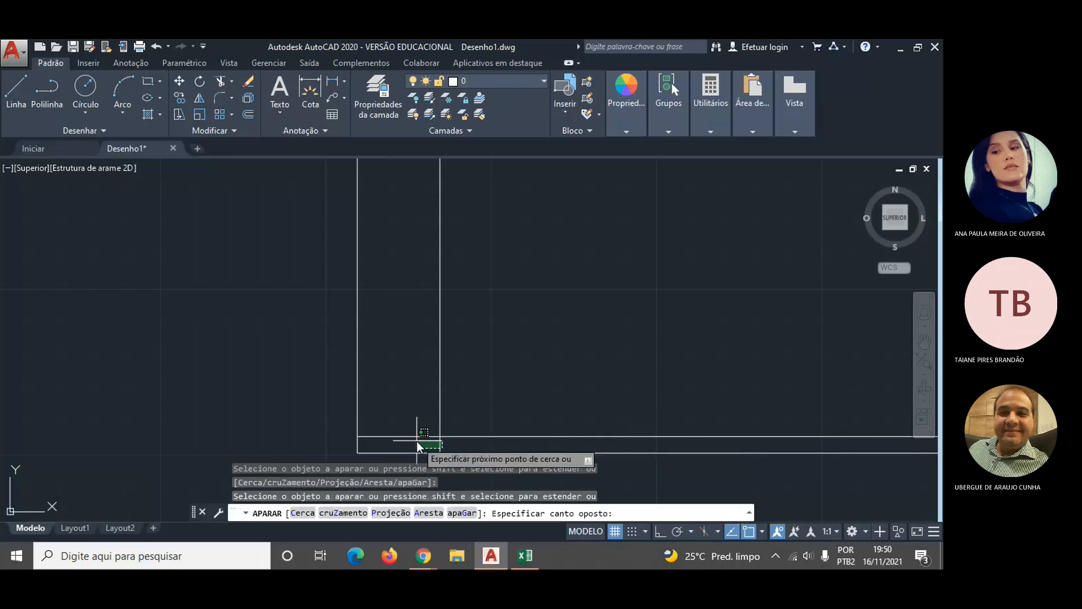
left_click(416, 438)
- Trim the overhanging margin line ends at the sheet's upper-left and upper-right corners
scroll(455, 344, "down", 5)
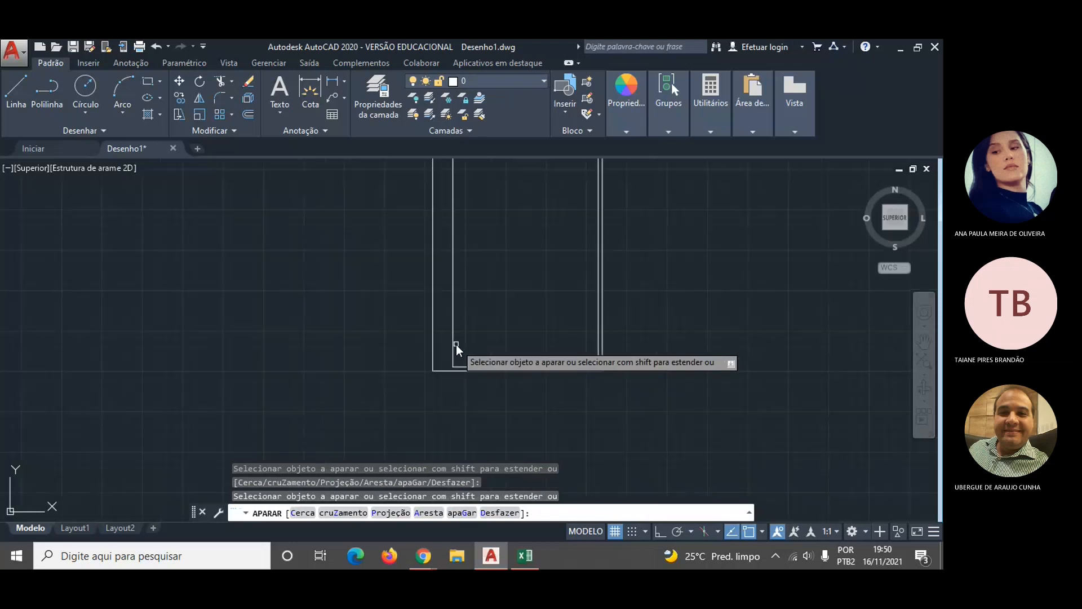
scroll(455, 344, "up", 5)
scroll(459, 333, "down", 9)
scroll(459, 231, "up", 8)
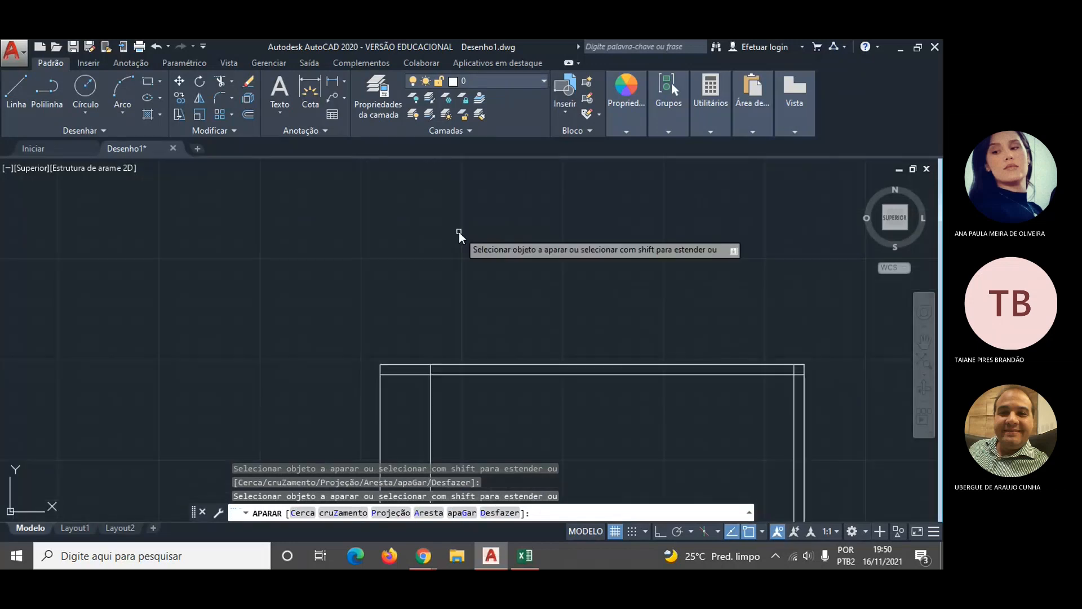
left_click(411, 374)
left_click(431, 370)
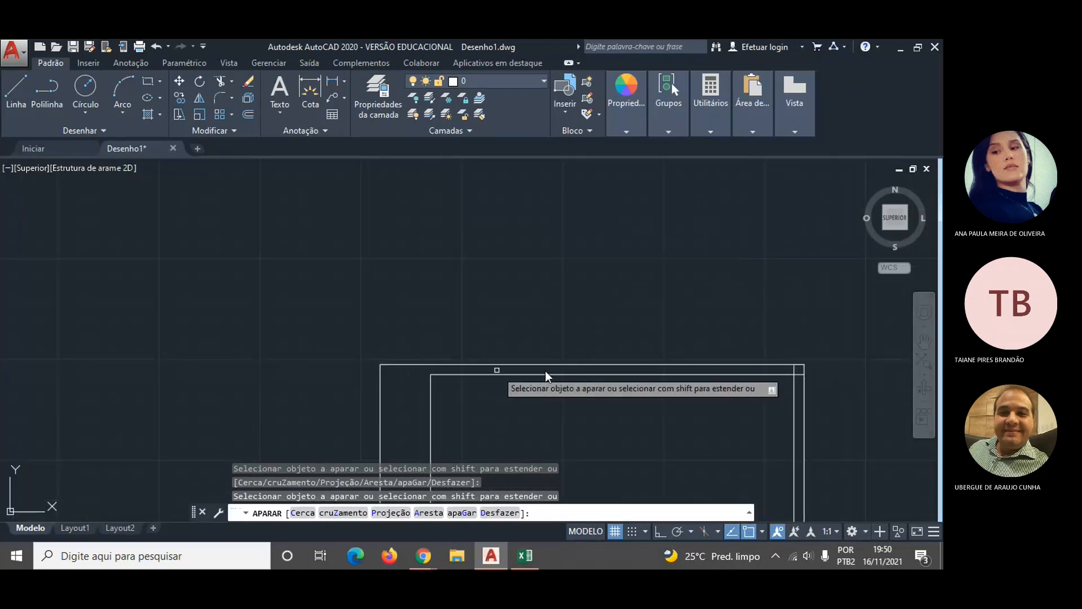
left_click(801, 375)
- Trim the overhanging margin line ends at the sheet's lower-right corner and finish trimming
scroll(788, 347, "down", 12)
scroll(787, 399, "up", 10)
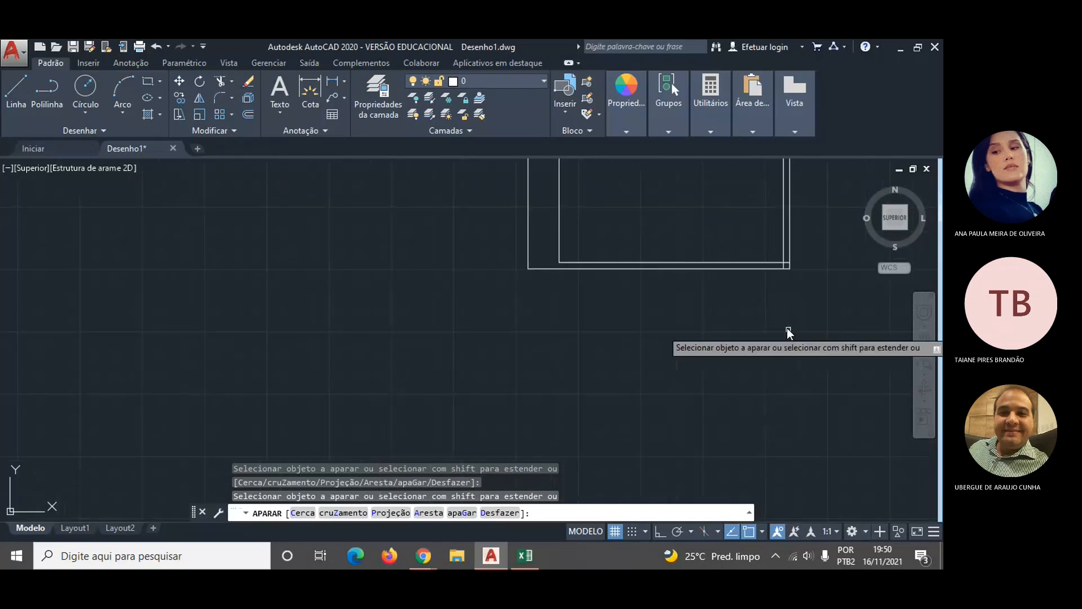
scroll(787, 265, "up", 5)
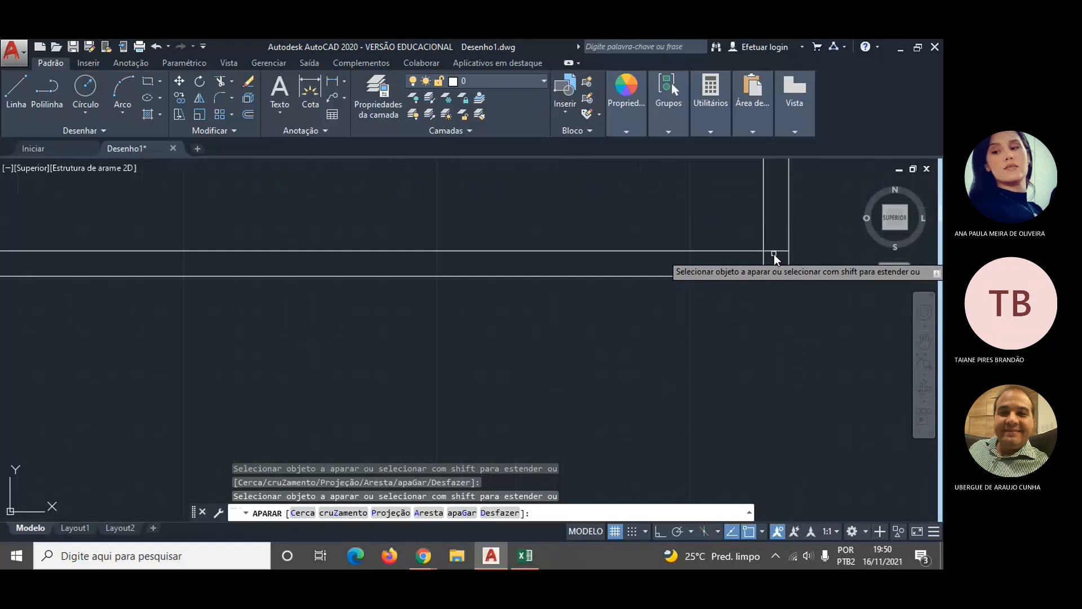
left_click(774, 252)
left_click(764, 260)
key("Escape")
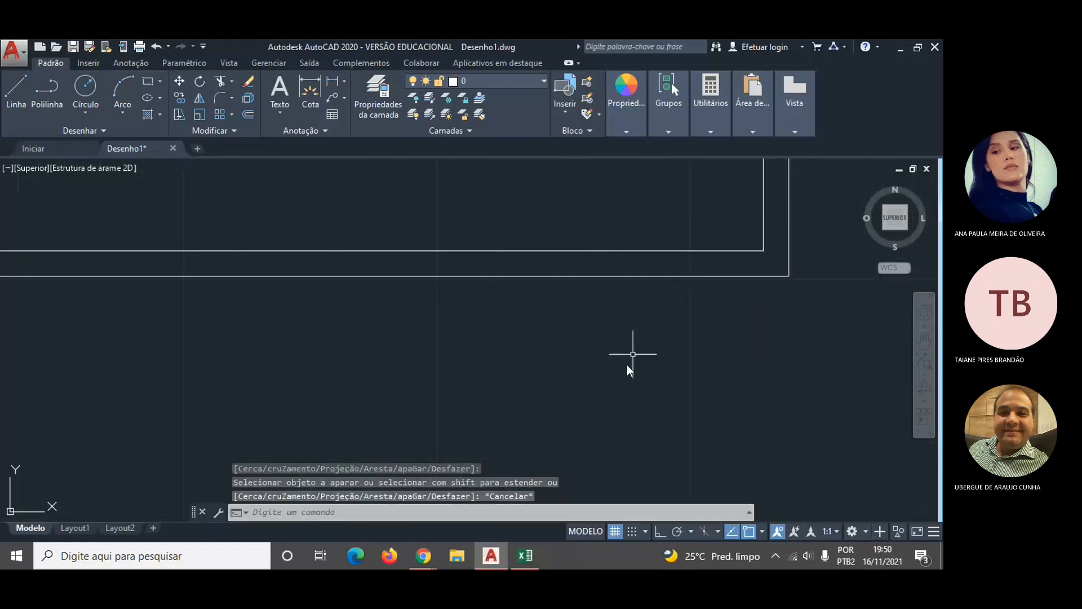
- Add a linear dimension for the sheet's full width, placed below the outer rectangle
scroll(622, 373, "down", 6)
scroll(622, 373, "down", 2)
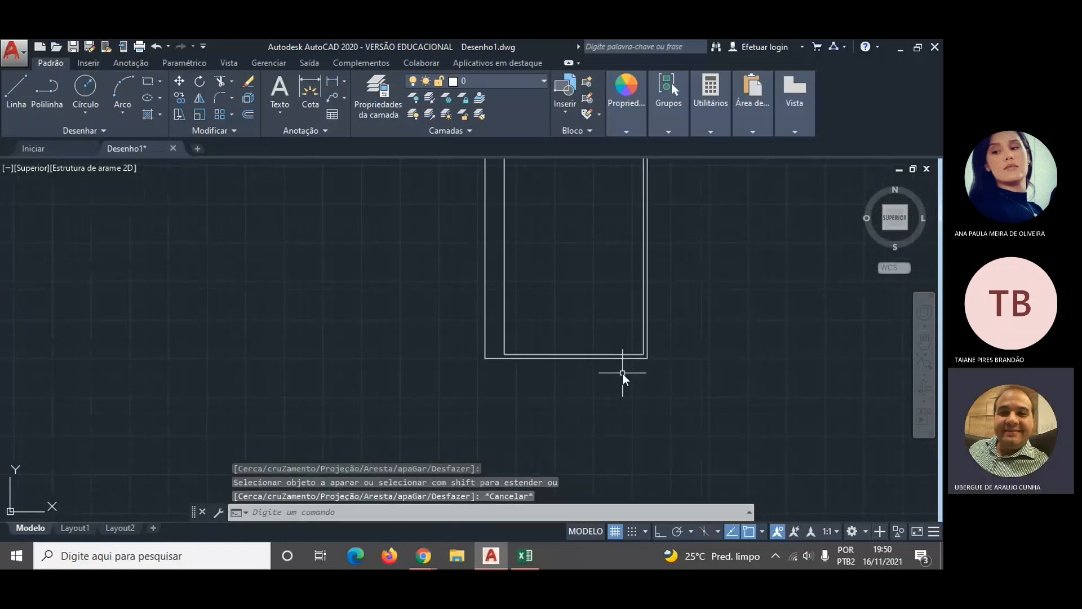
scroll(622, 373, "down", 2)
scroll(661, 262, "up", 2)
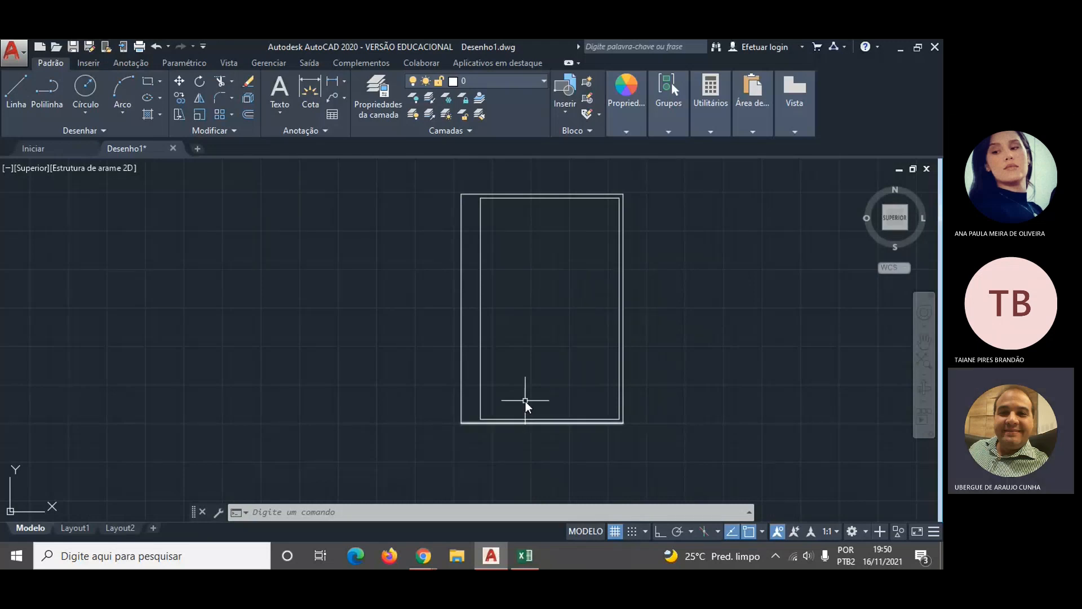
left_click(334, 82)
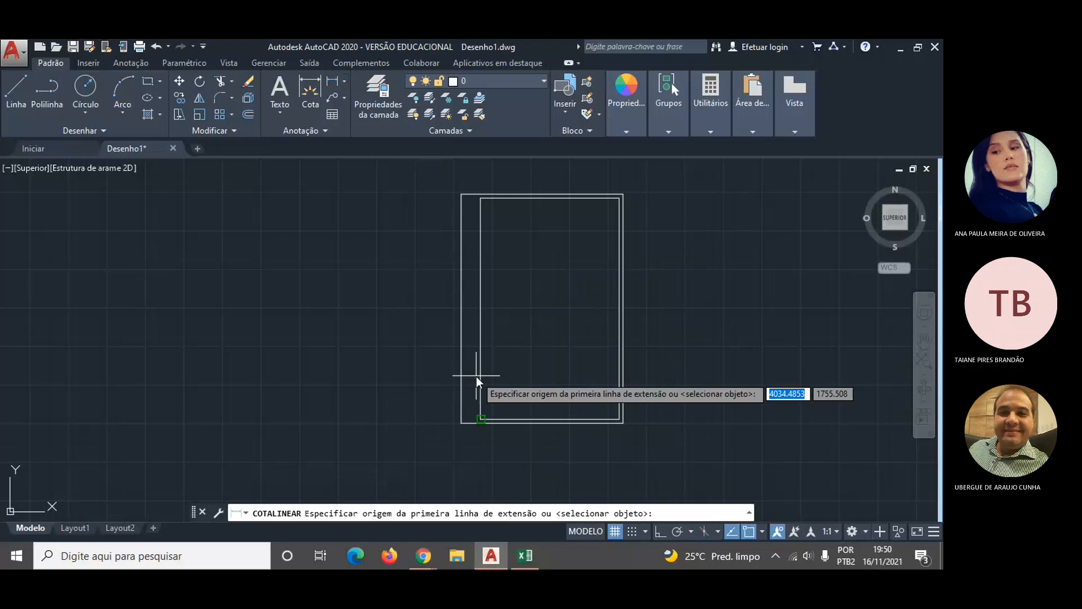
left_click(462, 423)
left_click(624, 421)
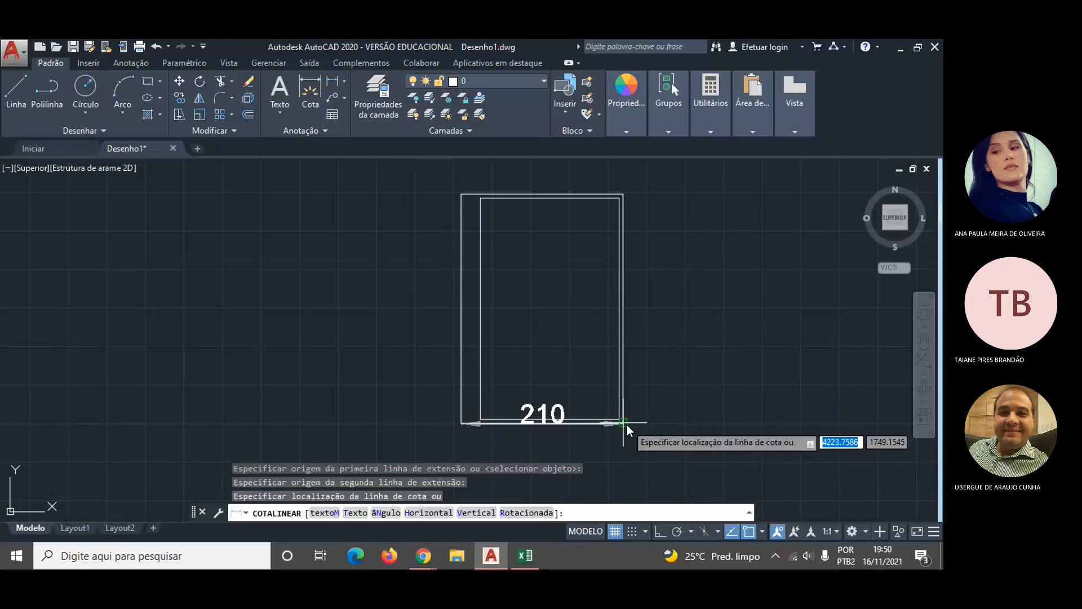
left_click(598, 452)
key("Escape")
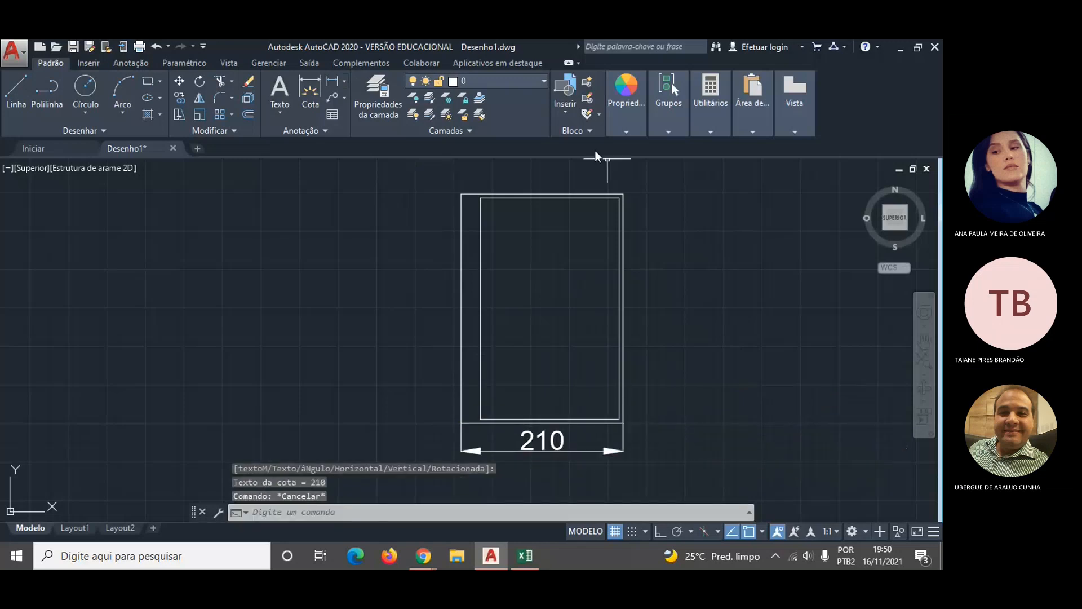
- Add a linear dimension for the sheet's full height, placed to the right of the outer rectangle
left_click(346, 84)
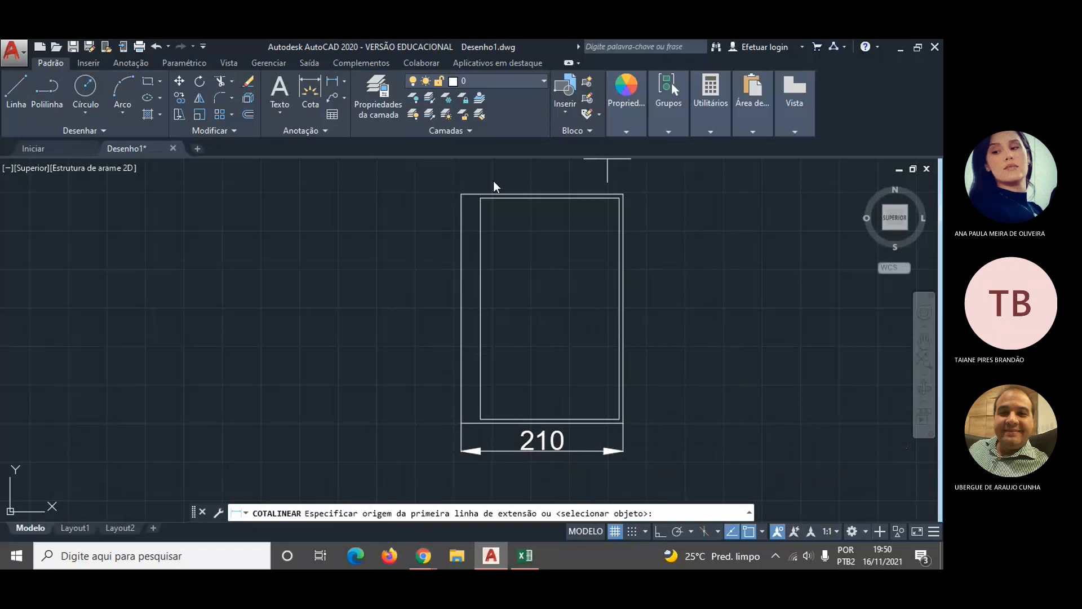
left_click(627, 422)
left_click(623, 194)
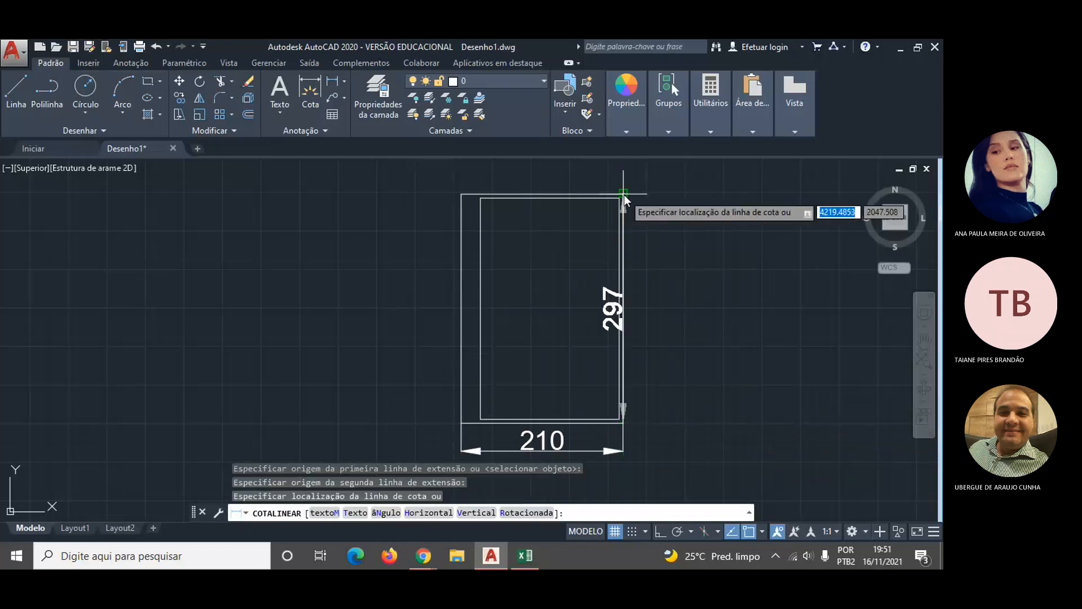
left_click(654, 213)
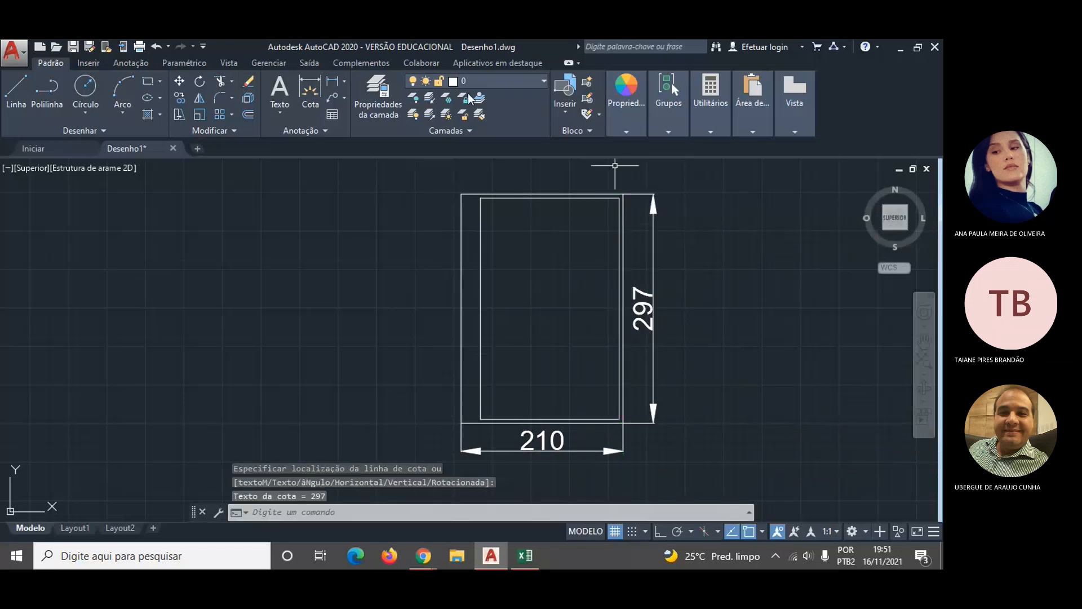
- Add a linear dimension for the left margin's width, placed above the sheet's upper-left corner
left_click(331, 83)
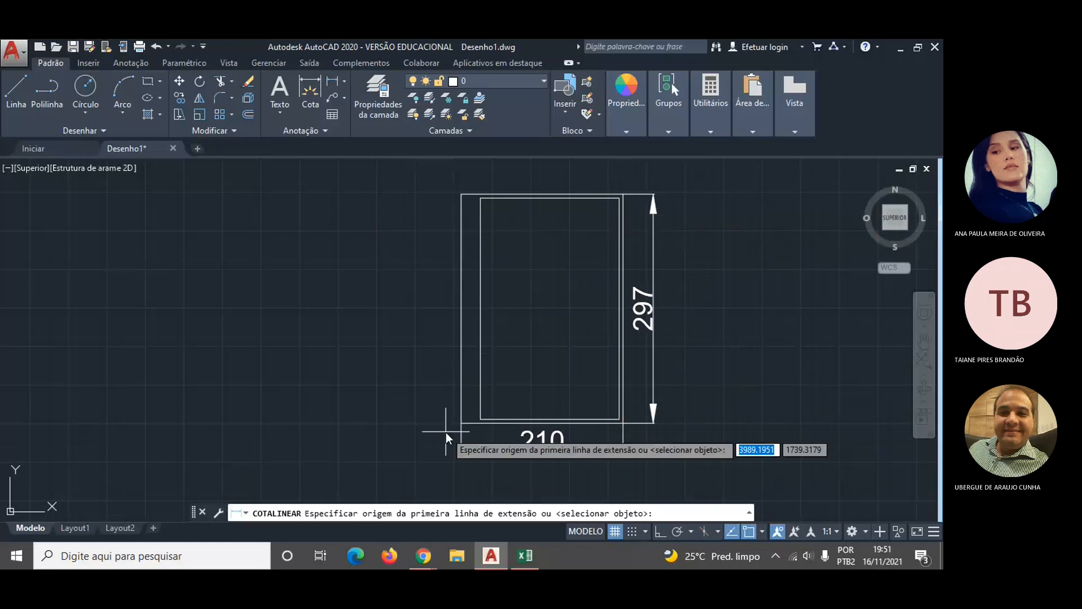
left_click(461, 195)
left_click(480, 198)
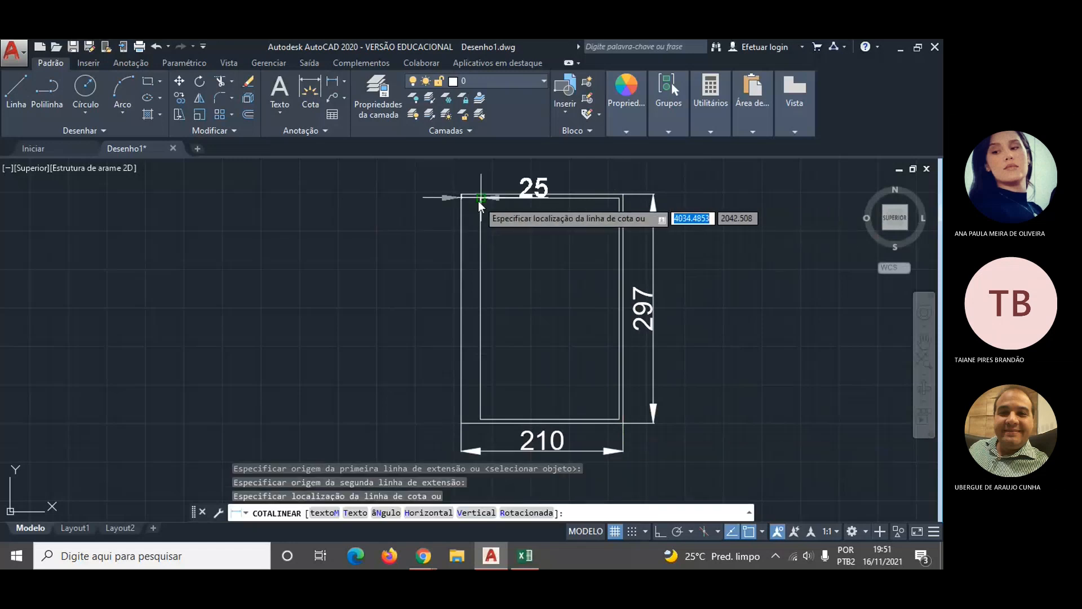
left_click(479, 178)
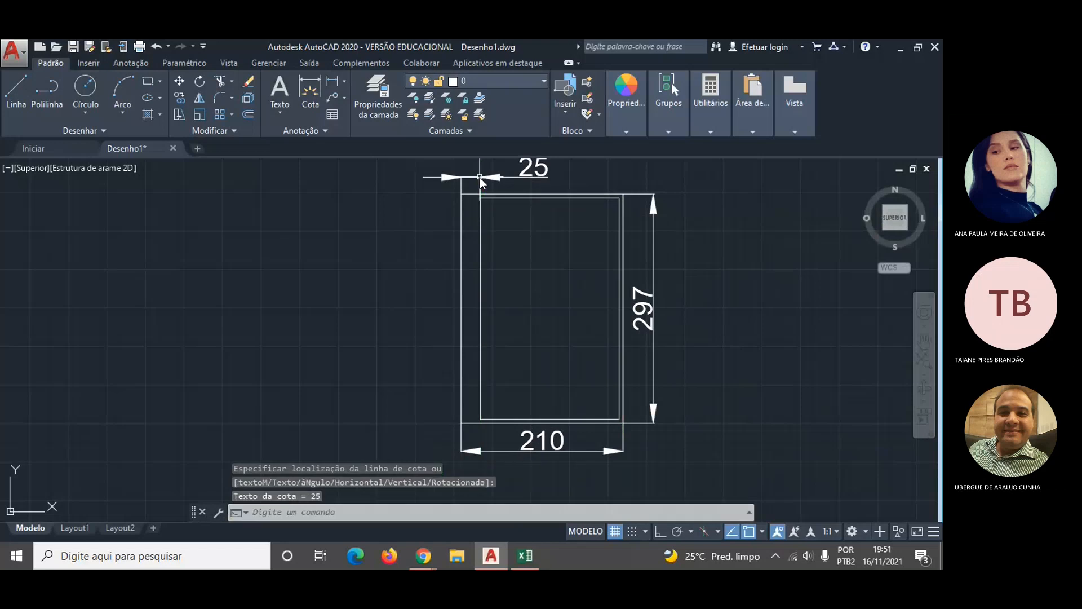
scroll(523, 185, "down", 2)
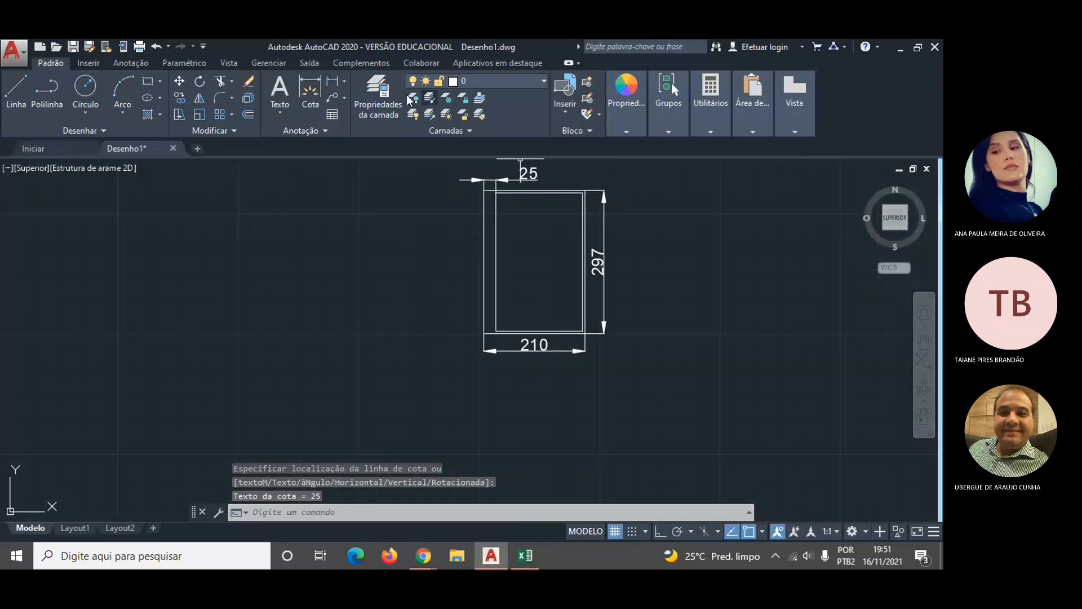
scroll(471, 177, "up", 2)
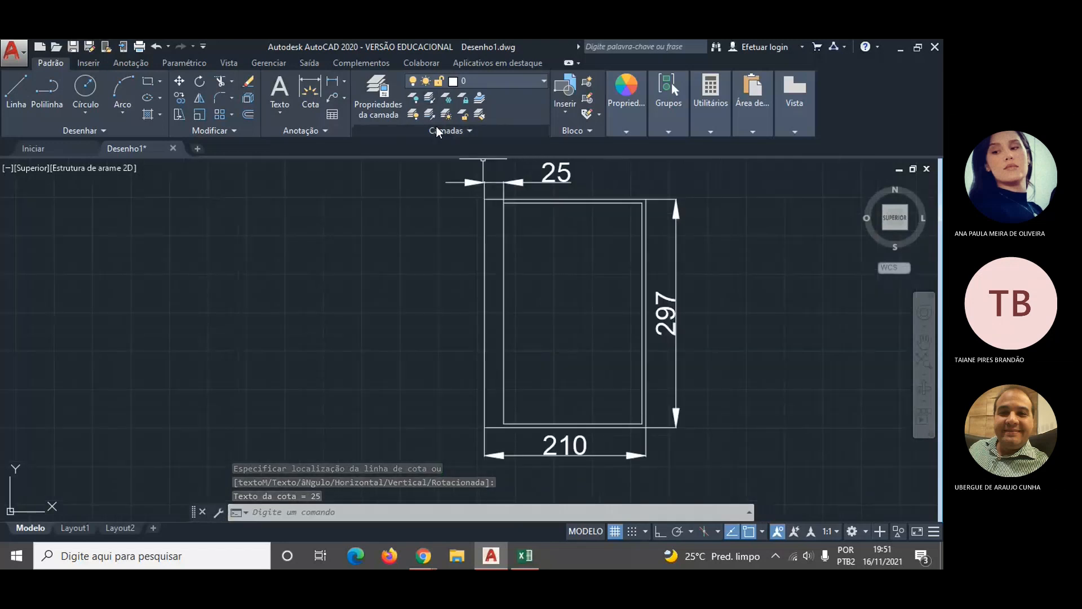
- Add a linear dimension for the right margin's width, placed above the sheet's upper-right corner
key("Return")
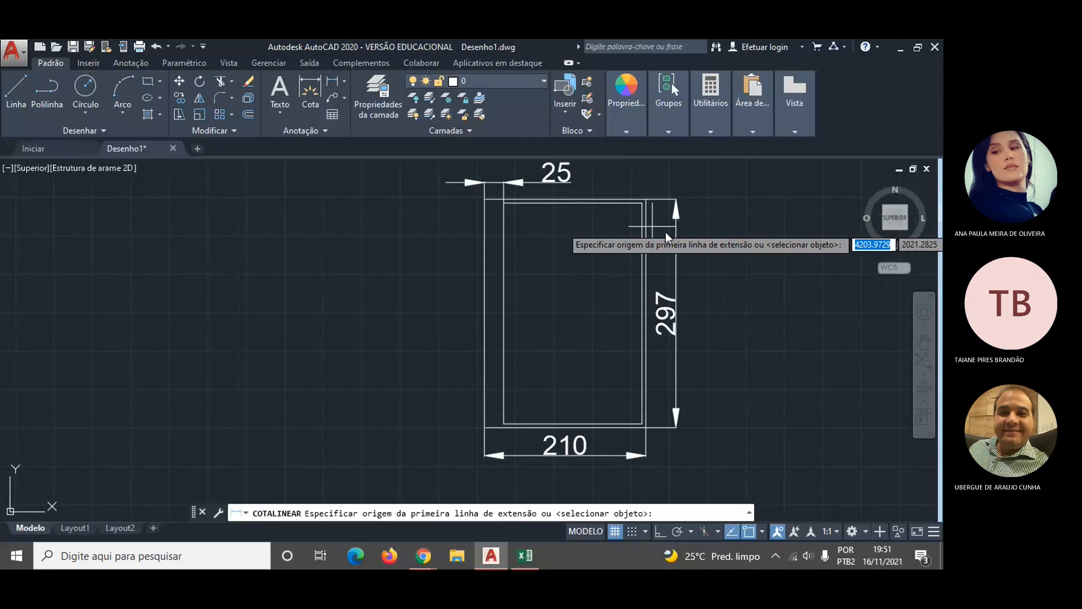
left_click(642, 202)
left_click(647, 199)
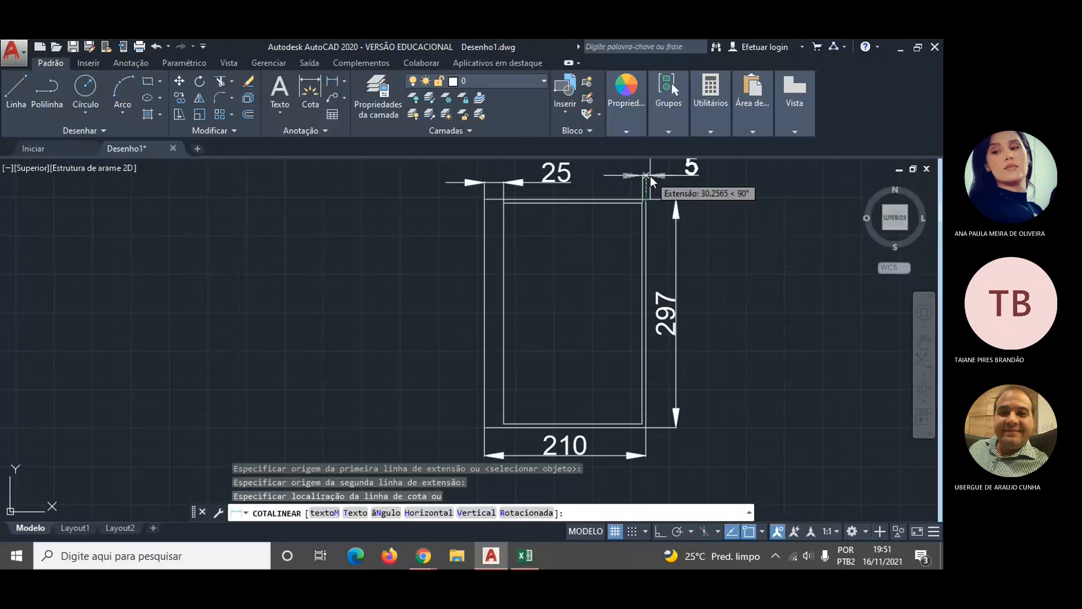
left_click(719, 181)
key("Escape")
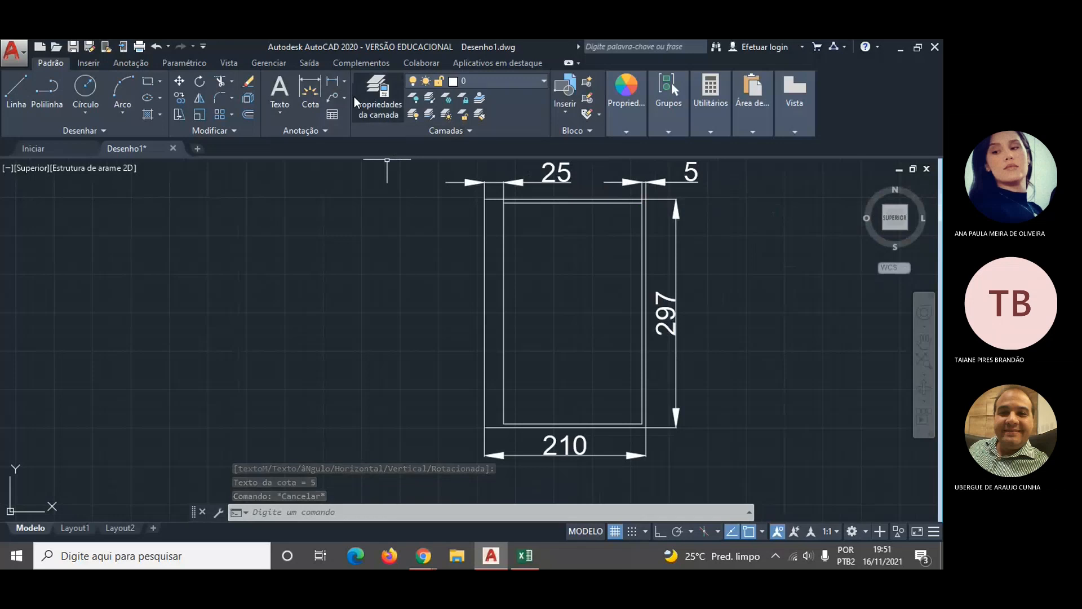
left_click(331, 80)
left_click(483, 431)
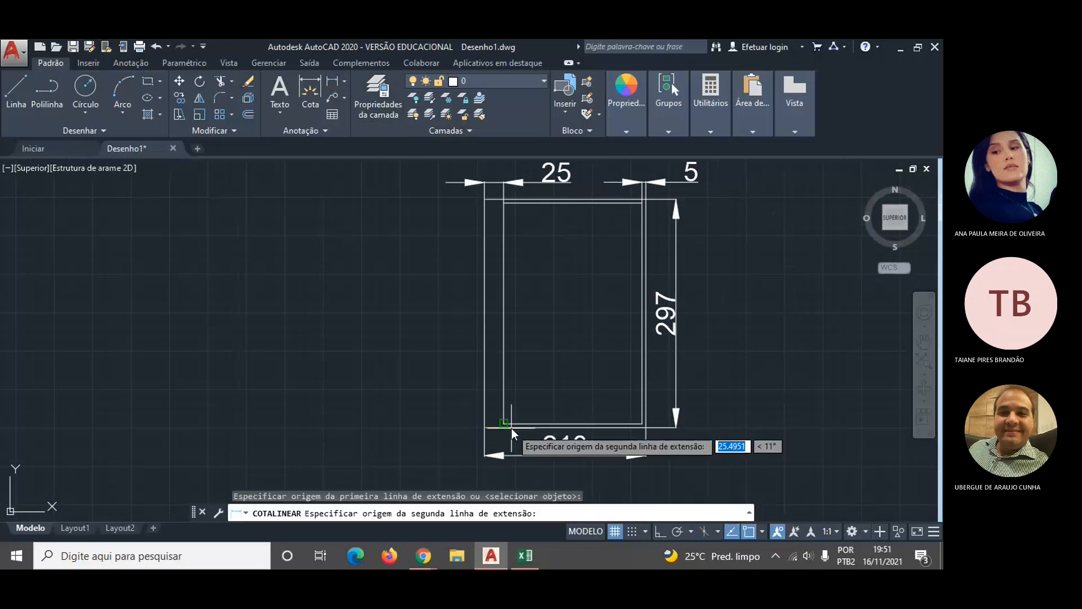
left_click(504, 424)
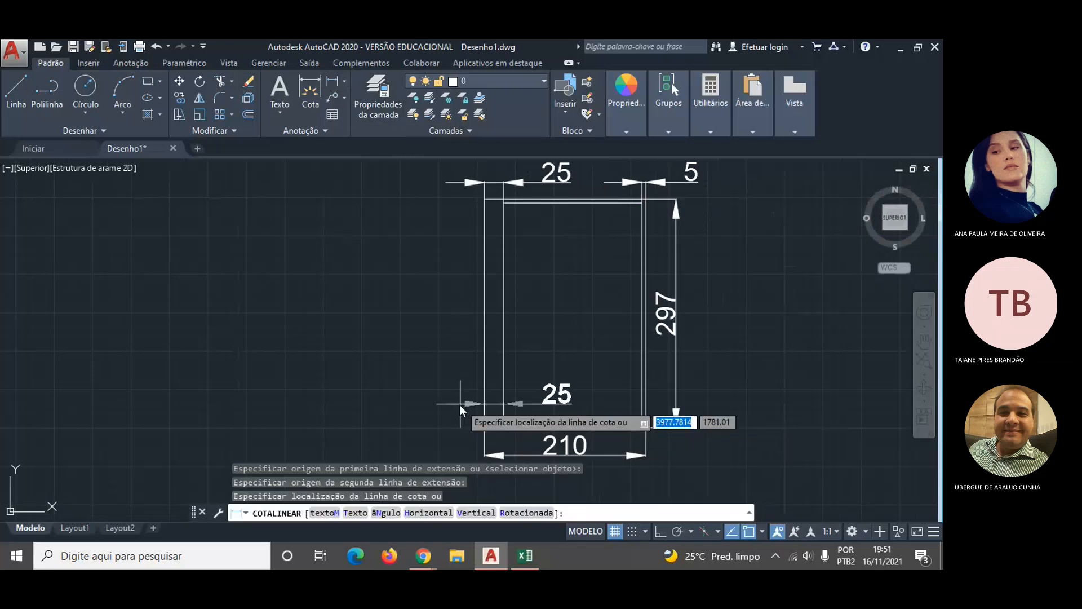
key("Escape")
- Add a vertical linear dimension for the bottom margin's height, placed to the left of the sheet's lower-left corner
left_click(333, 80)
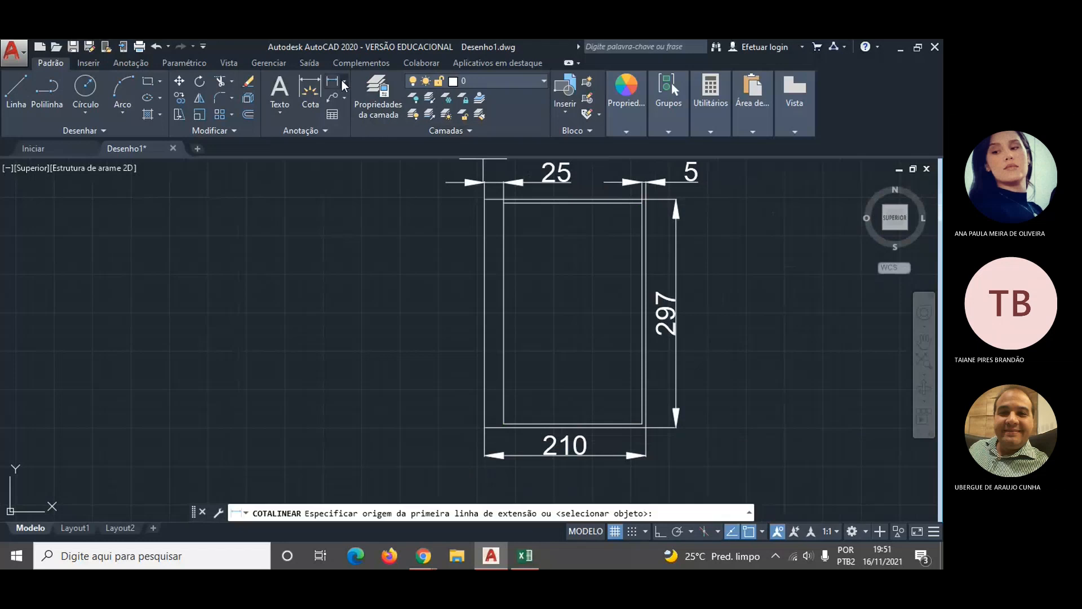
left_click(342, 81)
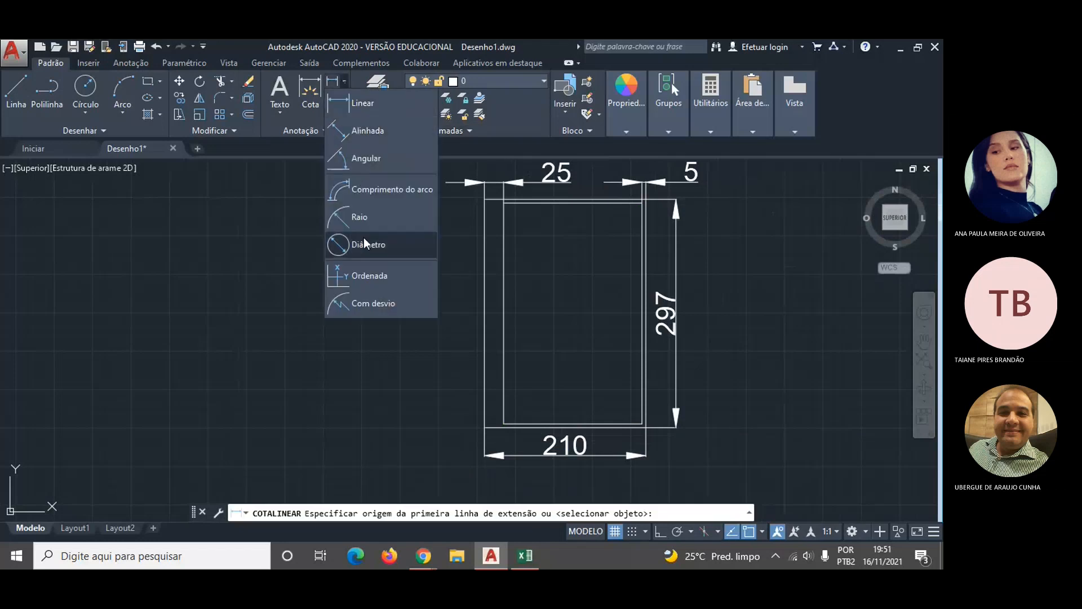
left_click(360, 106)
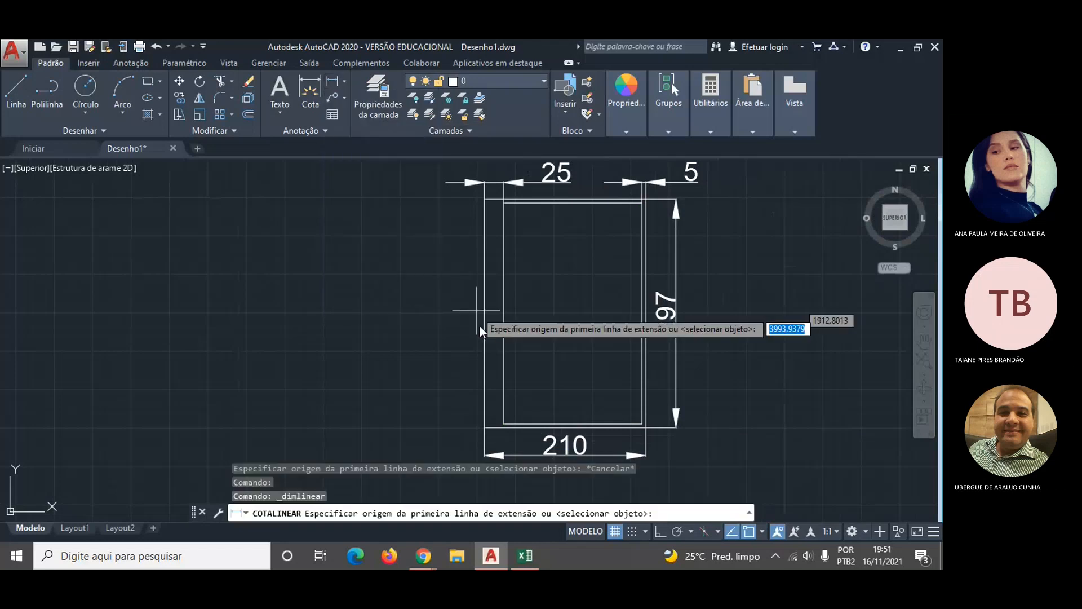
scroll(478, 321, "up", 5)
left_click(441, 293)
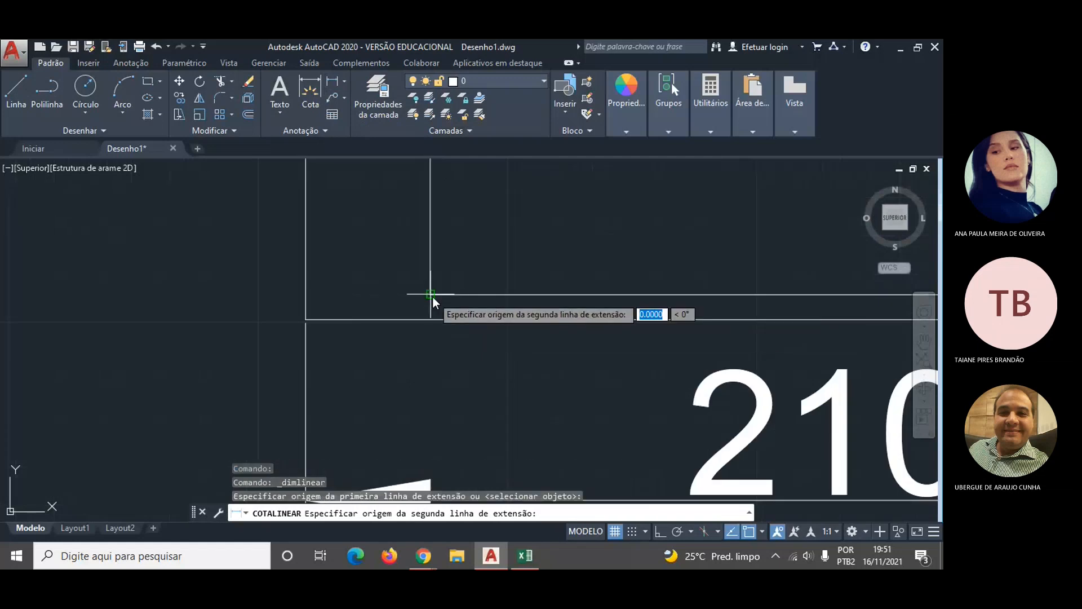
left_click(306, 319)
scroll(263, 293, "down", 5)
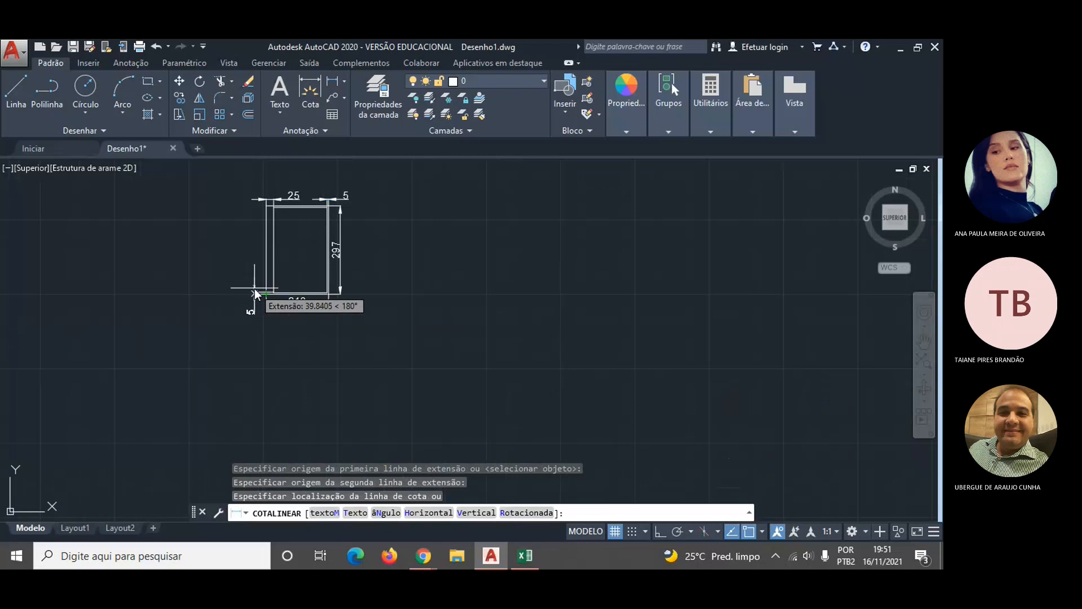
left_click(254, 288)
scroll(430, 286, "up", 2)
scroll(430, 286, "down", 2)
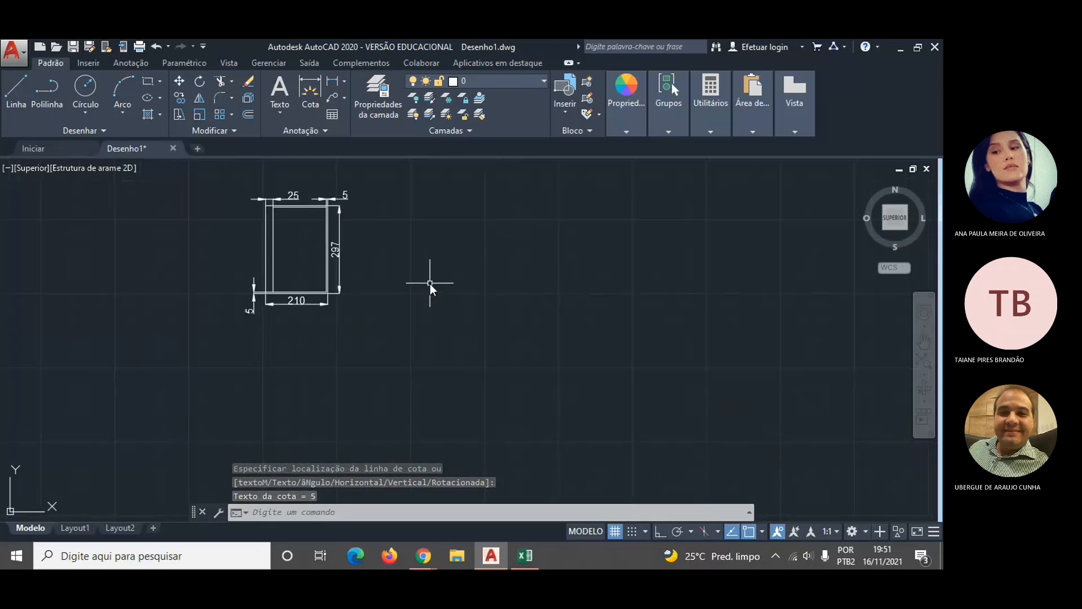
scroll(423, 276, "up", 2)
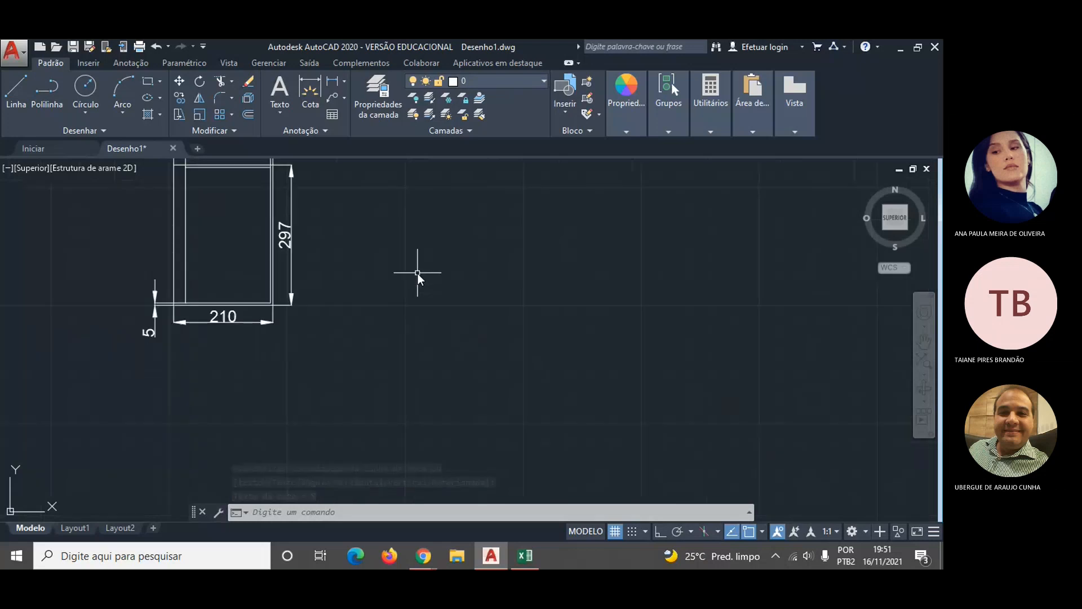
scroll(403, 261, "down", 4)
scroll(306, 219, "up", 5)
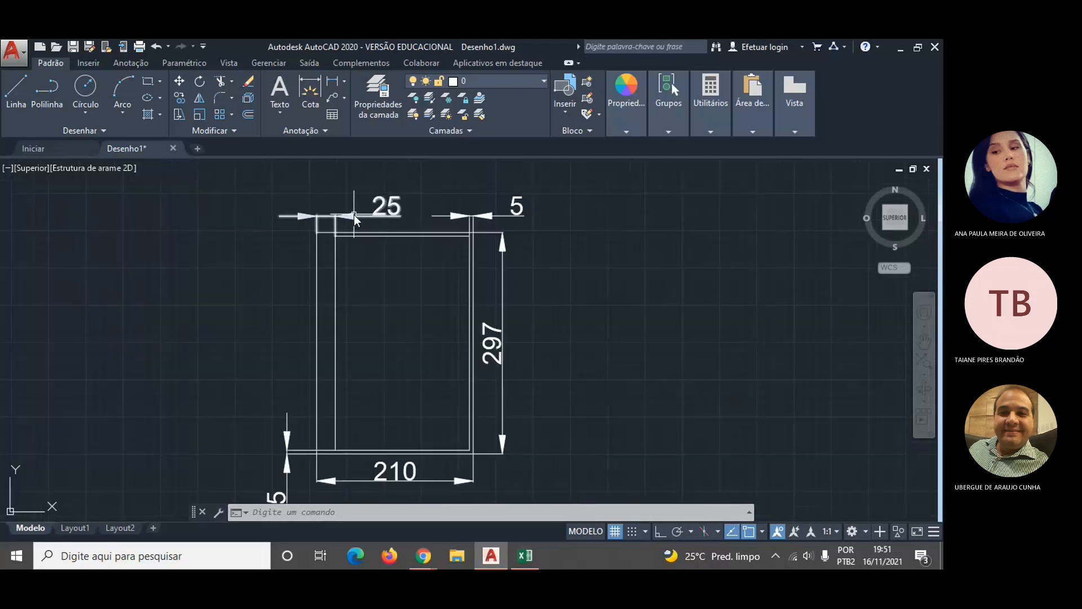
scroll(355, 215, "up", 2)
left_click(335, 84)
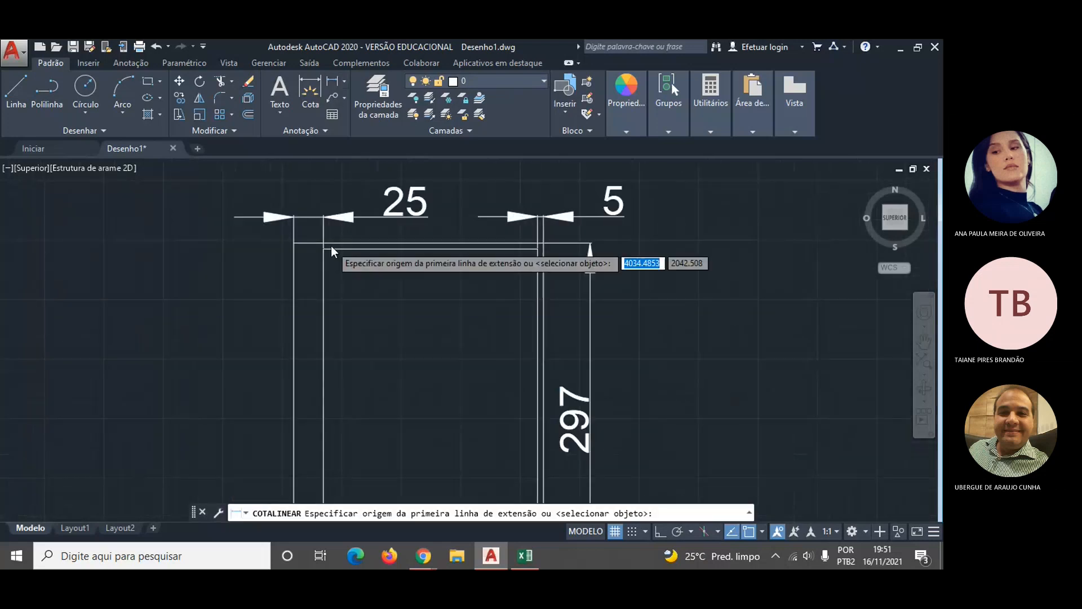
scroll(331, 246, "up", 2)
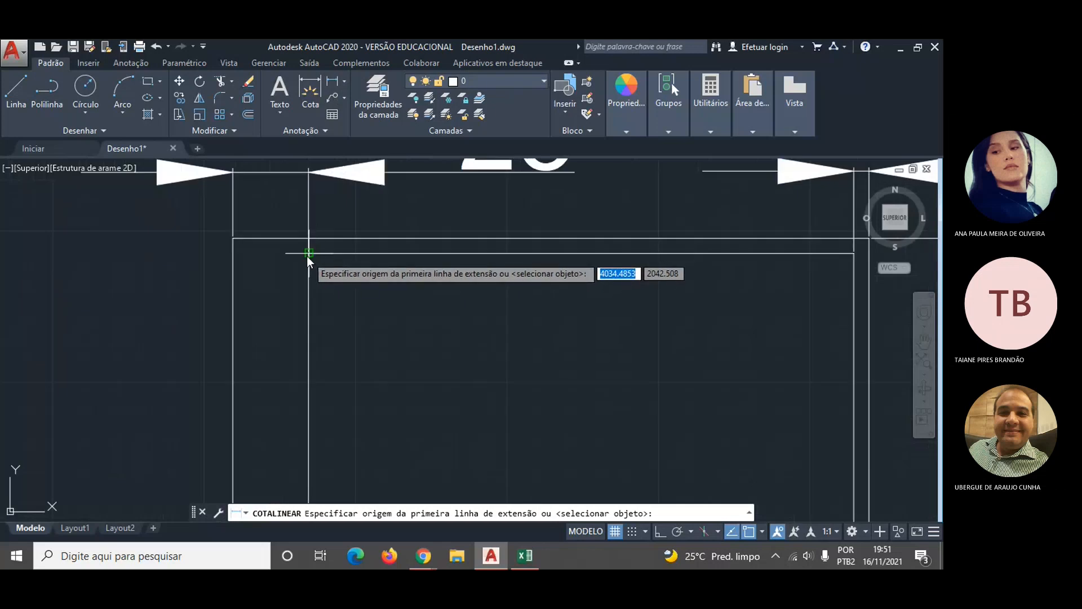
left_click(307, 255)
left_click(232, 238)
scroll(233, 242, "down", 3)
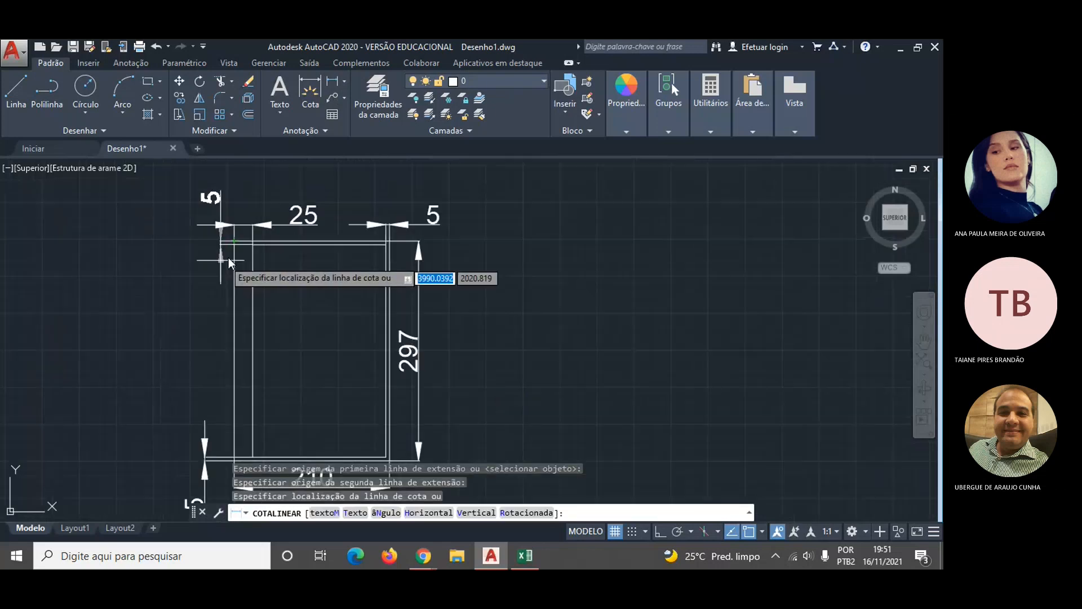
key("Escape")
- Add a vertical linear dimension for the top margin's height, placed across the sheet's upper edge near its middle
left_click(333, 93)
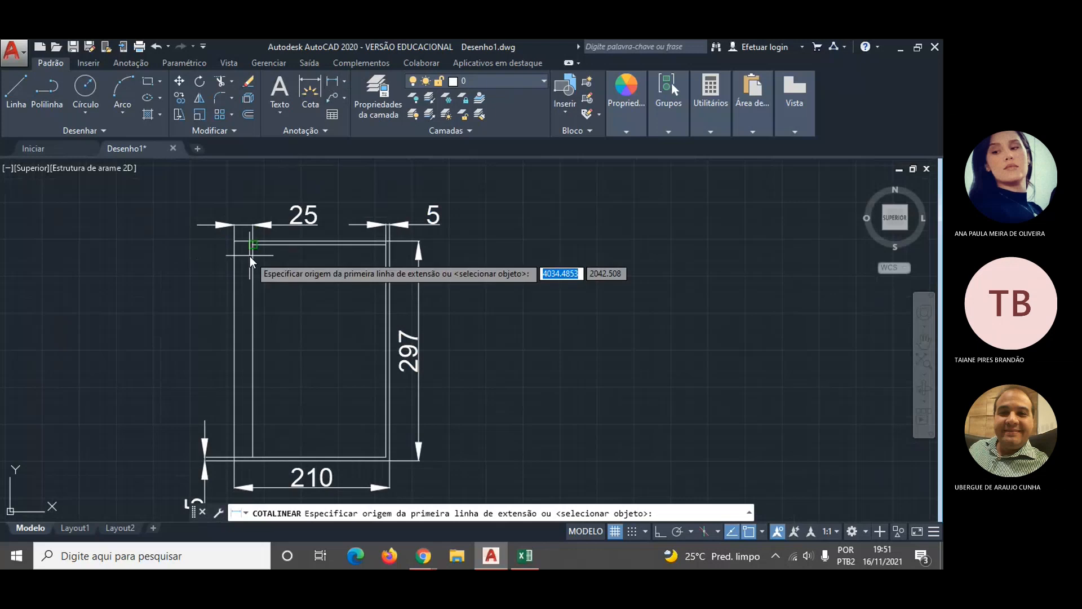
scroll(249, 256, "up", 4)
left_click(261, 212)
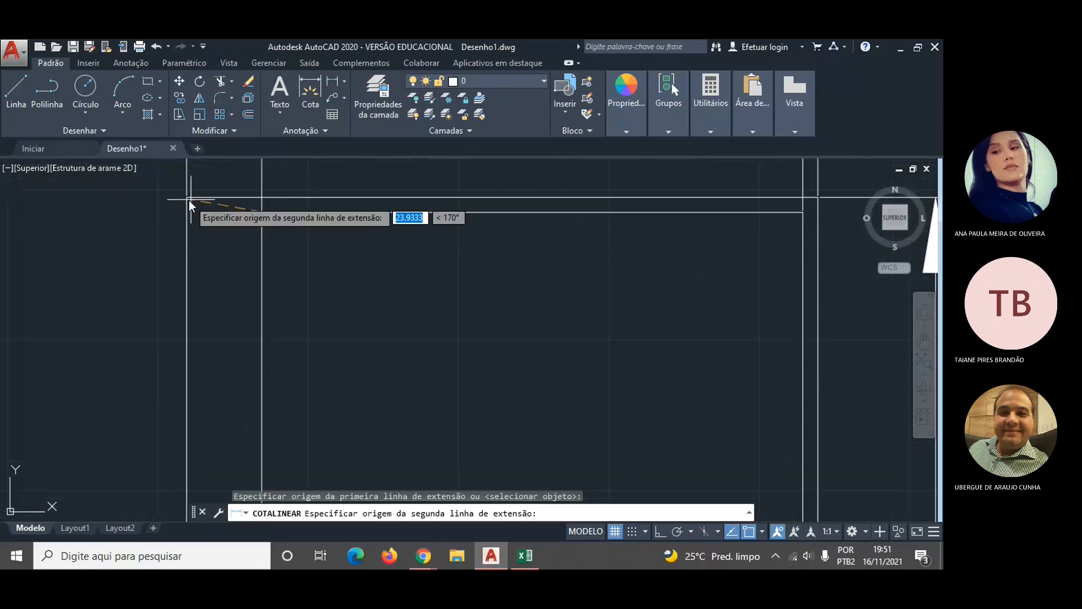
left_click(189, 201)
scroll(191, 206, "down", 3)
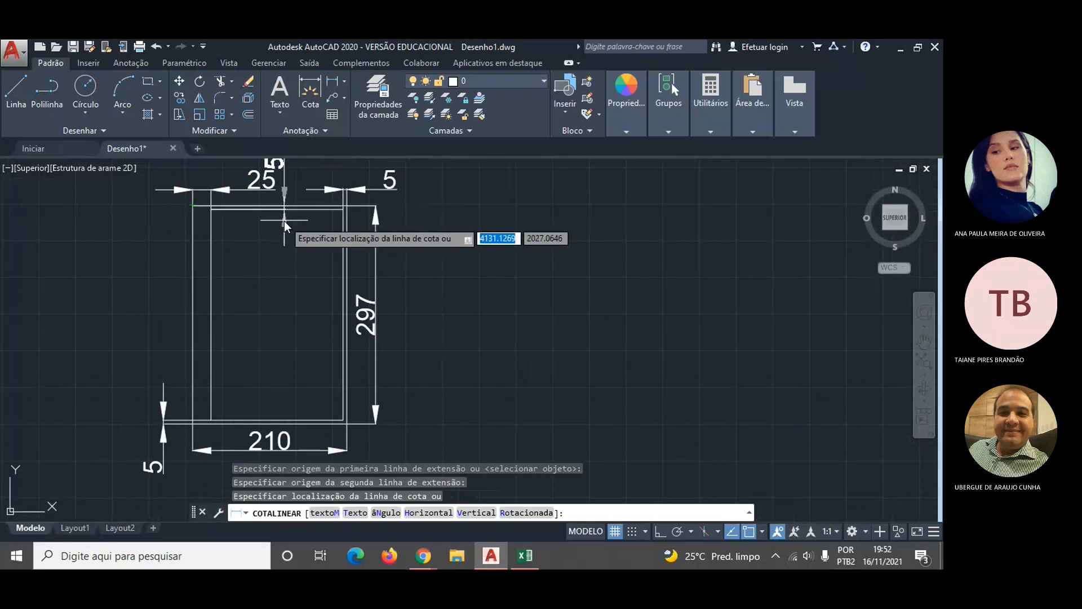
left_click(290, 219)
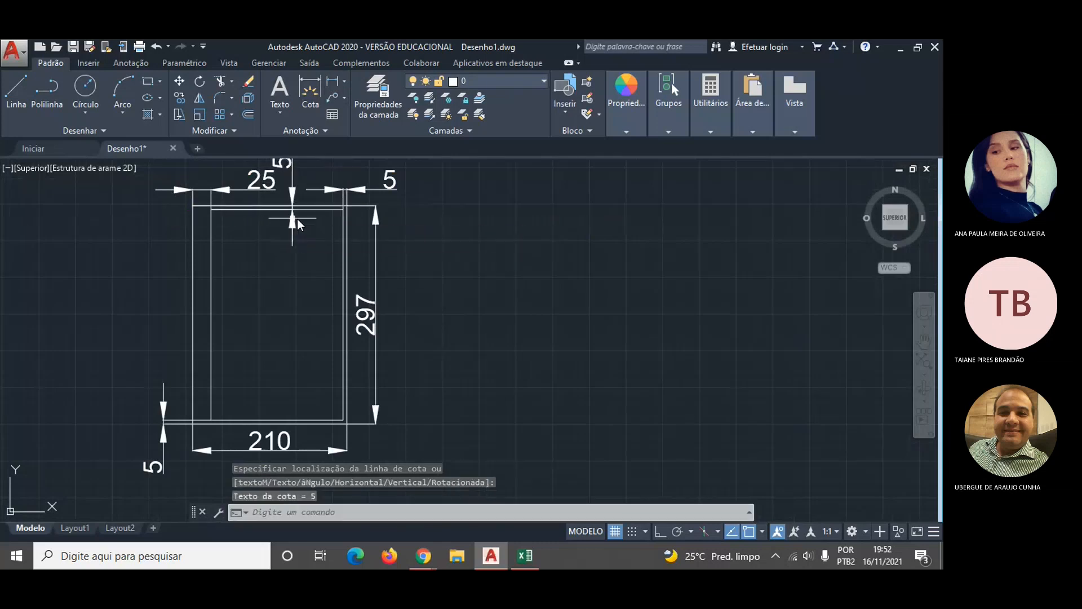
key("Escape")
scroll(482, 280, "down", 2)
scroll(330, 293, "up", 2)
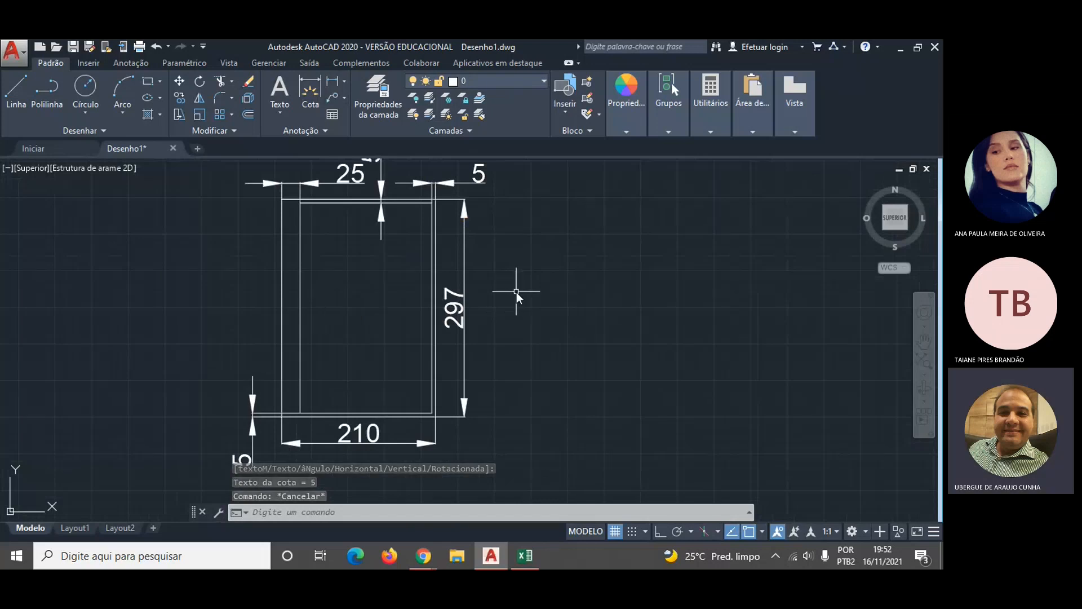
- Set the colour of the outer sheet rectangle and the inner margin lines to red (Vermelho), leaving the dimensions unselected
scroll(517, 292, "down", 2)
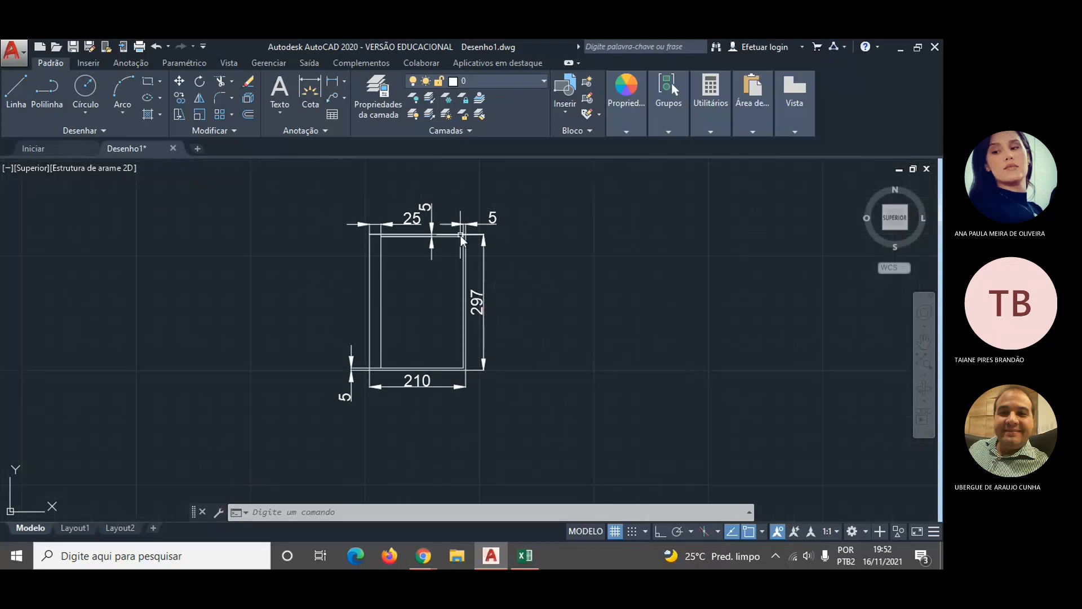
left_click(354, 233)
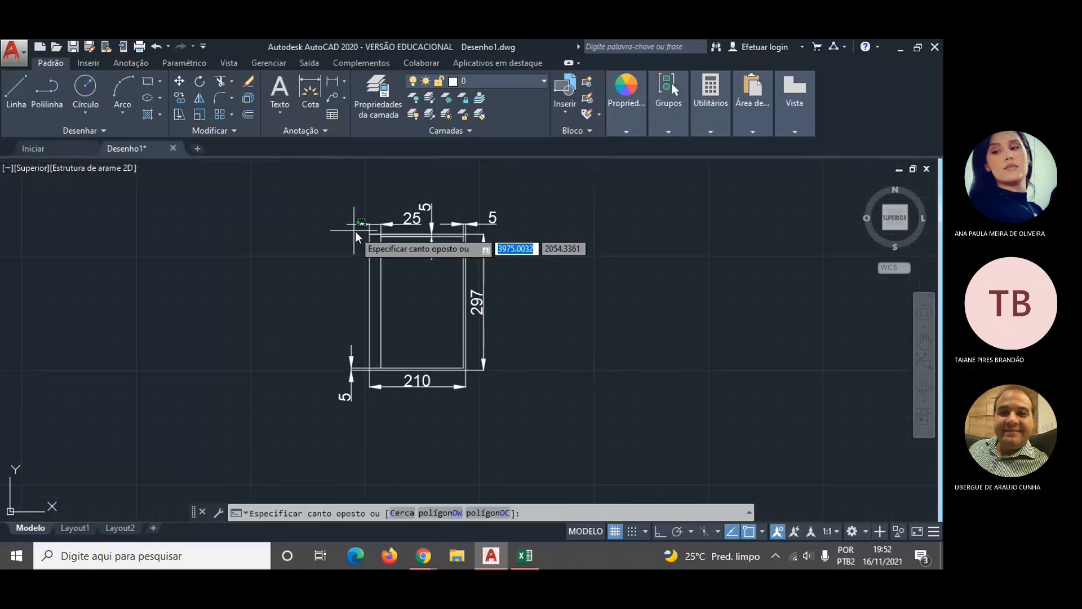
left_click(472, 380)
mouse_move(712, 150)
mouse_move(641, 94)
left_click(712, 150)
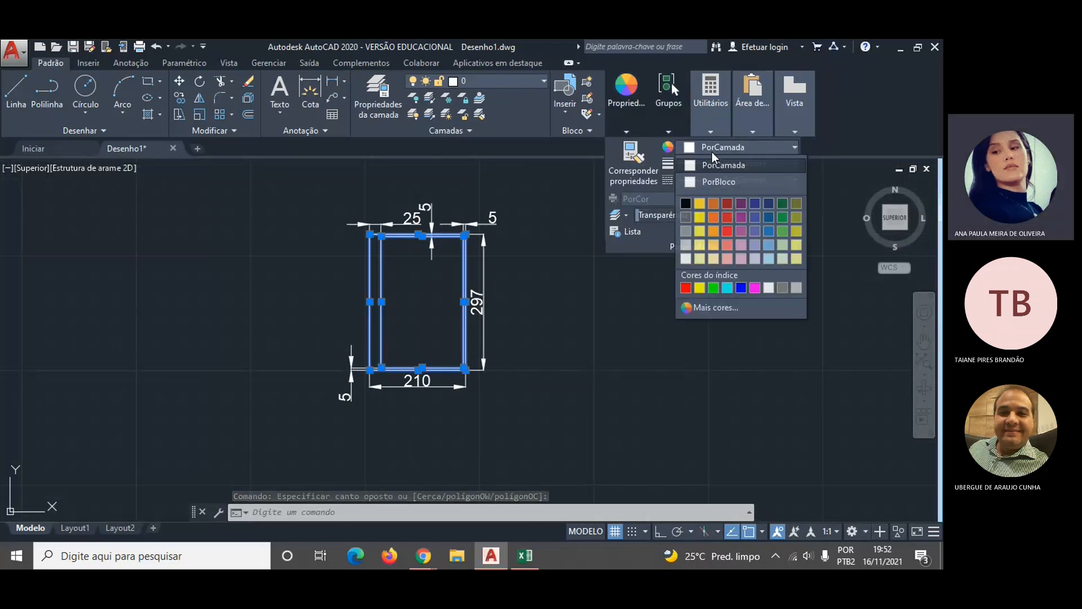
left_click(683, 289)
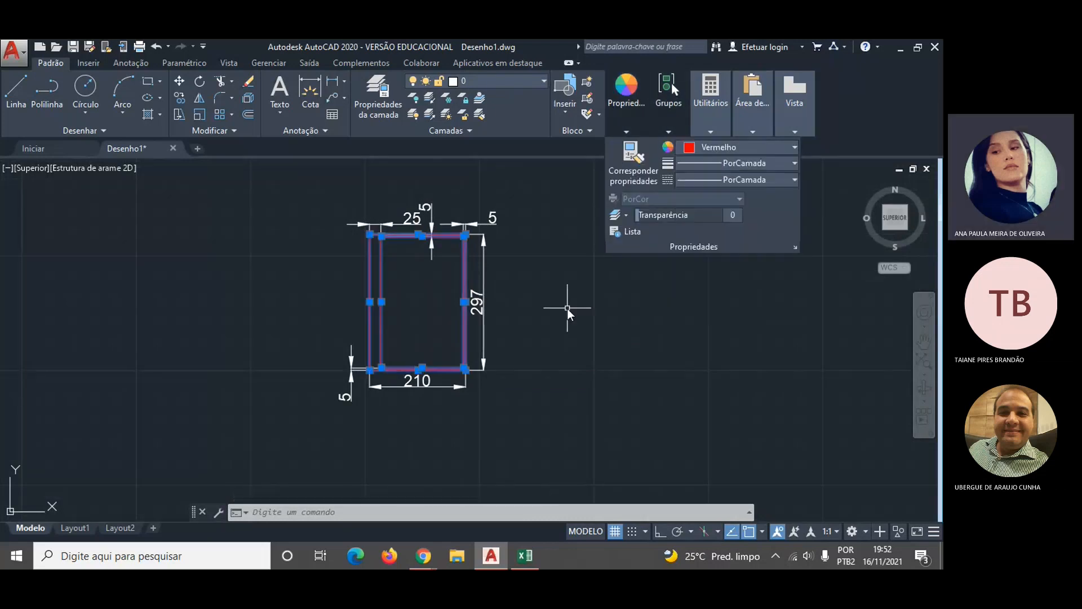
key("Escape")
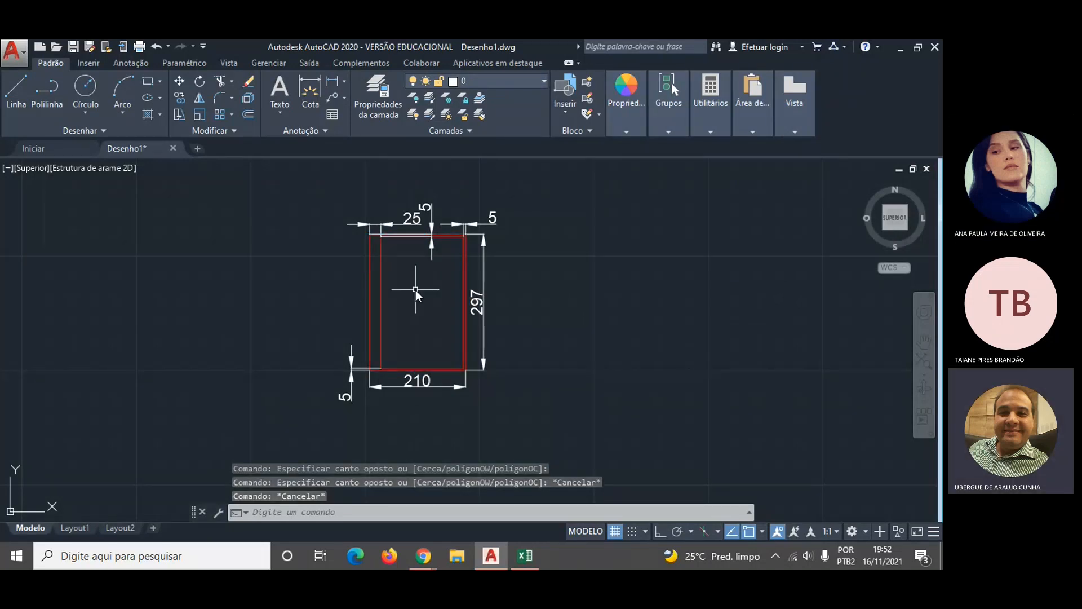
scroll(415, 290, "up", 2)
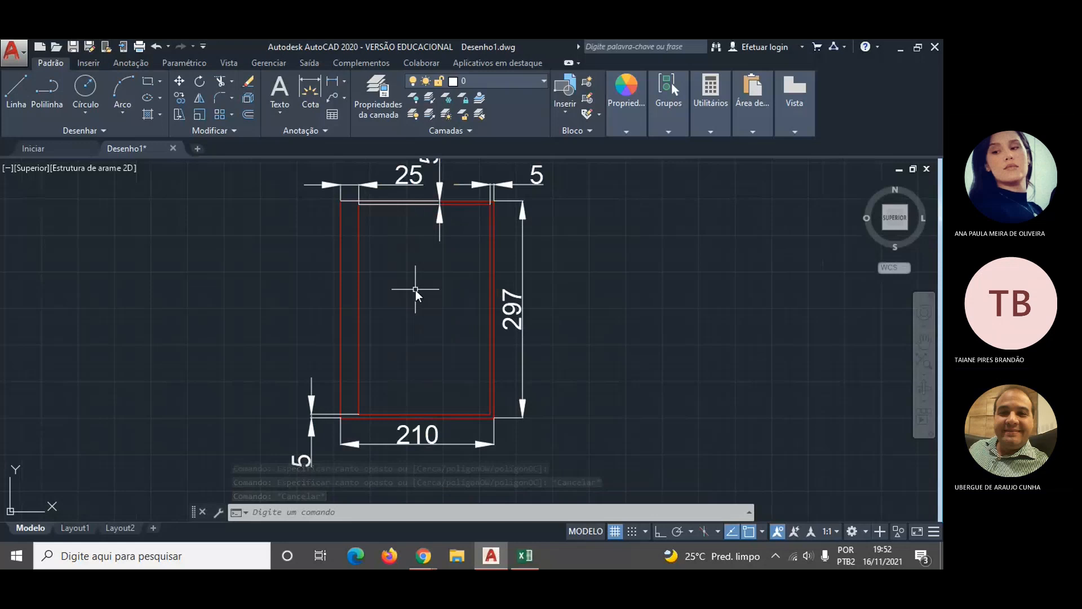
scroll(557, 329, "down", 2)
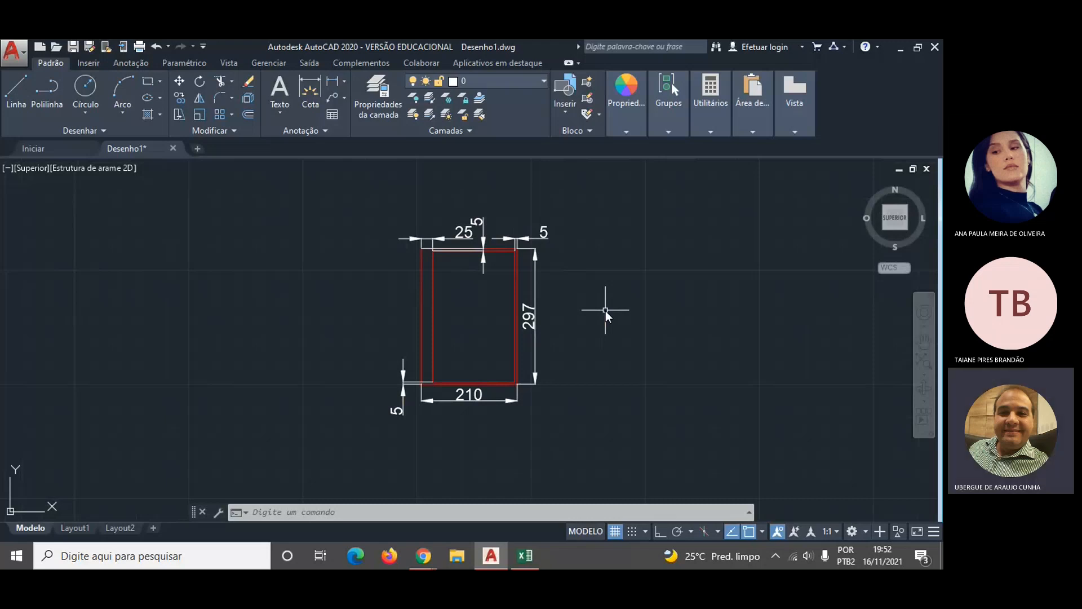
- Switch between the AutoCAD drawing and the Microsoft Teams meeting in Chrome to check on the participants
key("alt+Tab")
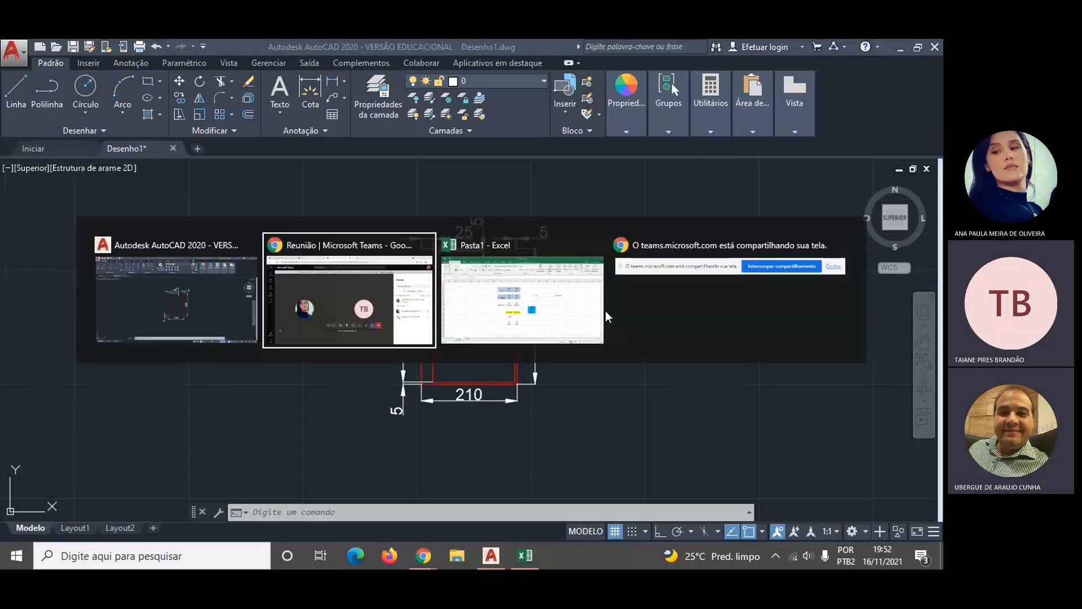
key("alt+Tab")
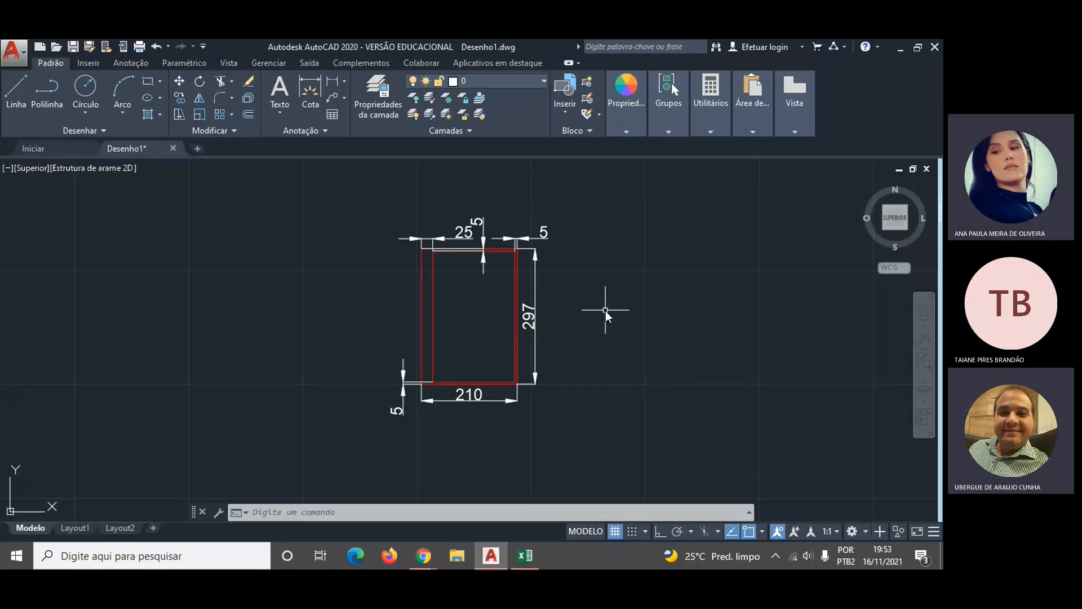
key("alt+Tab")
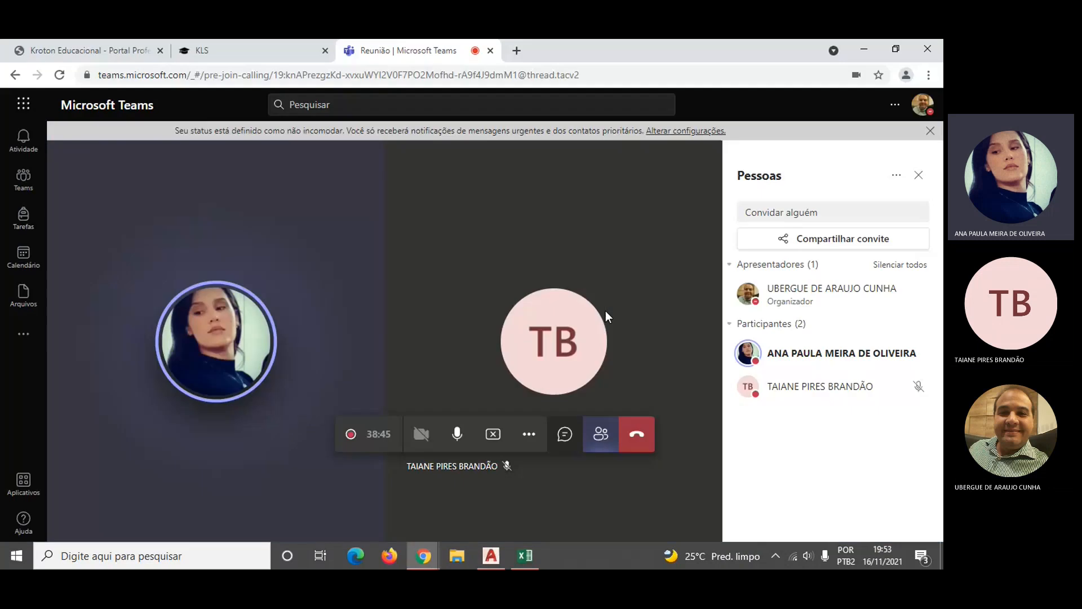
key("alt+Tab")
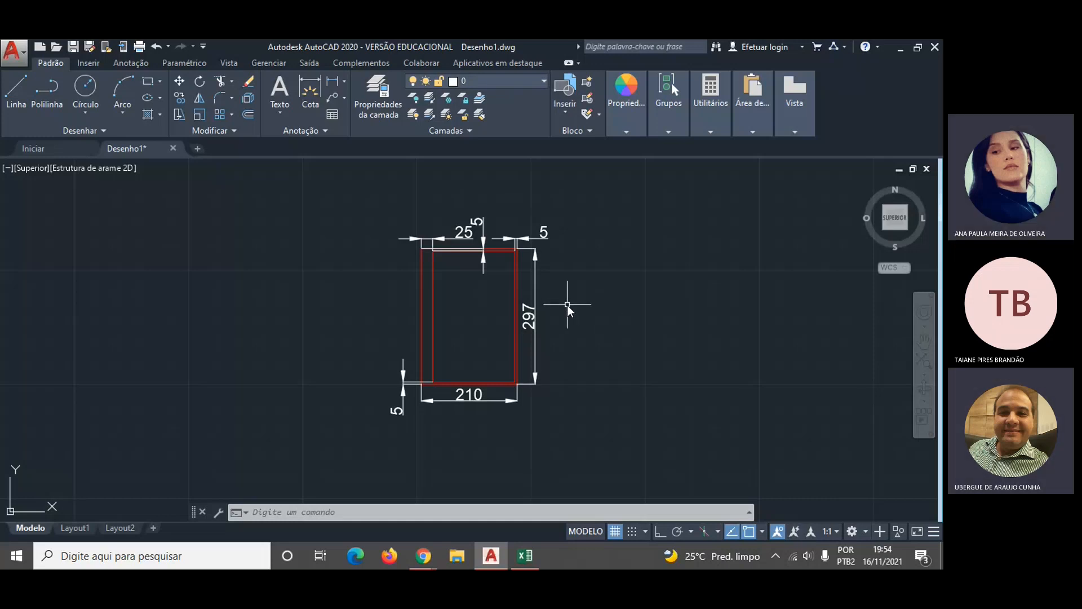
key("alt+Tab")
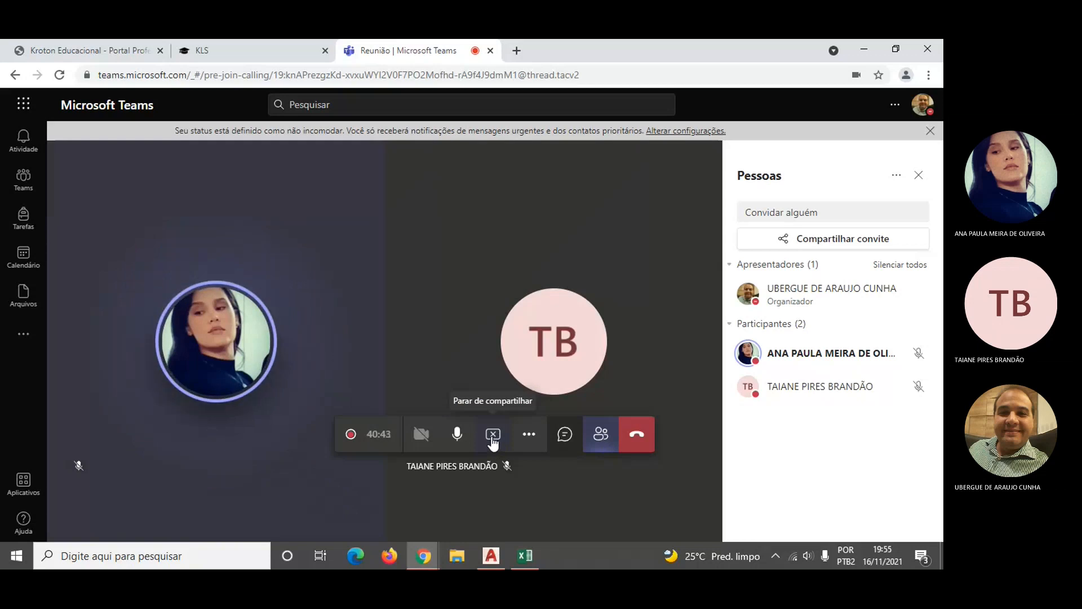
key("alt+Tab")
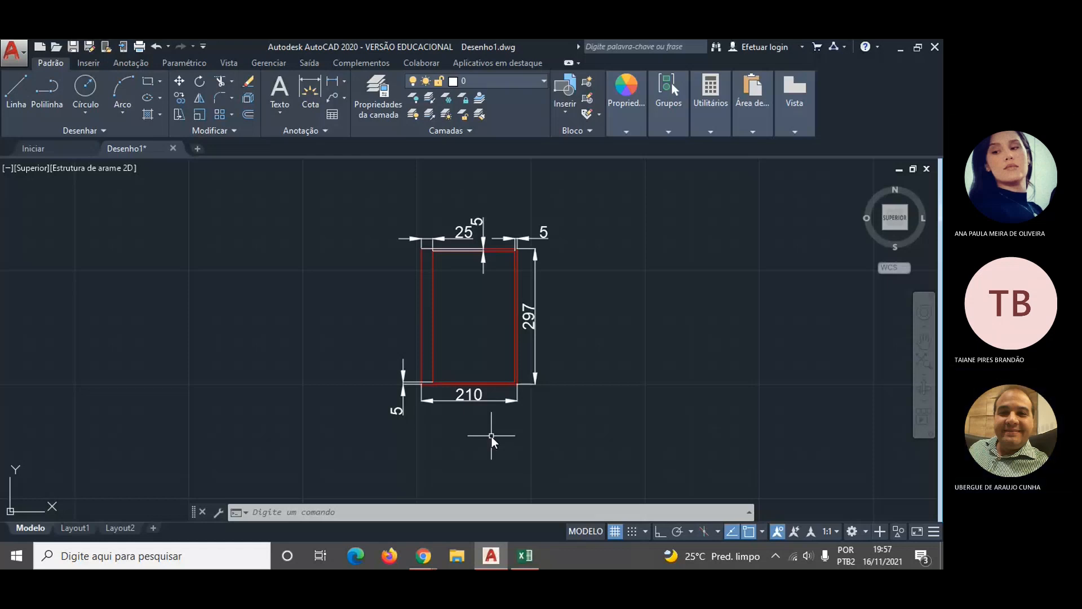
key("alt+Tab")
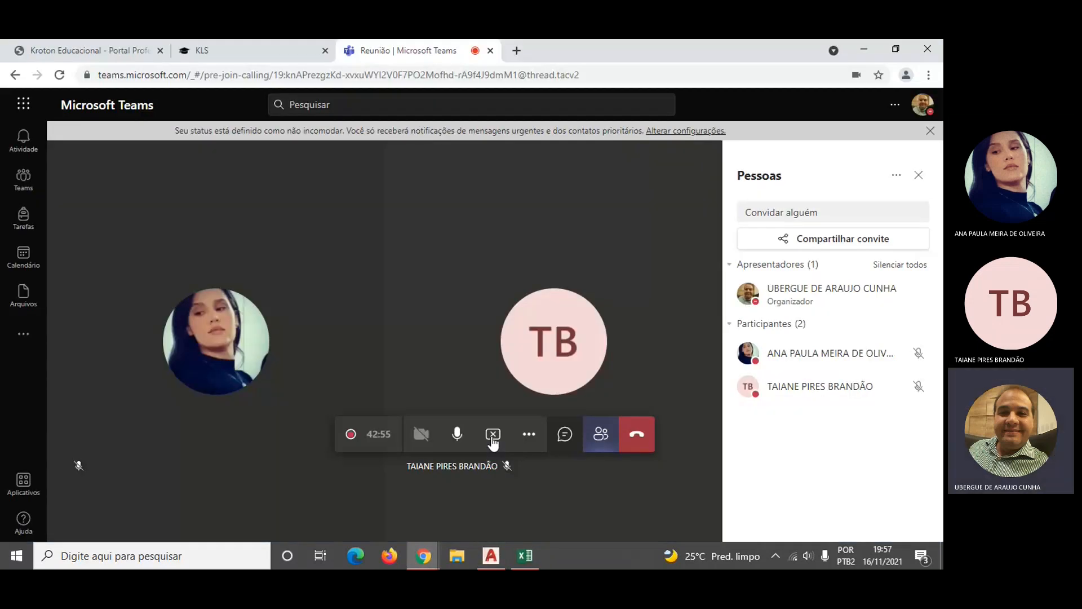
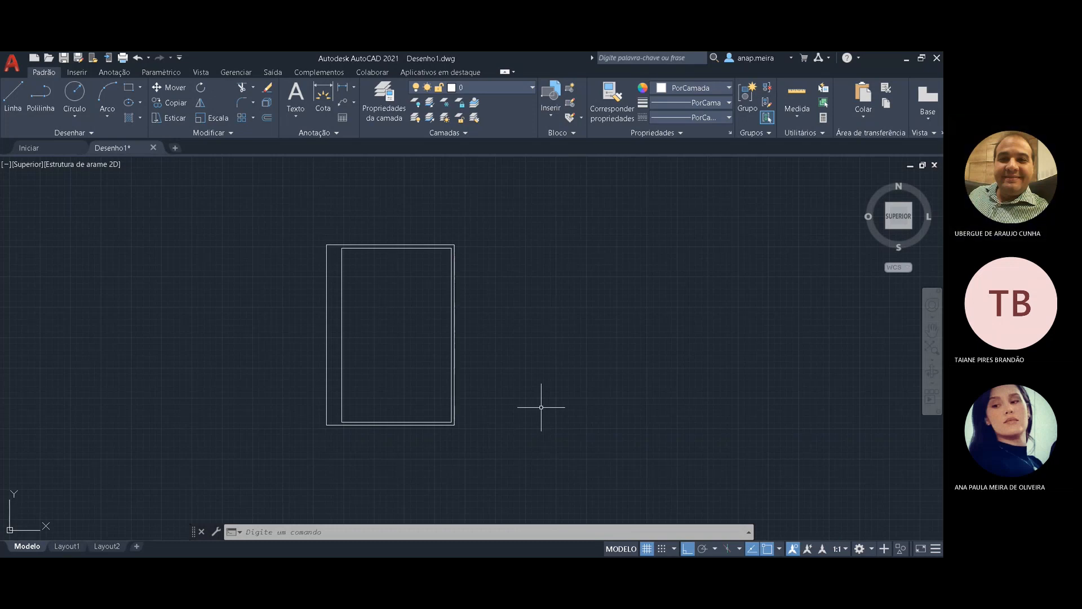
- Draw a small upright rectangle of 10 by 30 from single lines in the free space to the right of the A4 sheet
scroll(399, 241, "up", 2)
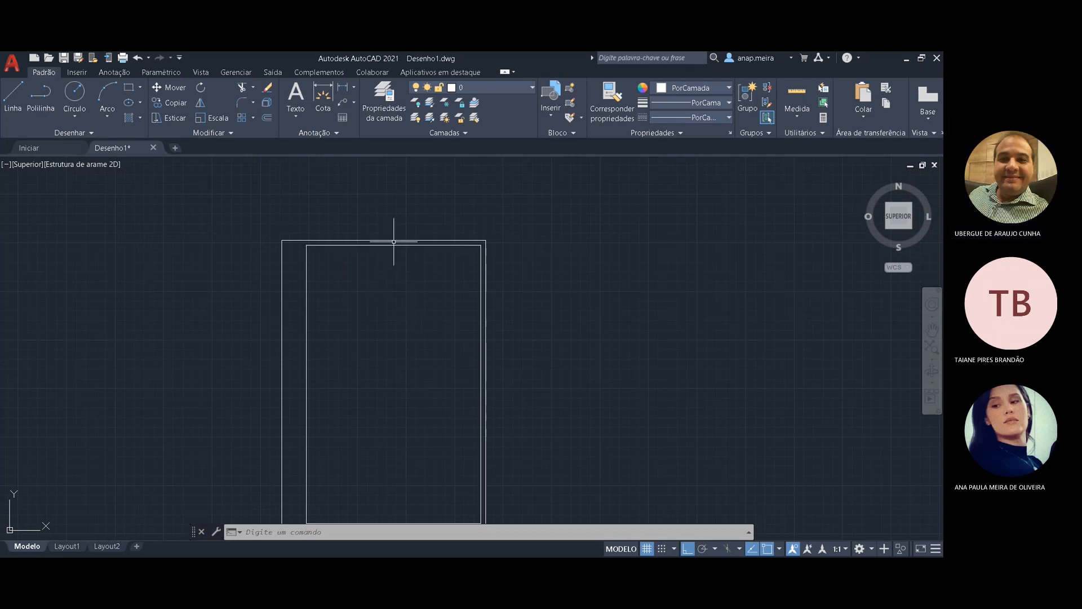
scroll(366, 393, "down", 2)
middle_click_drag(367, 394, 382, 361)
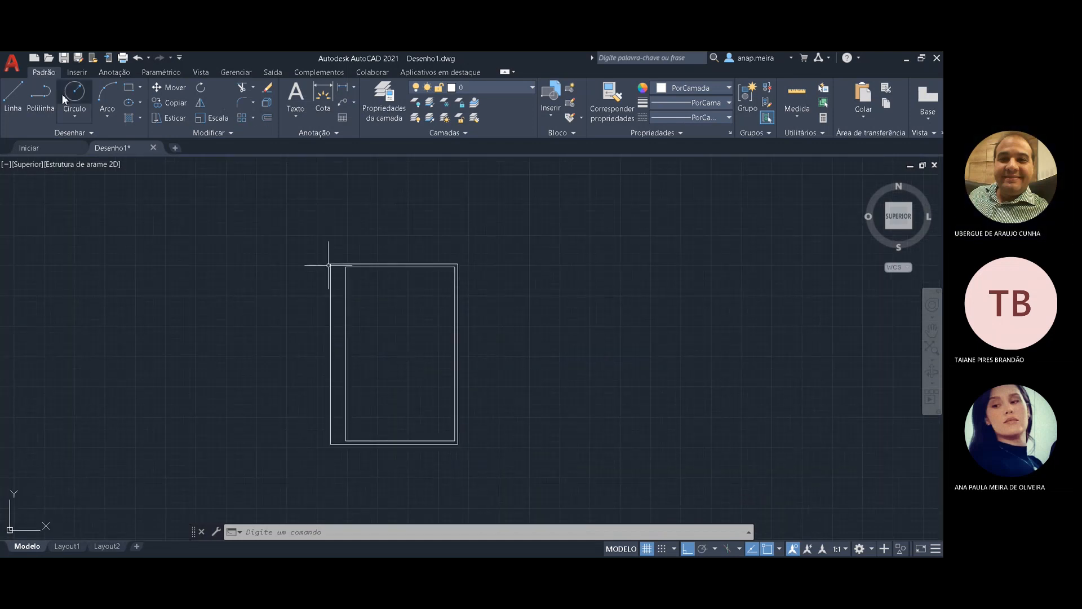
left_click(23, 89)
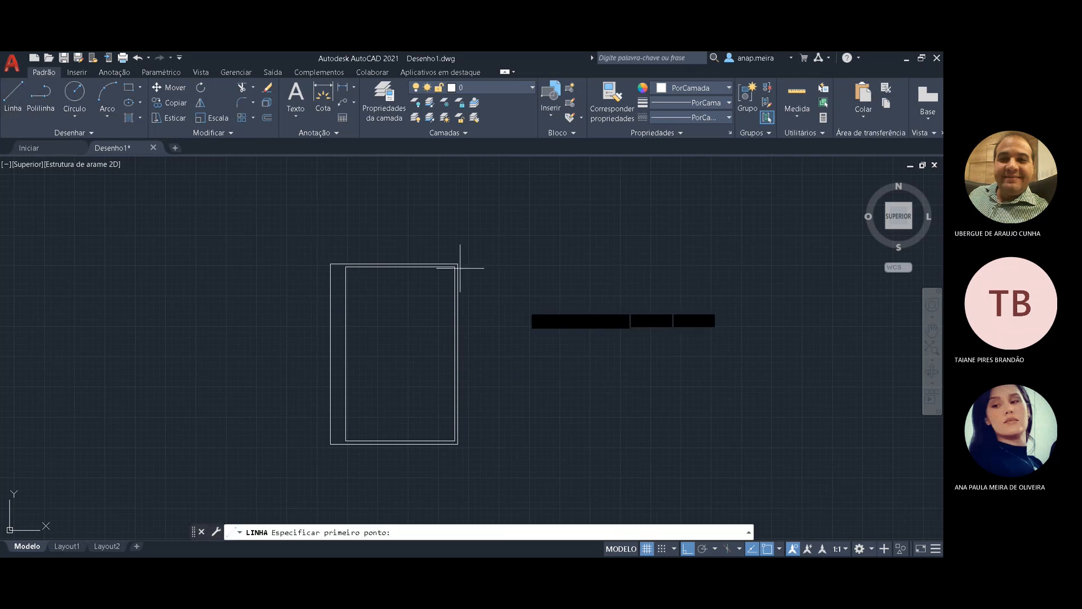
left_click(560, 297)
type("10")
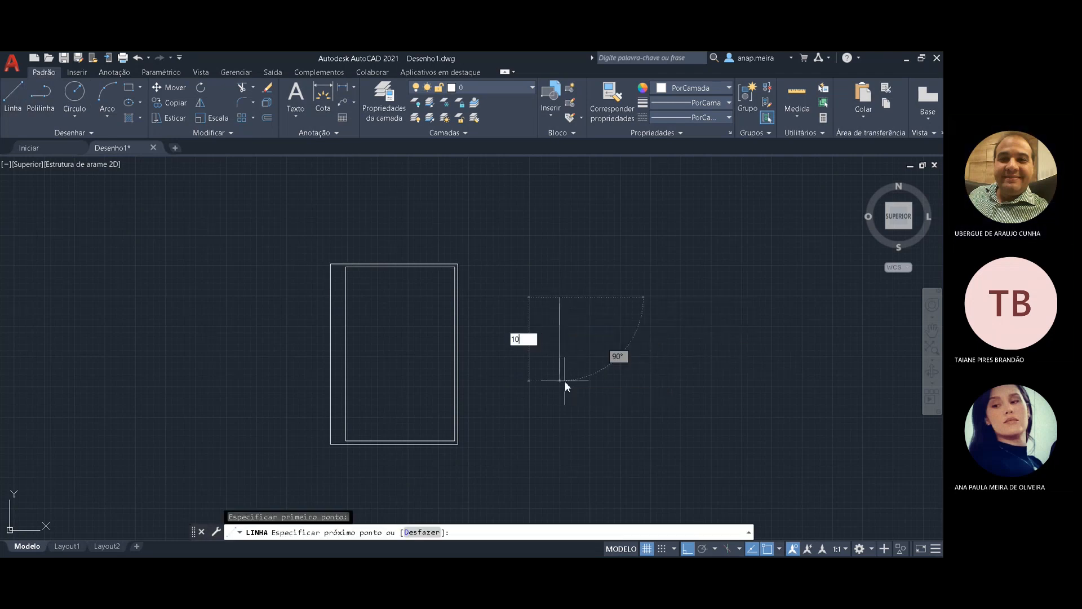
key("BackSpace")
key("BackSpace")
type("30")
key("Return")
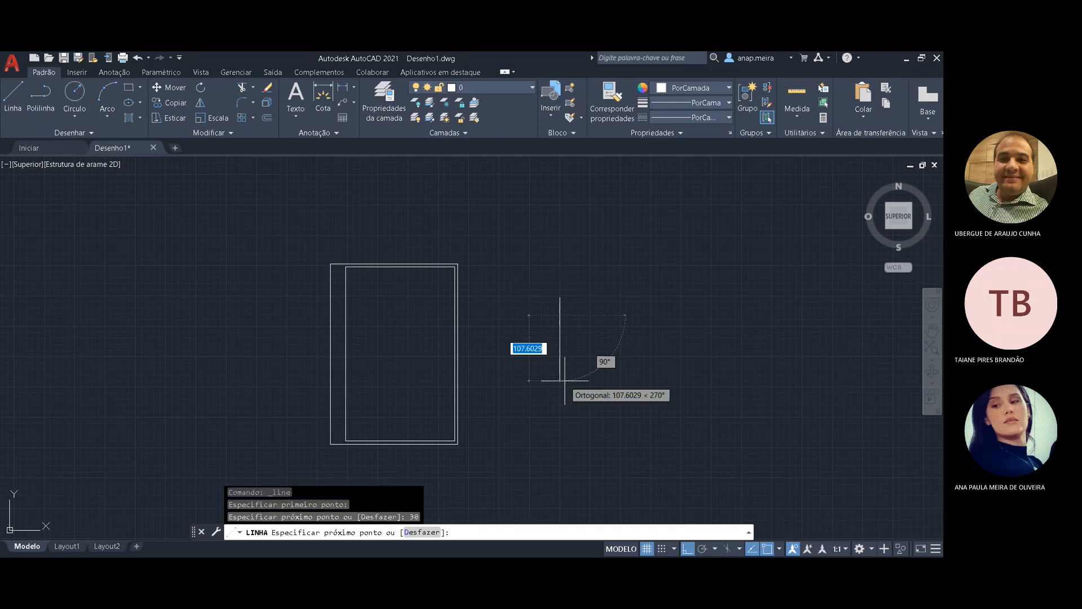
type("10")
key("Return")
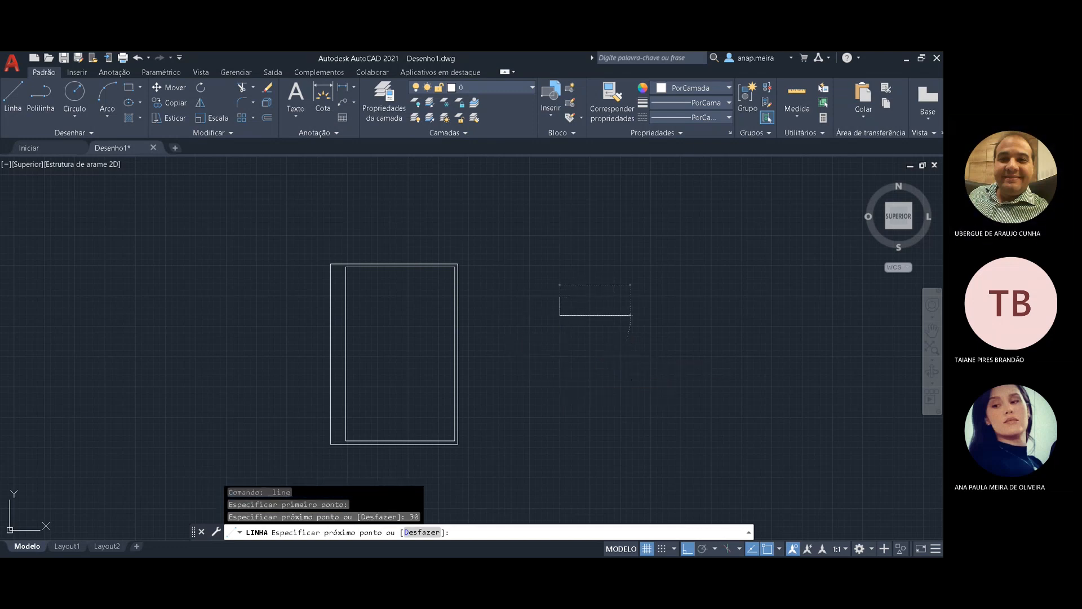
type("30")
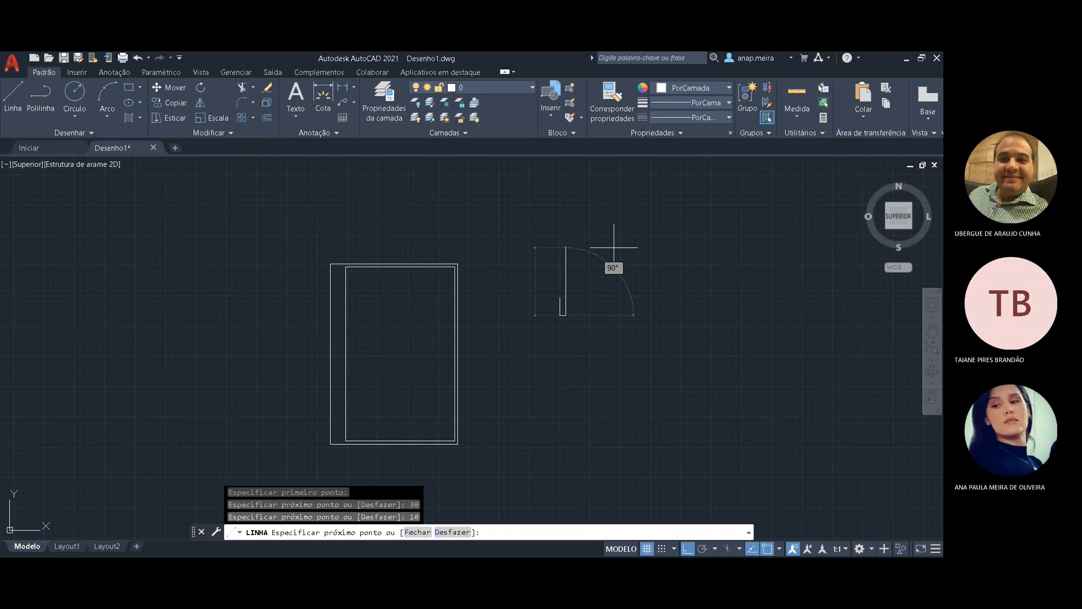
key("Return")
type("10")
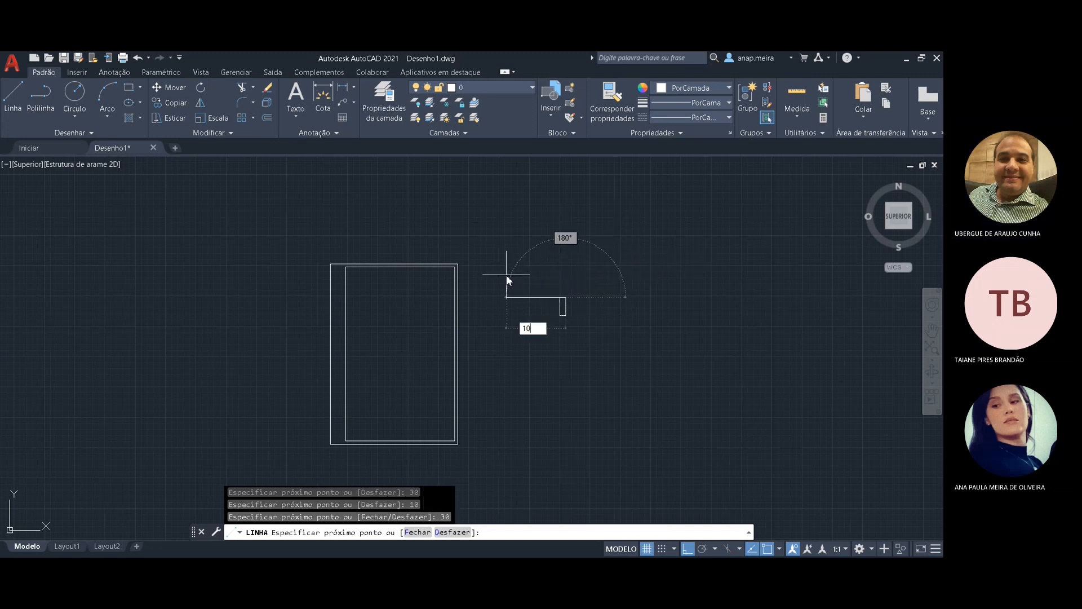
key("Return")
key("Escape")
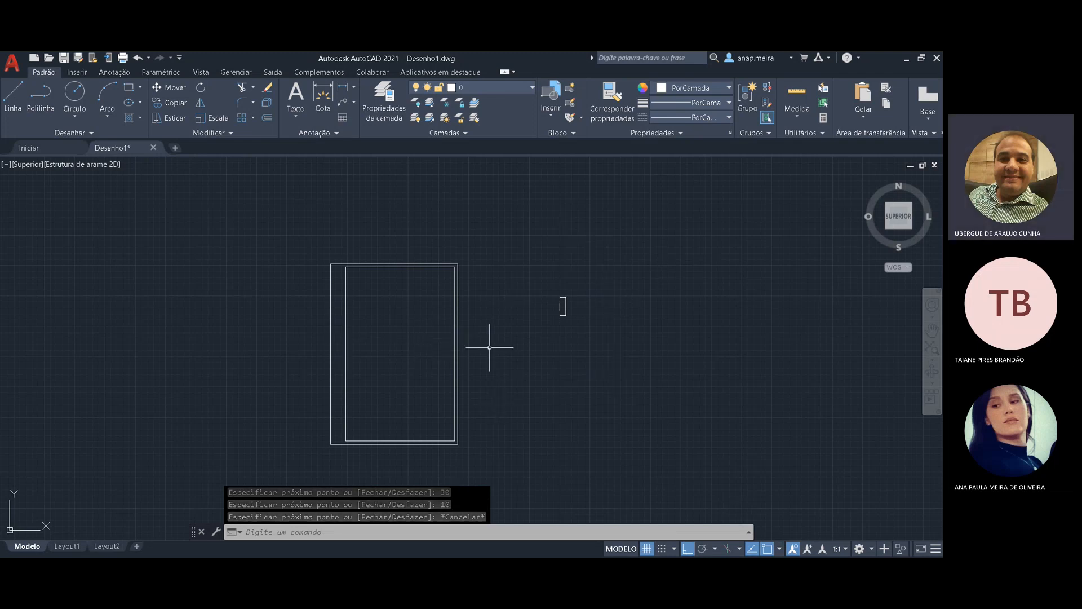
- Delete the small line-drawn rectangle beside the A4 sheet
left_click(538, 265)
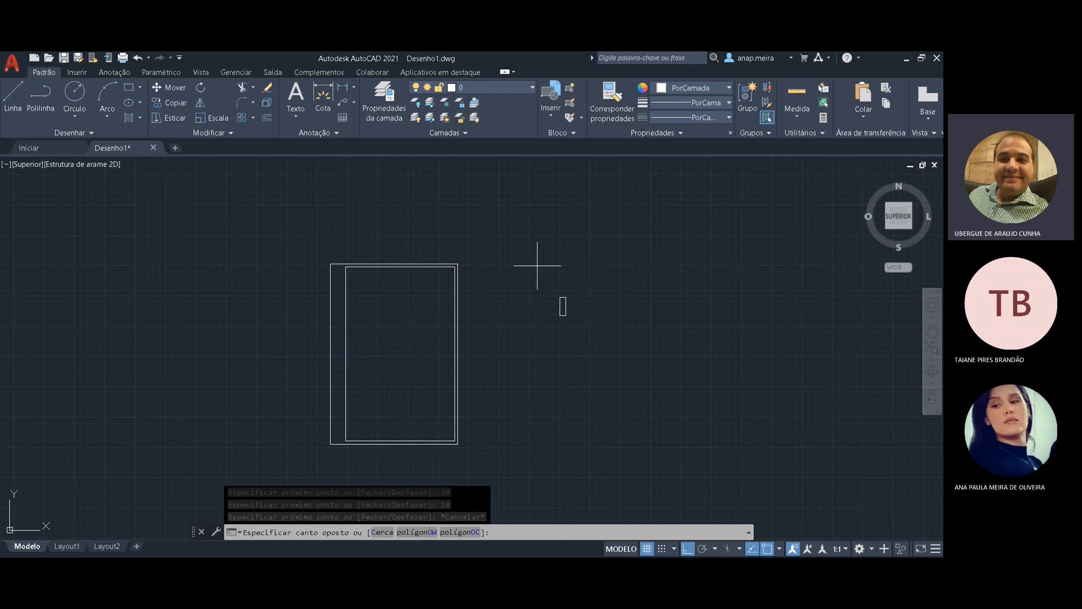
left_click(608, 362)
key("Delete")
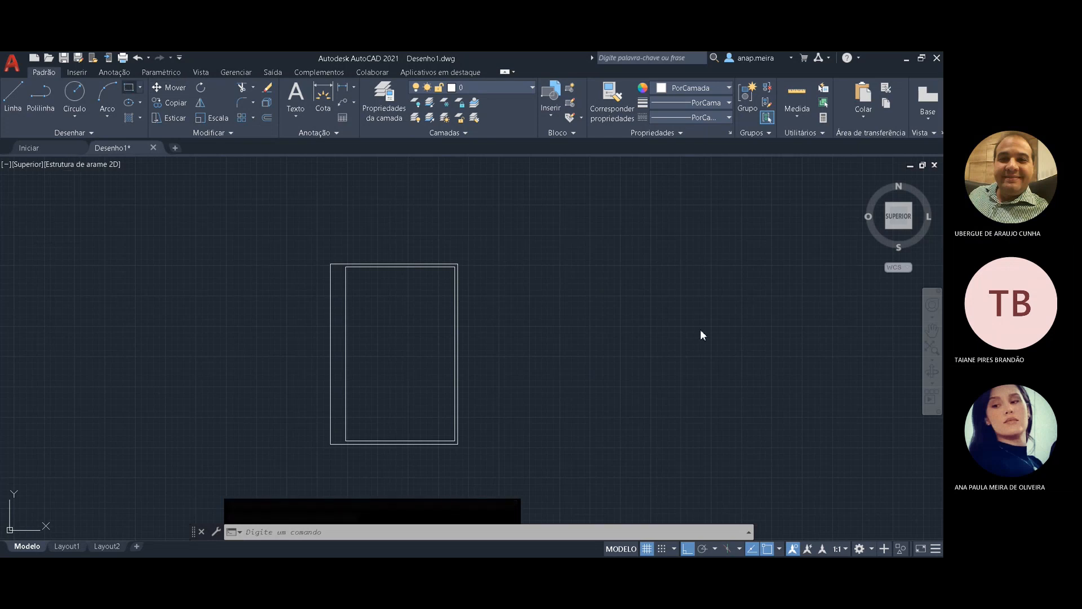
- Draw a rectangle 10000 wide and 30000 high, starting to the right of the A4 sheet
left_click(576, 276)
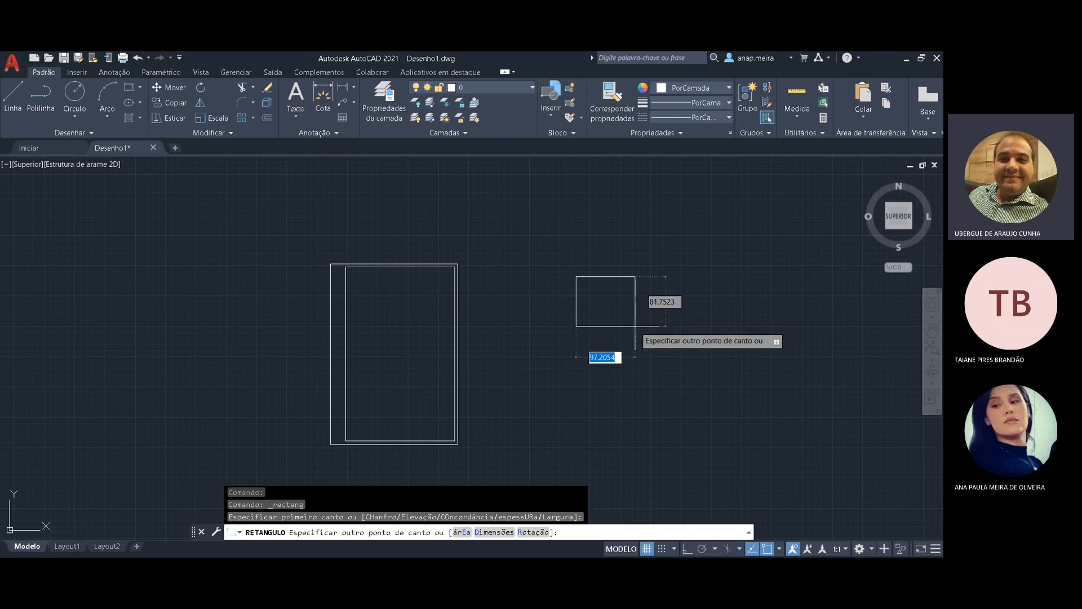
type("1000")
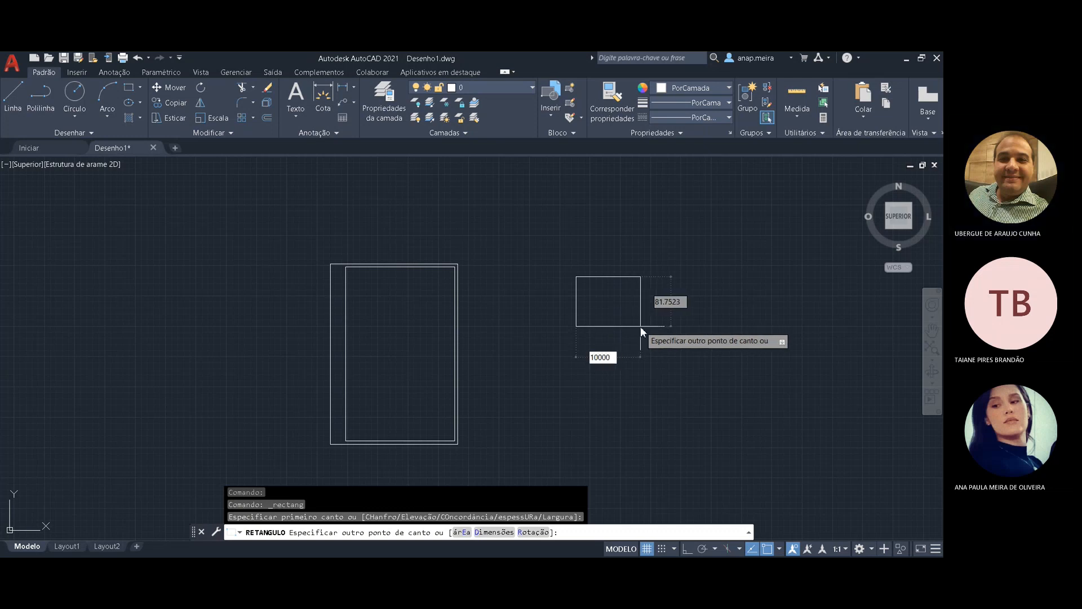
type("0")
key("Tab")
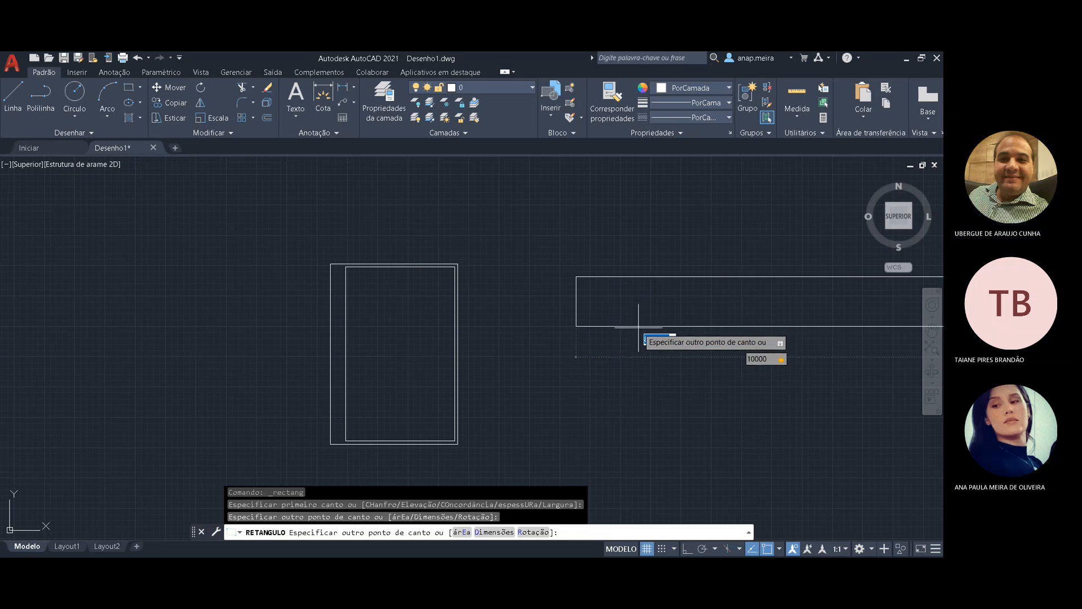
scroll(640, 326, "down", 6)
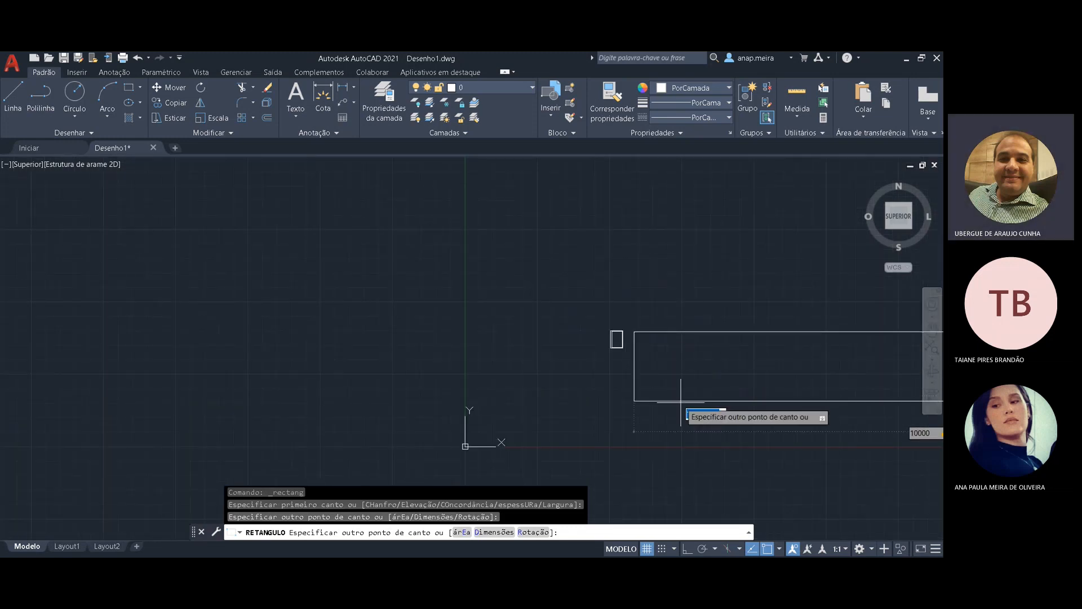
type("30")
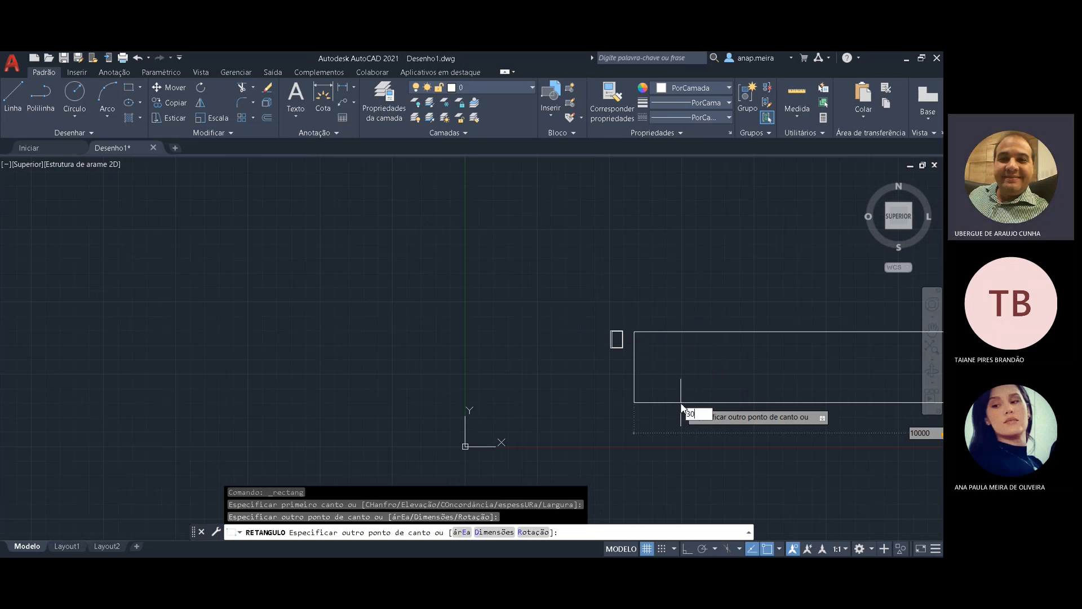
type("000")
key("Return")
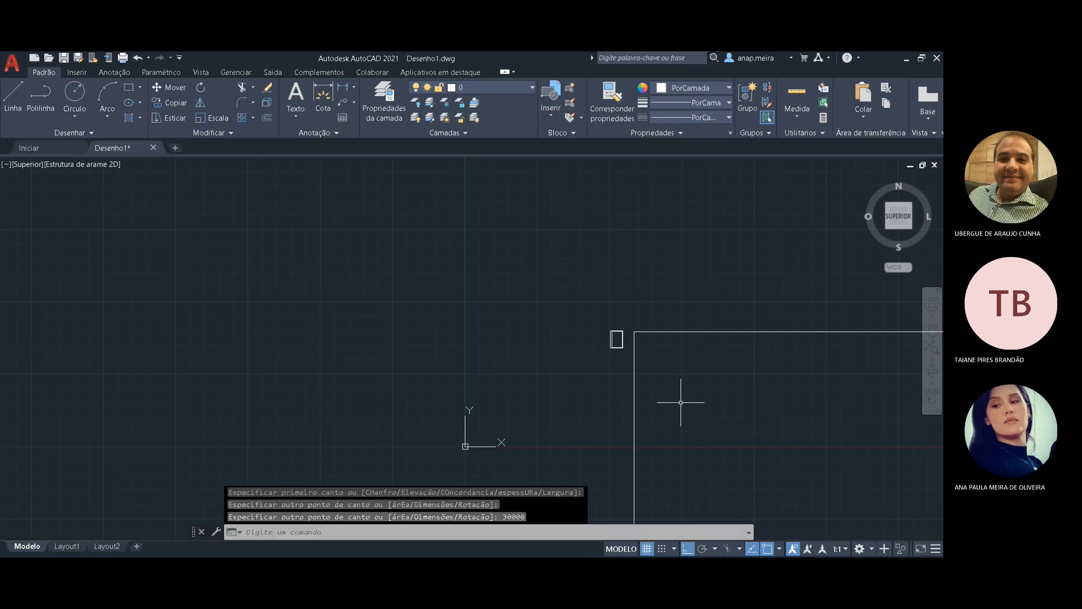
scroll(807, 388, "down", 4)
scroll(820, 327, "down", 3)
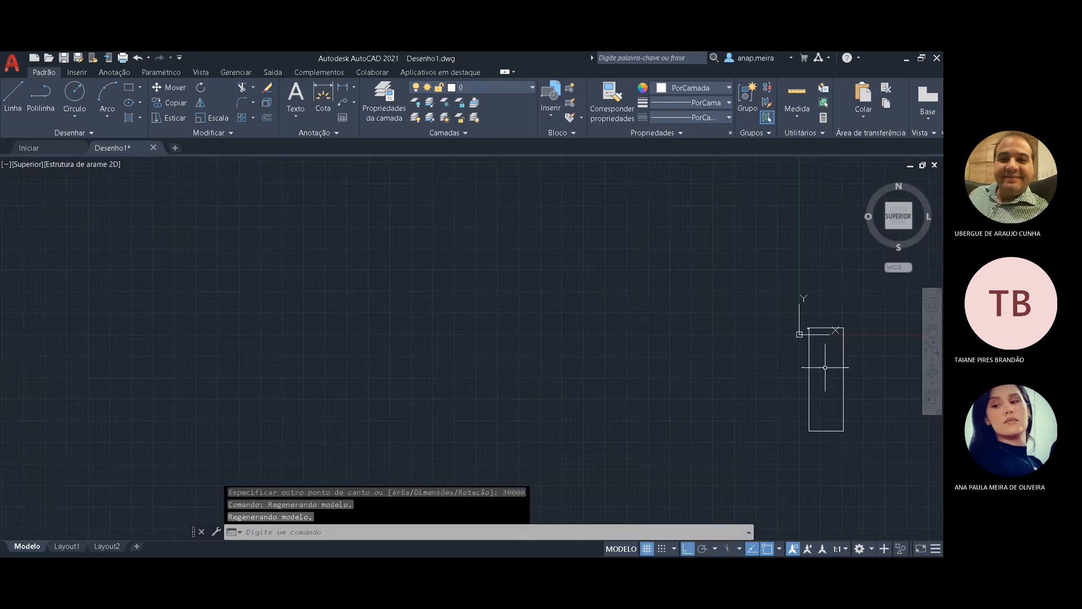
middle_click_drag(812, 338, 496, 288)
scroll(545, 297, "up", 4)
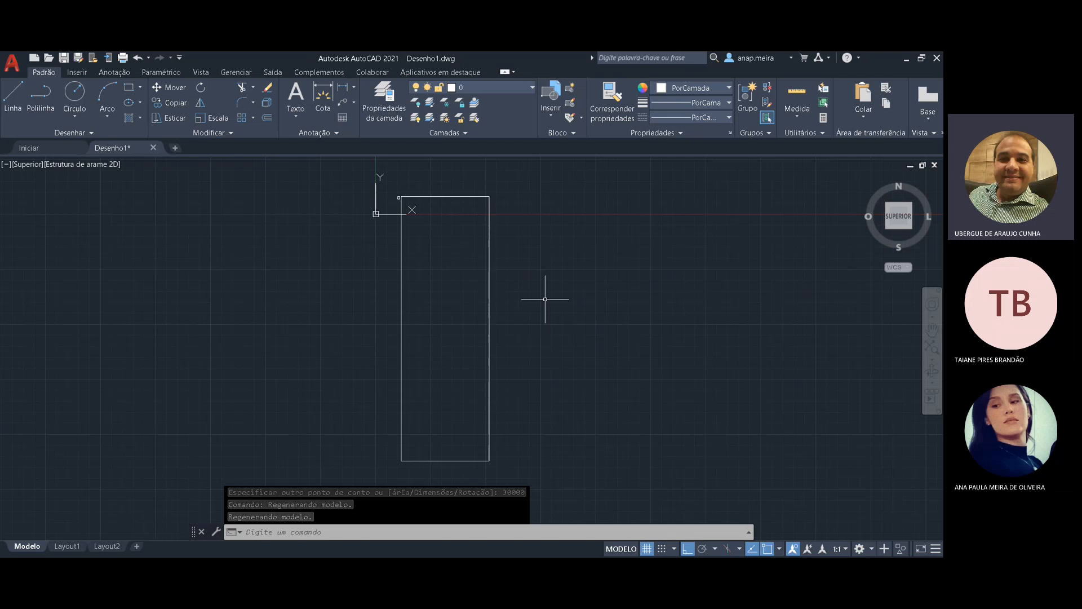
- Scale the large rectangle by a factor of 0.005, using its upper-right corner as the base point
type("esc")
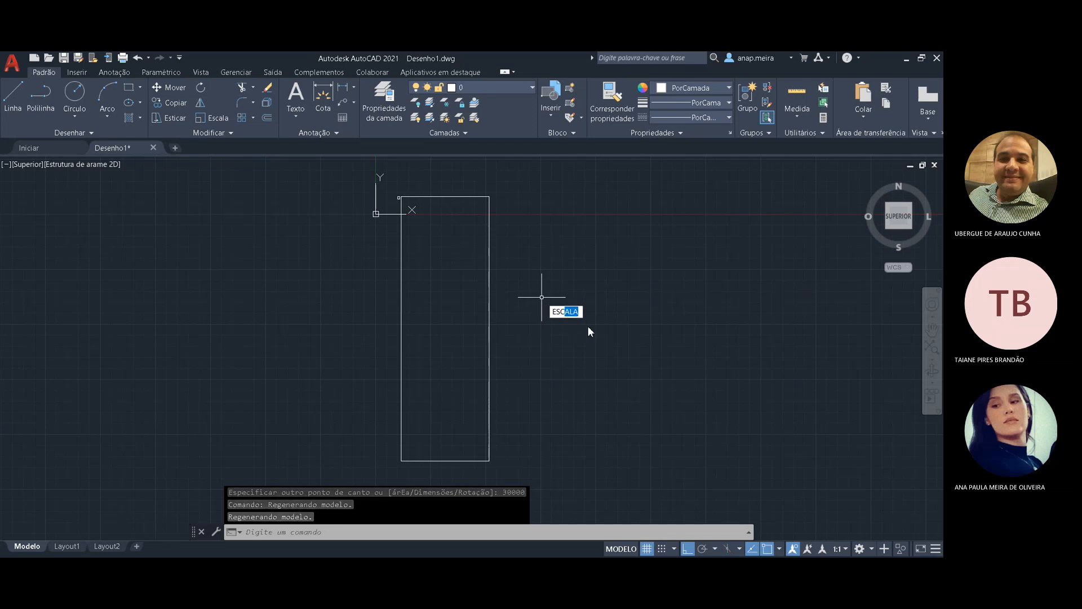
key("Return")
left_click(462, 198)
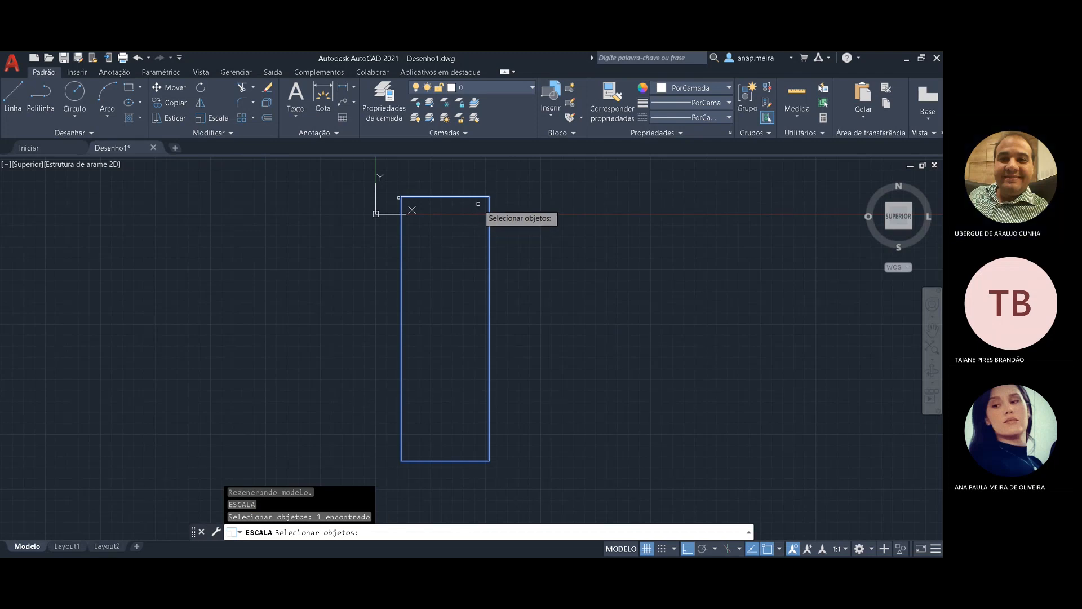
key("Return")
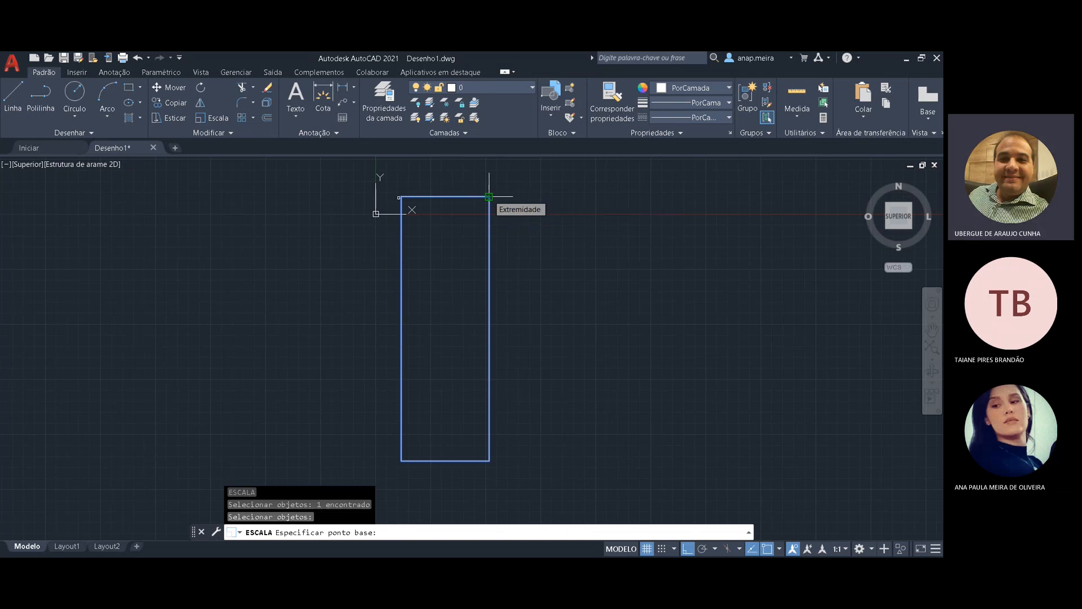
left_click(489, 196)
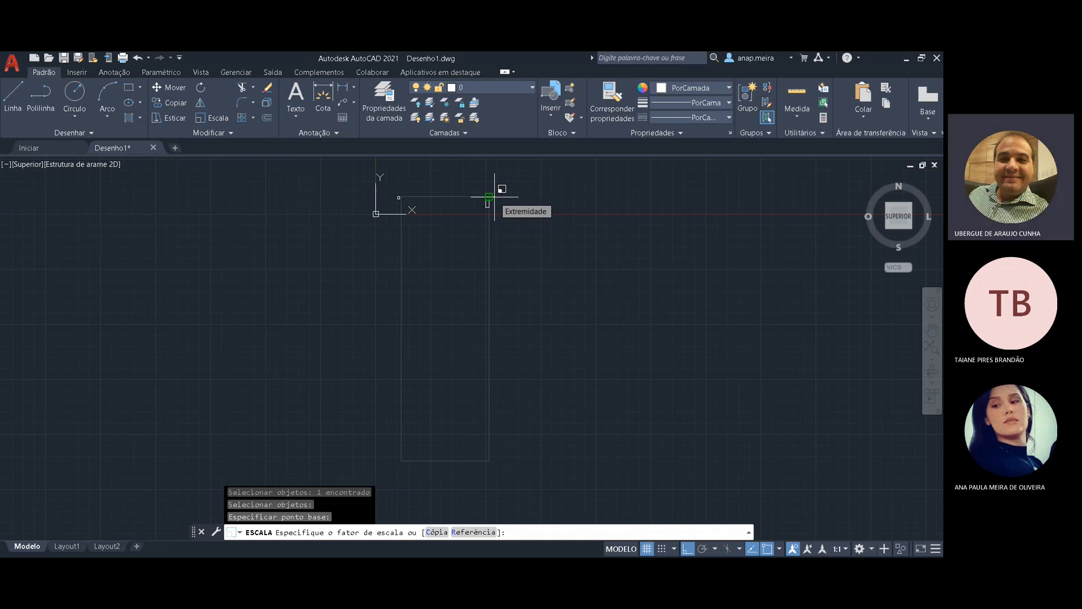
type("0.")
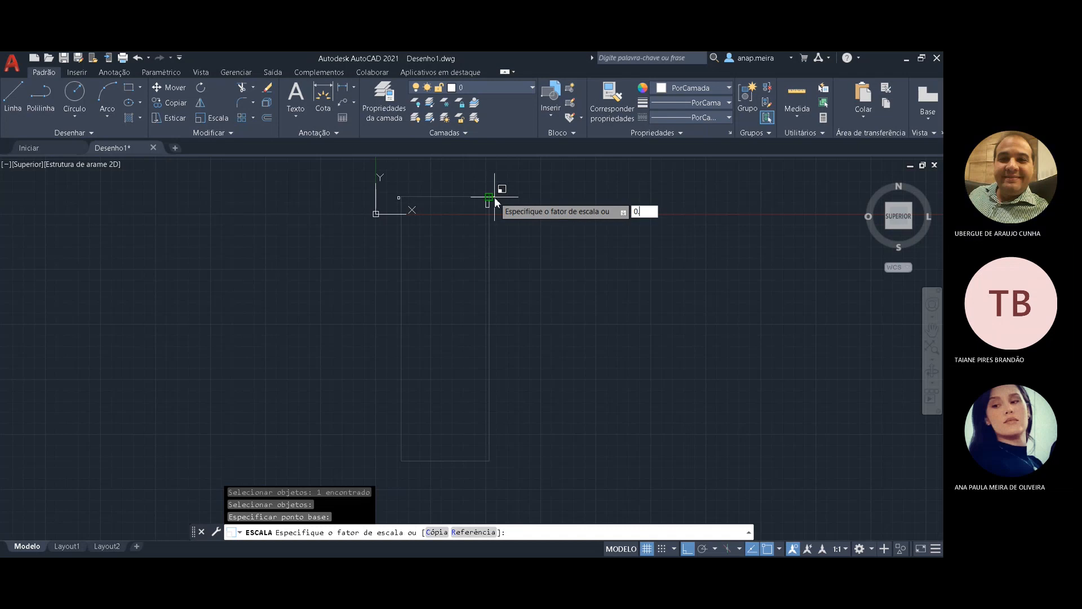
type("005")
key("Return")
- Select the scaled rectangle lying far from the A4 sheet and cut it to the clipboard
scroll(423, 205, "up", 1)
middle_click_drag(423, 205, 445, 307)
scroll(522, 311, "up", 2)
left_click(556, 236)
left_click(611, 290)
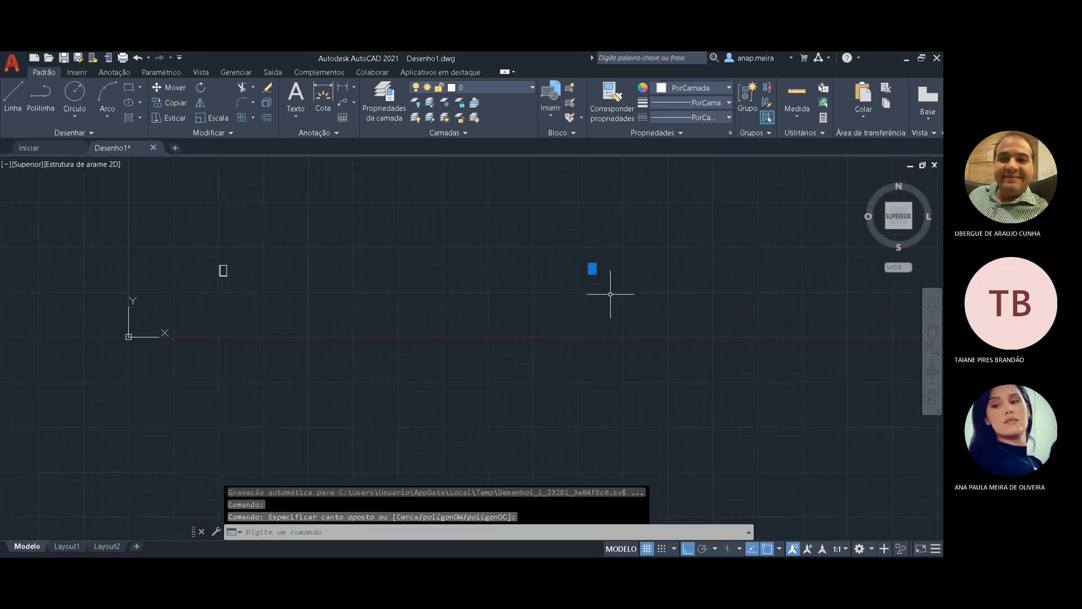
scroll(603, 289, "up", 2)
scroll(603, 289, "up", 2)
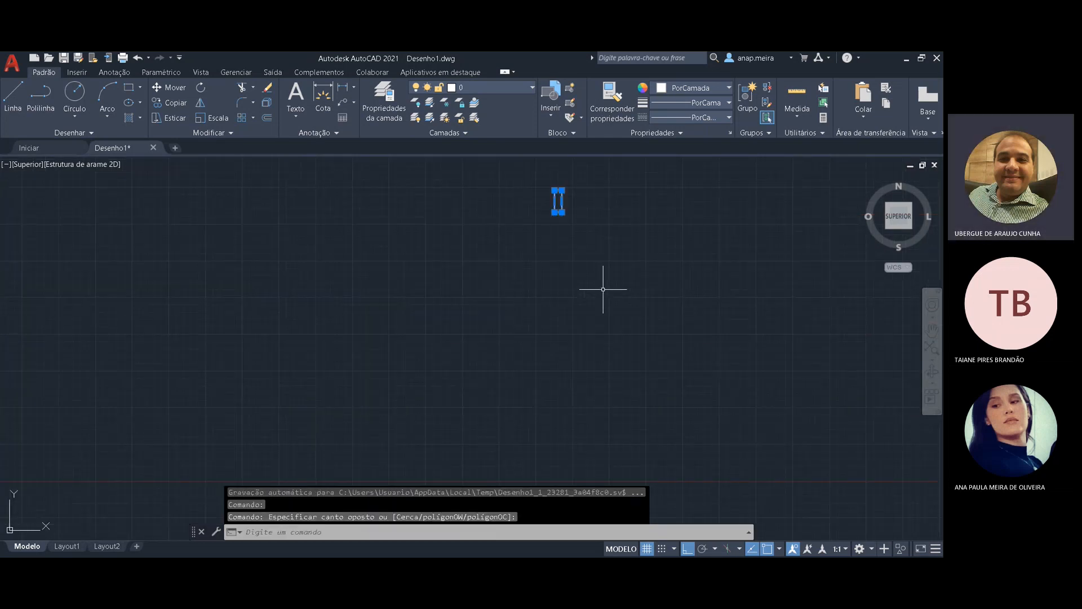
key("ctrl+x")
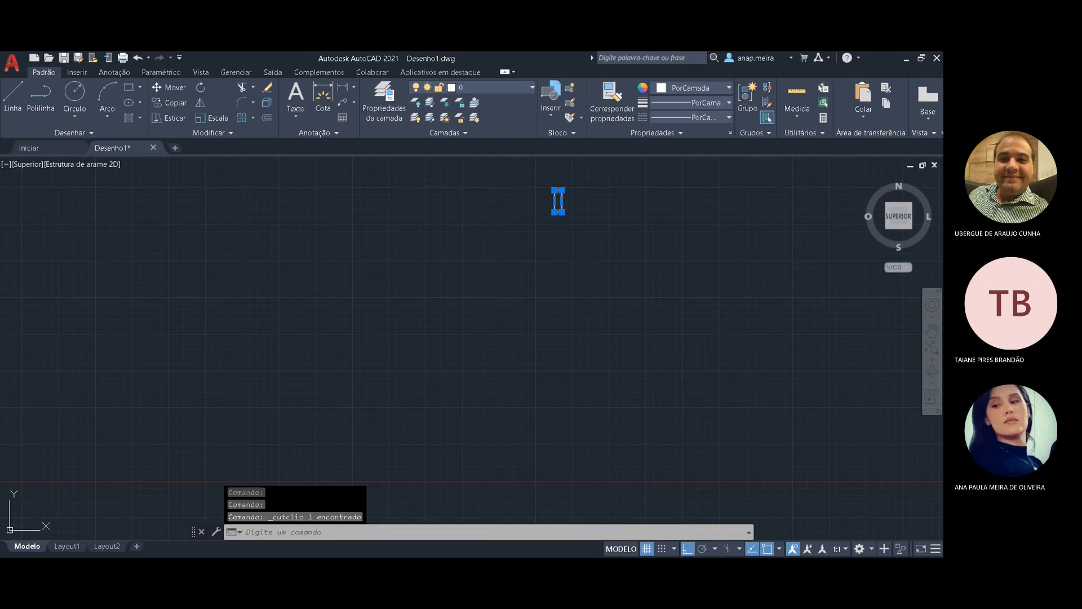
- Paste the cut rectangle into the free space just to the right of the A4 sheet
middle_click_drag(167, 510, 602, 287)
scroll(462, 284, "up", 7)
scroll(338, 278, "up", 7)
middle_click_drag(482, 250, 375, 336)
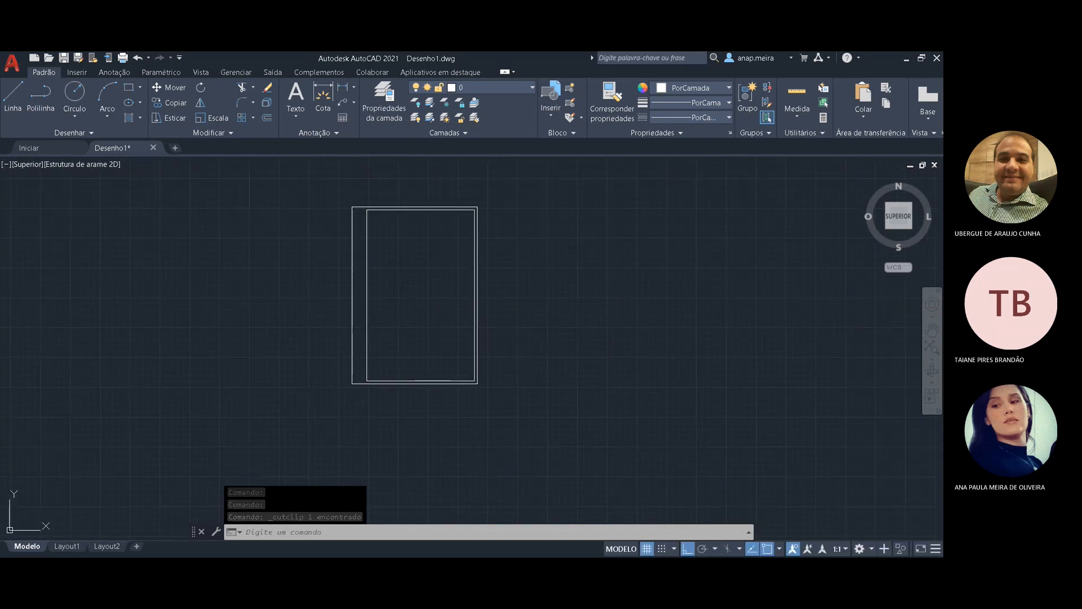
key("ctrl+v")
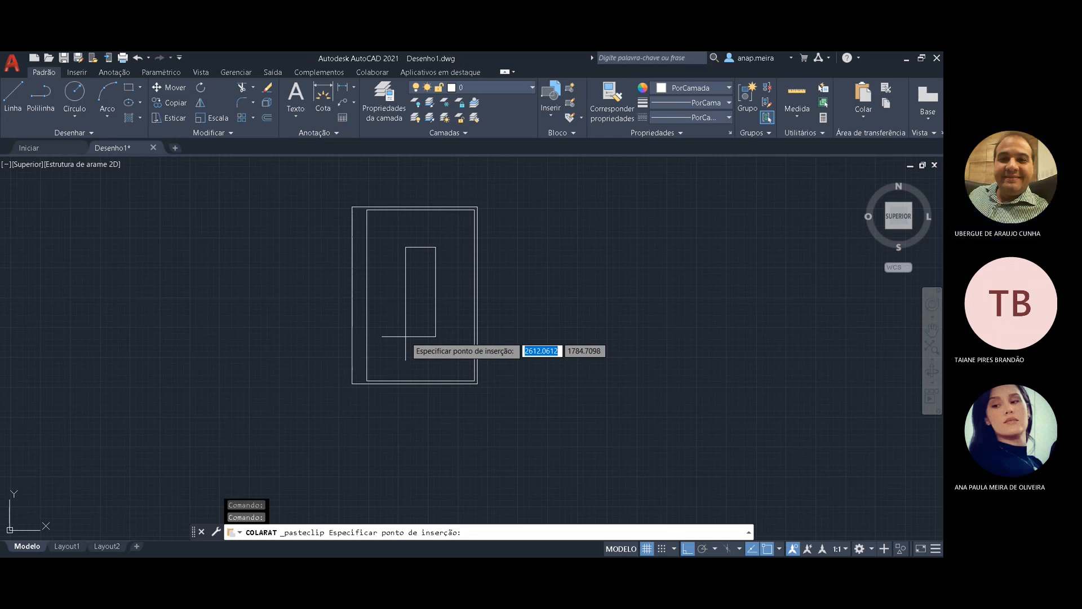
scroll(405, 337, "up", 2)
middle_click_drag(404, 342, 396, 413)
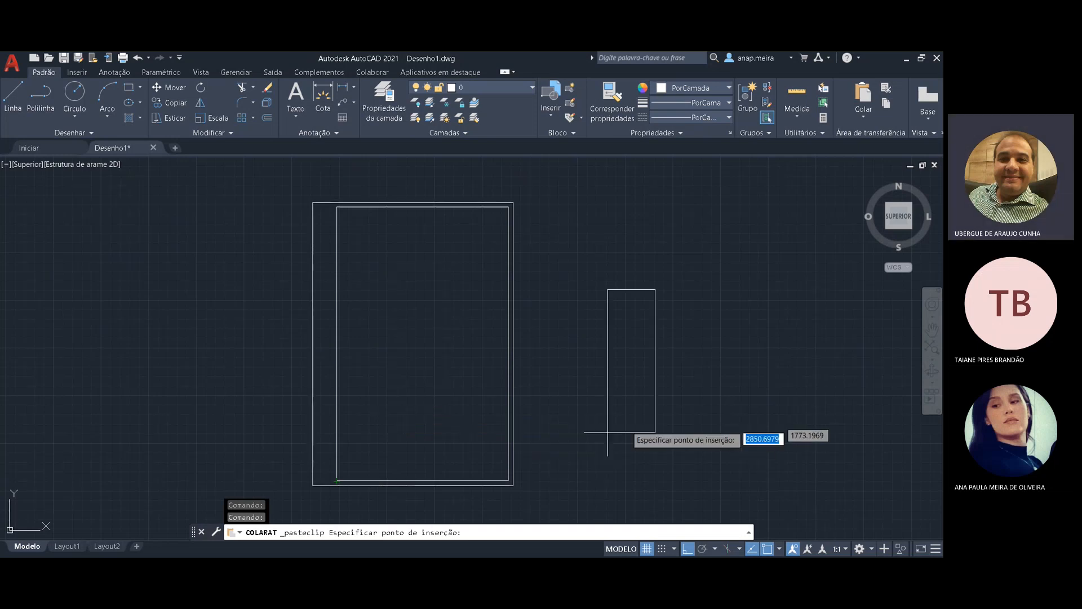
left_click(622, 404)
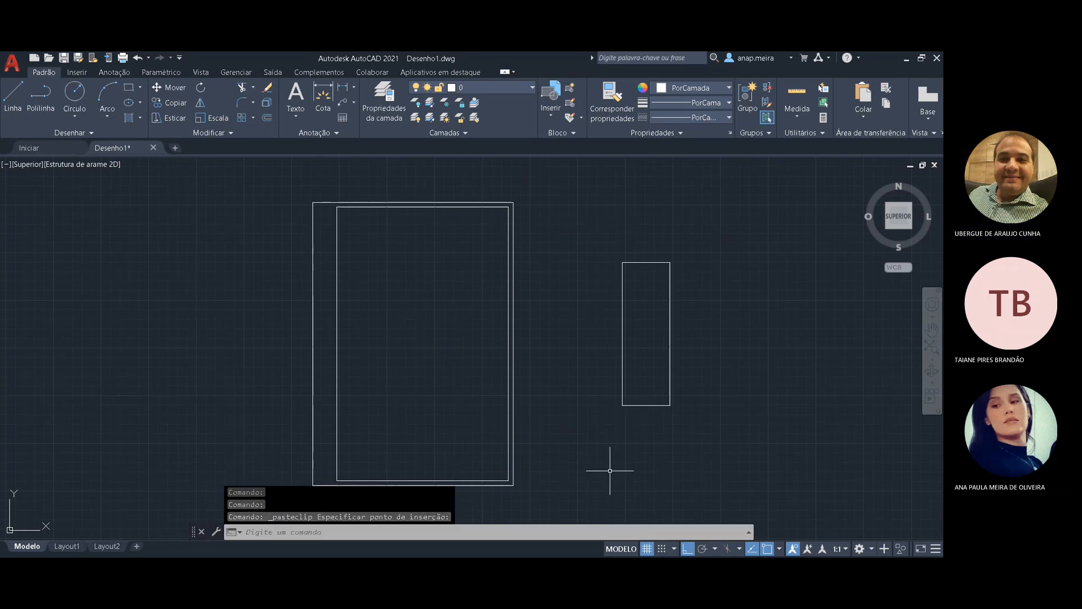
- Dismiss the do-not-disturb status notice in the Microsoft Teams meeting and switch back to the AutoCAD drawing of the dimensioned A4 sheet
left_click(859, 529)
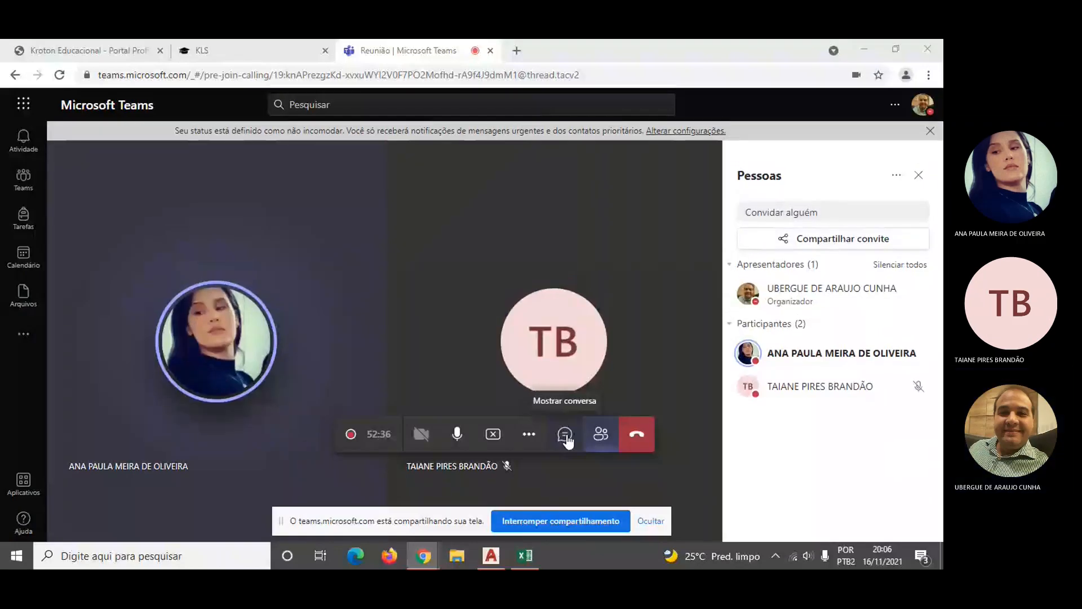
left_click(931, 130)
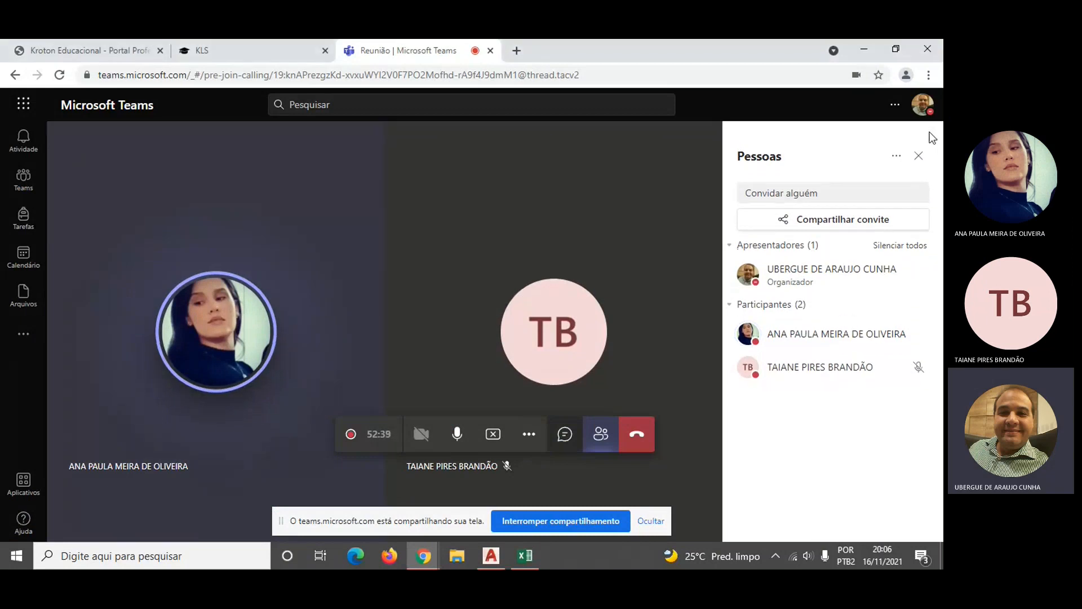
key("alt+Tab")
key("alt+Tab")
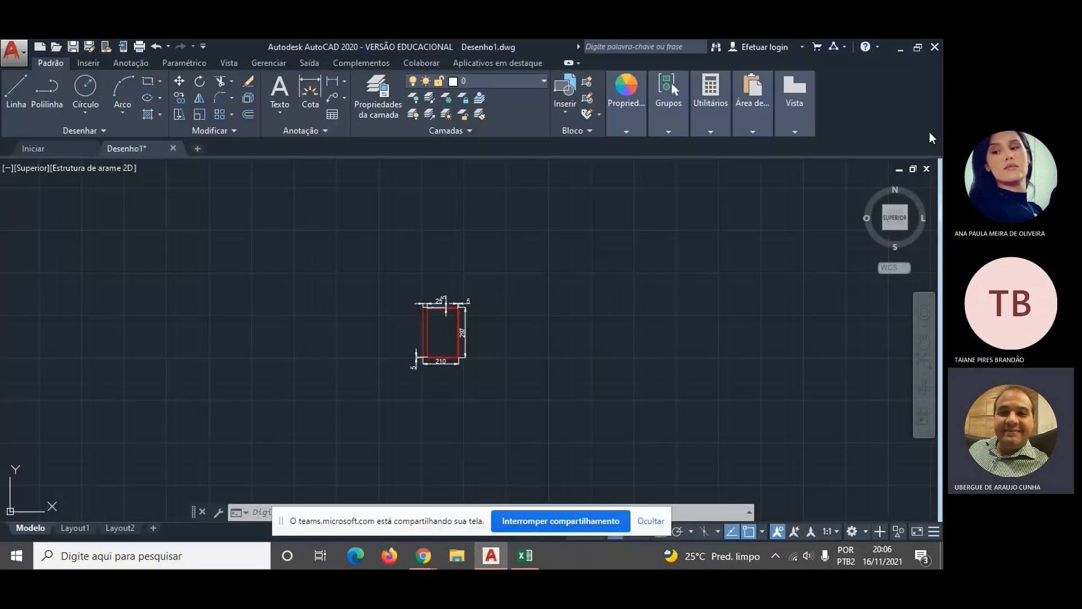
scroll(482, 345, "up", 6)
scroll(480, 343, "down", 2)
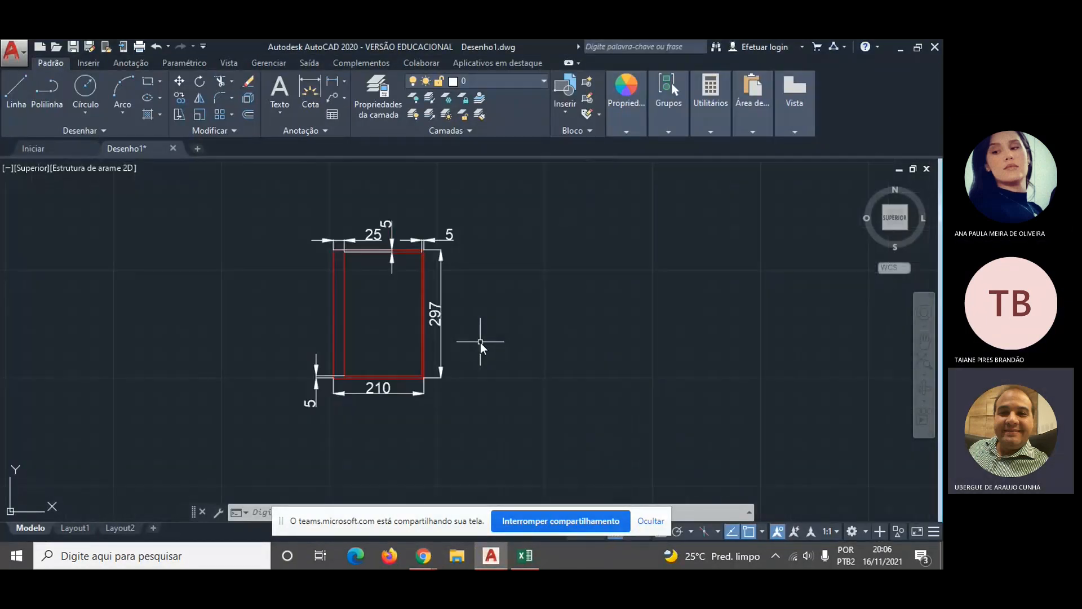
type("RECT")
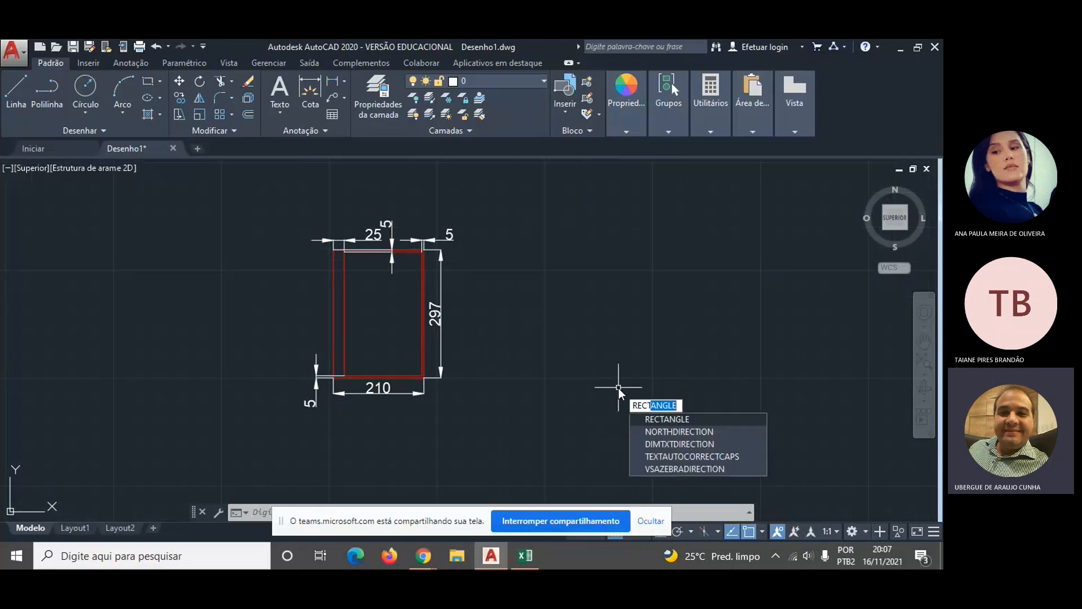
key("Return")
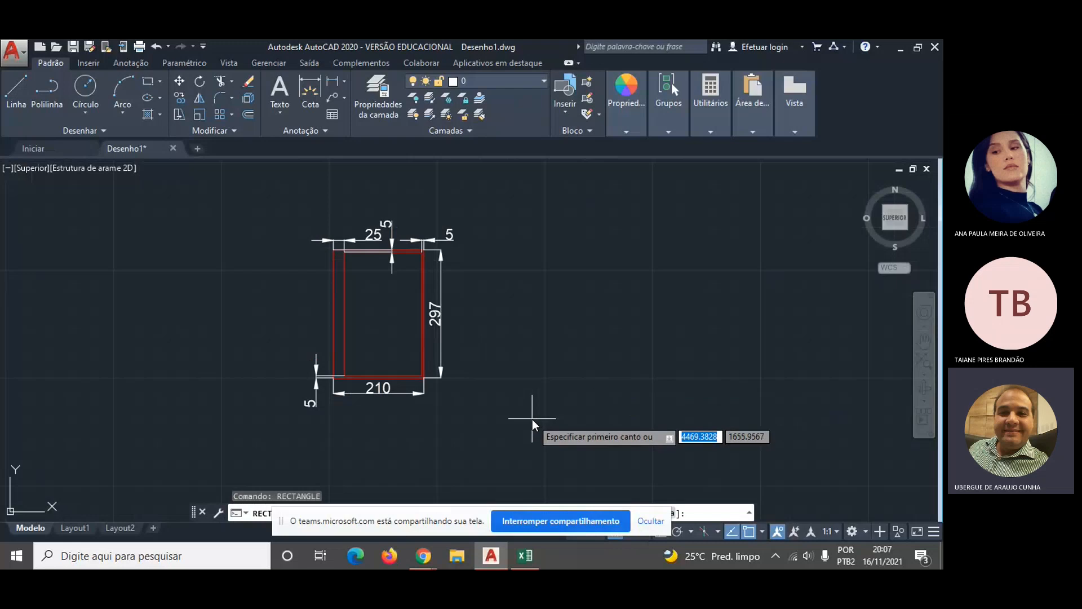
type("10000")
key("Tab")
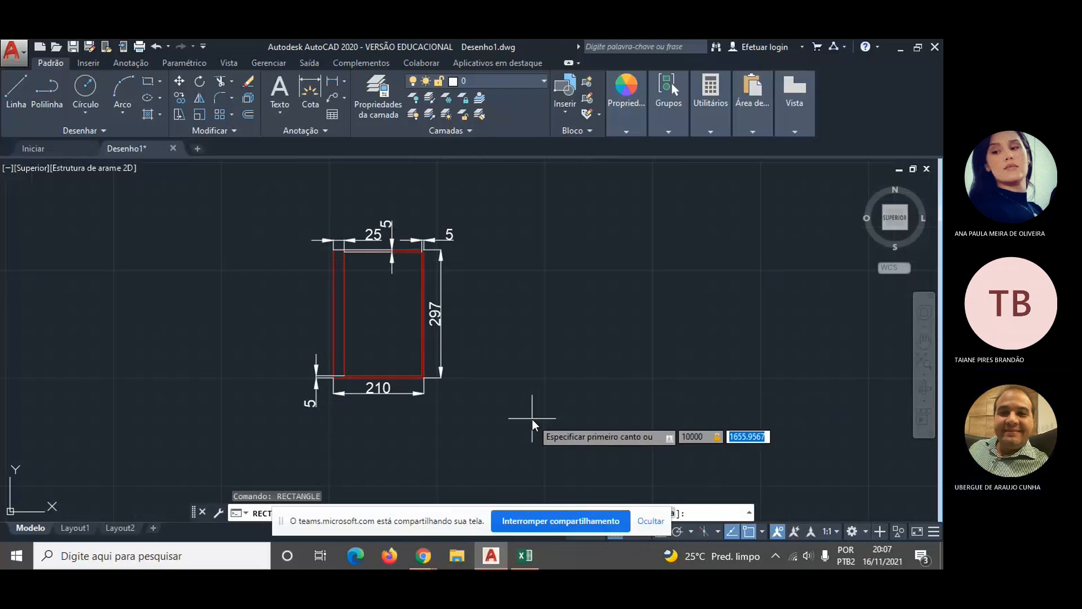
type("30000")
key("Return")
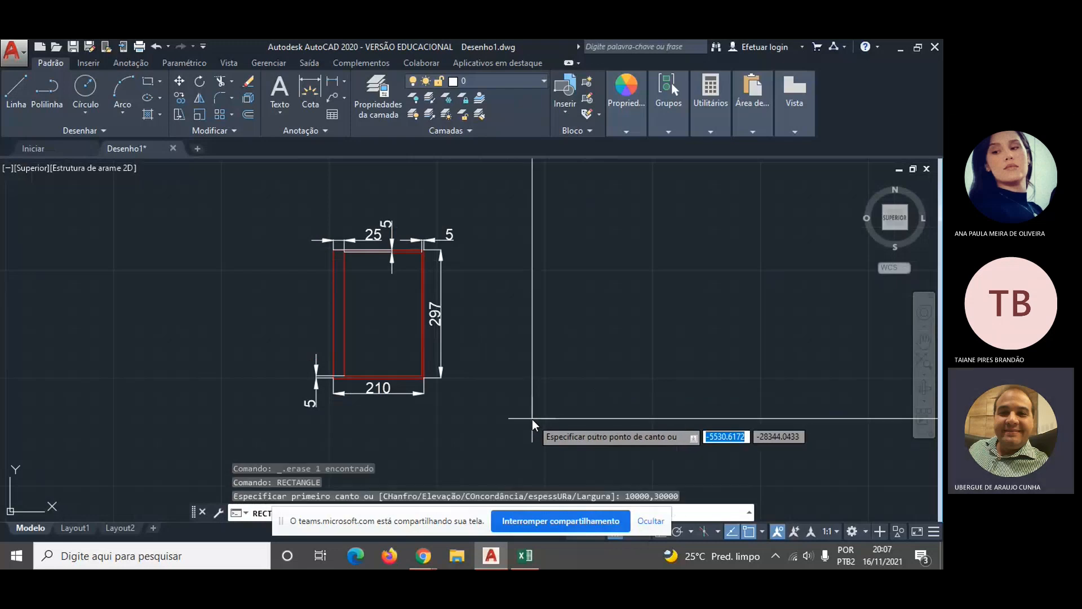
key("Escape")
- Draw a 10000 by 30000 rectangle with its first corner in the free space to the right of the A4 sheet
type("REC")
left_click(717, 474)
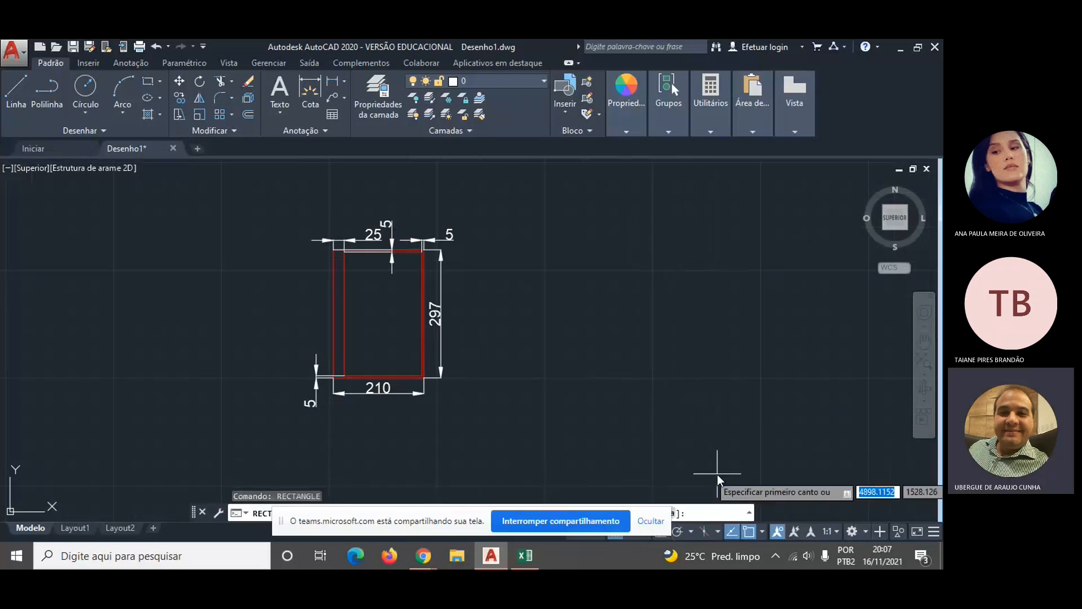
left_click(717, 474)
type("10000")
key("Tab")
type("3000")
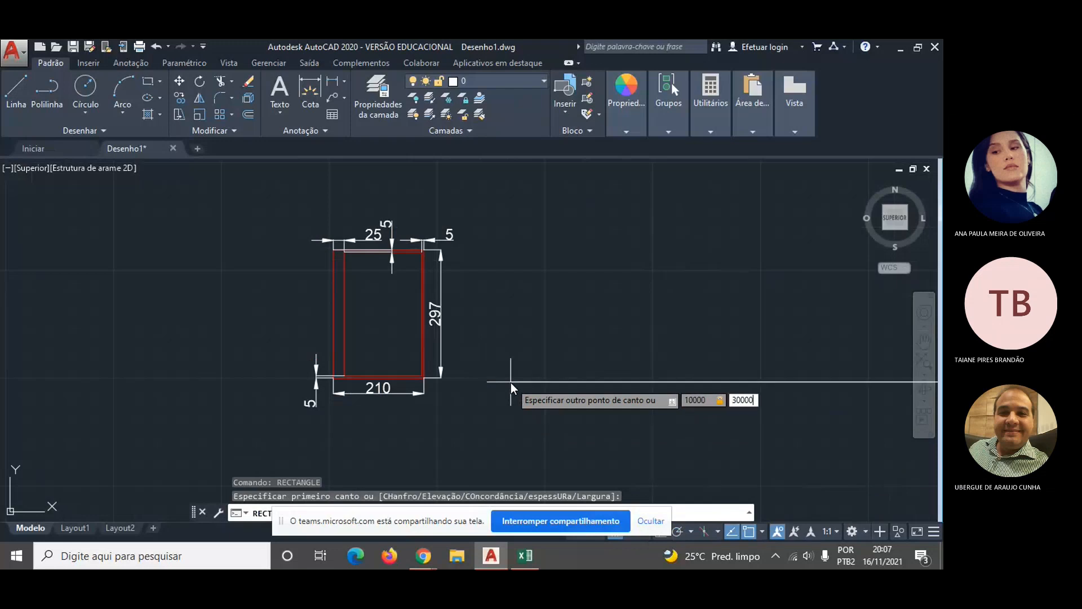
type("0")
key("Return")
key("Escape")
scroll(529, 371, "down", 10)
scroll(529, 371, "down", 5)
scroll(623, 310, "down", 2)
scroll(623, 310, "up", 2)
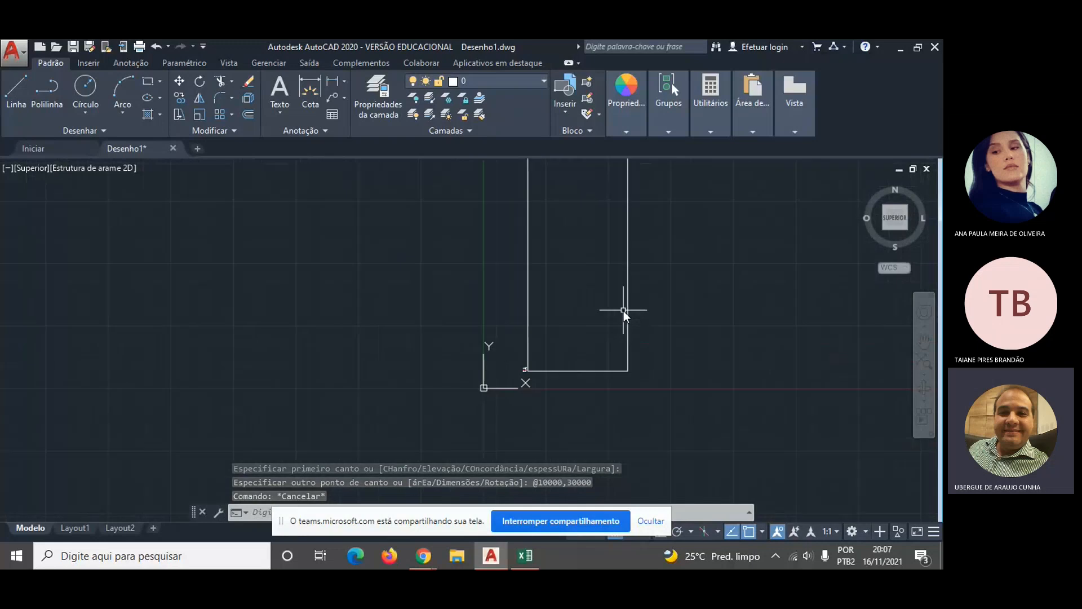
scroll(624, 310, "down", 4)
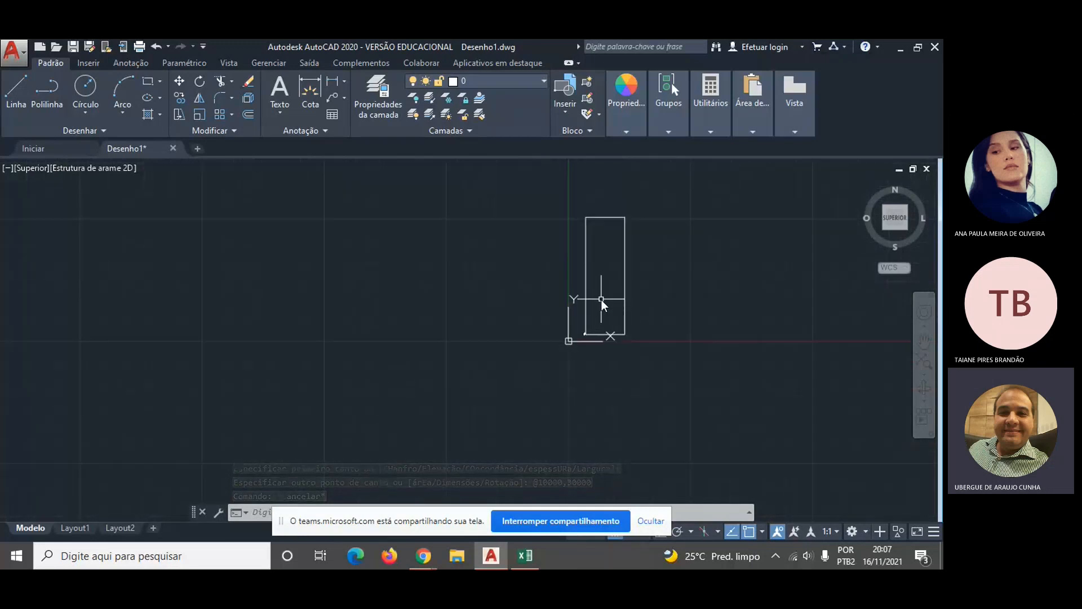
type("ESCALA")
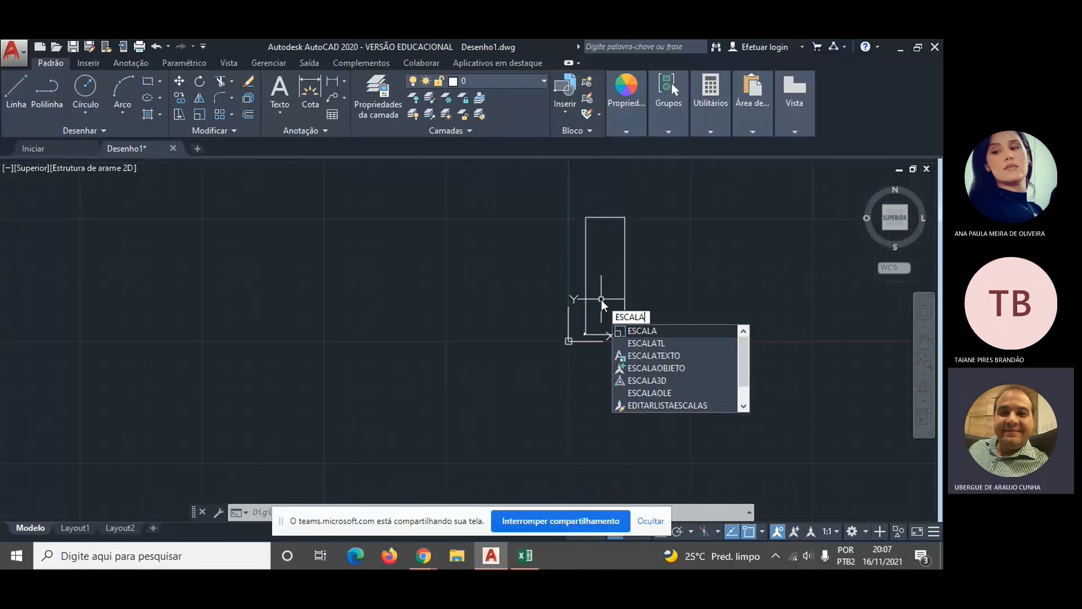
key("Escape")
key("Escape")
key("Escape")
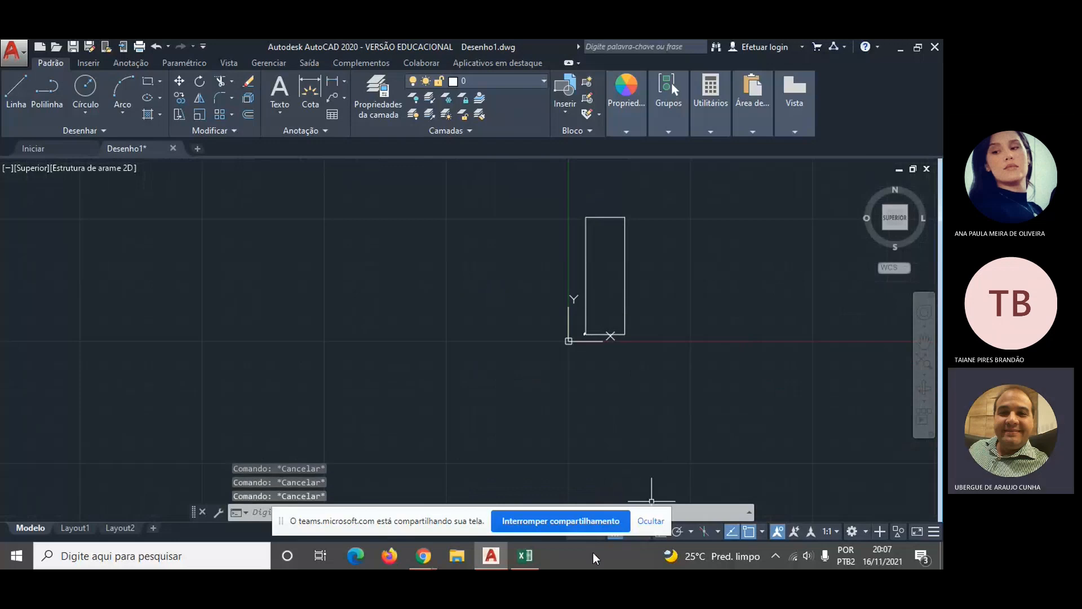
- Switch to the Excel workbook and calculate the 1:200 scale factor in cell O10 with the formula =1/200
left_click(524, 556)
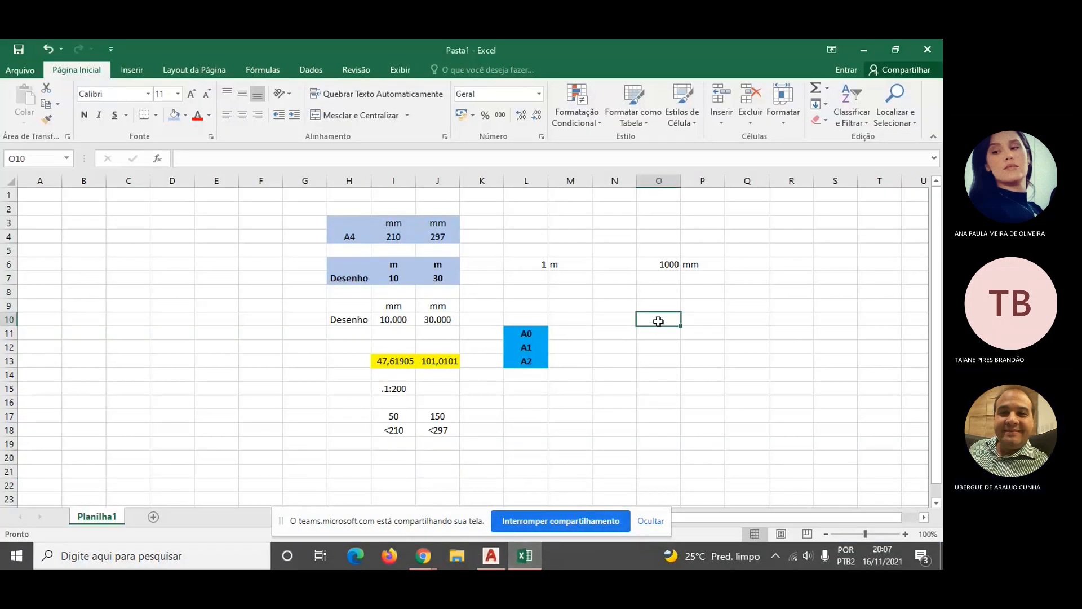
type("=1/200")
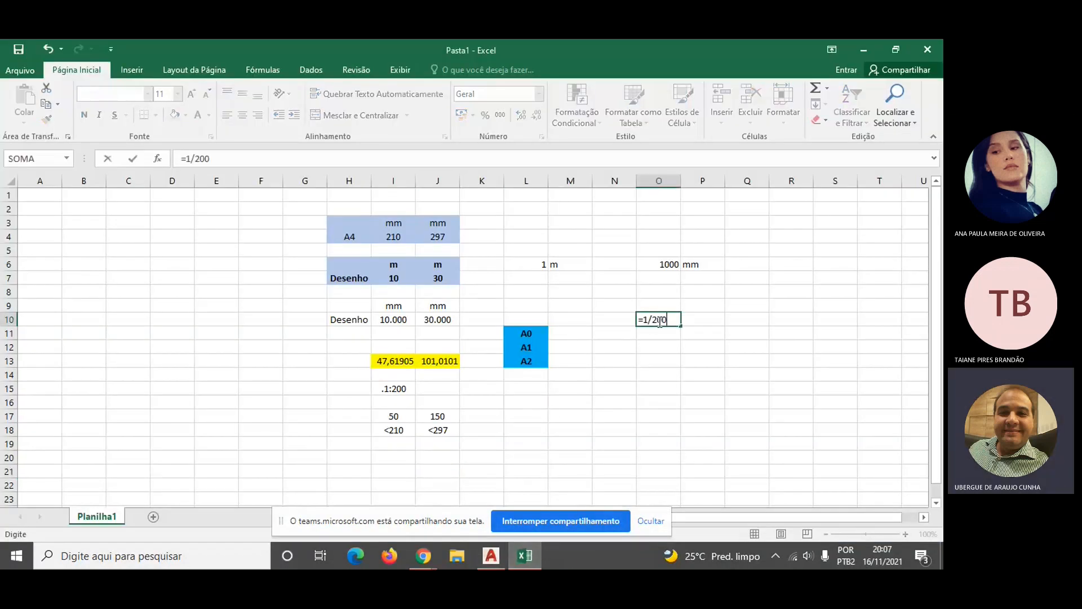
key("Return")
key("Up")
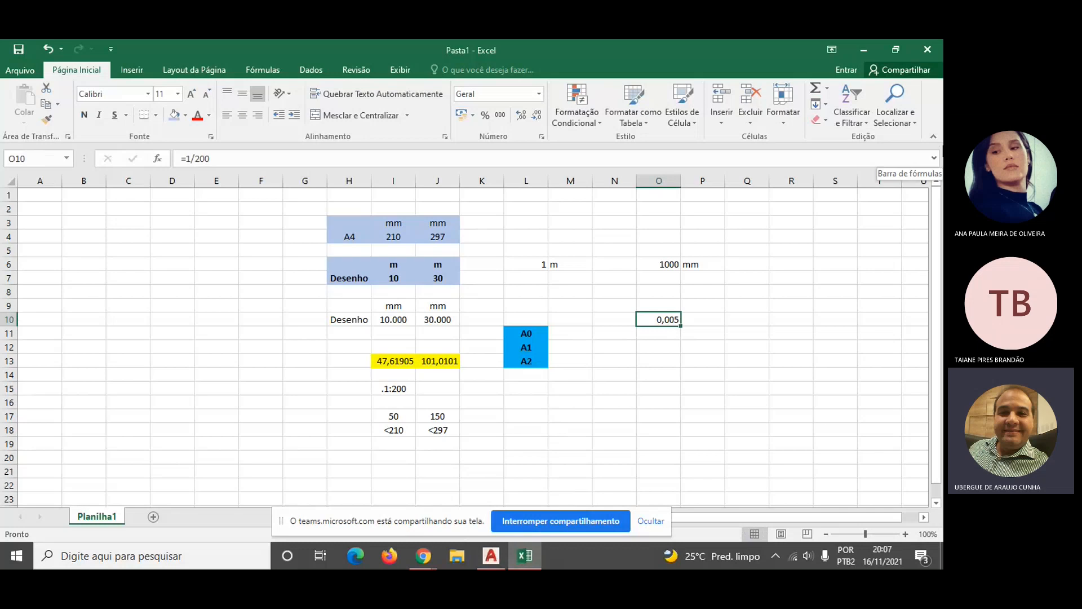
- Return to AutoCAD and scale the large rectangle by a factor of .005, using its upper-right corner as the base point
key("alt+Tab")
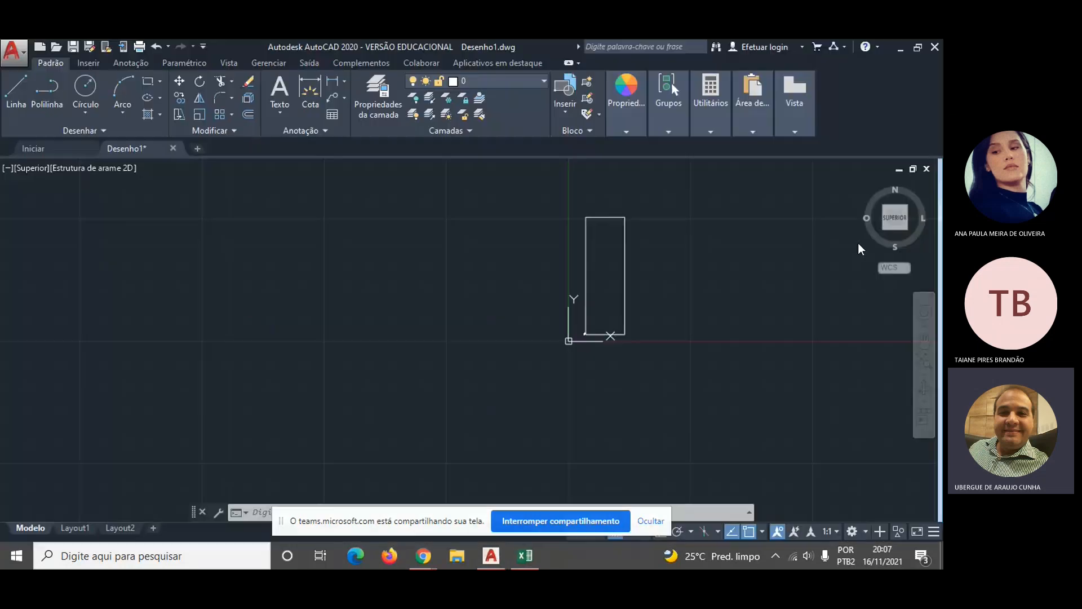
key("Escape")
key("Escape")
type("escala")
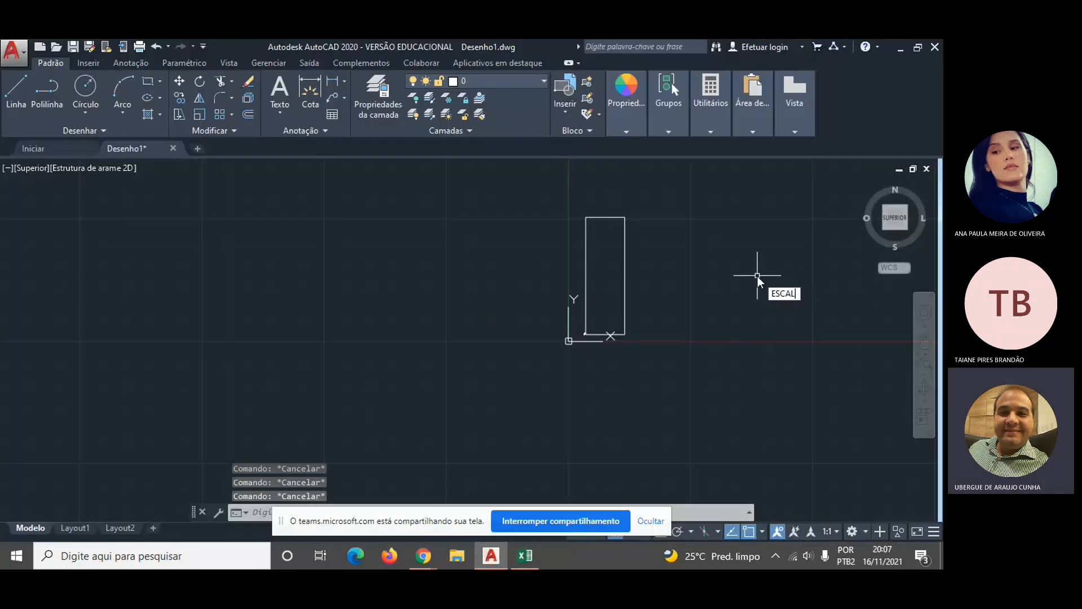
key("Return")
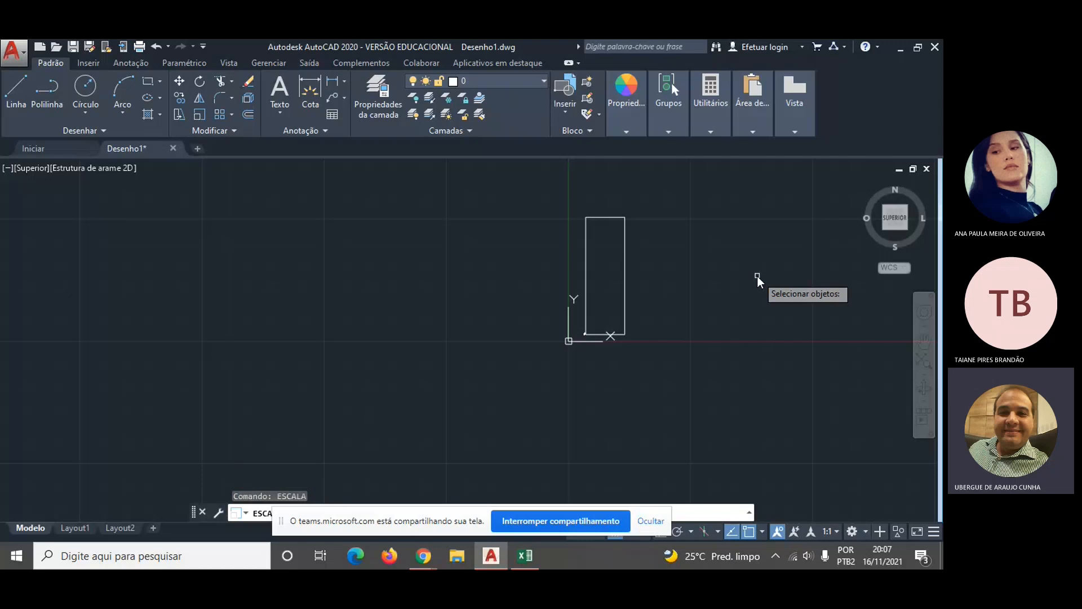
left_click(611, 217)
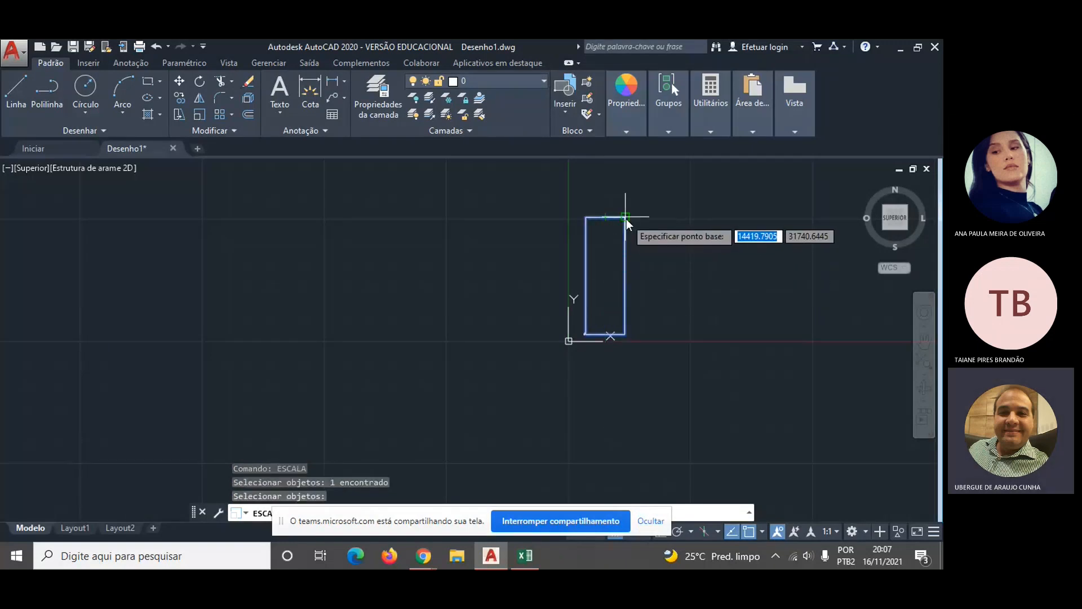
key("Return")
left_click(627, 219)
type(".005")
key("Return")
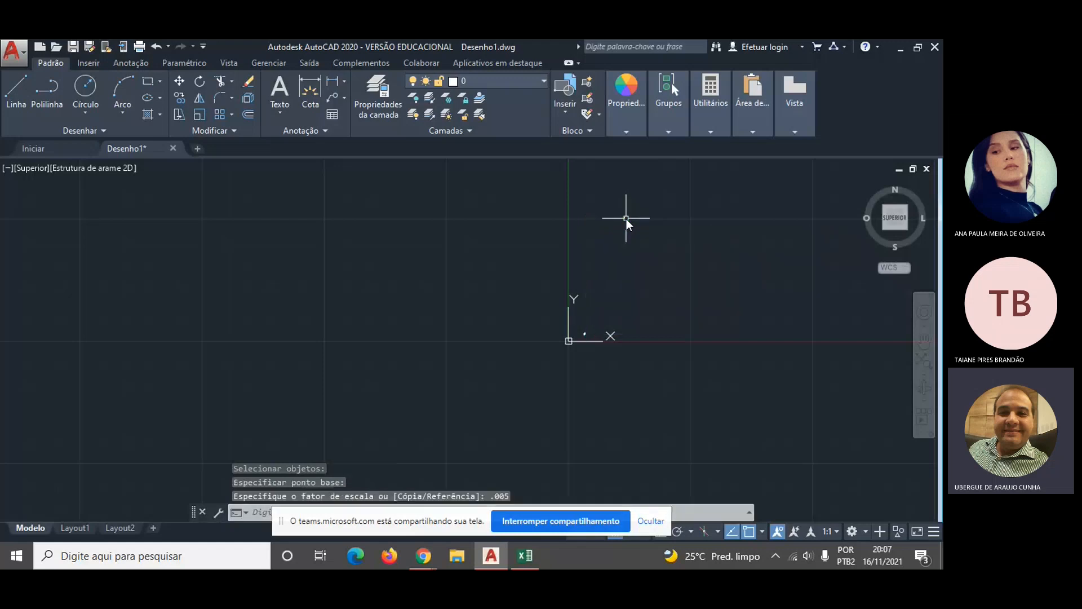
key("Escape")
- Move the tiny scaled rectangle from its distant position down to the area near the A4 sheet
scroll(615, 207, "up", 5)
scroll(647, 245, "up", 6)
scroll(634, 316, "up", 4)
scroll(633, 316, "down", 14)
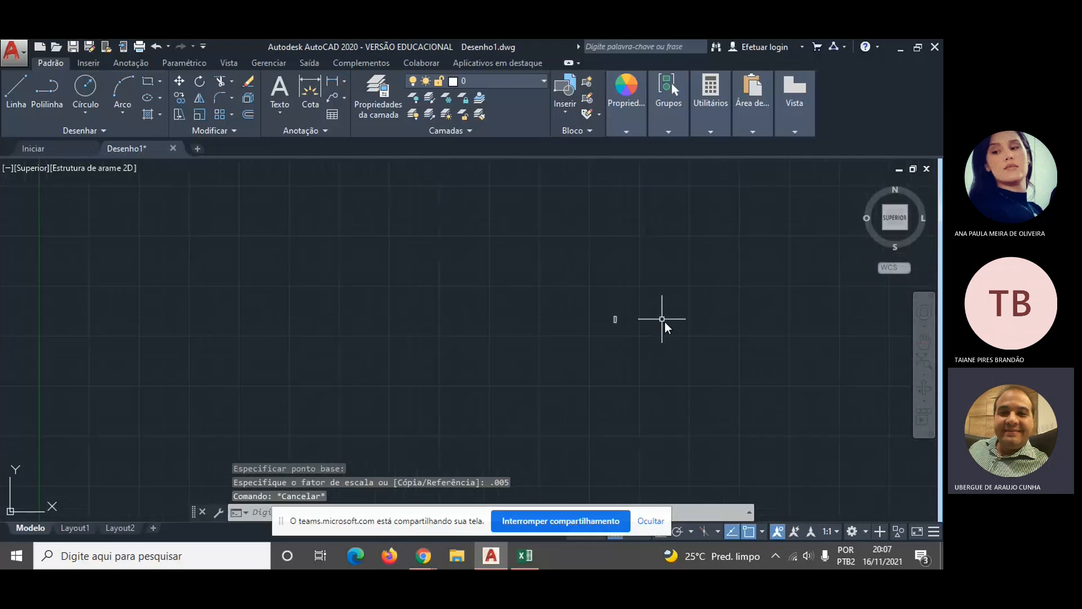
type("move")
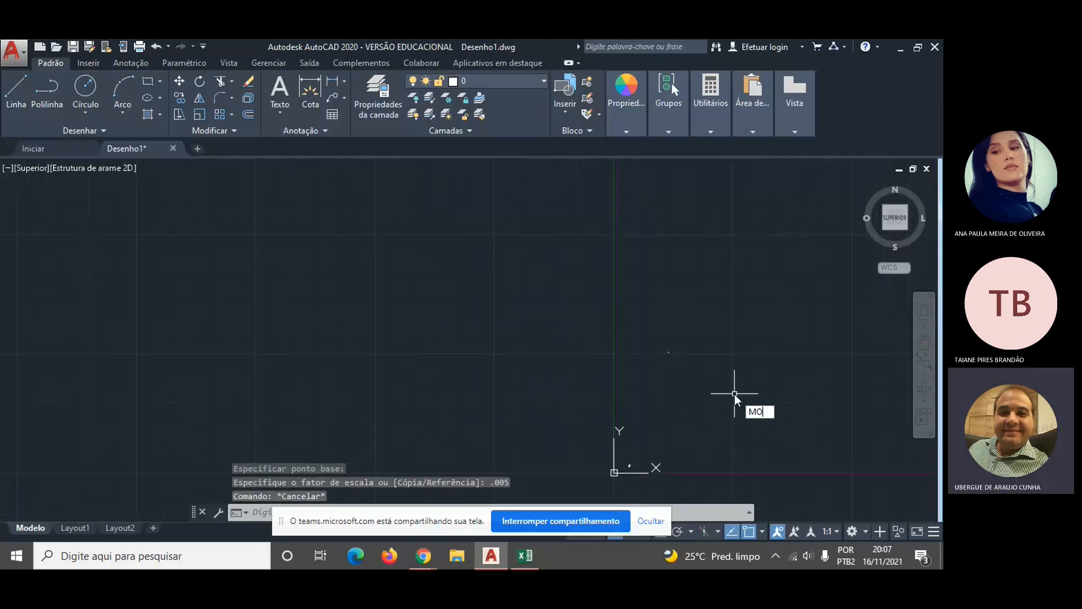
key("Return")
left_click(650, 342)
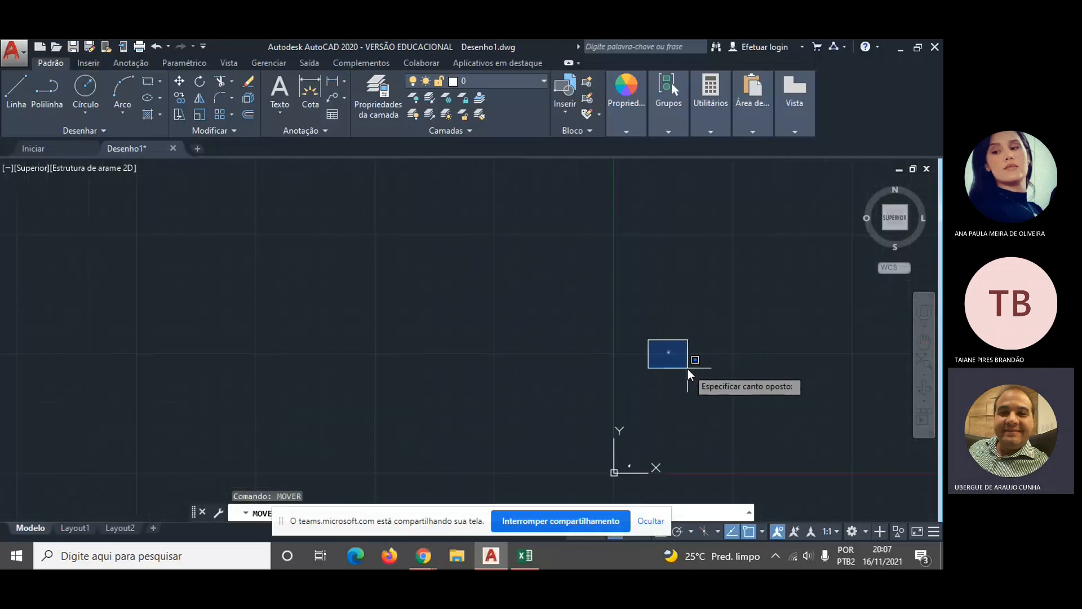
left_click(687, 368)
key("Return")
left_click(671, 361)
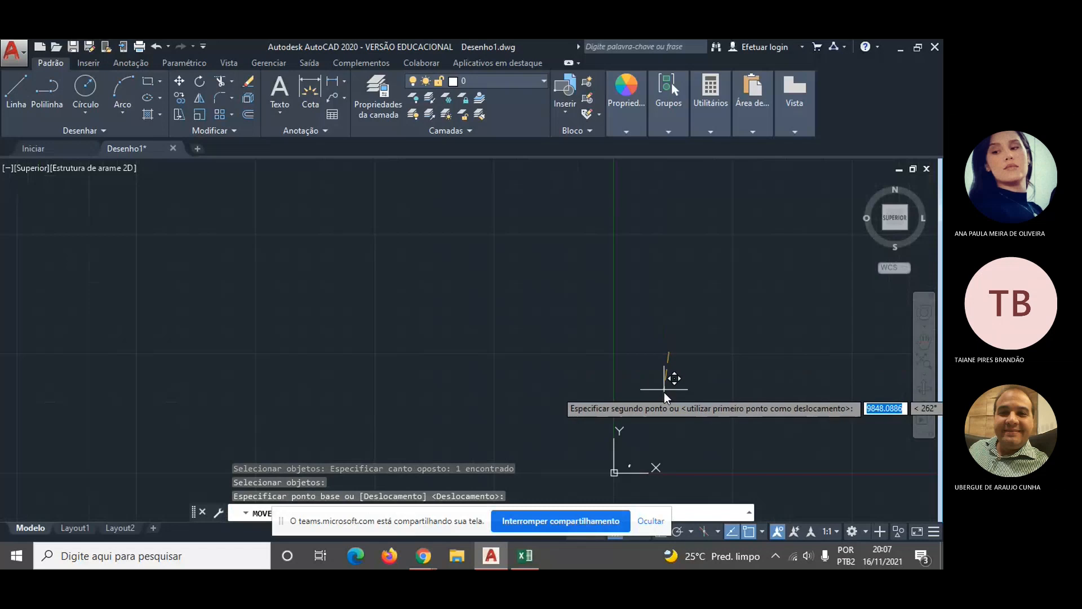
left_click(640, 467)
key("Escape")
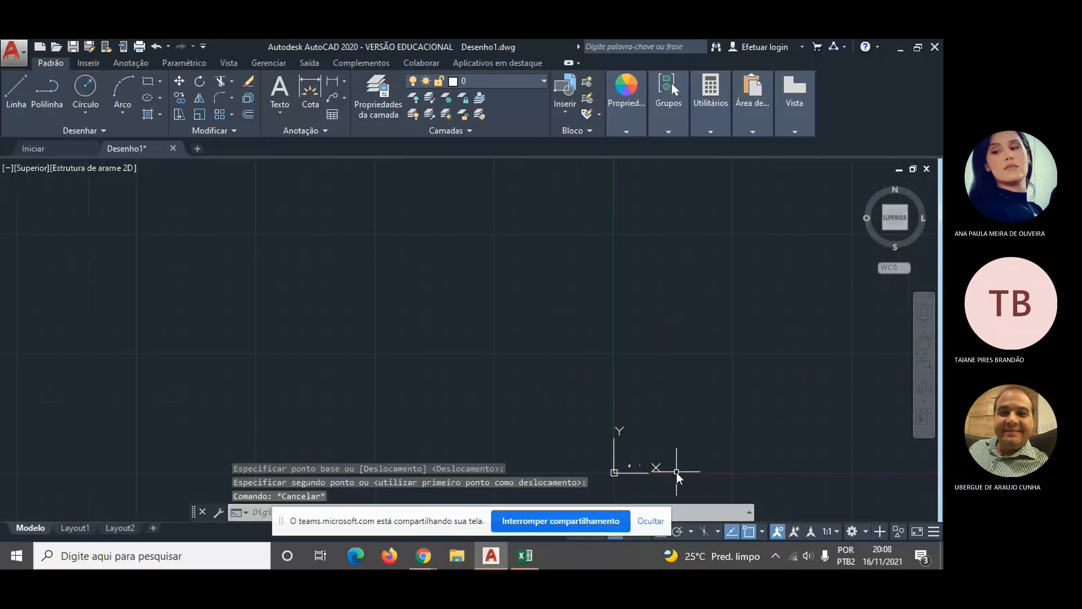
- Move the scaled rectangle by its lower-right corner into the free space just to the right of the dimensioned A4 sheet
scroll(620, 470, "up", 5)
scroll(620, 470, "up", 8)
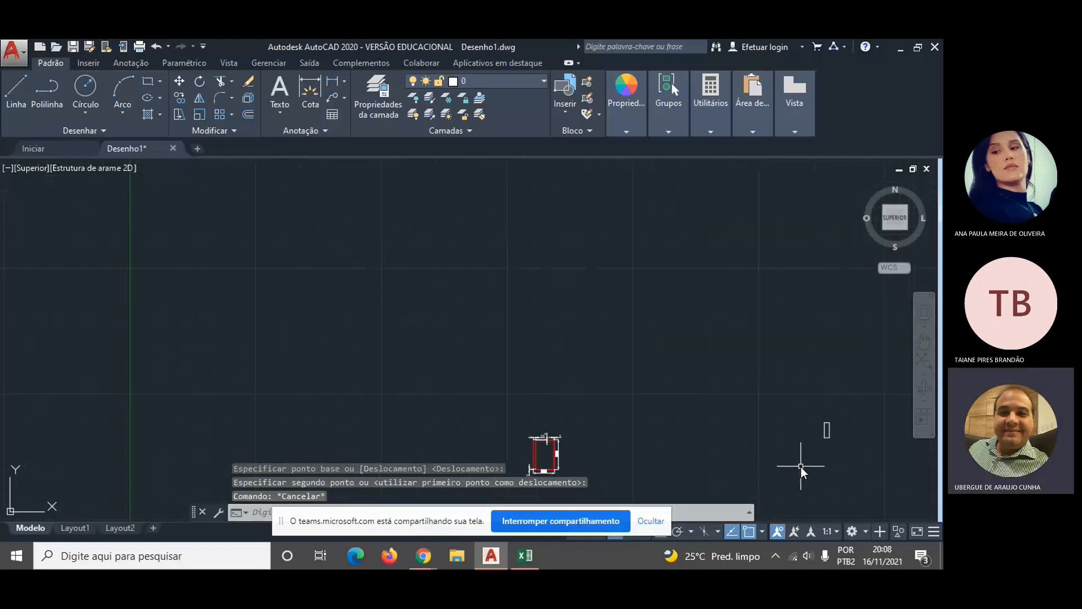
type("MOVER")
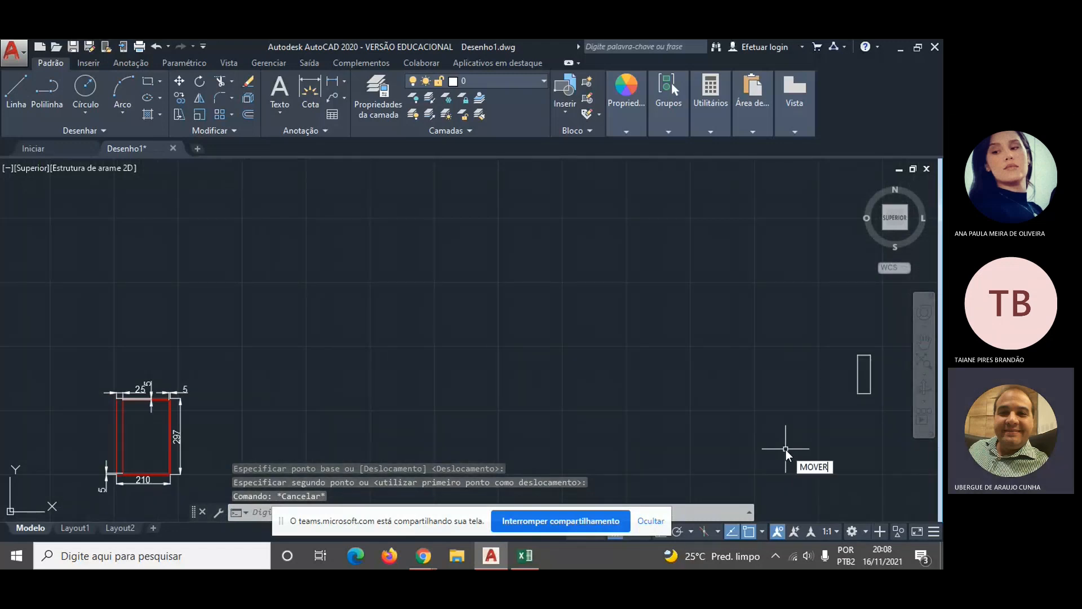
key("Return")
left_click(804, 336)
left_click(876, 418)
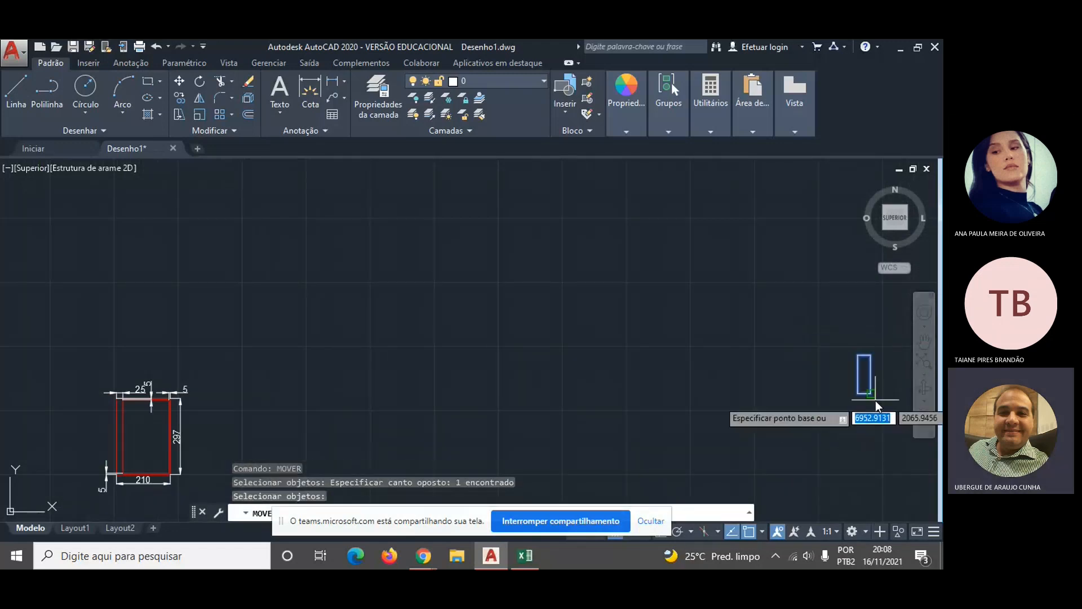
key("Return")
left_click(872, 394)
key("Escape")
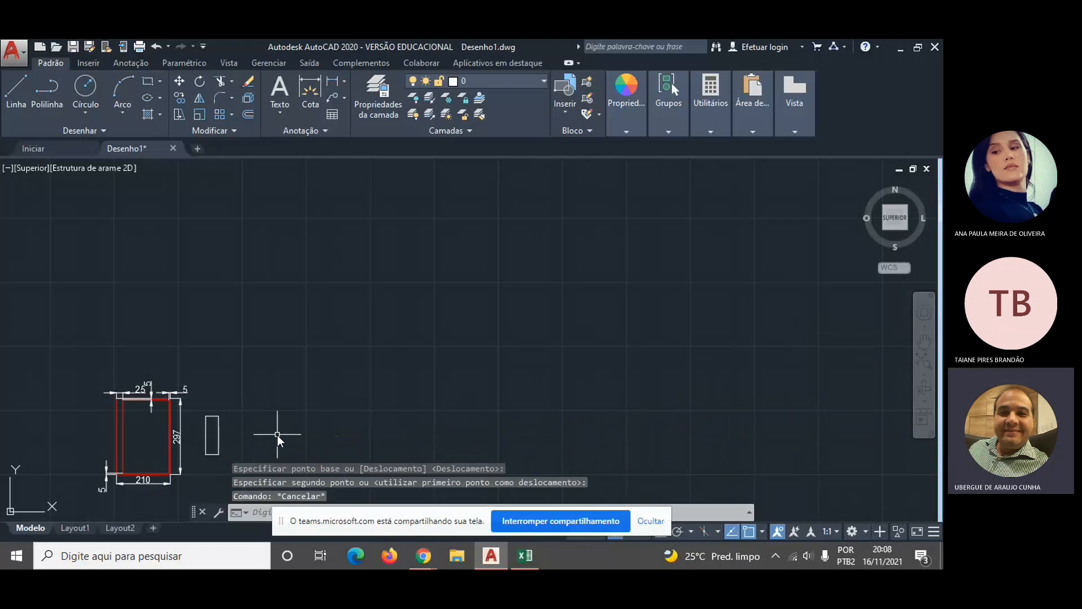
- Try a line from the A4 sheet's bottom edge up to the middle of its top inner margin, and delete it
scroll(177, 472, "up", 8)
scroll(170, 462, "down", 8)
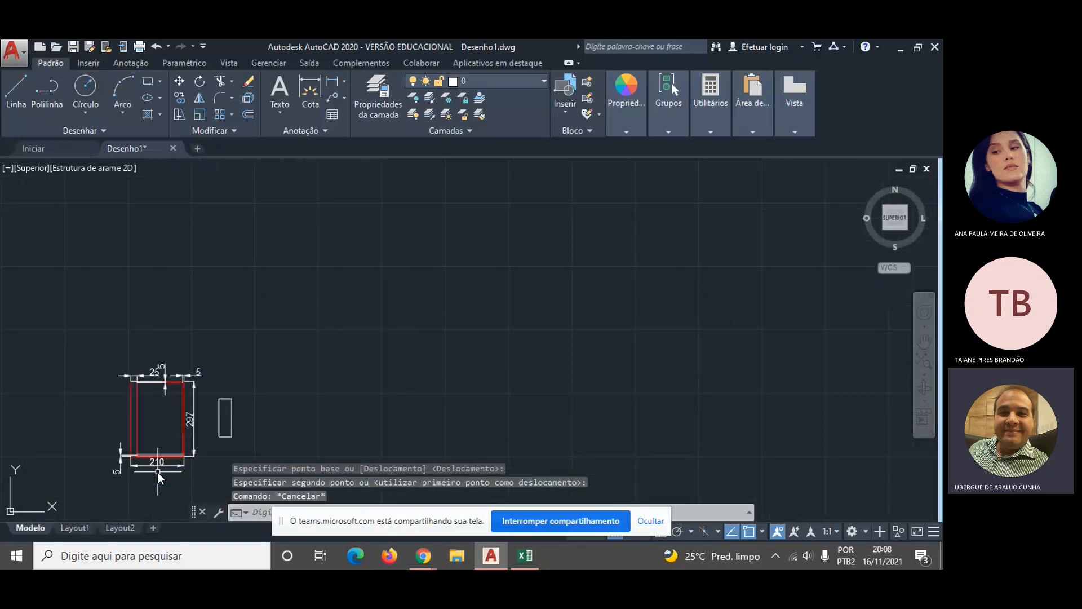
scroll(115, 470, "up", 7)
scroll(146, 431, "down", 3)
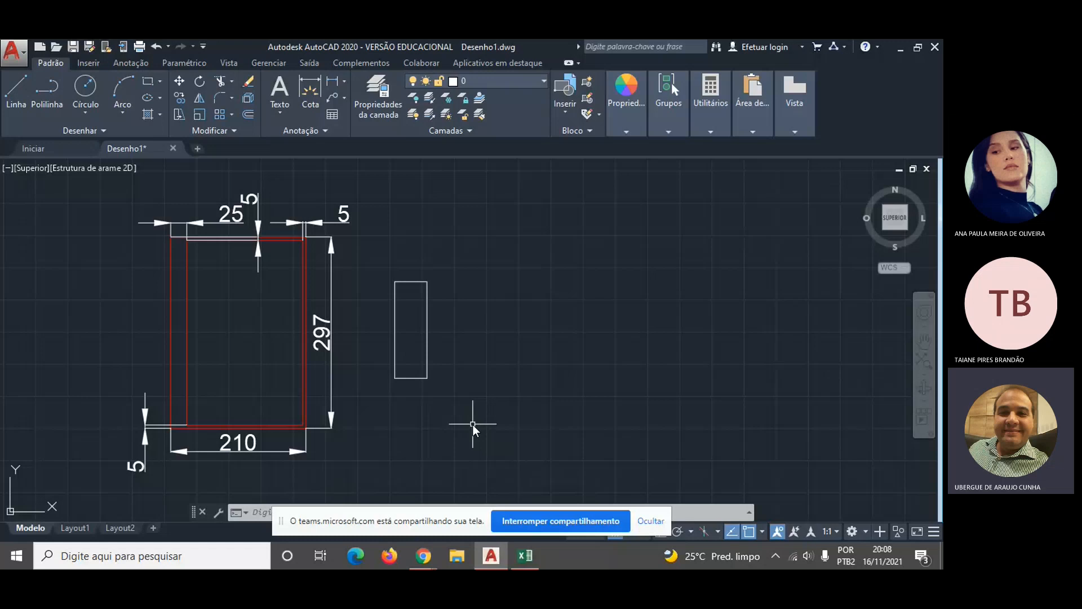
type("l")
key("Return")
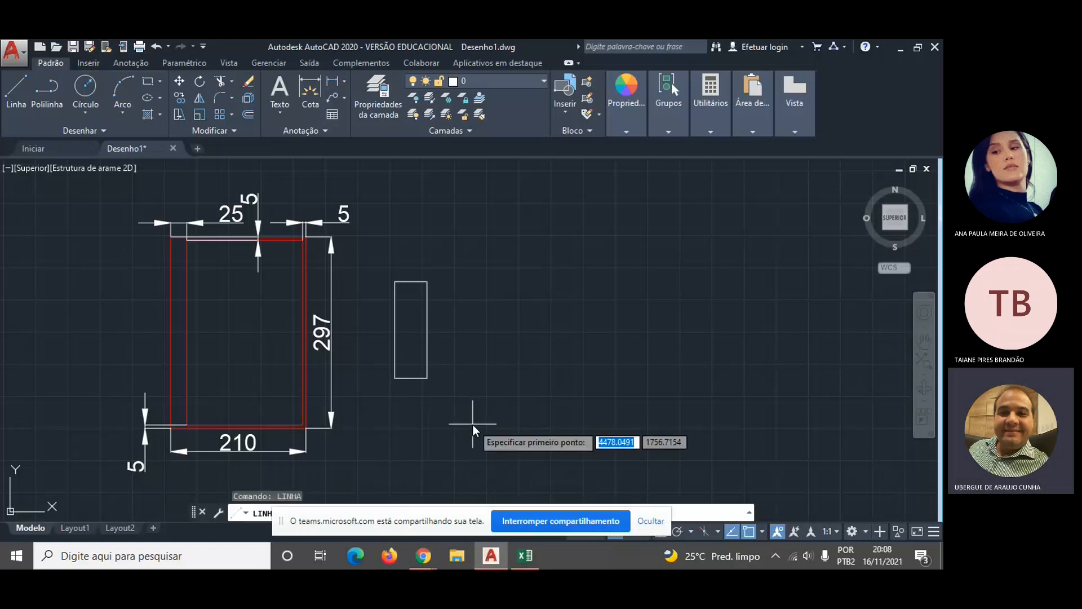
left_click(238, 426)
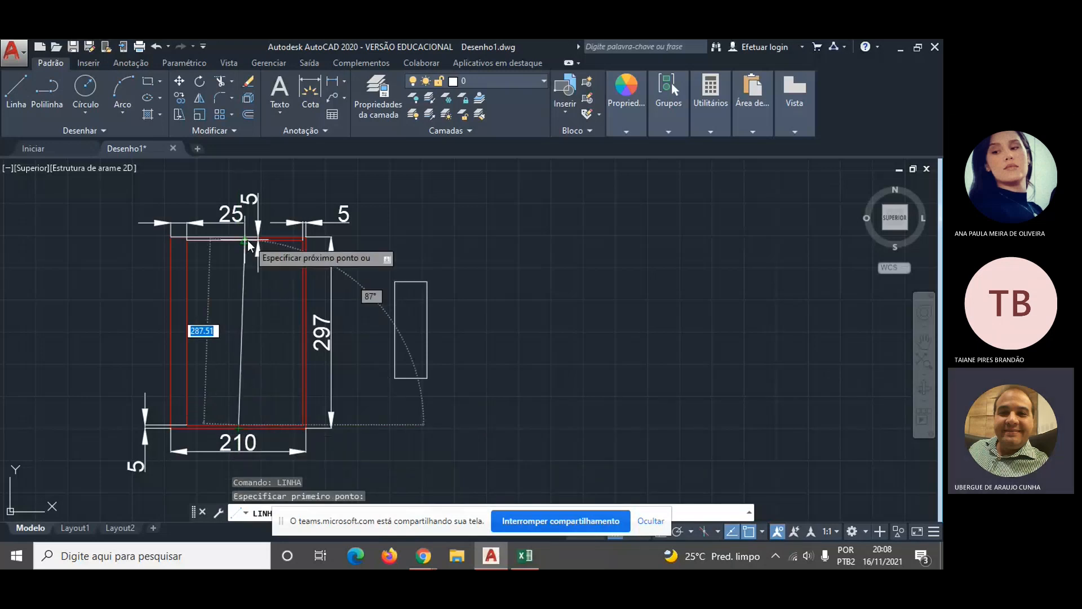
left_click(247, 243)
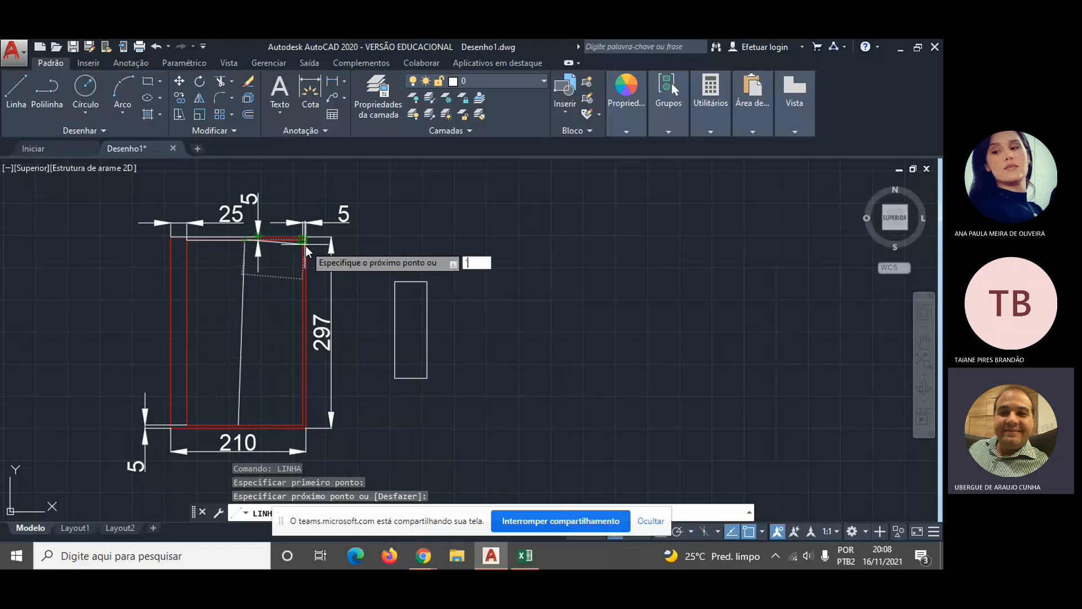
key("Escape")
left_click(244, 309)
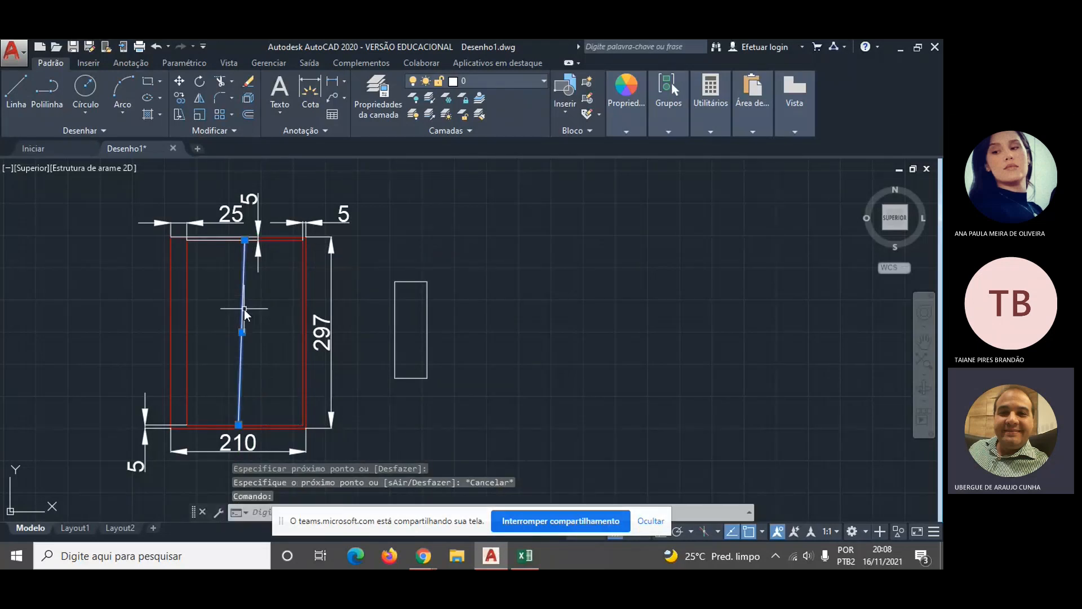
key("Delete")
- Draw a vertical centre line from the midpoint of the A4 sheet's inner bottom margin to the midpoint of its inner top margin
type("l")
key("Return")
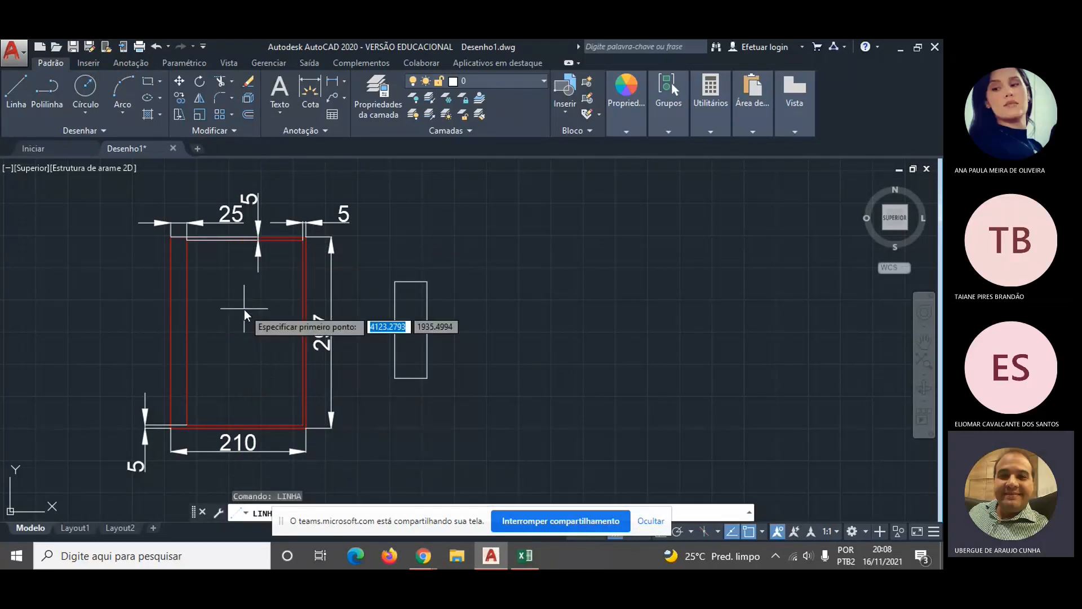
scroll(223, 447, "up", 2)
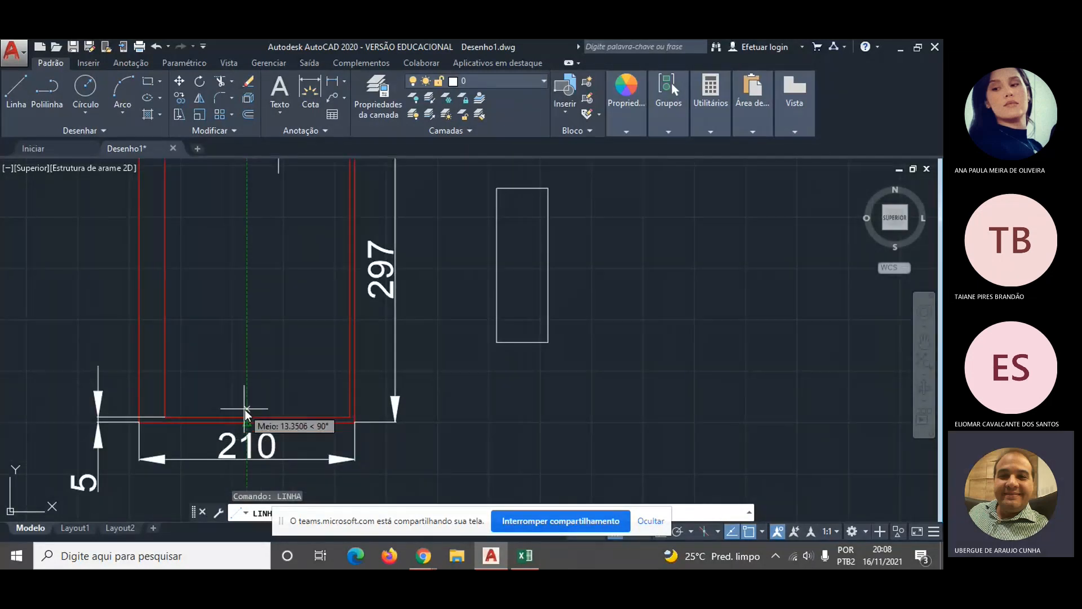
scroll(248, 416, "up", 7)
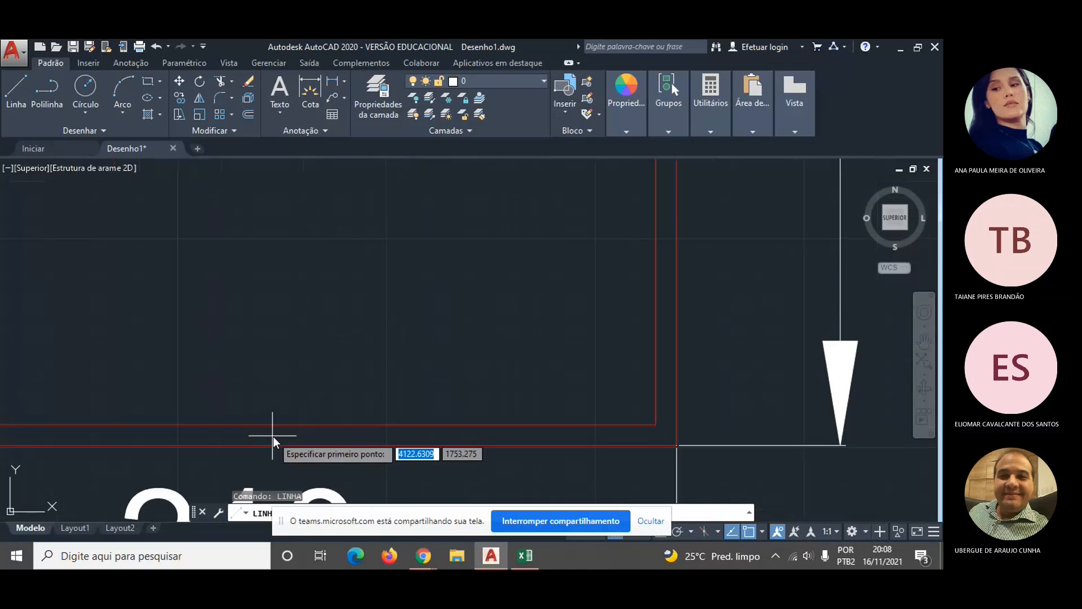
scroll(279, 436, "down", 5)
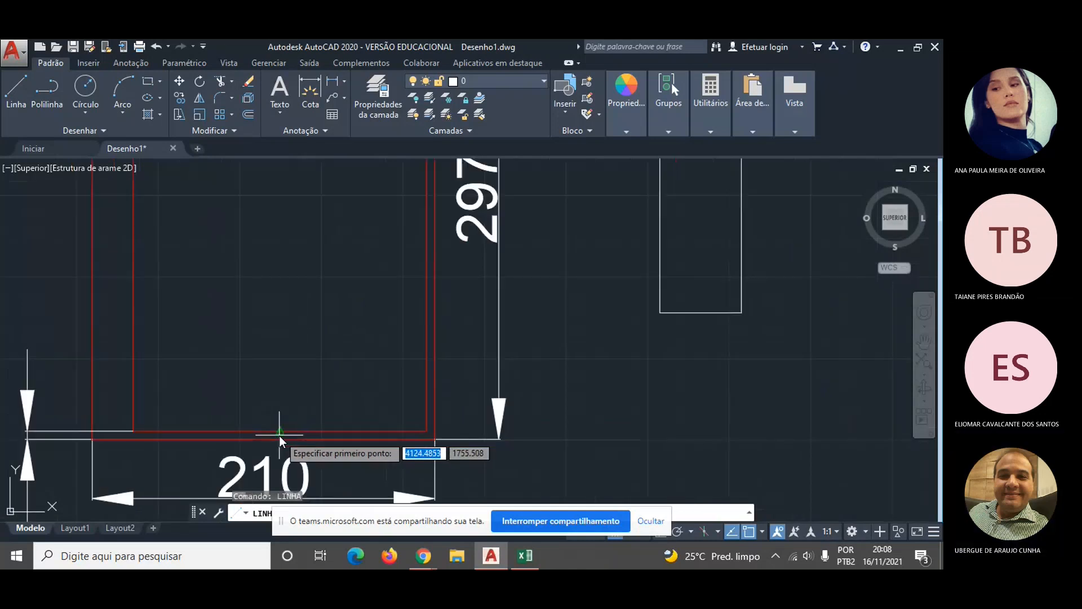
left_click(297, 345)
scroll(303, 239, "up", 5)
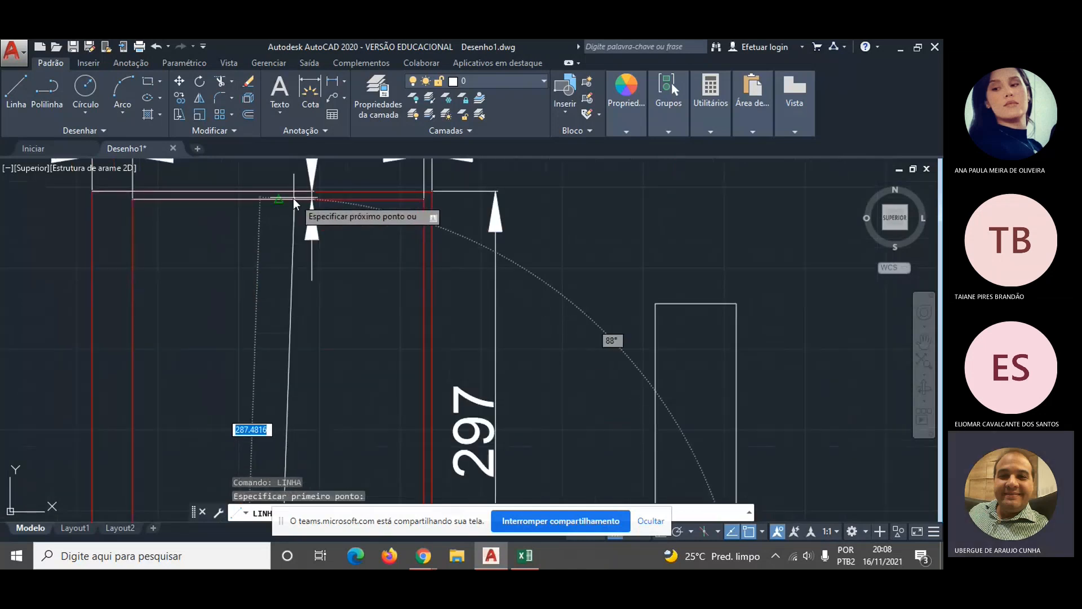
left_click(281, 200)
key("Escape")
scroll(329, 344, "down", 4)
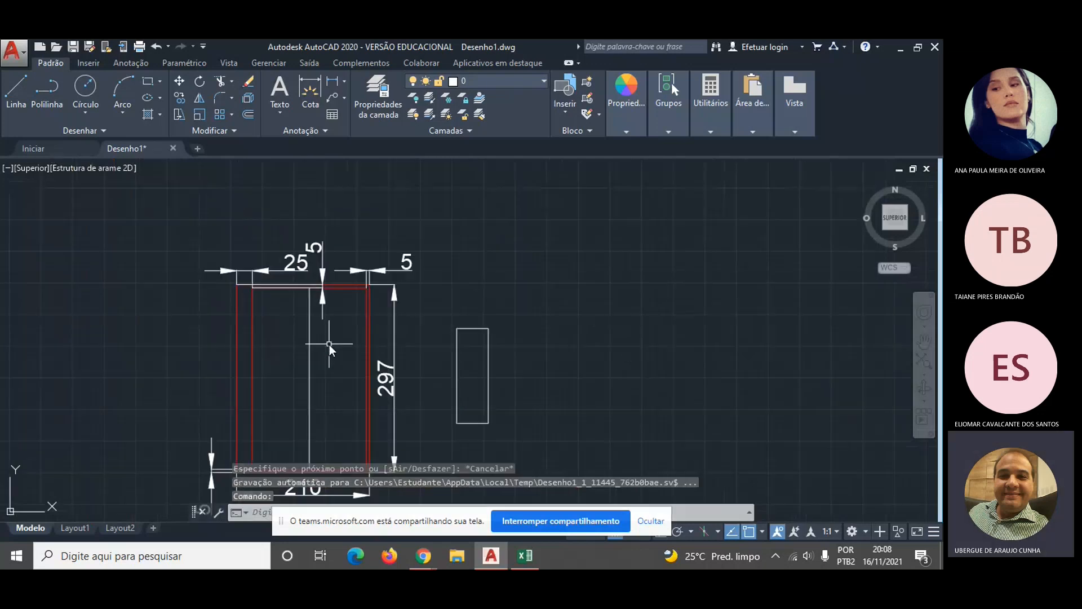
scroll(339, 388, "down", 5)
scroll(333, 391, "up", 5)
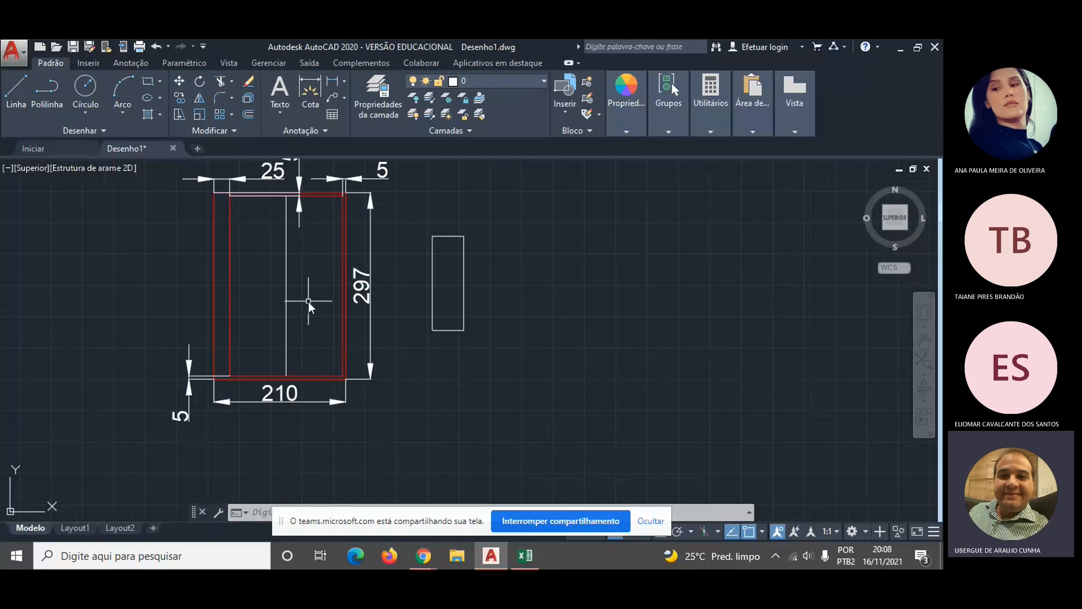
- Draw a horizontal centre line between the midpoints of the sheet's left and right inner margins
type("l")
key("Return")
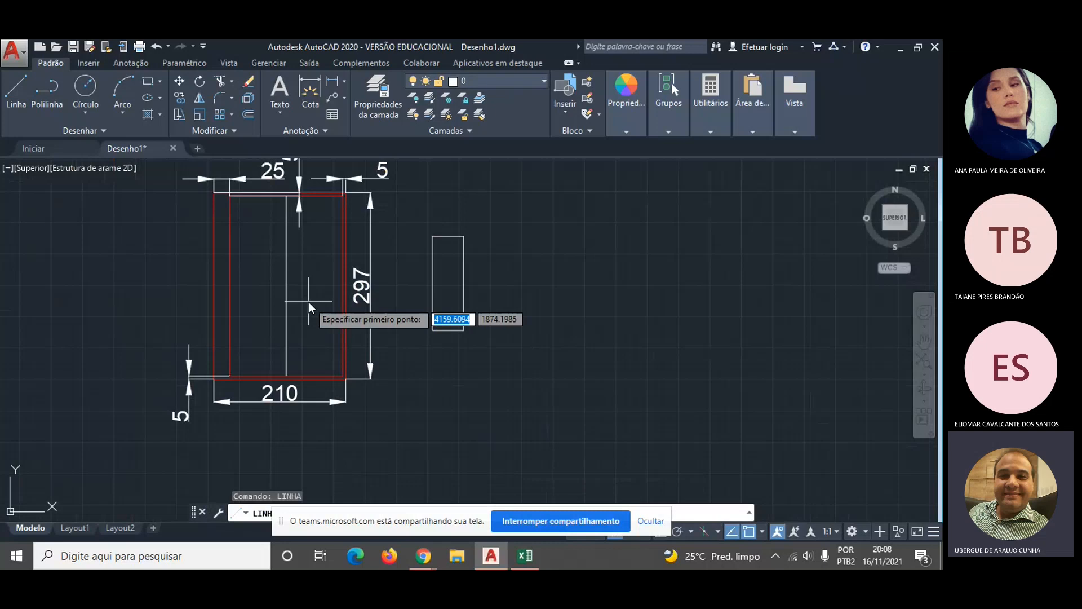
left_click(230, 286)
left_click(344, 288)
key("Escape")
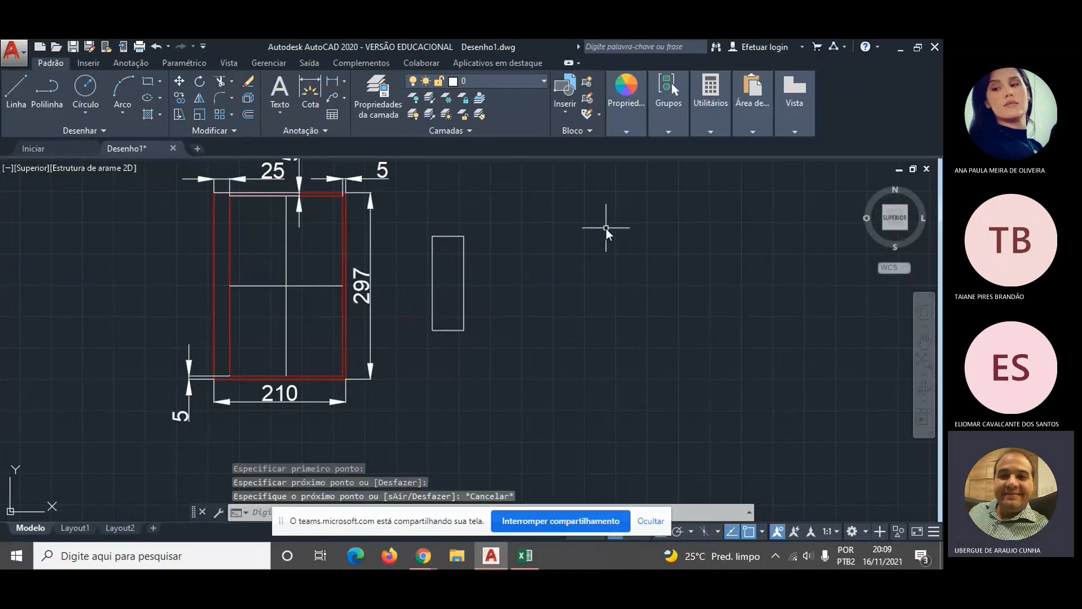
- Draw both diagonals of the small scaled rectangle from corner to corner
type("l")
key("Return")
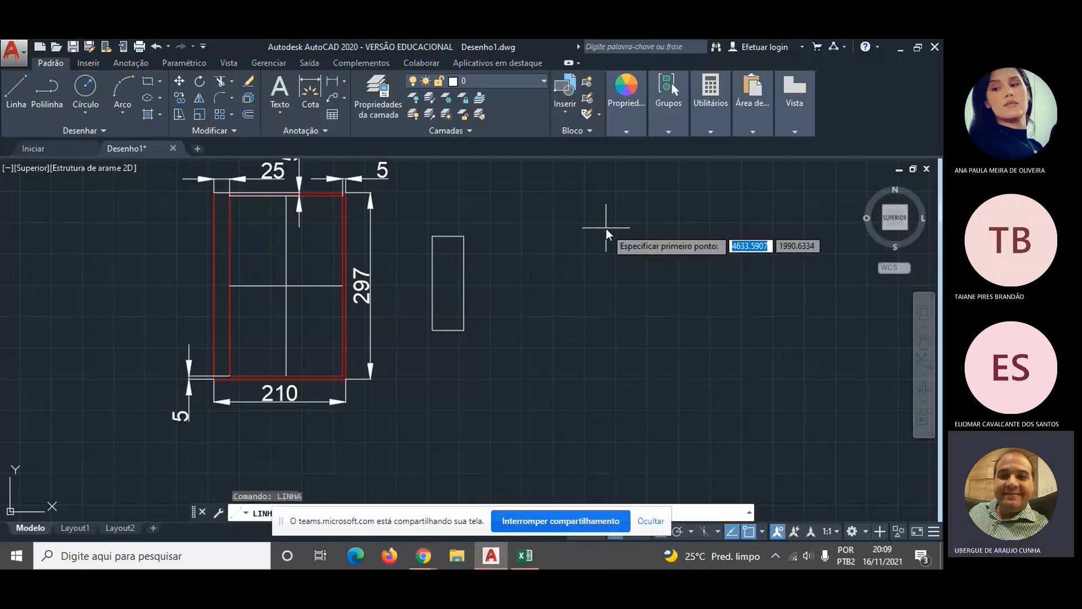
left_click(433, 331)
left_click(464, 237)
key("Escape")
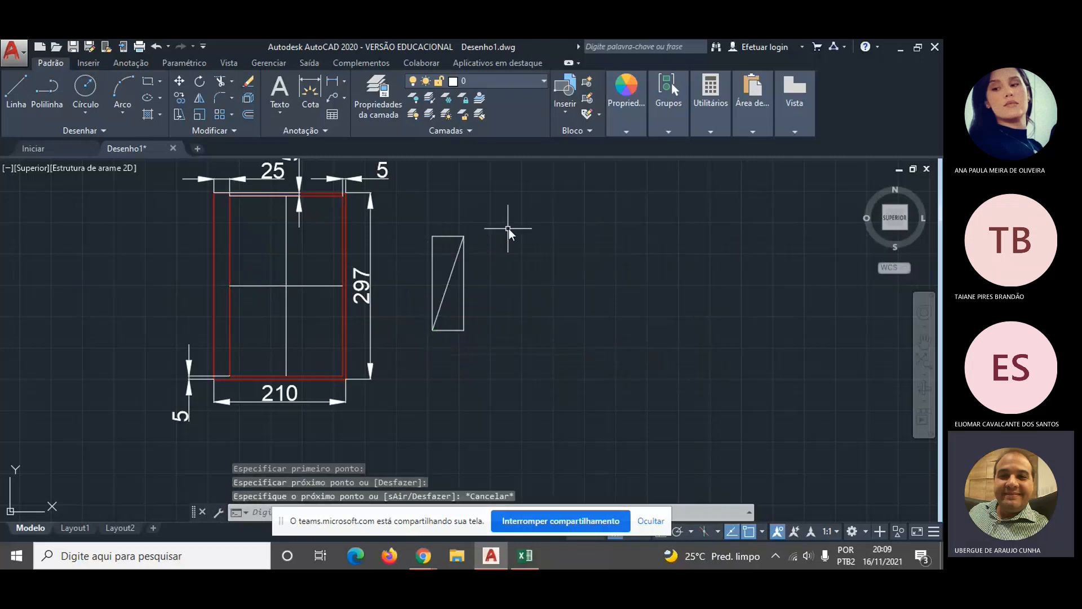
type("l")
key("Return")
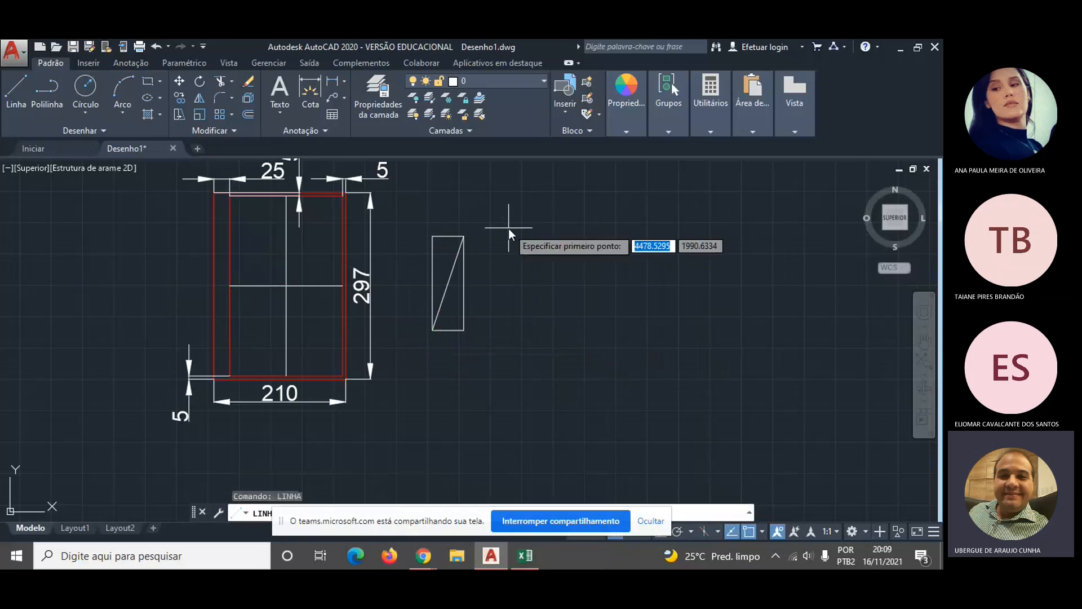
left_click(464, 331)
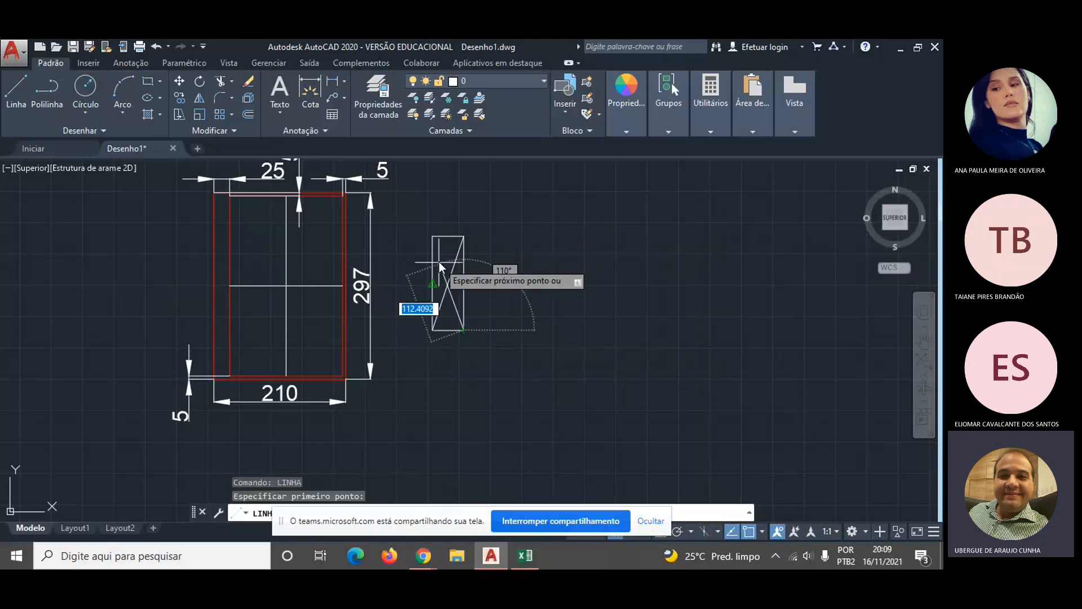
left_click(432, 235)
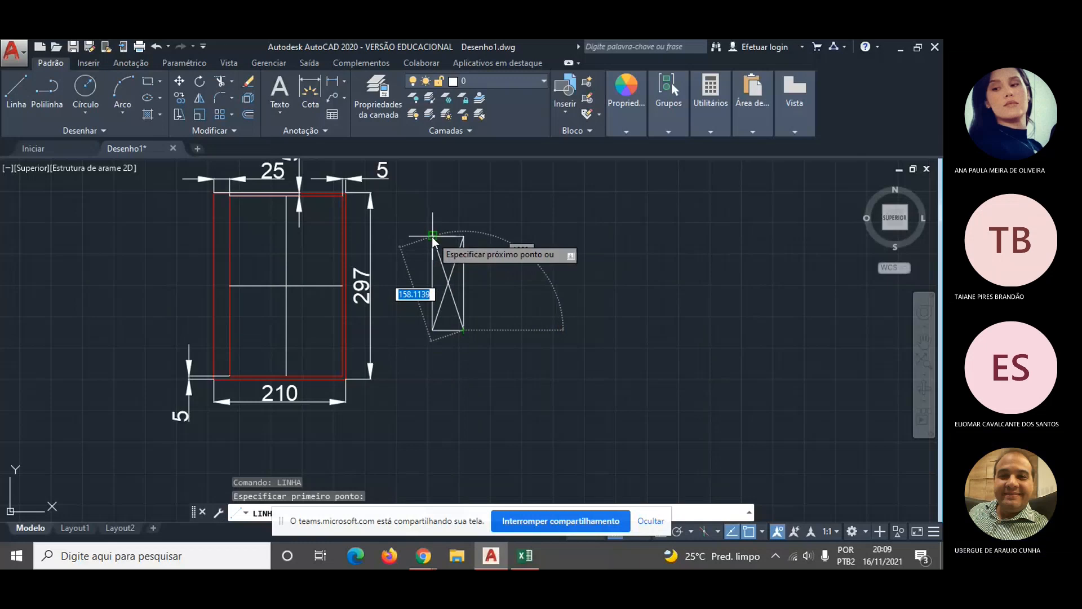
key("Escape")
- Move the scaled rectangle with its diagonals from their intersection onto the crossing of the sheet's two centre lines
type("MOVER")
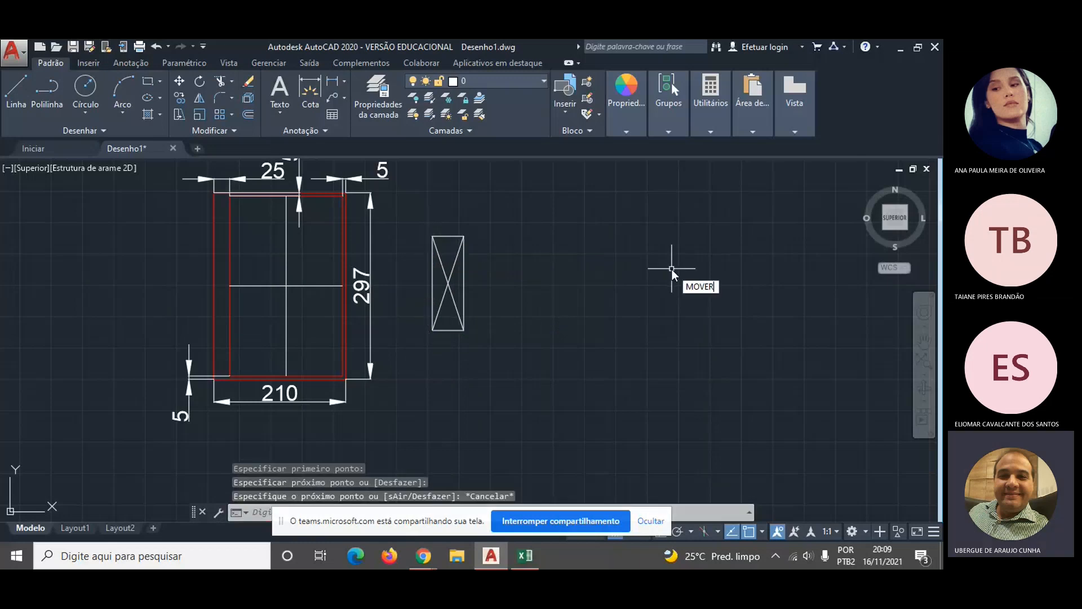
key("Return")
left_click(452, 219)
left_click(447, 325)
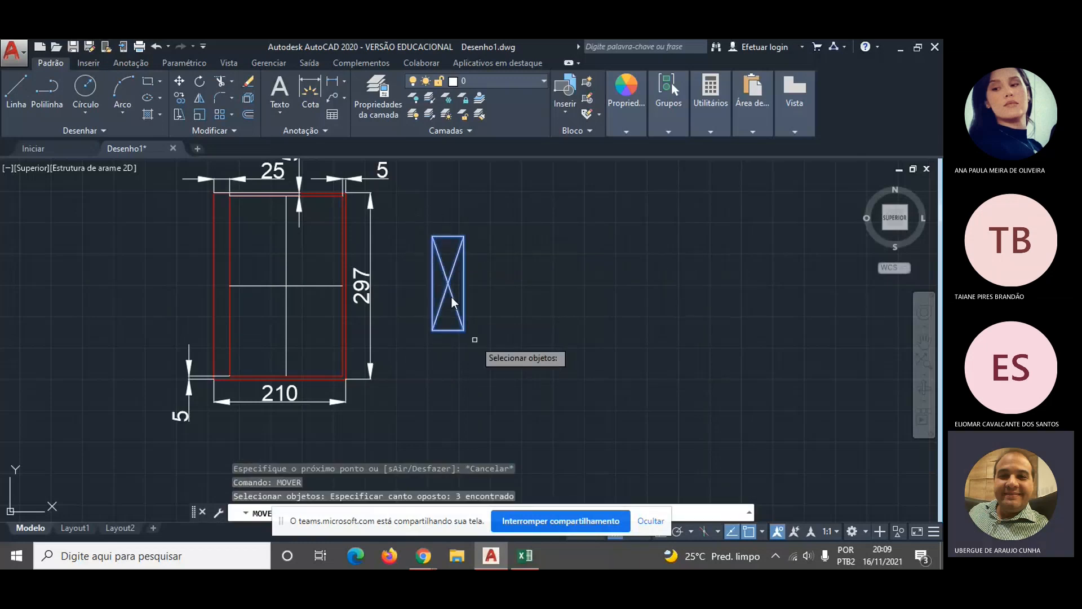
key("Return")
left_click(450, 283)
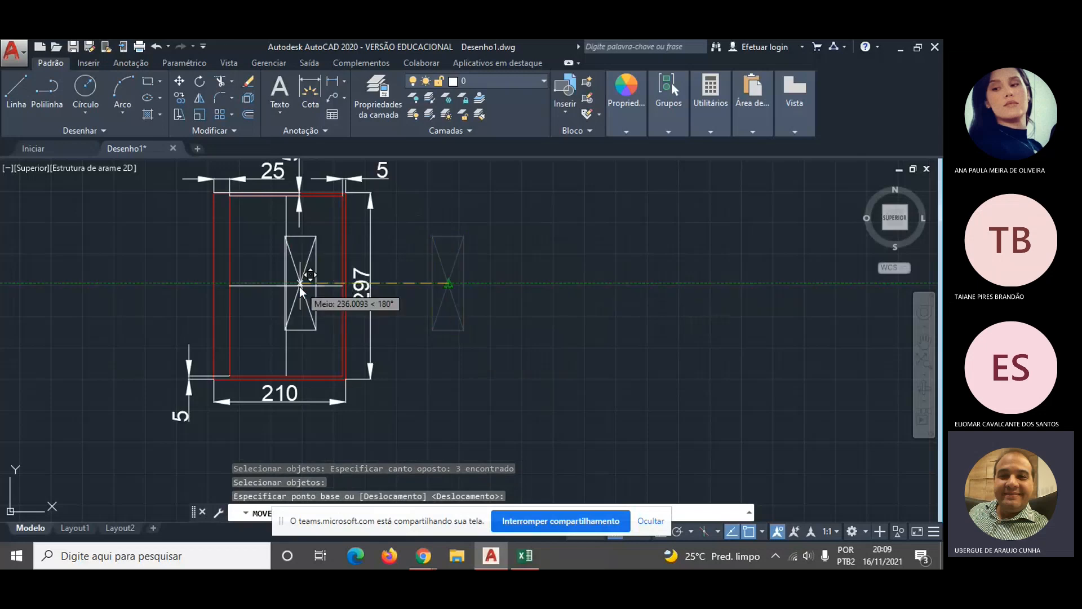
left_click(288, 288)
key("Escape")
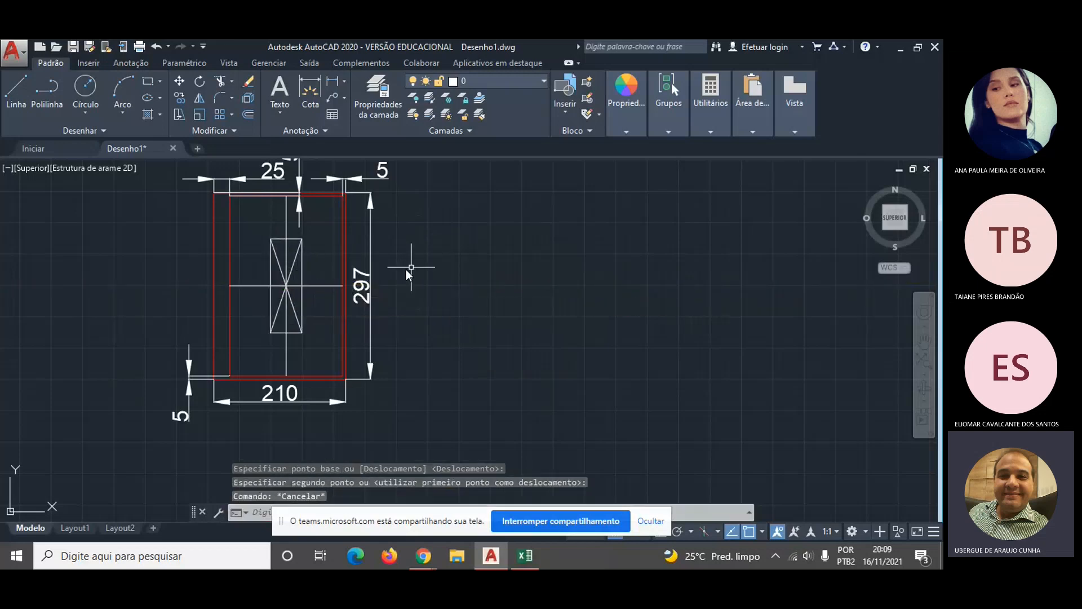
- Delete the sheet's two centre lines and the rectangle's two diagonals, leaving only the rectangle inside the margins
left_click(326, 286)
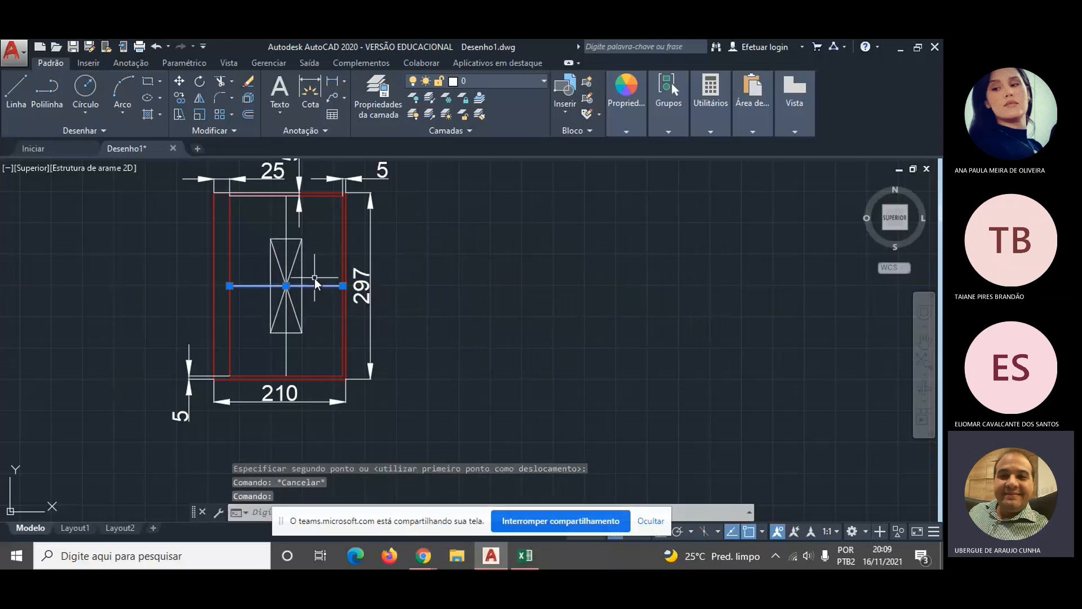
key("Delete")
left_click(287, 222)
key("Delete")
left_click(295, 259)
key("Delete")
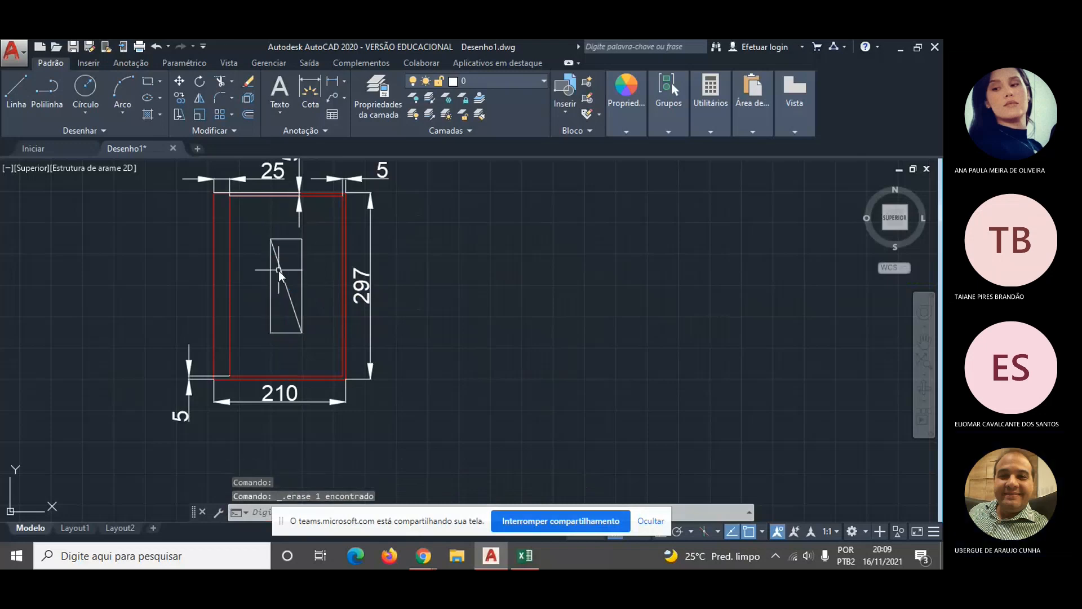
left_click(279, 271)
key("Delete")
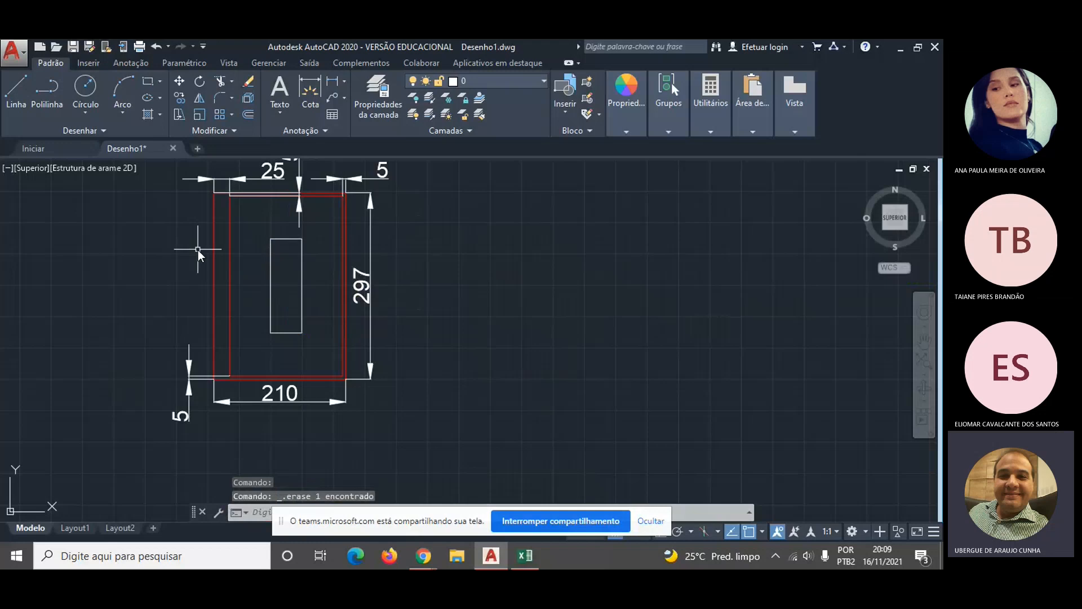
scroll(198, 250, "up", 2)
scroll(198, 249, "down", 2)
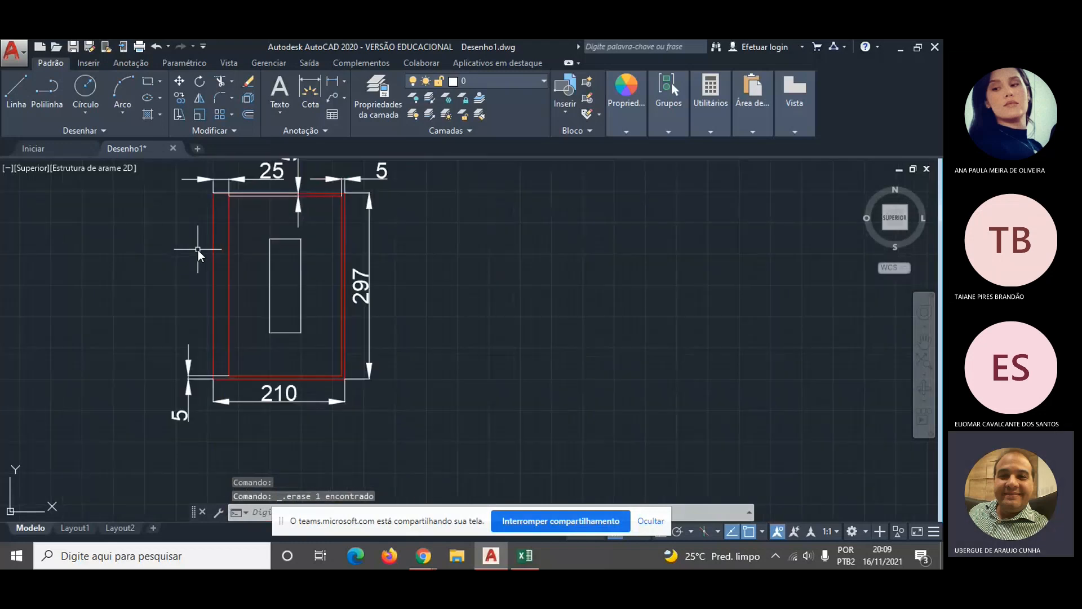
scroll(169, 197, "down", 2)
scroll(162, 191, "up", 2)
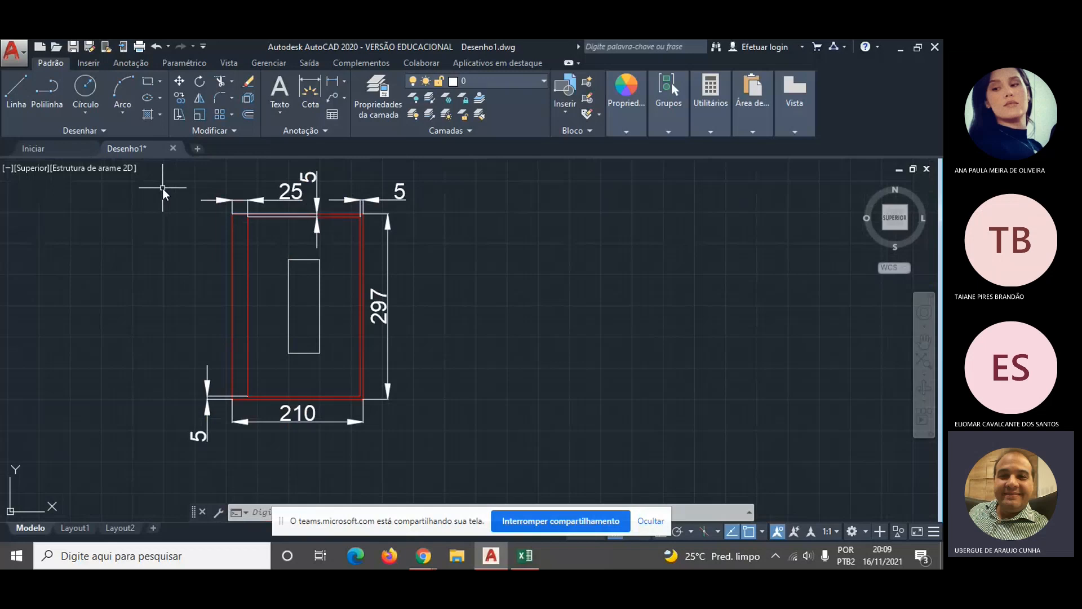
- Hide the screen-sharing notice and move the scaled rectangle out of the sheet into the free space to its right
left_click(651, 520)
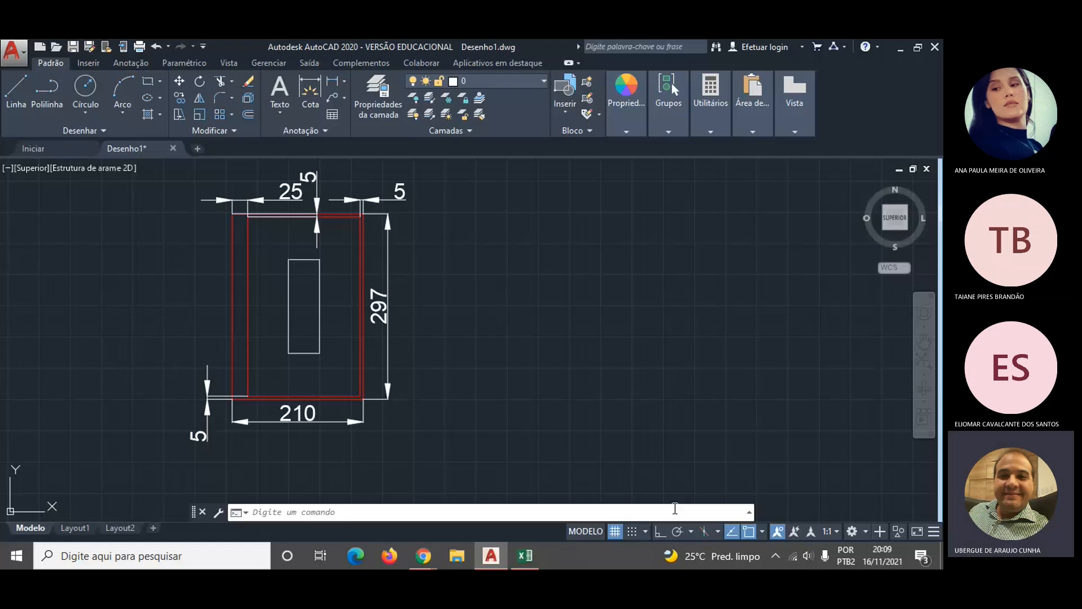
type("MO")
key("Return")
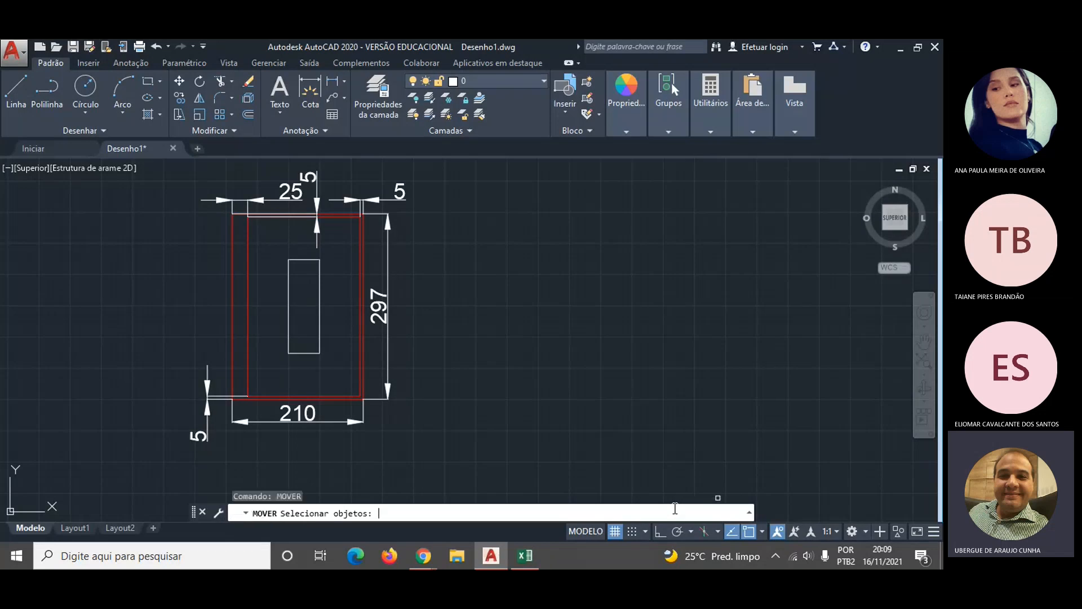
left_click(264, 236)
left_click(333, 377)
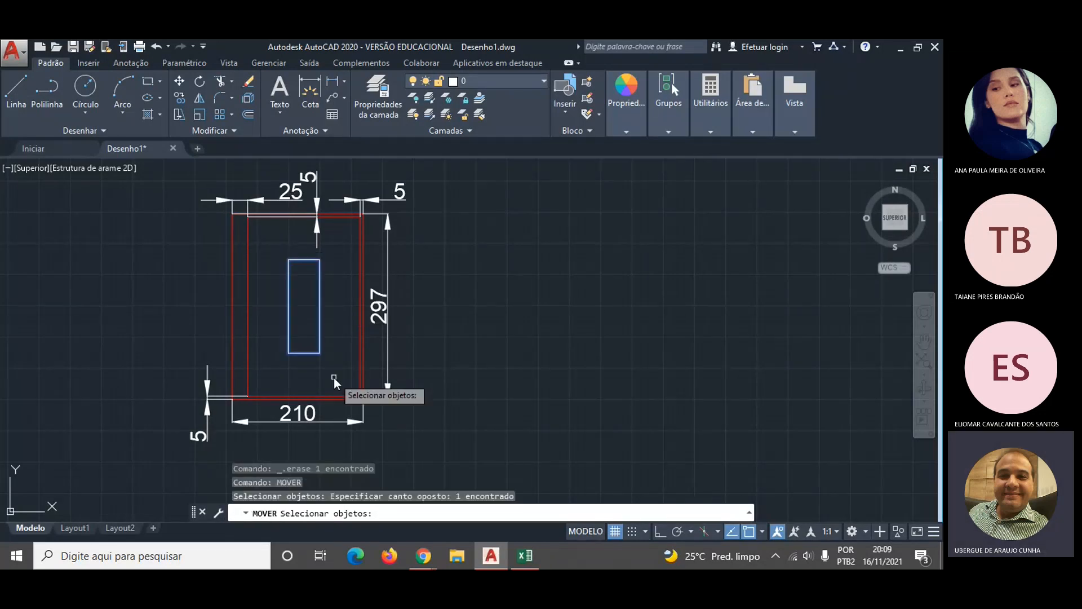
key("Return")
left_click(302, 319)
left_click(636, 354)
key("Escape")
- Draw both corner-to-corner diagonals inside the A4 sheet's inner margin frame
type("LINHA")
key("Return")
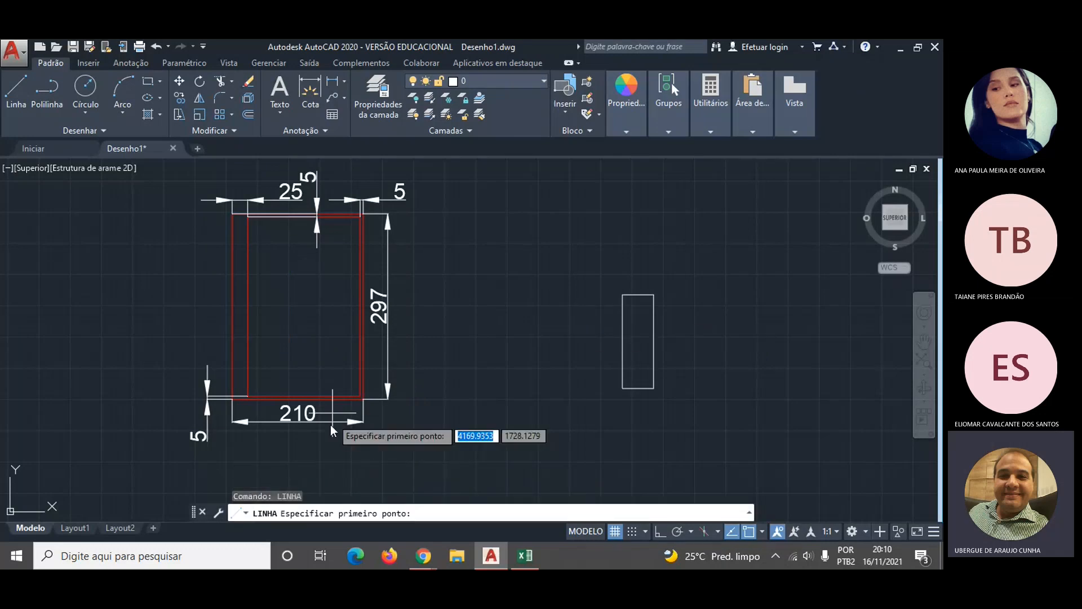
left_click(248, 396)
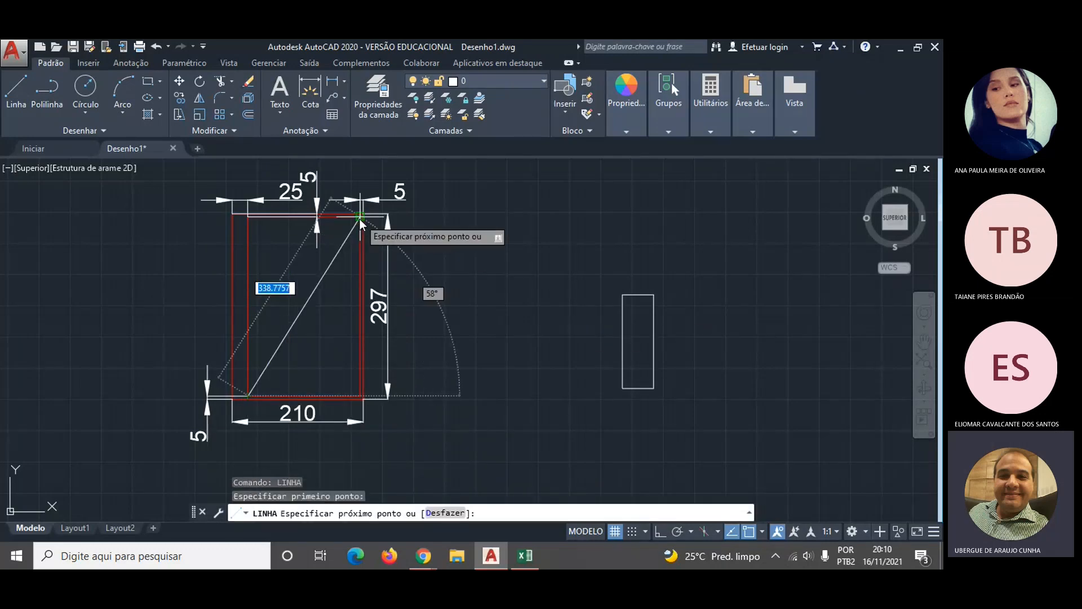
left_click(359, 217)
key("Escape")
type("LINH")
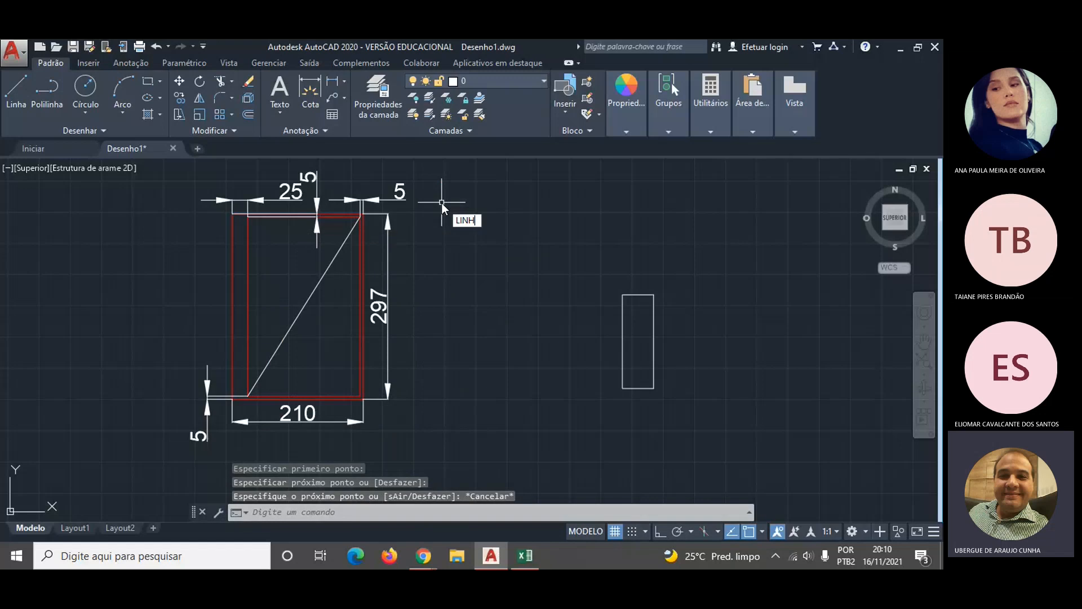
key("Return")
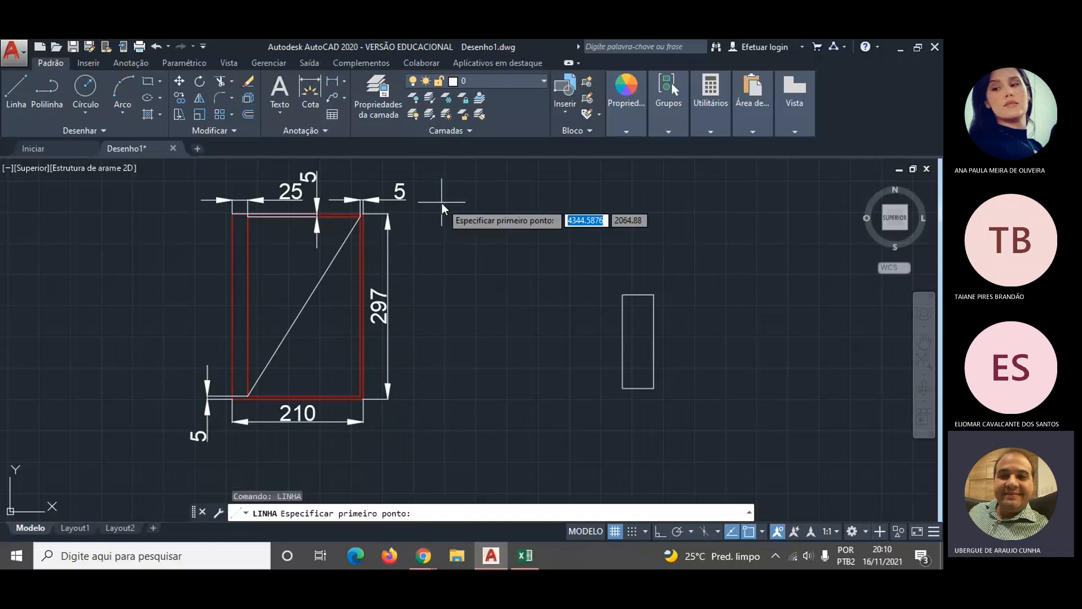
left_click(360, 395)
left_click(248, 218)
key("Escape")
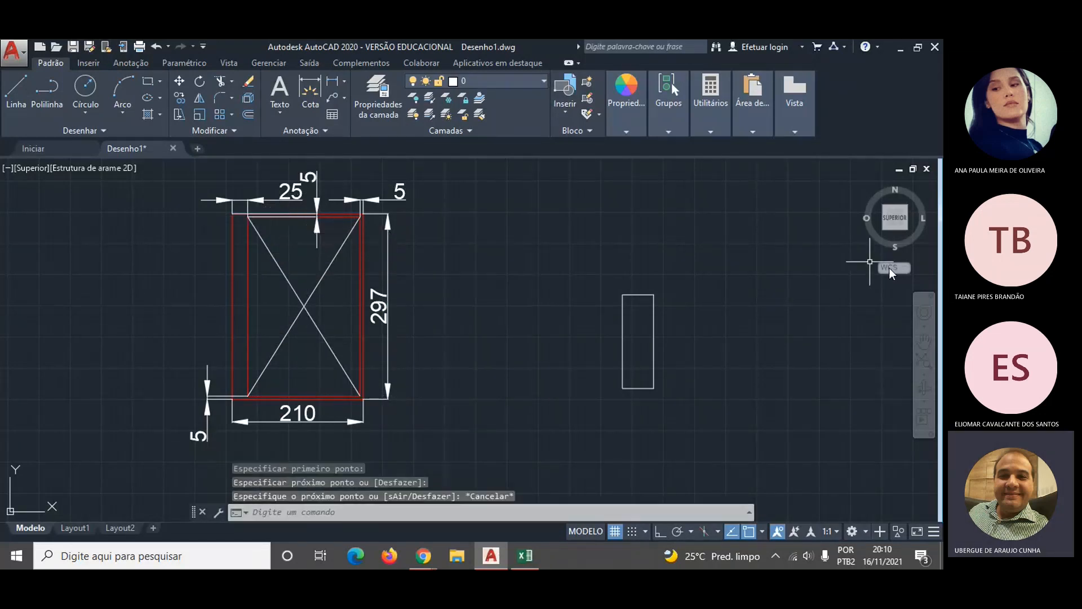
- Draw both diagonals of the scaled rectangle beside the A4 sheet to mark its centre
type("LINHA")
key("Return")
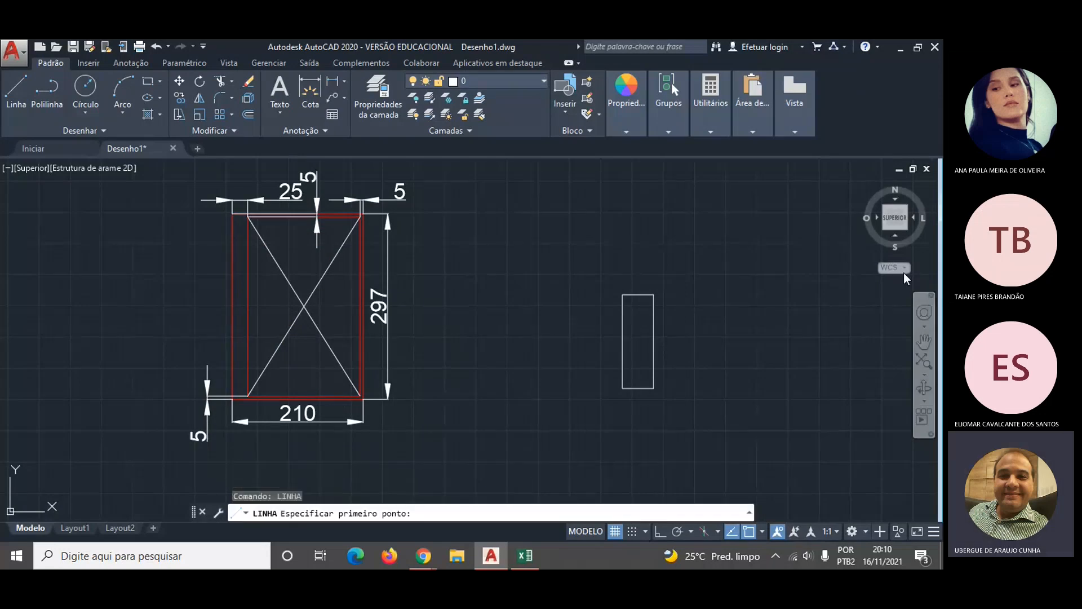
left_click(621, 387)
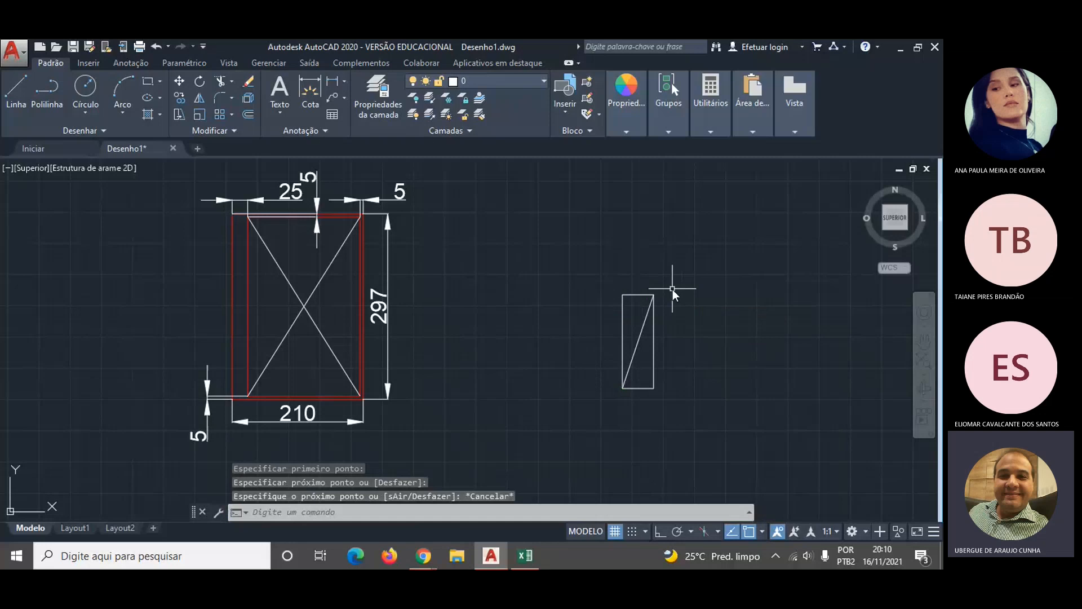
type("LINHA")
key("Return")
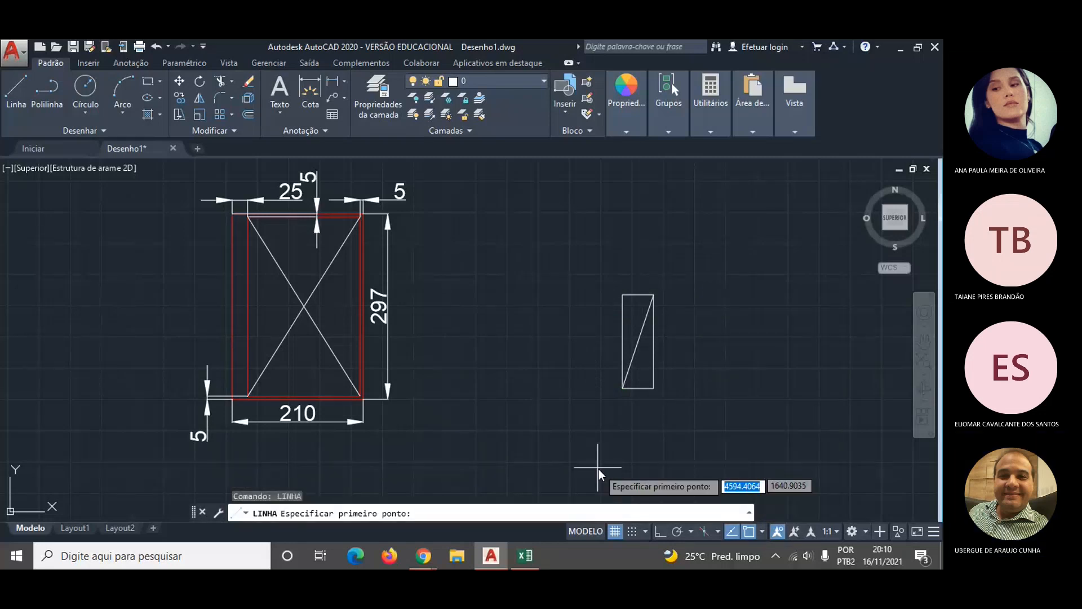
left_click(654, 388)
left_click(622, 295)
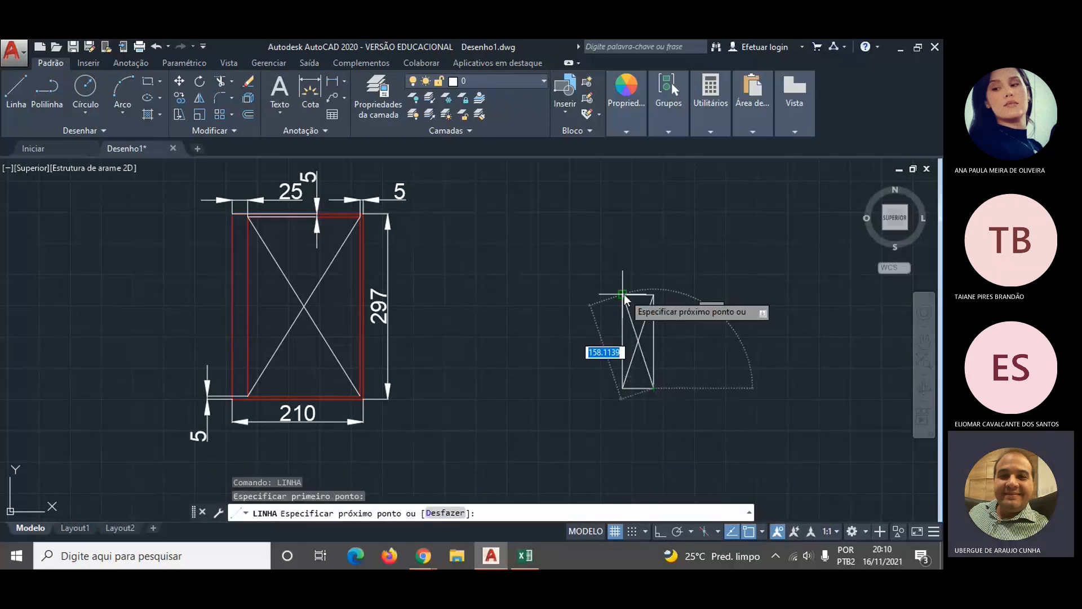
- Move the scaled rectangle and its diagonals onto the A4 sheet, matching its diagonal crossing to that of the inner margin frame
key("Escape")
type("MIOVER")
key("BackSpace")
key("BackSpace")
key("BackSpace")
key("BackSpace")
key("BackSpace")
type("OVER")
key("Return")
left_click(606, 279)
left_click(694, 438)
key("Return")
left_click(638, 342)
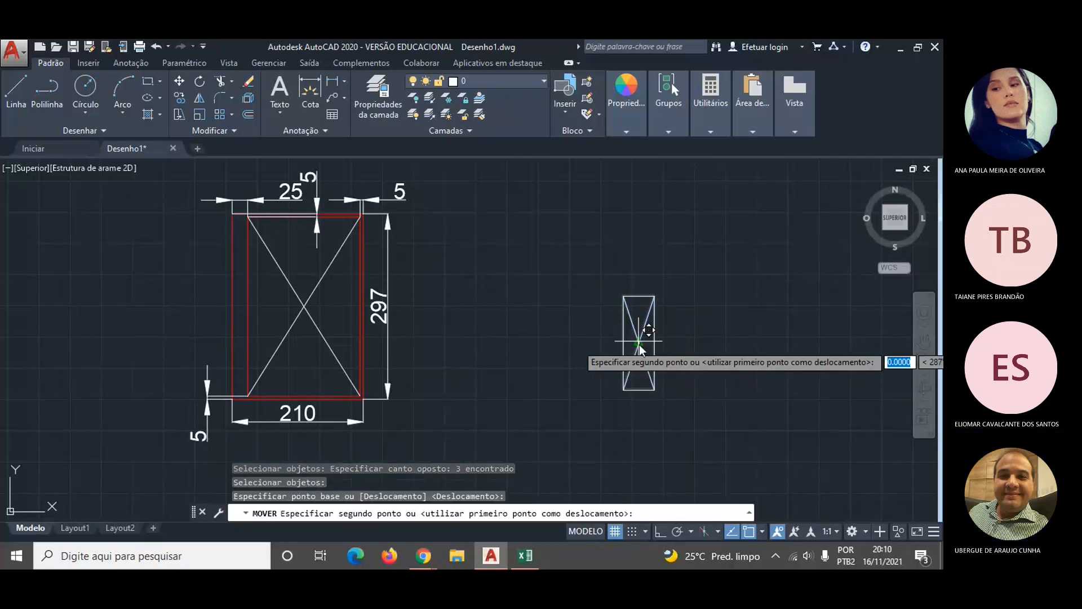
left_click(304, 308)
key("Escape")
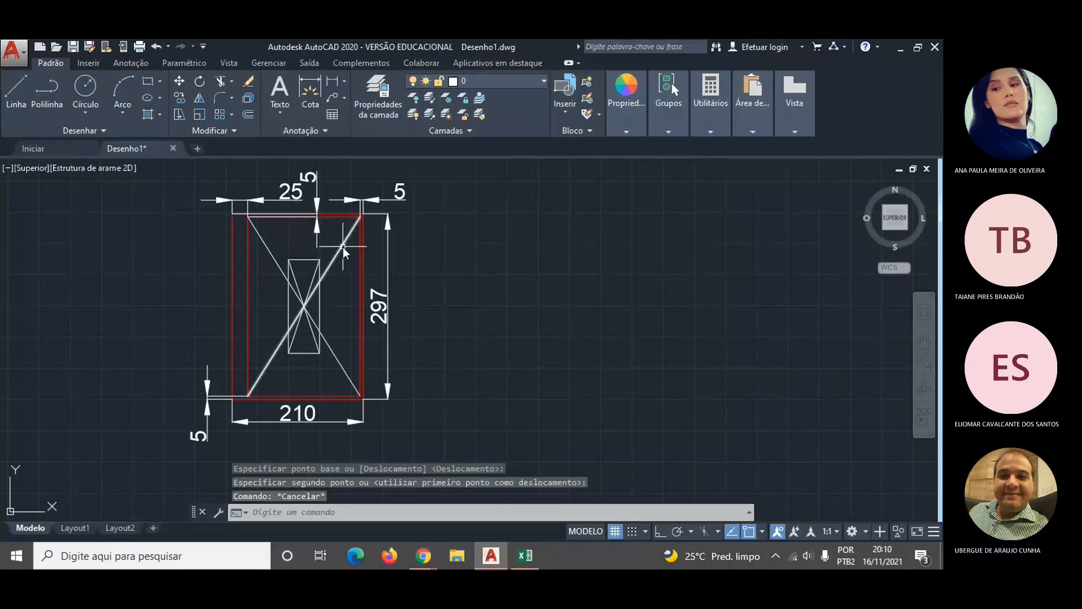
- Delete the construction diagonals of the margin frame and the scaled rectangle, keeping the centred rectangle
left_click(346, 247)
key("Delete")
left_click(287, 268)
key("Delete")
left_click(293, 338)
key("Delete")
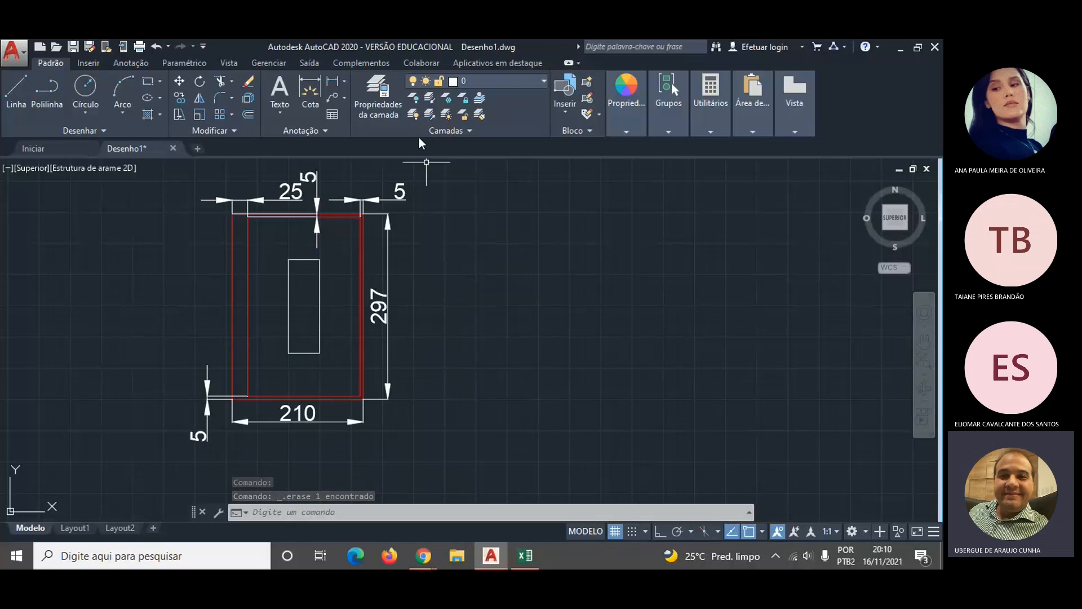
- Add horizontal linear dimensions between the rectangle's right and left sides and the inner margin frame
left_click(332, 82)
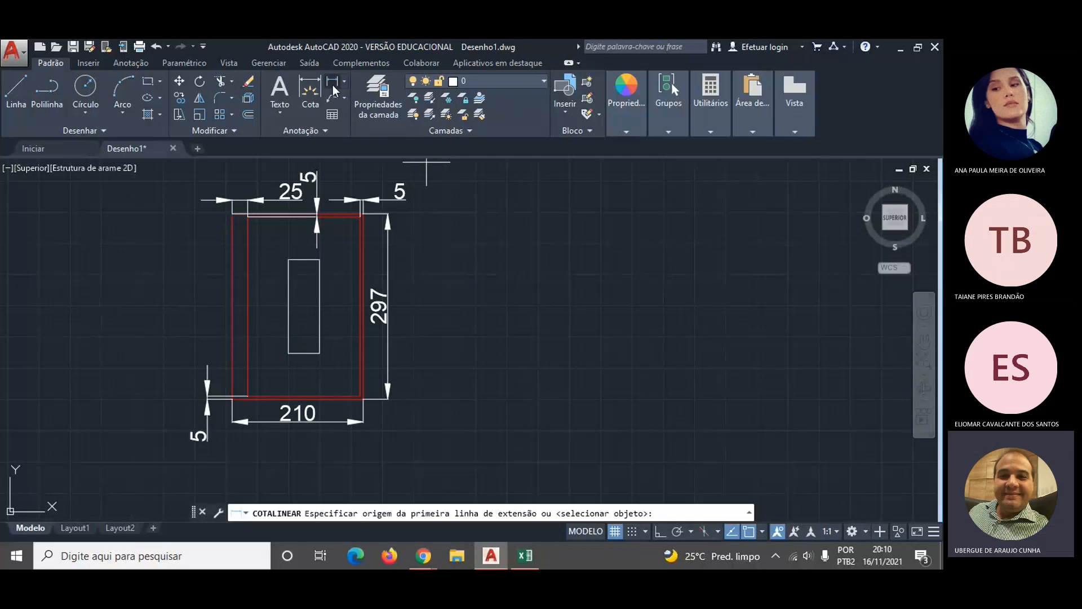
left_click(319, 353)
left_click(362, 397)
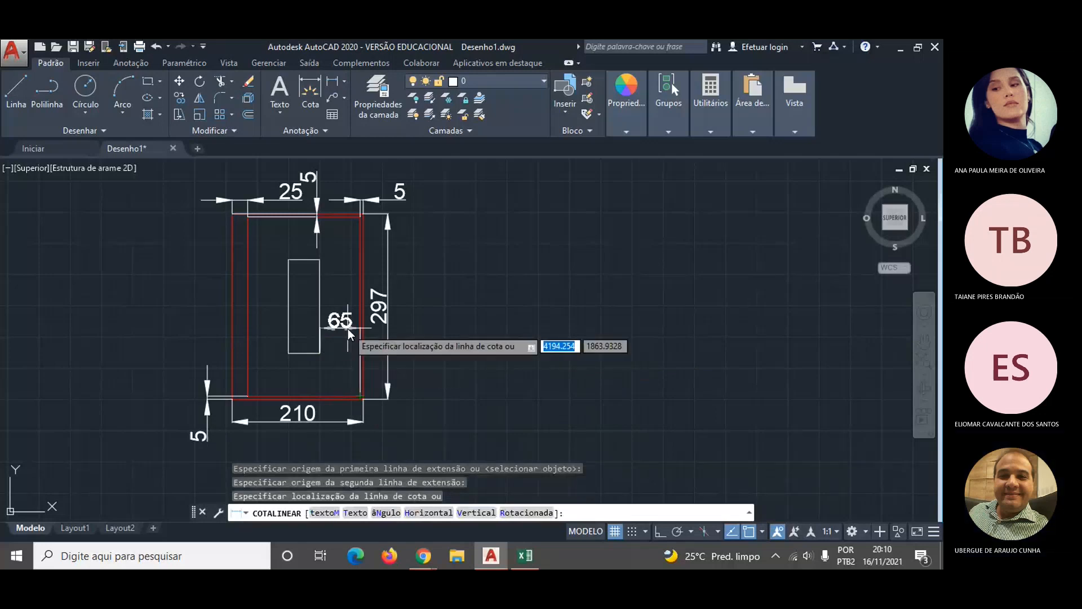
left_click(348, 309)
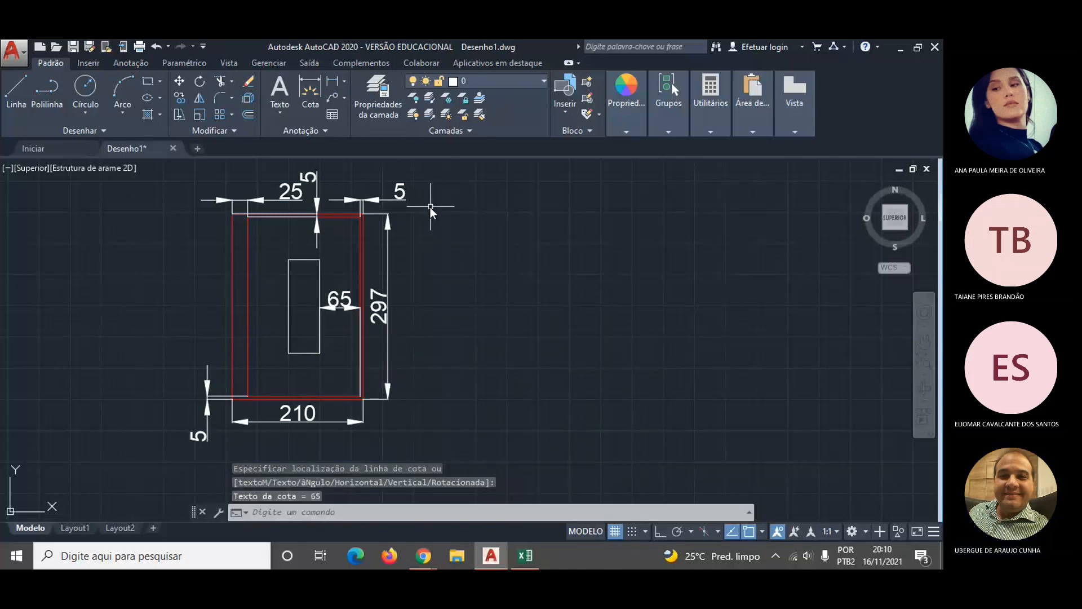
left_click(330, 83)
left_click(248, 398)
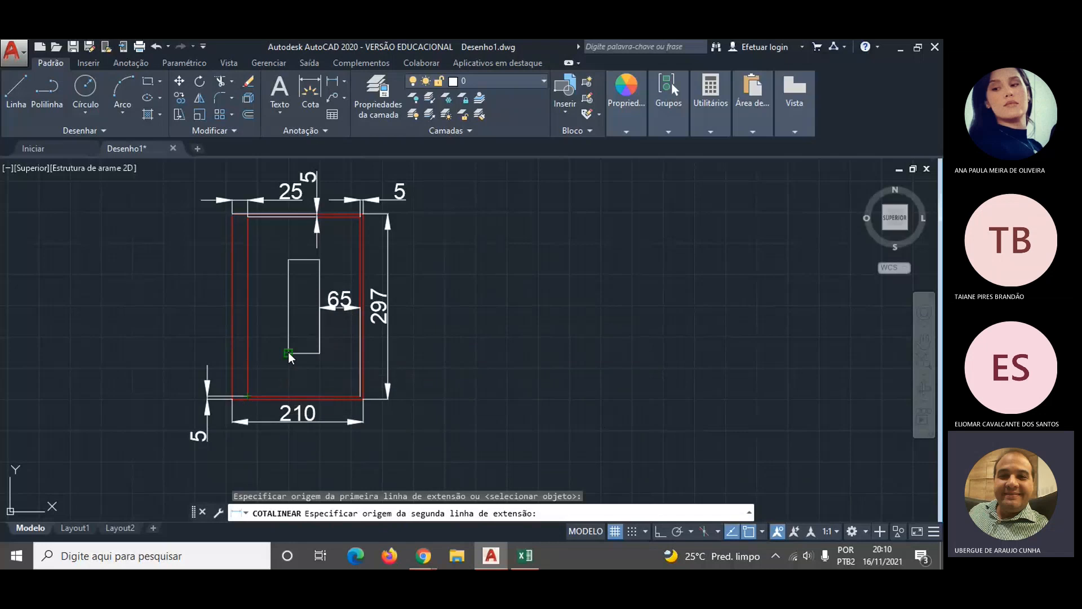
left_click(288, 354)
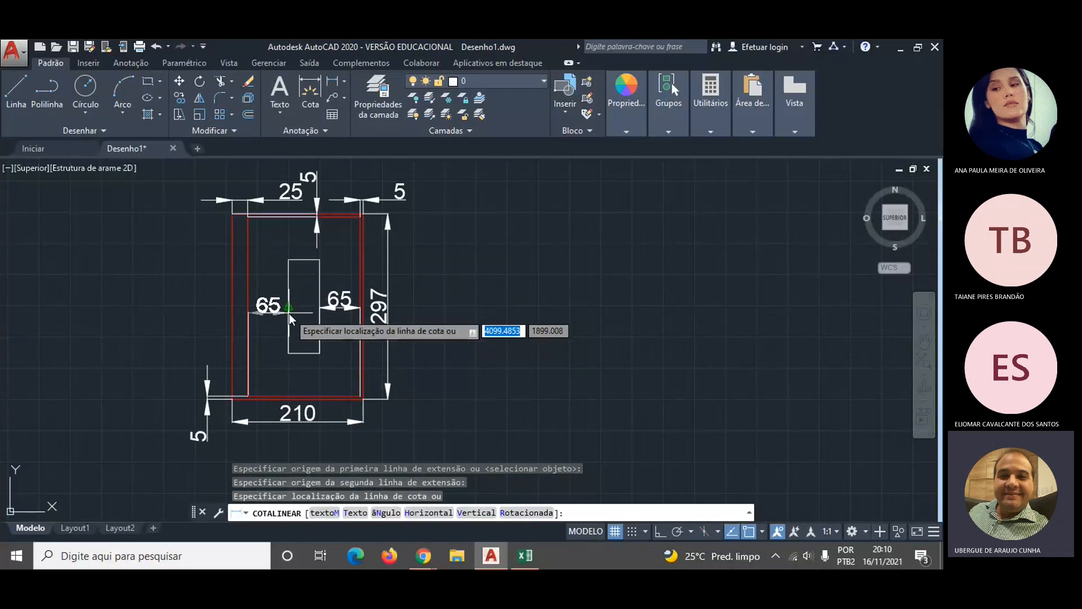
left_click(289, 315)
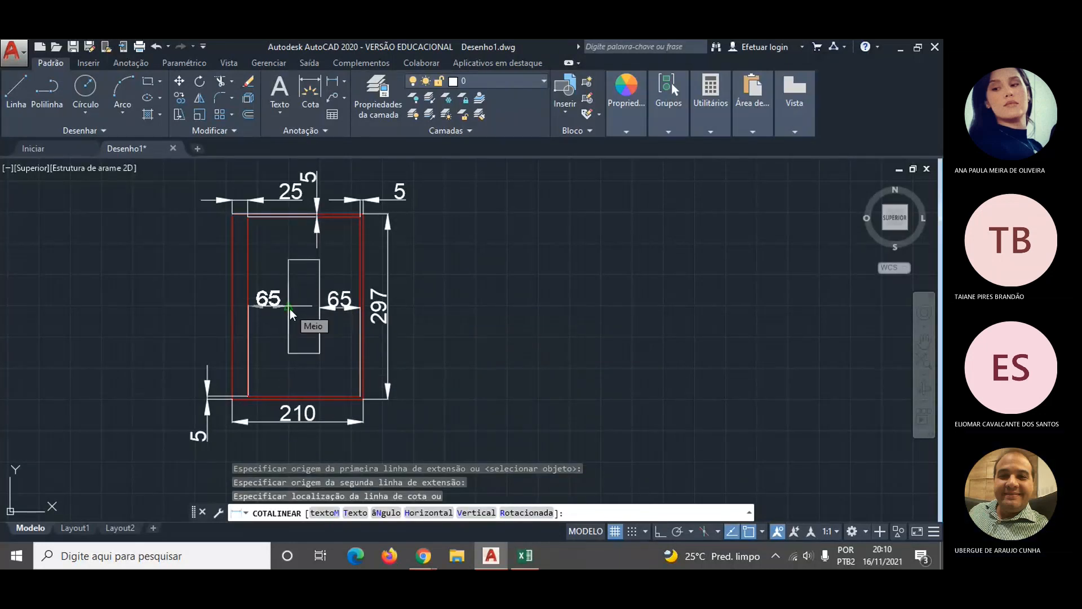
key("Escape")
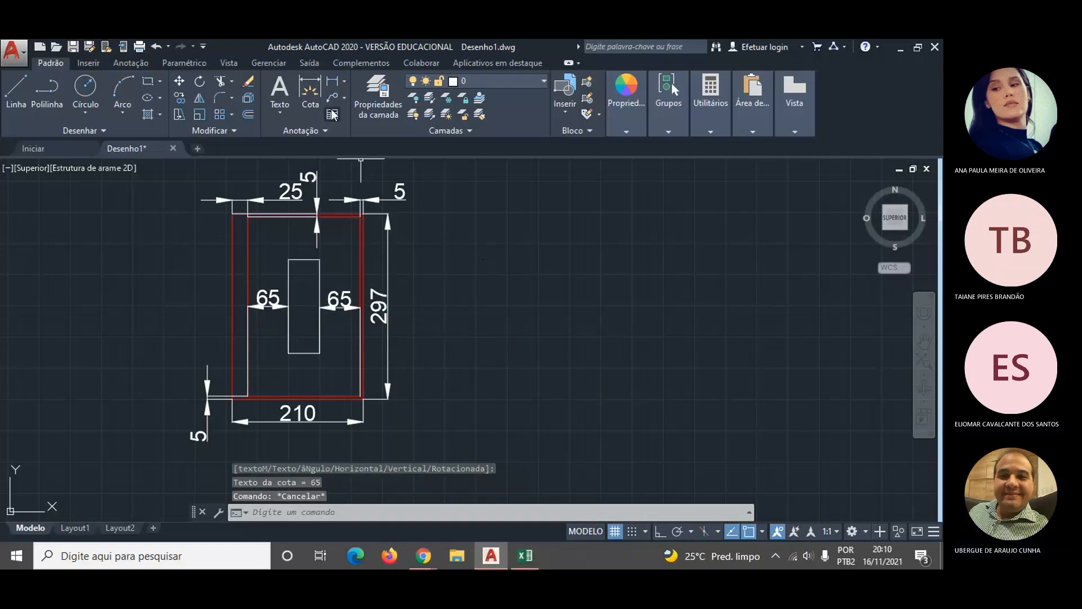
- Add vertical linear dimensions for the gaps above and below the rectangle inside the margin frame
left_click(334, 83)
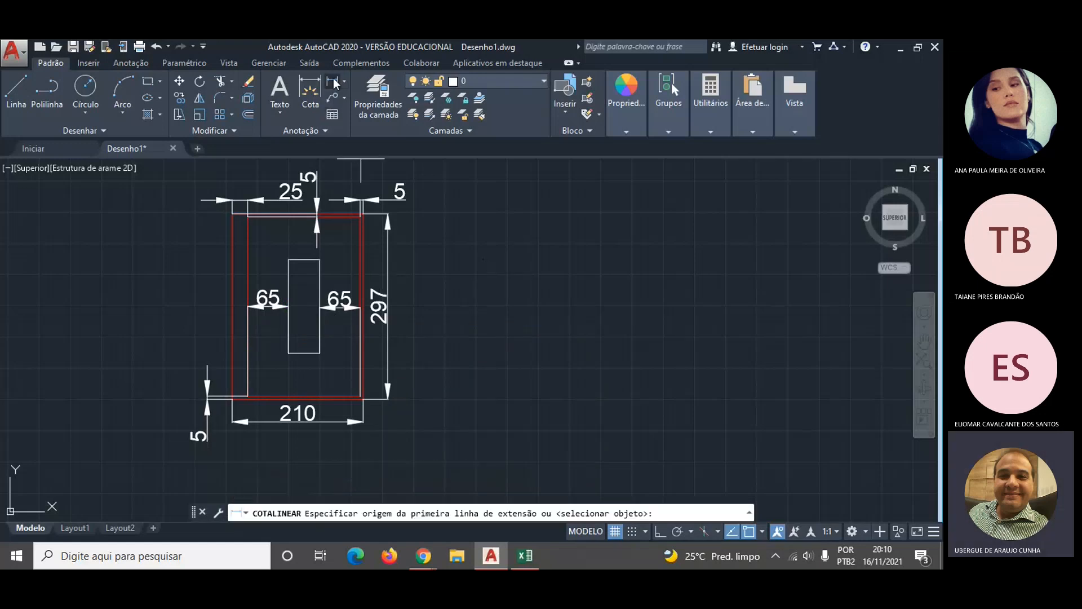
left_click(320, 260)
left_click(360, 215)
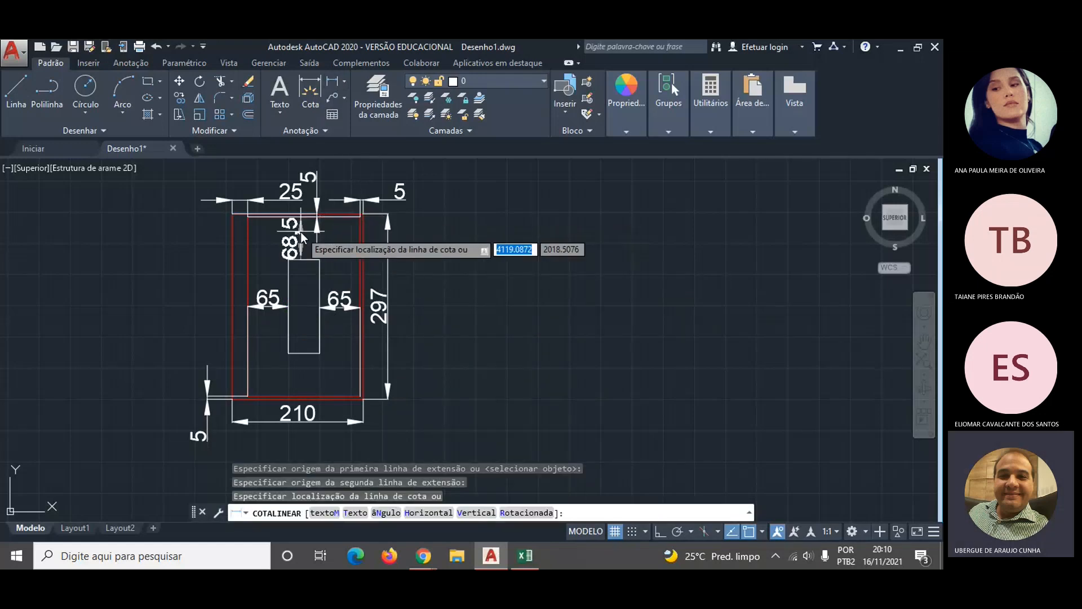
left_click(281, 243)
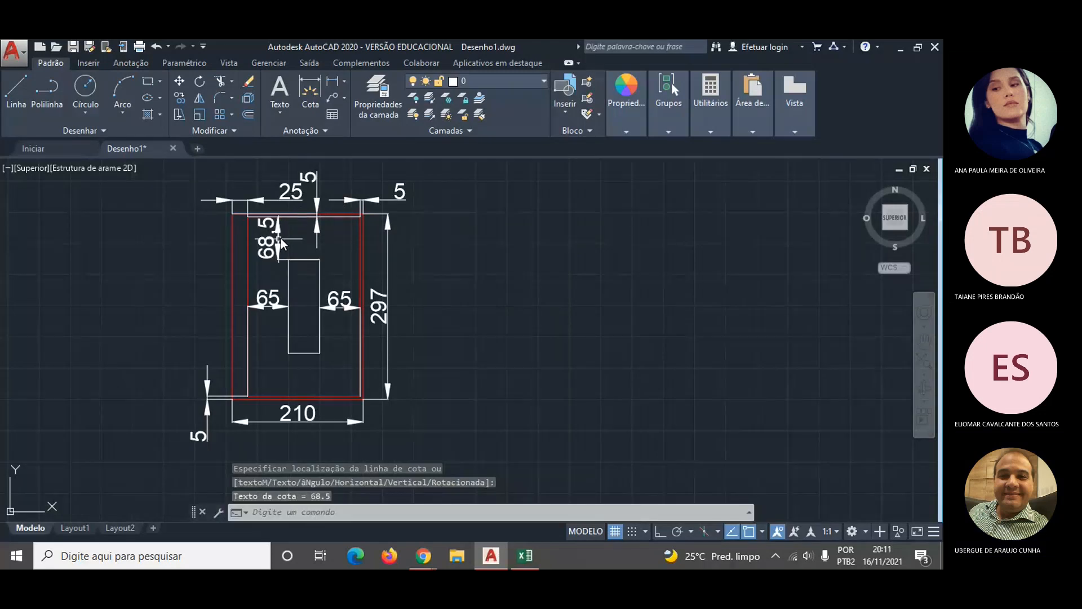
key("Return")
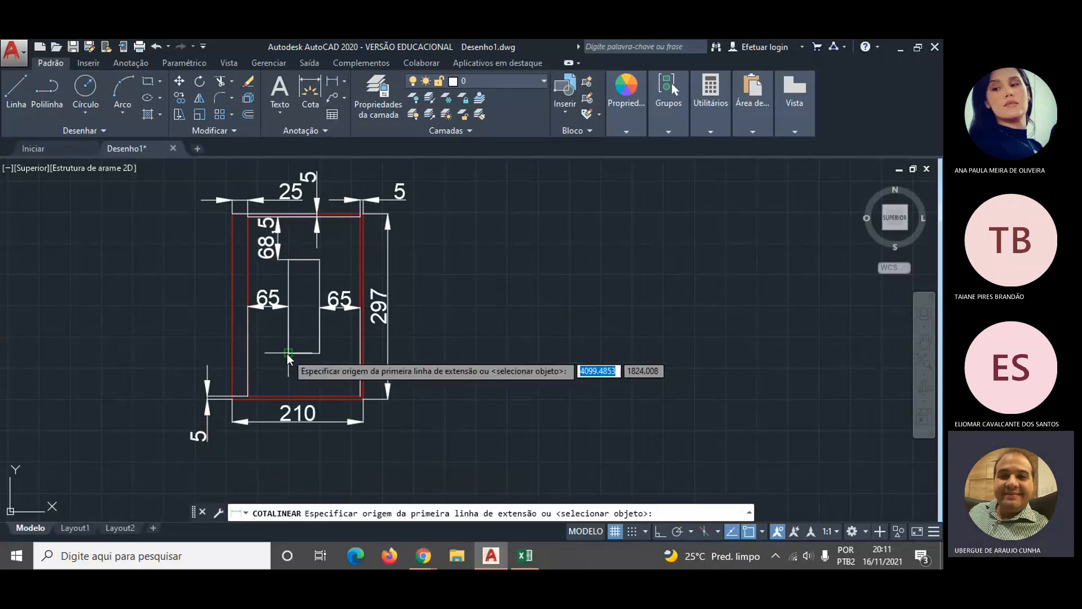
left_click(288, 354)
left_click(248, 389)
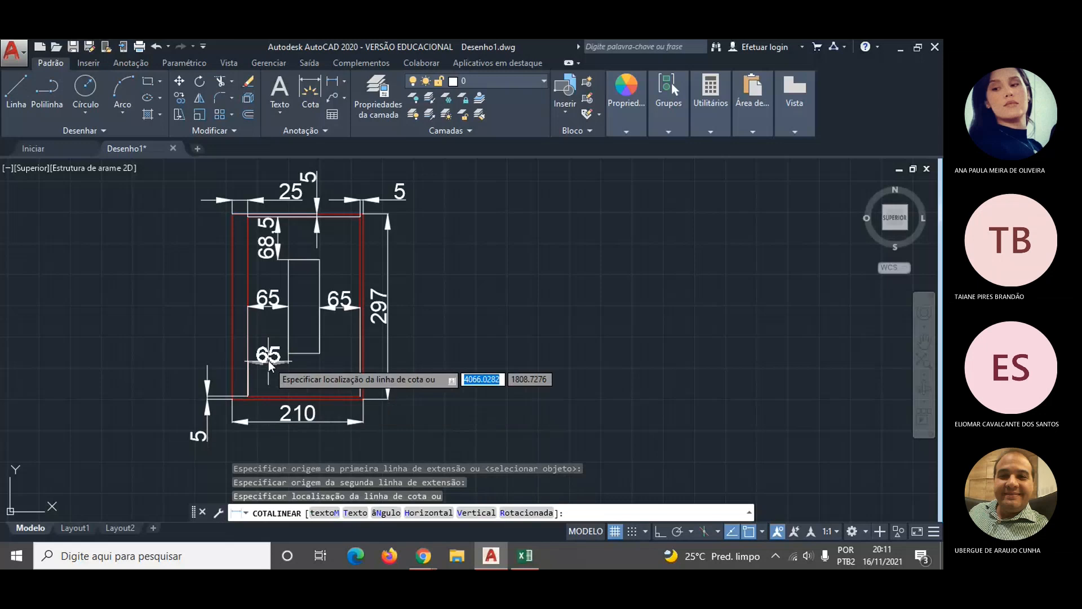
left_click(348, 370)
key("Escape")
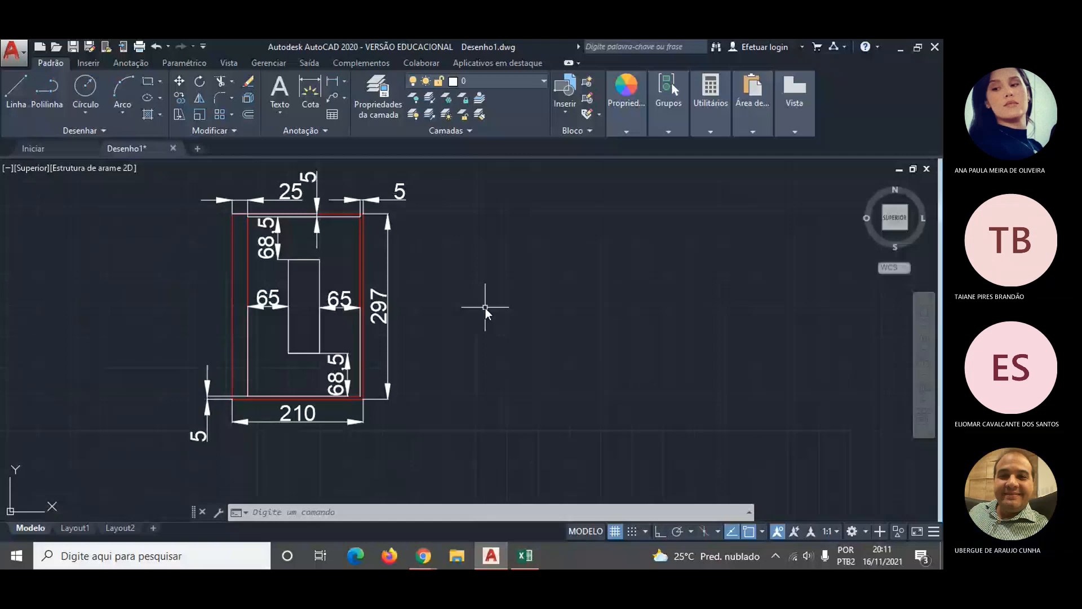
- Switch between the Excel scale worksheet and the AutoCAD drawing to compare the A4 sheet and drawing dimensions
key("alt+Tab")
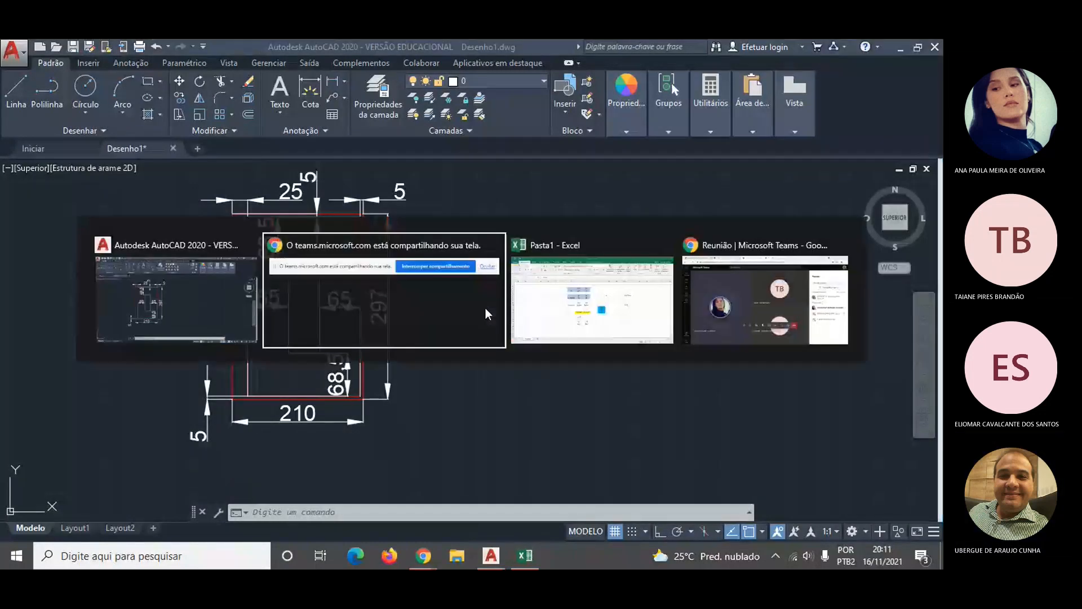
key("Tab")
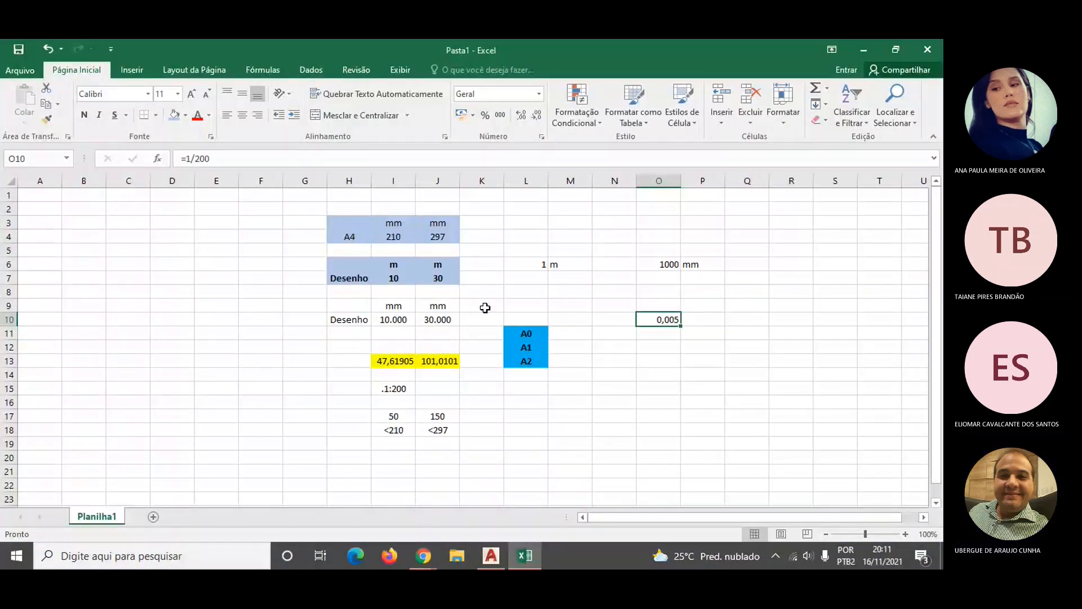
key("Down")
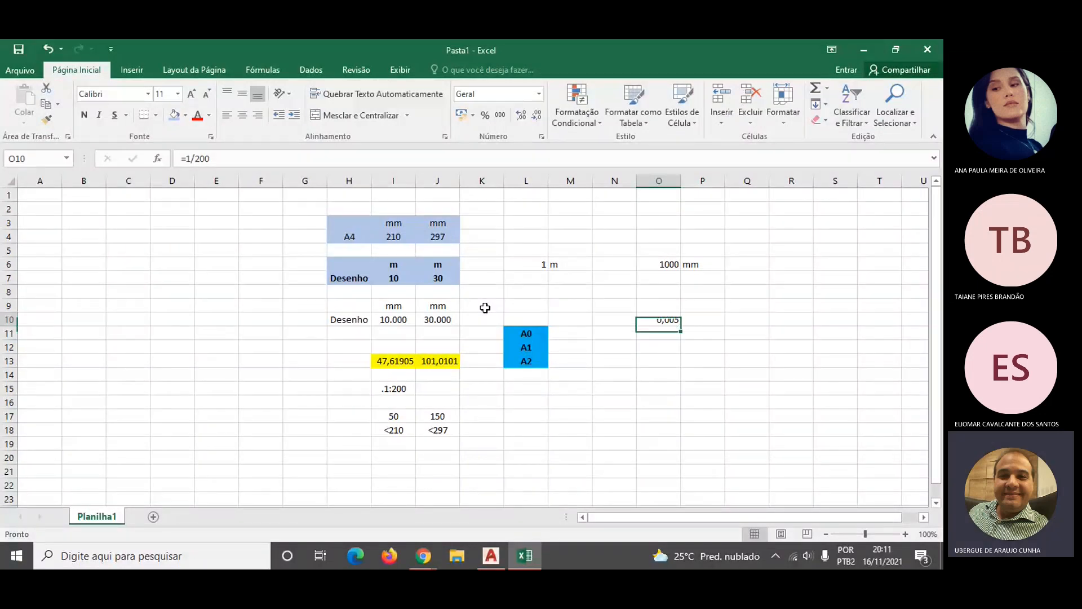
key("alt+Tab")
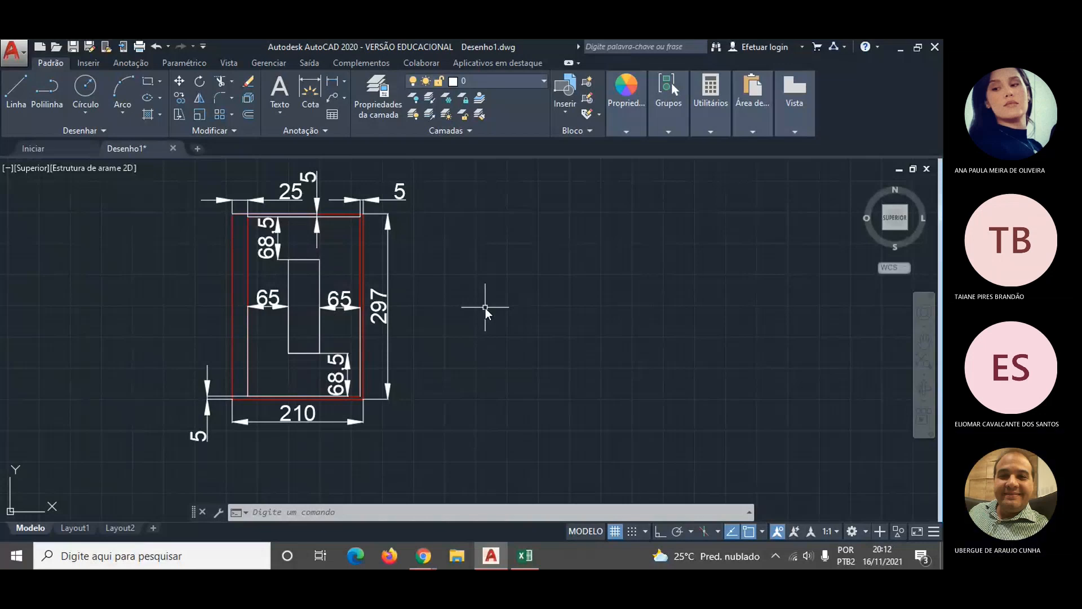
key("alt+Tab")
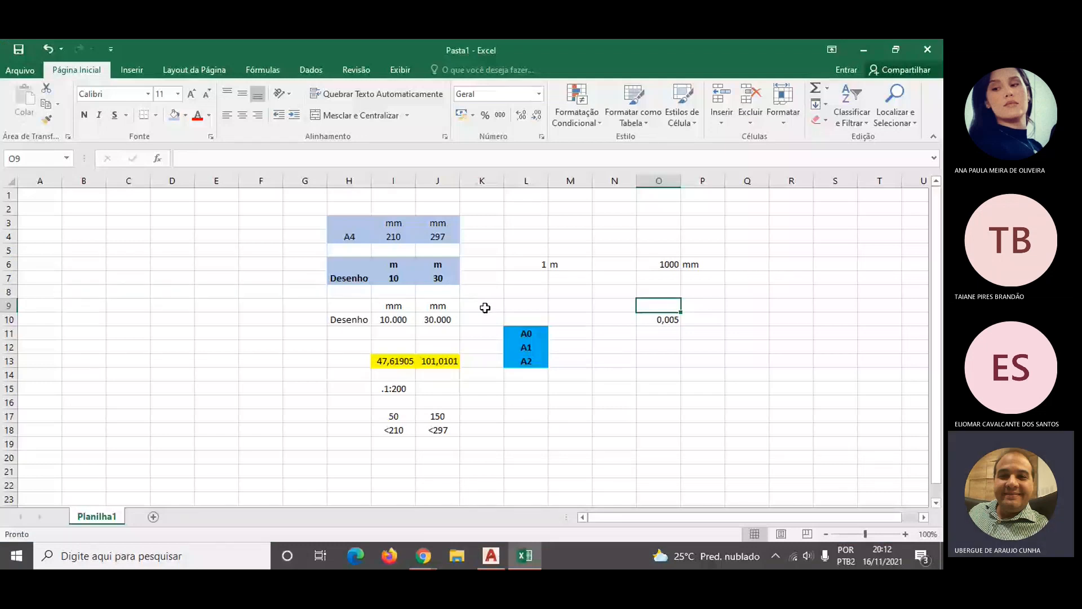
left_click(445, 237)
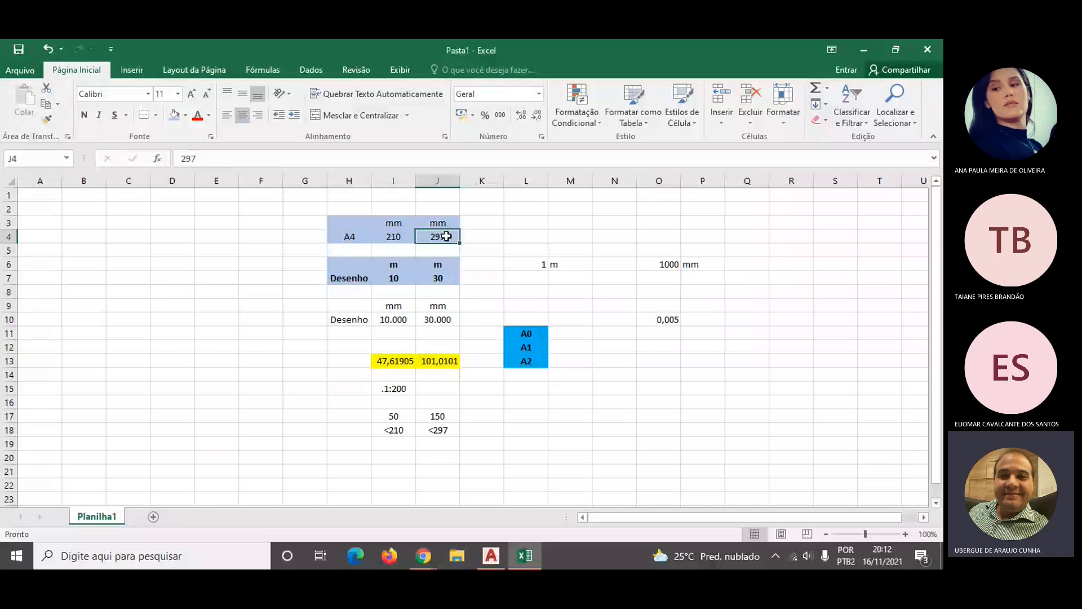
- Hide the screen-sharing notice and return to the Excel scale worksheet
key("alt+Tab")
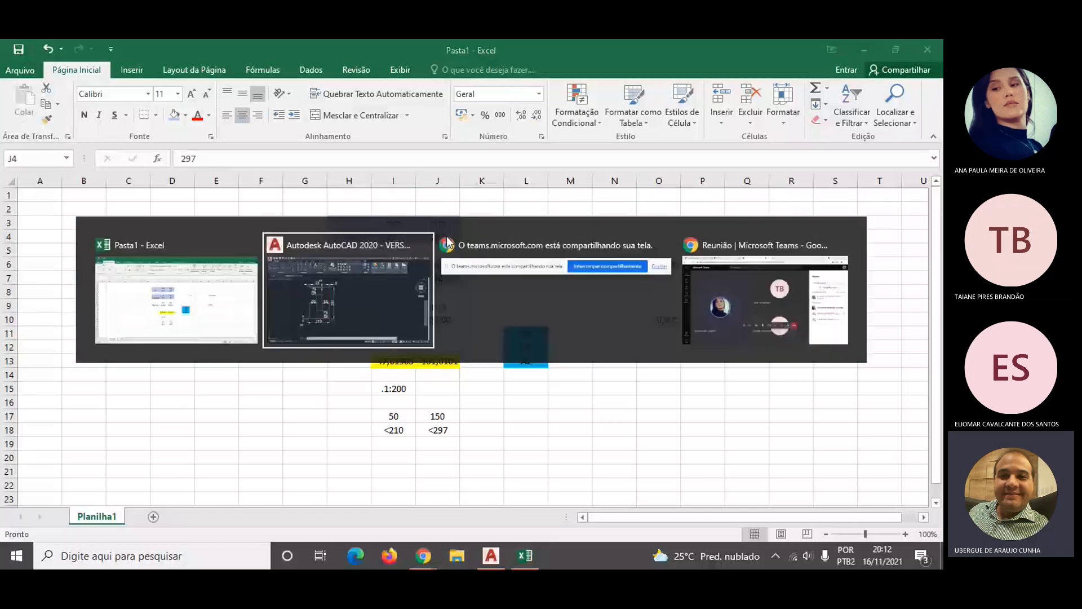
key("alt+Tab")
key("alt+Tab")
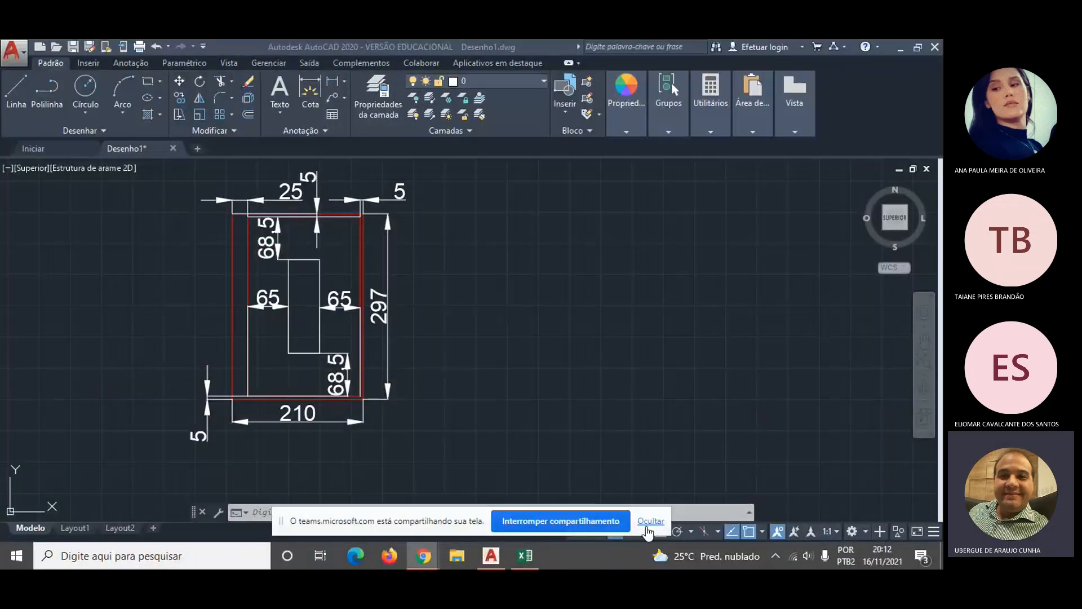
left_click(648, 524)
key("alt+Tab")
key("alt+Tab")
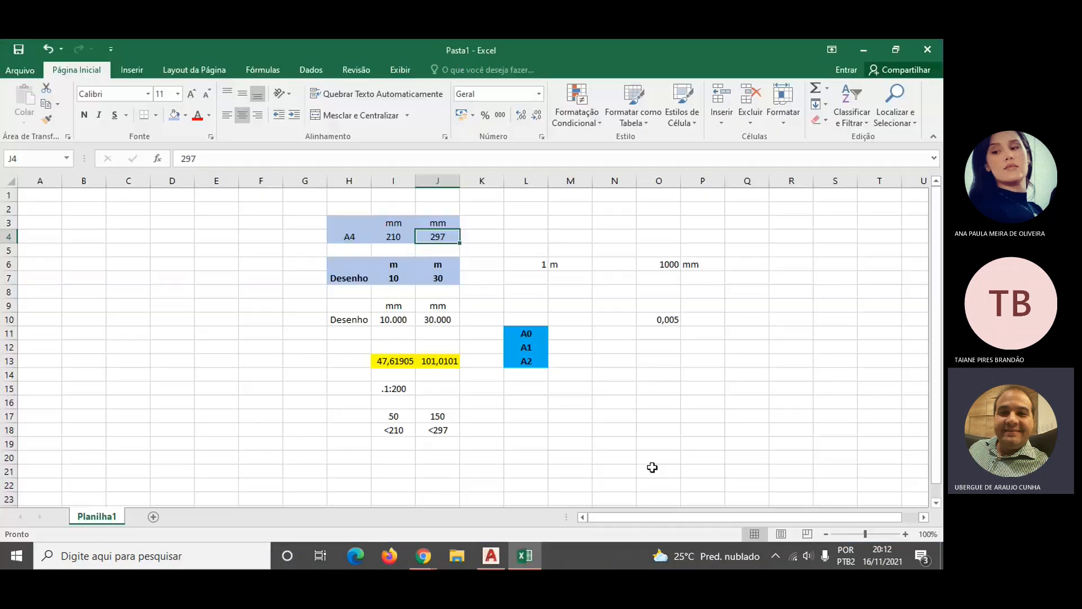
- Set the Desenho dimensions in metres to 15 in I7 and 40 in J7
left_click(399, 275)
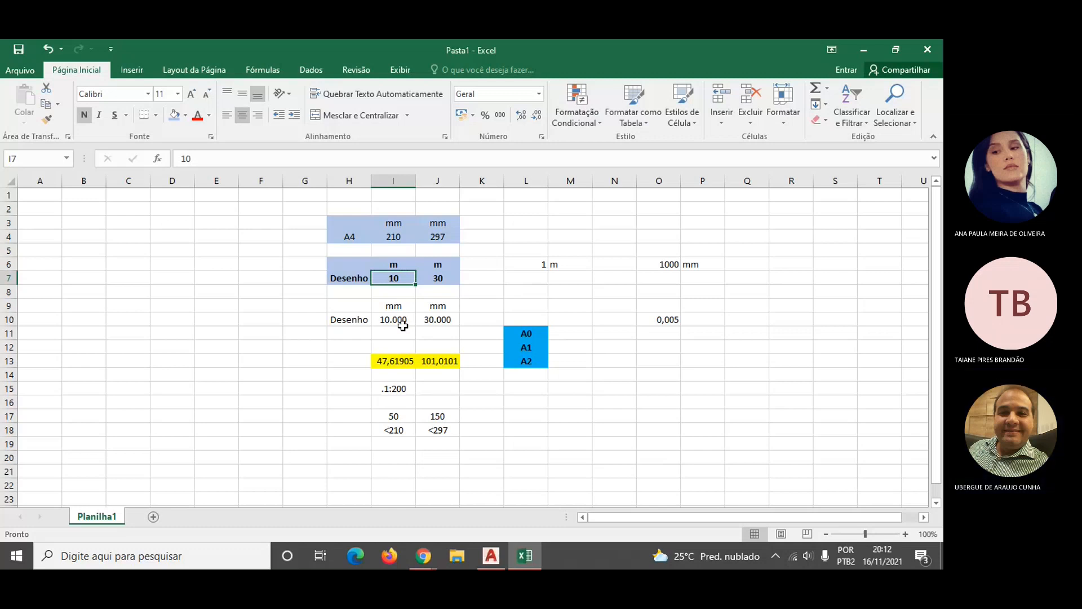
type("15")
key("Right")
type("40")
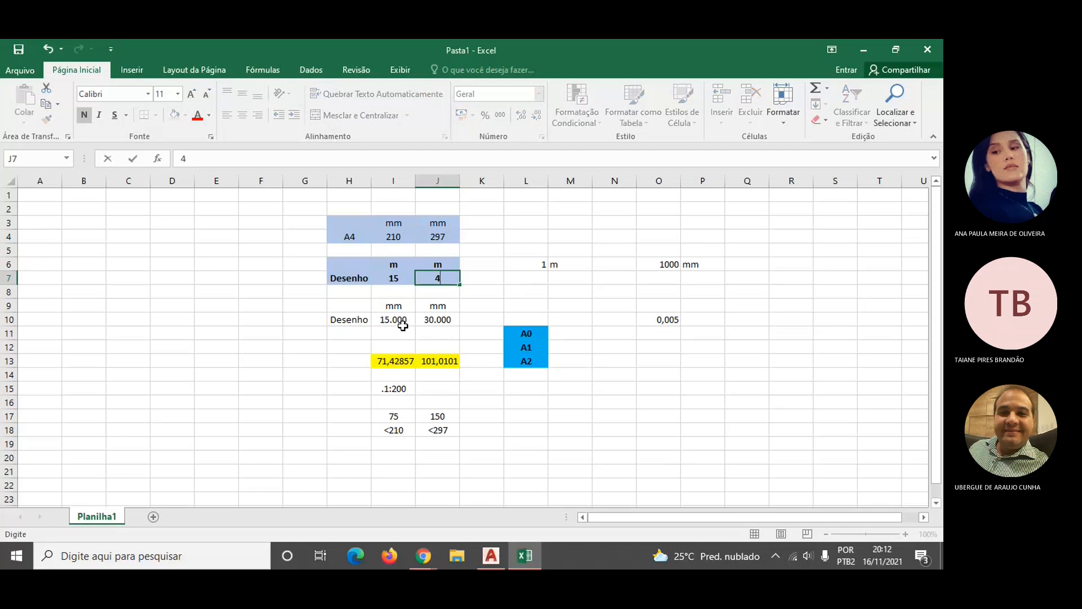
key("Return")
- Examine the highlighted drawing-to-paper ratios in I13:J13 and the scale entry beneath them
key("Down")
key("Down")
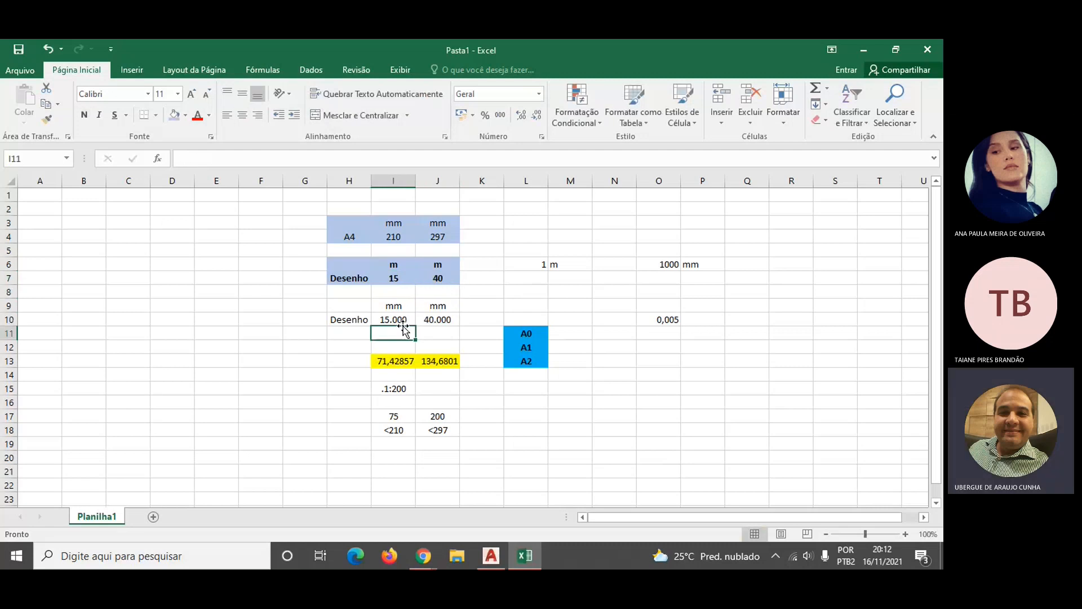
left_click(402, 327)
key("Down")
key("Down")
key("Down")
key("Up")
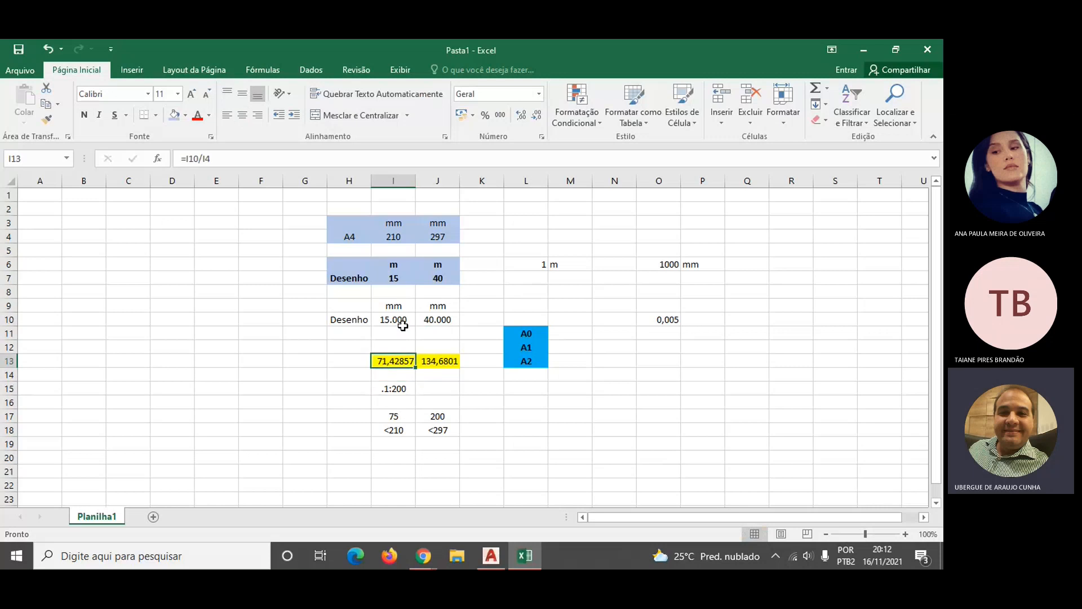
key("Down")
key("Down")
key("Down")
key("Up")
key("Up")
key("Up")
key("Up")
key("Down")
key("Right")
key("Right")
key("Left")
key("Left")
key("Right")
key("Left")
key("Left")
key("Down")
key("Down")
- Start a list of standard scales in column N with .1:50 in N15 and .1:100 in N16
key("Right")
key("Right")
key("Right")
key("Right")
key("Right")
key("Right")
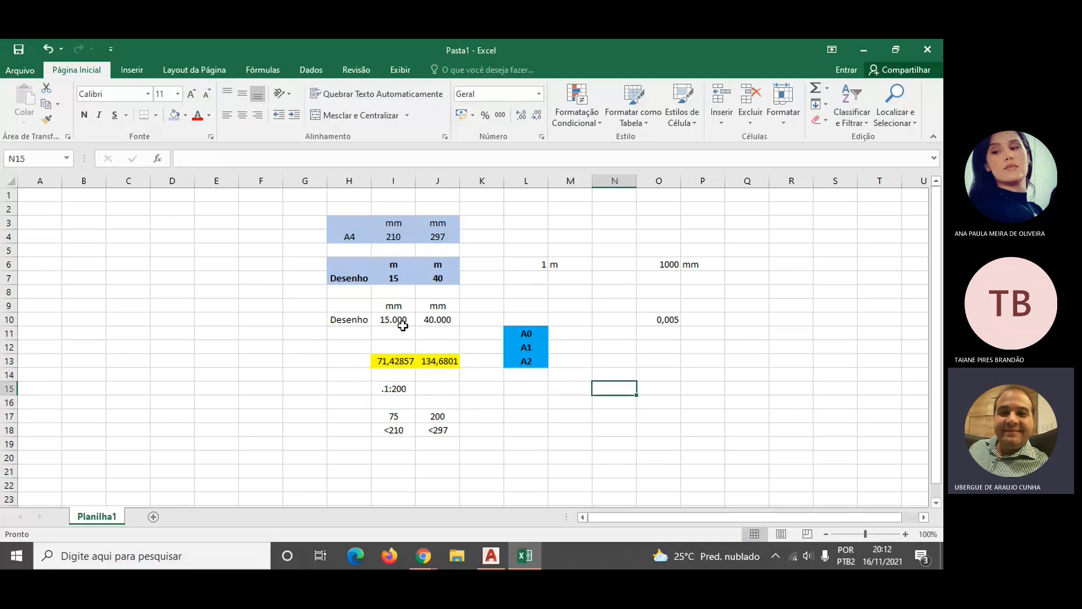
type(".1/")
key("BackSpace")
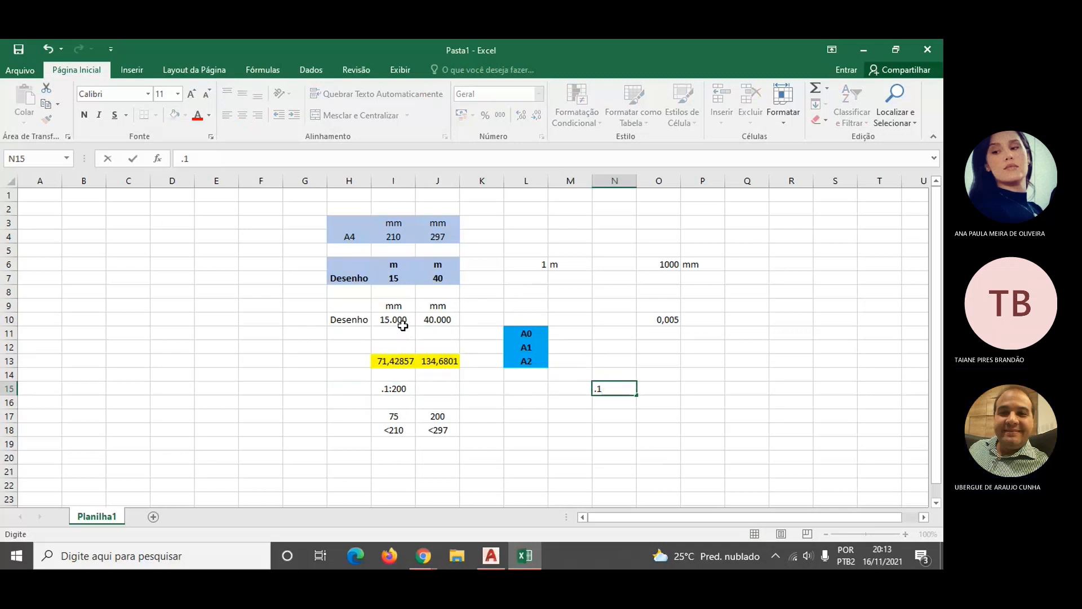
type(":")
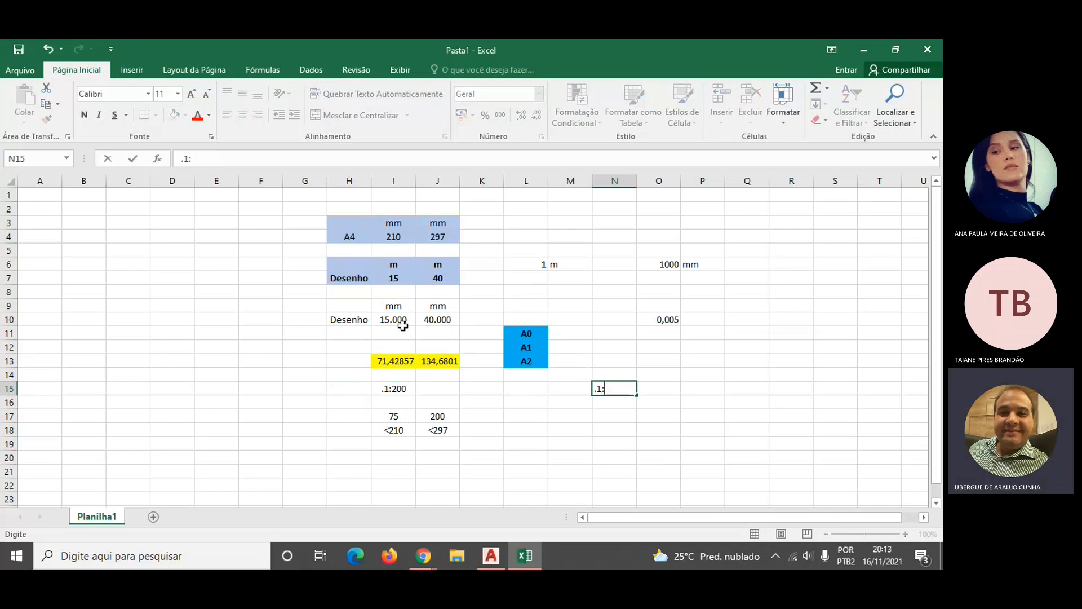
type("50")
key("Return")
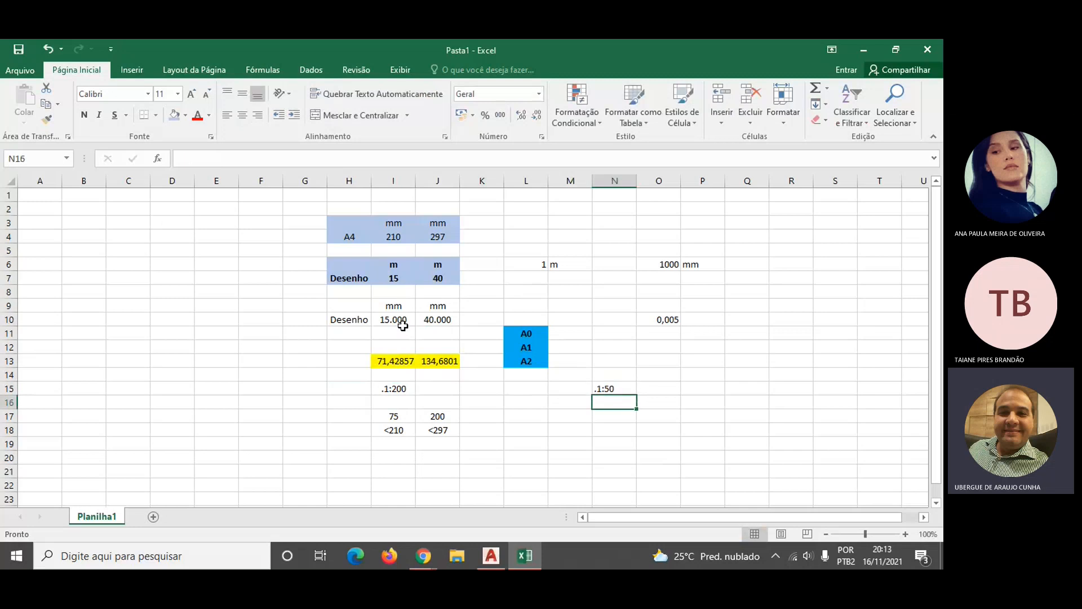
type(".1")
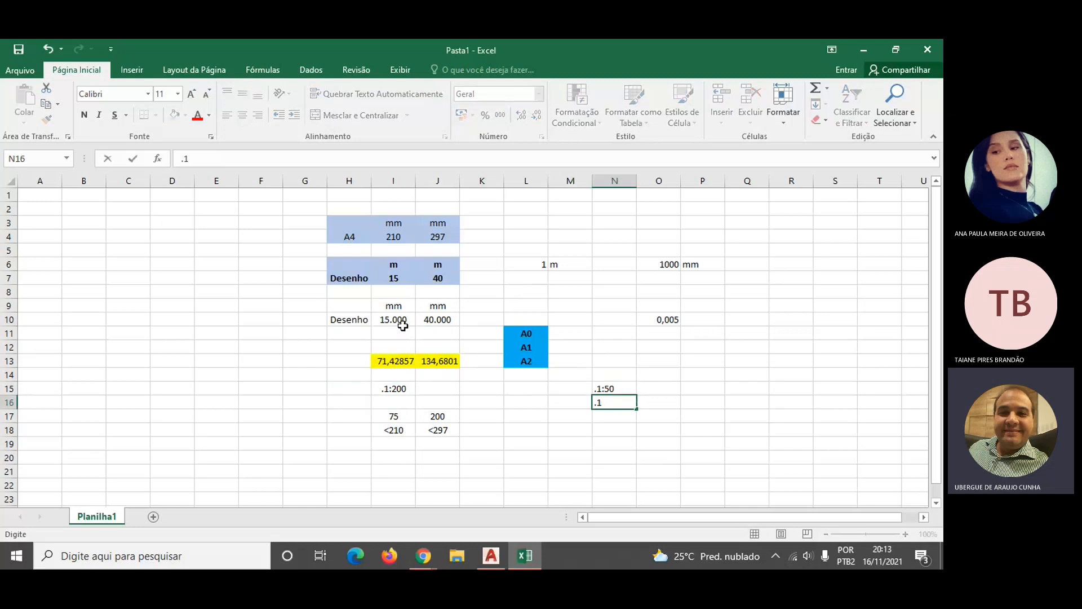
type(":100")
key("Return")
- Extend the list of standard scales with .1:200 in N17 and .1:500 in N18
type(".1:")
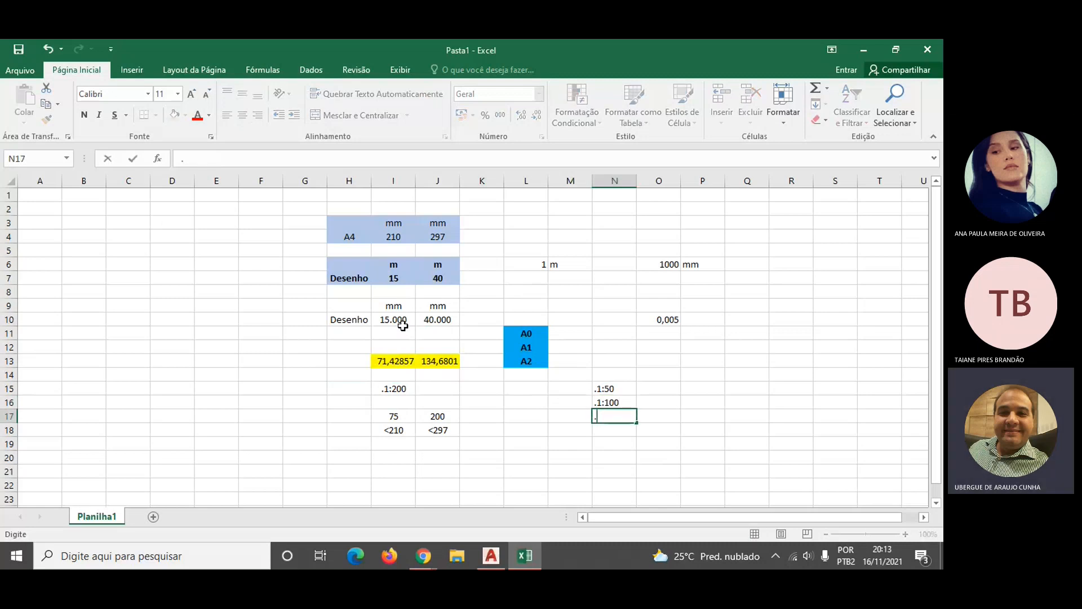
type("150")
key("BackSpace")
key("BackSpace")
key("BackSpace")
type("200")
key("Return")
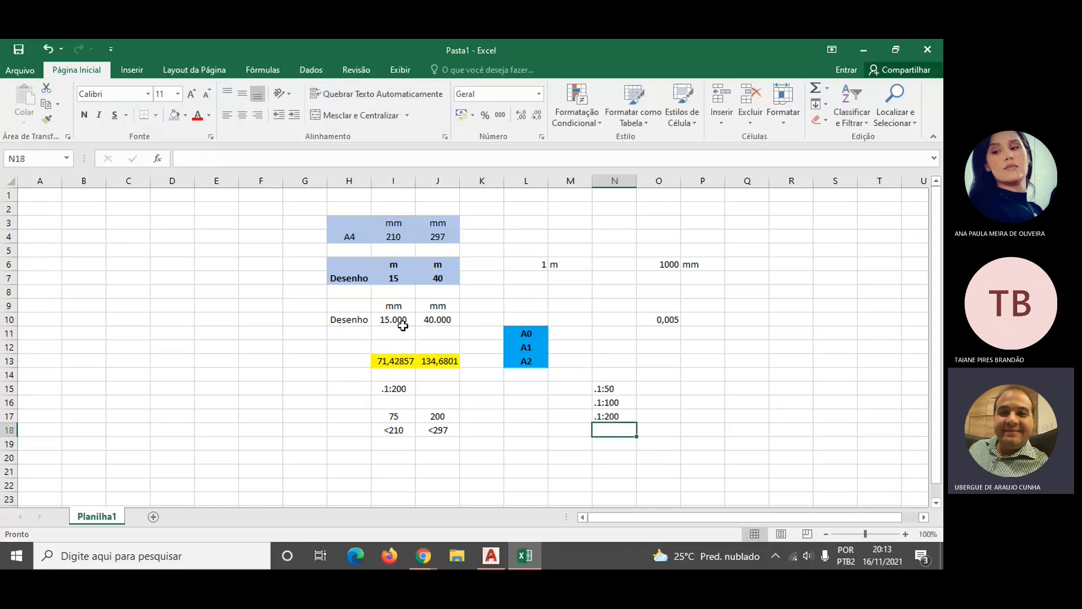
type("+")
key("BackSpace")
type(".1")
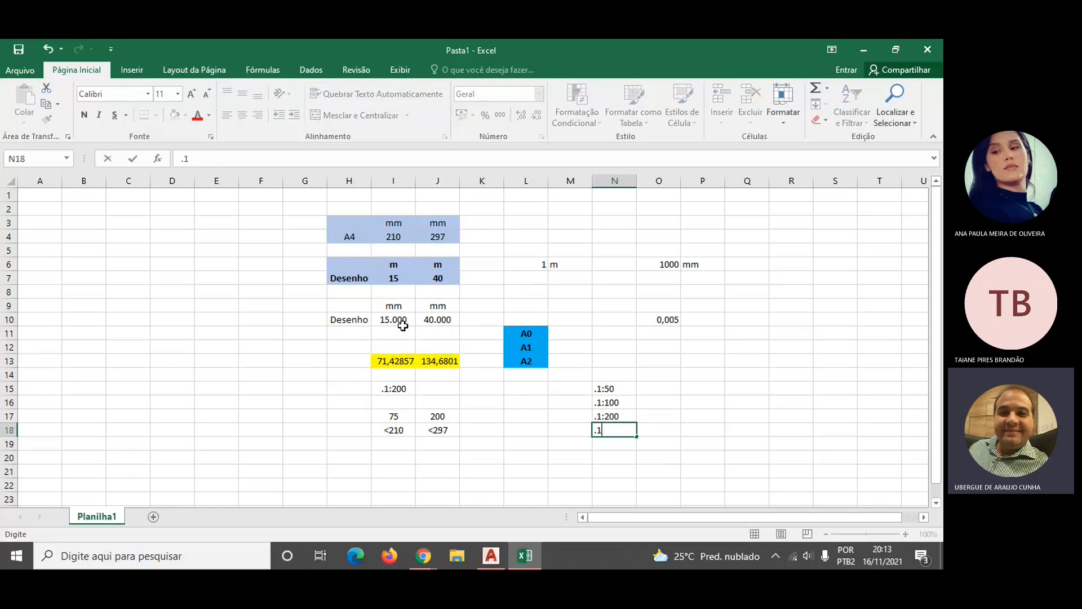
type(":500")
key("Return")
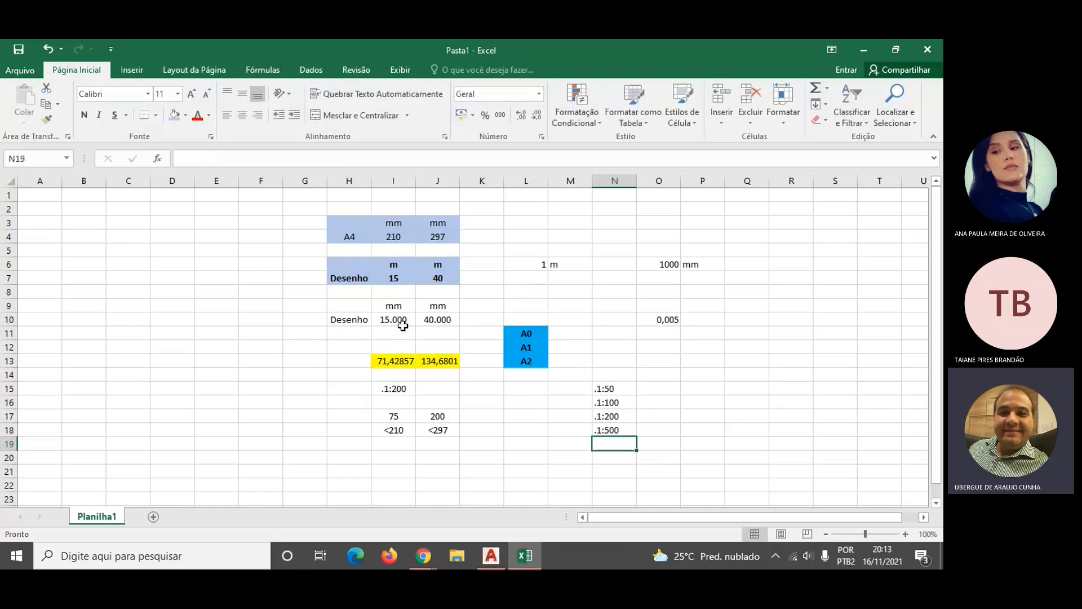
- Compare the standard scales in column N with the ratios in I13:J13 and the chosen scale in I15
key("Up")
key("Up")
key("Up")
key("Up")
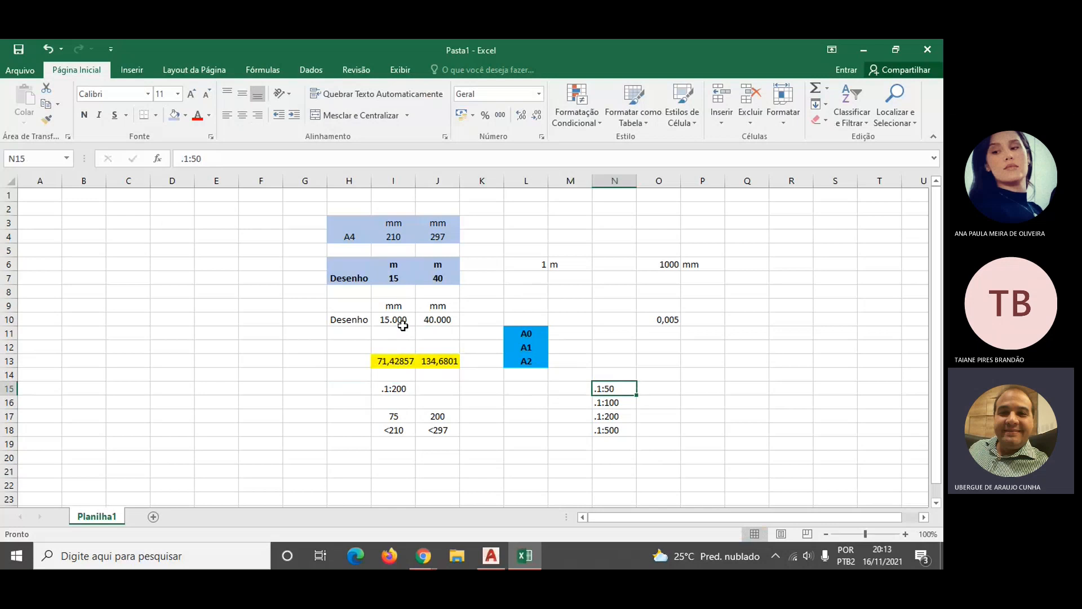
key("Down")
key("Down")
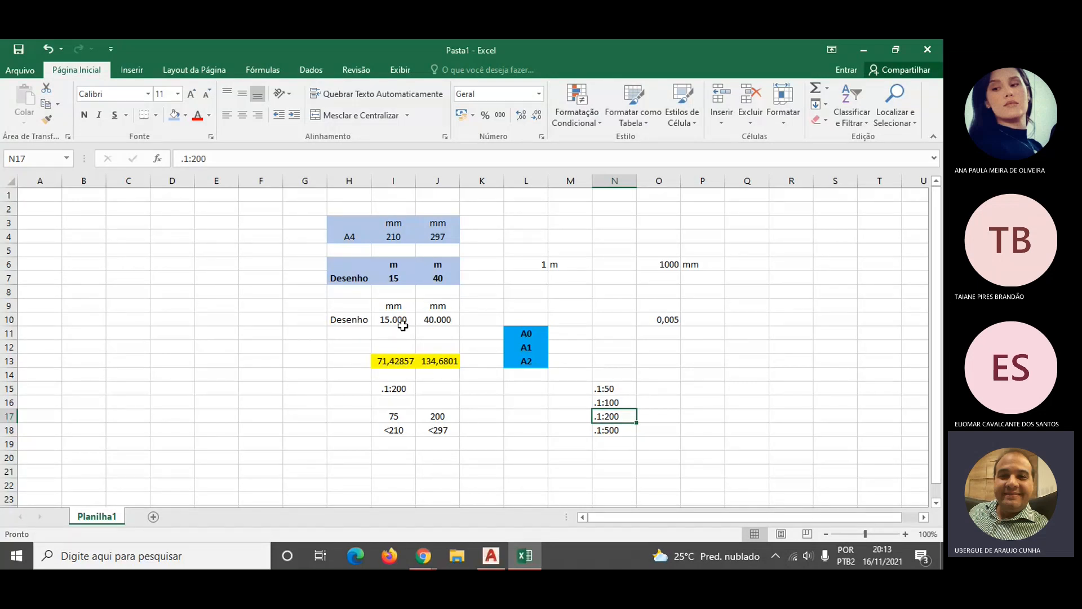
key("Up")
key("Left")
key("Left")
key("Left")
key("Left")
key("Left")
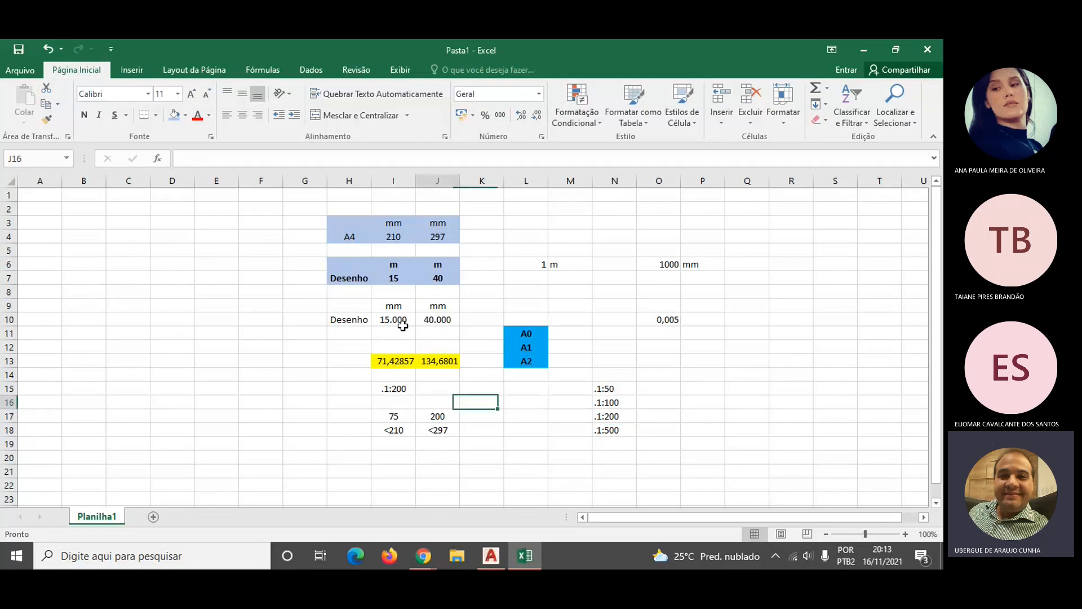
key("Down")
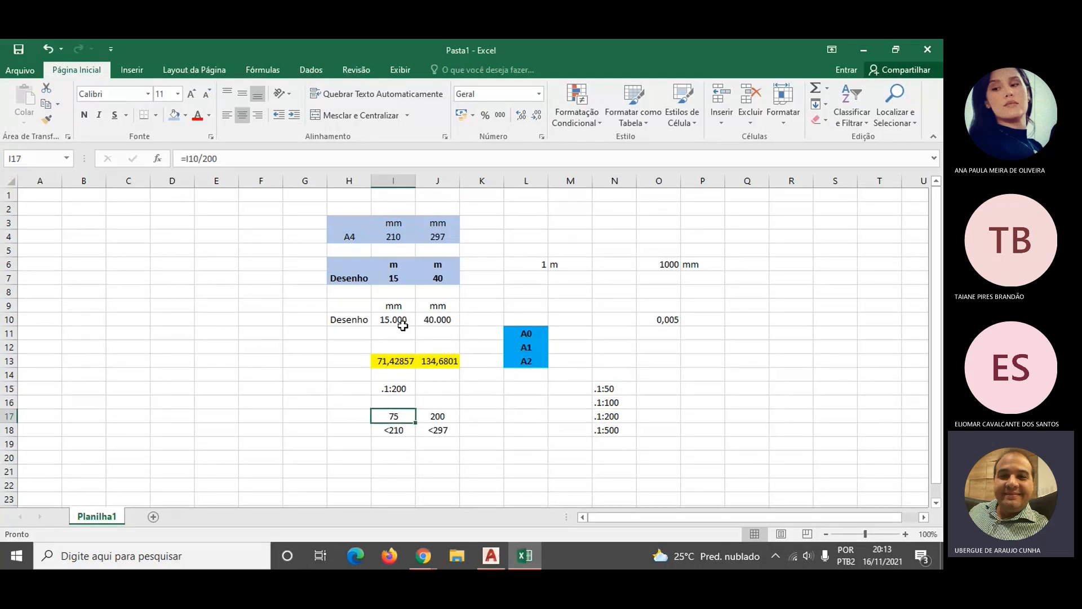
key("Up")
key("Right")
key("Up")
key("Up")
key("Up")
key("Up")
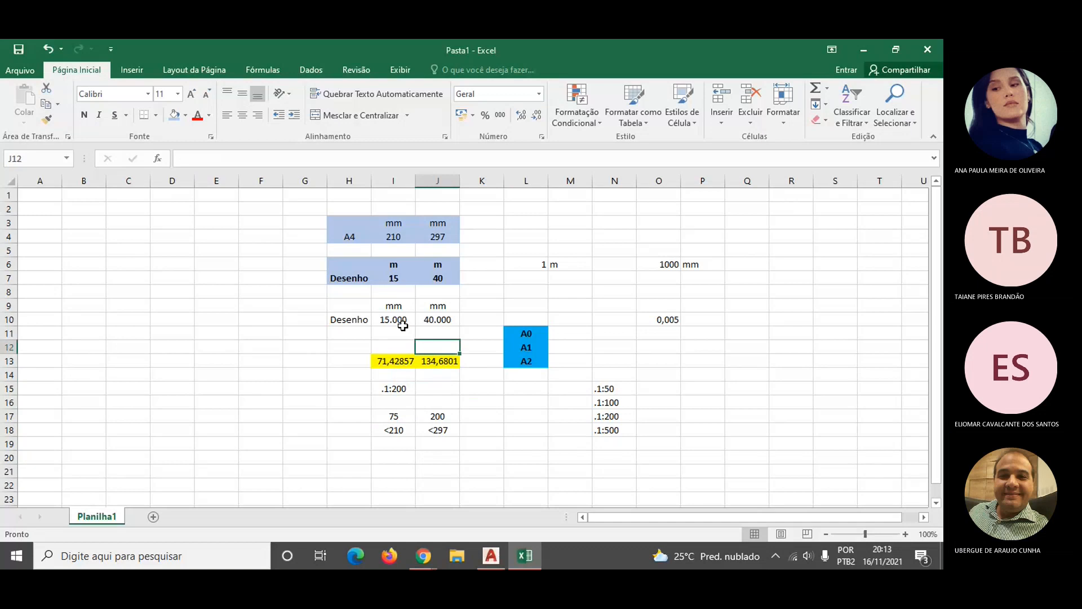
key("Down")
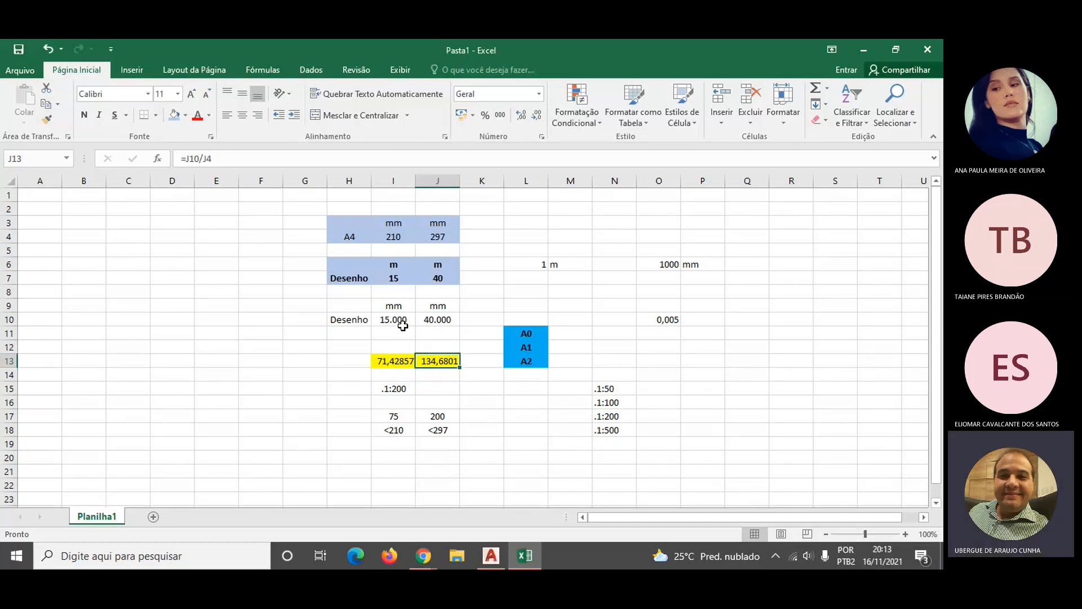
key("Left")
key("Right")
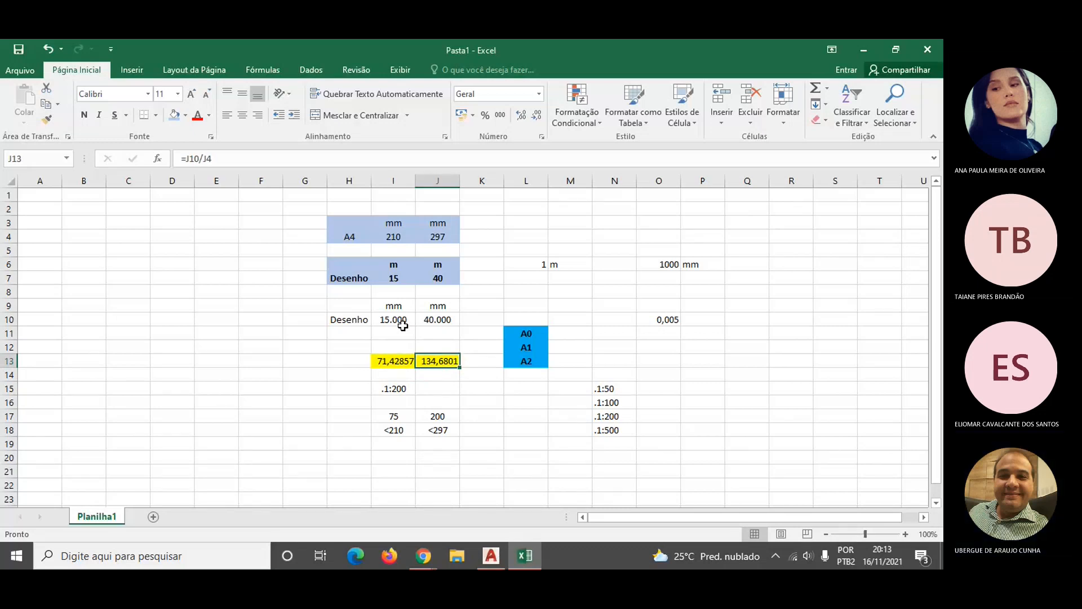
key("Left")
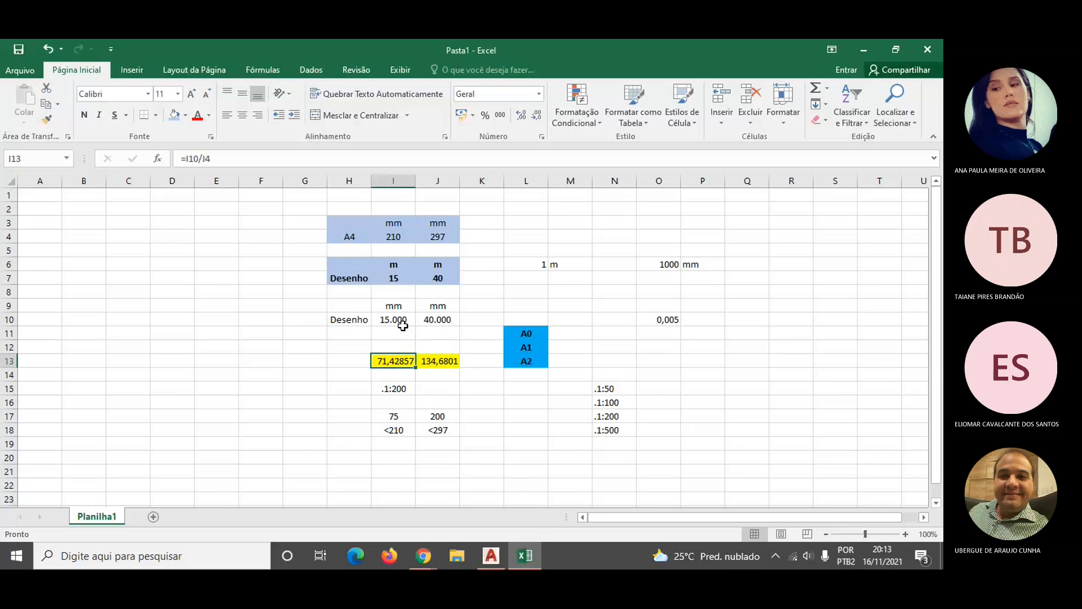
key("Down")
key("Down")
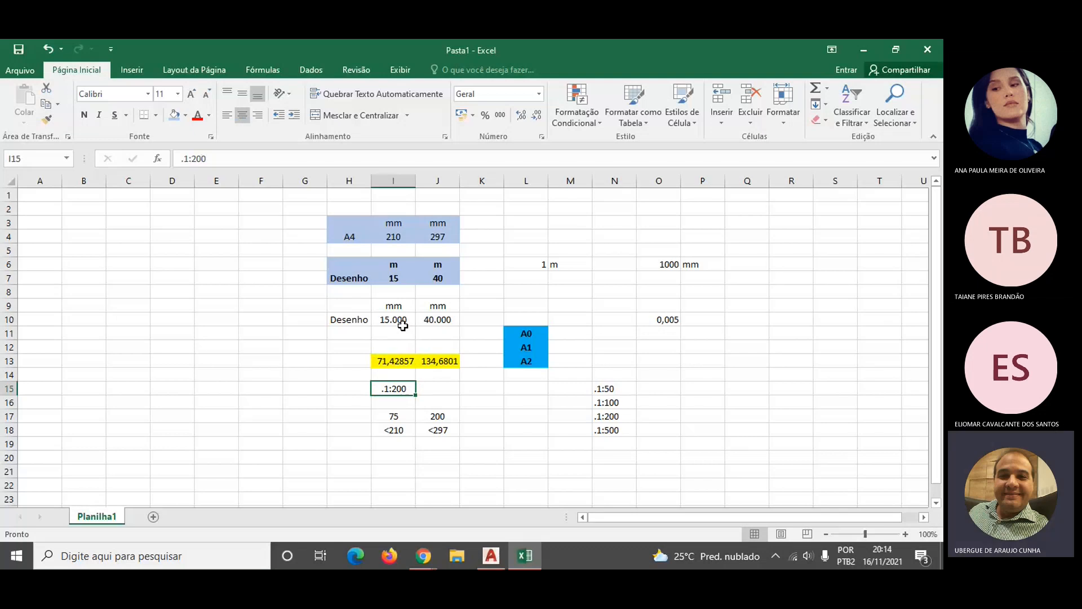
- Switch to the Microsoft Teams meeting in Chrome to view the participants, and return to the Excel worksheet
key("alt+Tab")
key("alt+Tab")
key("alt+Tab")
key("alt+Tab")
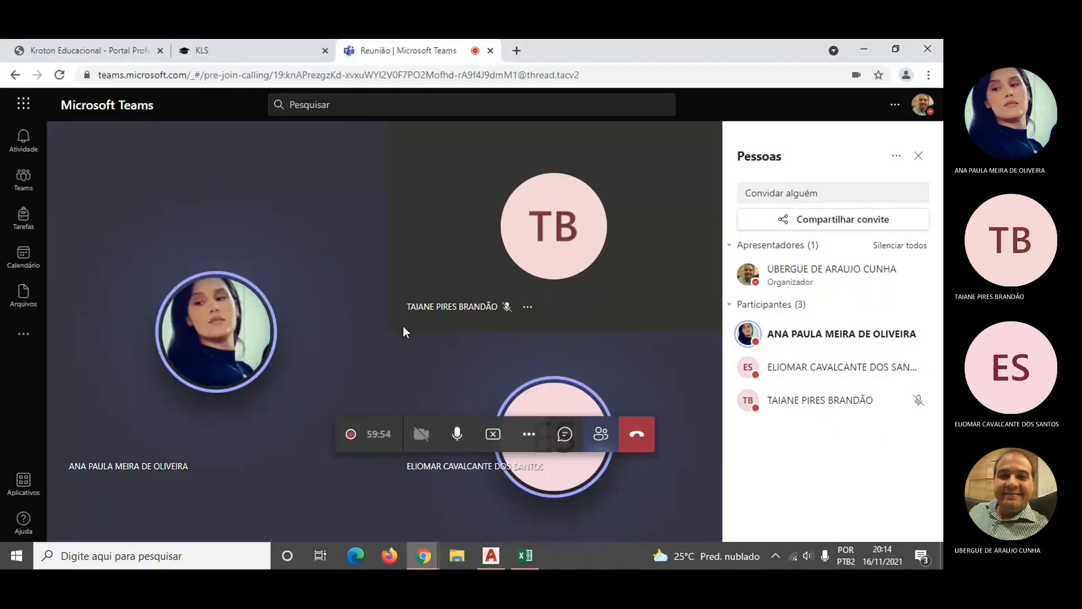
key("alt+Tab")
key("alt+Tab")
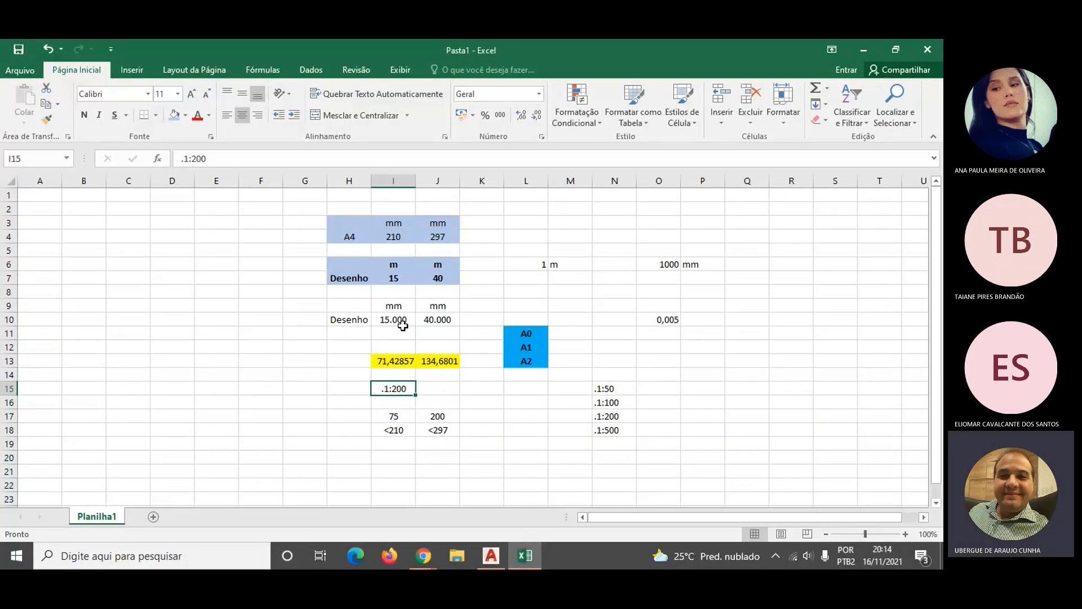
- Examine the chosen scale in I15 against the standard scales, the scaled drawing width and the A4 width limit in I18
key("Right")
key("Left")
key("Right")
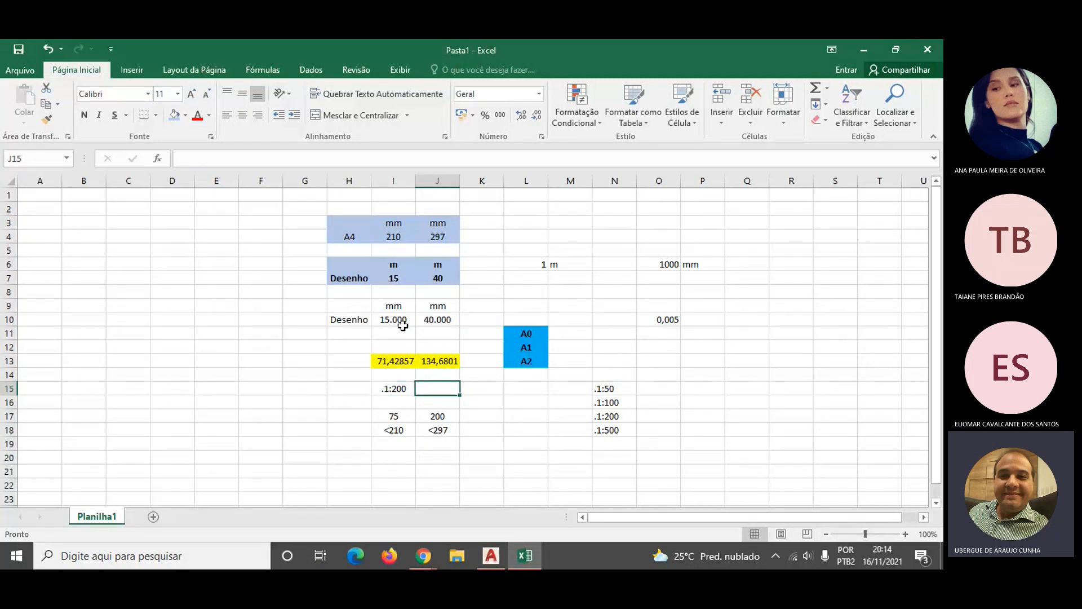
key("Right")
key("Right")
key("Right")
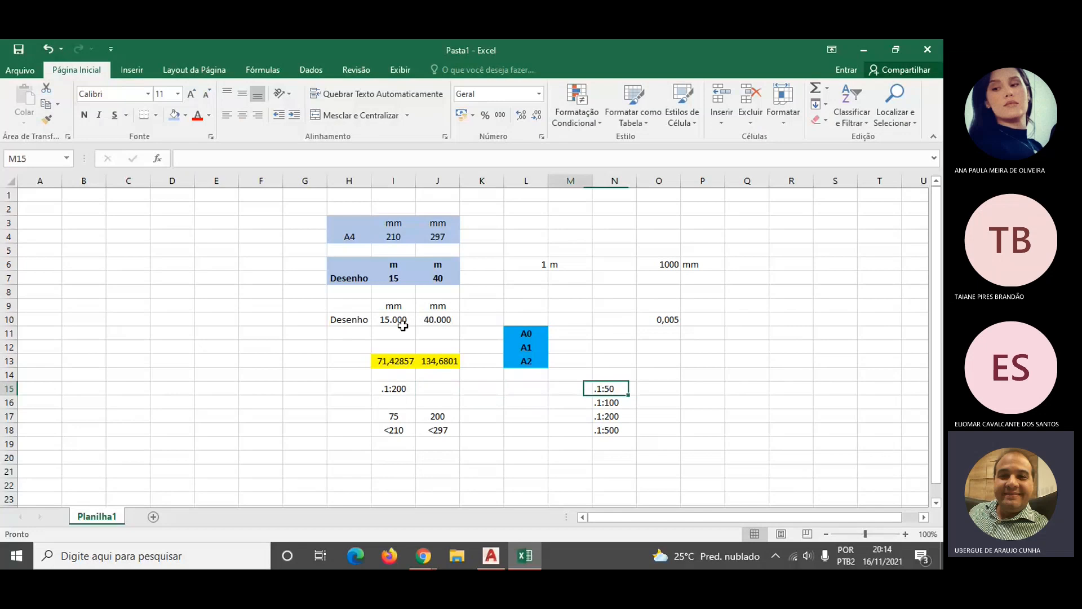
key("Left")
key("Left")
key("Left")
key("Left")
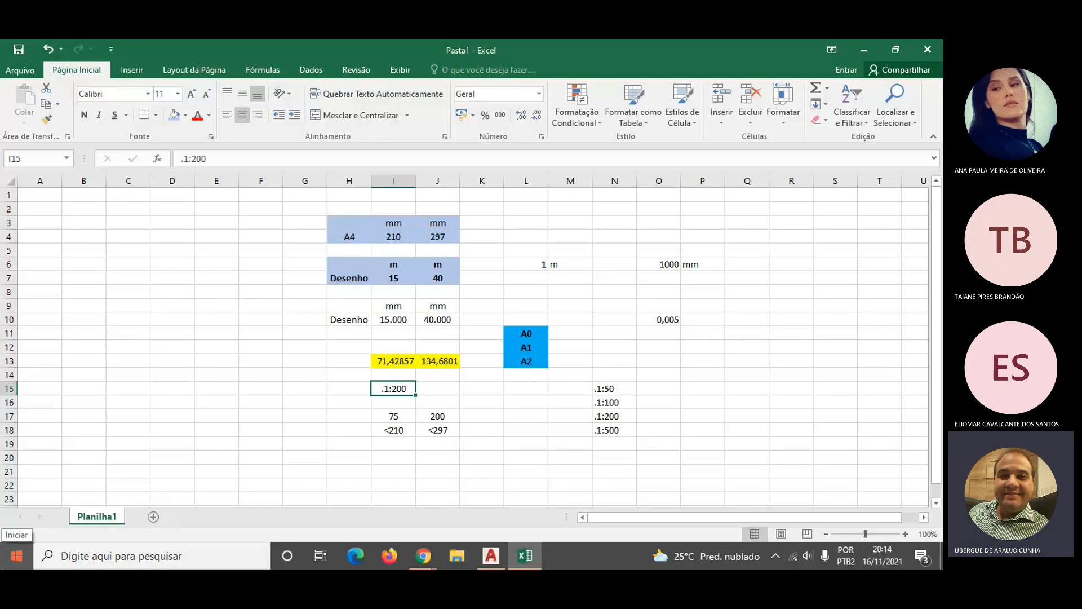
key("Down")
key("Down")
key("Up")
key("Up")
key("Up")
key("Down")
key("Down")
key("Down")
key("Down")
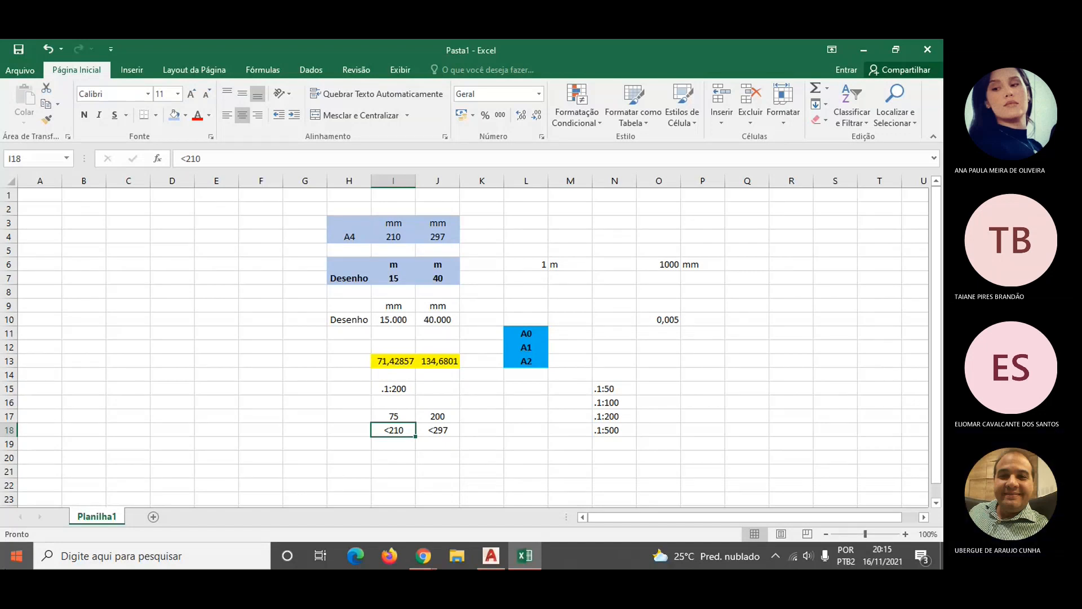
- Switch to AutoCAD to view the dimensioned A4 sheet drawing in Desenho1.dwg
key("alt+Tab")
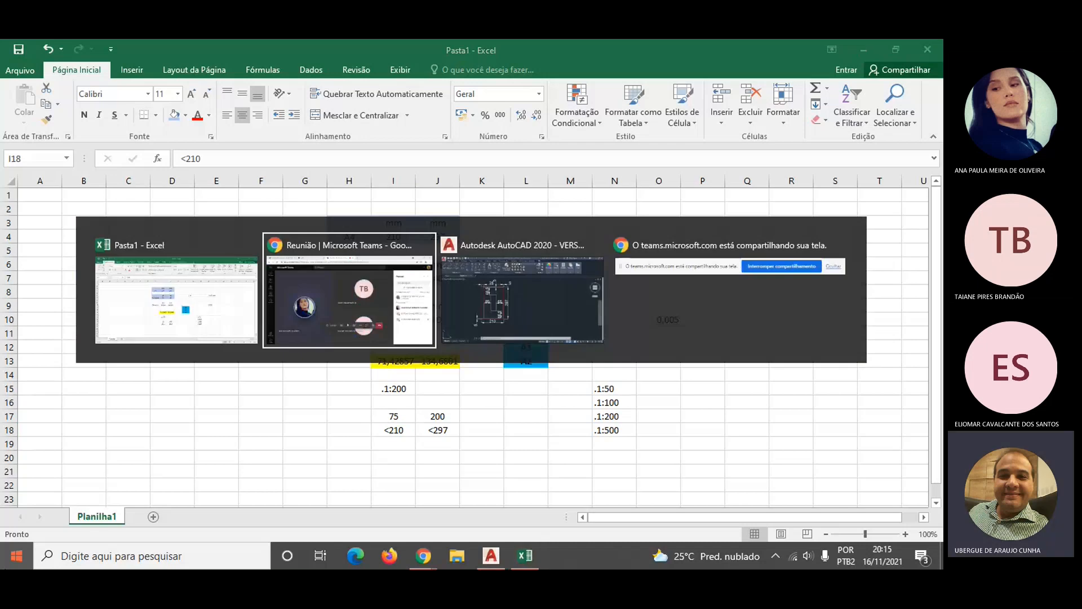
key("alt+Tab")
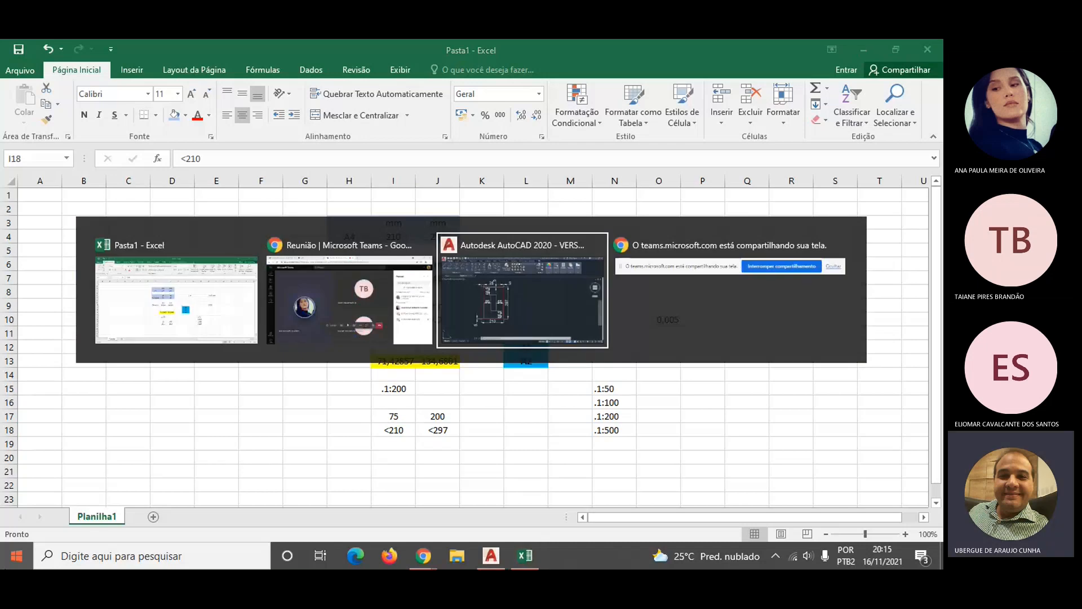
key("alt+Tab")
key("alt+shift+Tab")
key("alt+shift+Tab")
key("alt+shift+Tab")
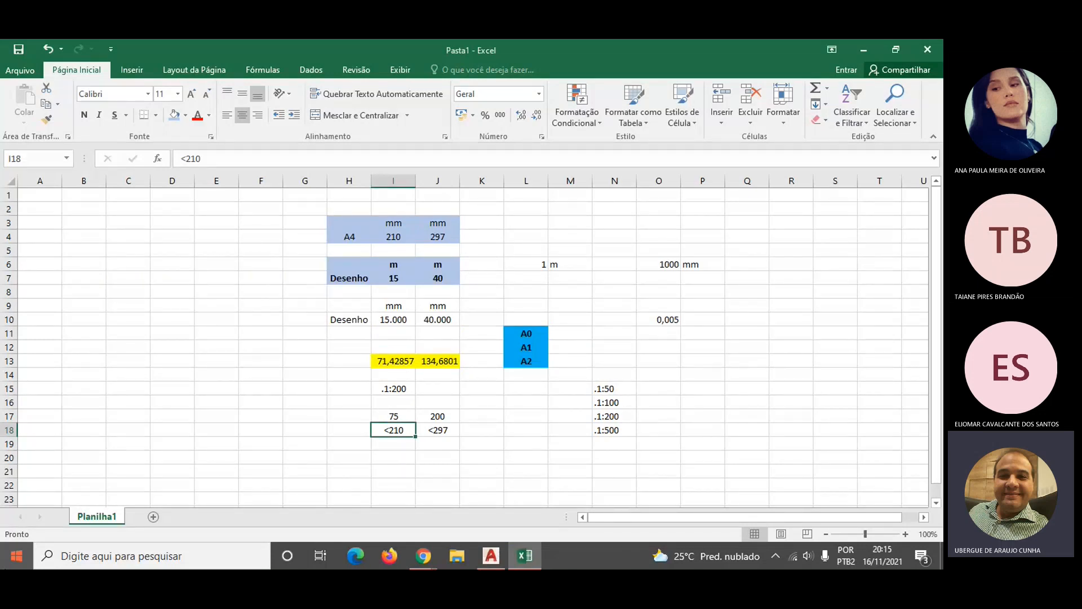
key("alt+Tab")
key("alt+Tab")
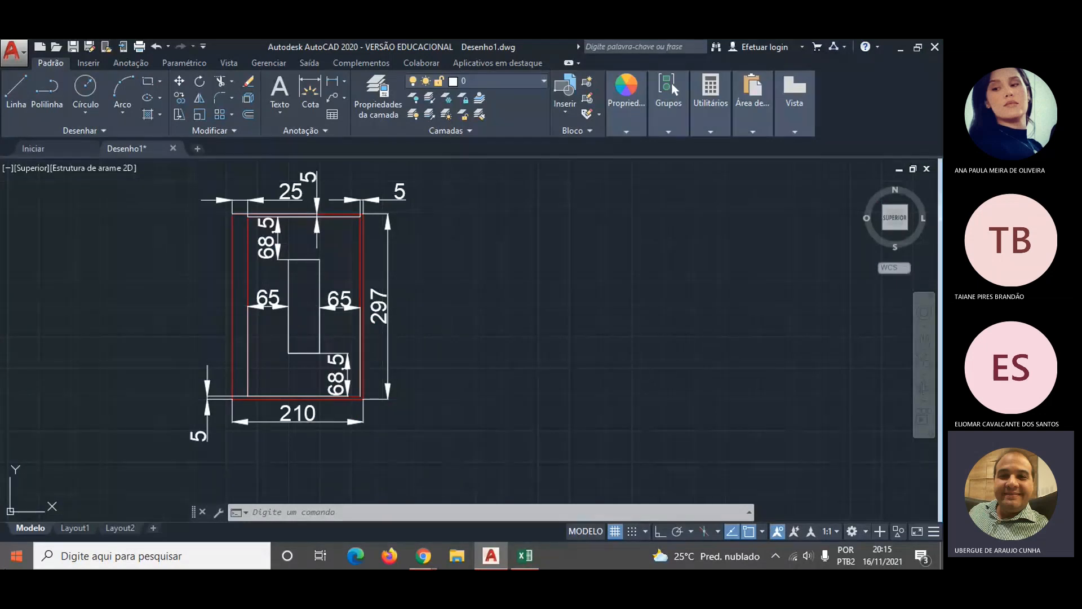
- Alternate between the Microsoft Teams meeting and the AutoCAD drawing, ending in the Teams meeting
key("alt+Tab")
key("alt+Tab")
key("alt+Tab")
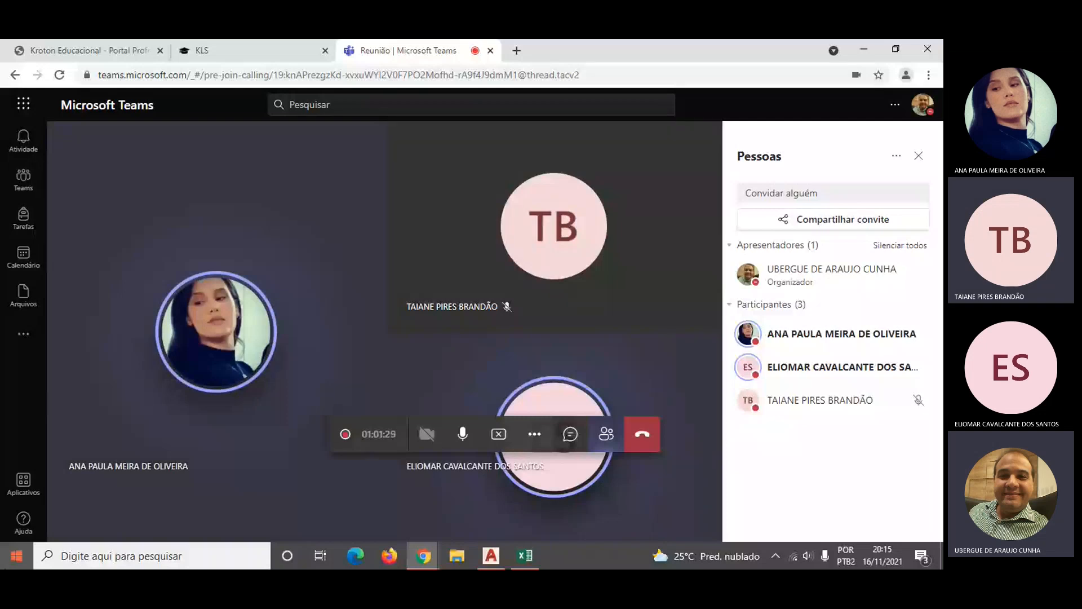
key("alt+Tab")
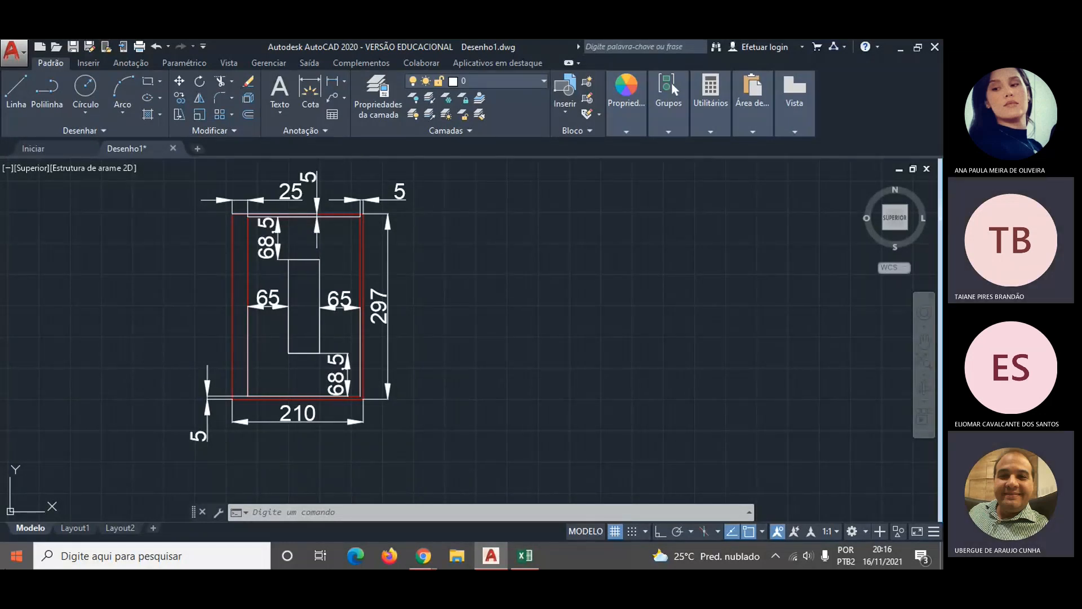
key("alt+Tab")
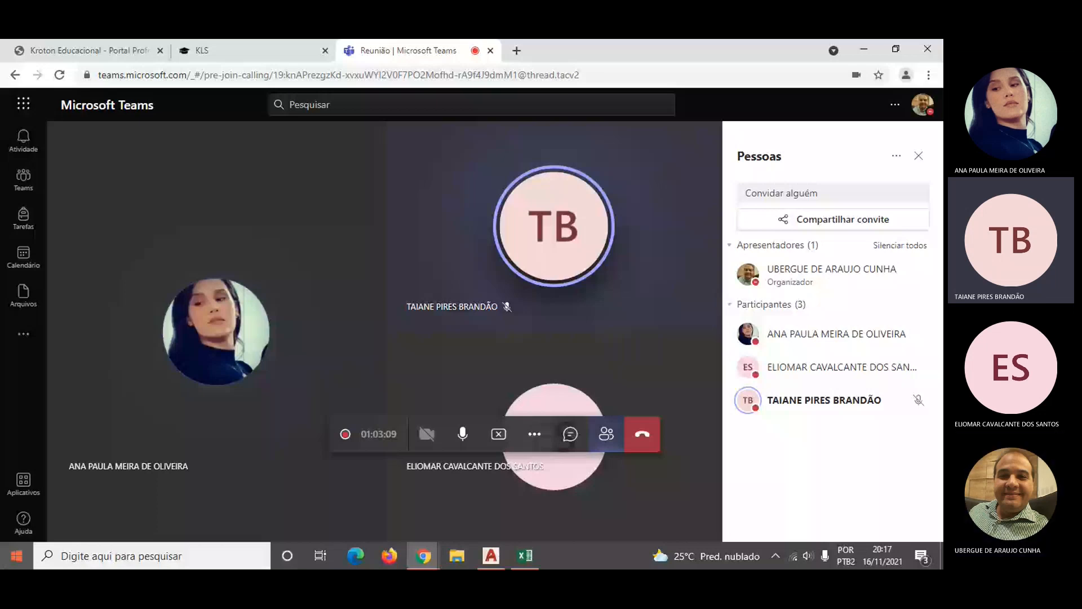
- Check the AutoCAD drawing, return to the Teams meeting, and make the last listed participant a presenter
key("alt+Tab")
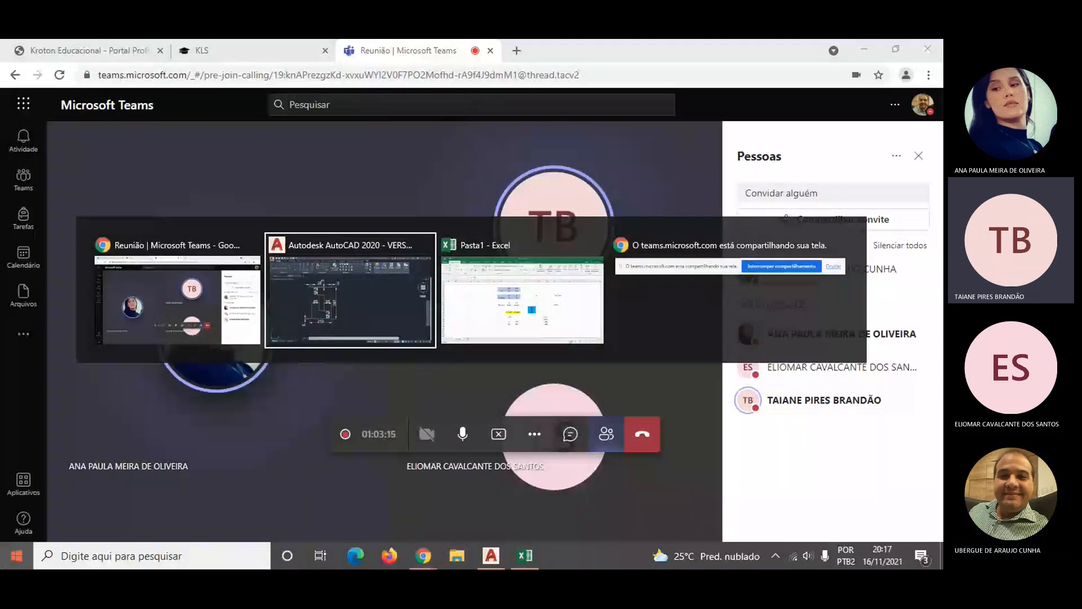
key("alt+Tab")
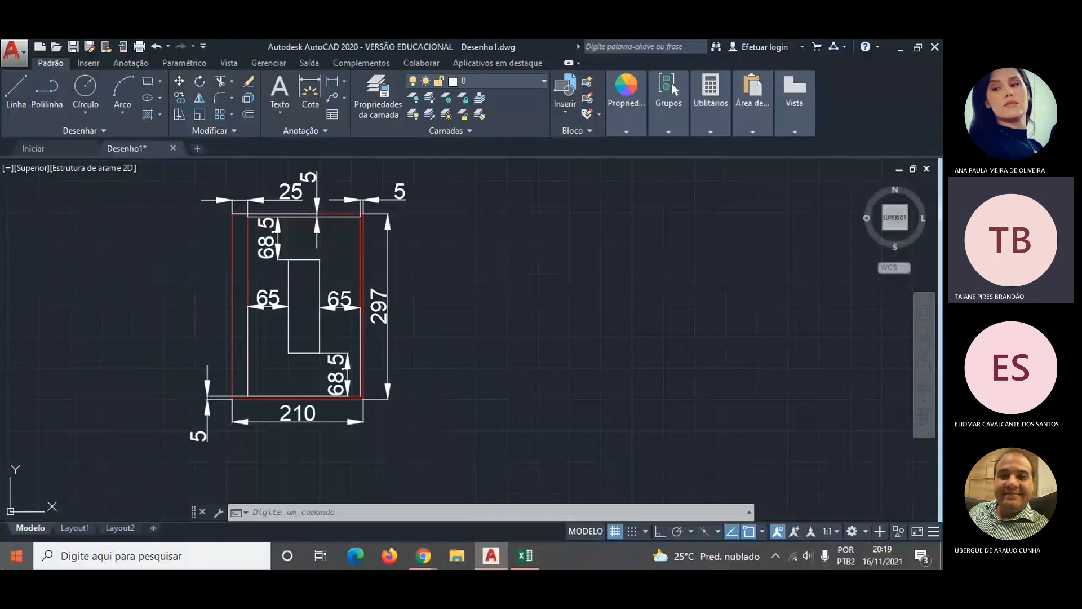
key("alt+Tab")
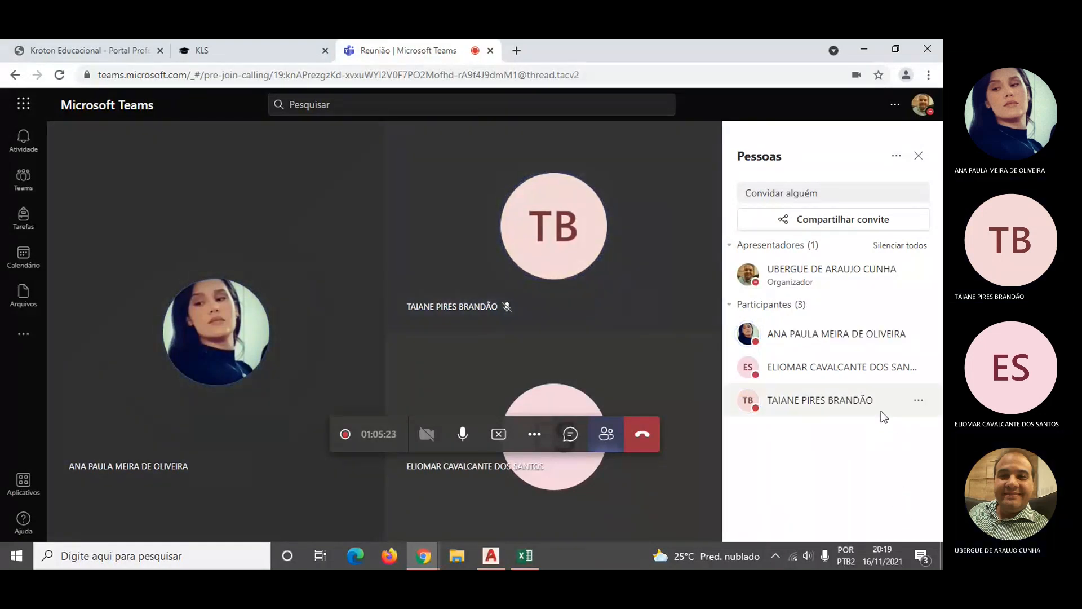
left_click(919, 402)
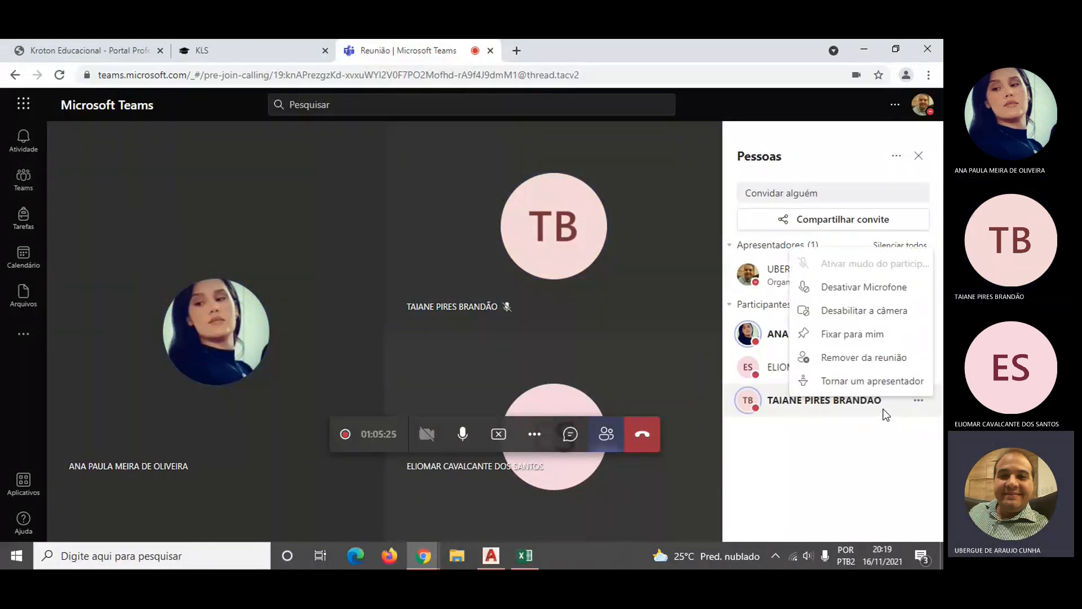
left_click(866, 383)
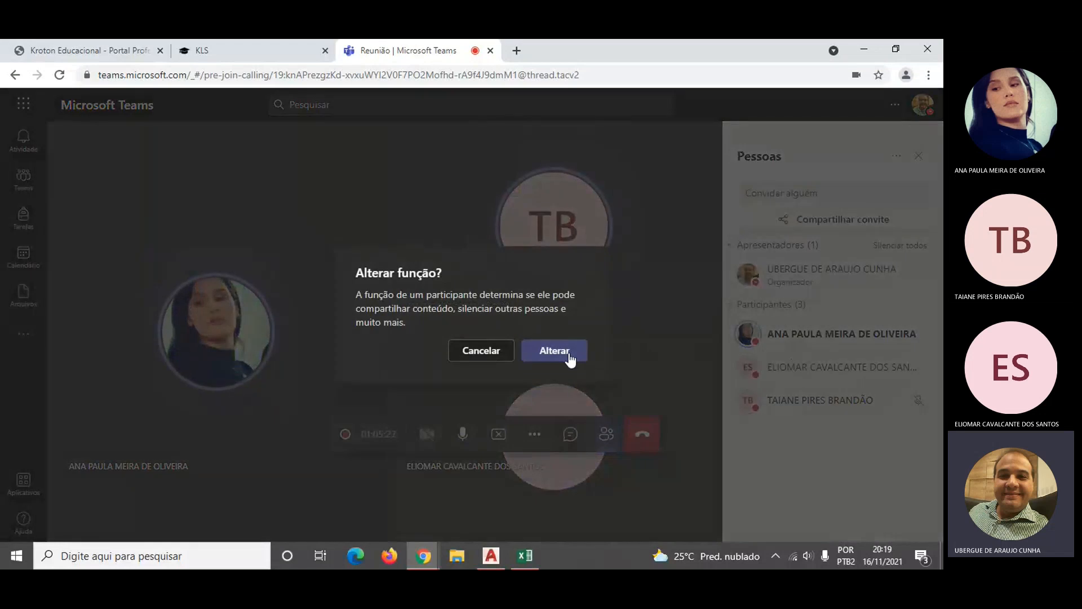
left_click(570, 358)
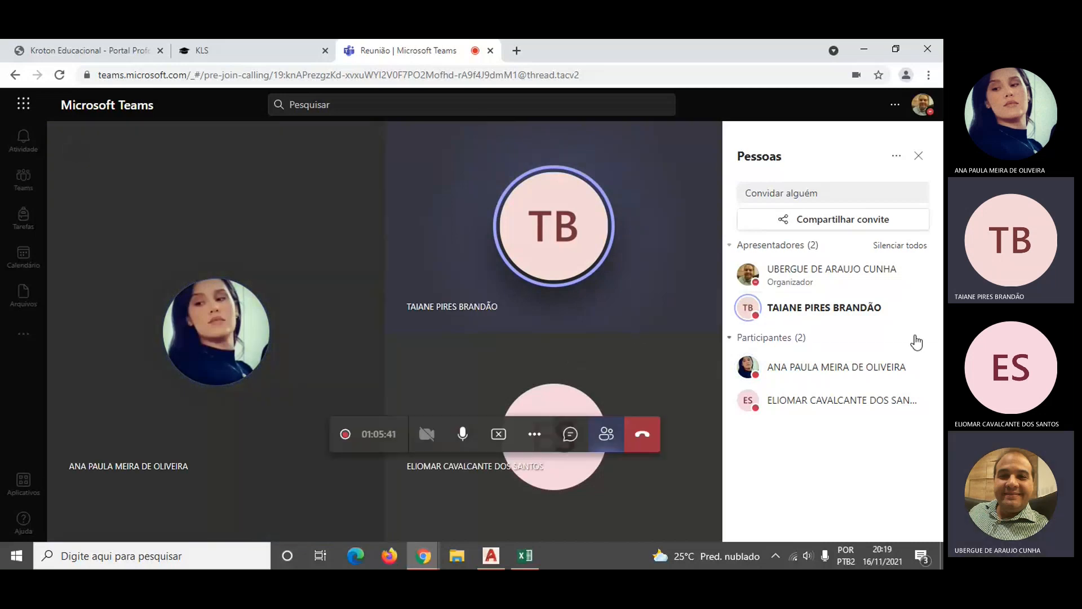
- Try to change the new presenter's role back to participant
left_click(919, 307)
left_click(879, 406)
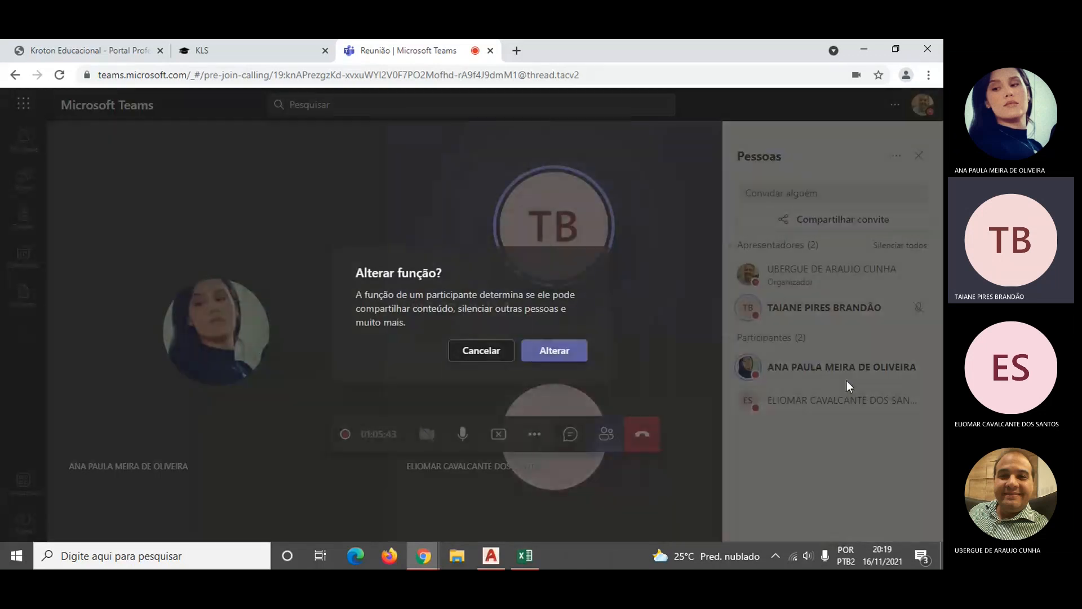
left_click(490, 354)
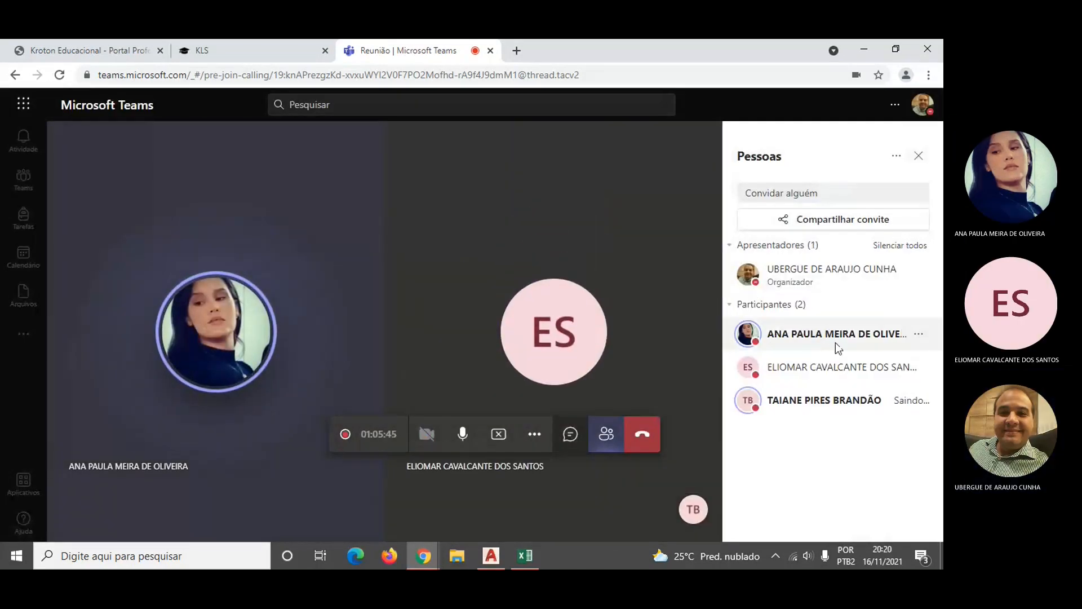
- Mute the microphone in the Teams meeting, viewing the AutoCAD drawing in between
left_click(463, 434)
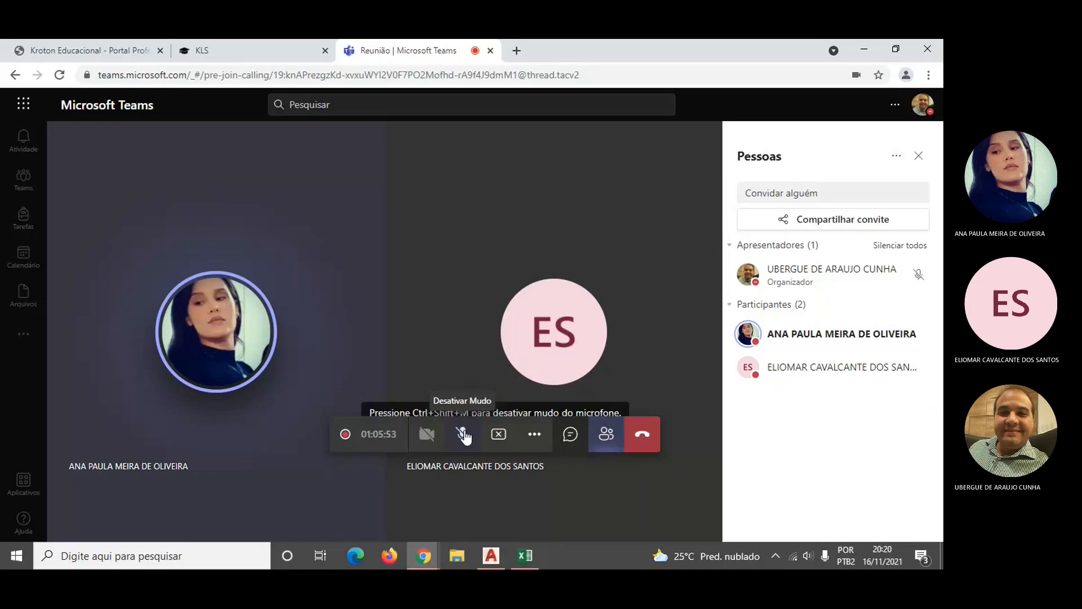
left_click(463, 434)
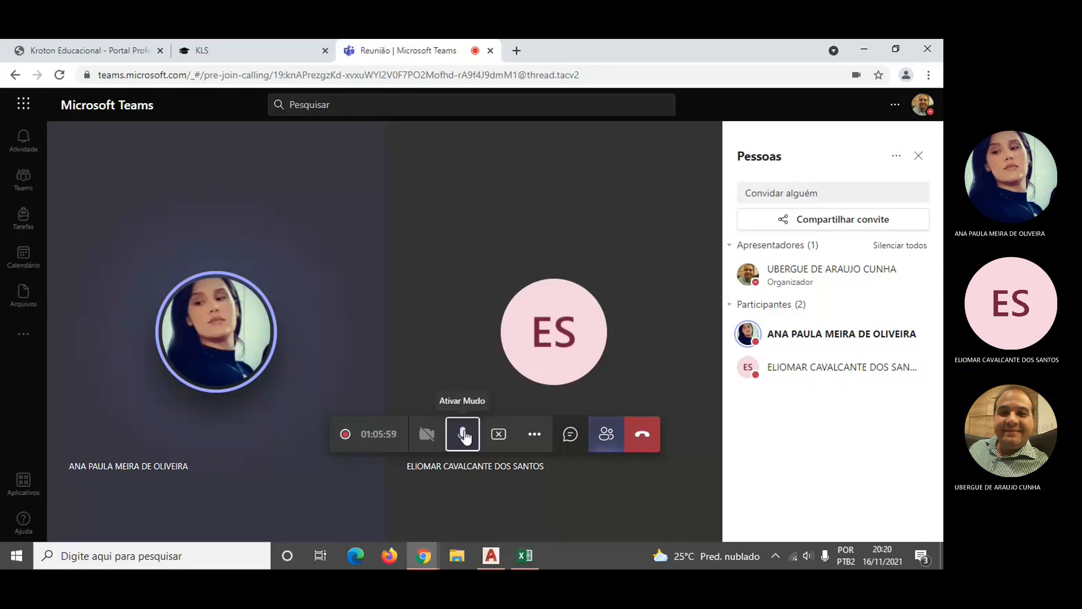
key("alt+Tab")
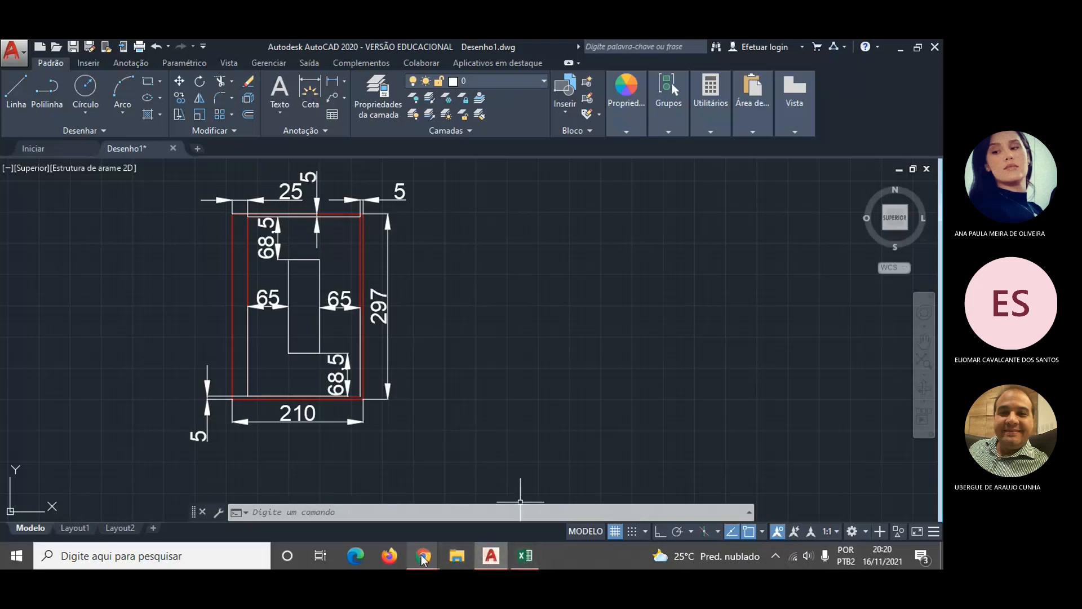
mouse_move(423, 557)
left_click(391, 511)
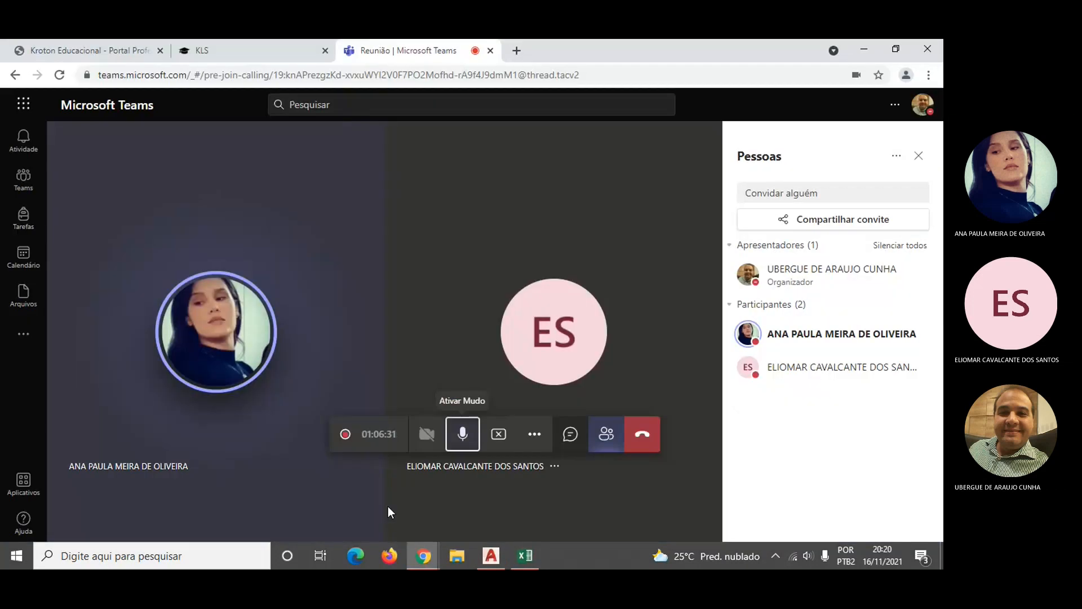
left_click(462, 434)
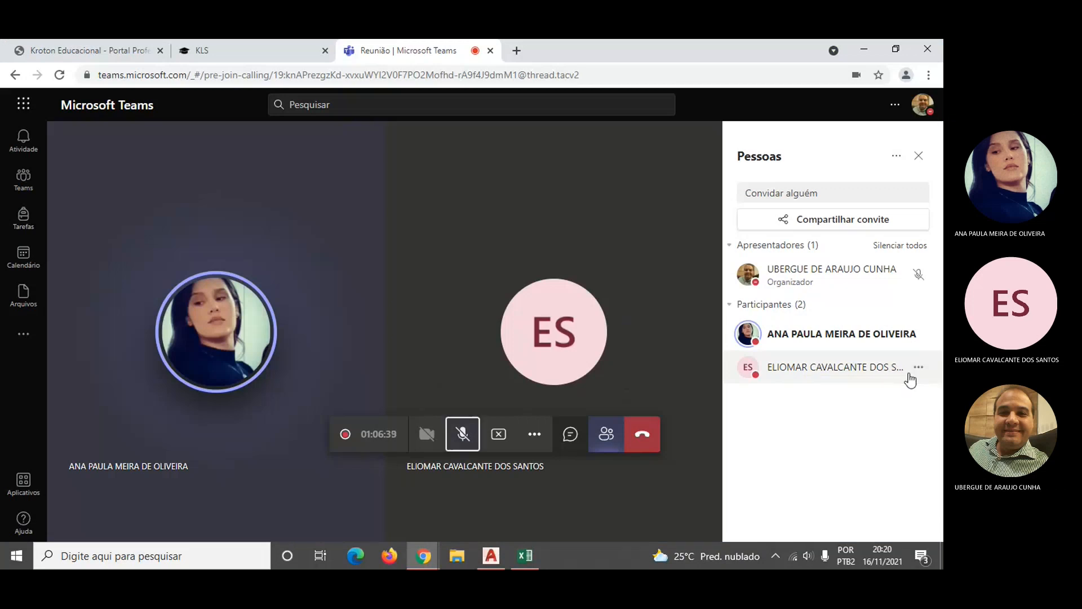
key("alt+Tab")
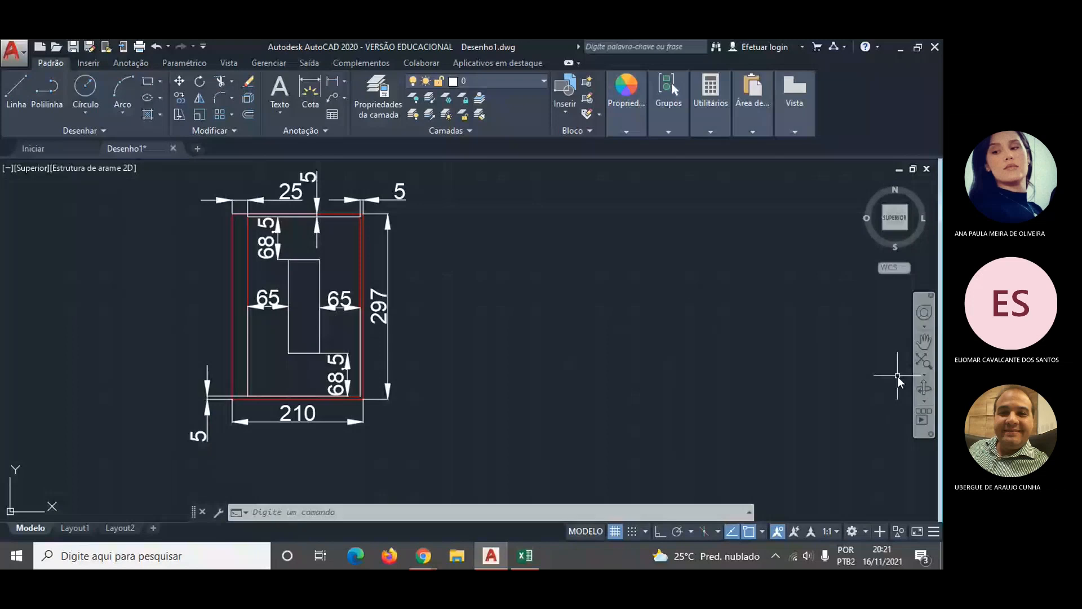
type("LIN")
key("Escape")
key("Escape")
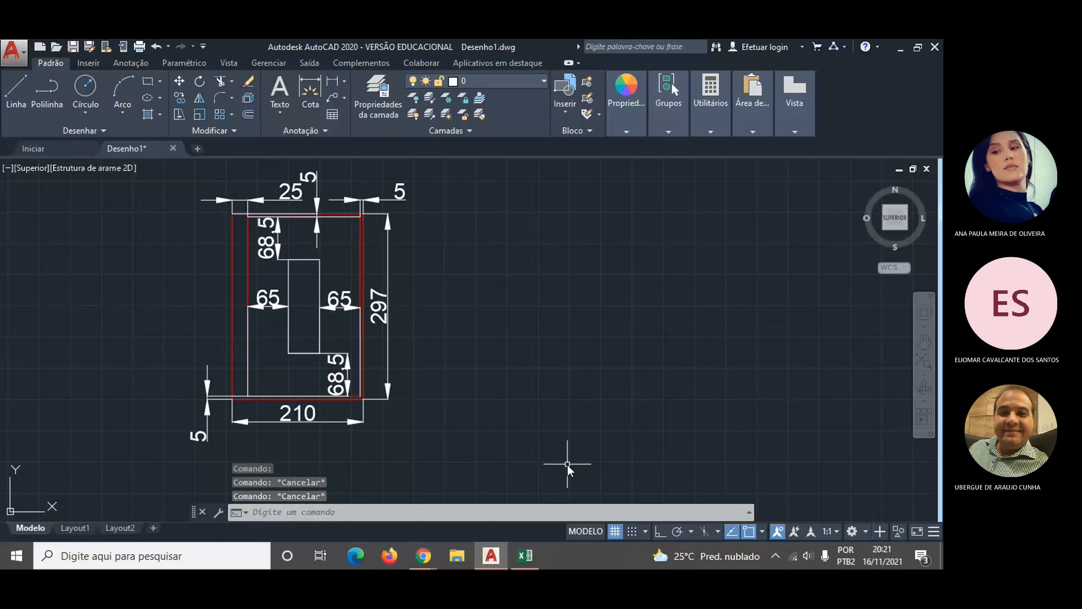
- Return to the Teams meeting and stop sharing the screen
key("alt+Tab")
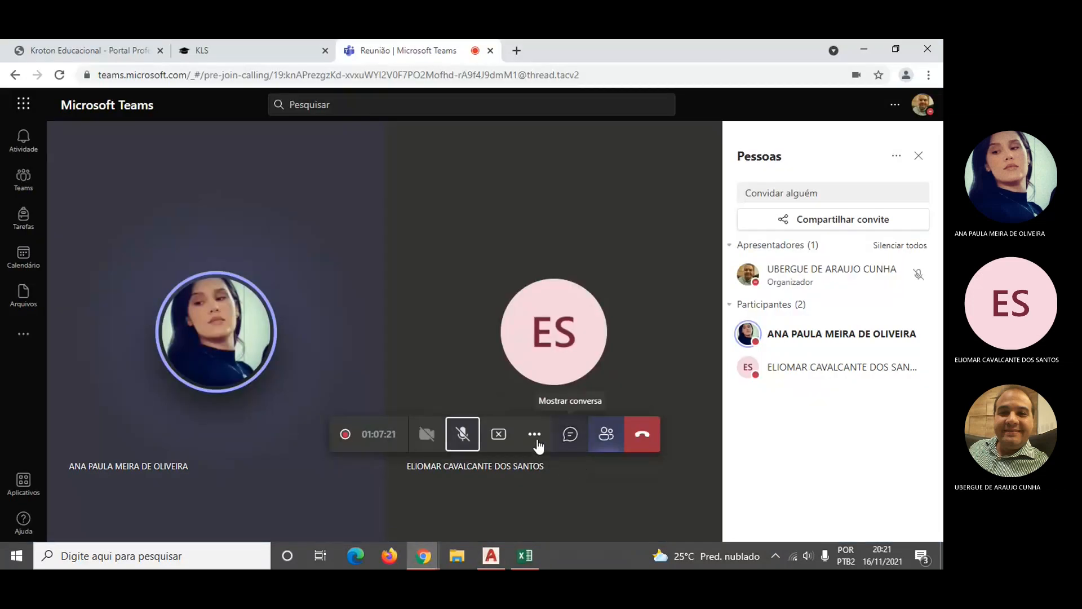
left_click(498, 437)
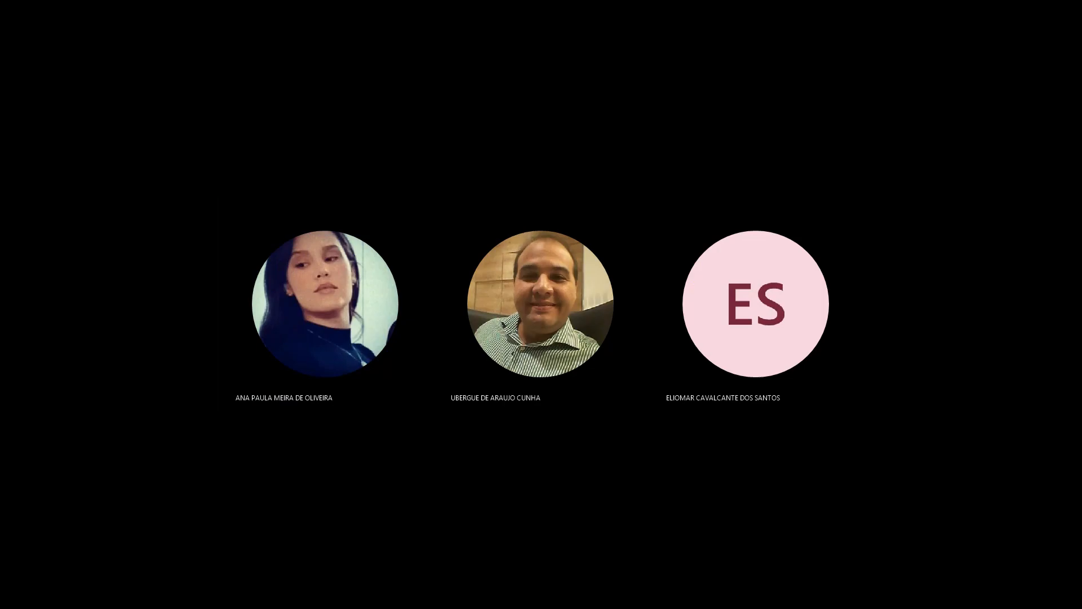
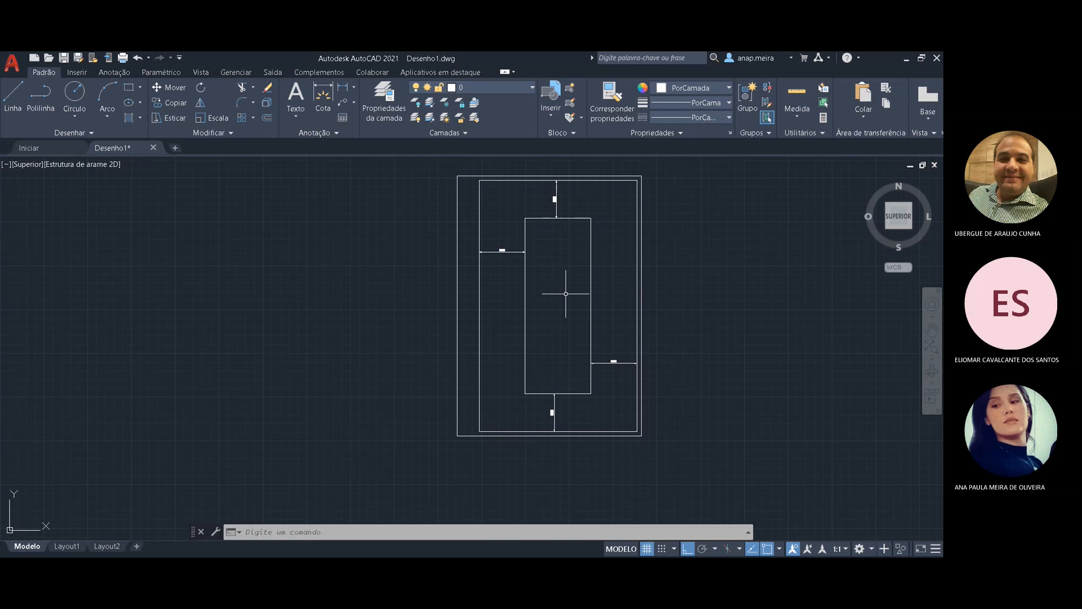
- Share the screen in the Teams meeting again and dismiss the do-not-disturb status notice
left_click(837, 527)
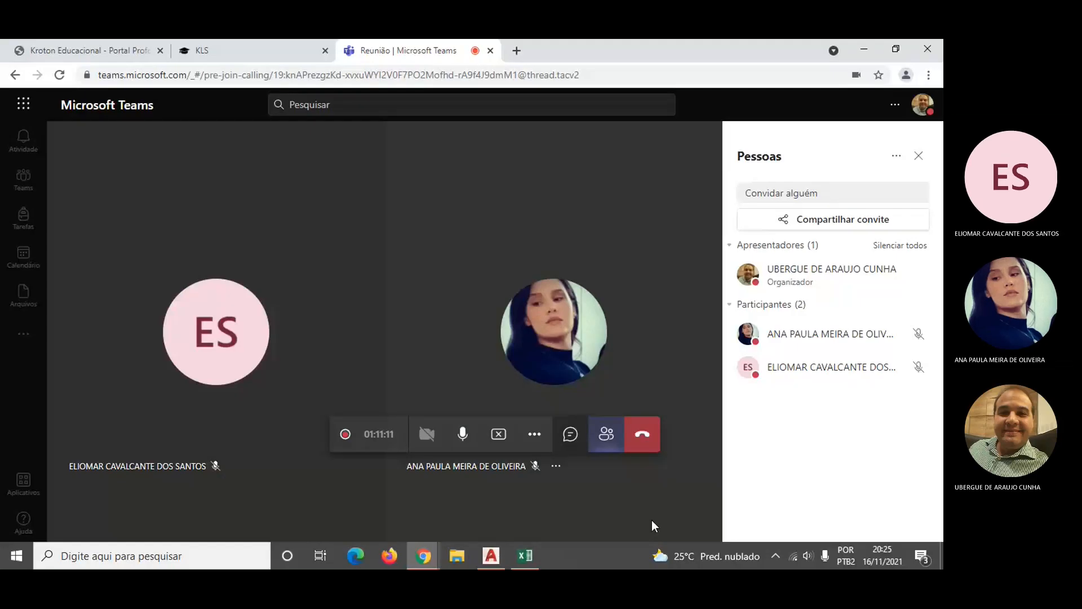
key("alt+Tab")
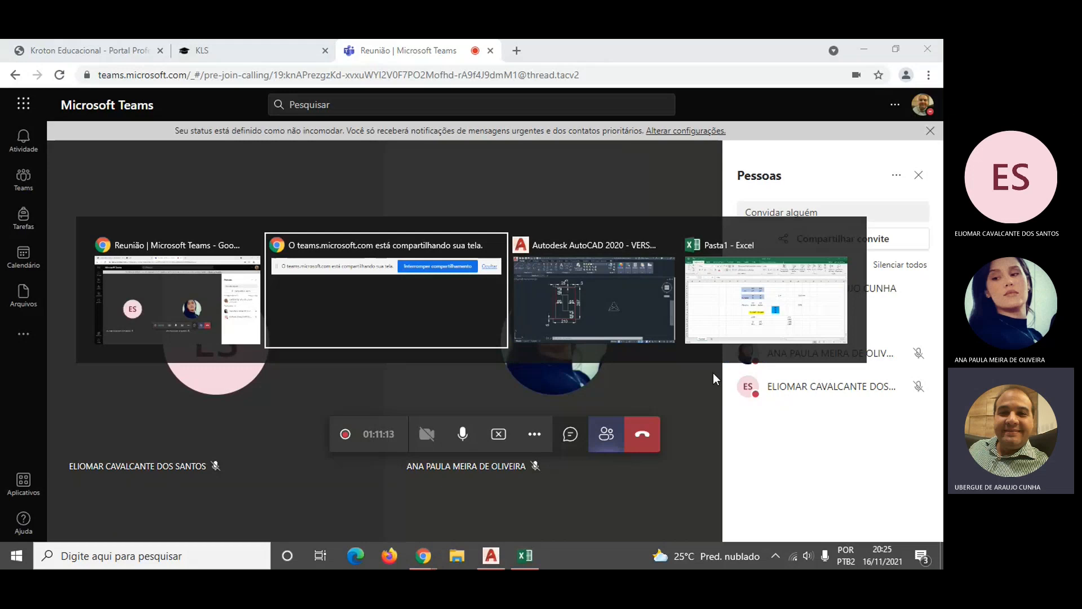
left_click(657, 521)
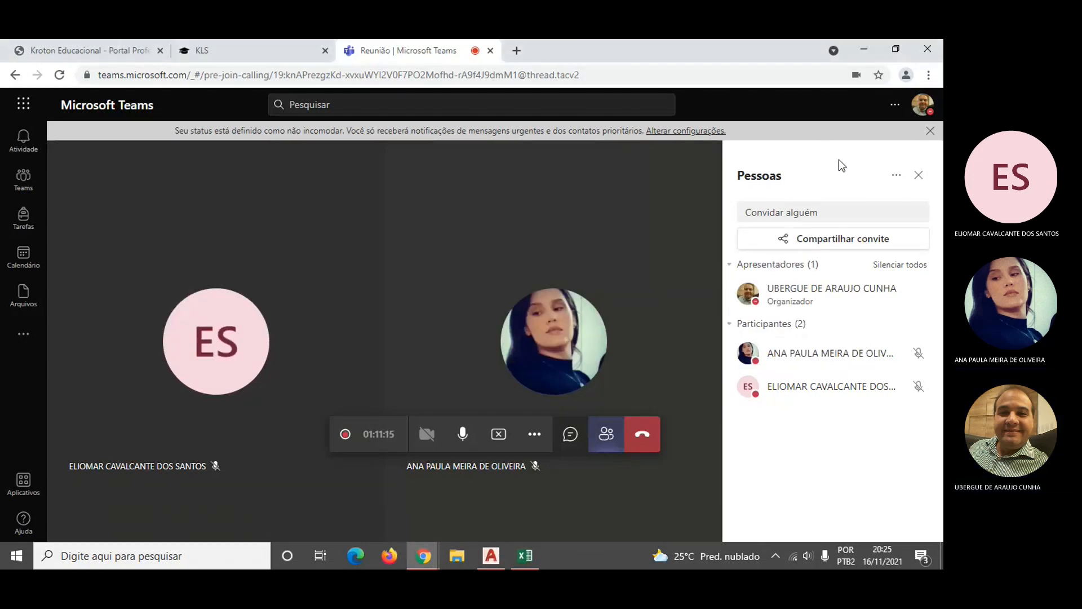
left_click(930, 132)
- Switch to AutoCAD and erase the small inner rectangle together with its 65 and 68.5 offset dimensions
key("alt+Tab")
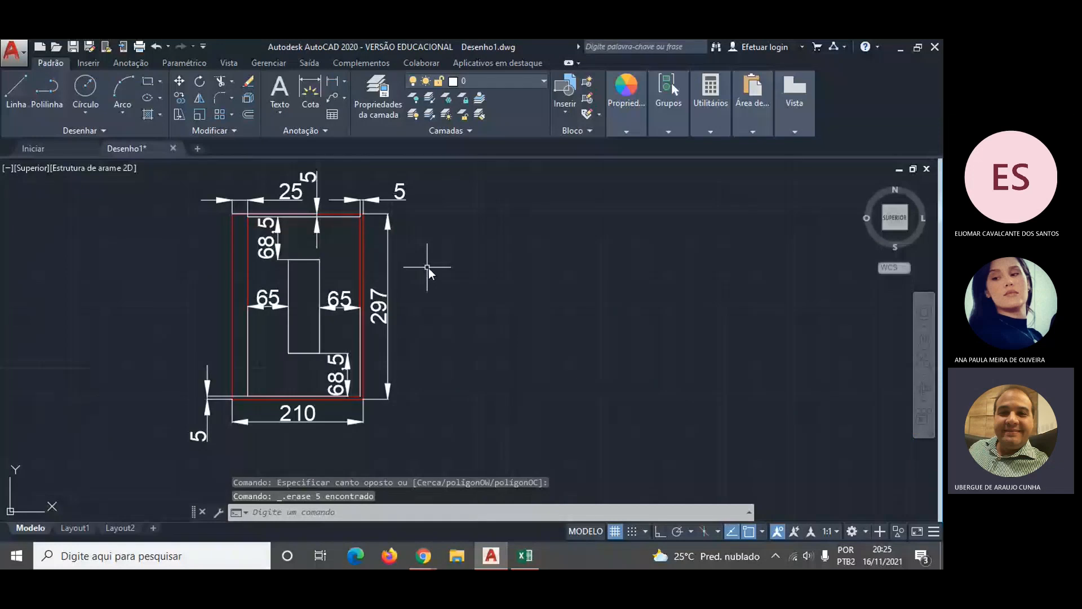
left_click(278, 251)
key("Delete")
left_click(276, 306)
key("Delete")
left_click(341, 307)
key("Delete")
left_click(303, 260)
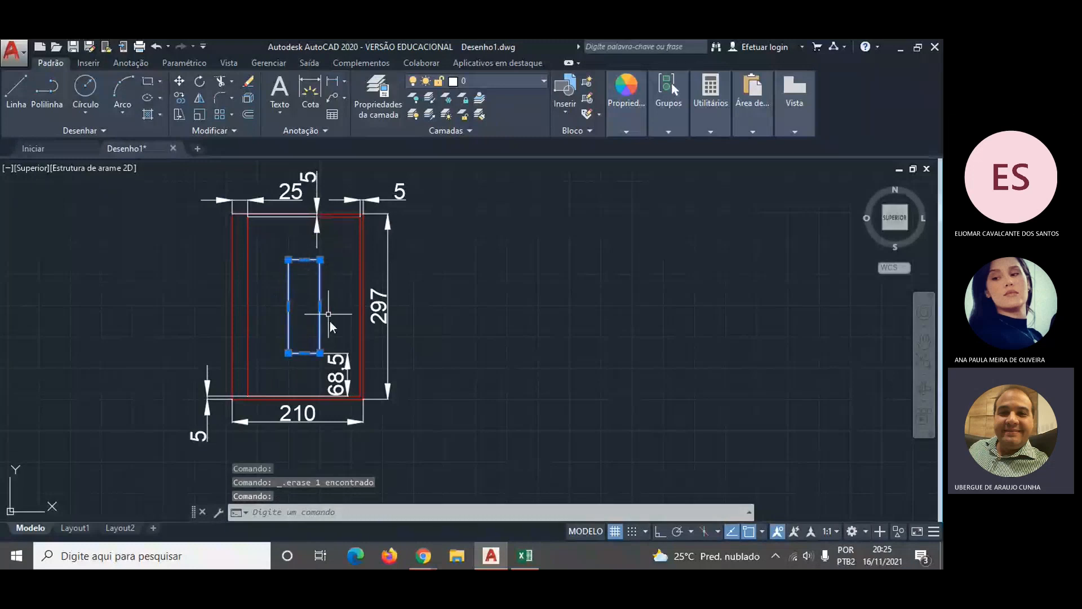
left_click(338, 365)
key("Delete")
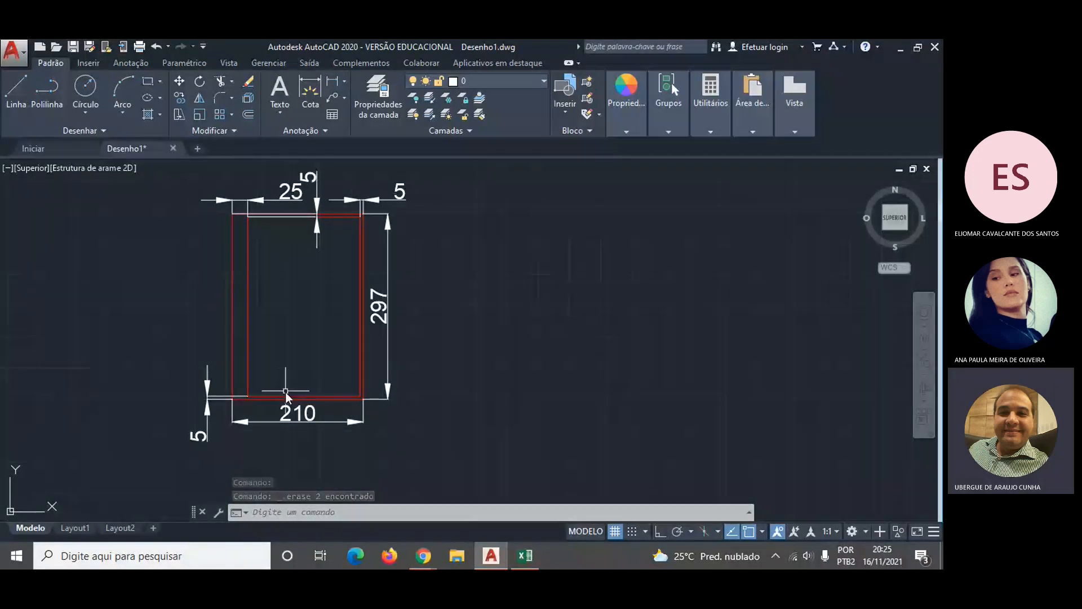
key("Escape")
left_click(388, 329)
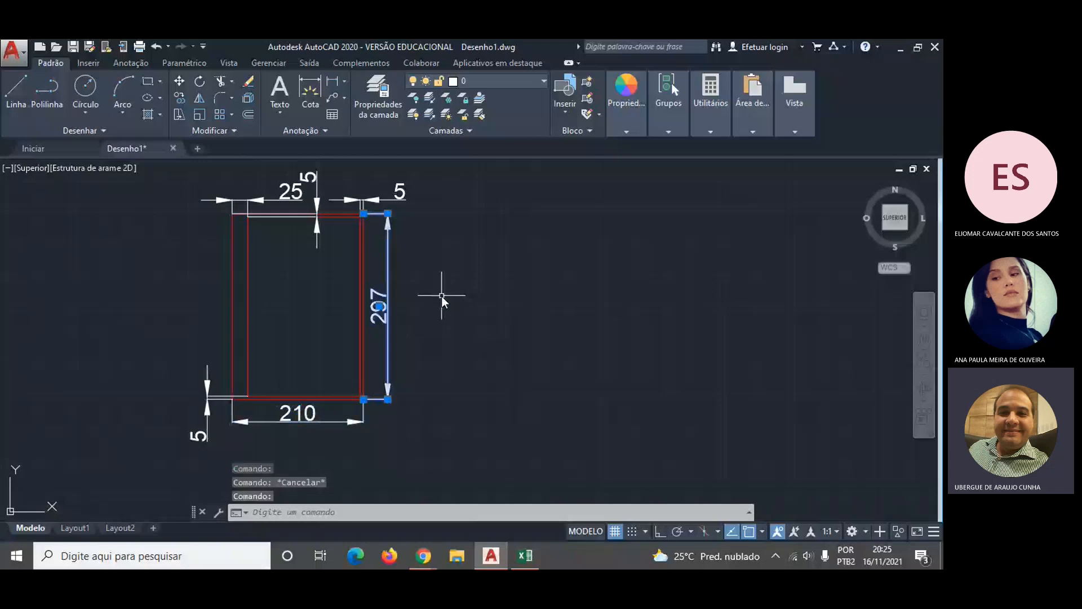
key("Escape")
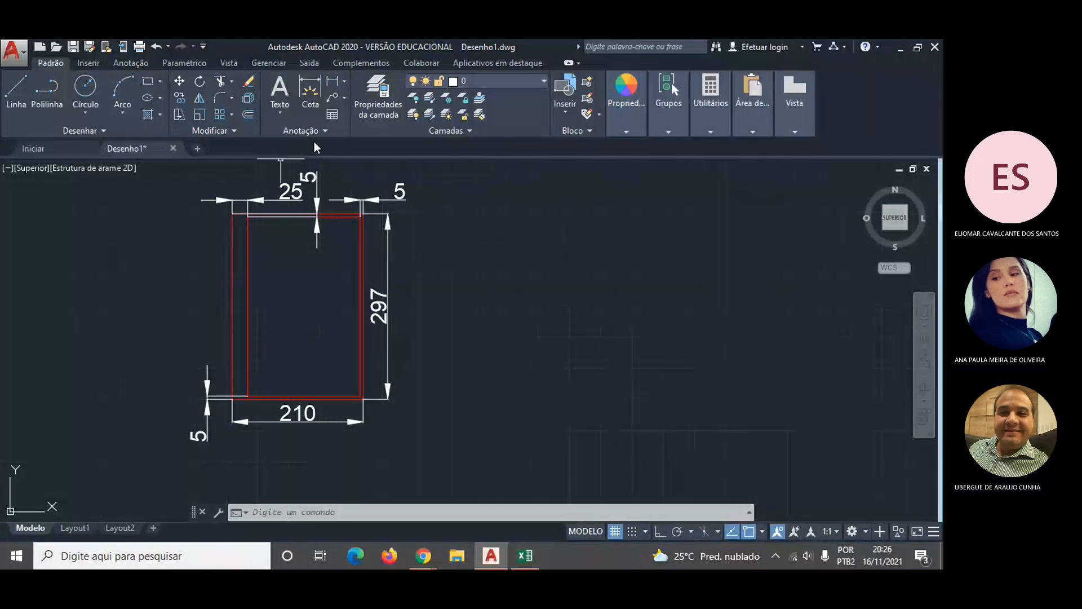
- Measure the area inside the A4 sheet's margin frame with the AREA command, picking its four corners
type("ARAE")
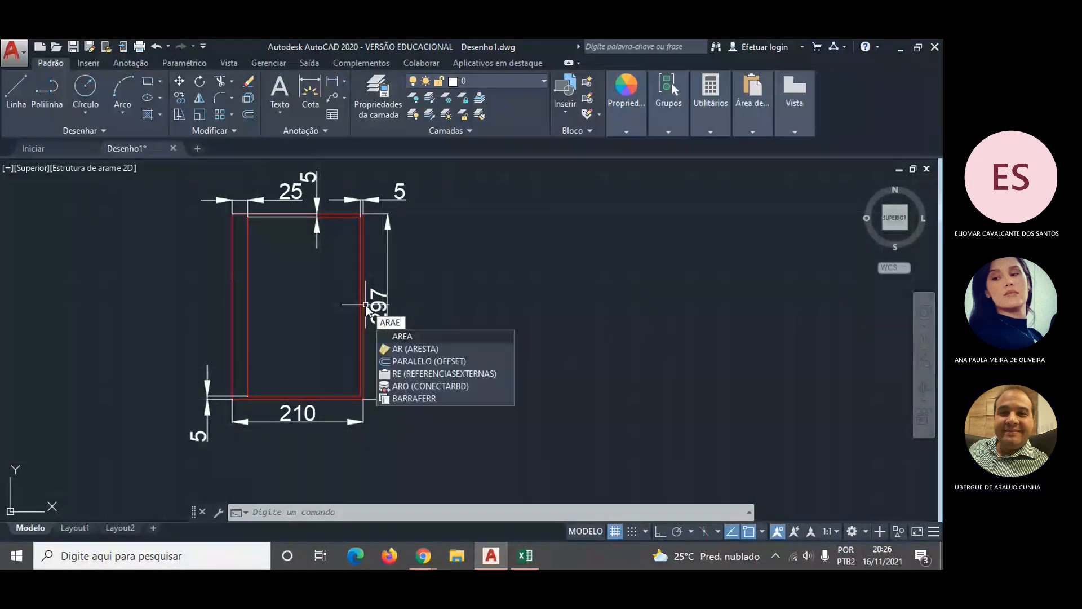
type("A")
key("Return")
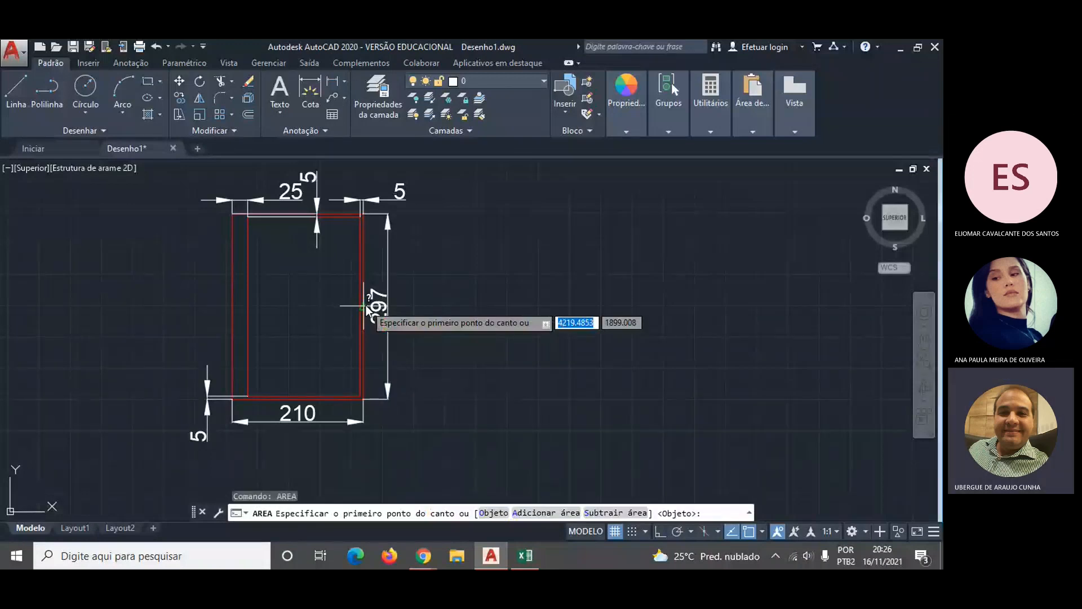
left_click(247, 216)
left_click(360, 216)
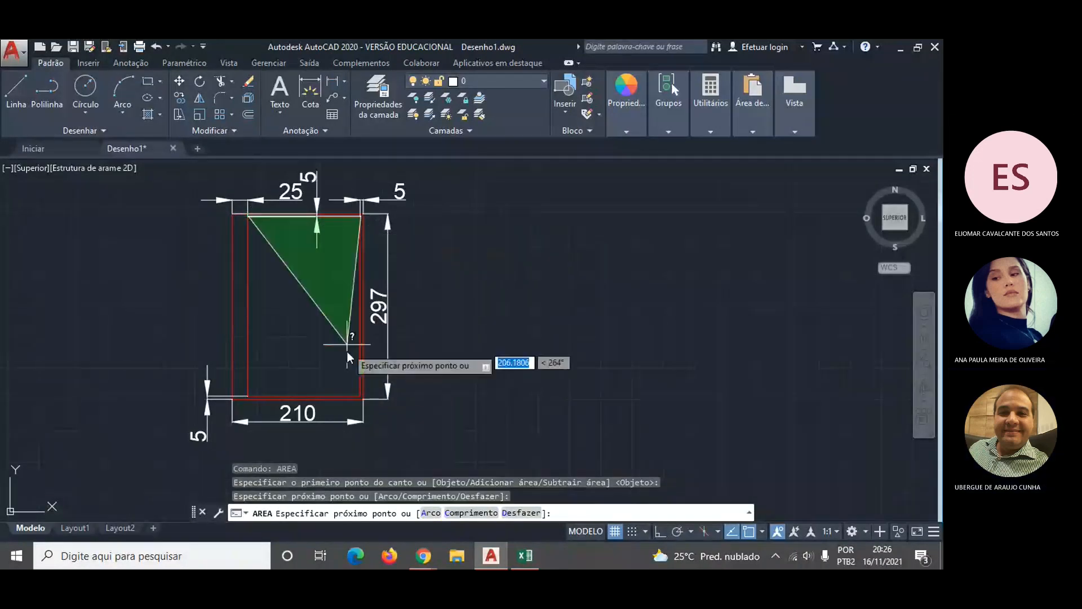
left_click(360, 396)
left_click(247, 395)
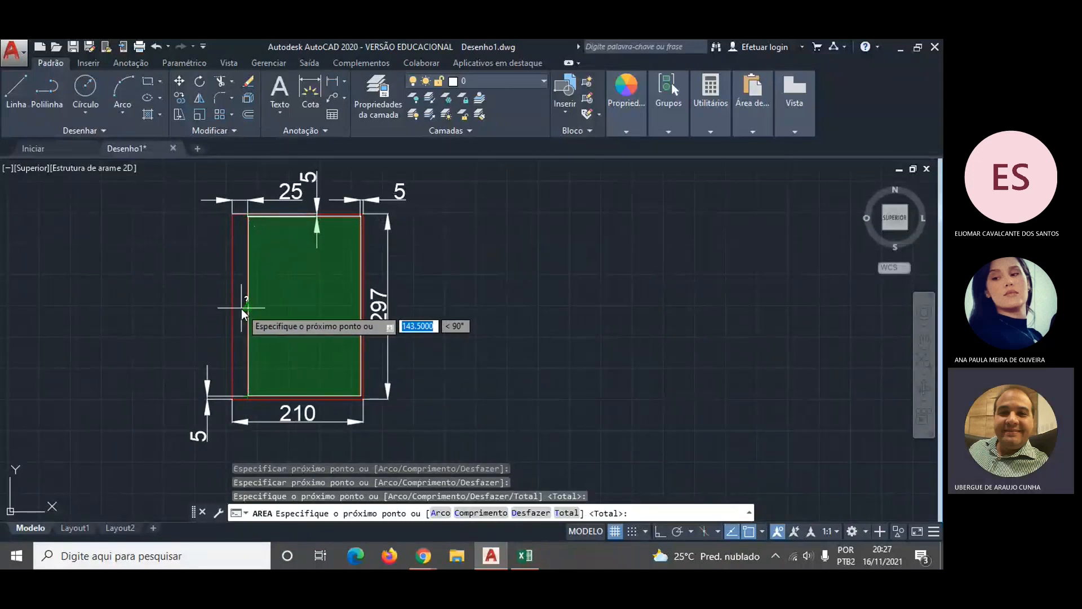
key("Return")
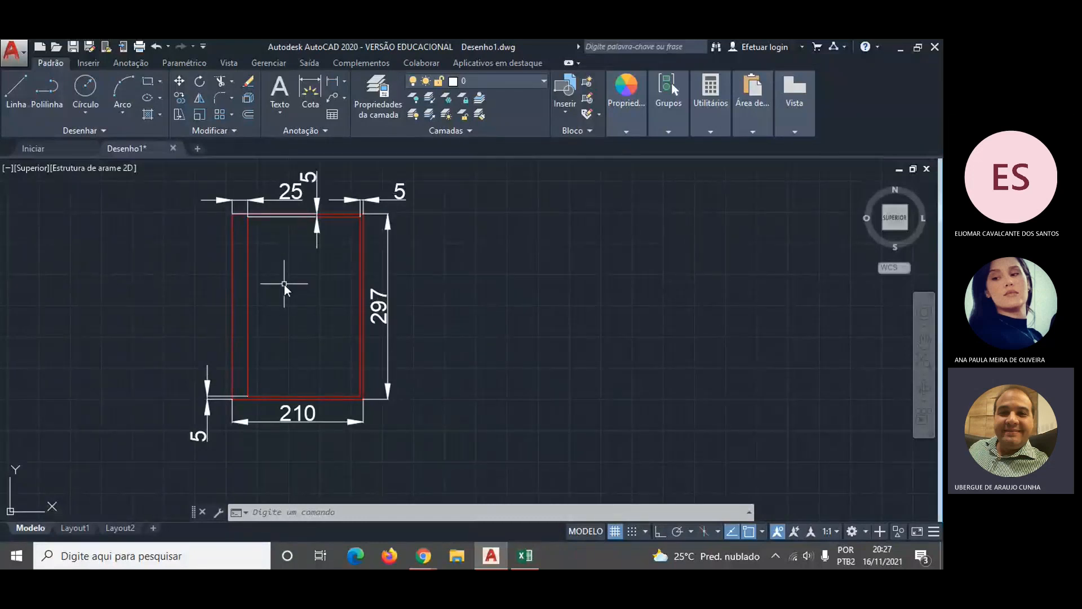
- Try to draw a rectangle beside the A4 sheet, entering 10000 as its first dimension
type("REC")
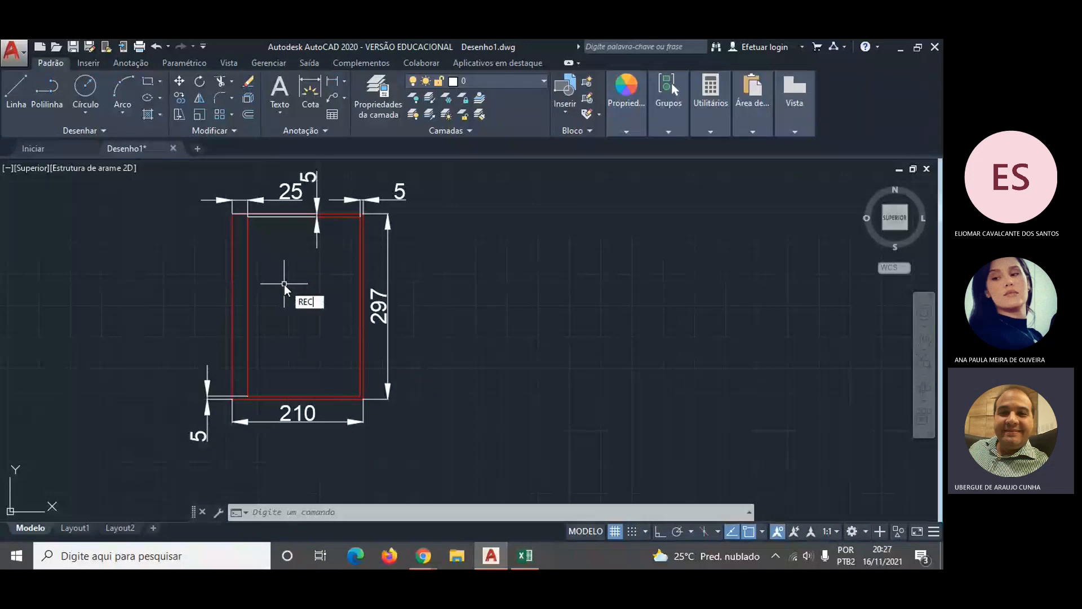
key("Down")
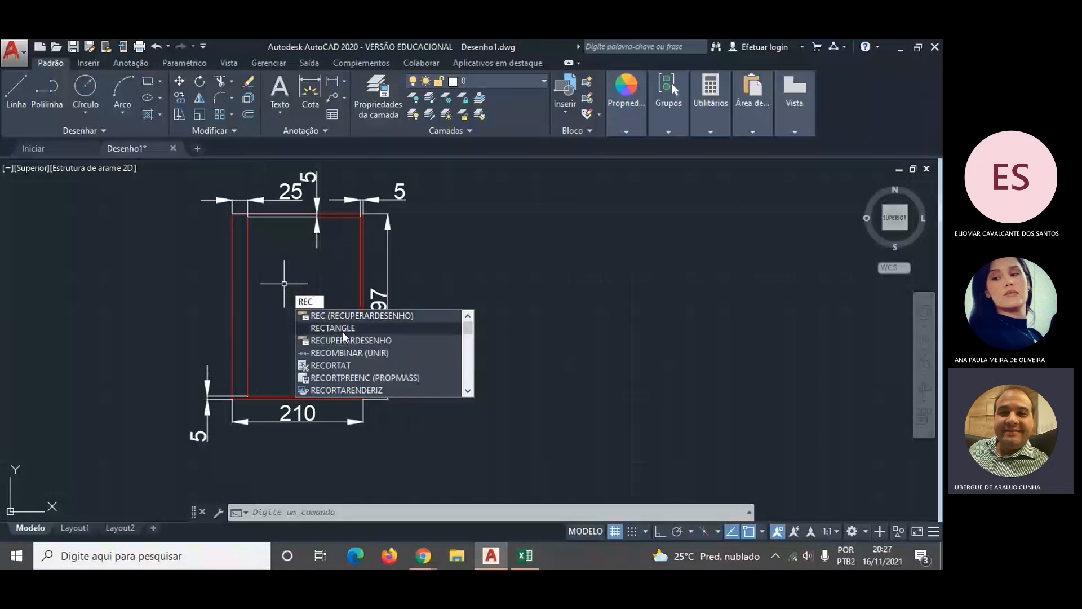
key("Return")
left_click(476, 403)
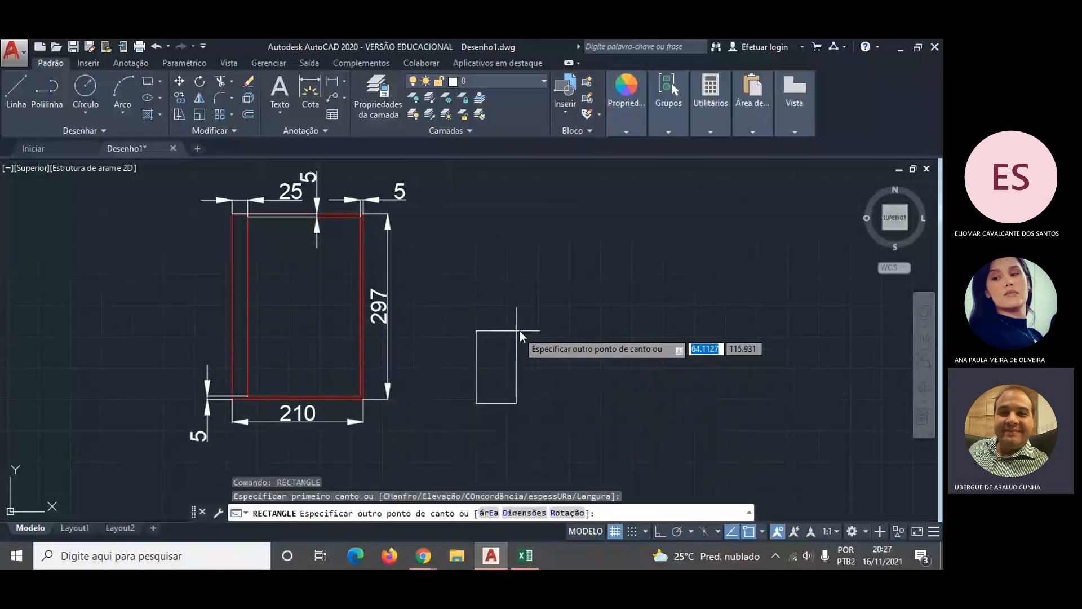
type("10000")
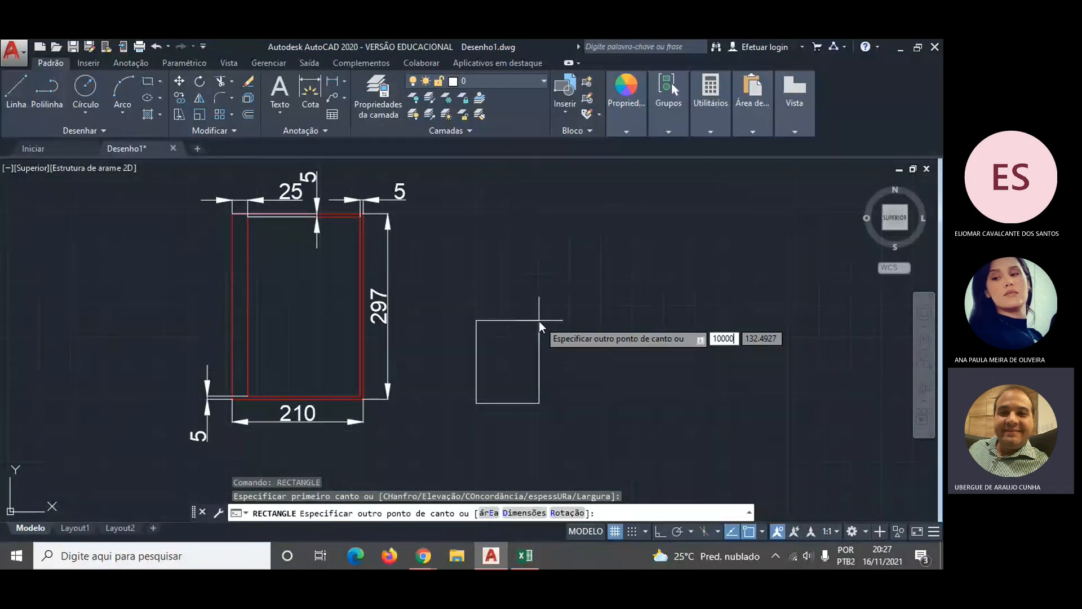
- Switch to the Excel scale sheet and set the drawing's dimensions to 10 m by 30 m in I7 and J7
key("alt+Tab")
key("alt+Tab")
key("alt+Tab")
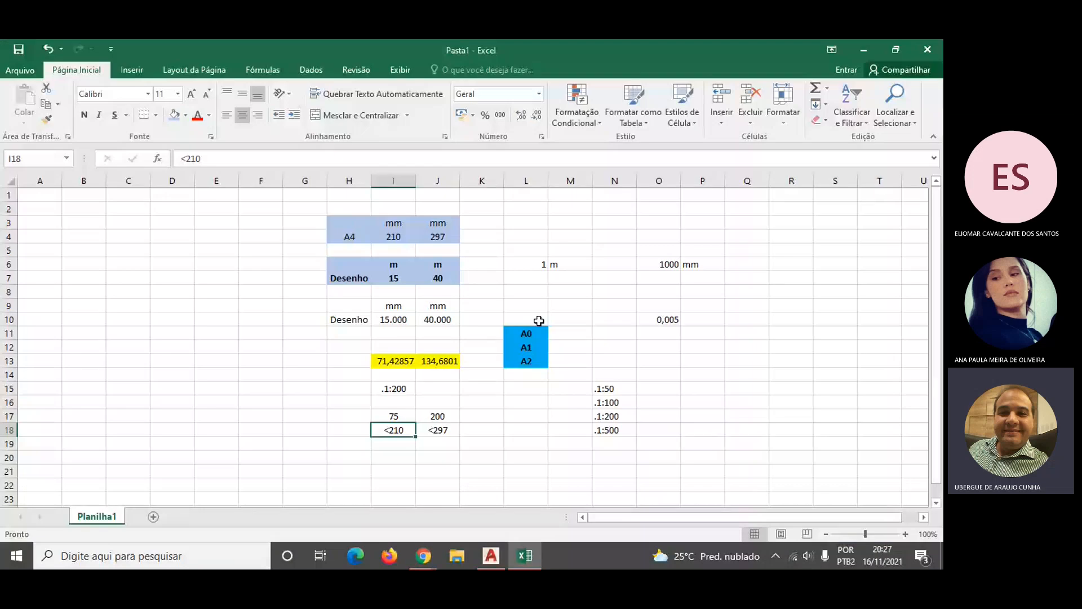
left_click(397, 275)
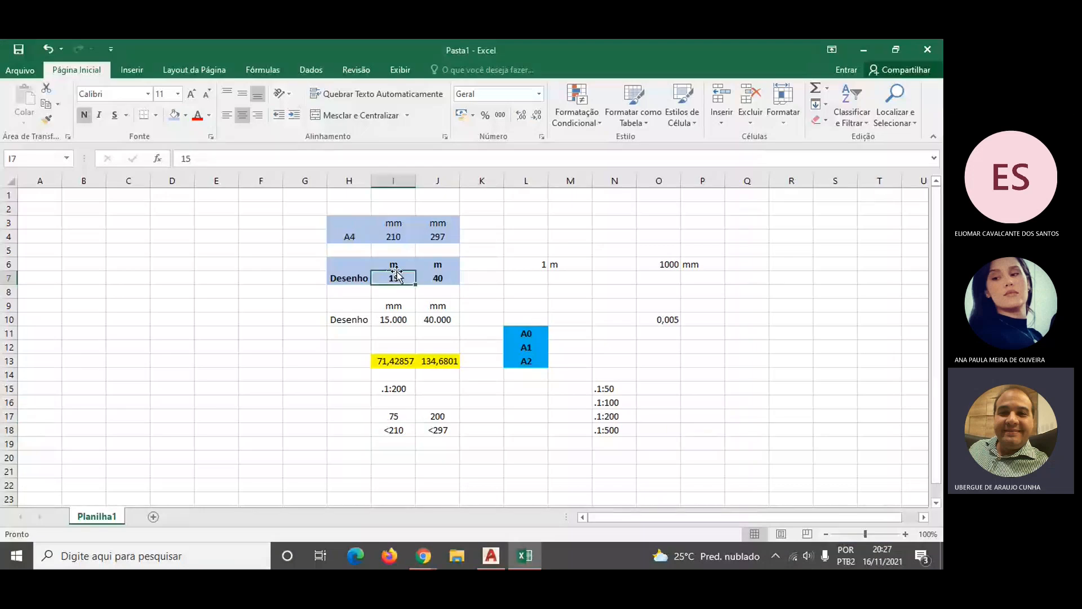
type("10")
key("Tab")
type("30")
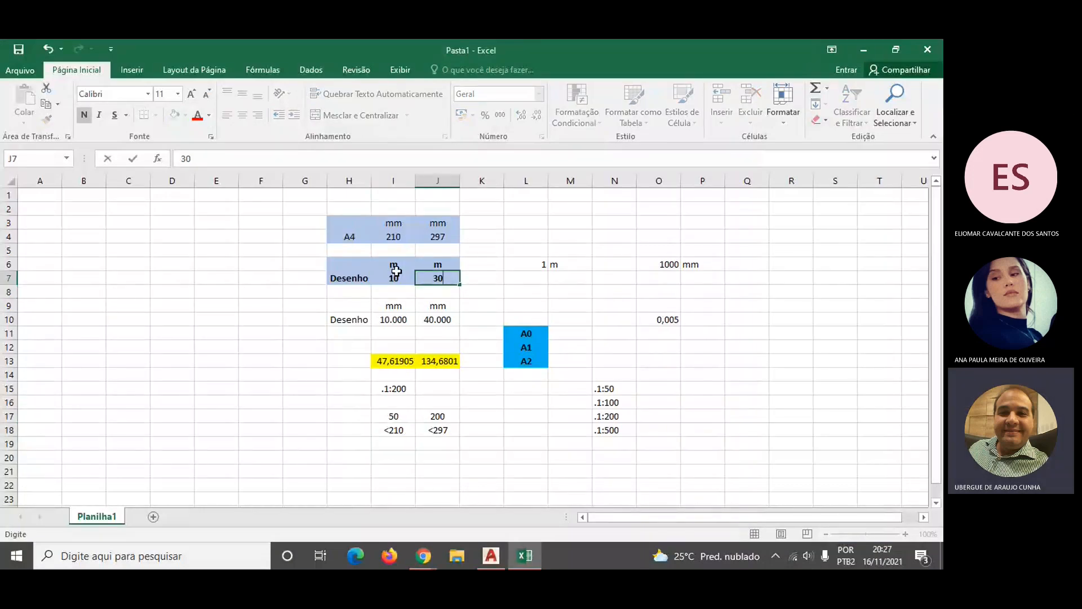
key("Return")
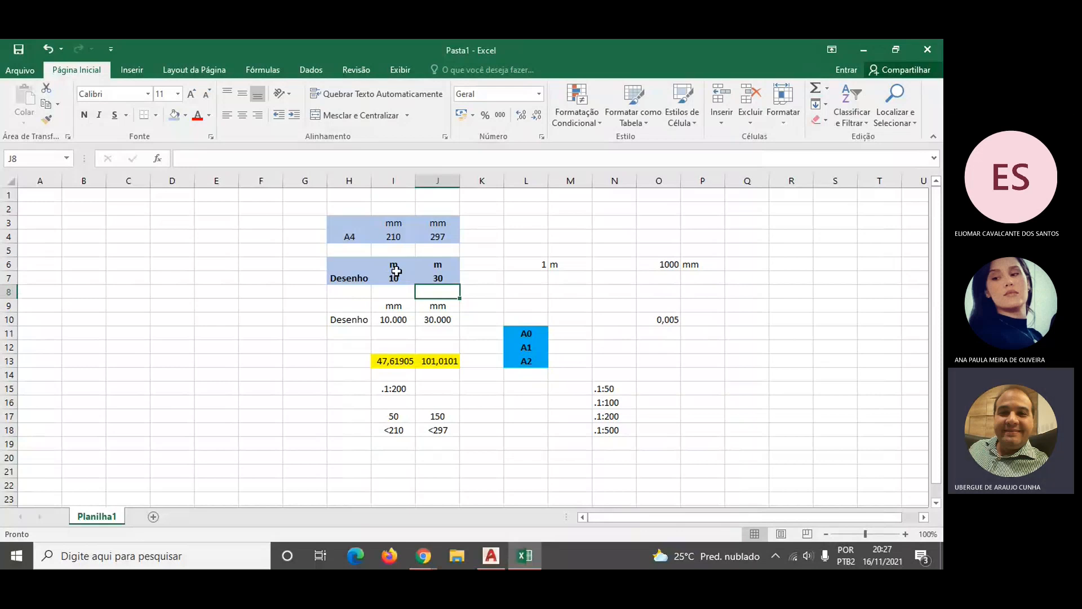
- Switch back to AutoCAD and erase the rectangle beside the A4 sheet
key("alt+Tab")
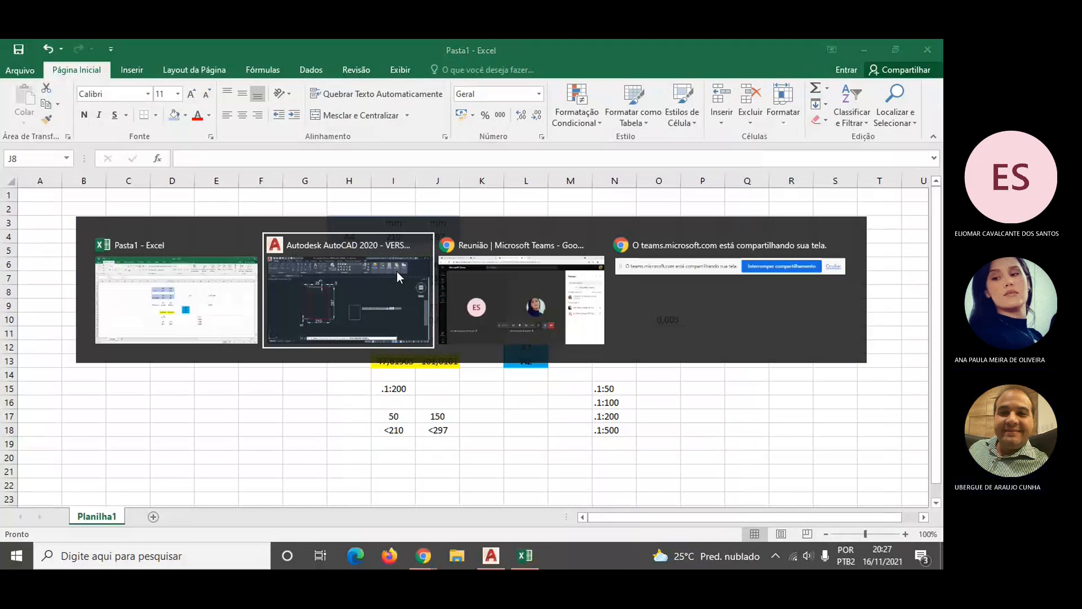
left_click(397, 271)
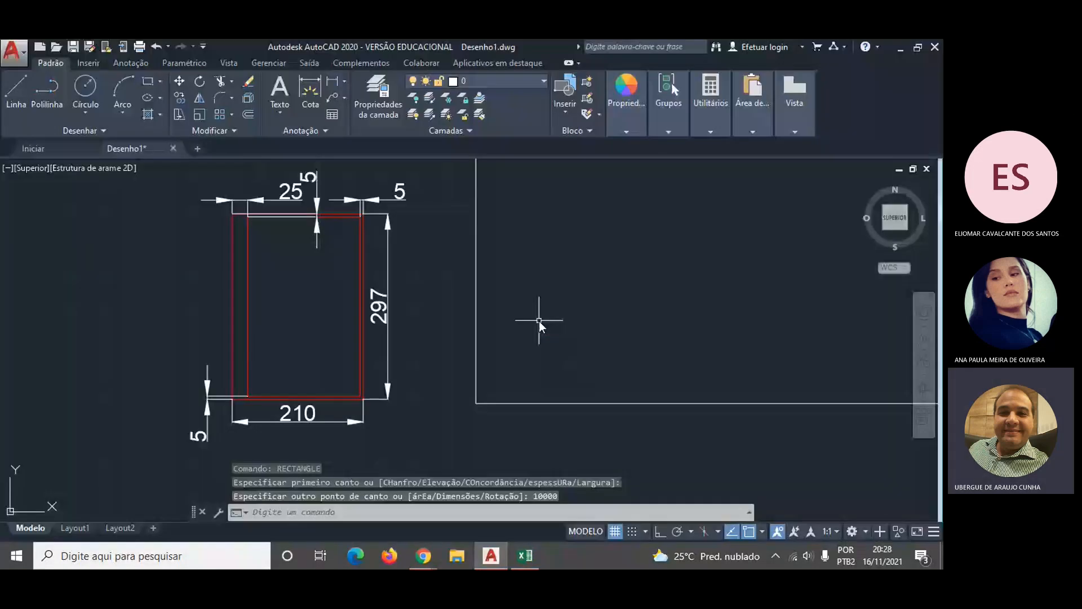
key("Escape")
left_click(546, 404)
key("Delete")
- Draw a rectangle 10000 wide by 30000 high beside the A4 sheet
type("rec")
key("Return")
left_click(474, 417)
type("10000")
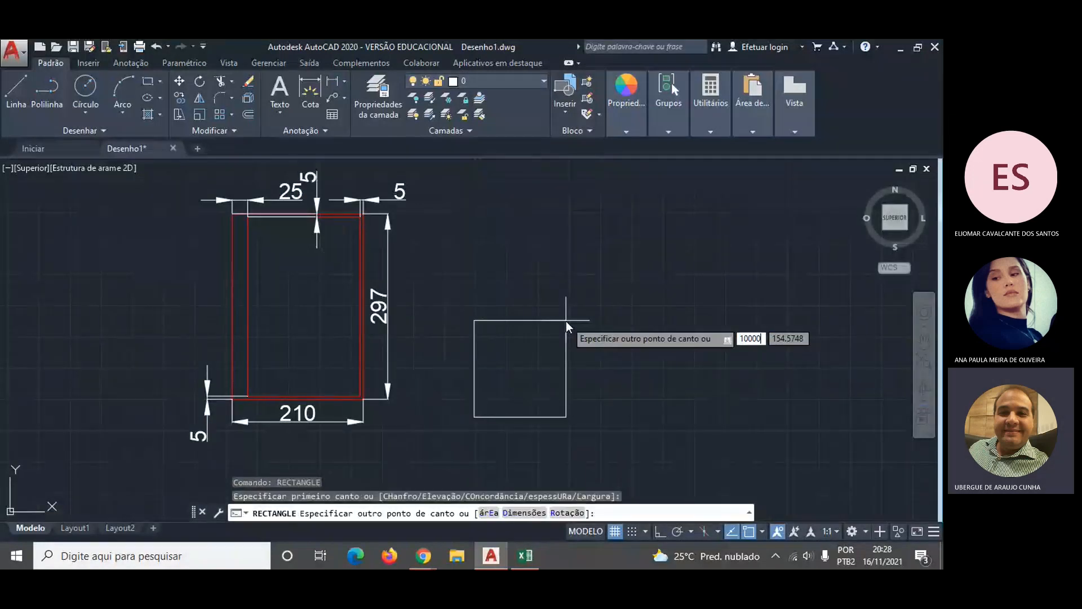
key("Tab")
type("30000")
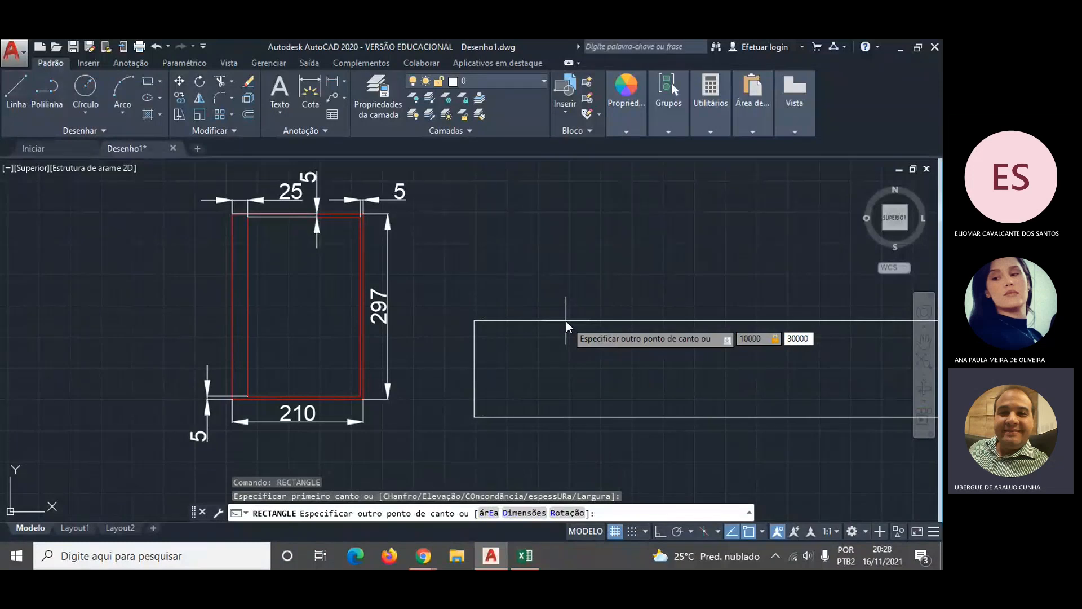
key("Return")
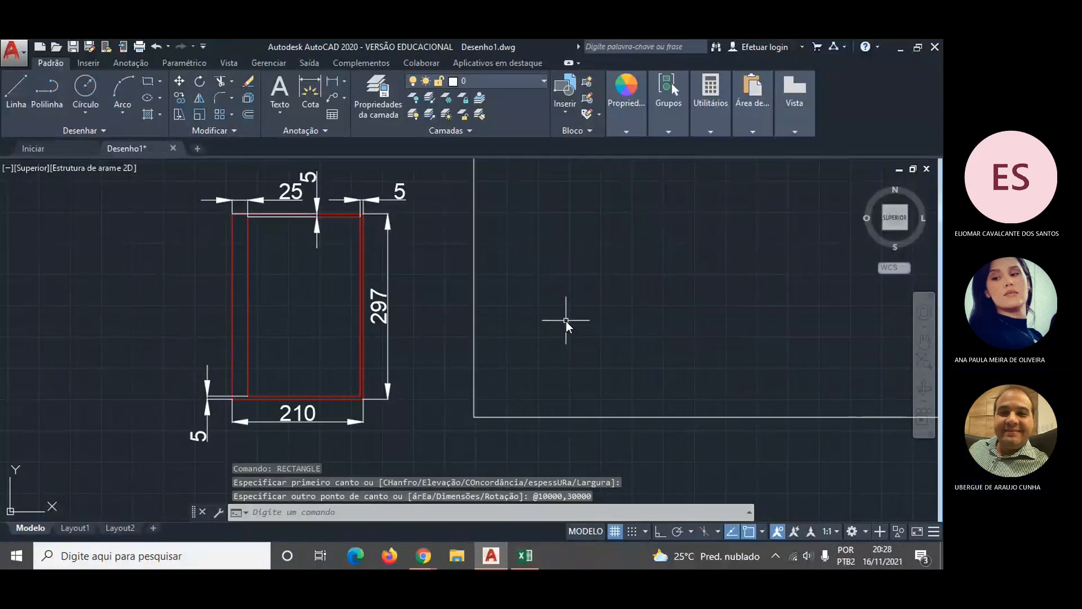
- Compare the size of the new rectangle with the dimensioned A4 sheet
scroll(624, 367, "down", 20)
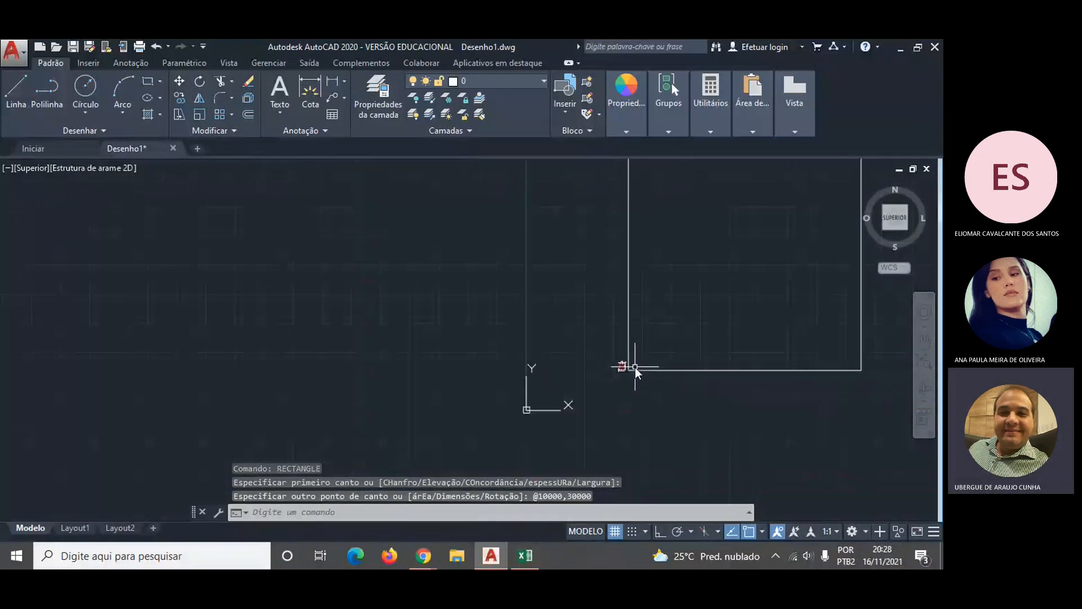
scroll(739, 323, "up", 2)
scroll(738, 321, "down", 2)
scroll(738, 322, "up", 4)
scroll(620, 355, "up", 4)
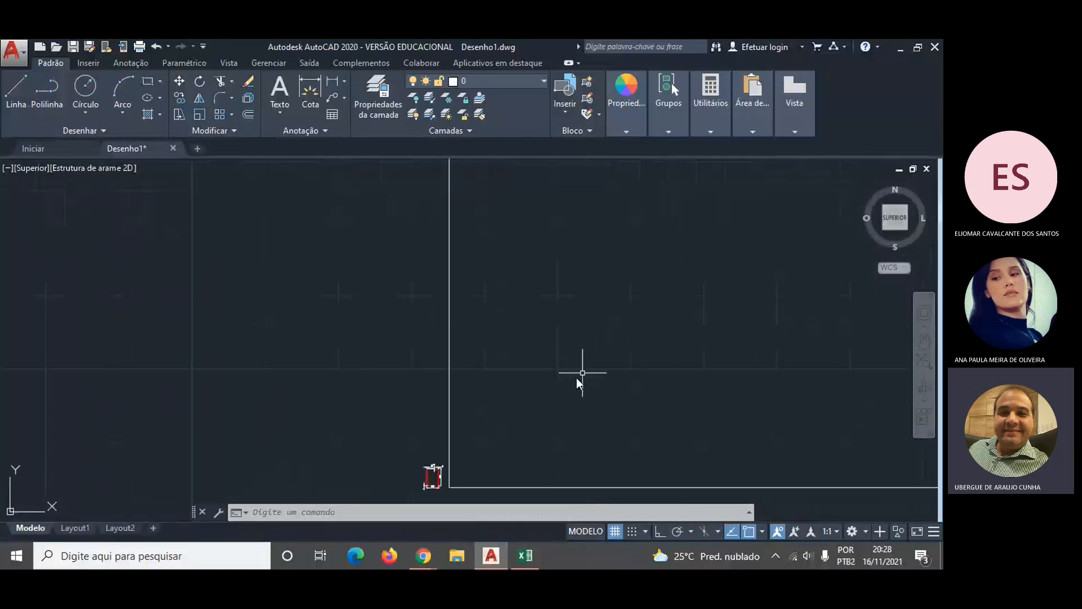
scroll(431, 482, "up", 5)
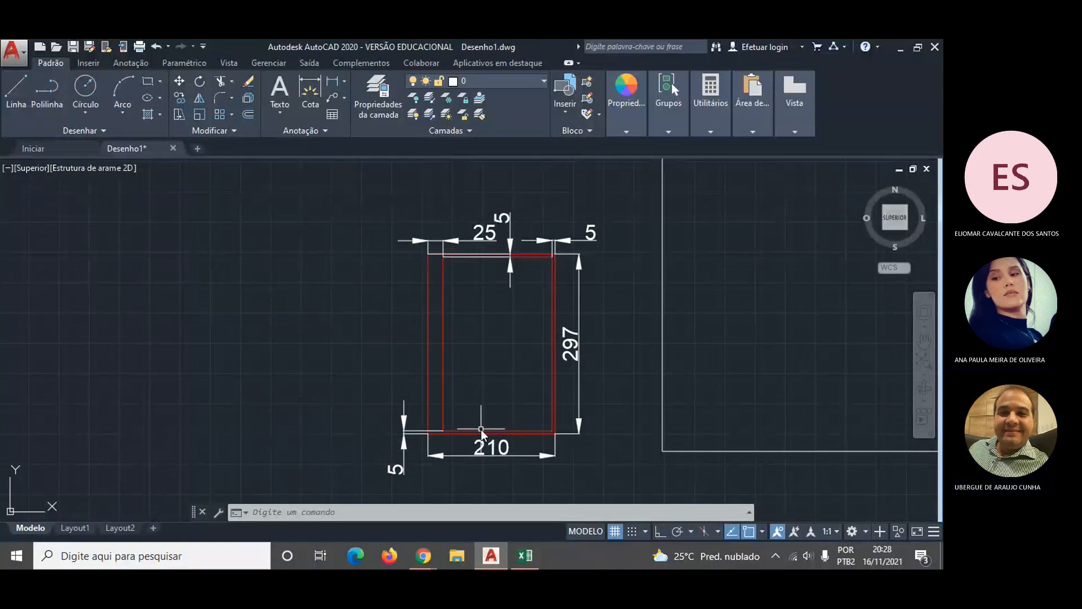
- Switch to Excel and examine the formulas in I13 and J13 that divide the drawing's dimensions by the A4 dimensions
key("alt+Tab")
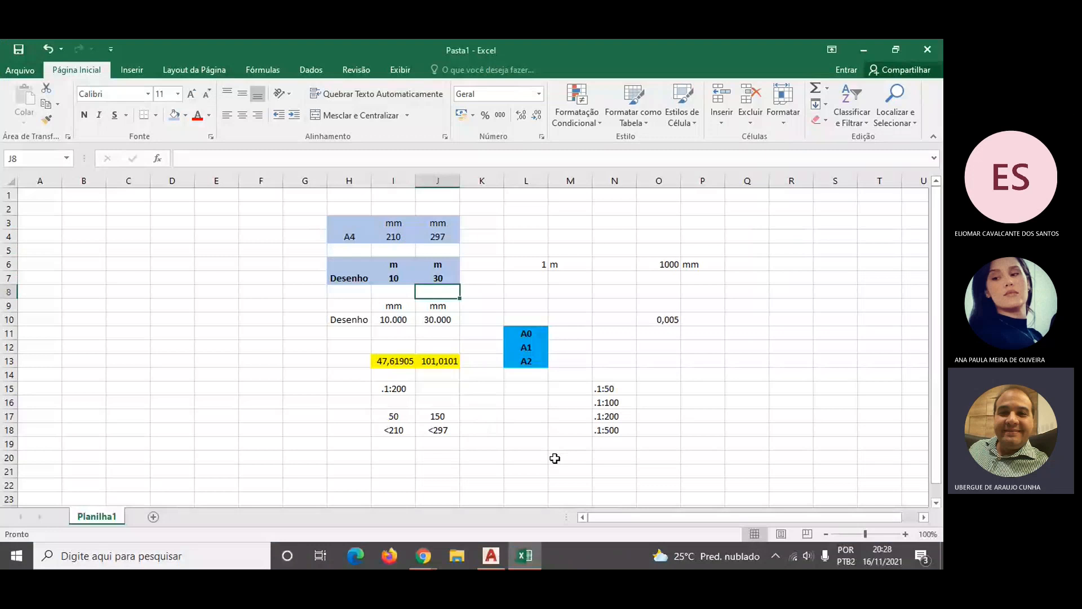
double_click(403, 360)
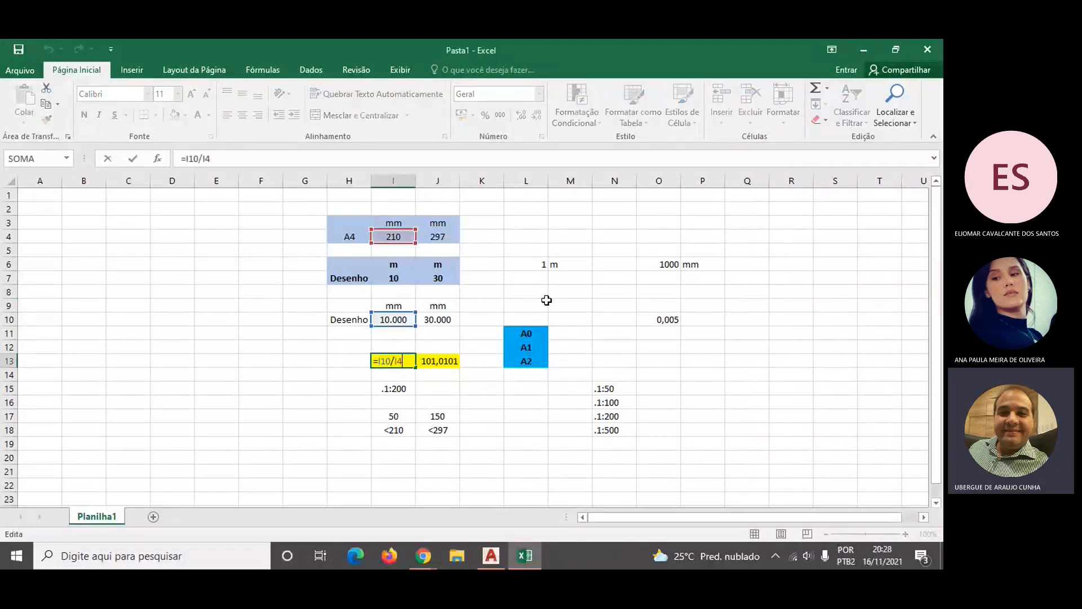
key("Escape")
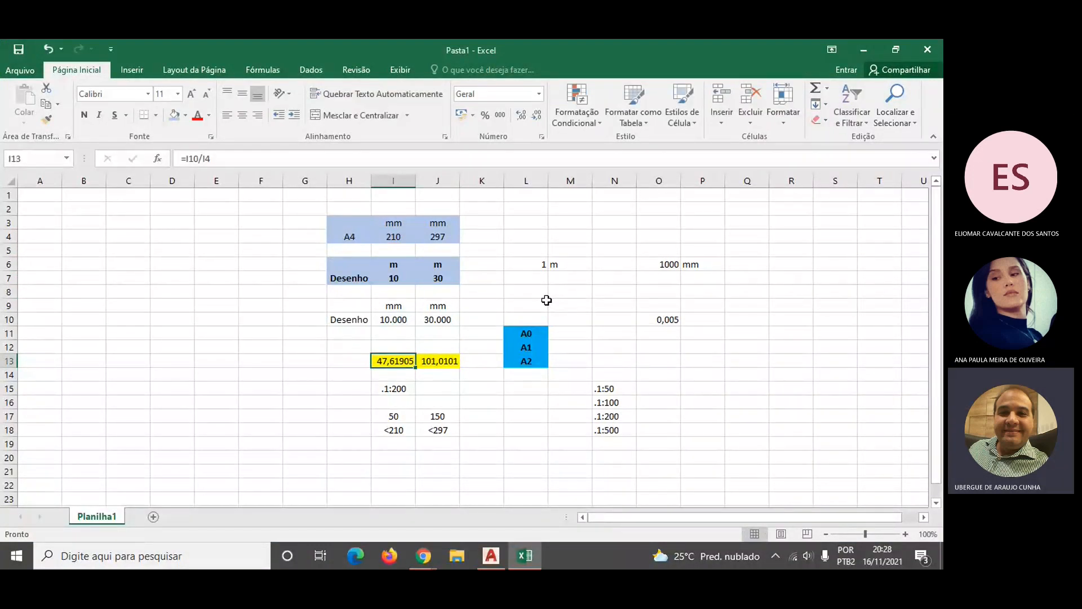
key("Right")
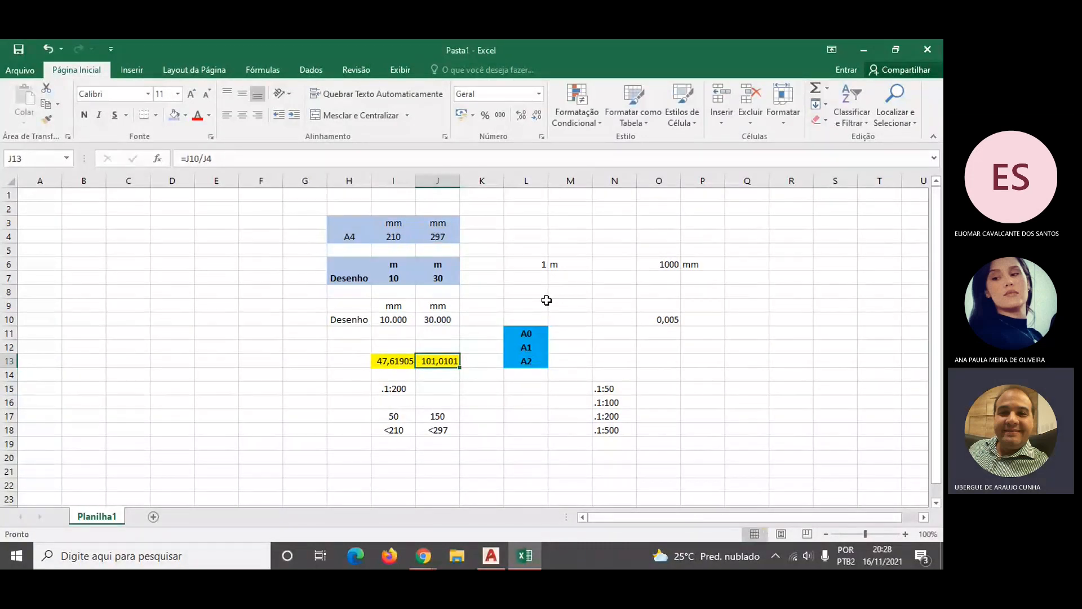
key("Left")
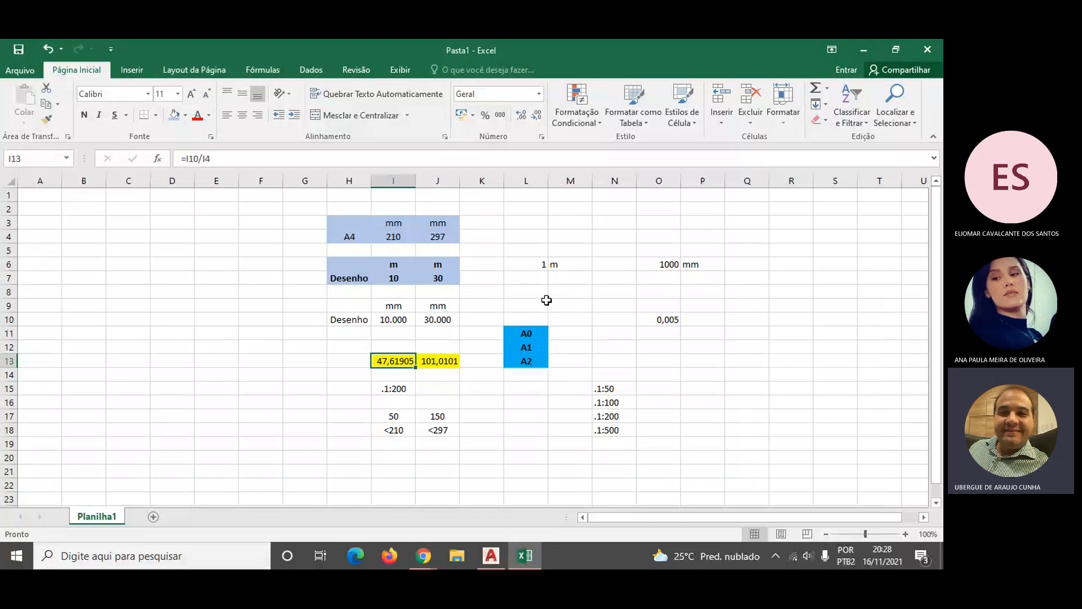
key("Right")
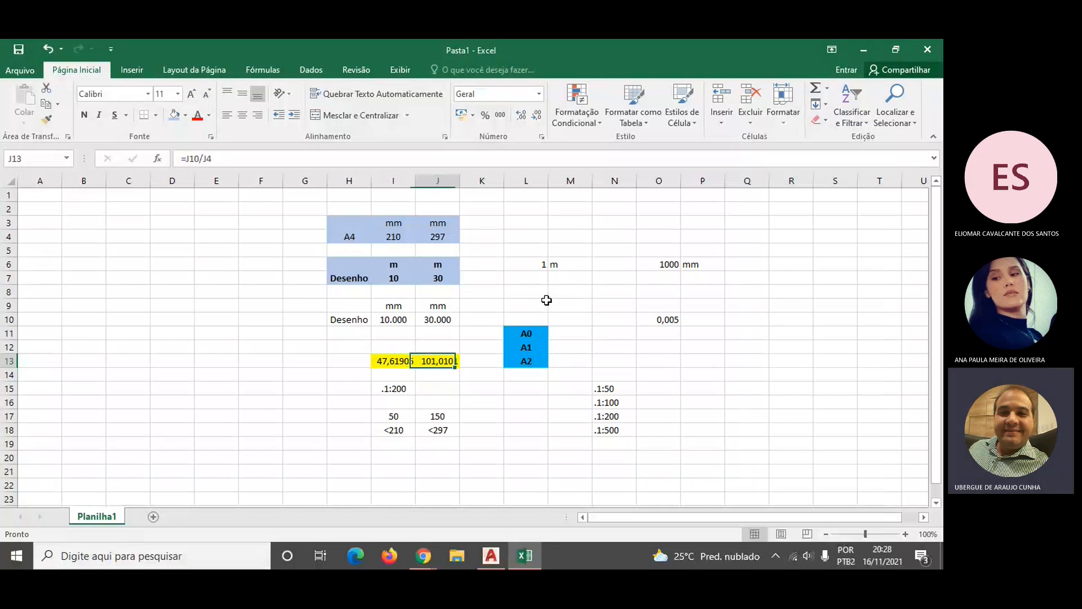
- Review the list of standard scales in N15 to N18, considering each as a fit for the drawing
key("Right")
key("Right")
key("Right")
key("Right")
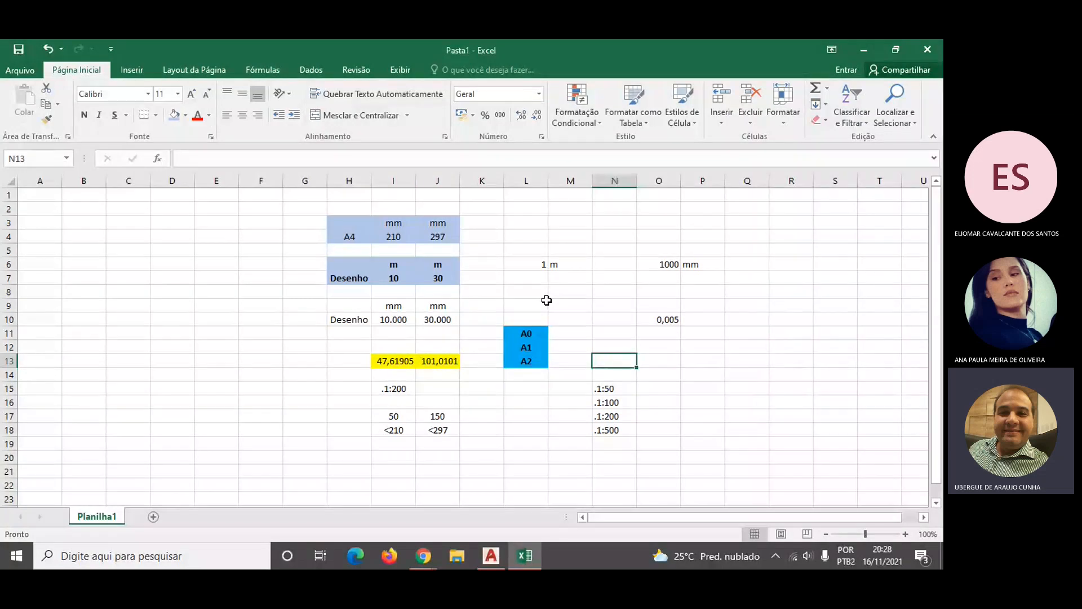
key("Down")
key("Down")
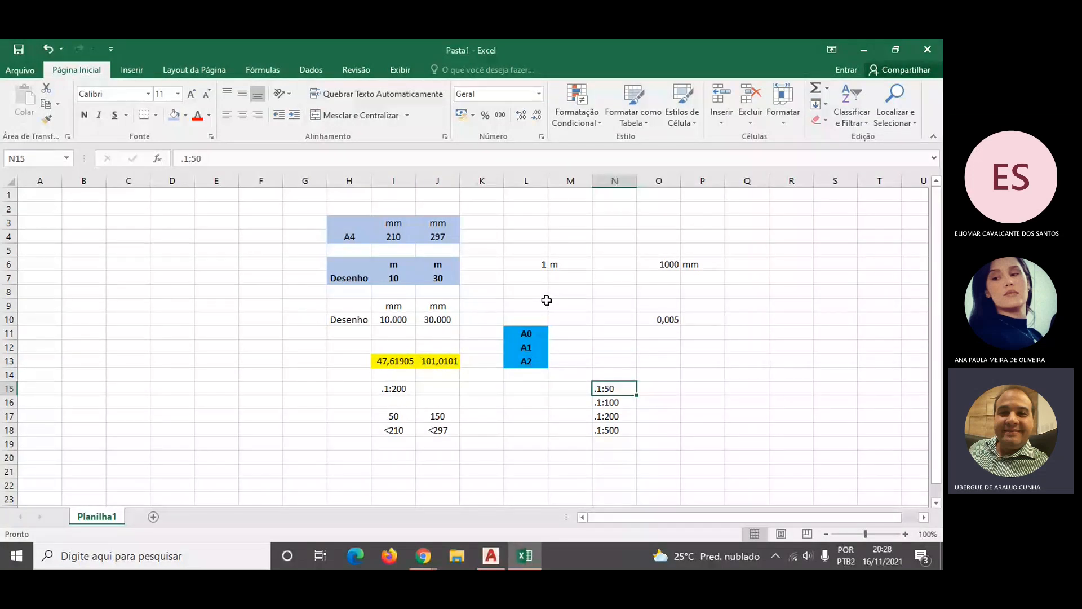
key("Down")
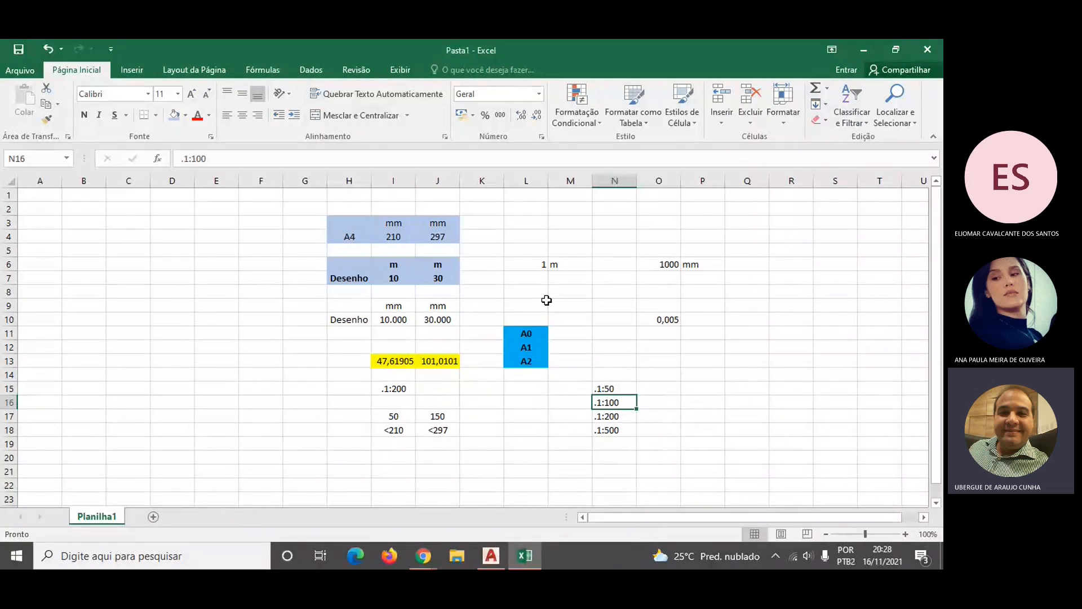
key("Down")
key("Down")
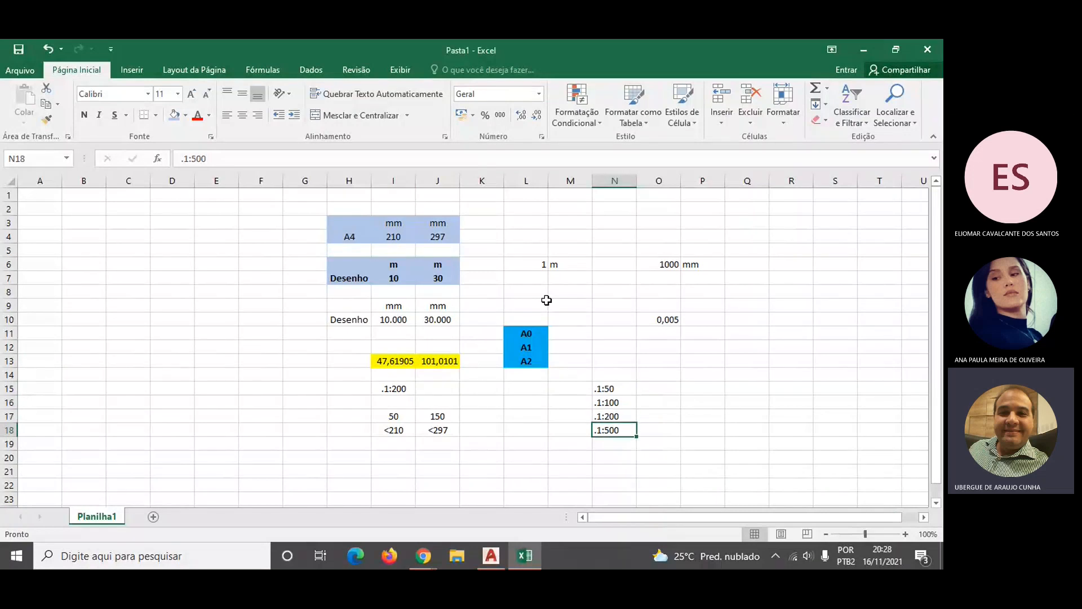
key("Up")
key("Up")
key("Up")
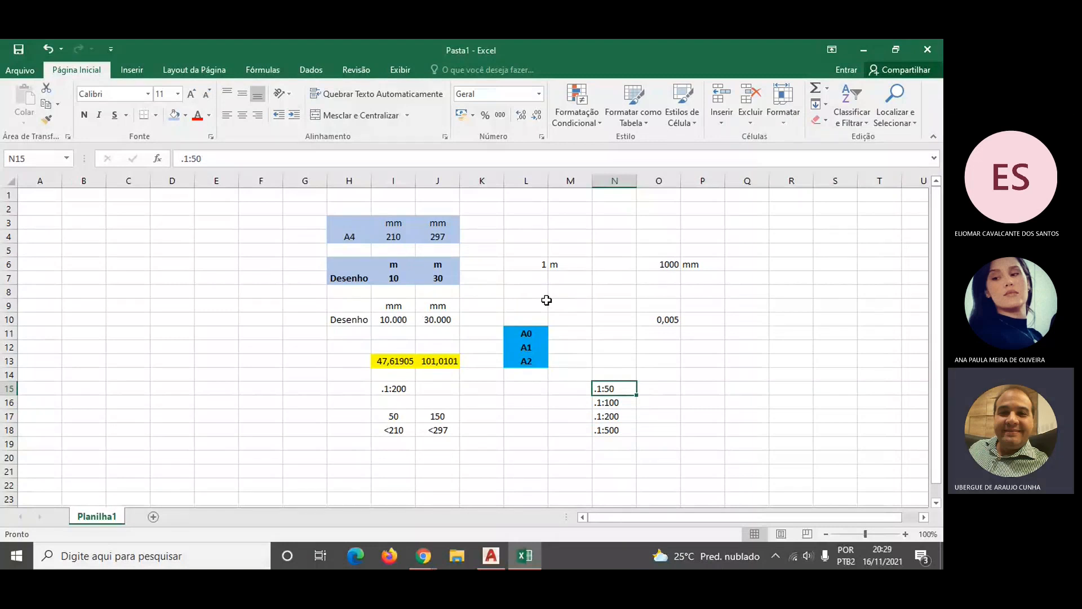
key("Down")
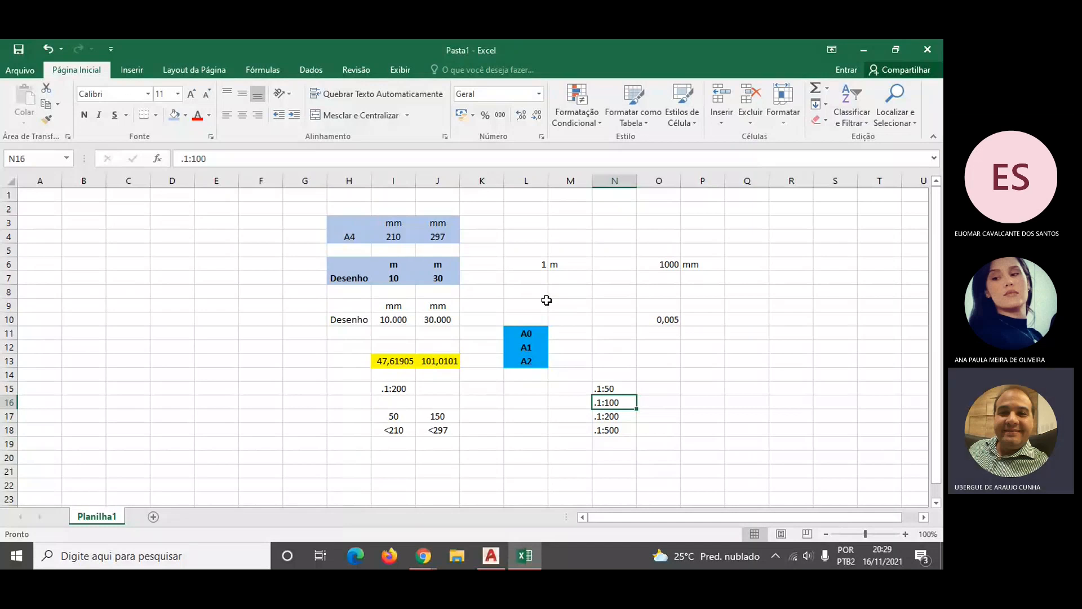
key("Down")
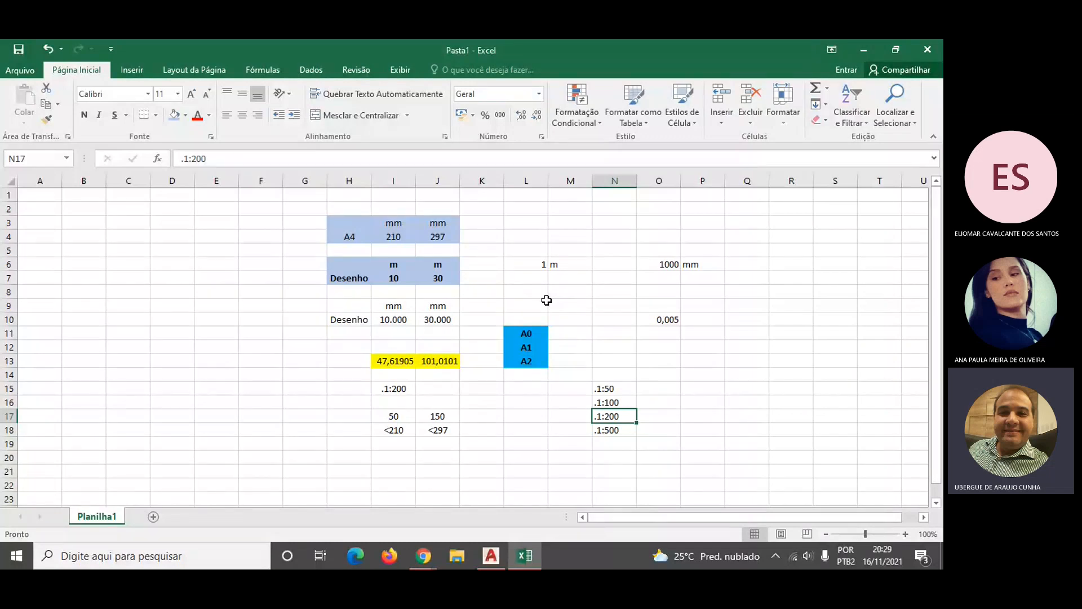
- Inspect the formulas for the scaled drawing width and height in I17 and J17 without changing them
key("Left")
key("Left")
key("Left")
key("Left")
key("Left")
key("Up")
key("Up")
key("Down")
key("Down")
key("F2")
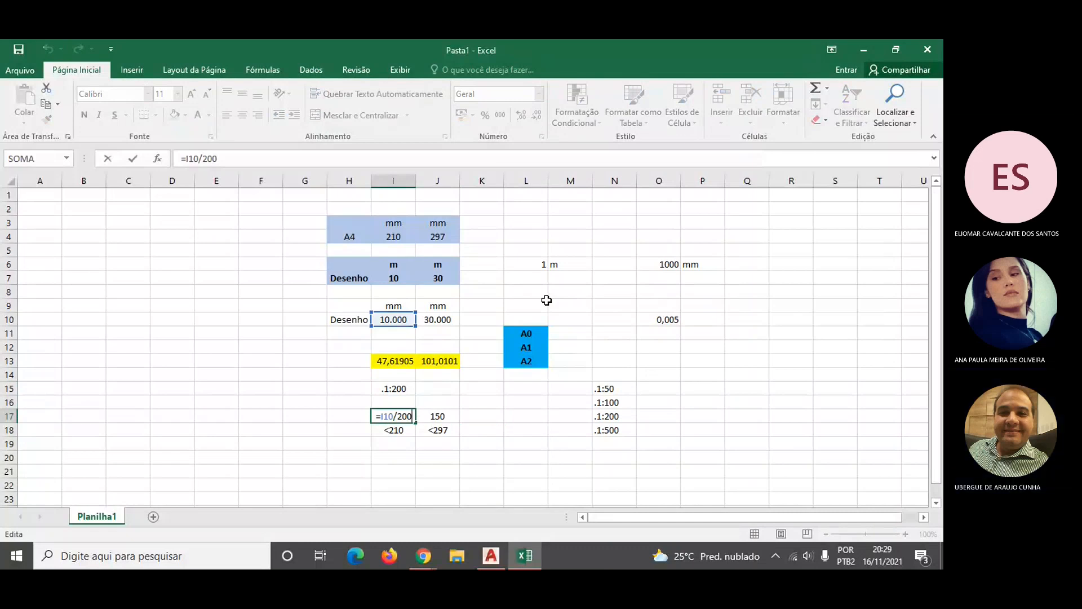
key("Escape")
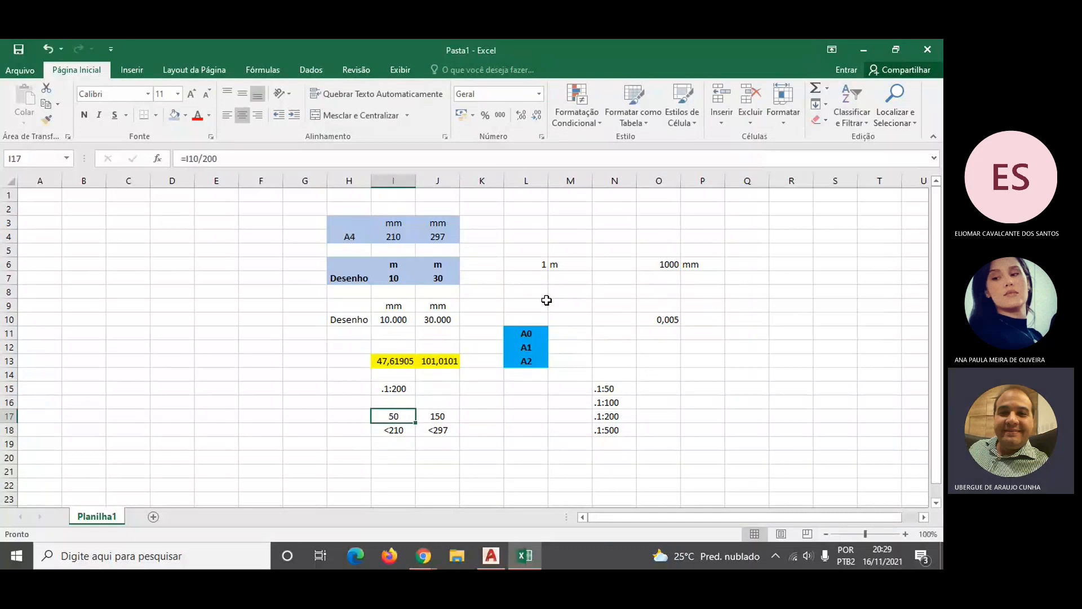
key("Right")
key("F2")
key("Escape")
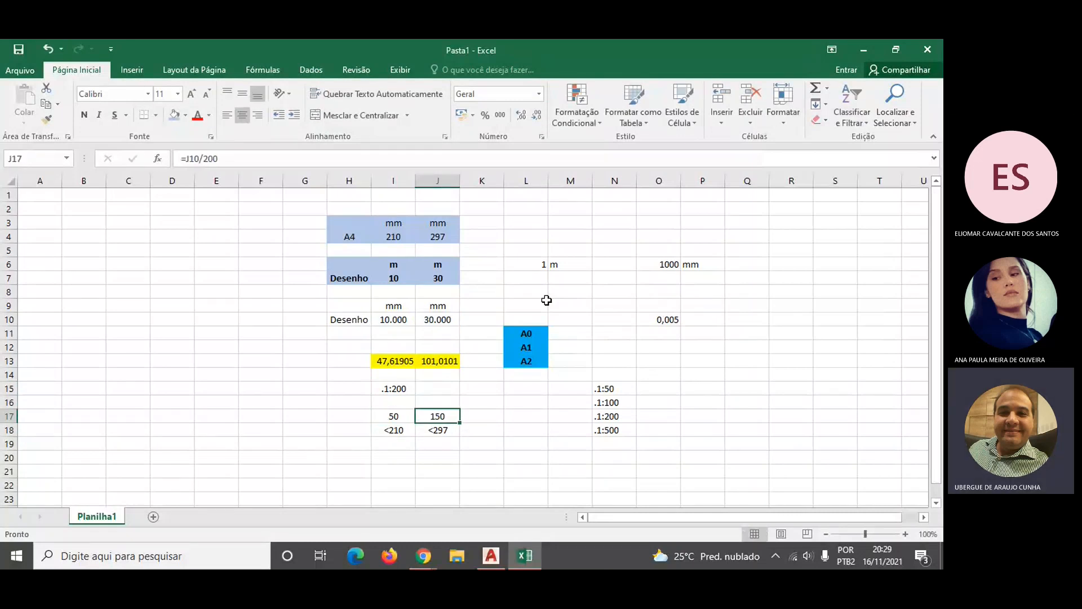
- Check the scaled dimensions against the A4 limits in I18 and J18
key("Down")
key("Left")
key("Up")
key("Down")
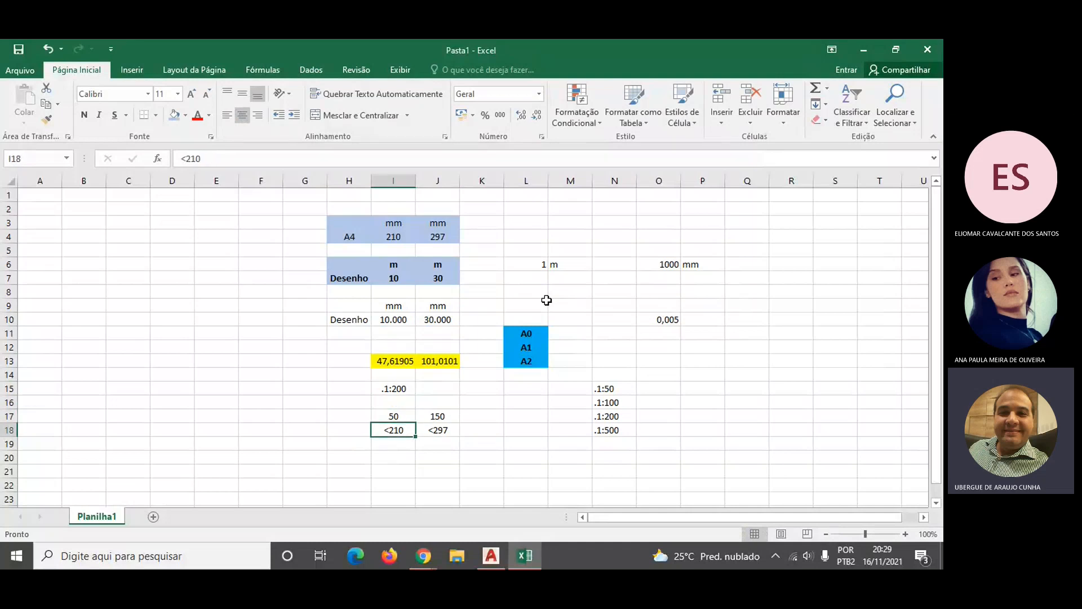
key("Right")
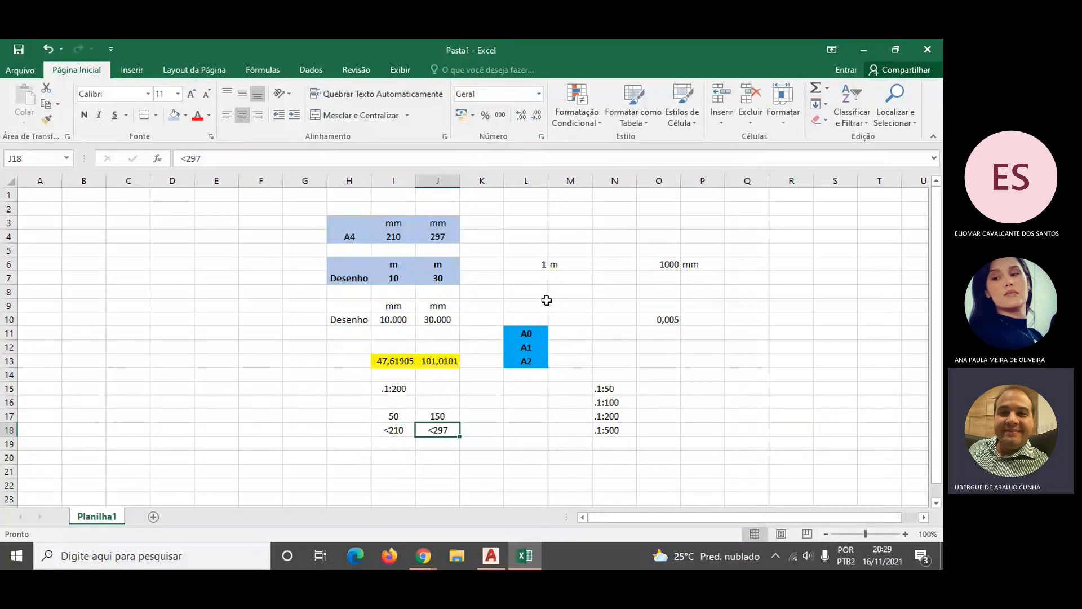
- Inspect the formula behind the scale factor in O10 without changing it
key("Right")
key("Right")
key("Right")
key("Up")
key("Right")
key("Up")
key("Up")
key("Up")
key("Up")
key("Right")
key("Right")
key("Up")
key("Up")
key("Up")
key("Left")
key("F2")
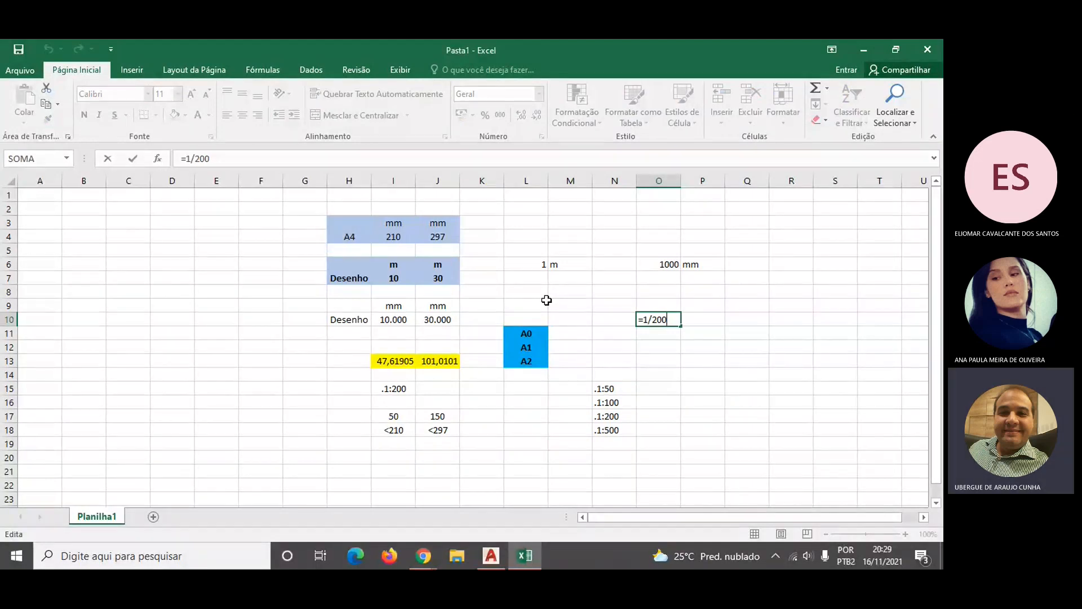
key("Return")
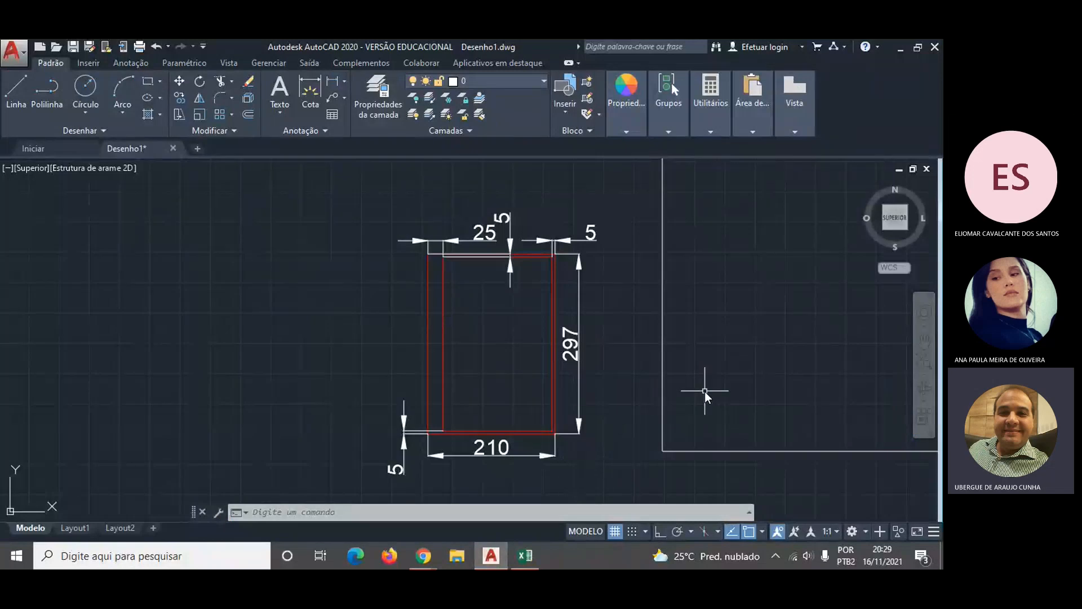
- Switch to AutoCAD and scale the large rectangle by a factor of .005 from its upper-left corner
scroll(705, 391, "down", 10)
scroll(819, 388, "down", 5)
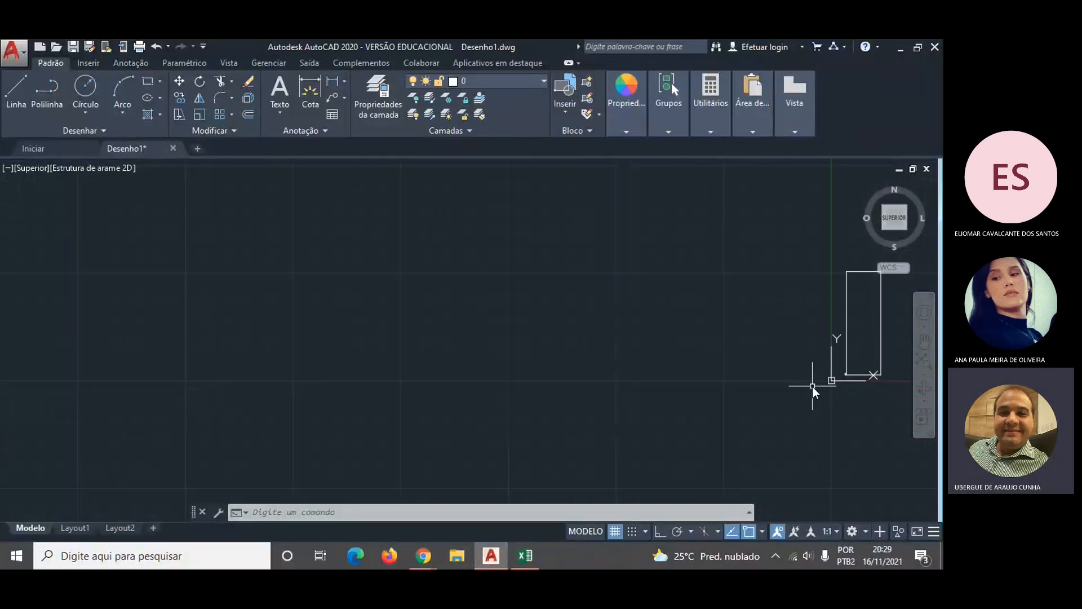
type("ESCALA")
key("Return")
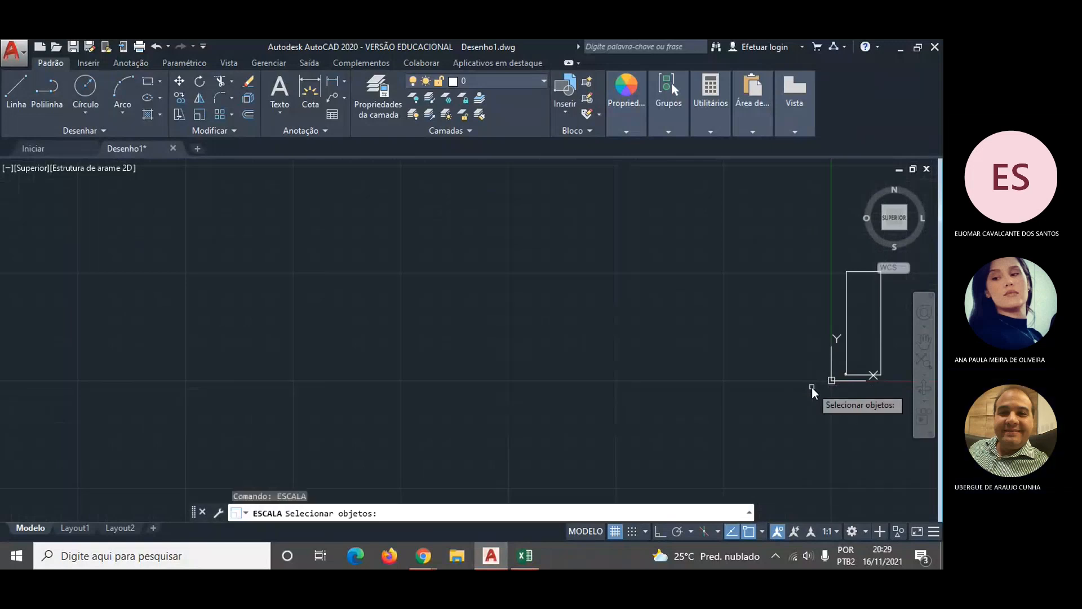
left_click(844, 360)
key("Return")
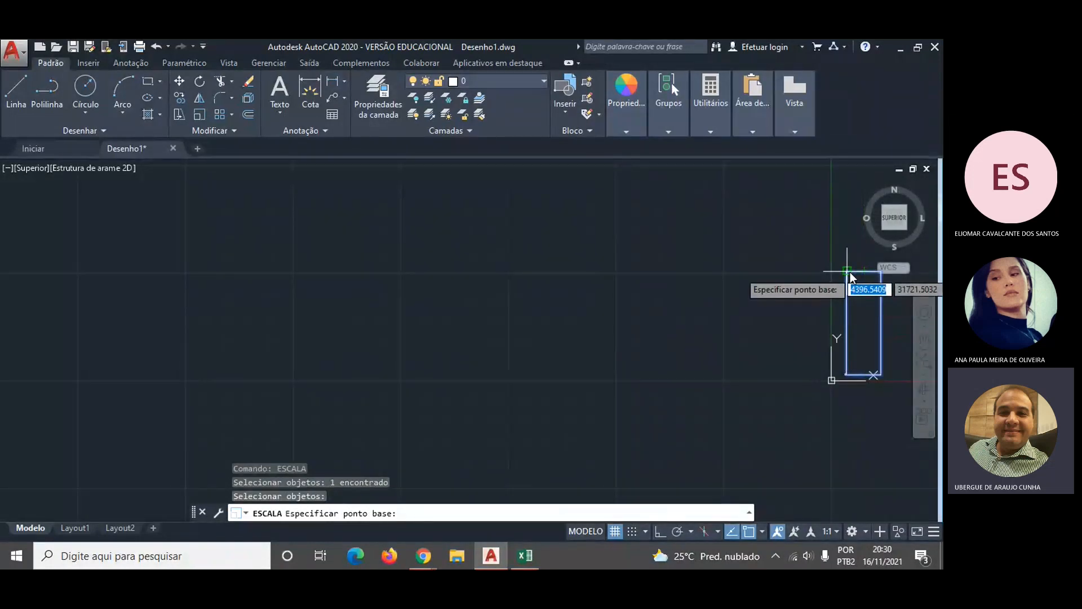
left_click(850, 272)
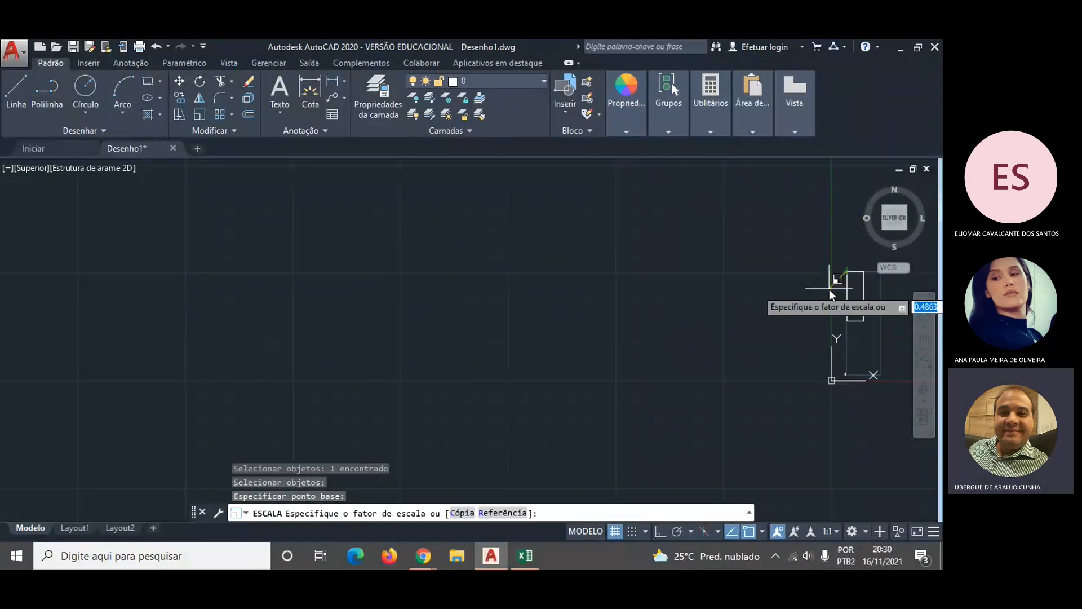
type(".005")
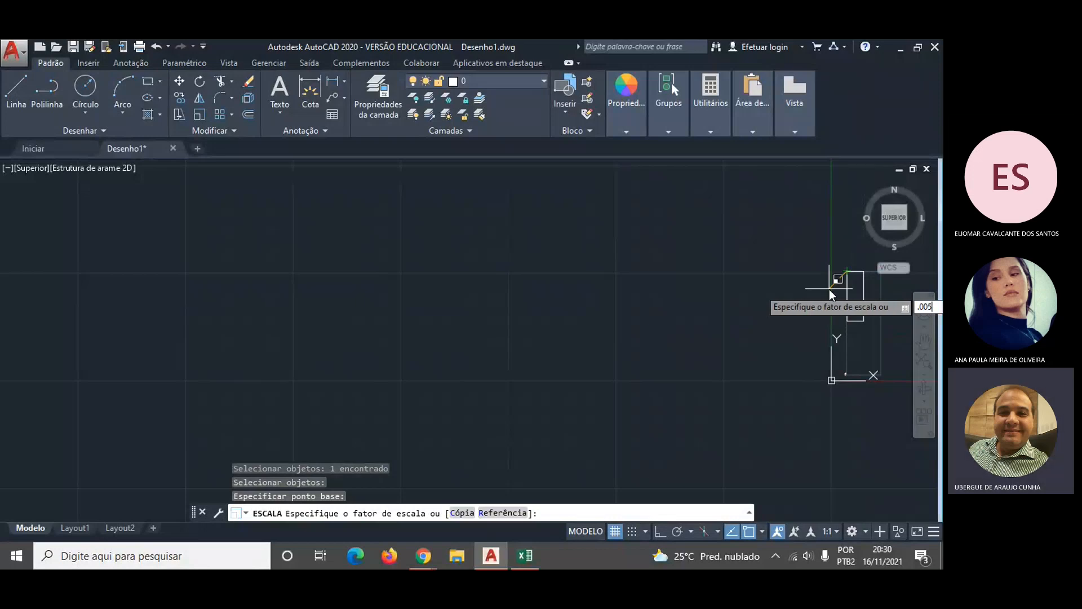
key("Return")
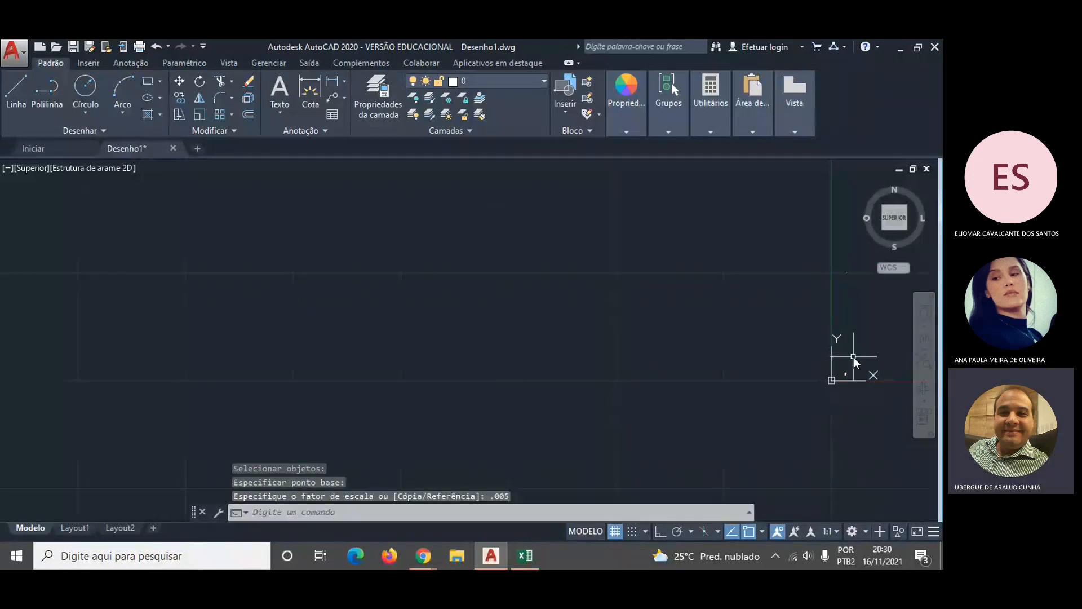
- Move the scaled rectangle down from its original position toward the A4 sheet
scroll(846, 287, "up", 10)
type("MOVE")
key("Return")
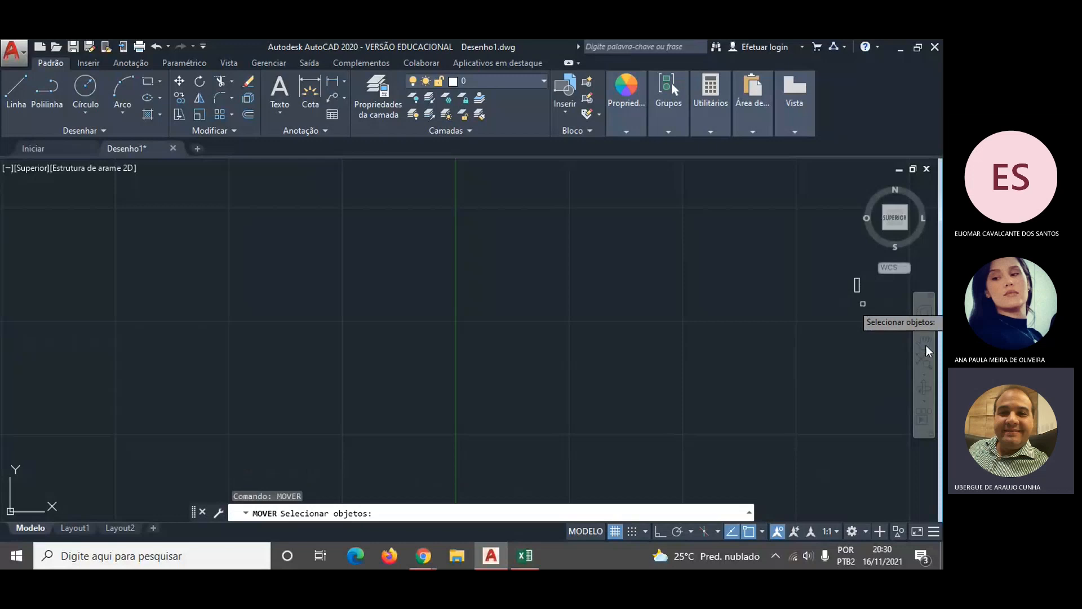
left_click(824, 258)
left_click(868, 301)
key("Return")
left_click(857, 287)
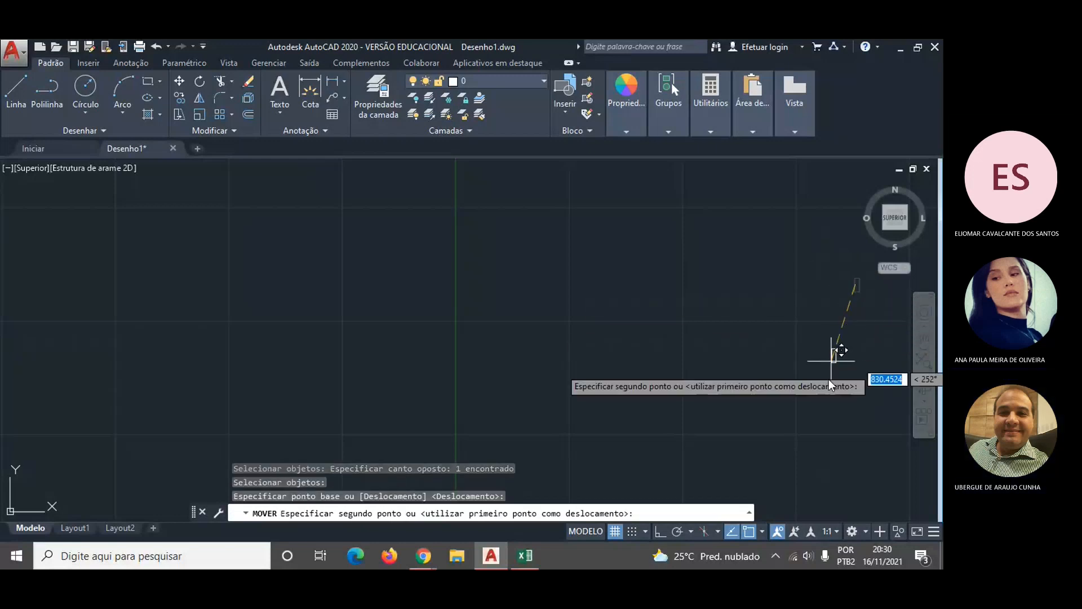
key("Escape")
- Move the small rectangle a second time to bring it nearer to the A4 sheet
scroll(796, 469, "down", 10)
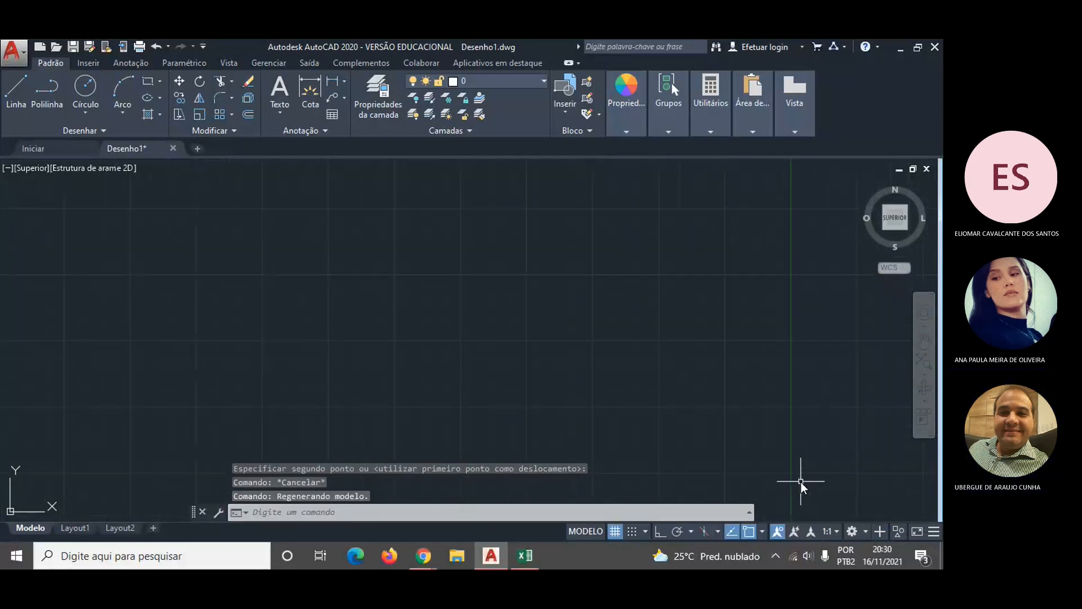
scroll(823, 519, "up", 6)
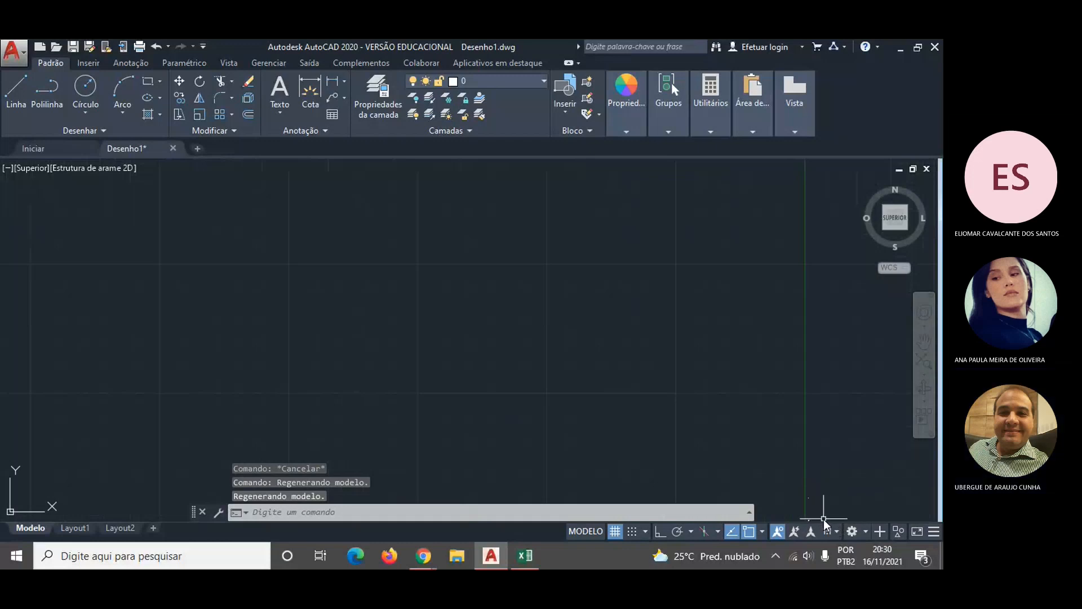
type("m")
key("Return")
left_click(731, 416)
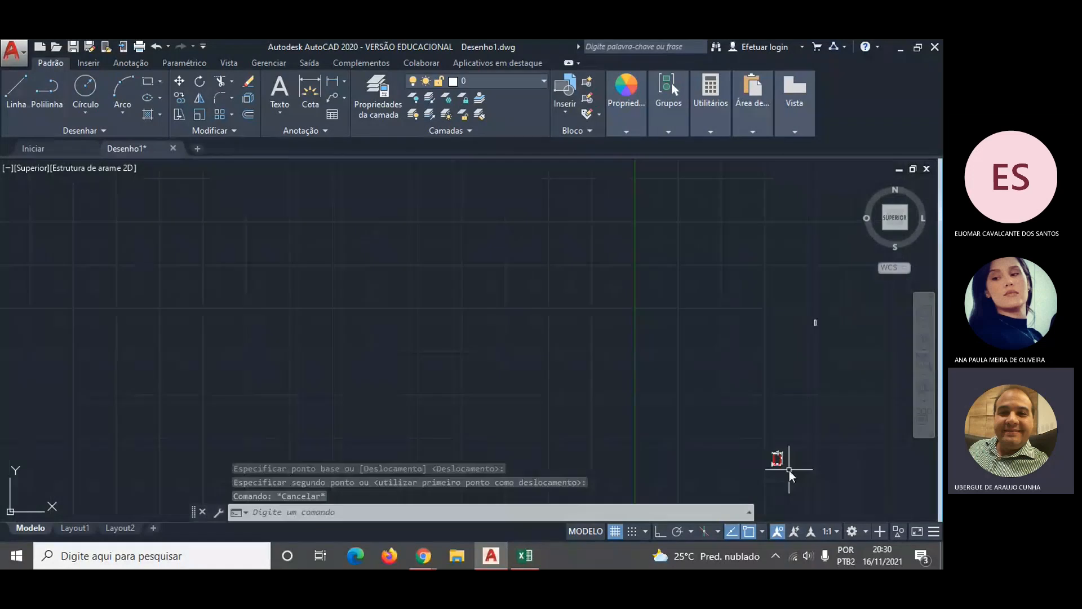
- Place the small rectangle just to the right of the A4 sheet with the Move command
type("mover")
key("Return")
left_click(801, 344)
left_click(832, 315)
key("Return")
left_click(814, 324)
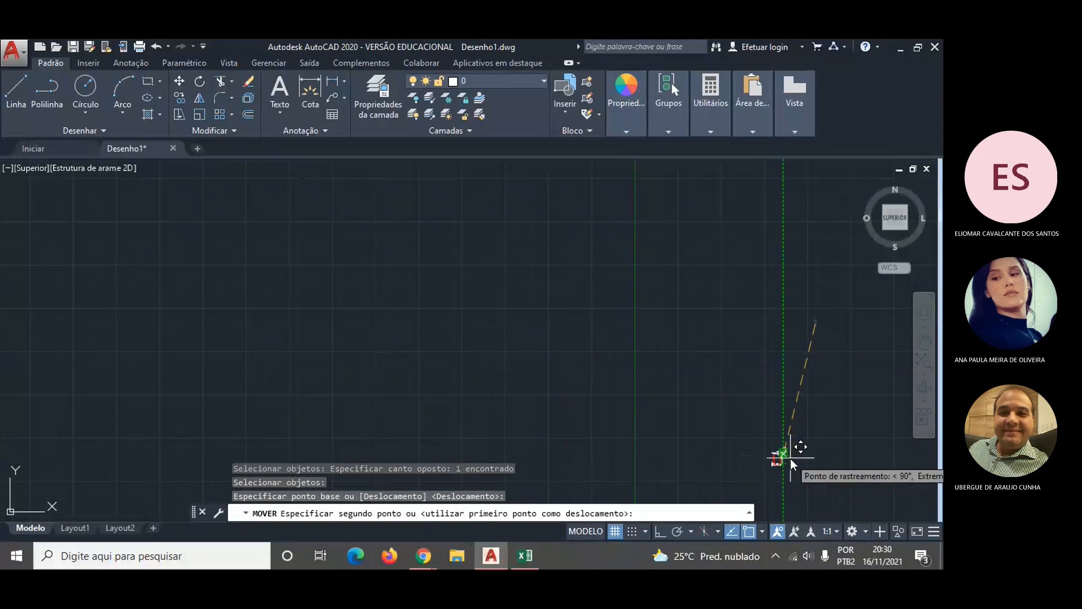
left_click(793, 460)
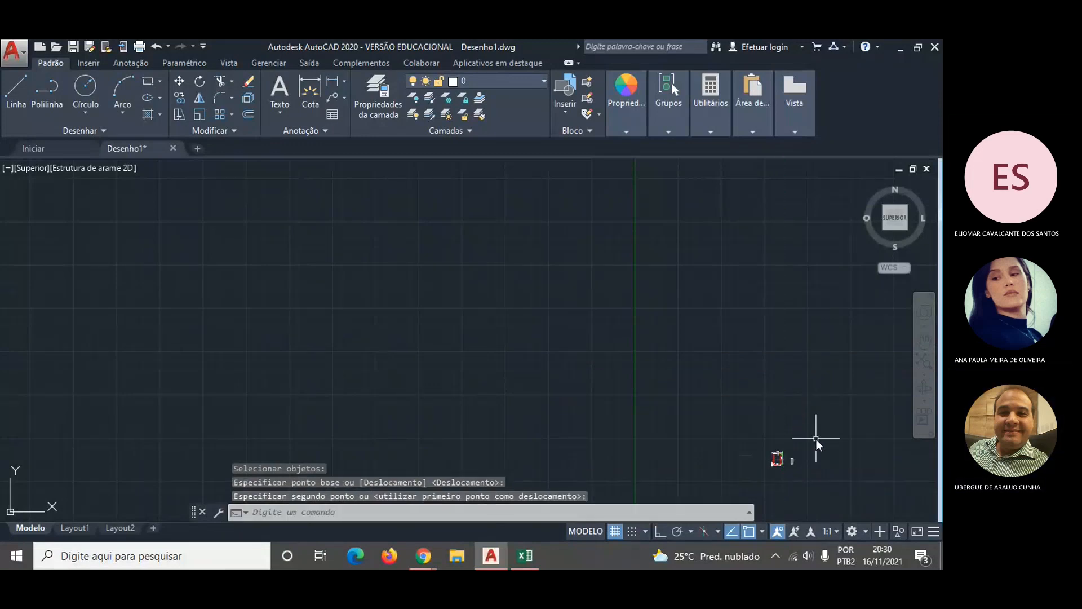
key("Escape")
scroll(781, 475, "up", 7)
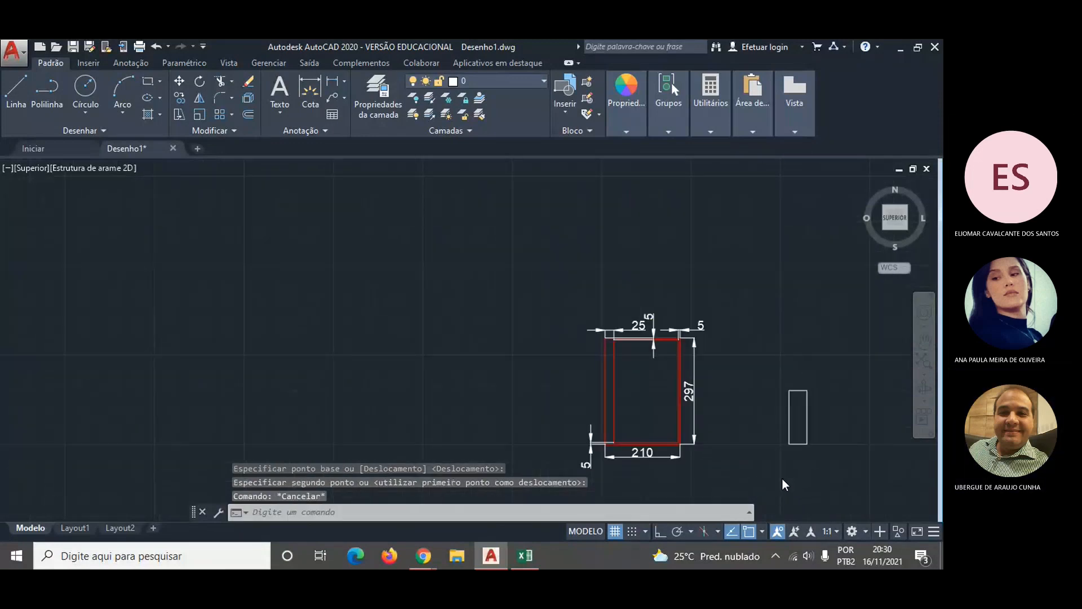
- Move the dimensioned A4 sheet and the small rectangle together up and to the left
scroll(783, 479, "up", 4)
scroll(783, 479, "down", 4)
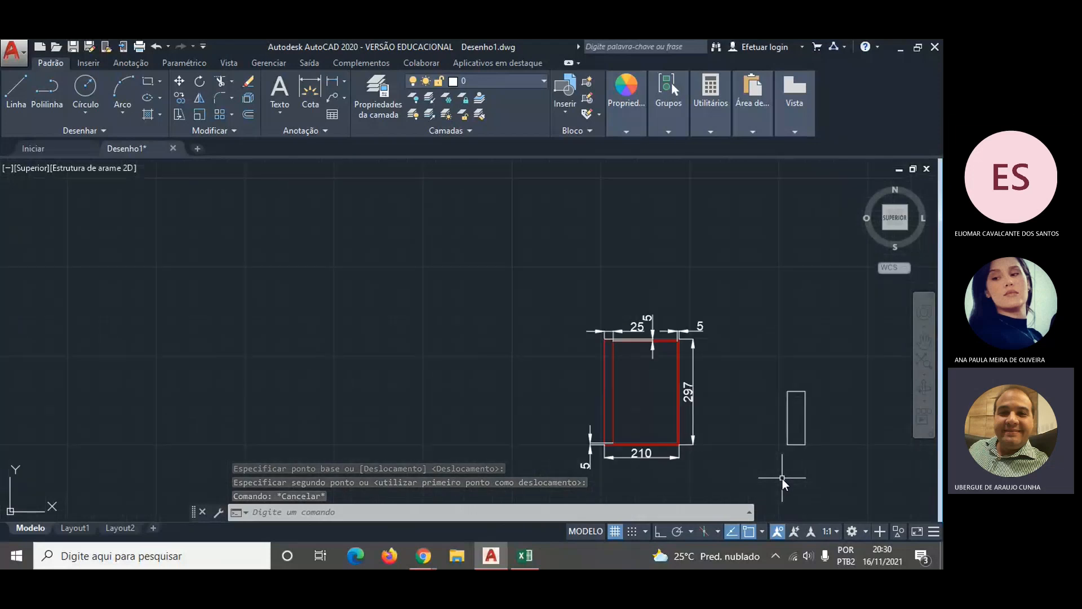
type("MOVER")
key("Return")
left_click(563, 479)
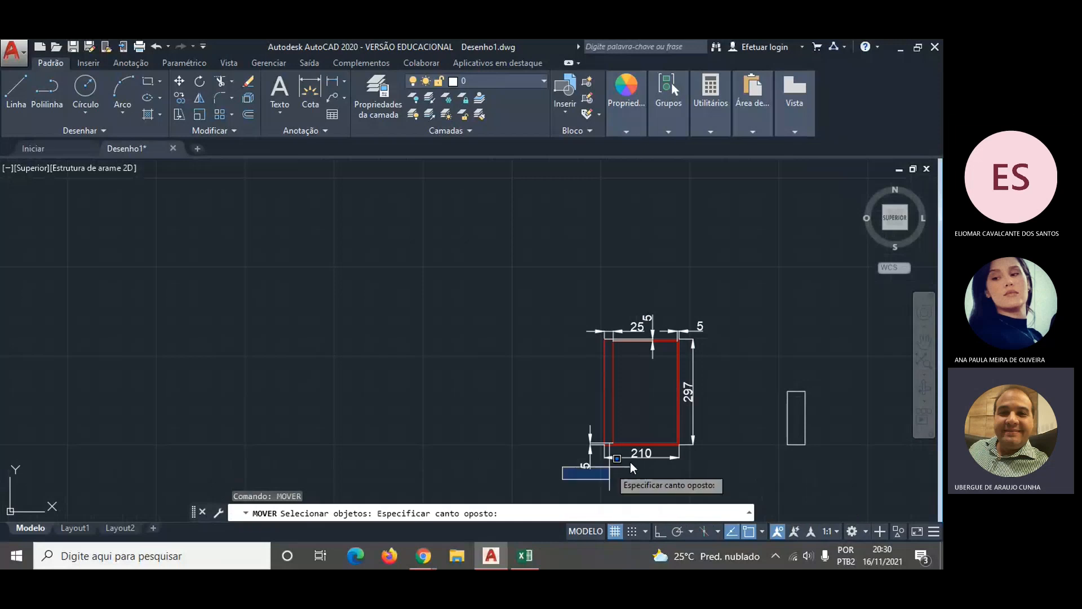
left_click(814, 325)
key("Return")
left_click(732, 361)
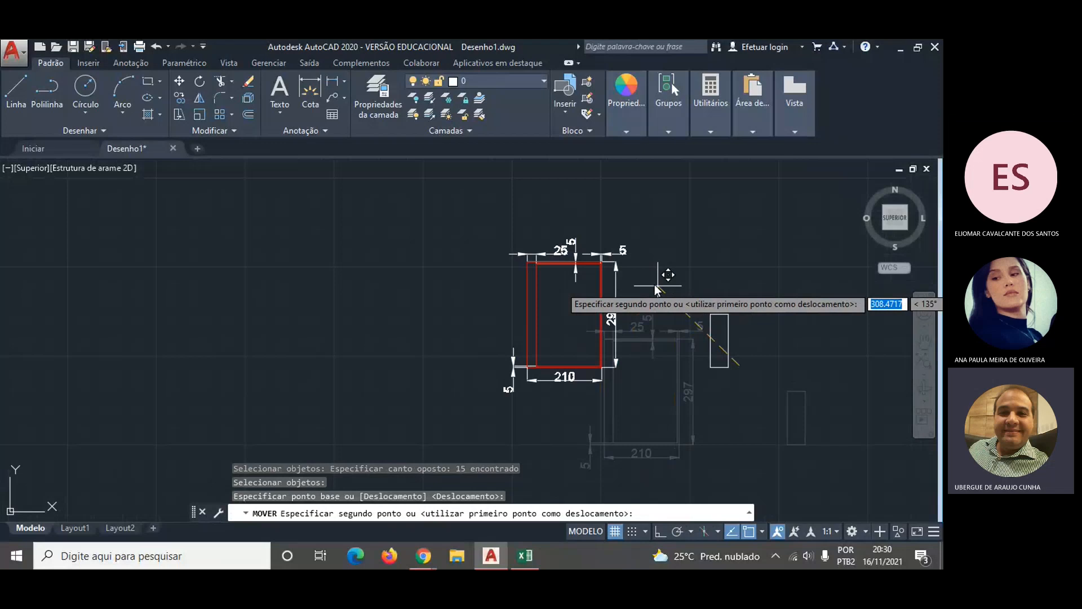
left_click(517, 243)
key("Escape")
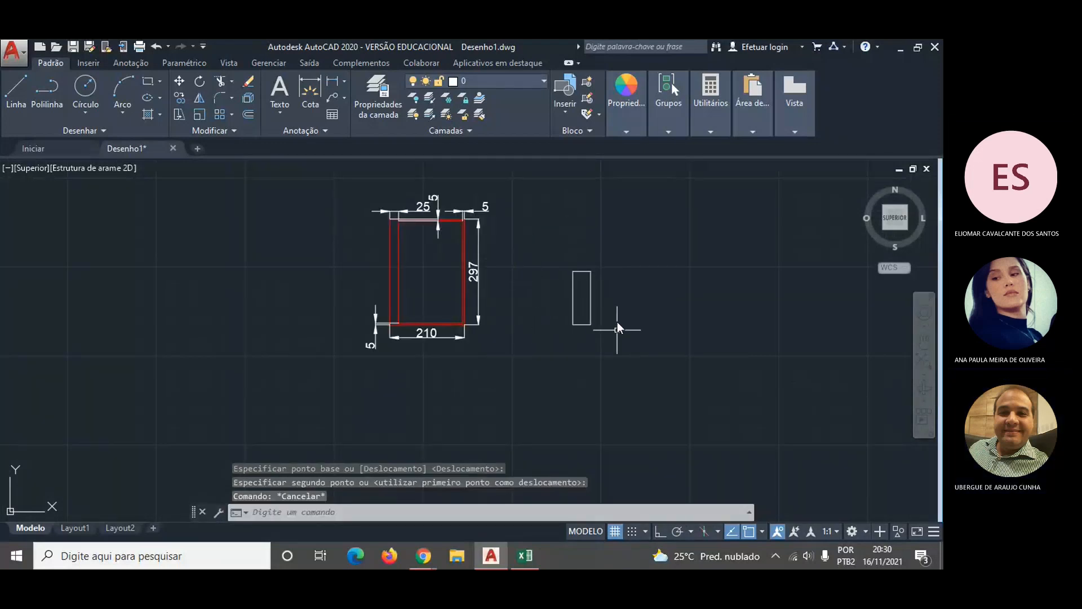
- Draw two diagonal lines joining the opposite corners of the A4 sheet's inner margin frame
scroll(407, 250, "up", 2)
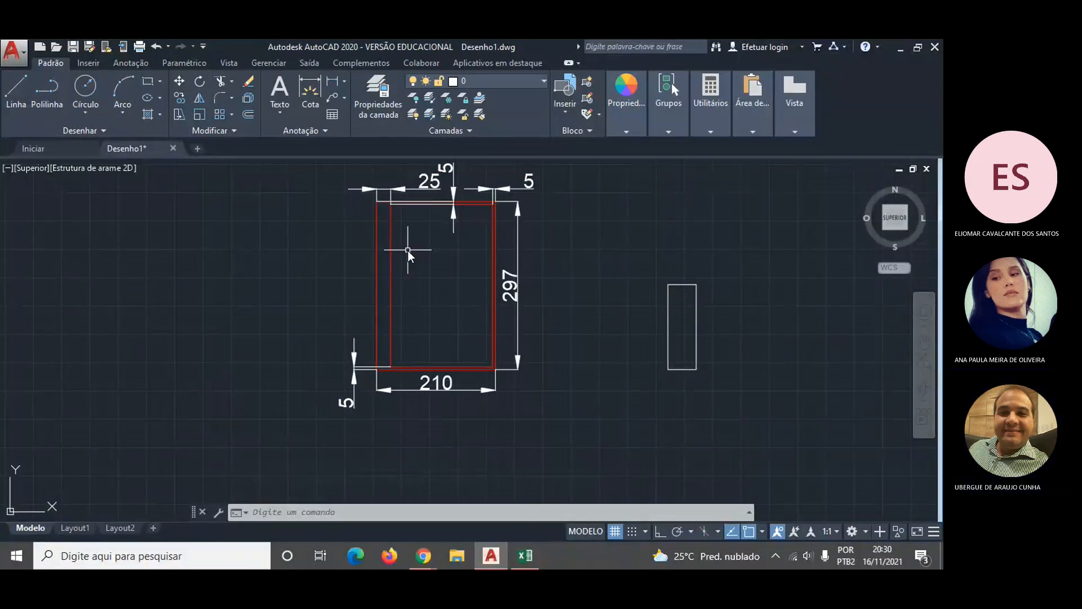
type("l")
key("Return")
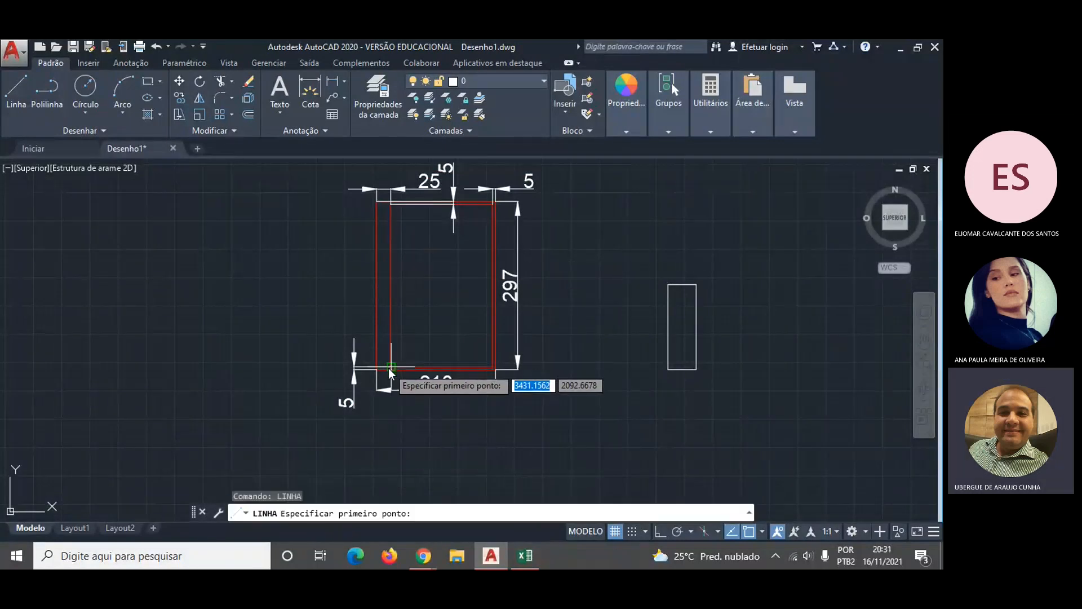
left_click(391, 367)
left_click(492, 206)
key("Escape")
type("lin")
key("Return")
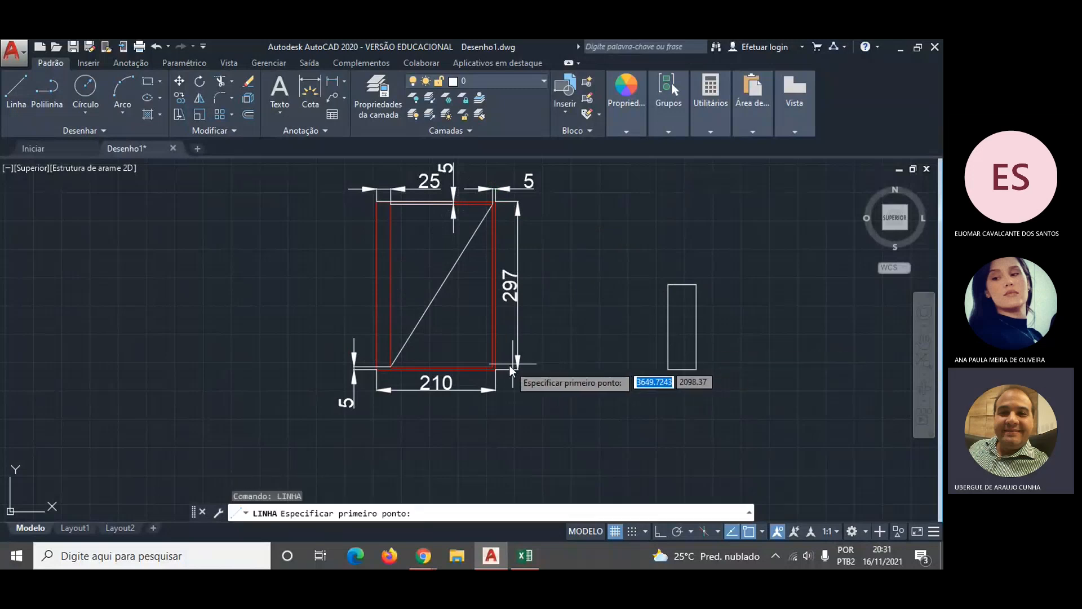
left_click(491, 366)
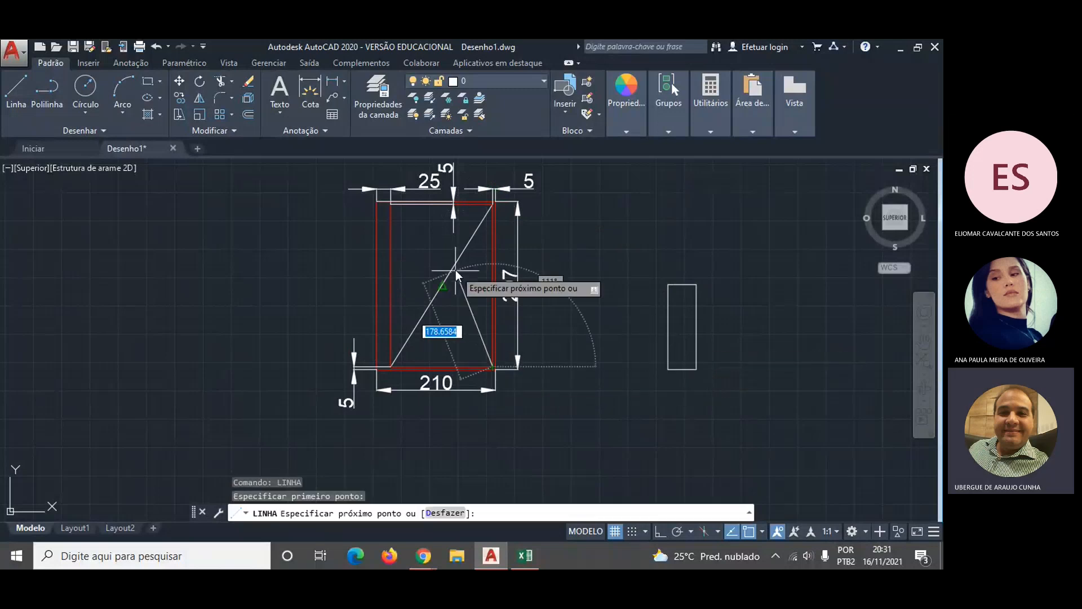
left_click(391, 206)
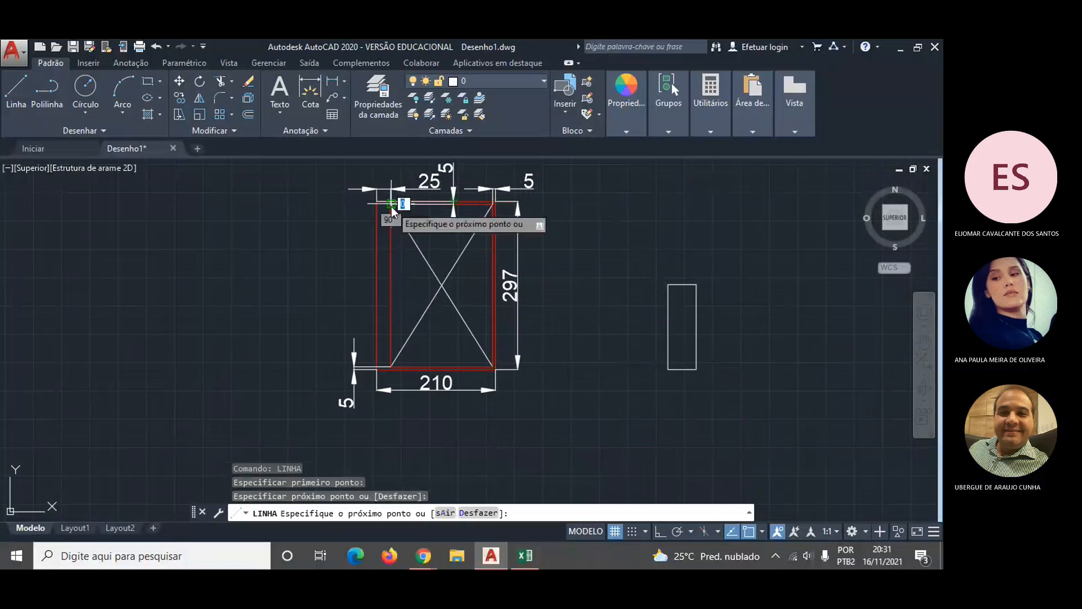
key("Escape")
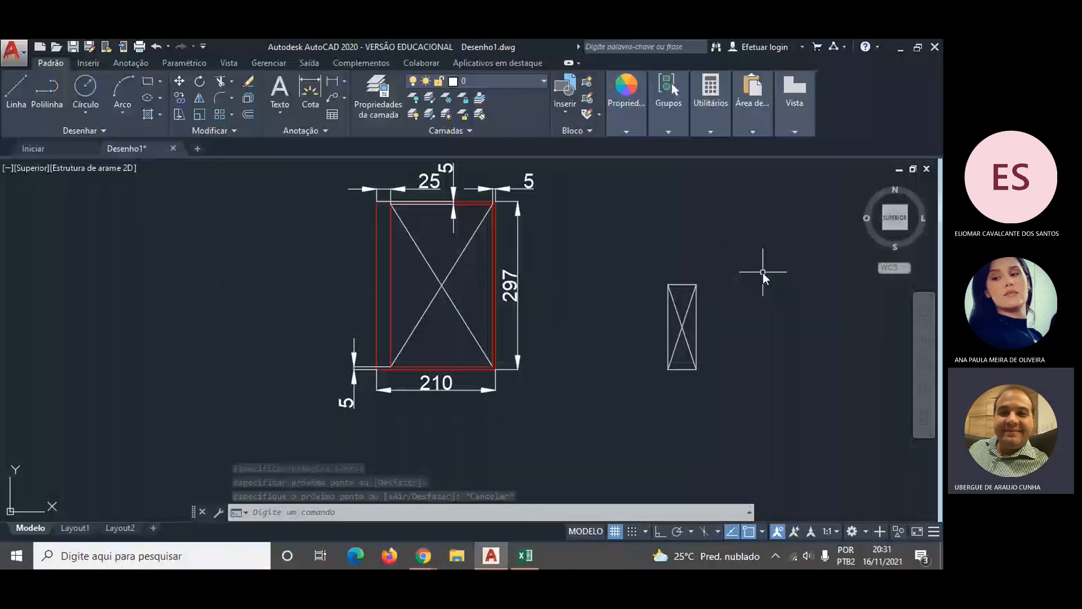
- Move the small rectangle with its diagonals from their crossing point to the crossing of the A4 frame's diagonals
type("m")
key("Return")
key("Return")
left_click(682, 327)
left_click(442, 285)
key("Escape")
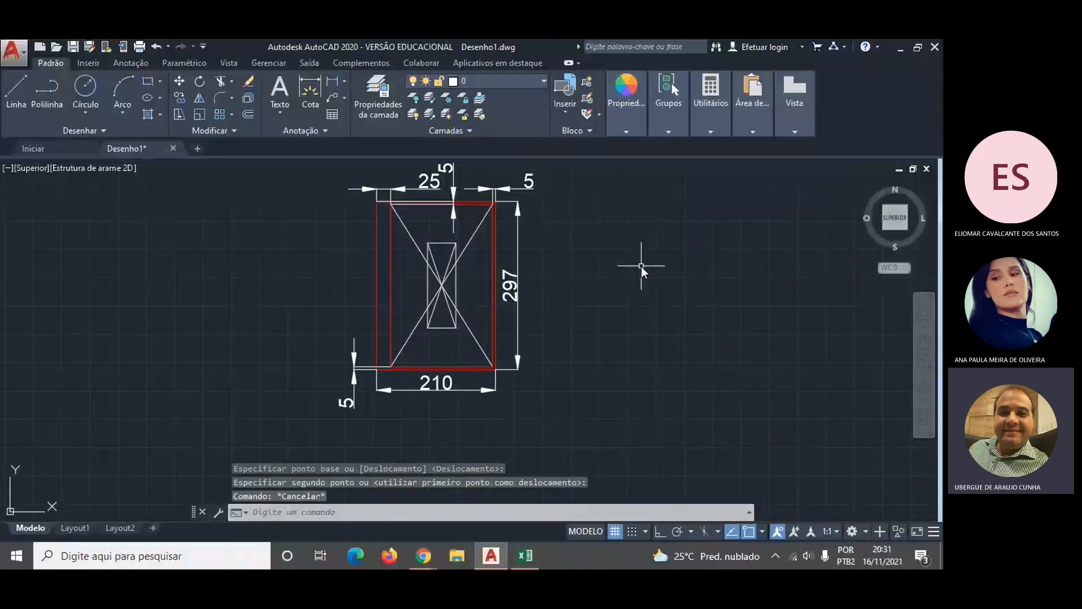
- Delete the diagonal construction lines of both the A4 frame and the small rectangle
left_click(477, 232)
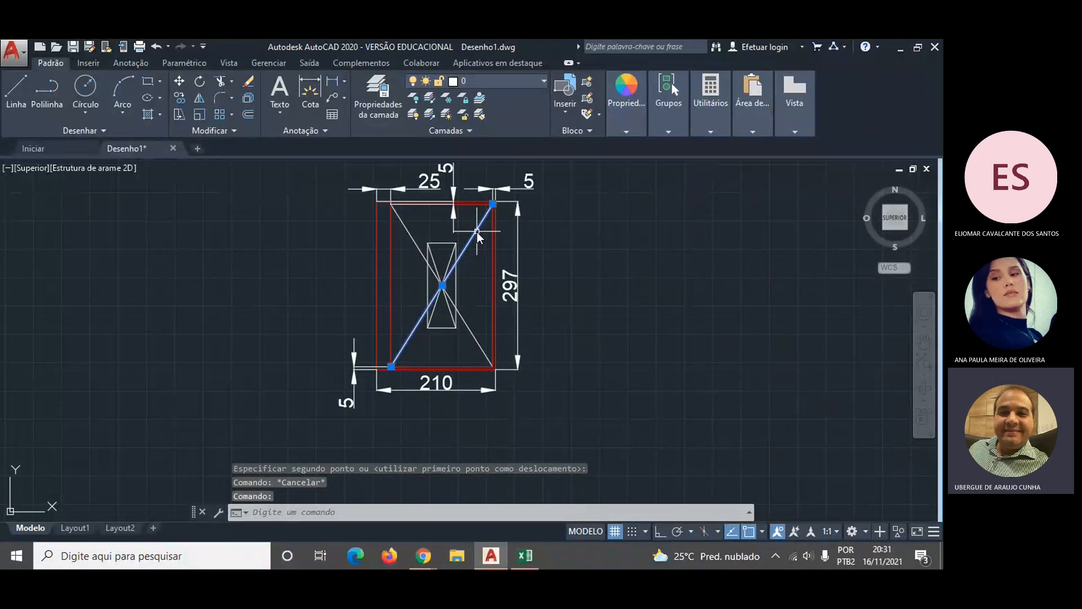
key("Delete")
left_click(418, 246)
key("Delete")
left_click(434, 260)
key("Delete")
left_click(449, 260)
key("Delete")
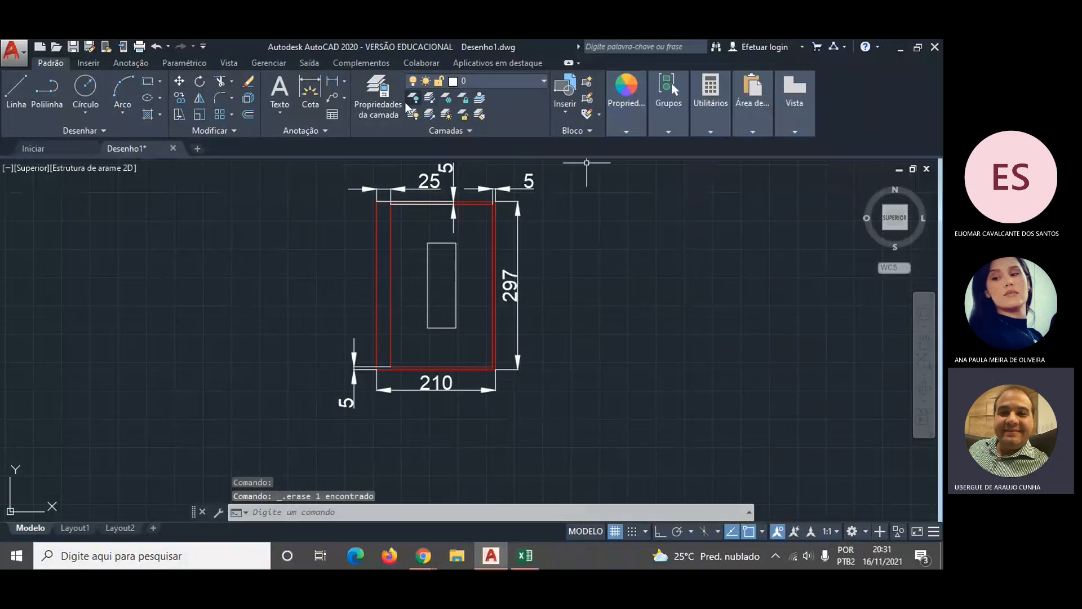
- Add a horizontal linear dimension between the small rectangle's right edge and the right margin line of the A4 frame
left_click(335, 82)
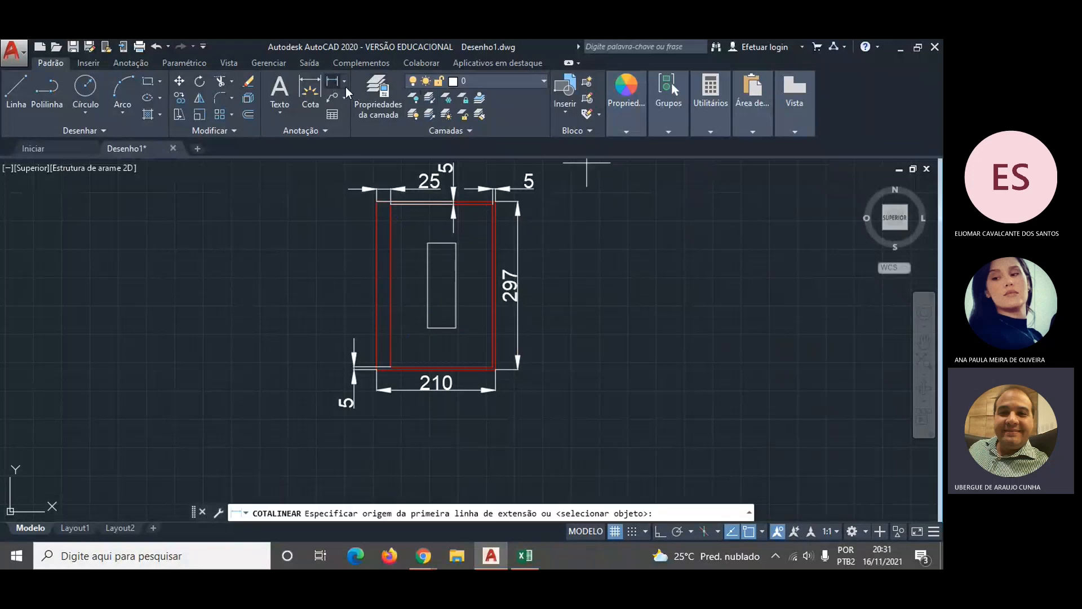
left_click(454, 328)
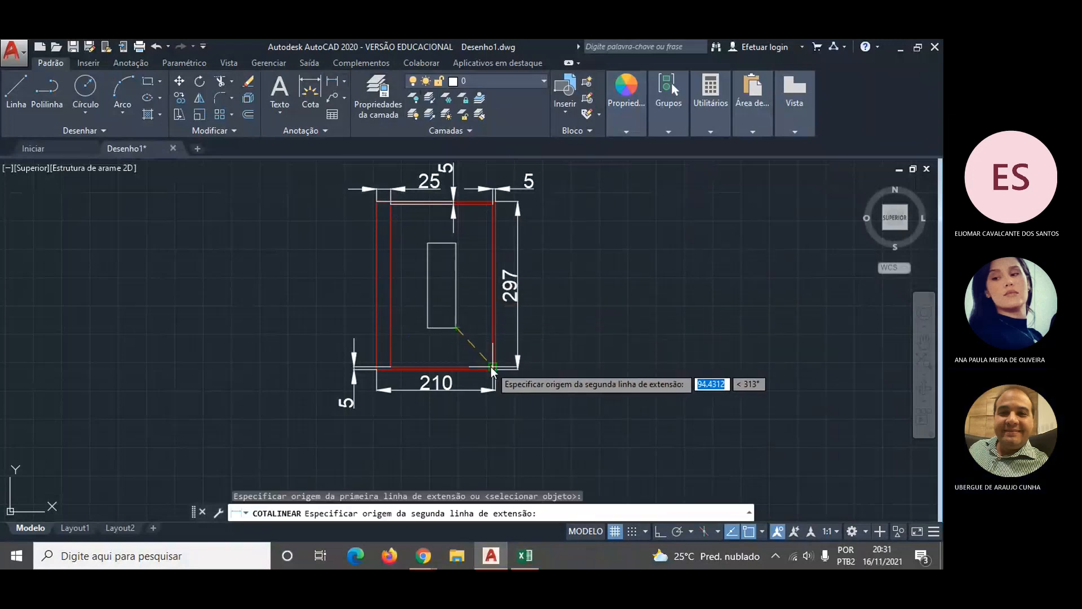
left_click(489, 365)
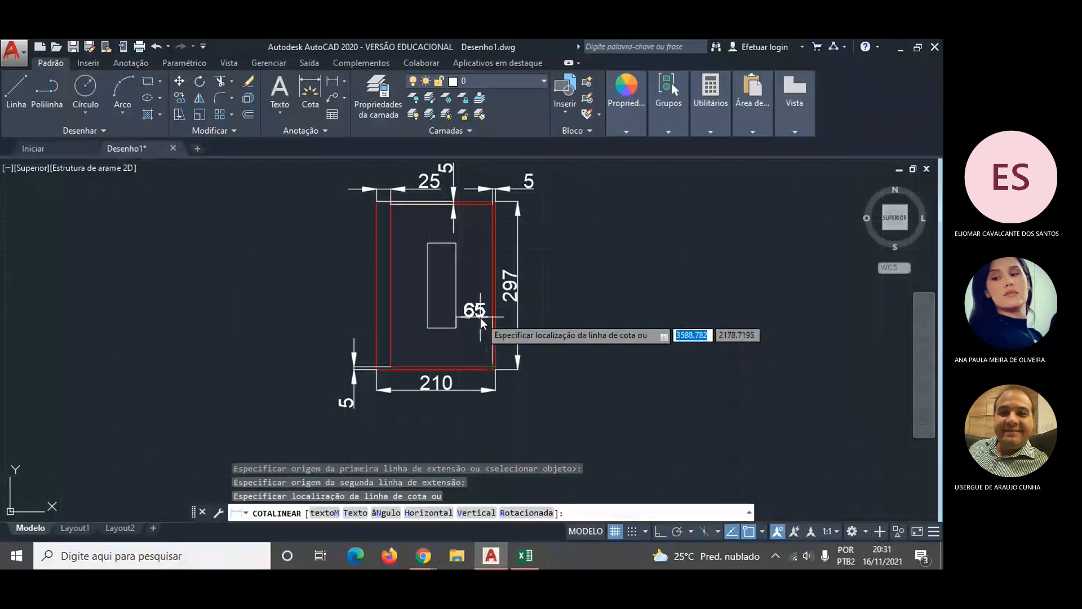
left_click(482, 282)
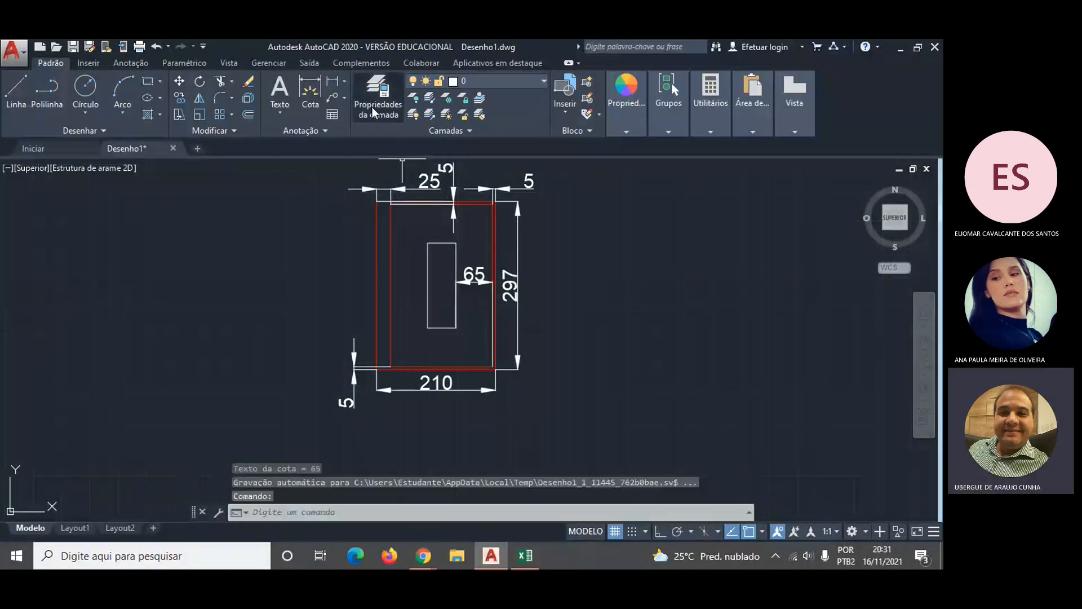
- Add a horizontal linear dimension between the A4 frame's left margin line and the small rectangle's left edge
left_click(332, 82)
left_click(388, 367)
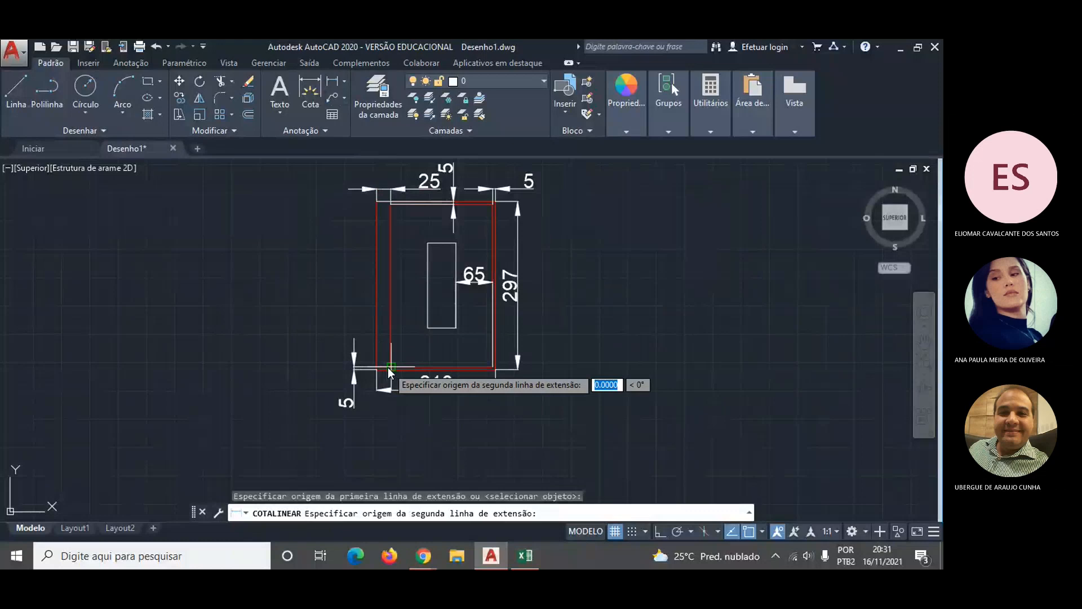
left_click(427, 328)
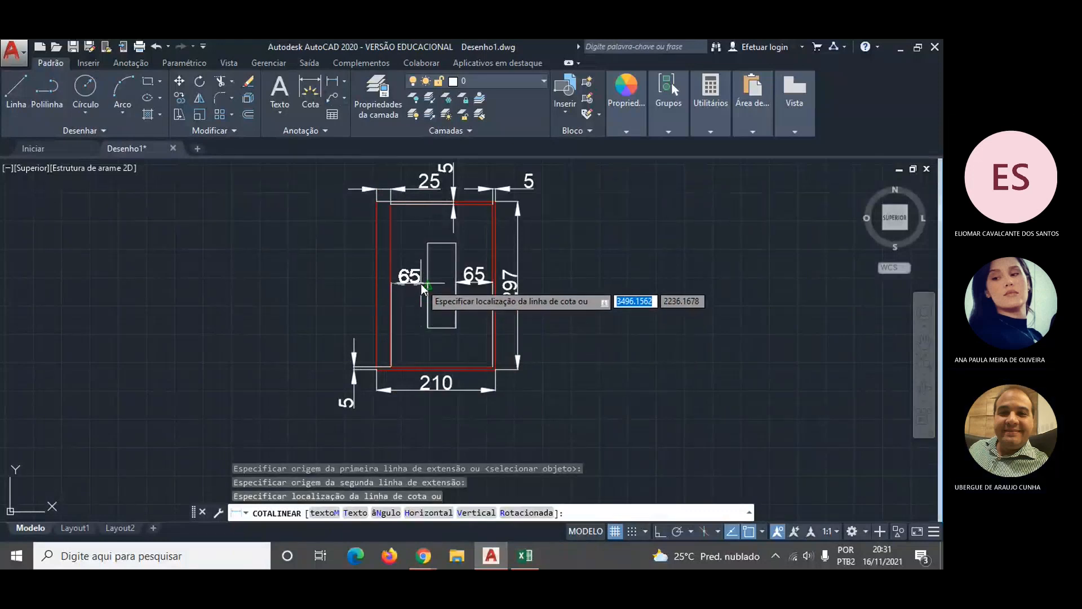
left_click(422, 283)
key("Escape")
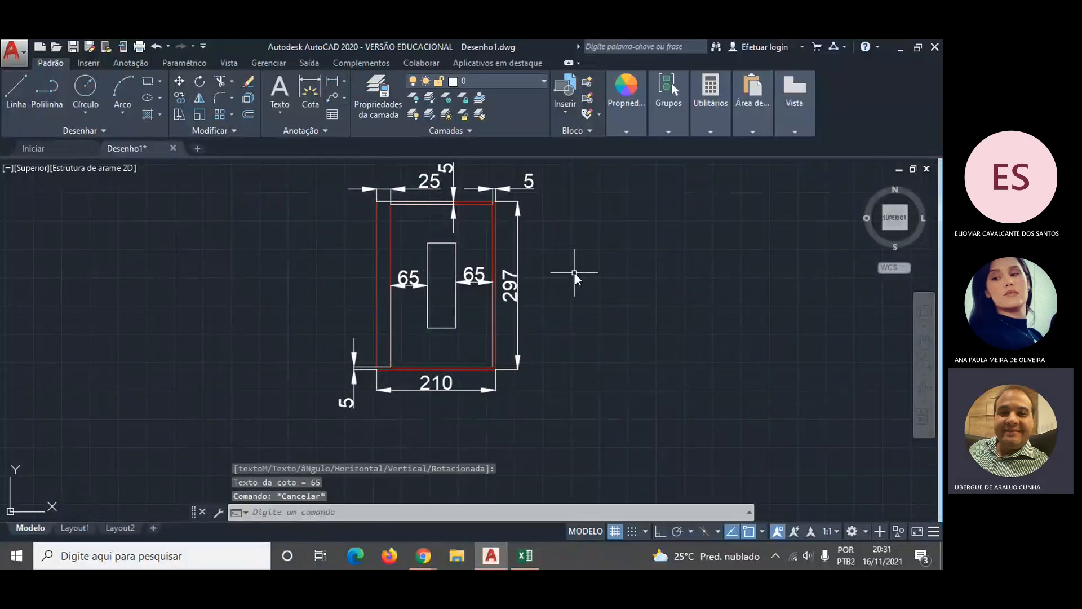
- Add a vertical linear dimension between the A4 frame's bottom margin line and the small rectangle's bottom edge
left_click(332, 82)
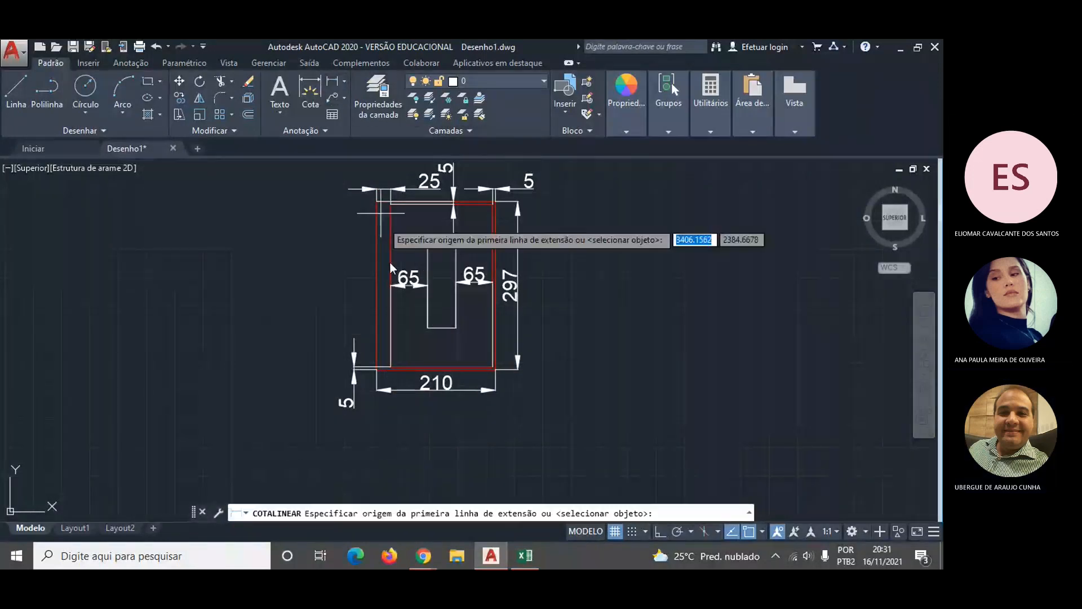
left_click(390, 367)
left_click(427, 328)
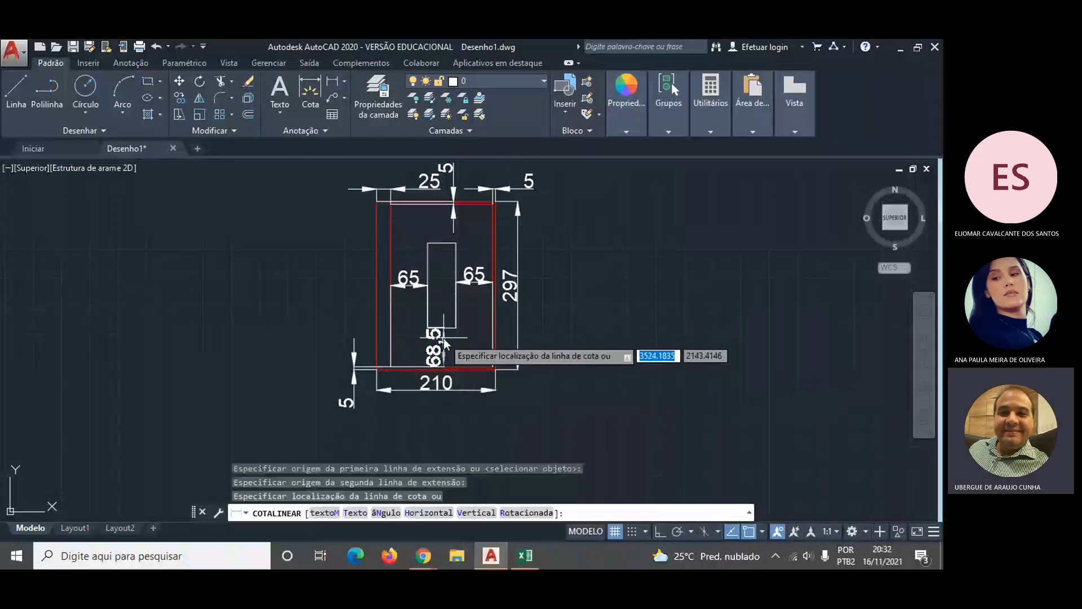
left_click(480, 337)
key("Escape")
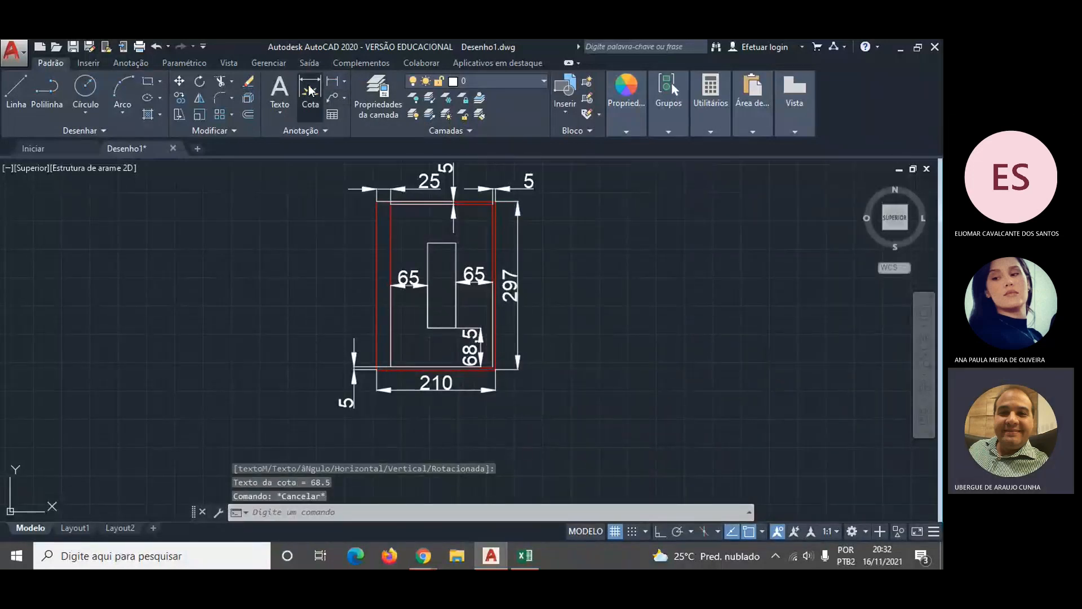
- Add a vertical linear dimension between the A4 frame's top margin line and the small rectangle's top edge
left_click(309, 91)
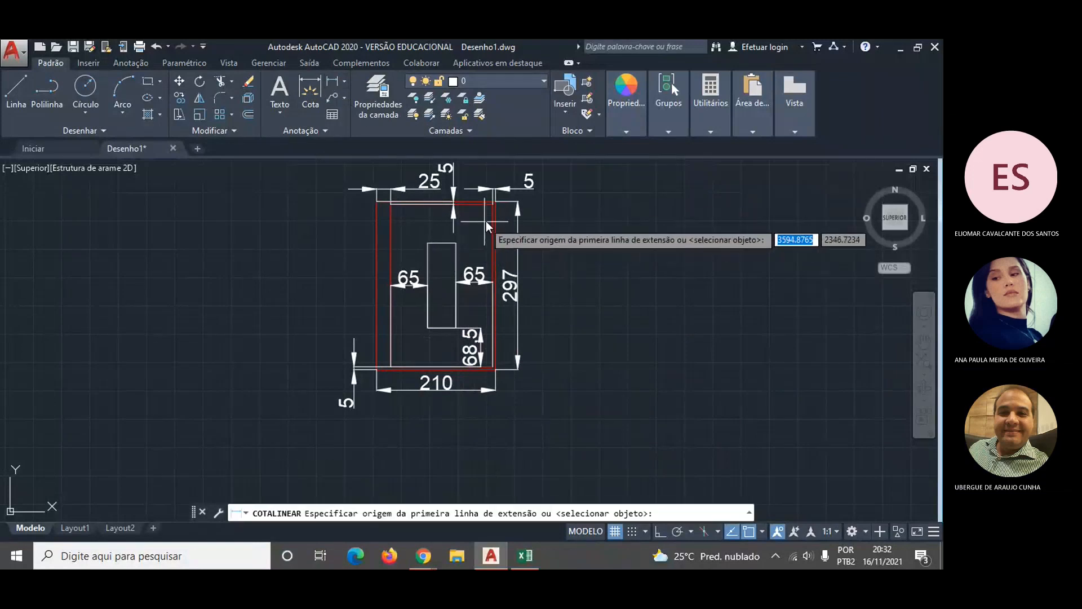
left_click(390, 208)
left_click(427, 243)
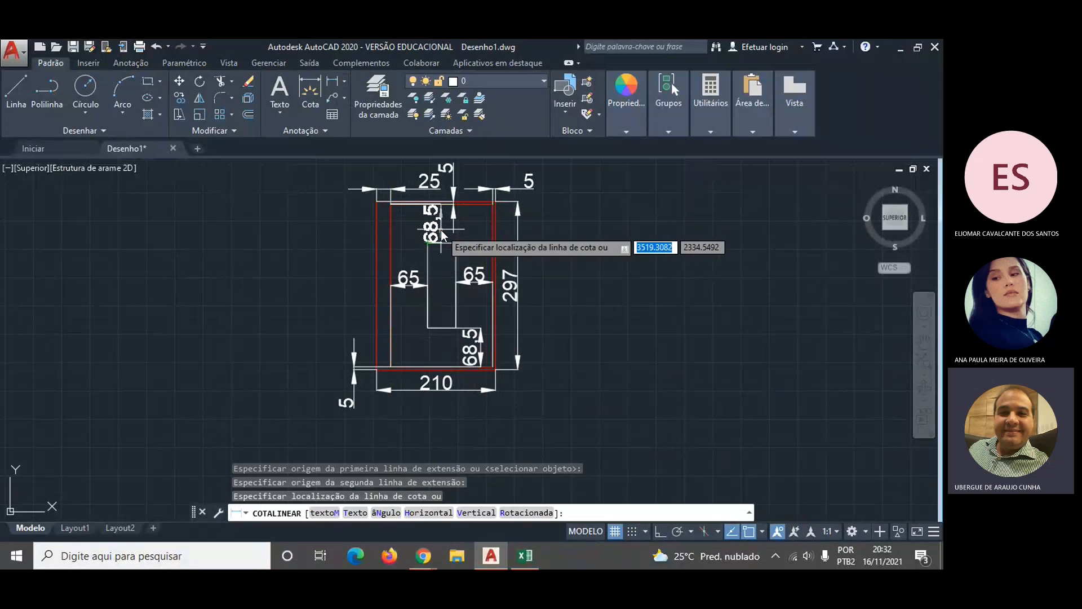
left_click(429, 228)
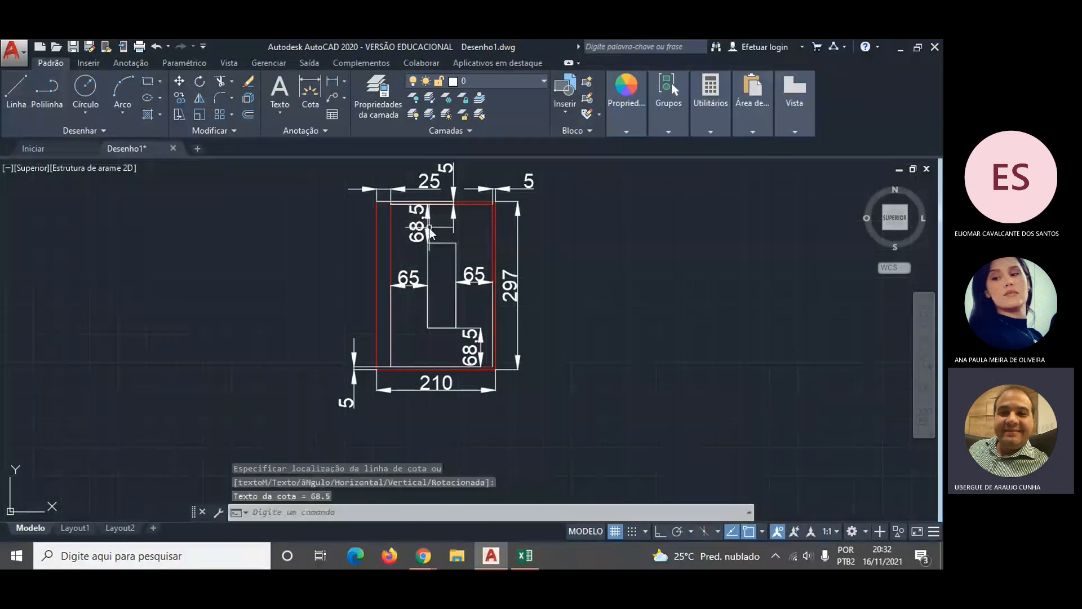
key("Escape")
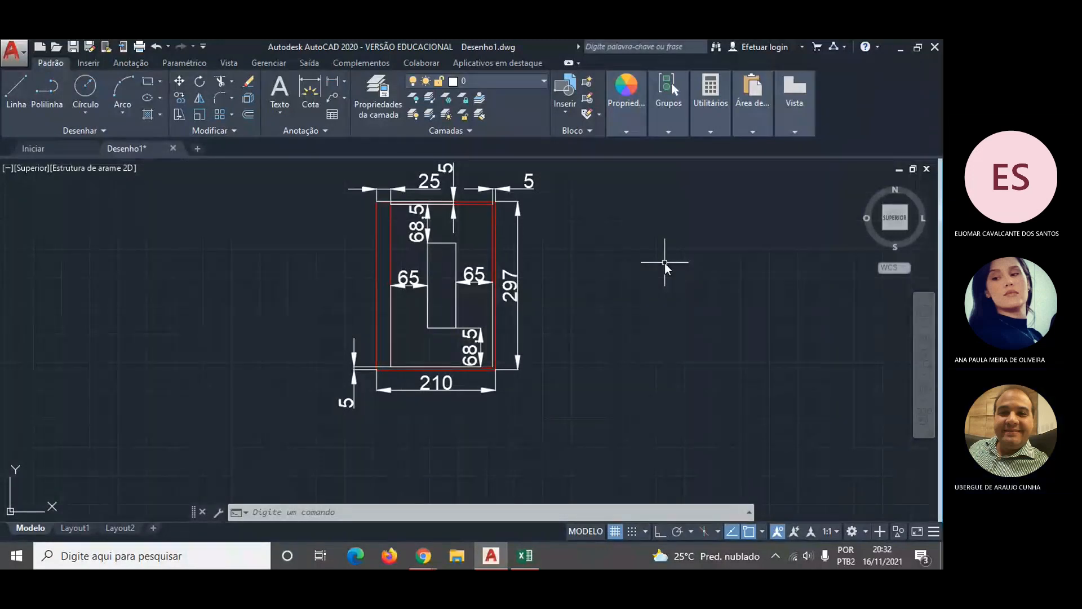
left_click(418, 224)
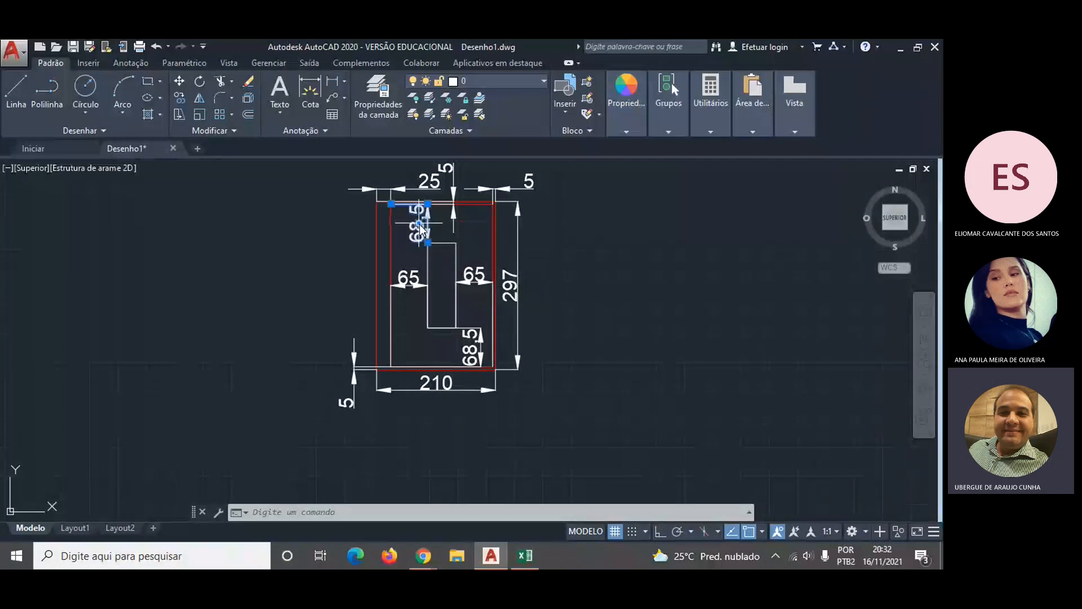
mouse_move(420, 225)
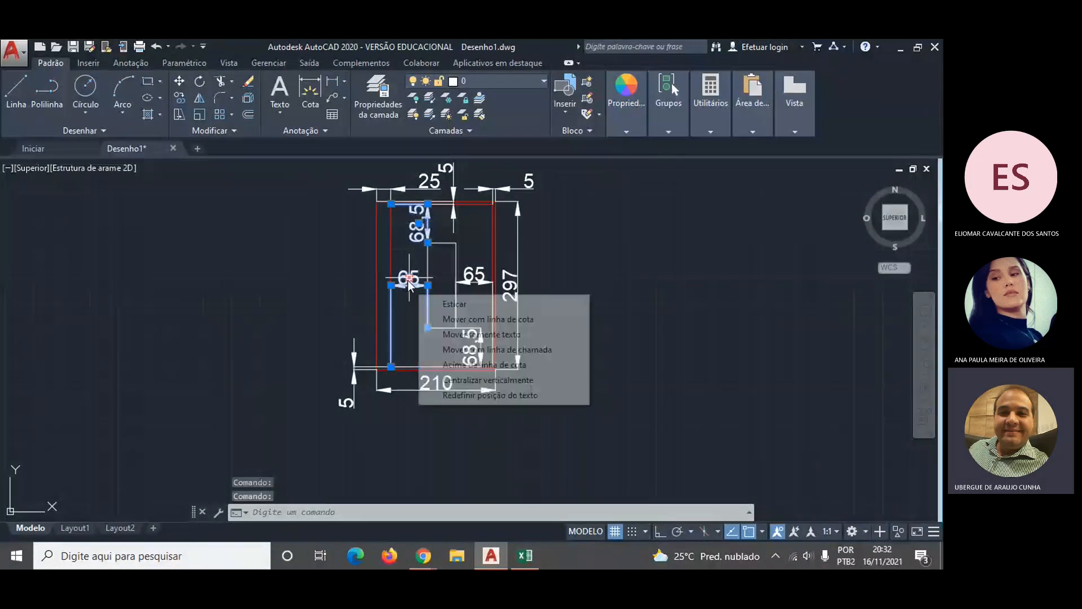
key("Escape")
key("F1")
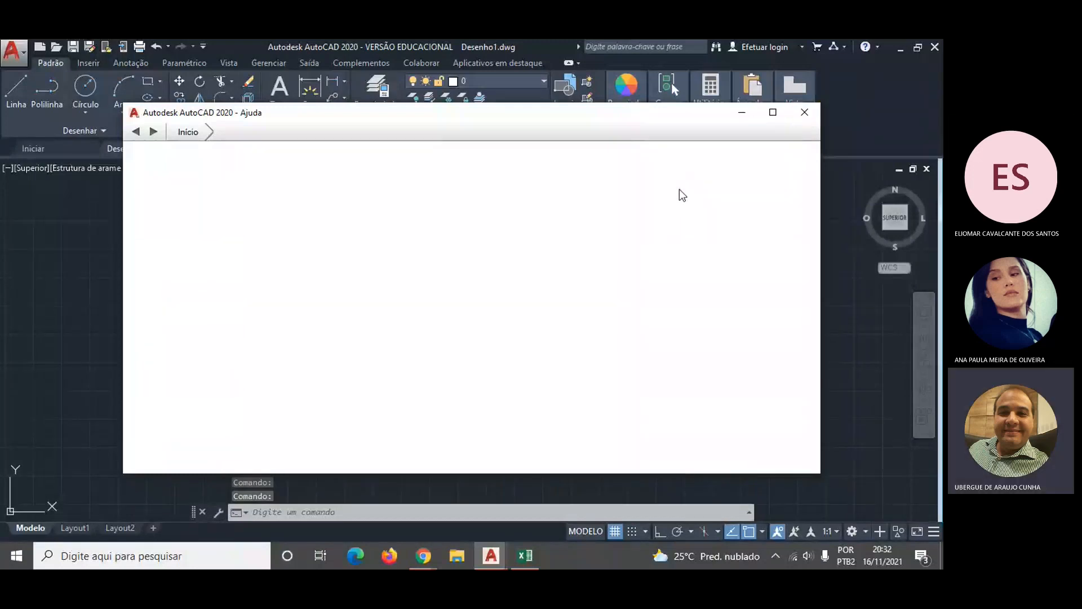
left_click(804, 112)
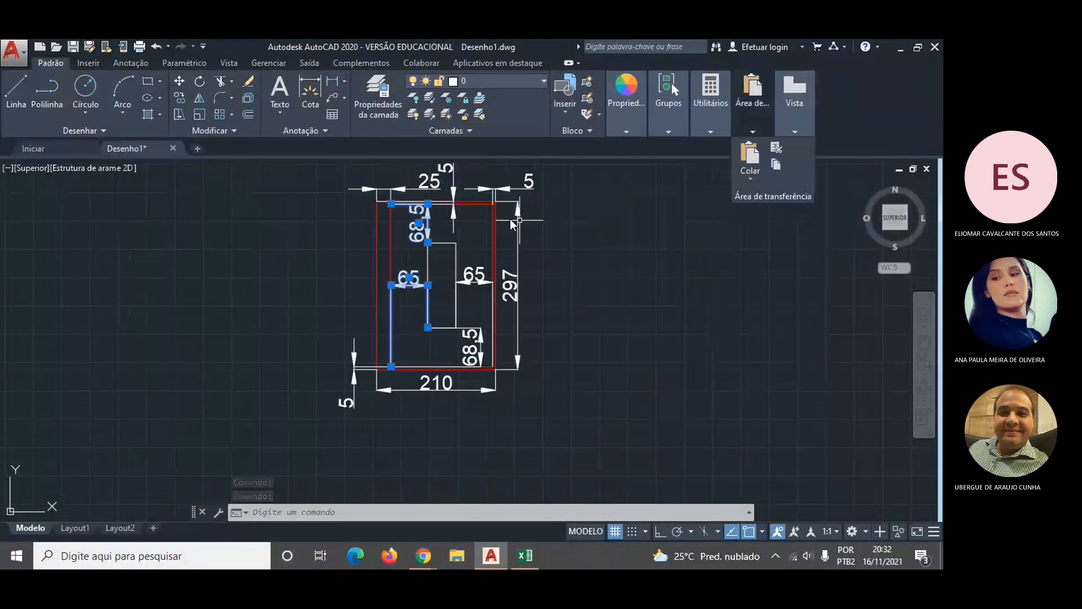
key("Escape")
- Delete the four dimensions between the small rectangle and the A4 frame's margin lines
left_click(428, 227)
key("Delete")
left_click(408, 282)
key("Delete")
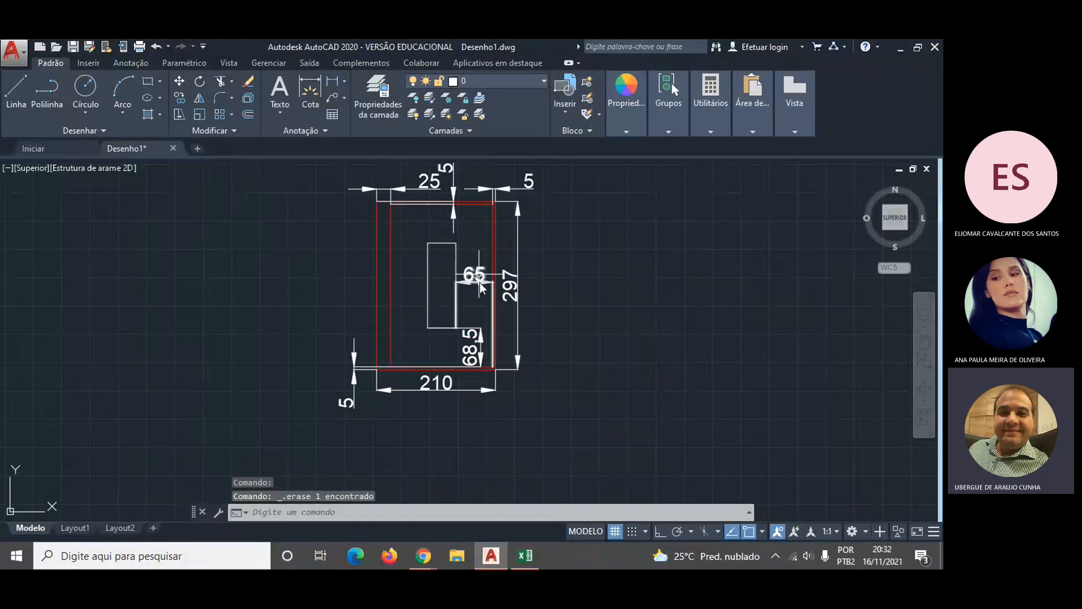
key("Escape")
key("Escape")
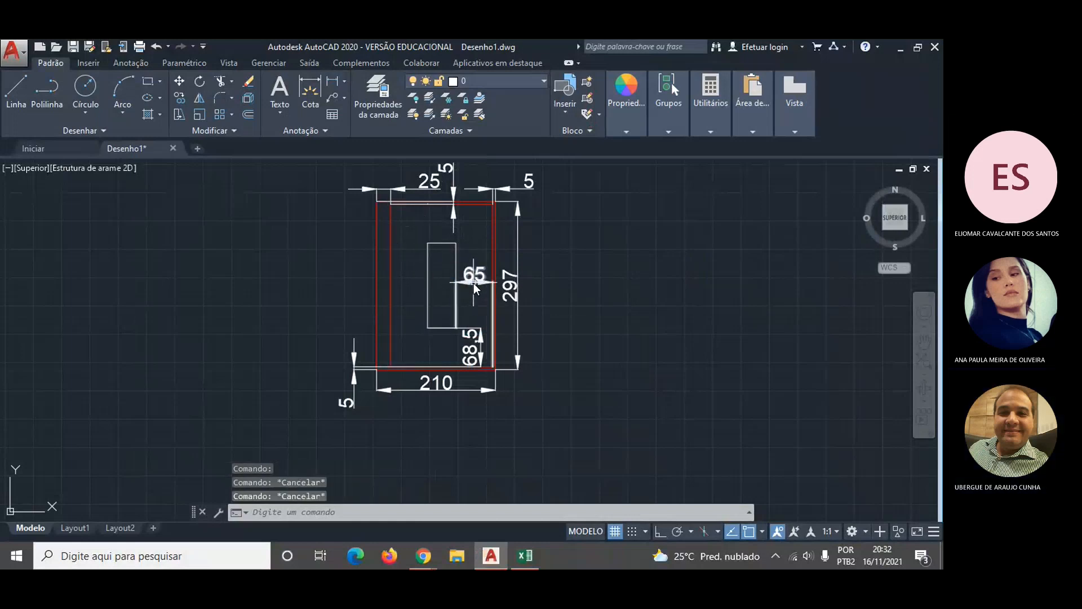
left_click(474, 282)
key("Delete")
left_click(477, 345)
key("Delete")
key("Escape")
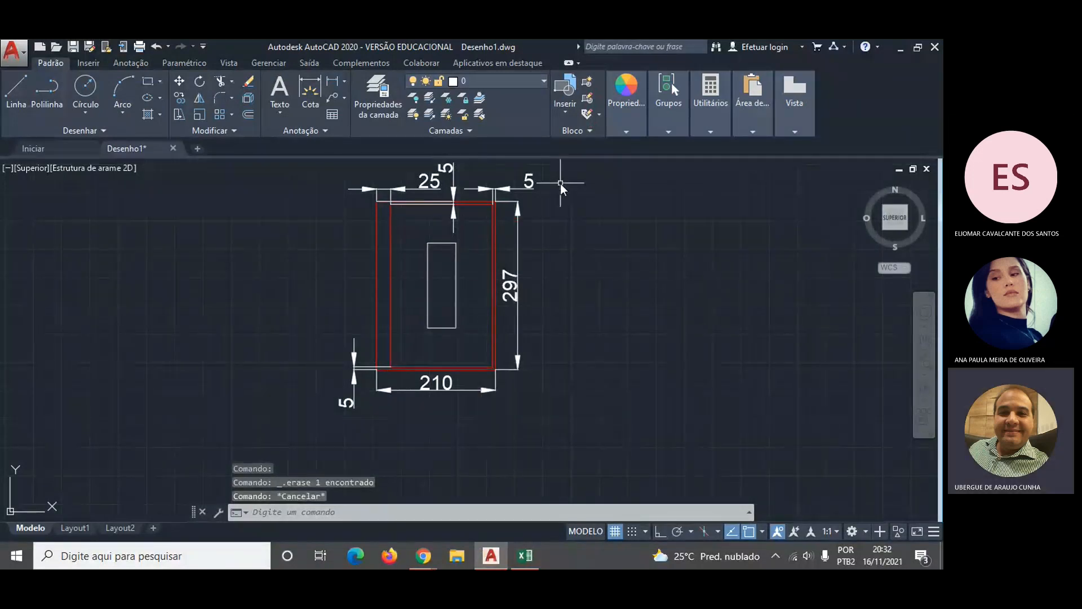
- Copy the whole A4 sheet with its dimensions and small rectangle horizontally to the right of the original, using ortho mode
right_click(440, 313)
key("Escape")
type("copiar")
key("Return")
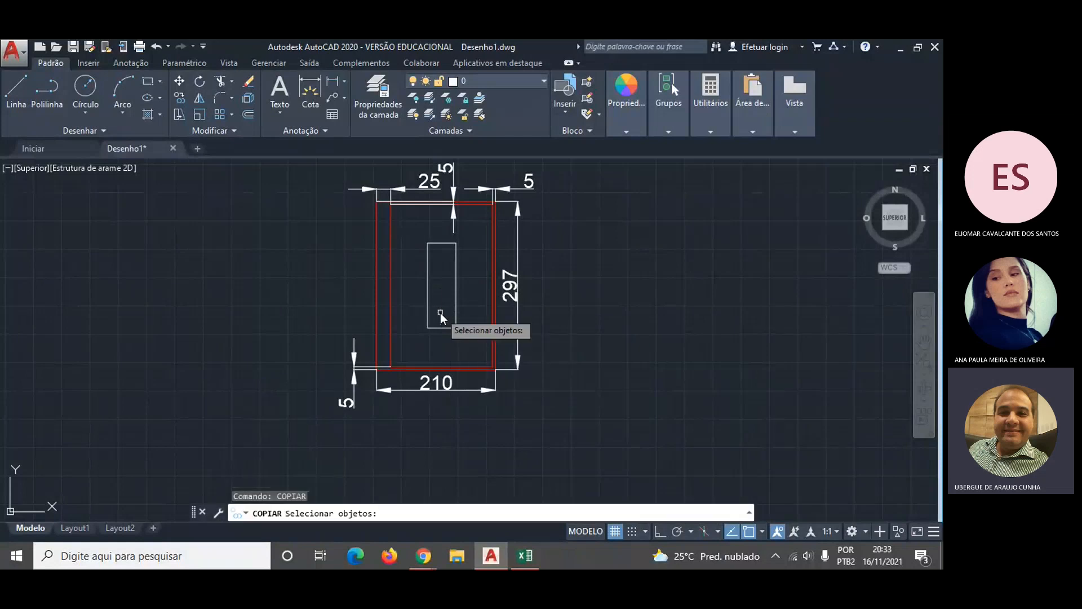
scroll(382, 313, "down", 2)
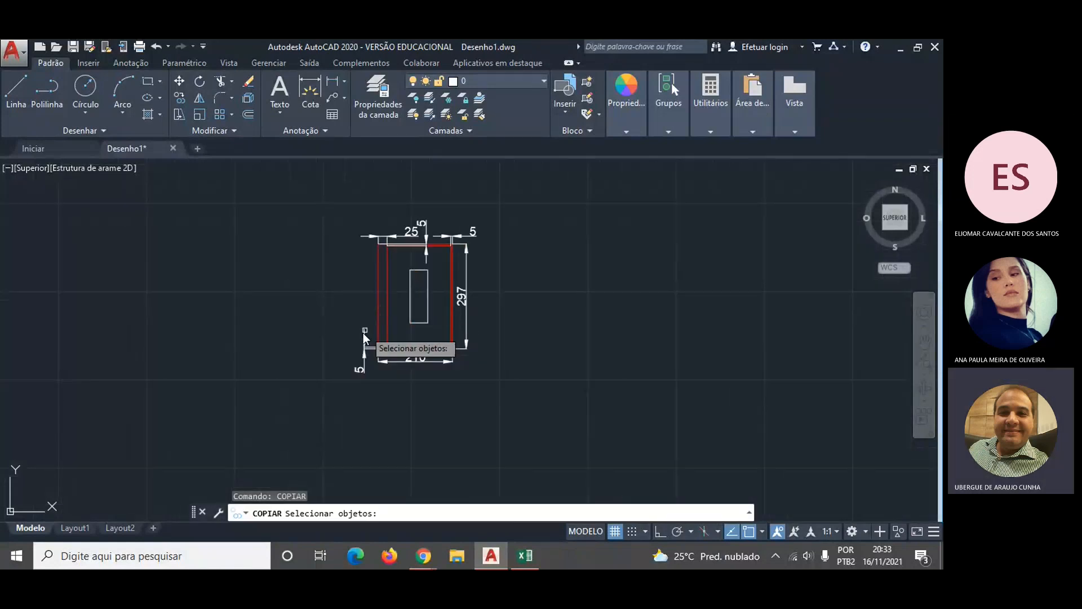
left_click(324, 391)
left_click(525, 185)
key("Return")
left_click(427, 269)
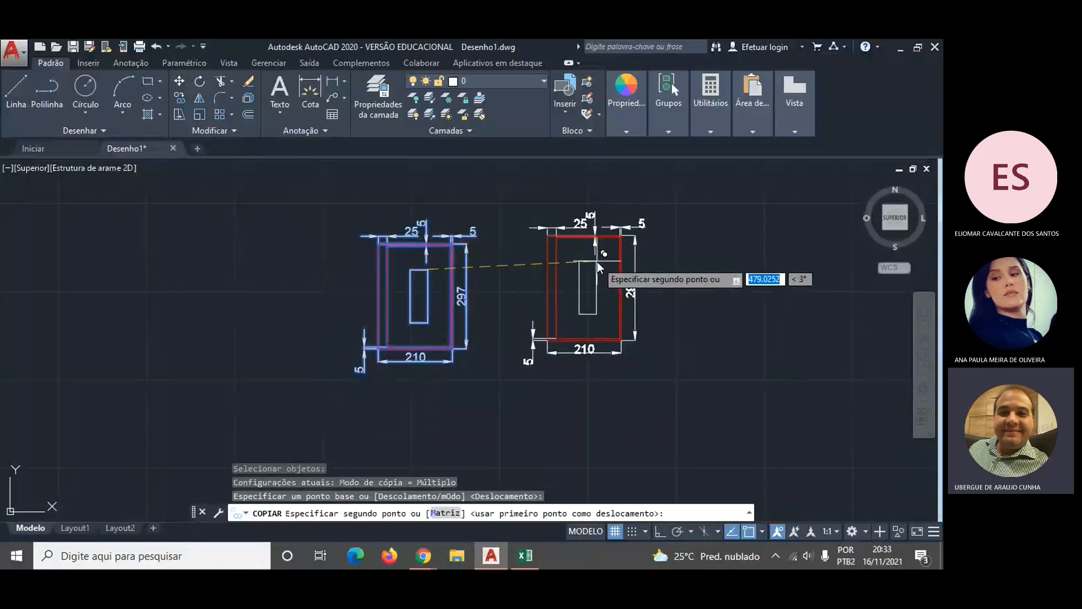
key("F8")
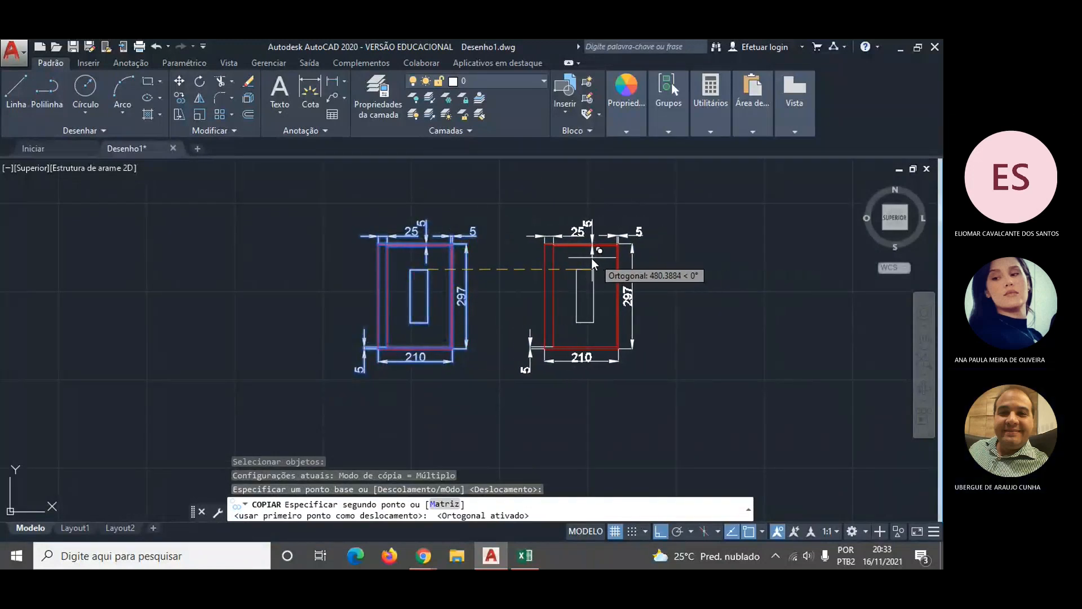
left_click(573, 258)
key("Escape")
scroll(643, 340, "up", 2)
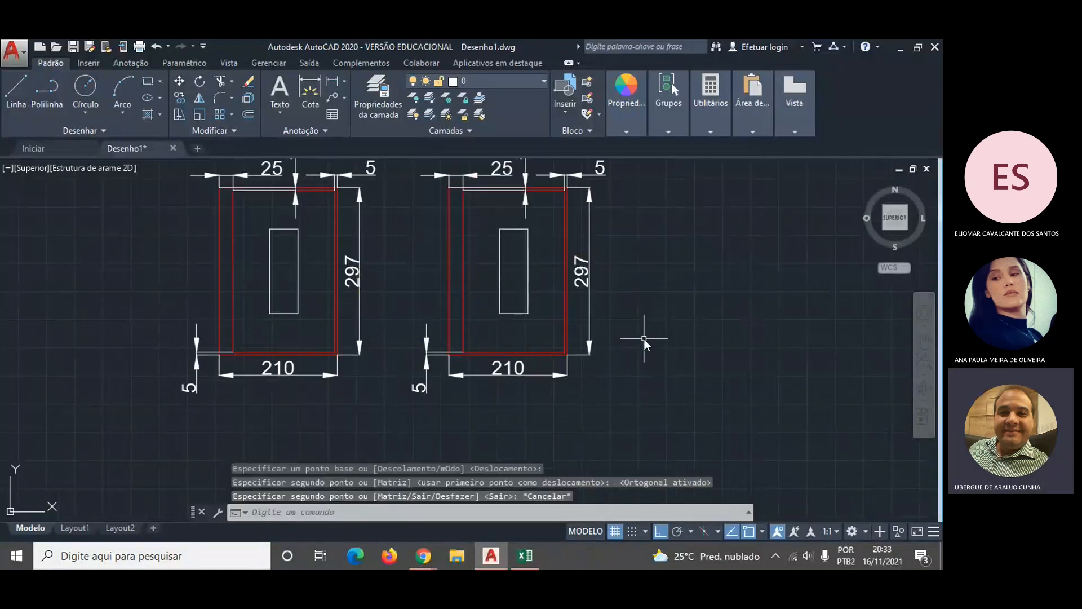
- Move the small rectangle in the copied A4 sheet off-centre, slightly up and to the left, with ortho mode off
type("mover")
key("Return")
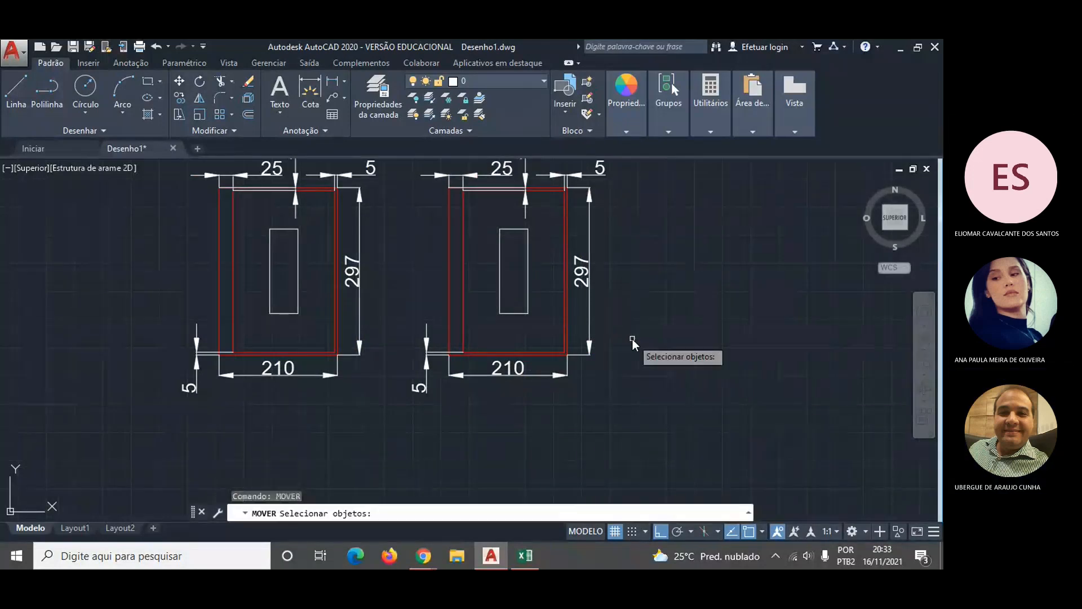
left_click(480, 214)
left_click(536, 321)
key("Return")
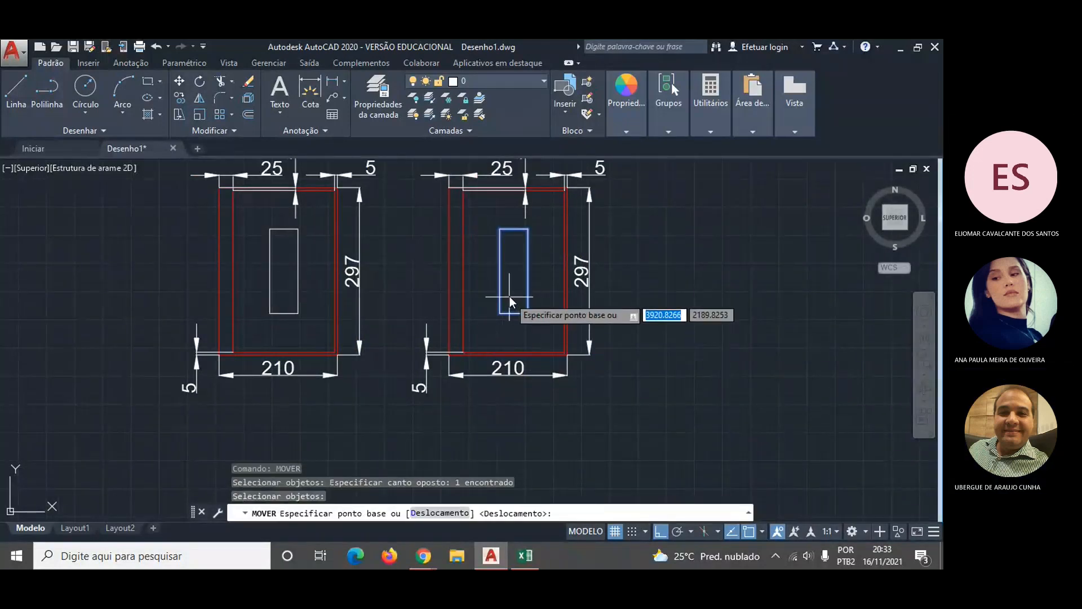
left_click(509, 299)
key("F8")
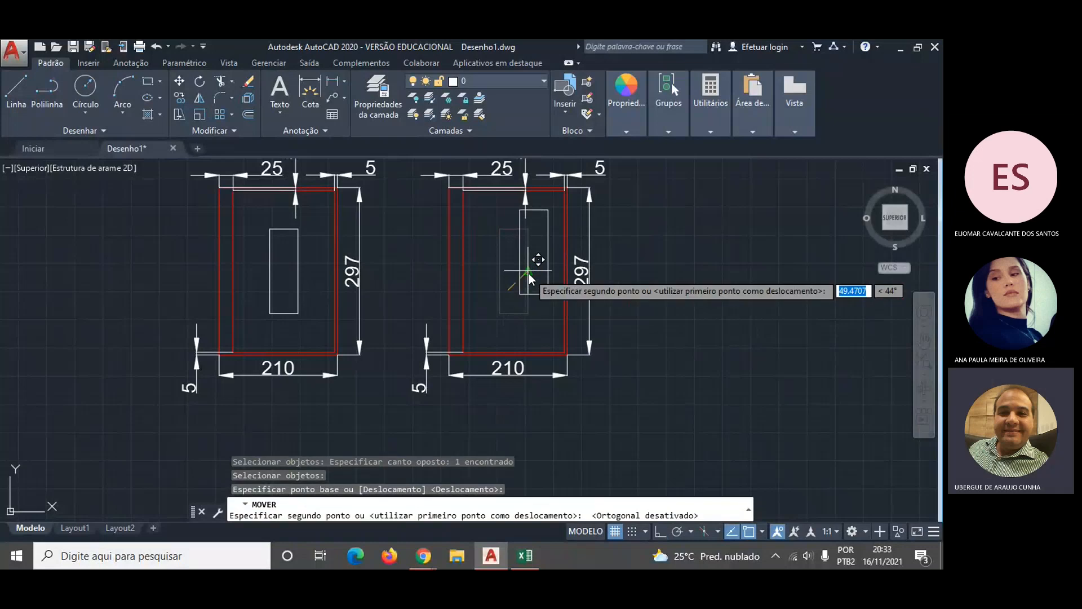
left_click(501, 278)
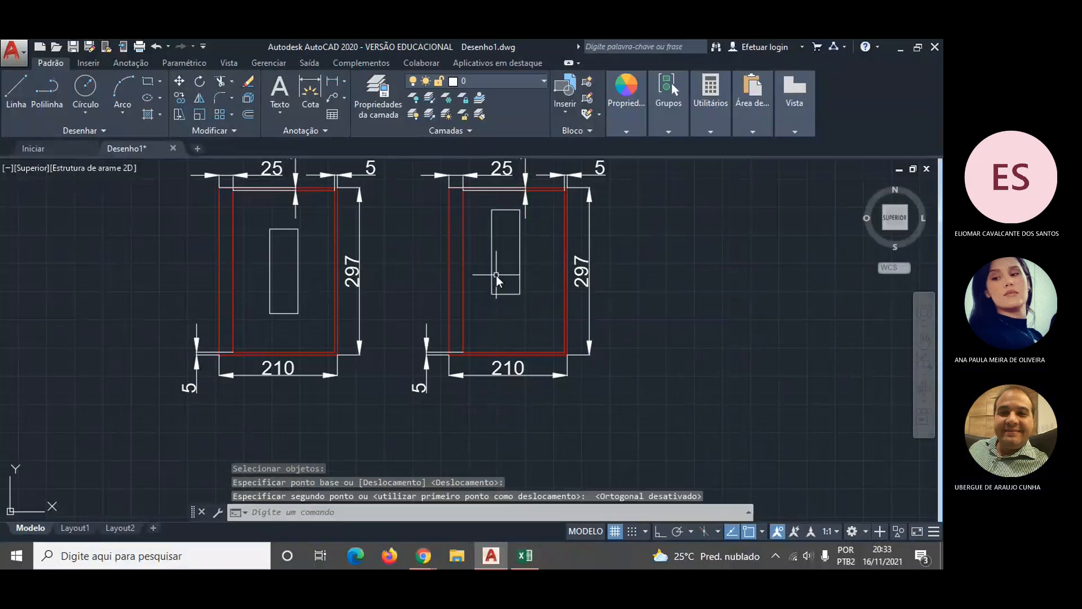
key("Escape")
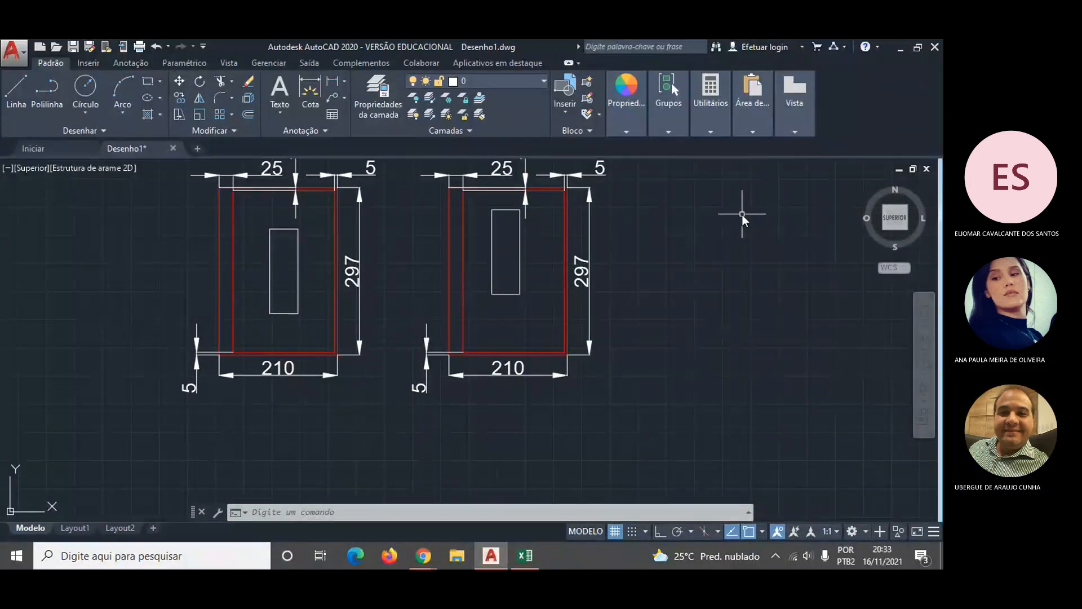
- Switch to the Microsoft Teams meeting to check on the participants, and return to the AutoCAD drawing
key("alt+Tab")
key("alt+Tab")
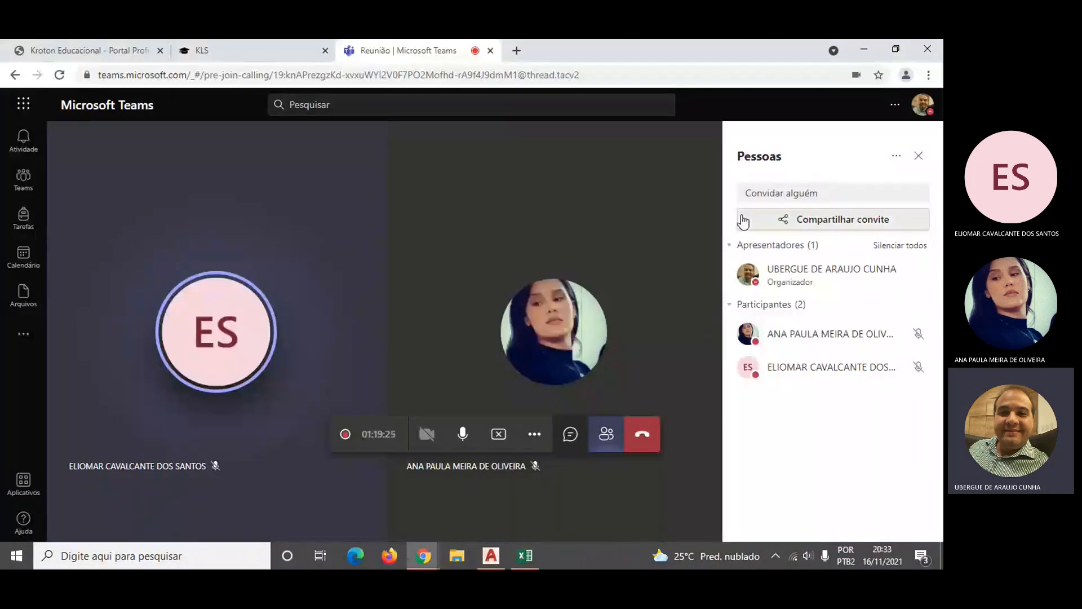
key("alt+Tab")
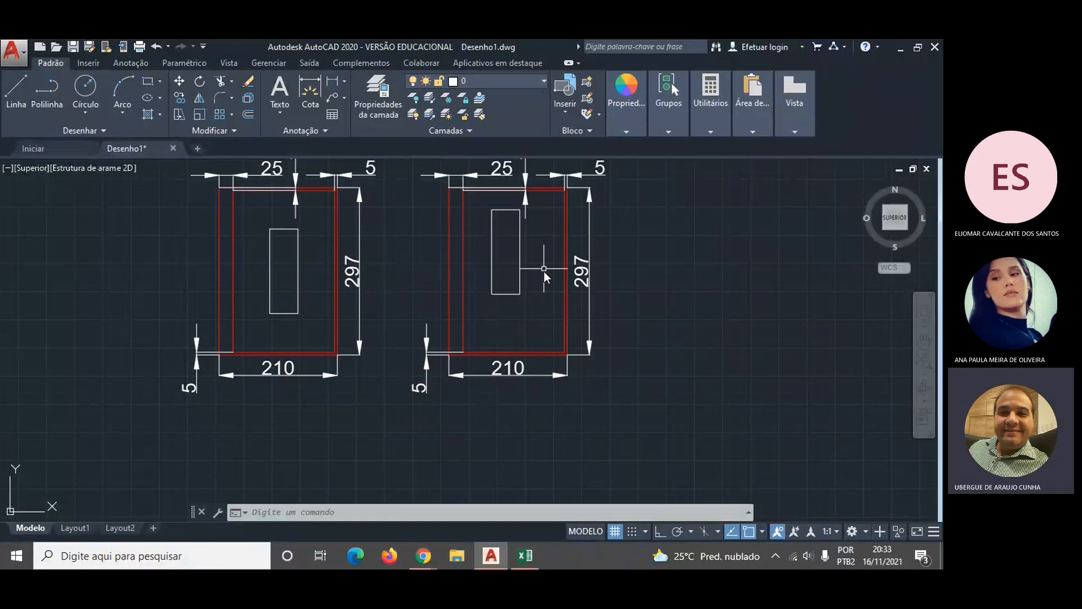
- Draw a diagonal line from the lower-left to the upper-right corner of the copied sheet's inner margin frame
type("l")
key("Return")
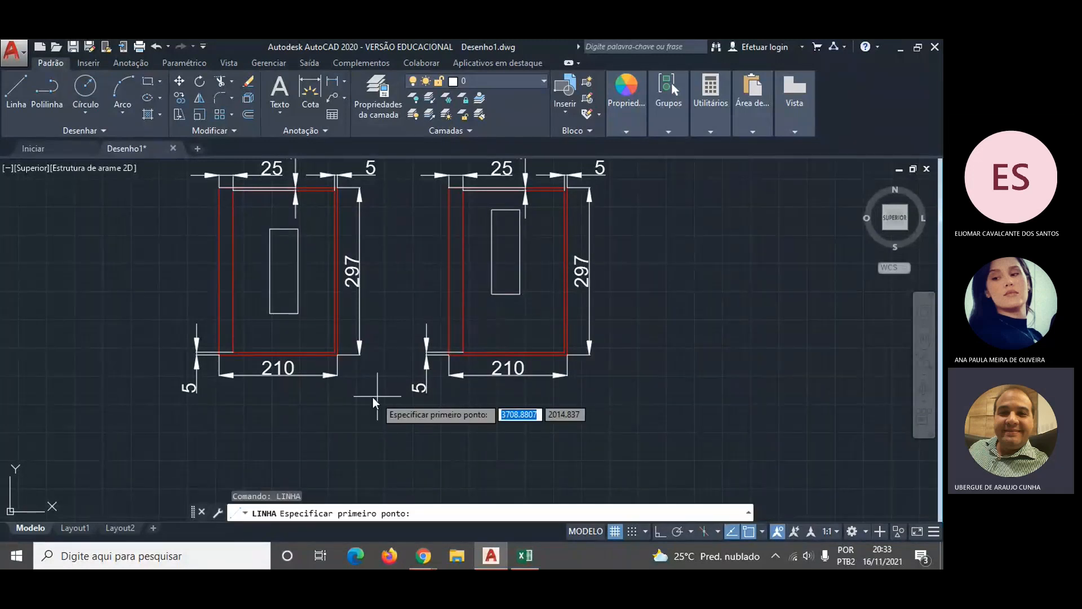
left_click(462, 352)
left_click(564, 192)
key("Escape")
type("LINHA")
key("Return")
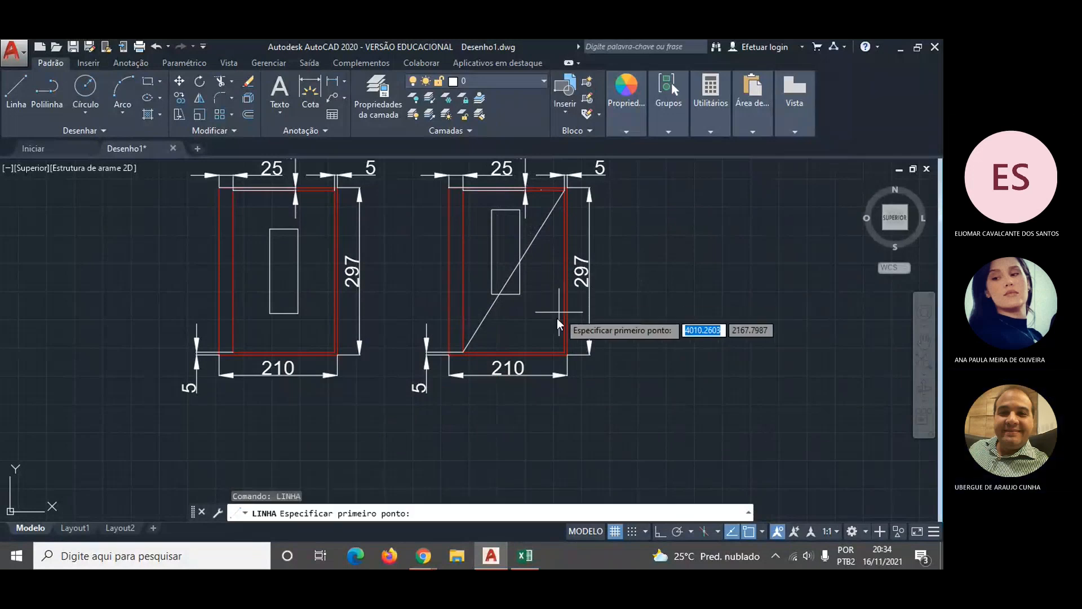
left_click(562, 350)
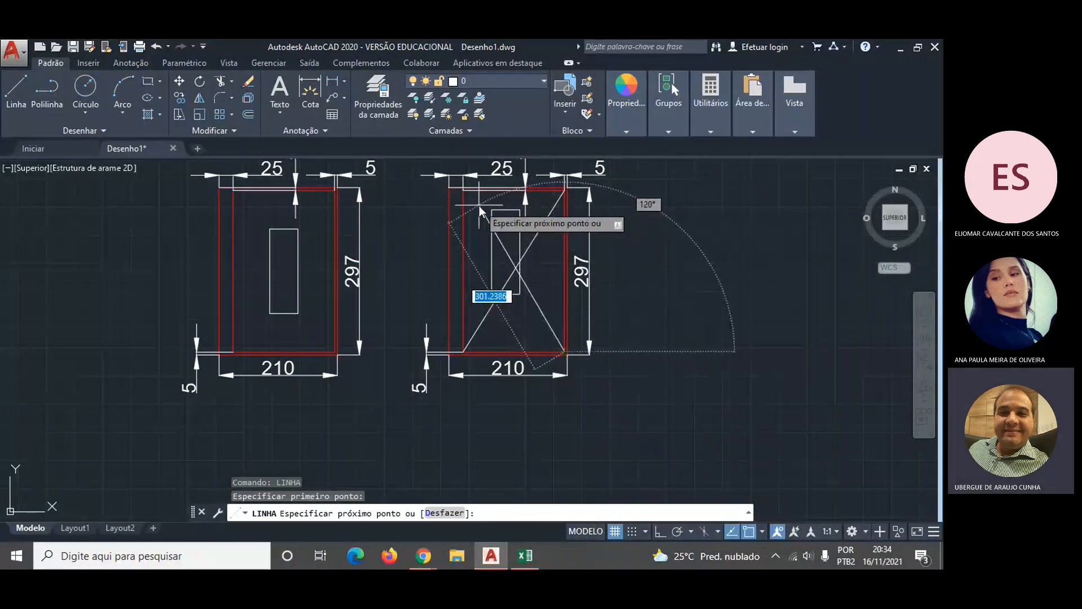
key("Escape")
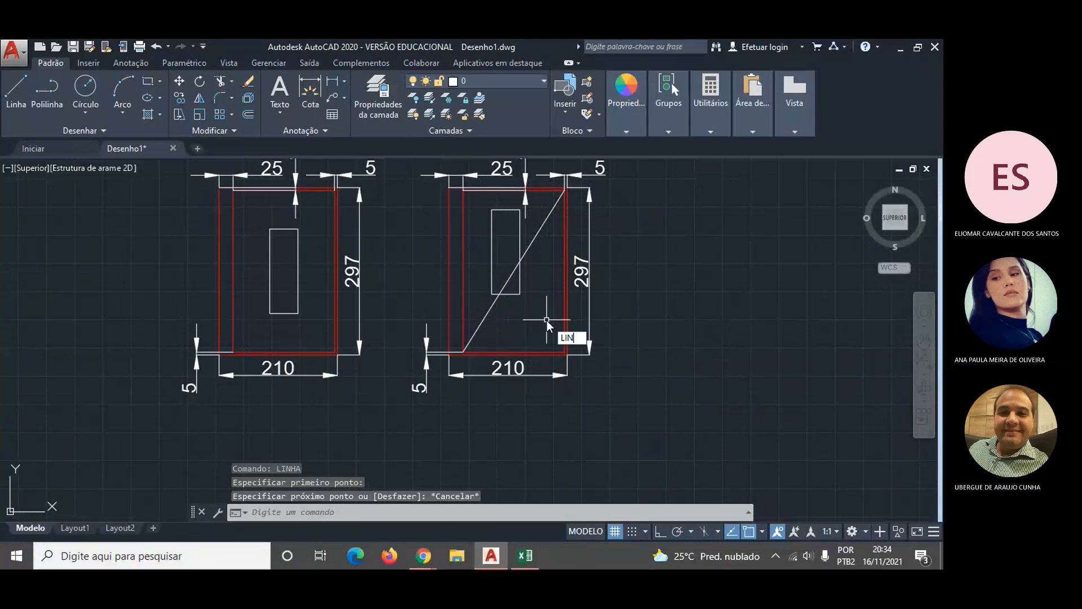
- Draw the second diagonal of the copied sheet's inner margin frame, from its lower-right to its upper-left corner
key("Return")
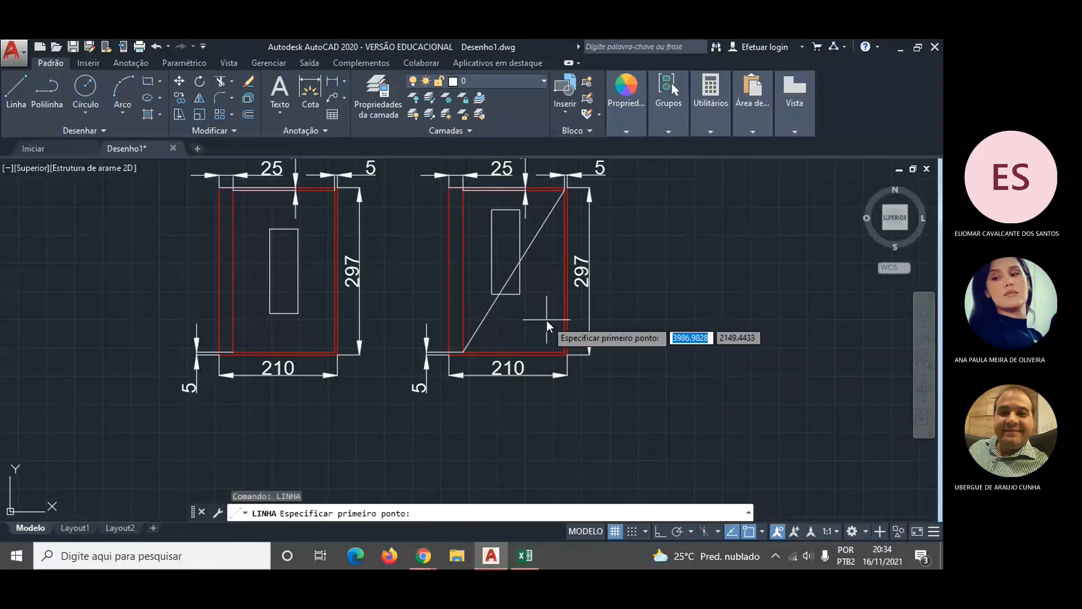
left_click(564, 352)
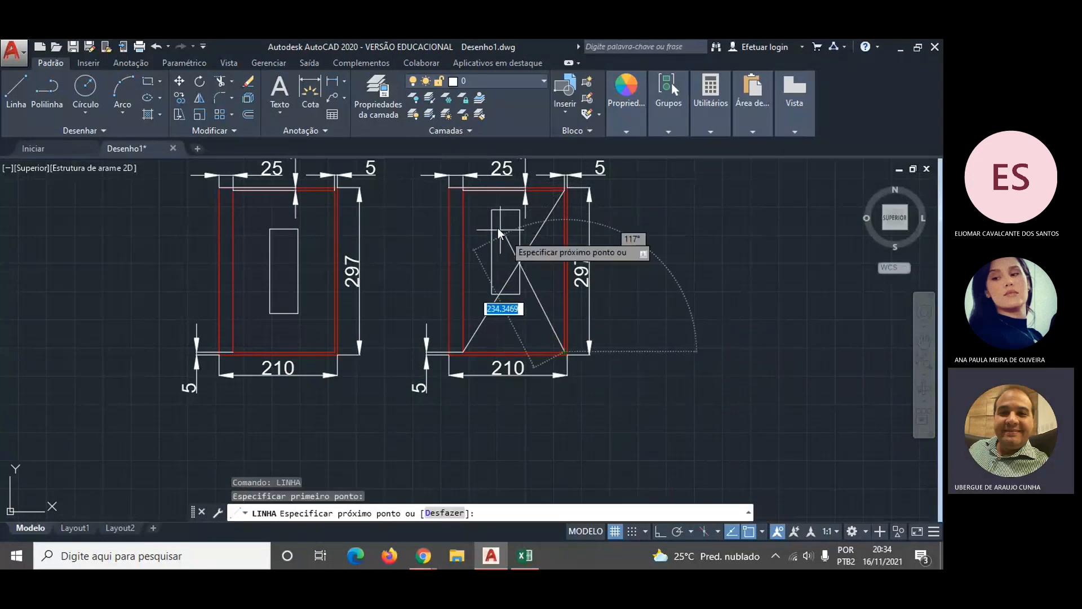
left_click(464, 193)
key("Escape")
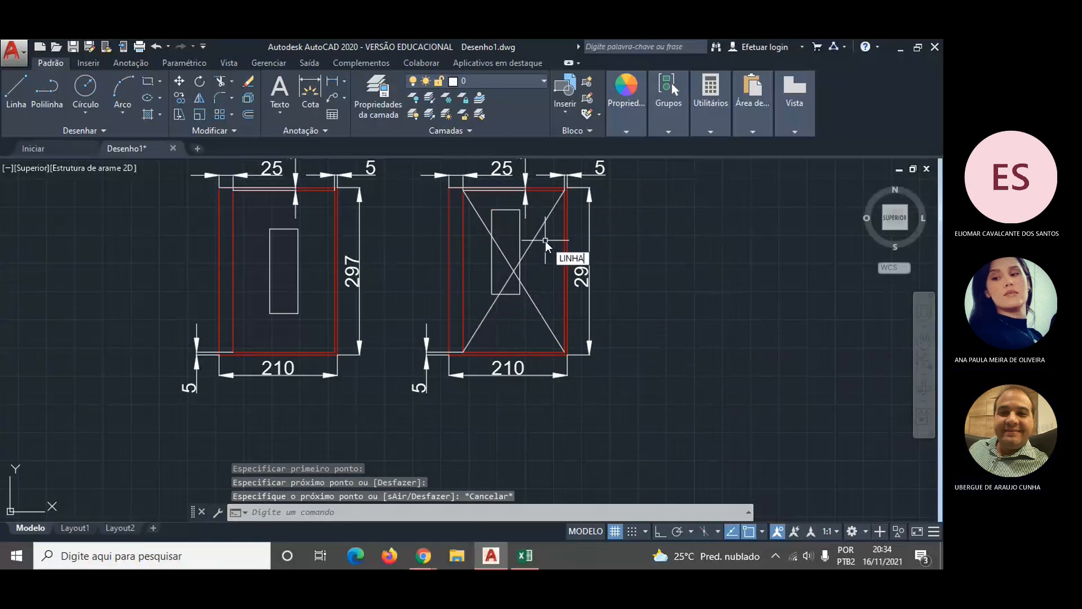
- Draw both corner-to-corner diagonals inside the small rectangle on the copied sheet
key("Return")
left_click(491, 294)
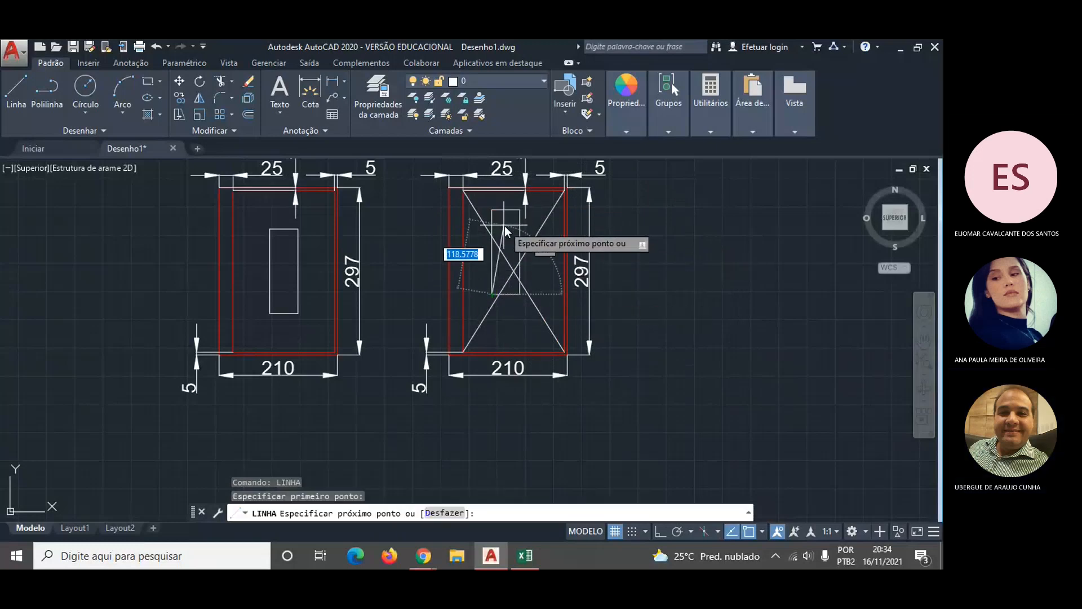
left_click(519, 209)
key("Escape")
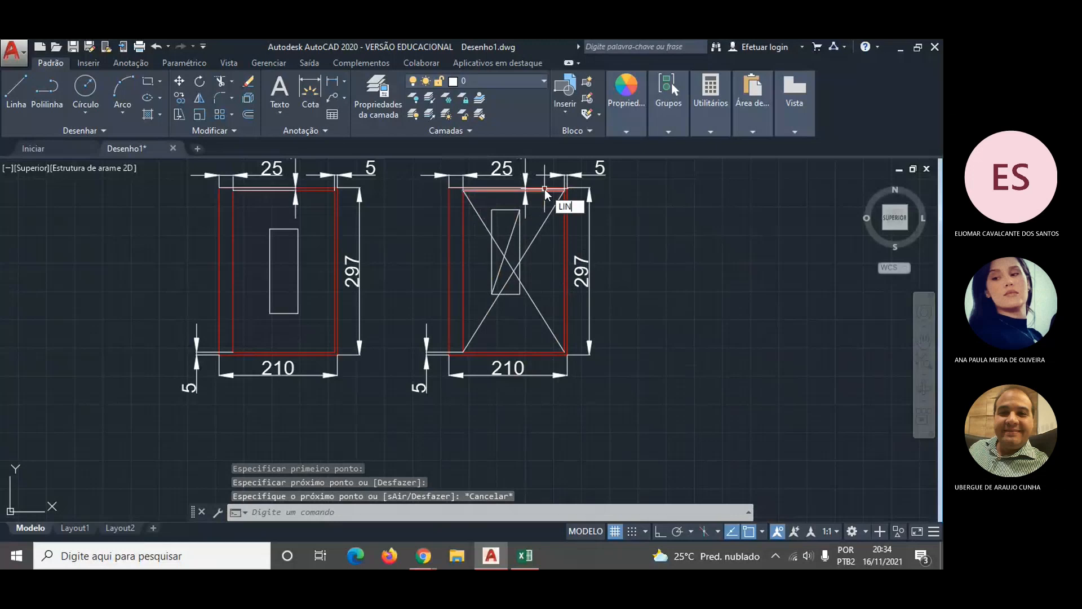
key("Return")
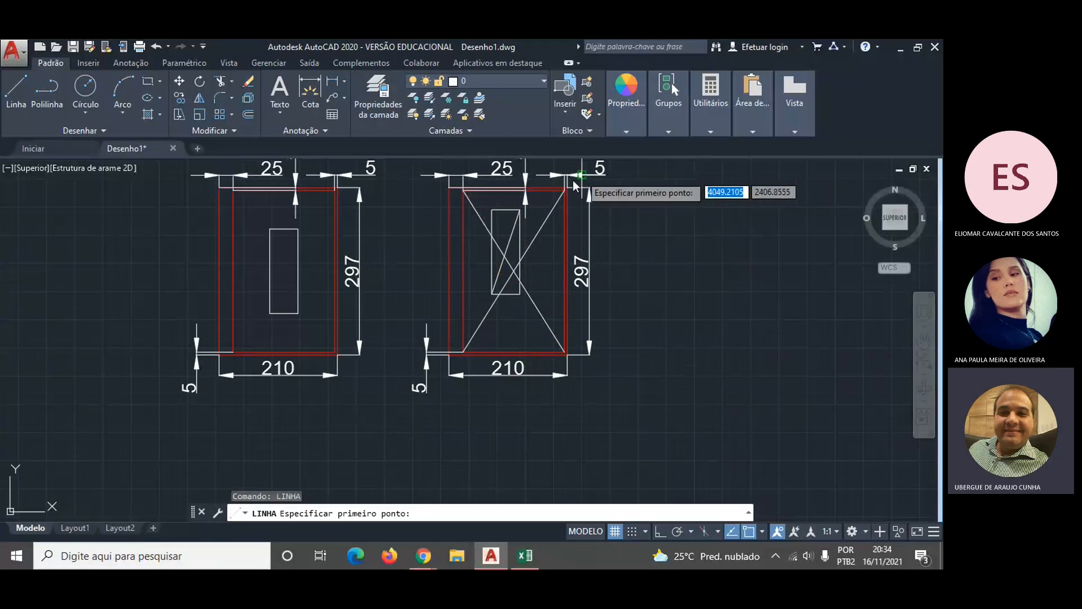
left_click(492, 210)
left_click(519, 291)
key("Escape")
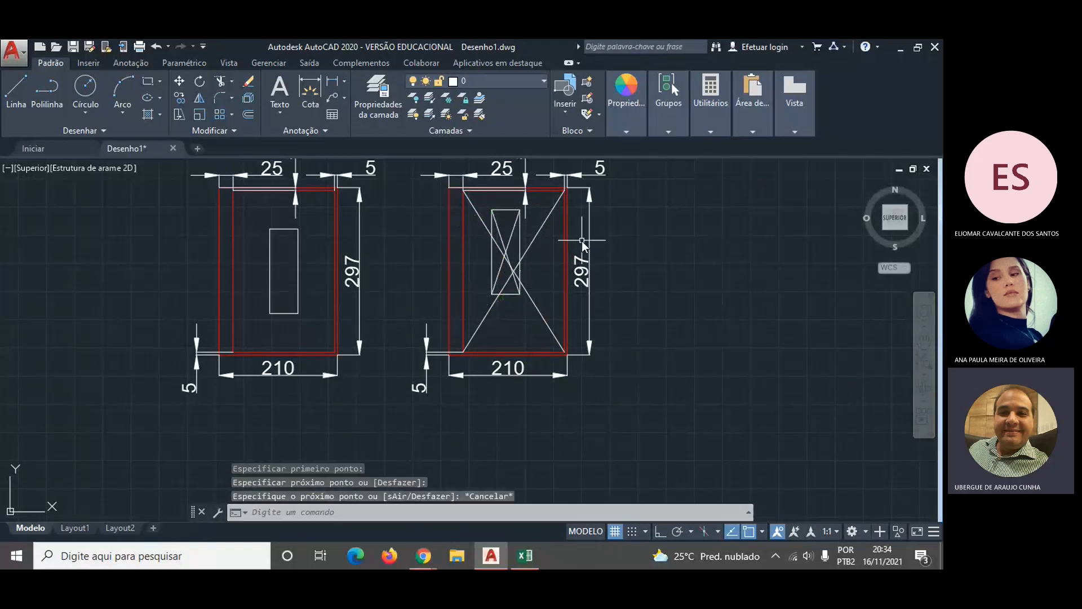
- Move the small rectangle and its two diagonals from their crossing point to the crossing of the frame's diagonals
type("m")
key("Return")
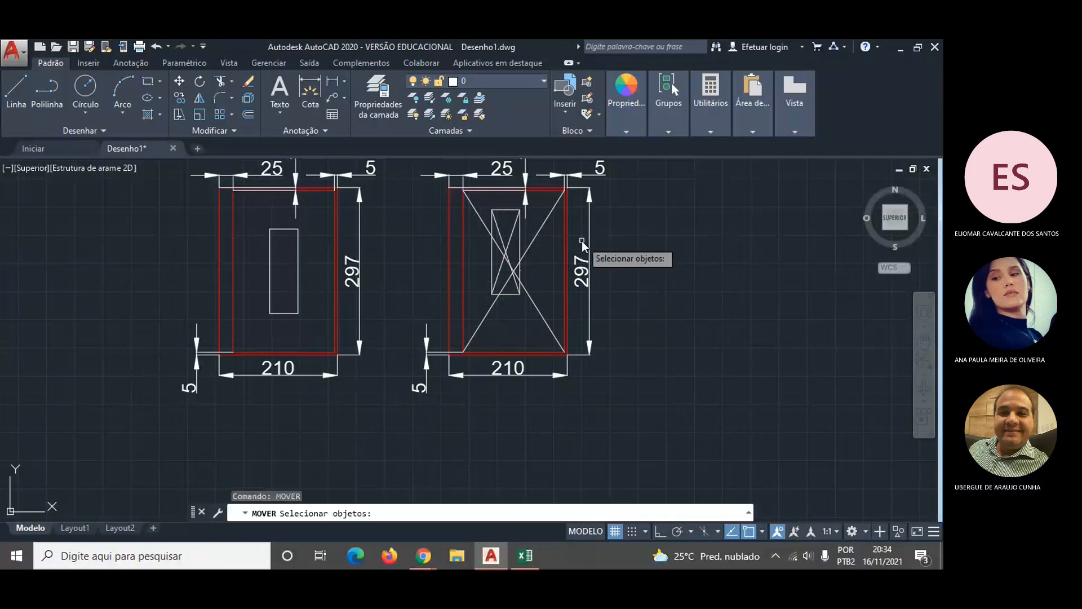
left_click(503, 211)
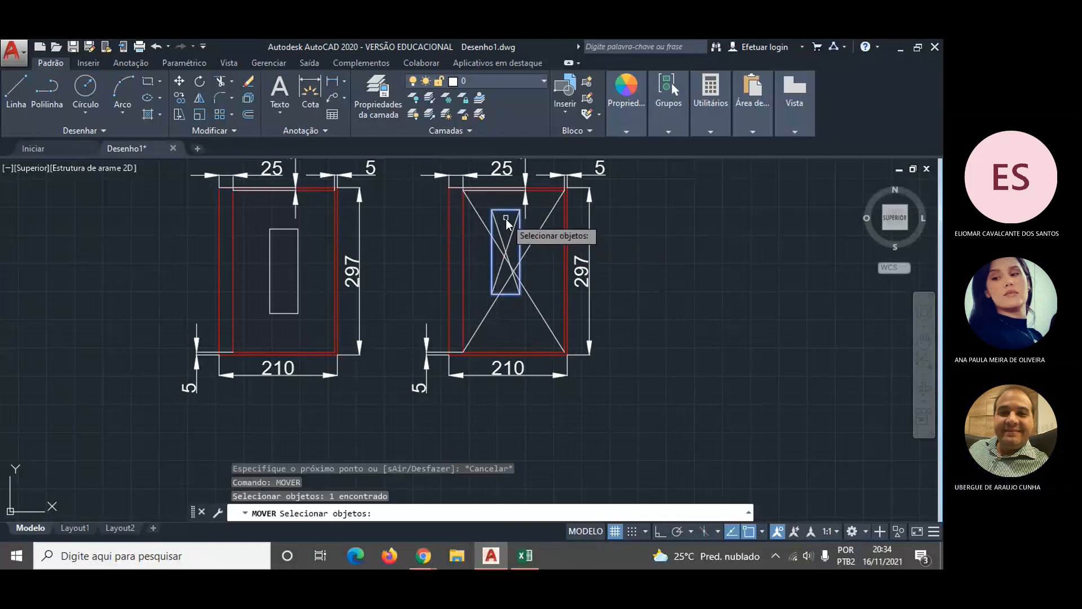
left_click(499, 228)
left_click(509, 242)
key("Return")
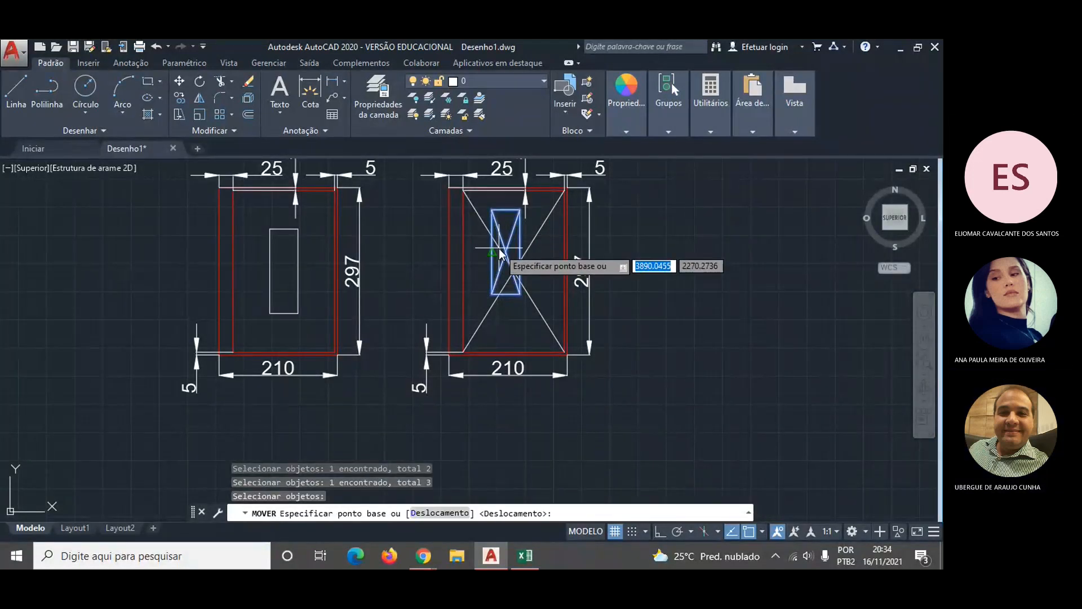
left_click(506, 252)
key("Escape")
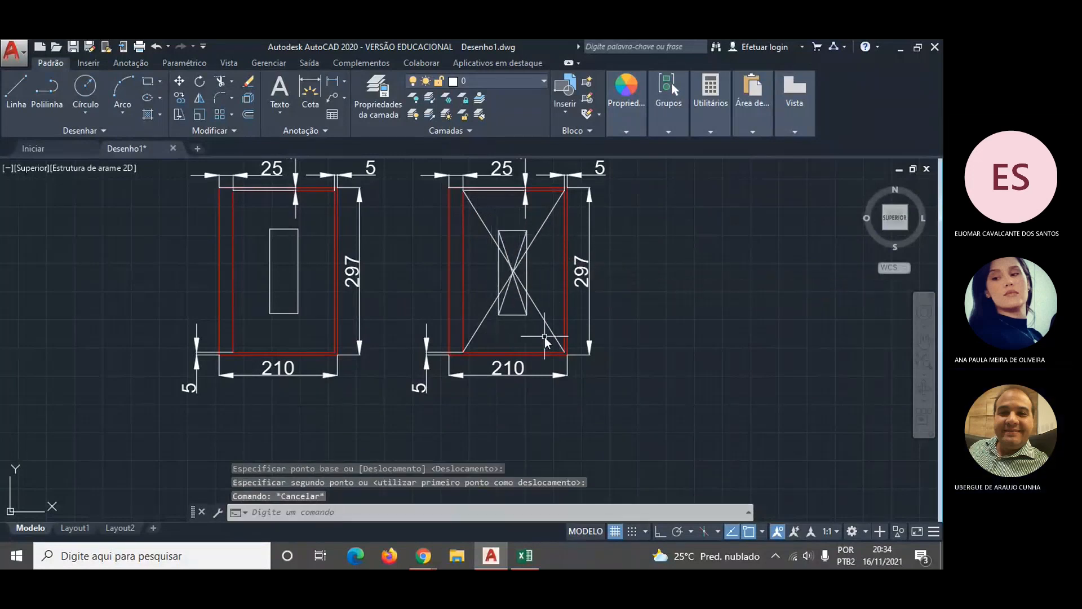
- Move the small rectangle with its diagonals again, snapping their crossing exactly onto the intersection of the frame's diagonals
key("space")
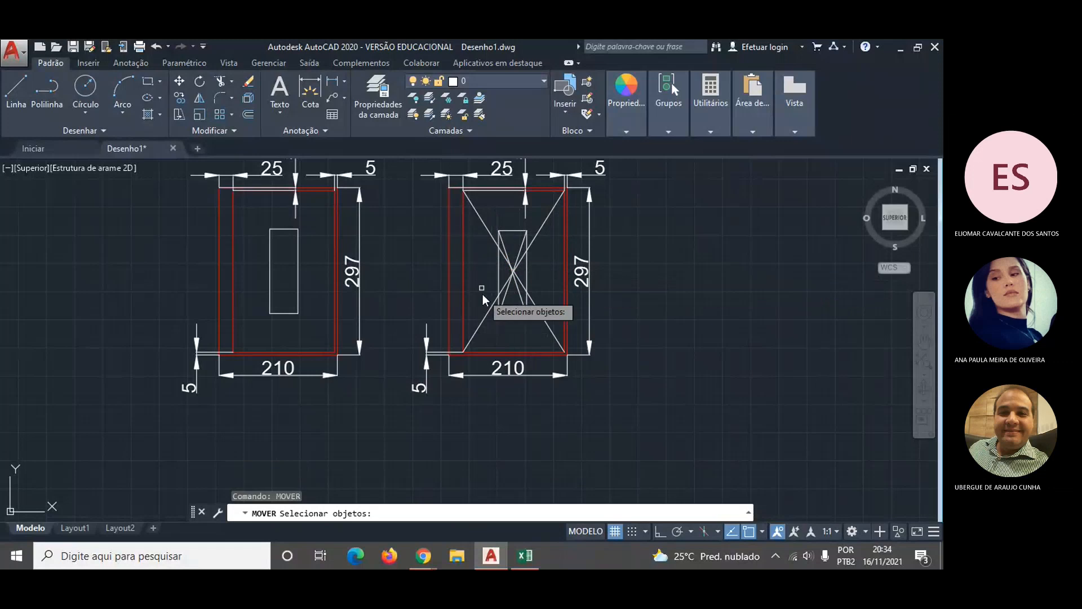
left_click(512, 314)
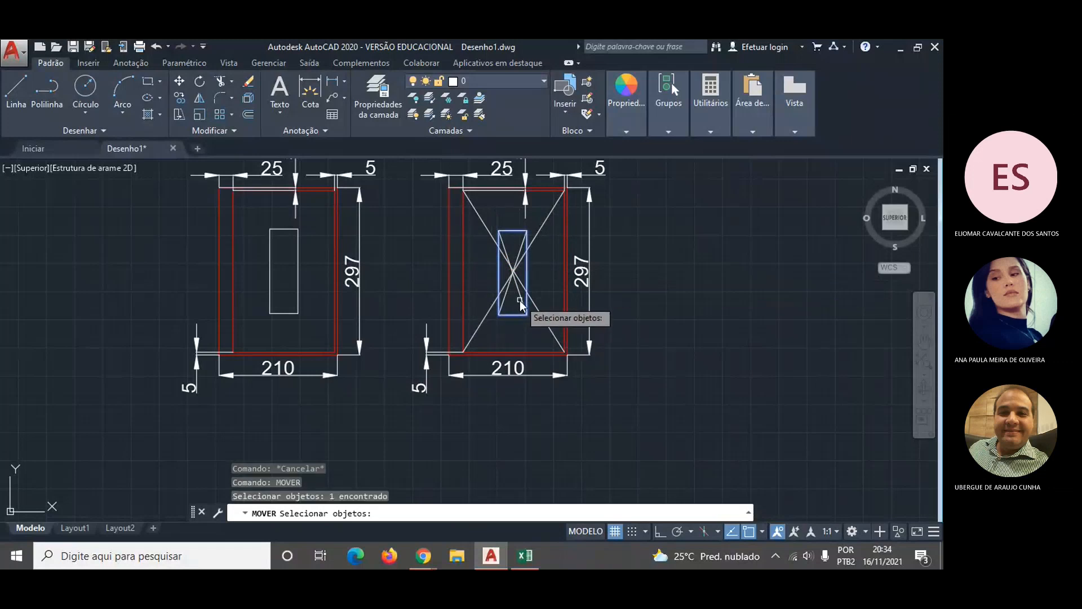
left_click(519, 299)
left_click(506, 305)
key("Return")
scroll(511, 275, "up", 6)
scroll(511, 277, "up", 4)
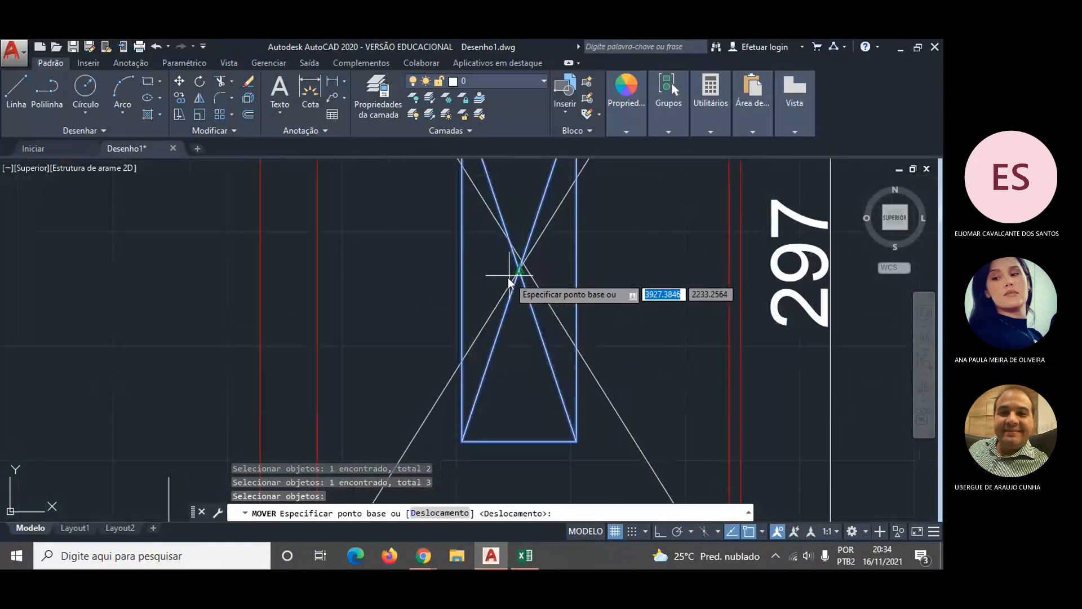
left_click(538, 253)
key("Escape")
- Delete all the construction diagonals and the small rectangle from the copied A4 sheet
scroll(654, 317, "down", 8)
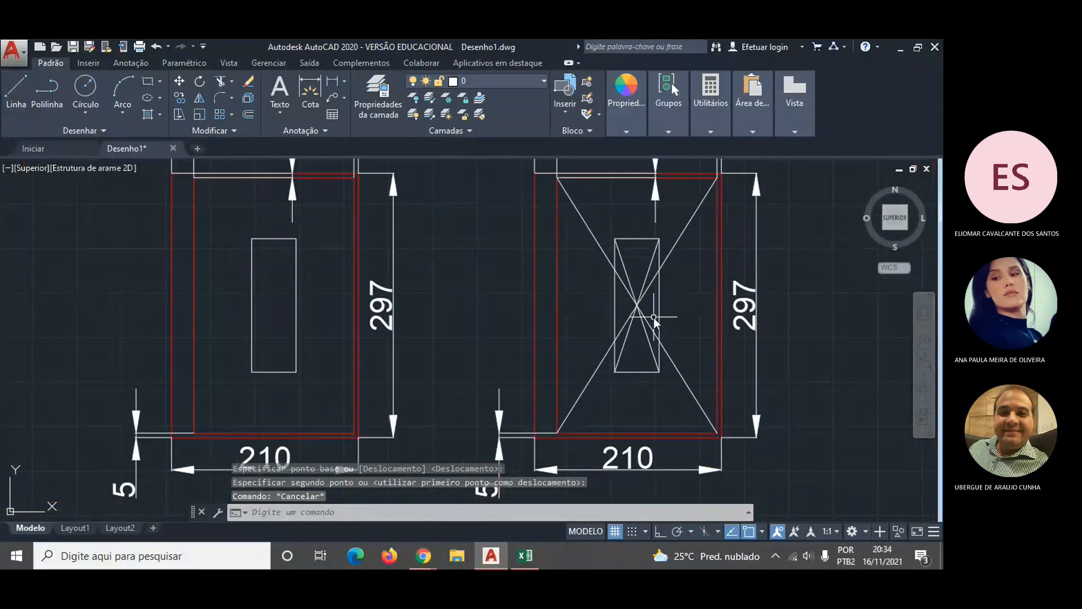
left_click(668, 261)
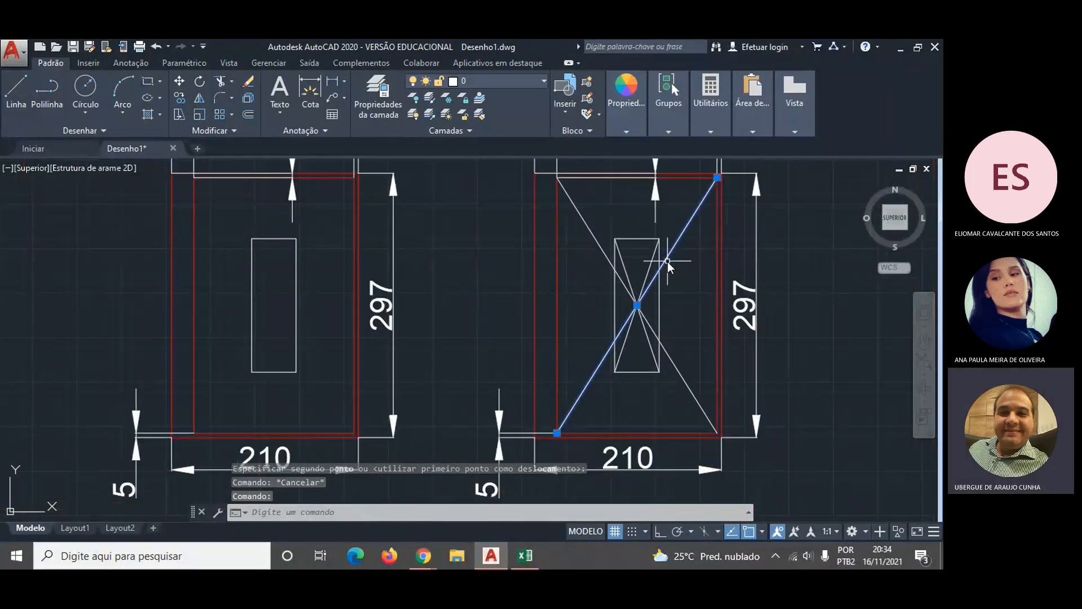
key("Delete")
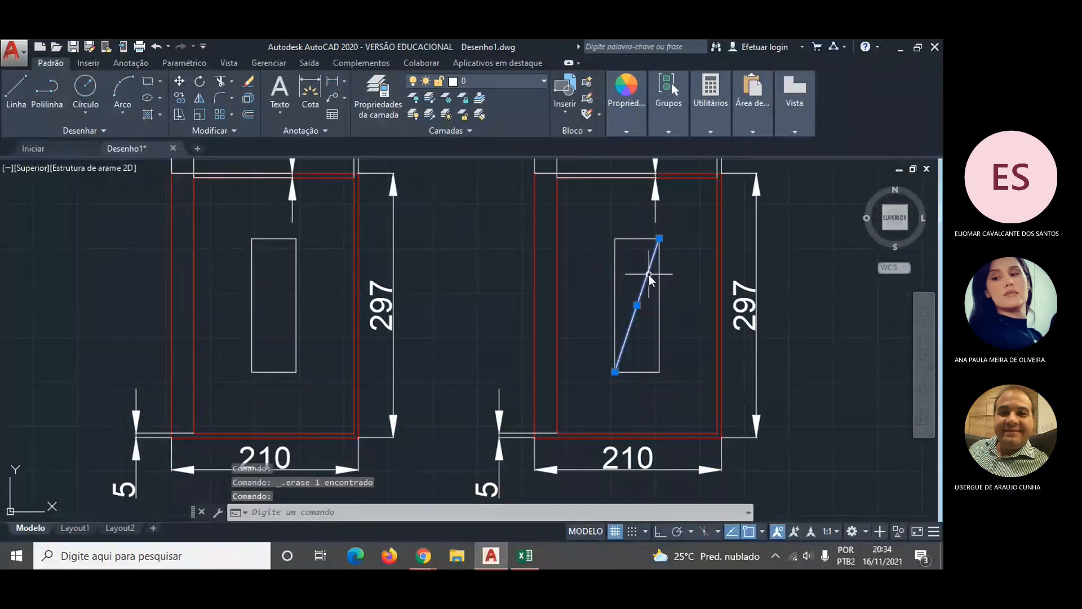
scroll(655, 273, "down", 2)
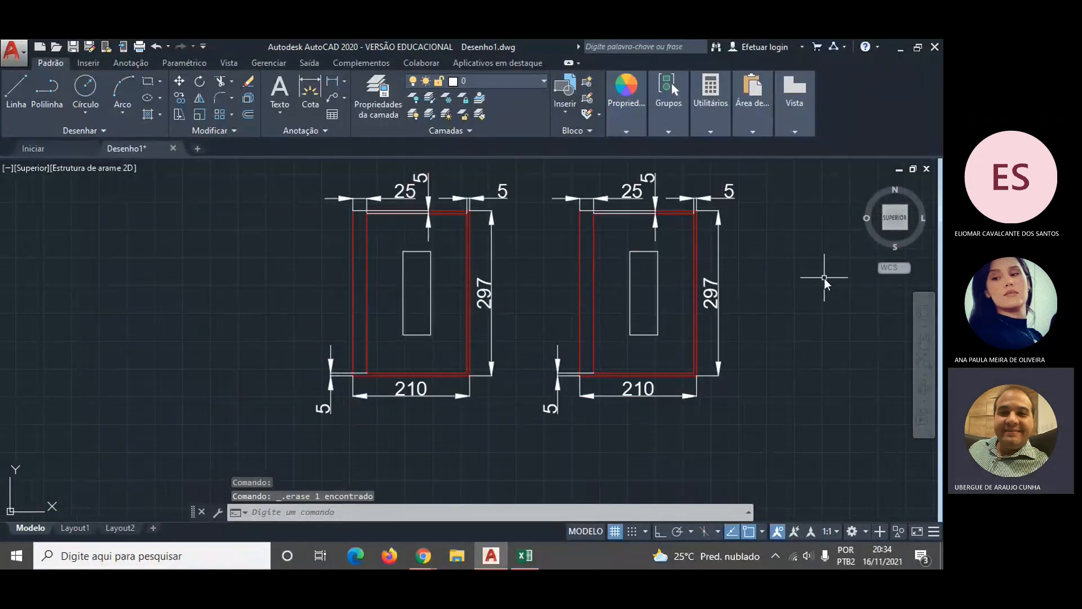
scroll(826, 279, "down", 2)
scroll(826, 278, "up", 2)
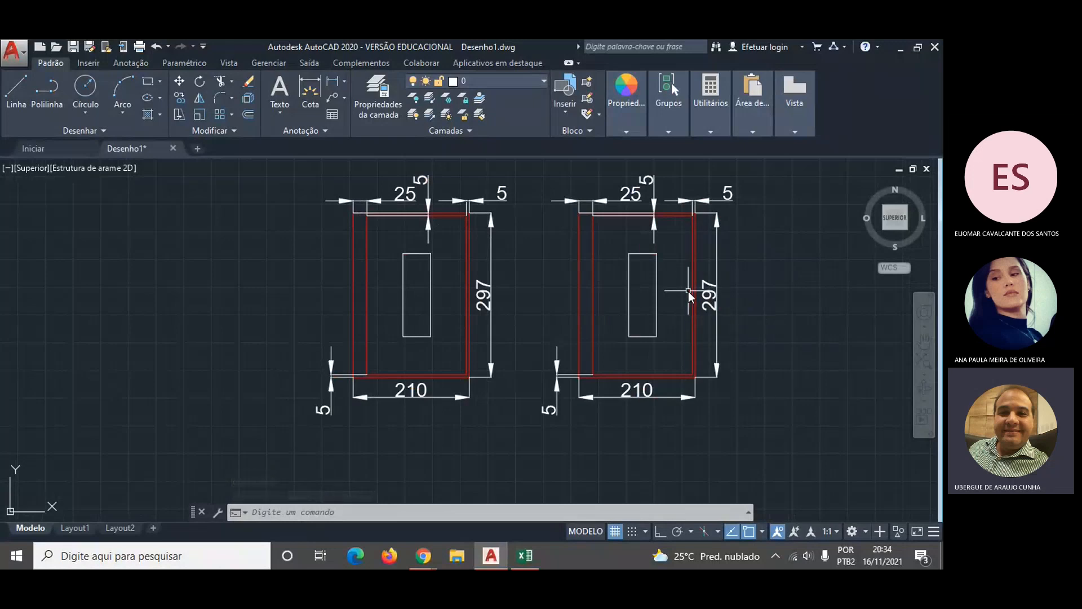
left_click(649, 337)
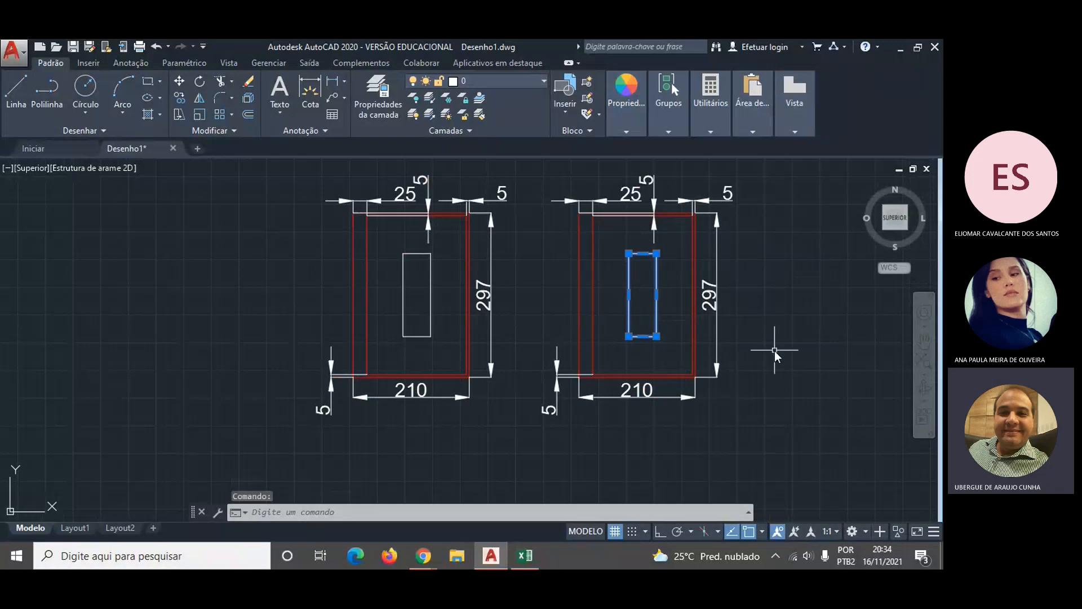
key("Delete")
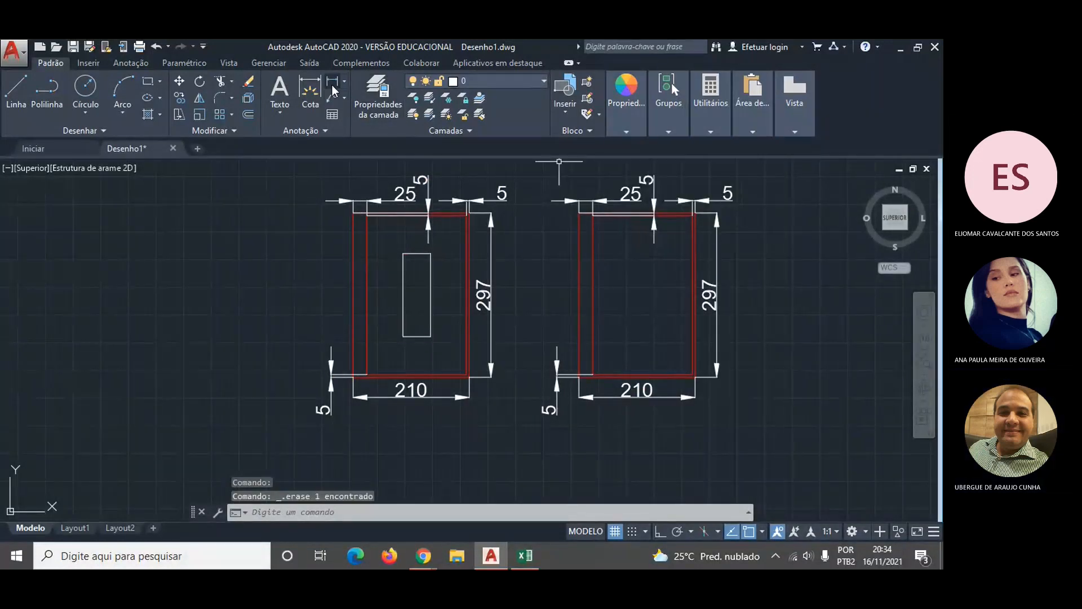
- Draw a 40 mm line at 90° up from the copied inner frame's lower-right corner, continuing horizontally to the frame's left edge
left_click(15, 90)
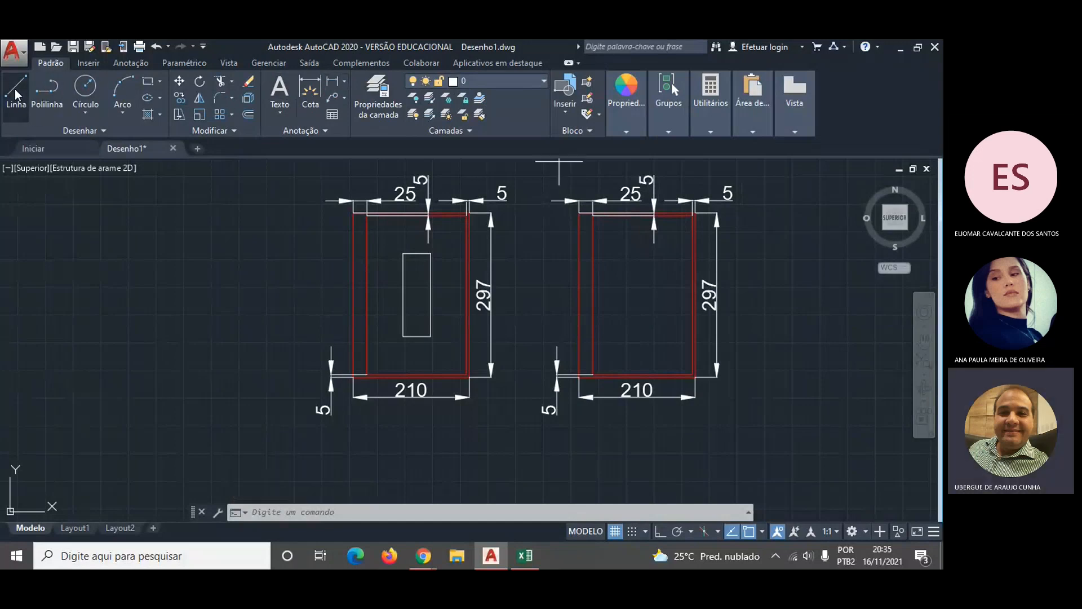
scroll(671, 403, "up", 5)
scroll(667, 393, "down", 3)
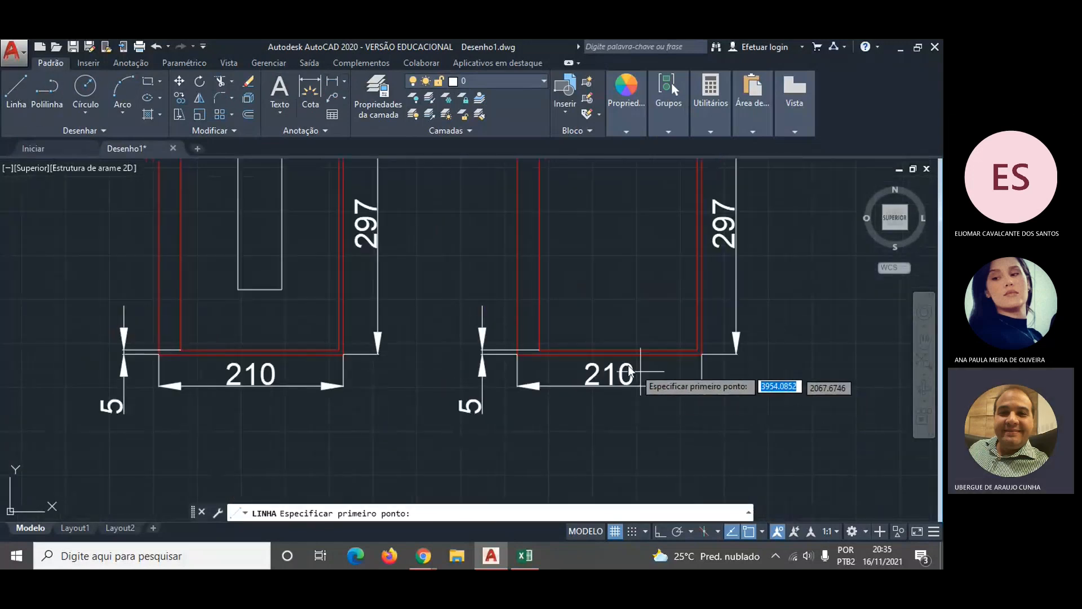
left_click(699, 350)
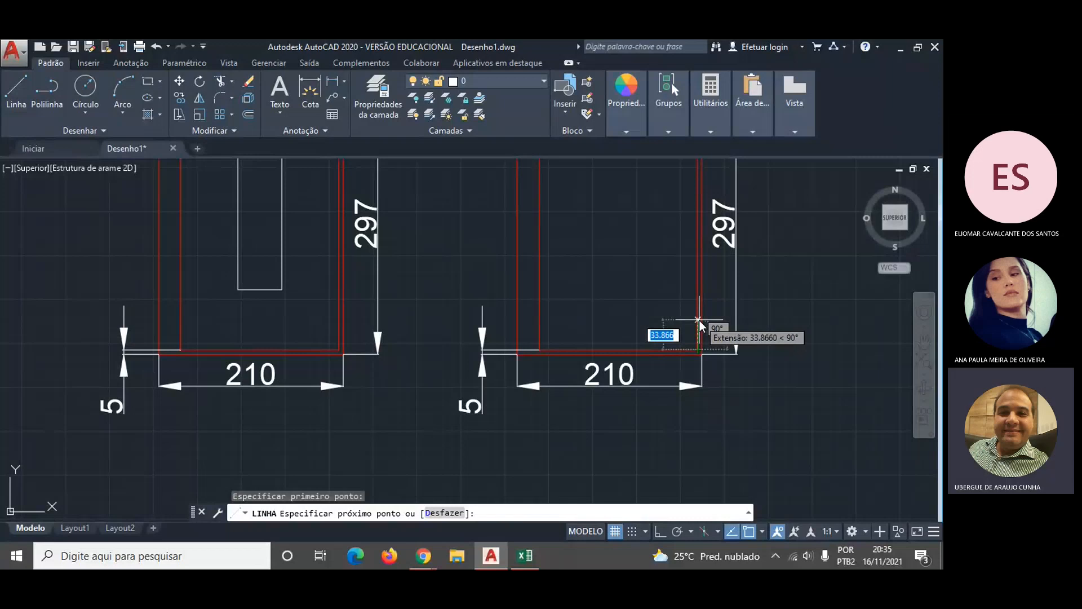
type("40")
key("Tab")
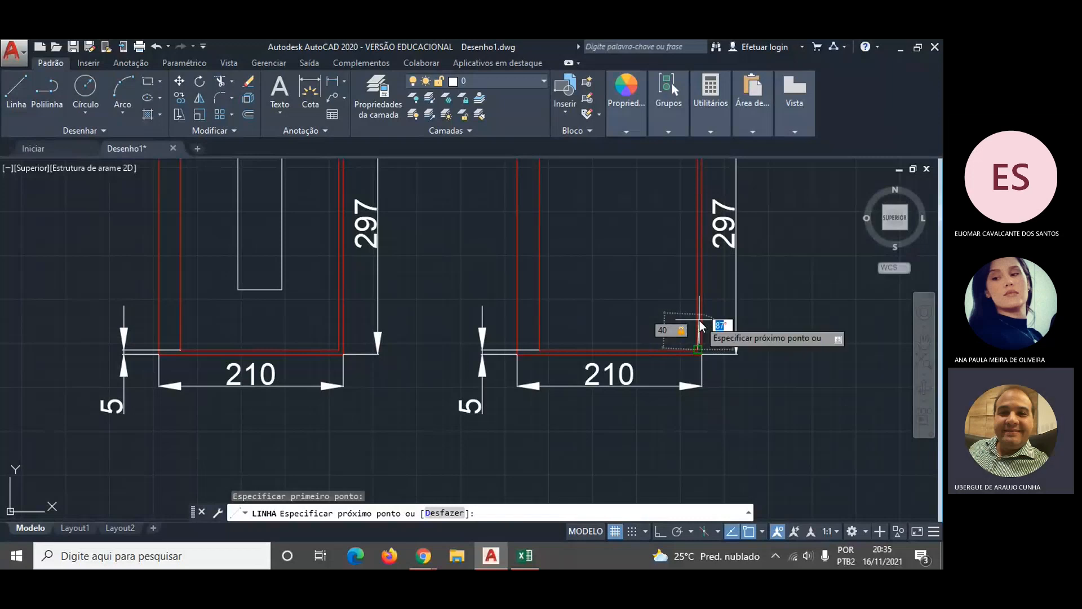
type("90")
key("Return")
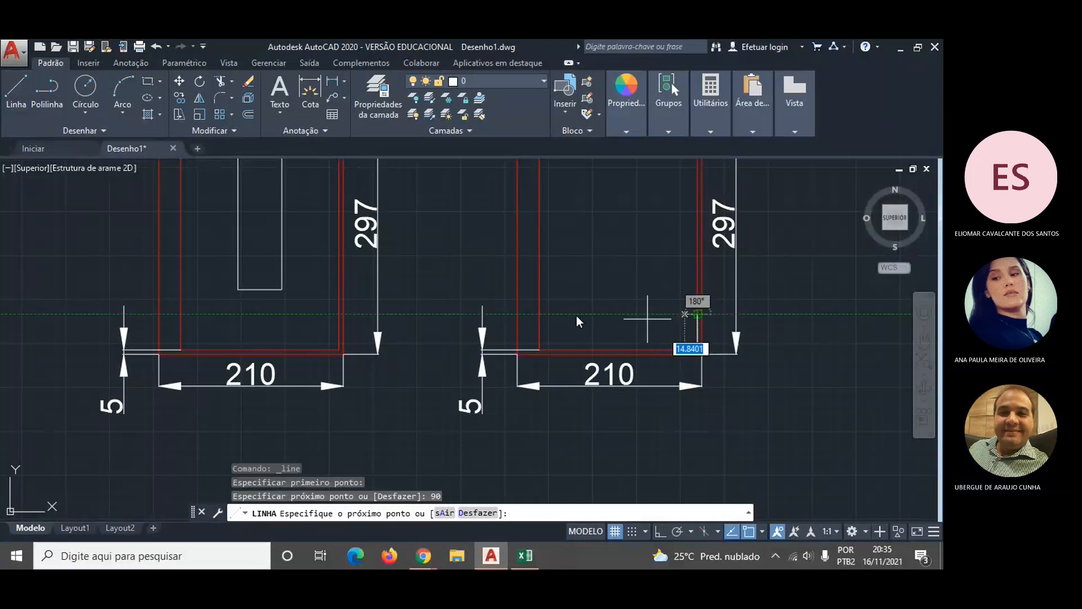
left_click(540, 314)
key("Escape")
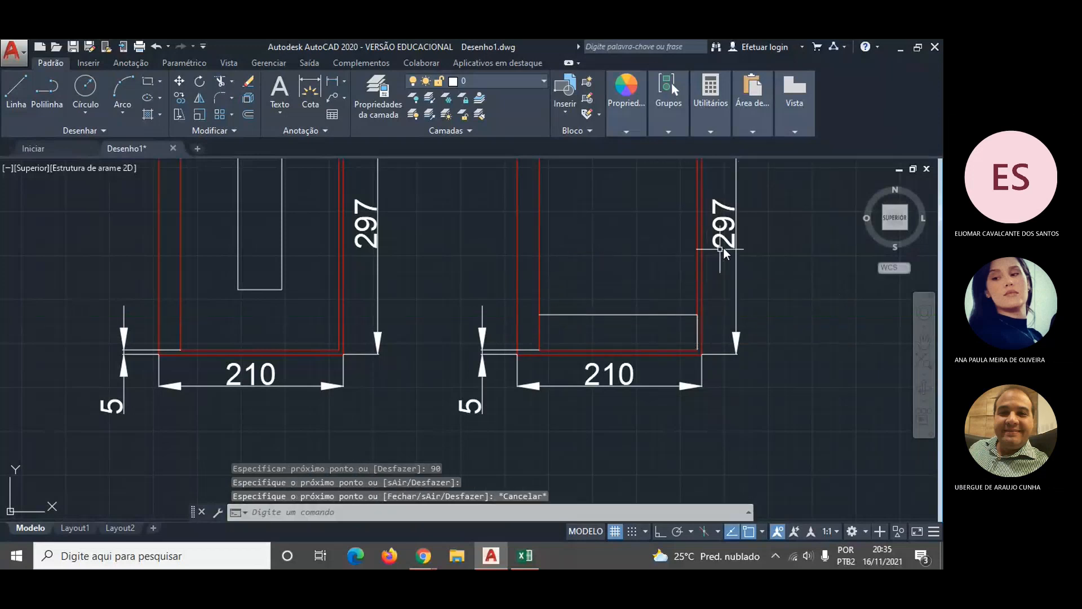
- Delete the short vertical helper line and set the colour of the horizontal line across the frame to yellow
left_click(697, 329)
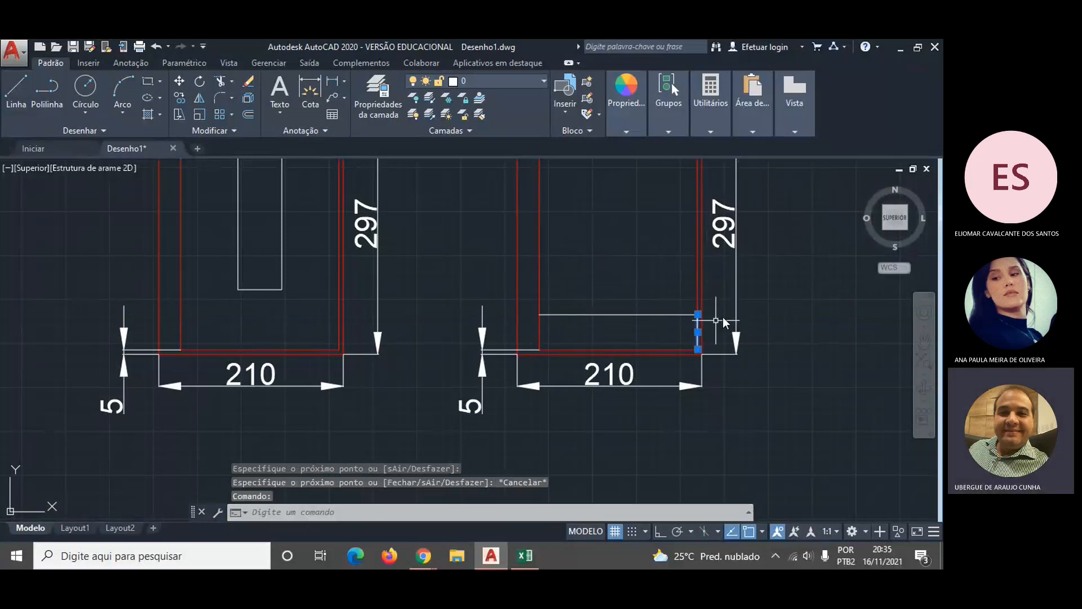
key("Delete")
mouse_move(632, 316)
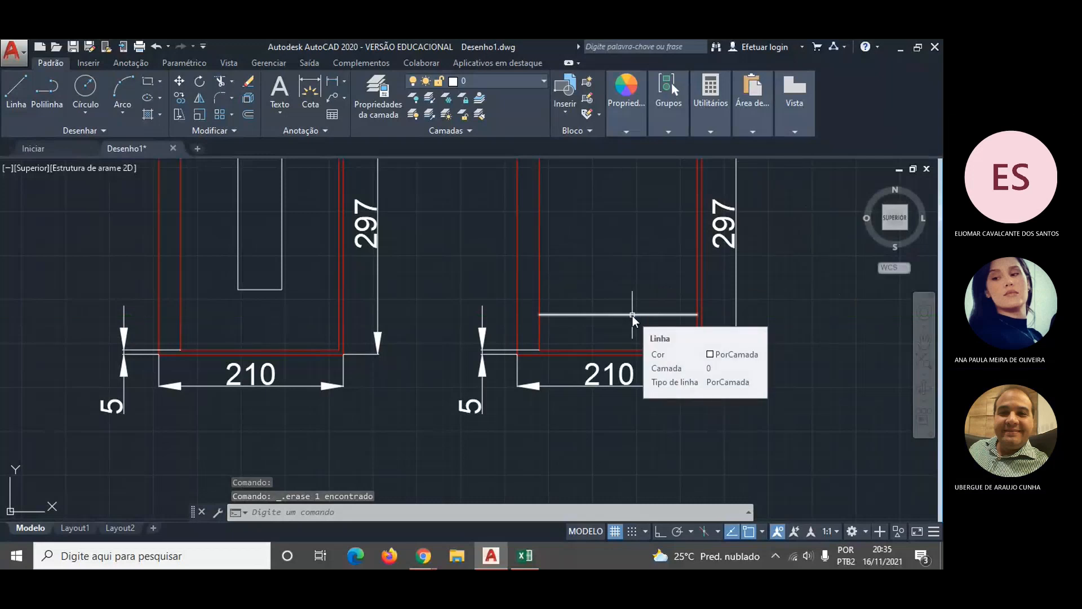
left_click(632, 315)
mouse_move(668, 101)
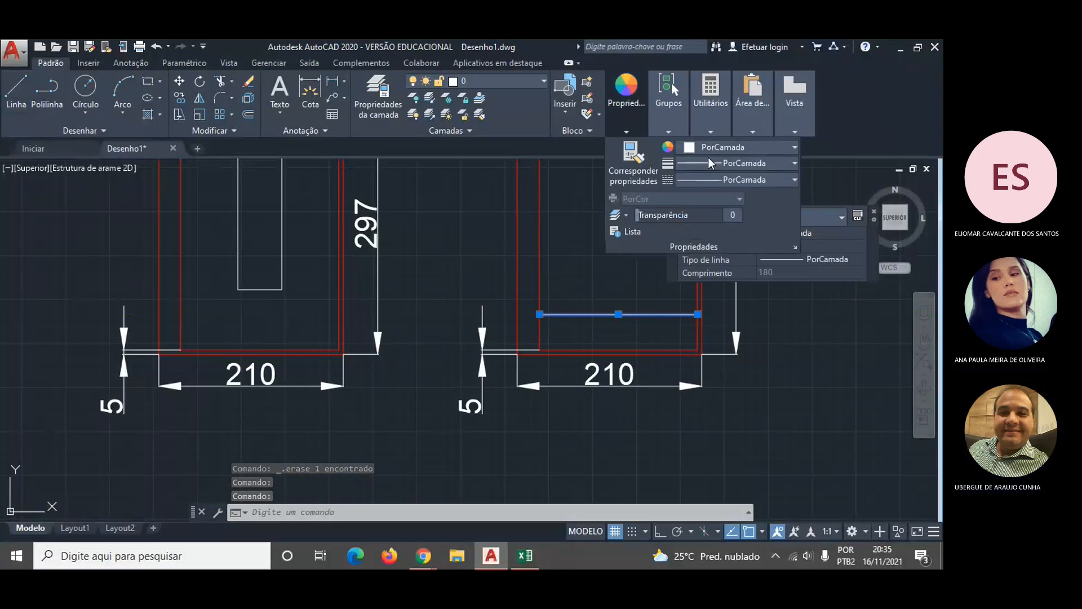
left_click(706, 148)
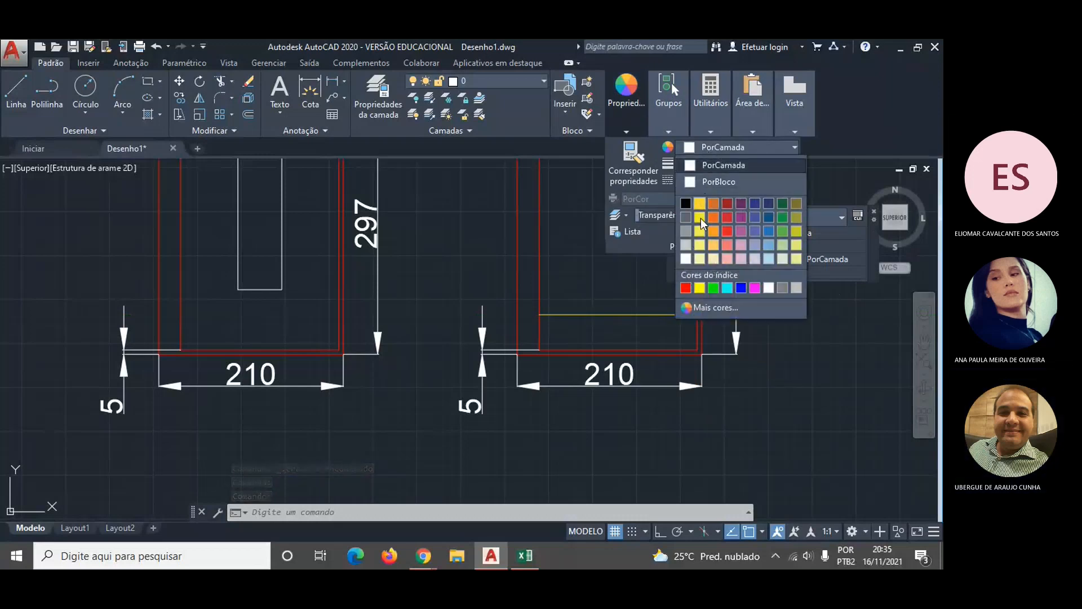
left_click(700, 217)
key("Escape")
key("Escape")
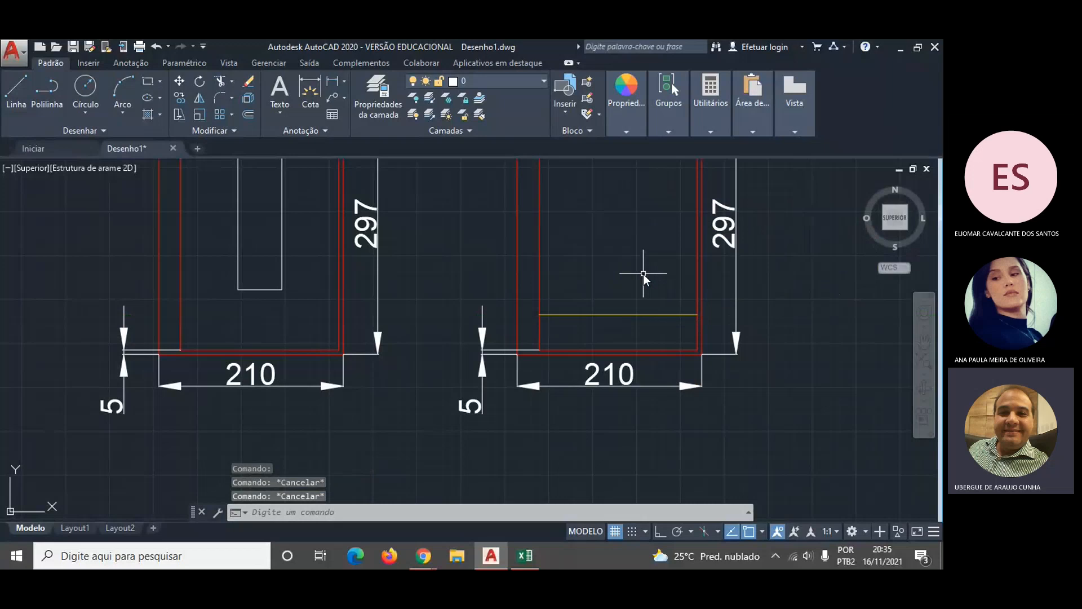
left_click(248, 114)
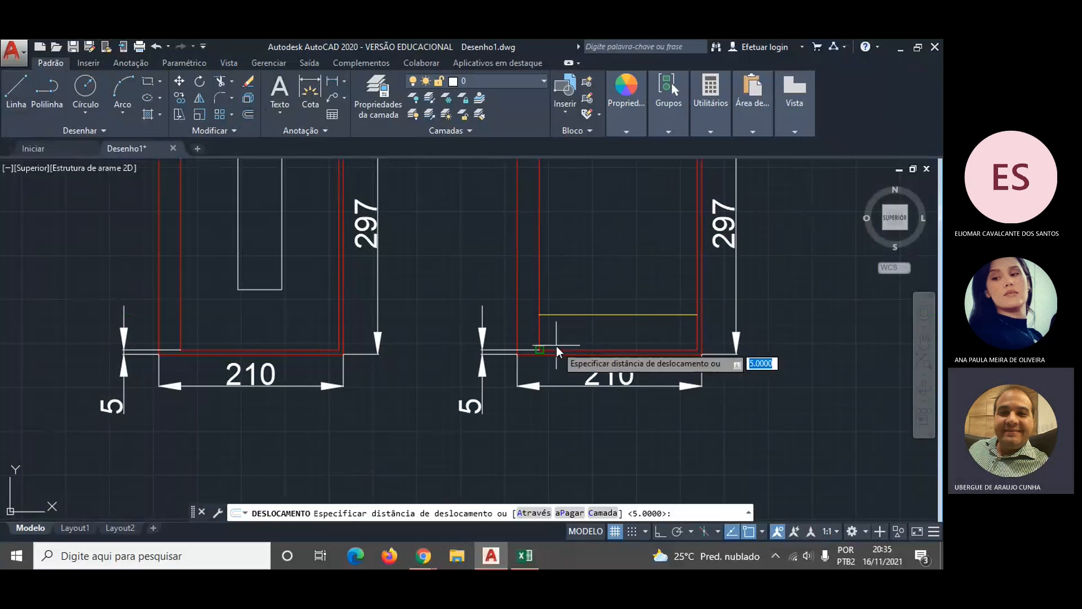
type("1")
key("Return")
key("Escape")
key("Escape")
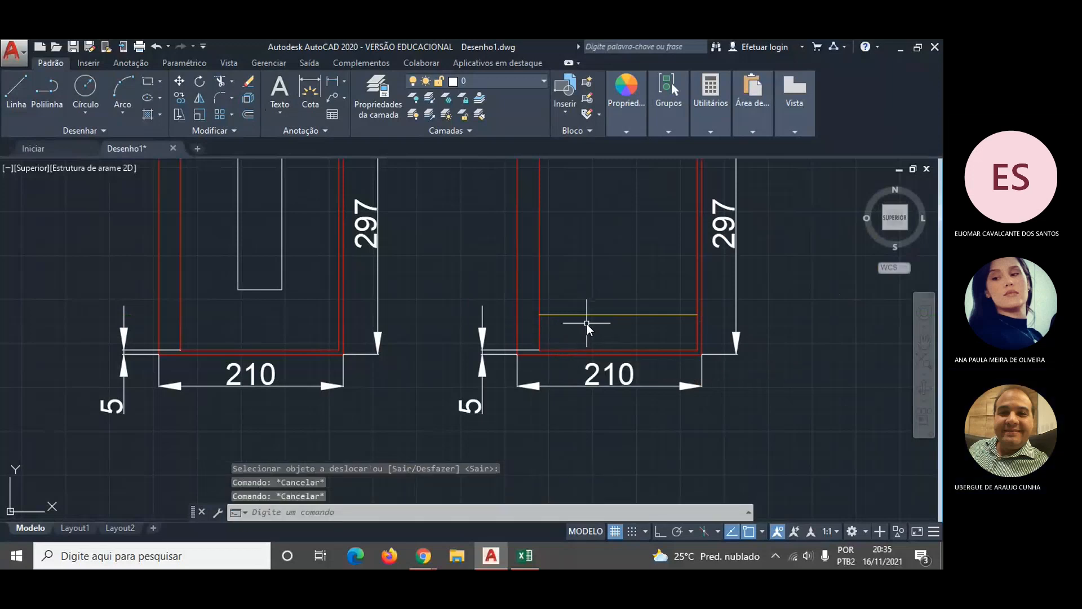
- Offset the yellow line 10 mm downward three times in succession to fill the strip with equally spaced lines
left_click(248, 115)
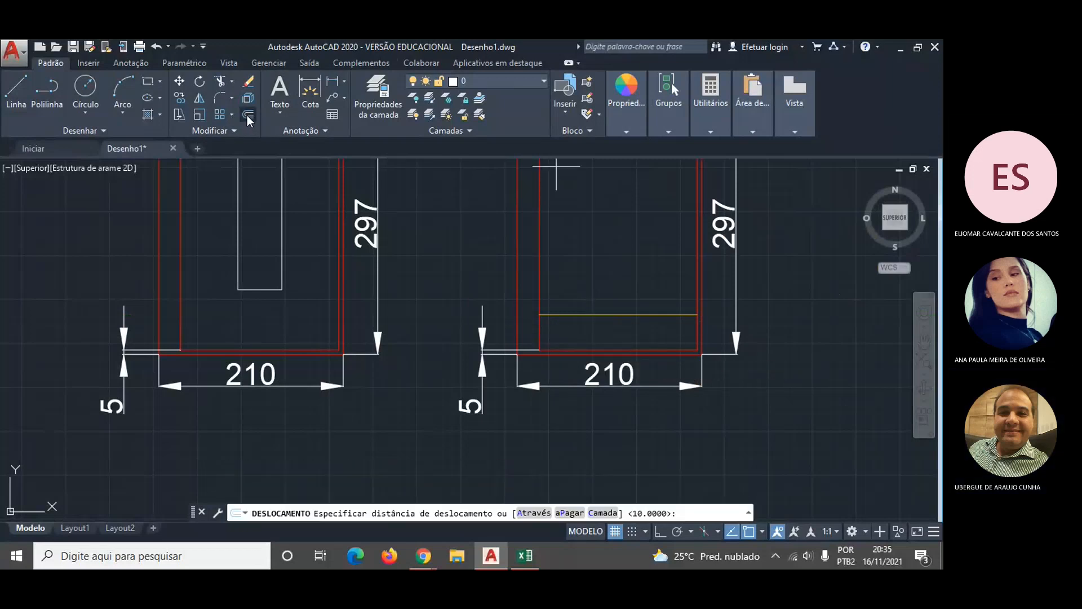
type("10")
key("Return")
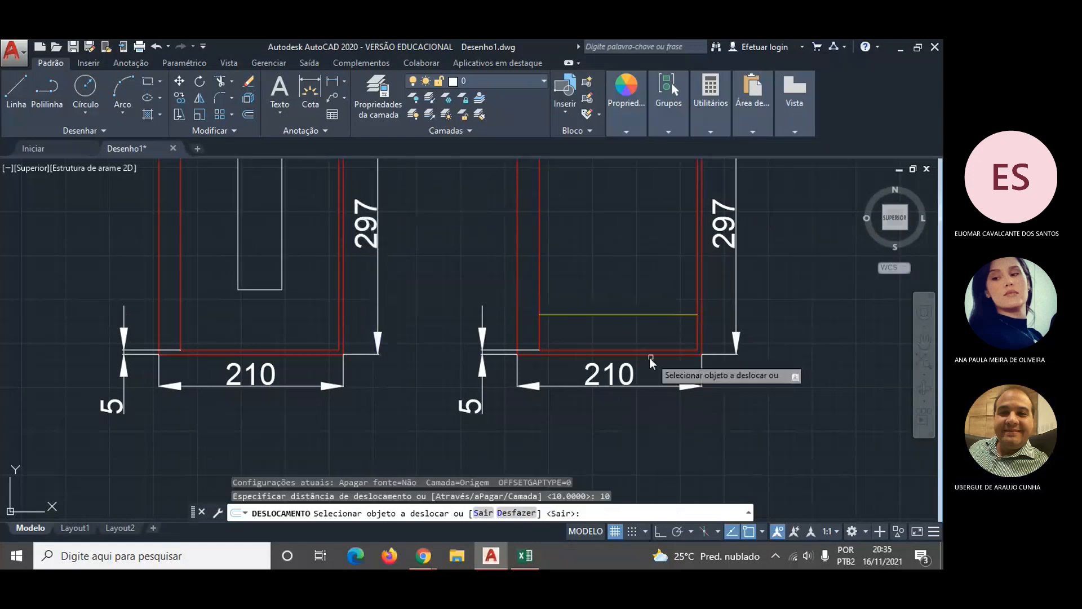
left_click(627, 315)
left_click(627, 325)
left_click(627, 326)
left_click(635, 333)
left_click(632, 333)
left_click(638, 343)
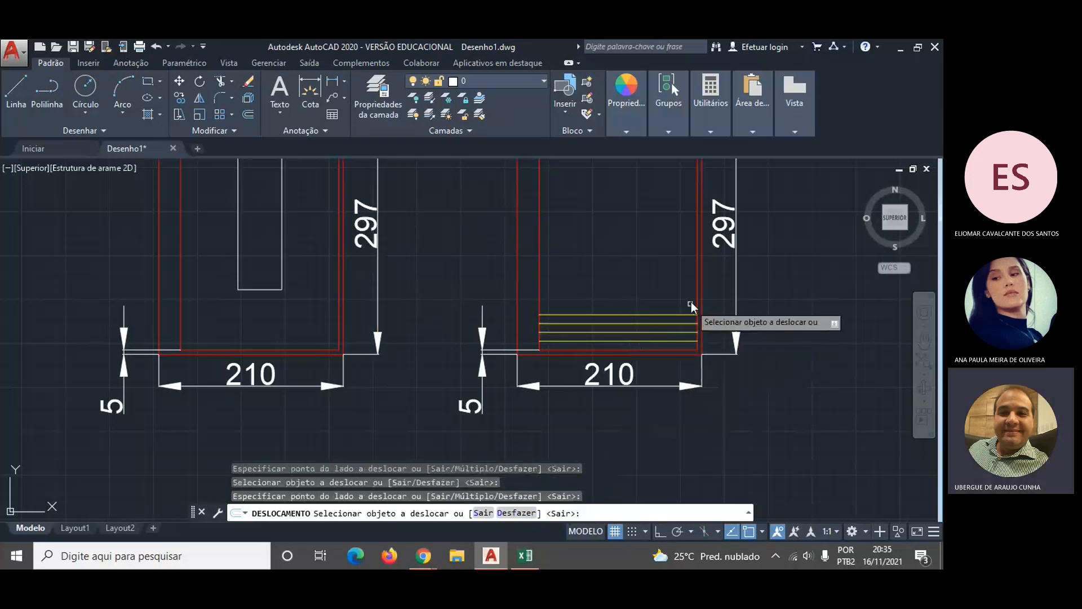
key("Escape")
scroll(671, 345, "up", 2)
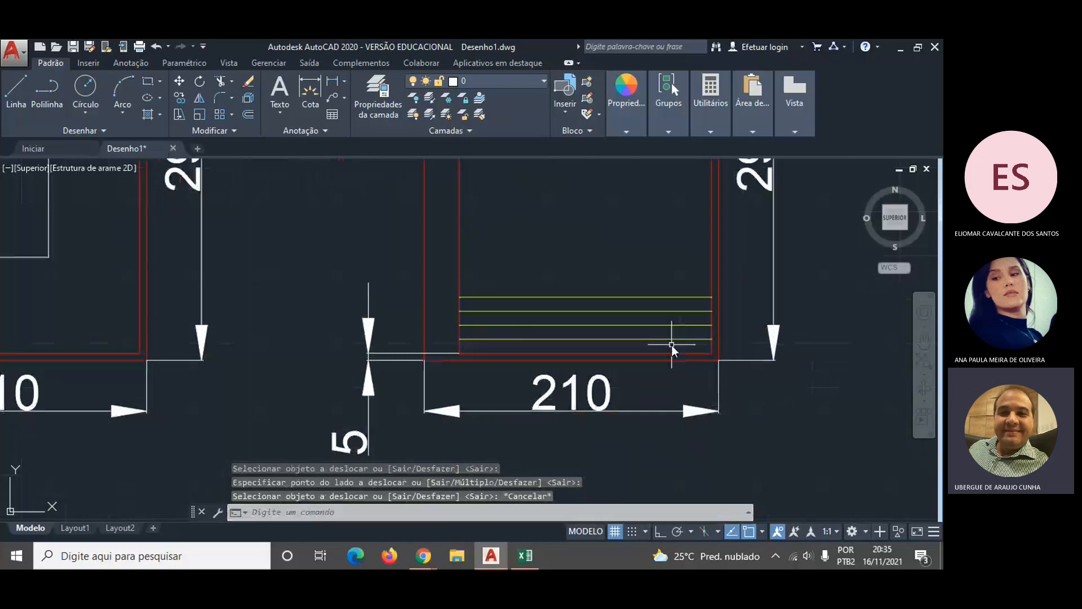
type("l")
key("Return")
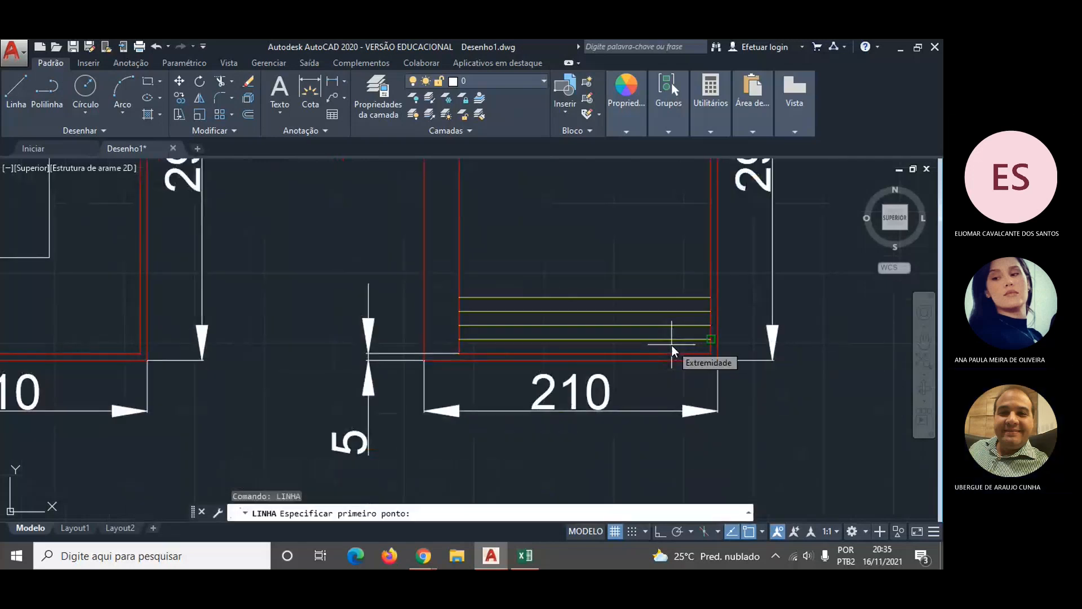
left_click(712, 313)
key("Escape")
type("LINH")
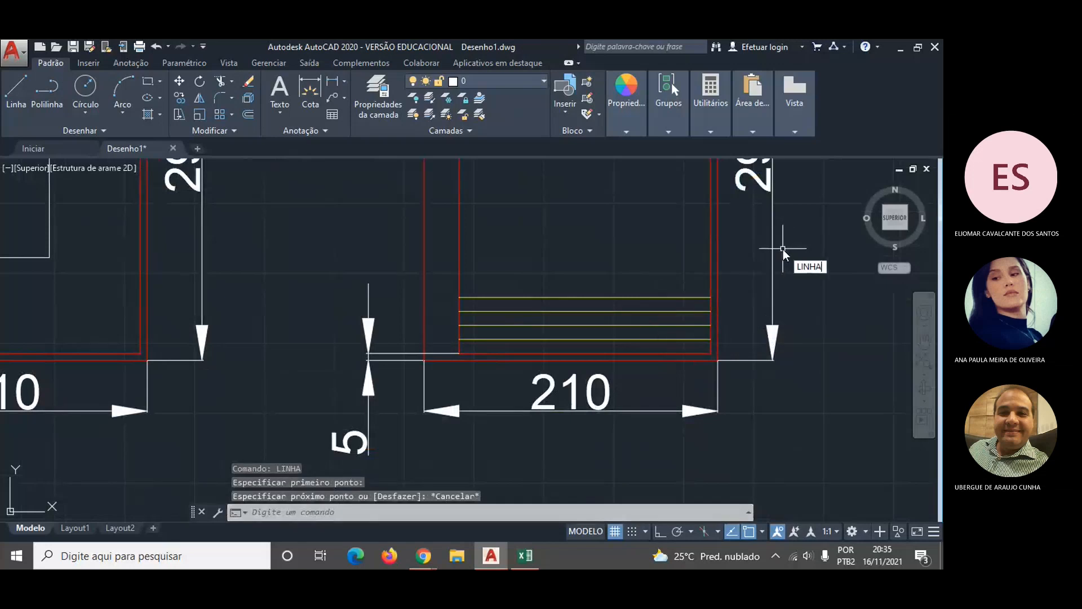
type("A")
key("Return")
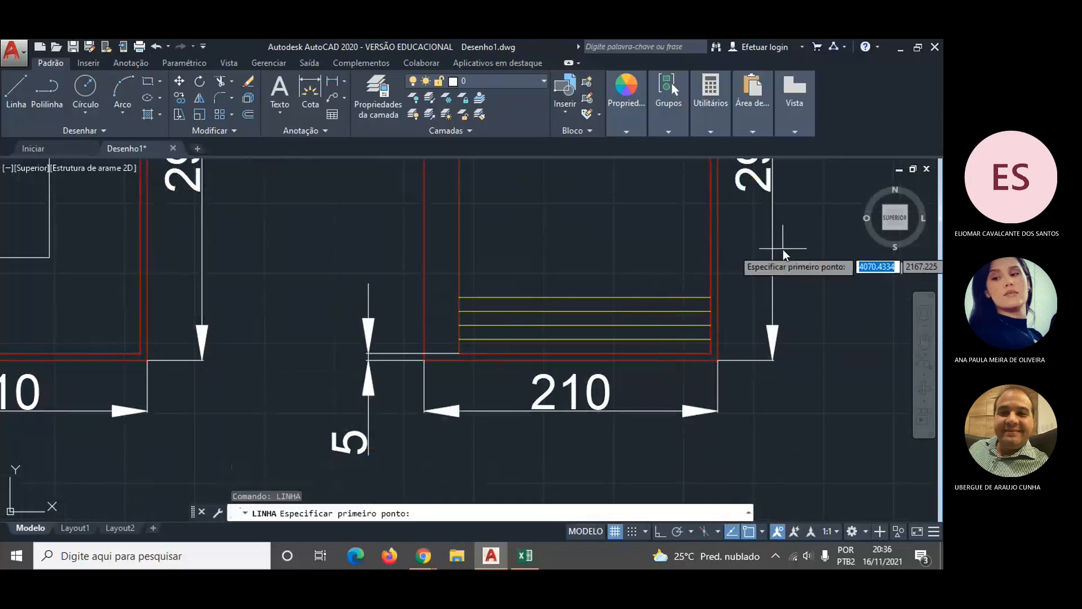
left_click(704, 312)
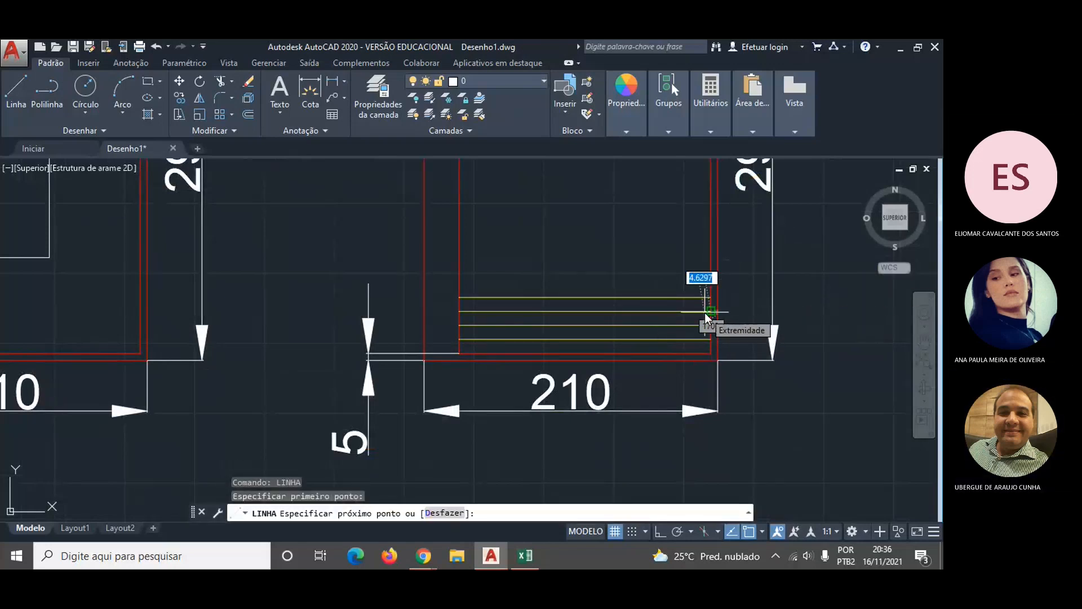
key("Escape")
- Draw a 30 mm horizontal line from the yellow strip's upper-left corner, continuing at 90° down to the inner frame's lower edge with Ortho on
type("LINHA")
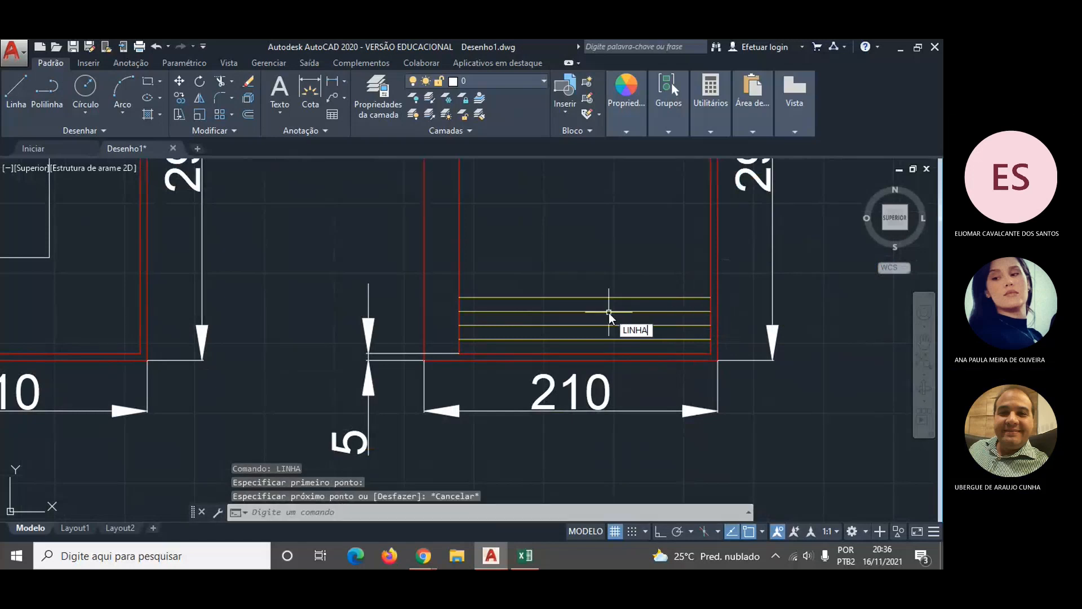
key("Return")
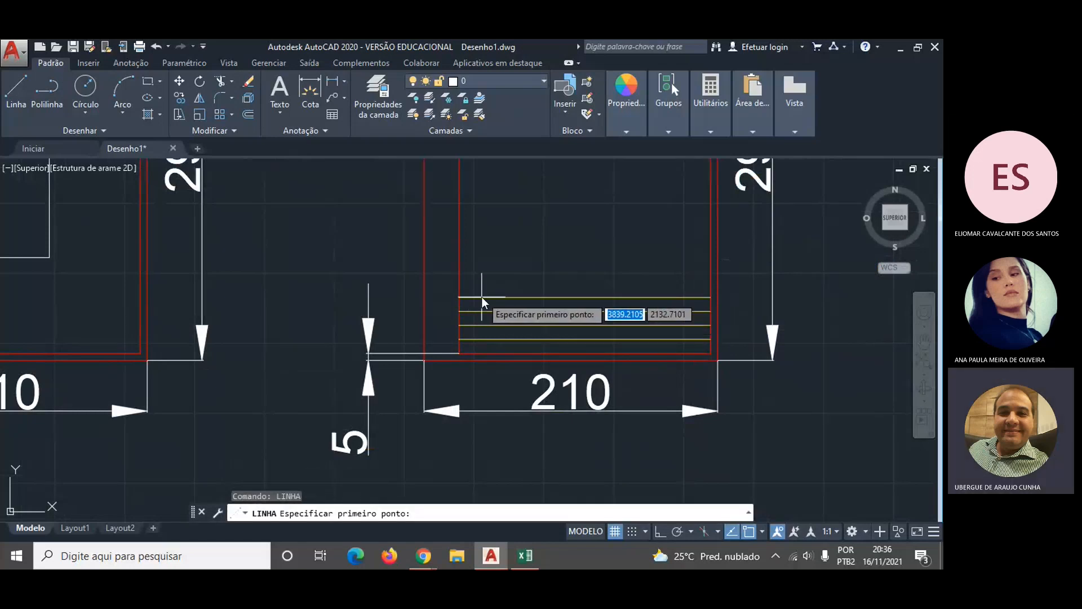
left_click(459, 297)
type("30")
key("Return")
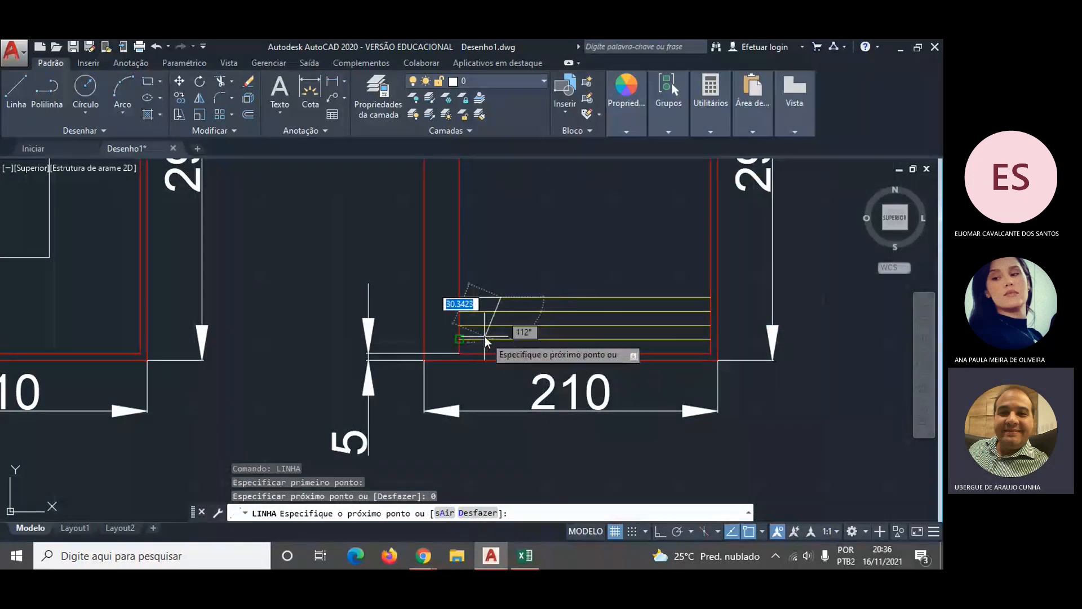
key("F8")
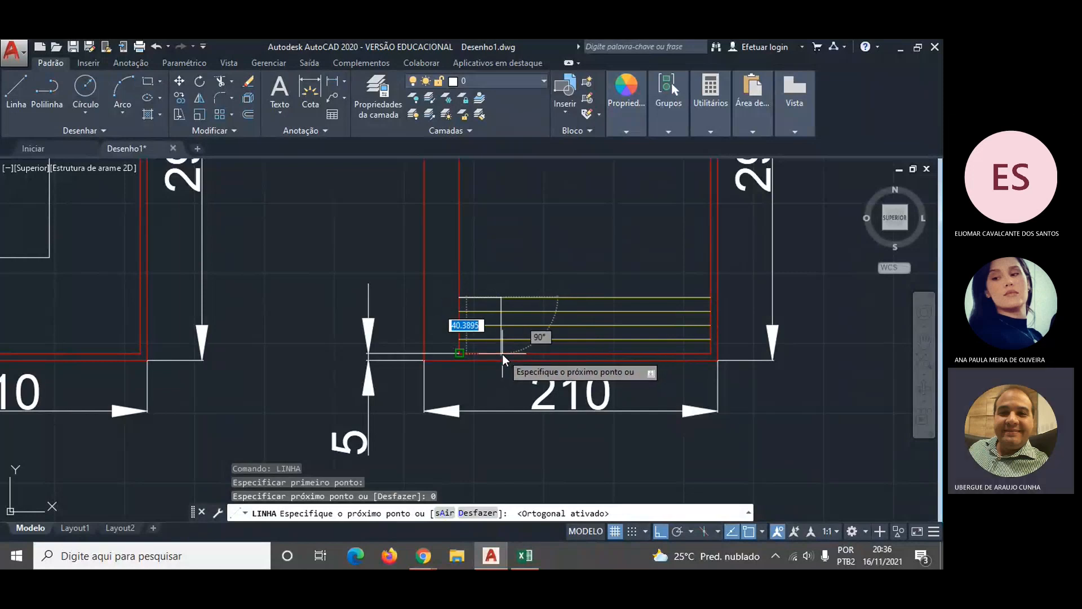
scroll(502, 354, "up", 2)
scroll(500, 353, "up", 2)
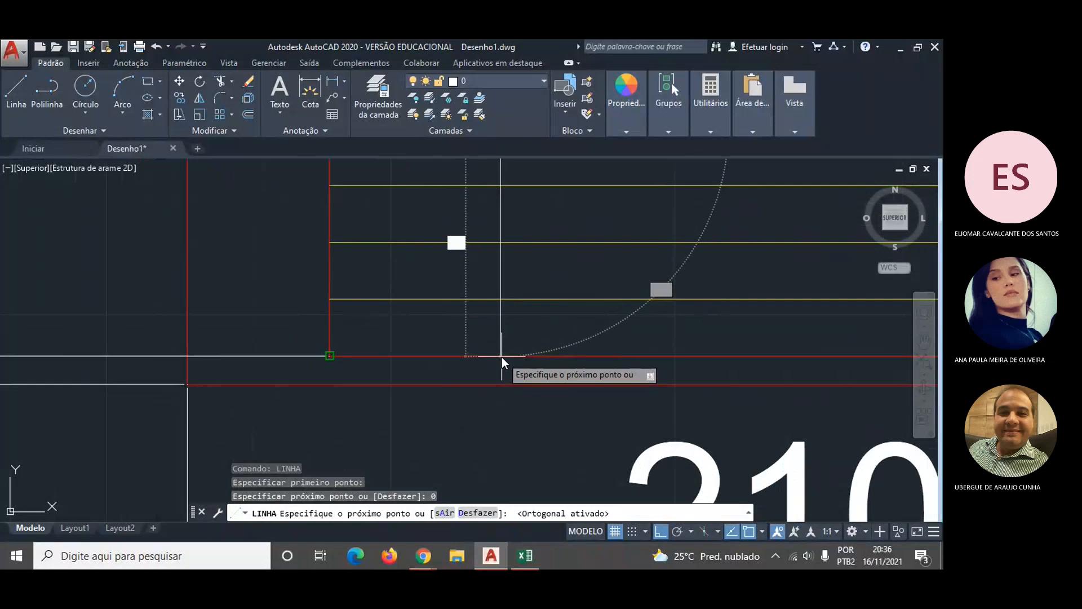
type("90")
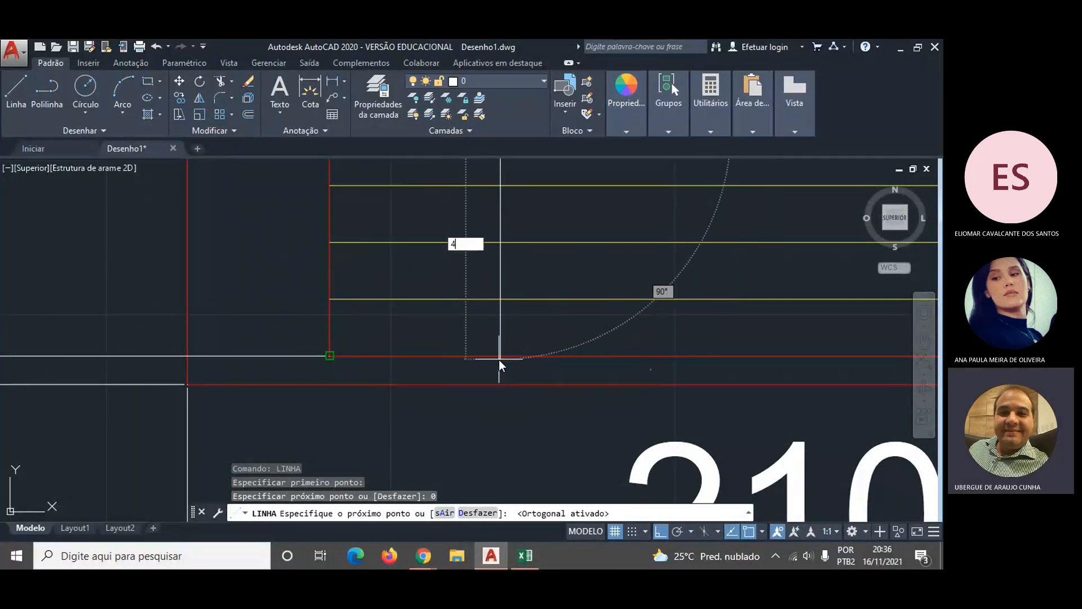
key("Return")
key("Escape")
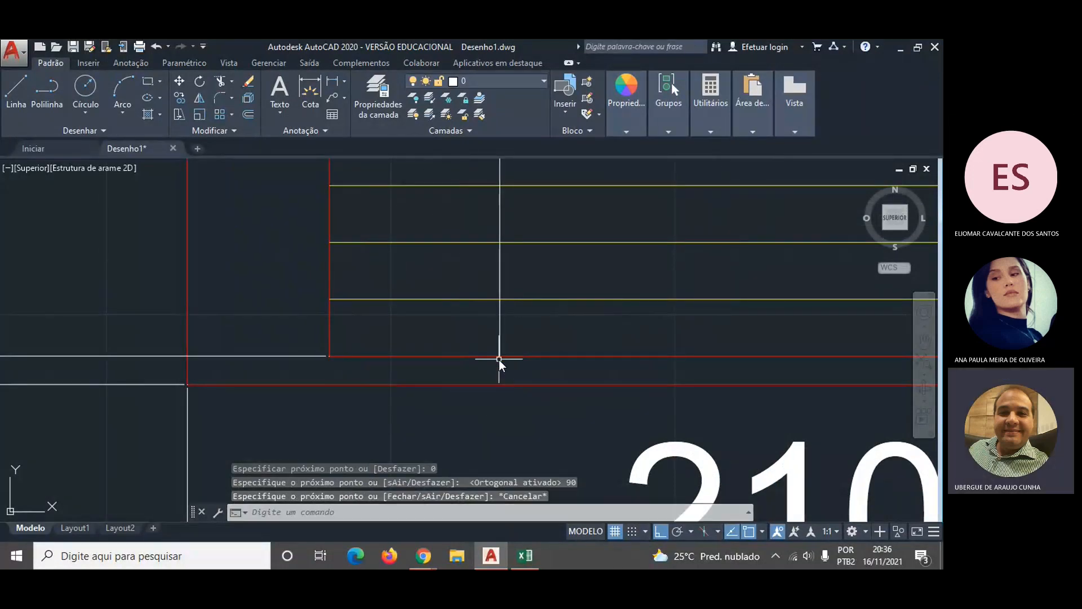
- Set the colour of the new short horizontal line and the vertical divider line to yellow (248,215,49)
scroll(548, 363, "down", 4)
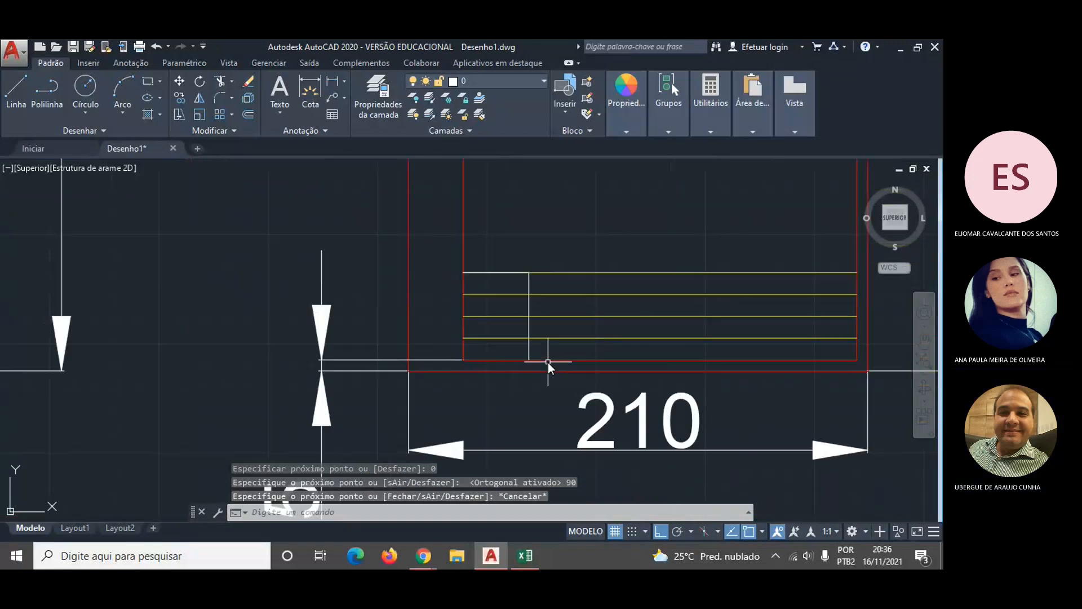
left_click(506, 273)
left_click(529, 283)
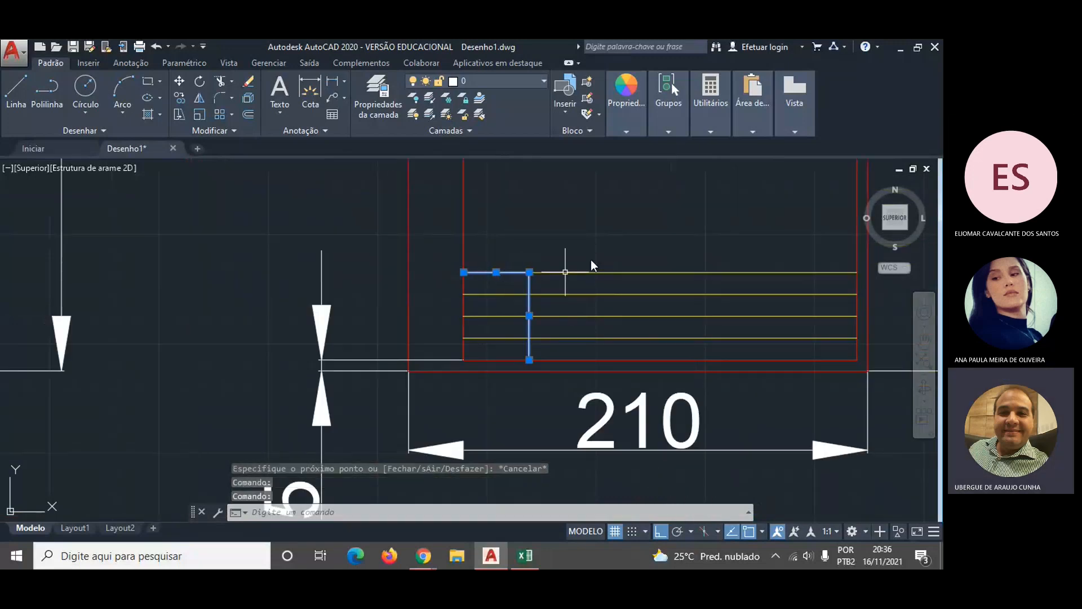
mouse_move(671, 132)
mouse_move(629, 101)
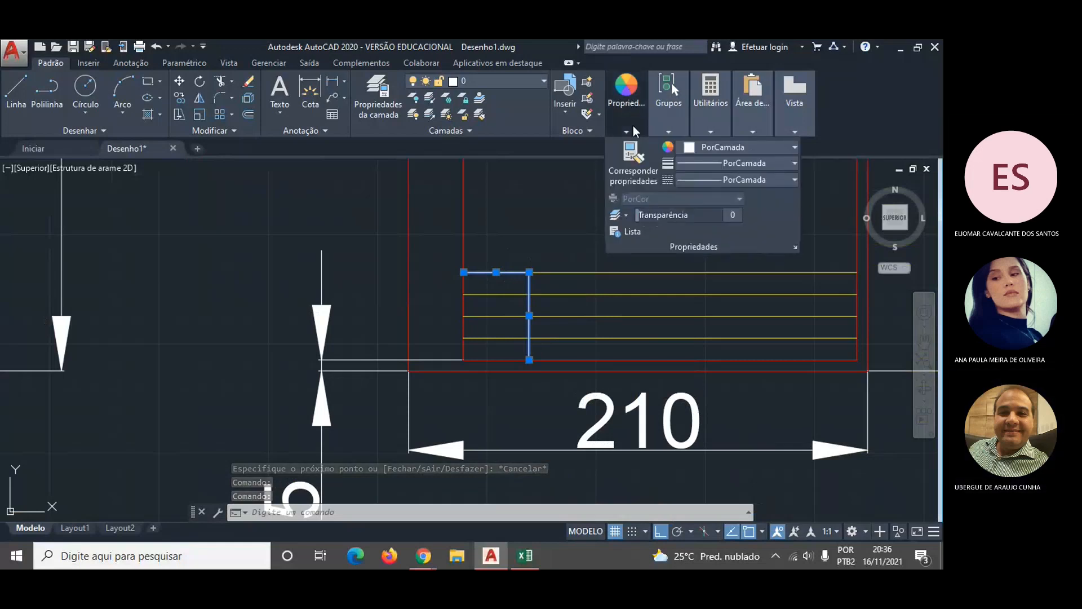
left_click(701, 148)
left_click(701, 204)
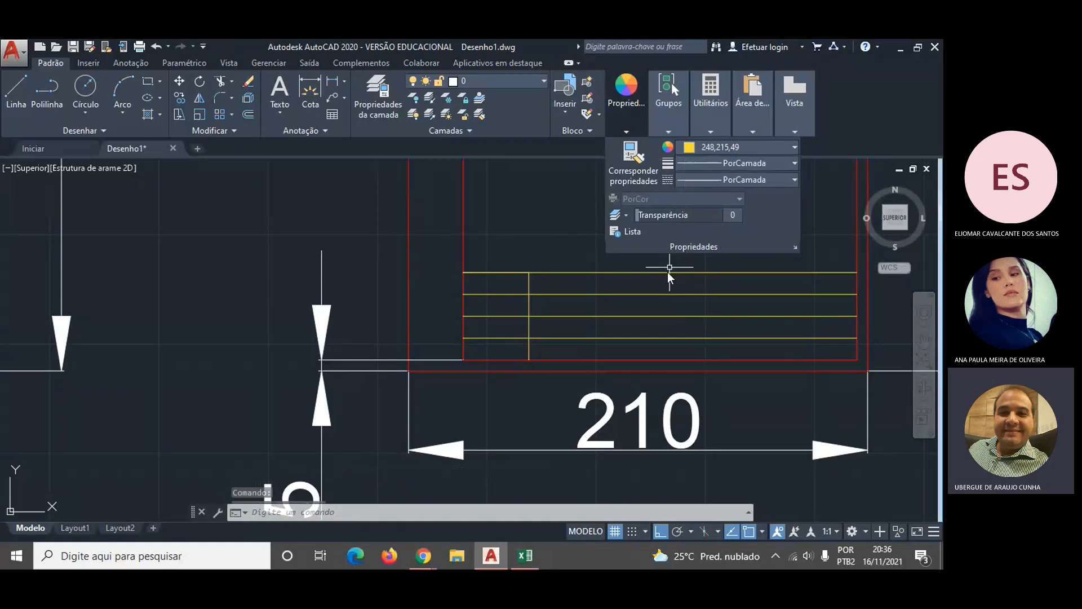
key("Escape")
key("Escape")
scroll(705, 307, "down", 3)
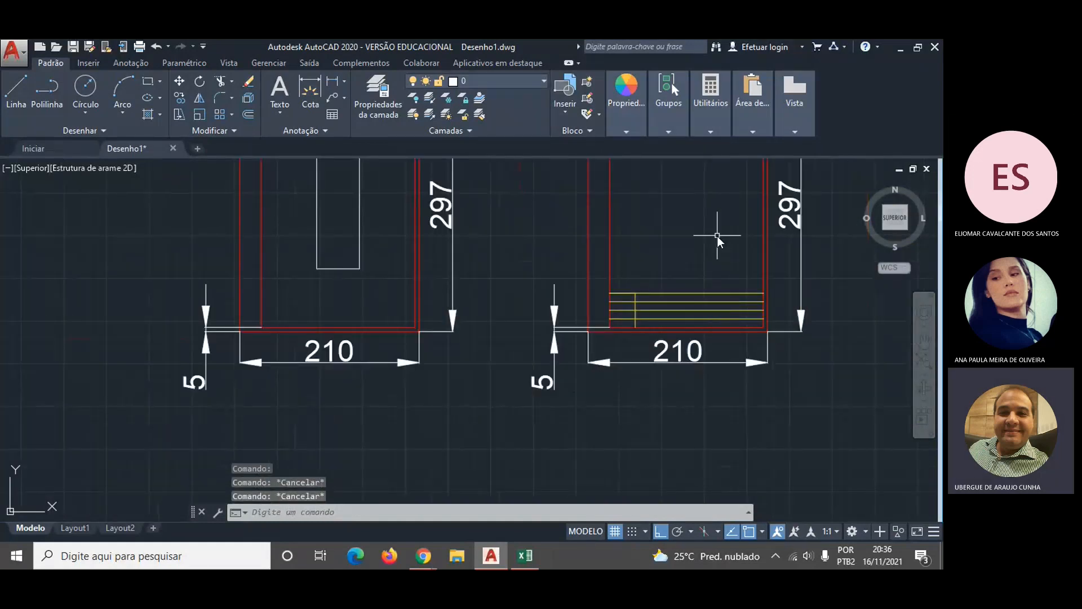
- Add a vertical linear dimension inside the copied sheet from the yellow strip's top line to the inner frame's upper edge
scroll(717, 236, "down", 8)
scroll(719, 236, "up", 7)
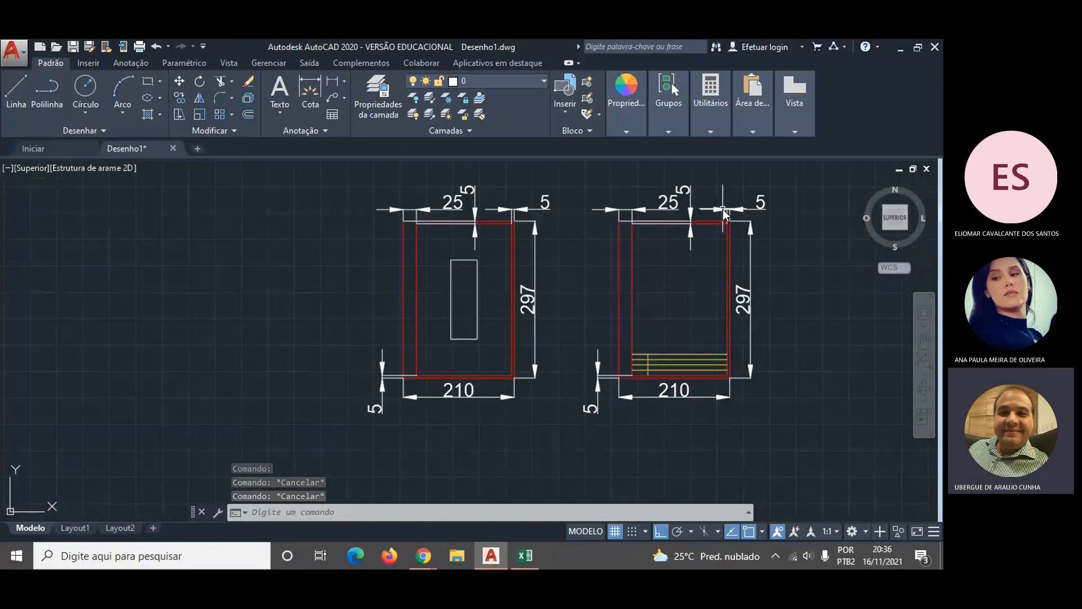
scroll(723, 241, "up", 2)
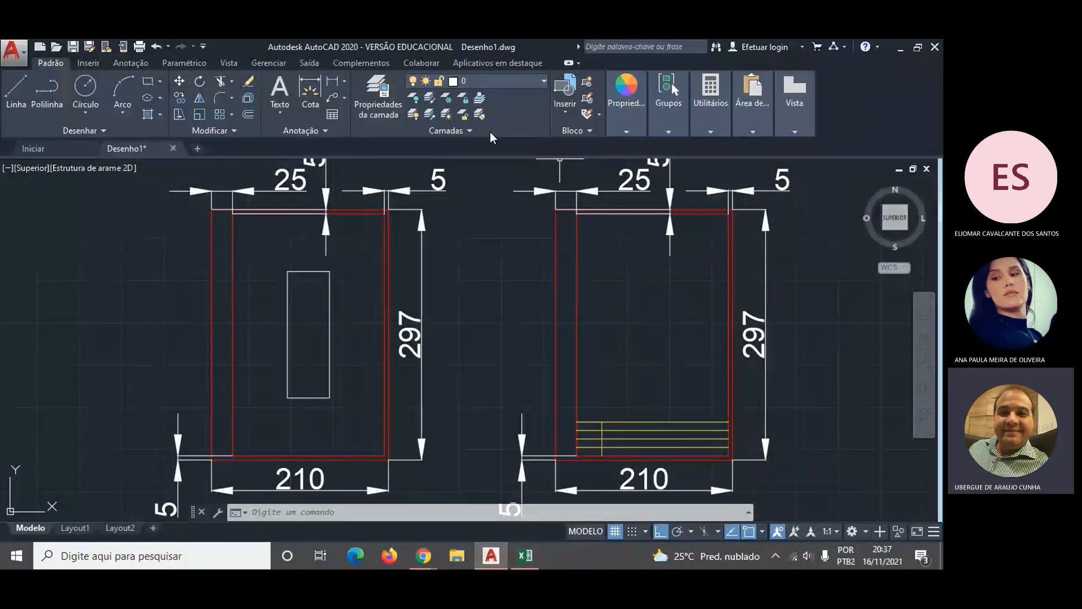
left_click(333, 81)
left_click(729, 422)
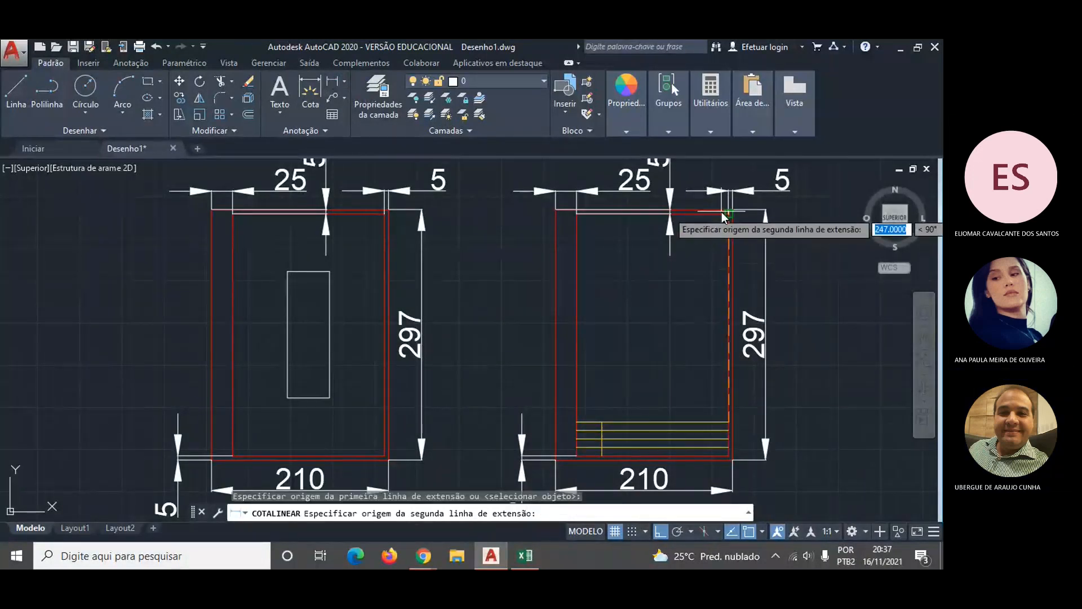
left_click(723, 215)
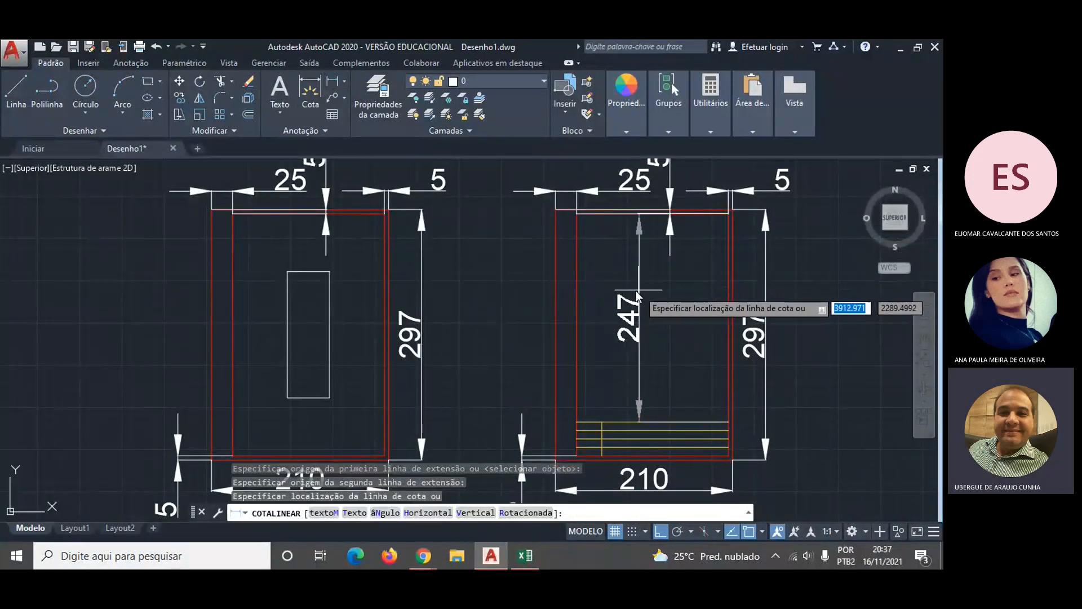
left_click(629, 292)
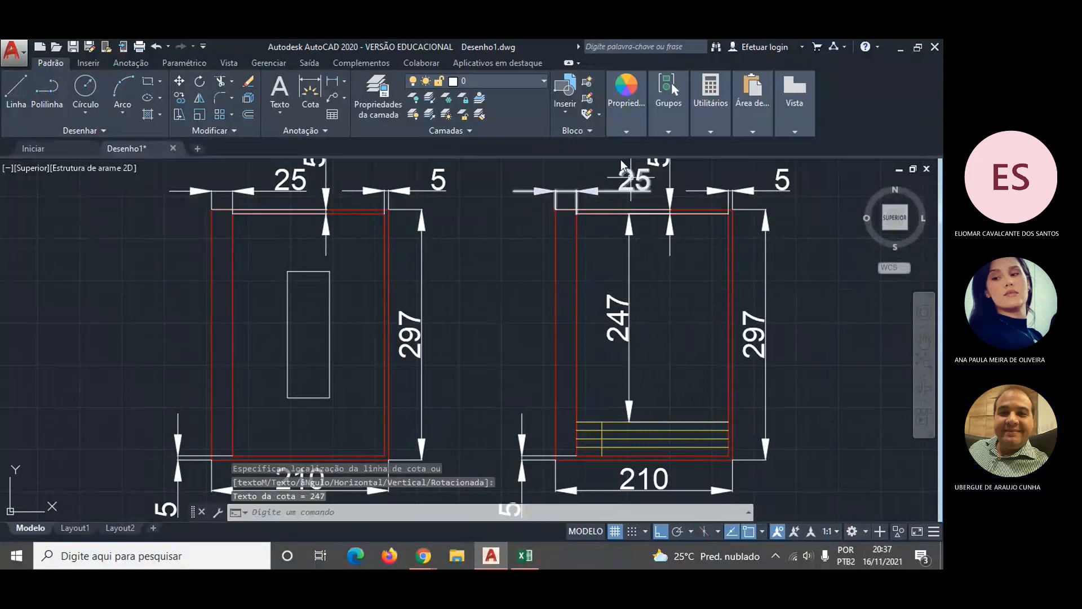
- Add a horizontal linear dimension across the inner frame's width, placed just above the yellow strip's top line
left_click(333, 81)
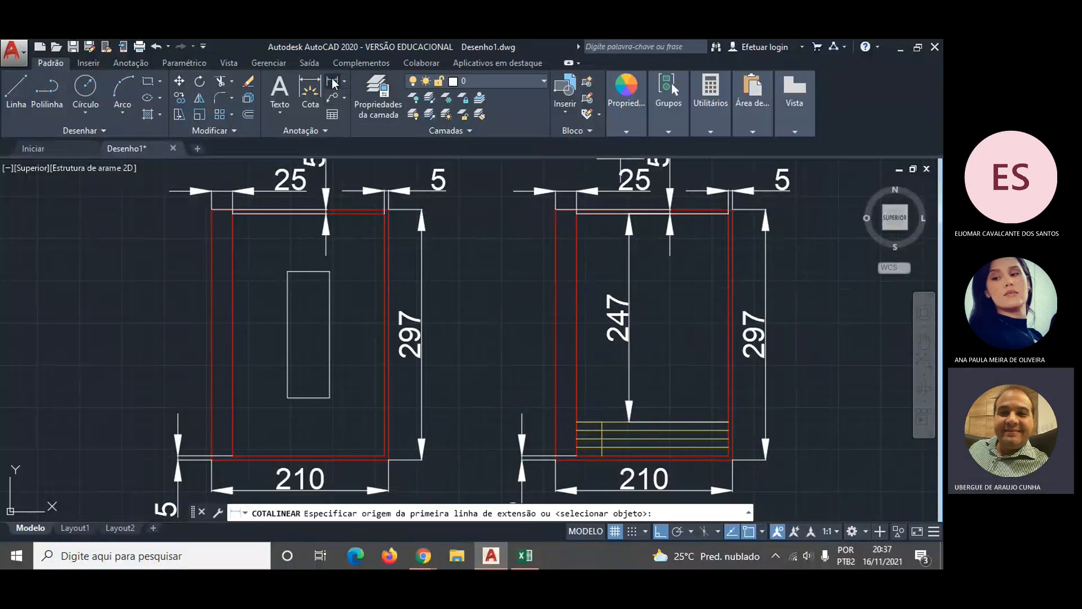
left_click(578, 422)
left_click(729, 421)
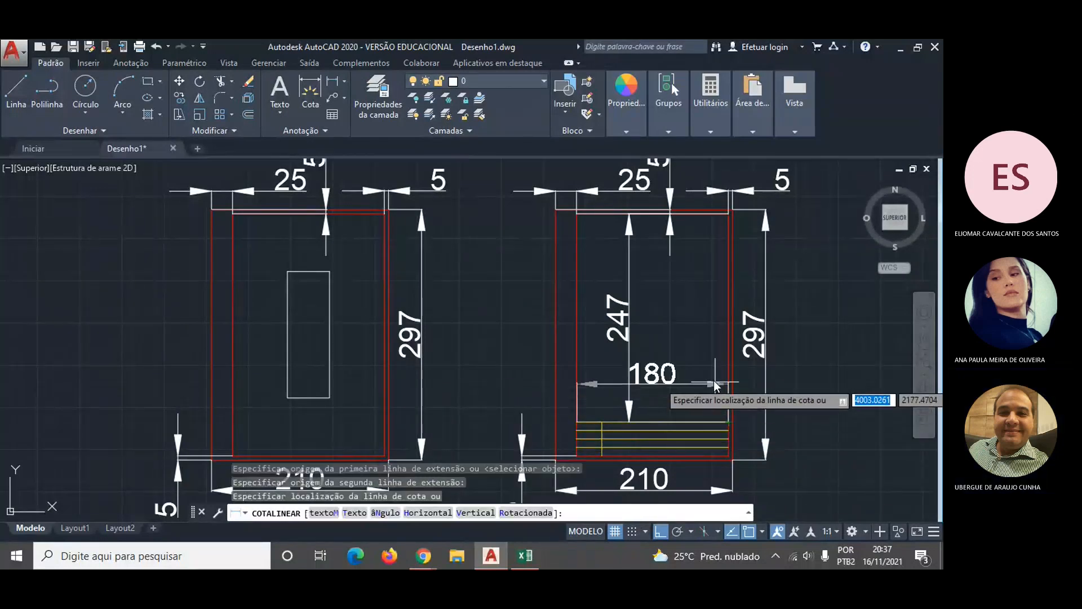
left_click(715, 377)
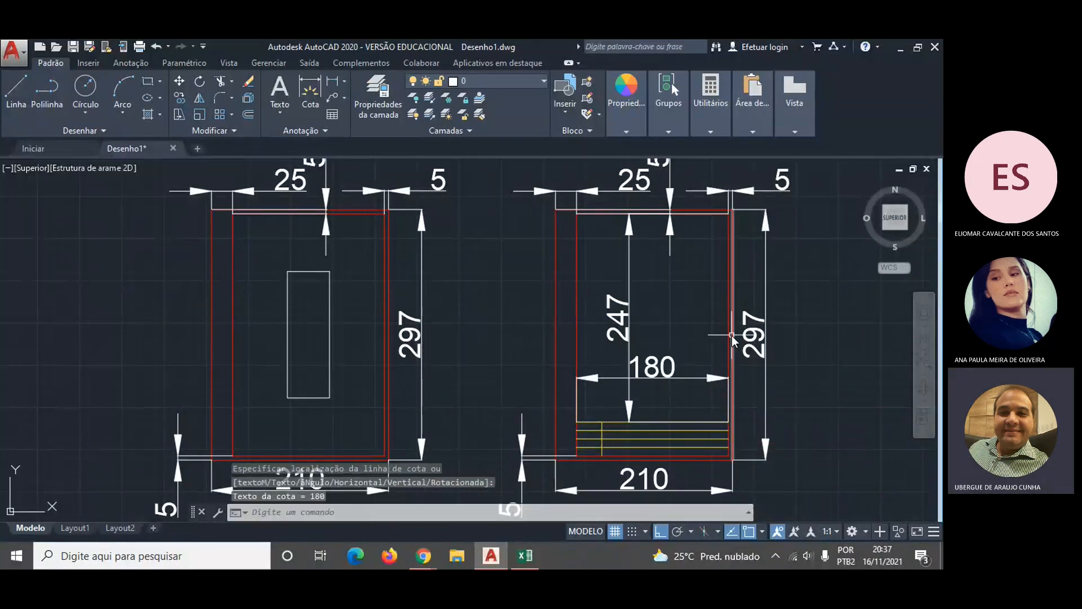
key("Escape")
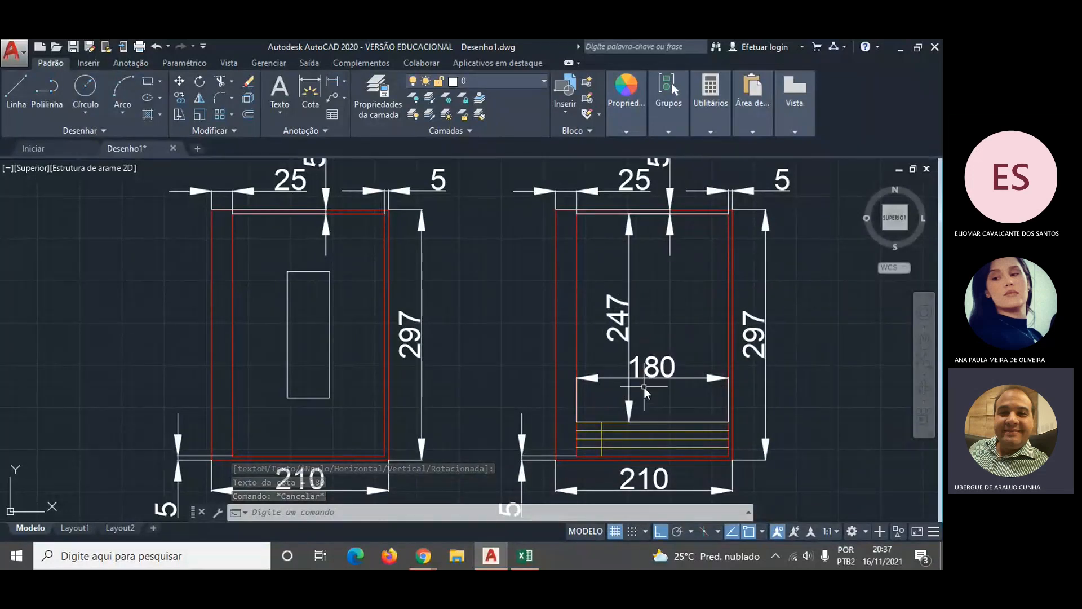
- Switch to Excel and change the A4 sheet size to the usable area: 180 in I4 and 247 in J4
left_click(525, 556)
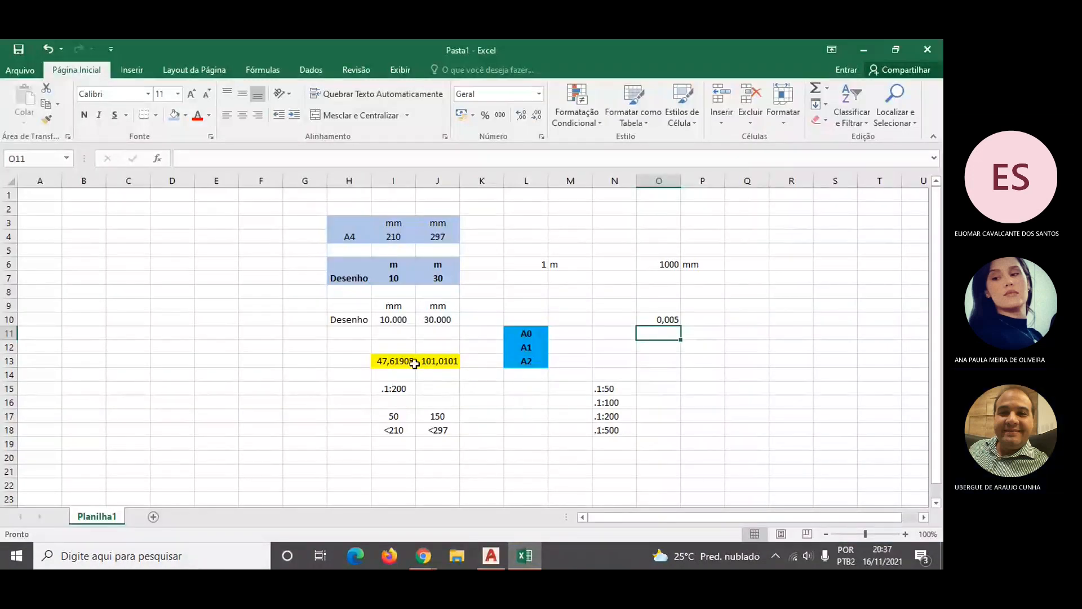
left_click(390, 362)
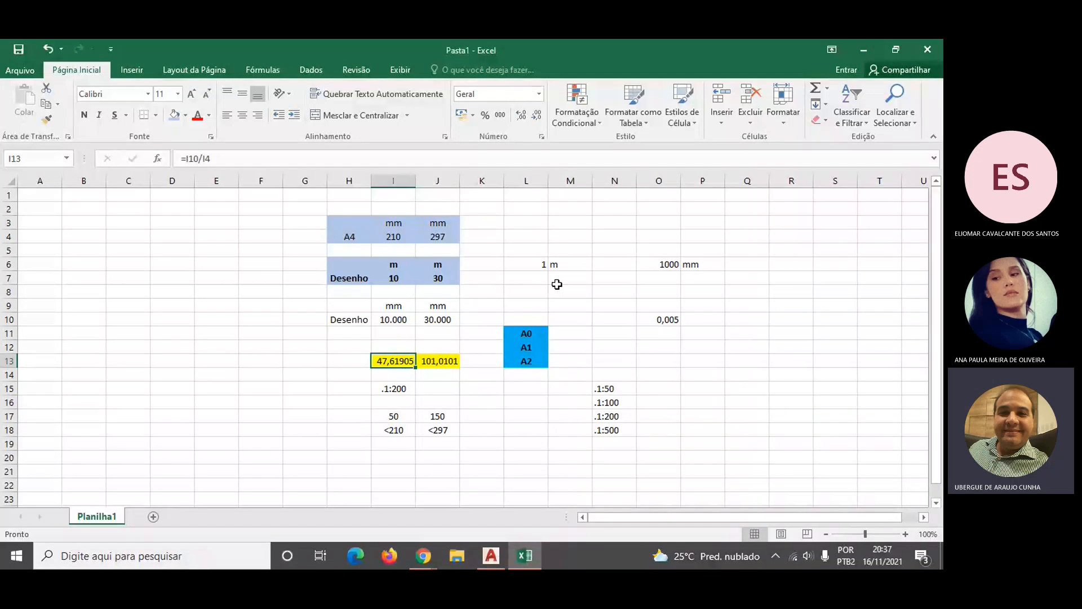
key("Up")
key("Up")
key("Up")
key("Up")
key("Up")
key("Up")
key("Up")
key("Up")
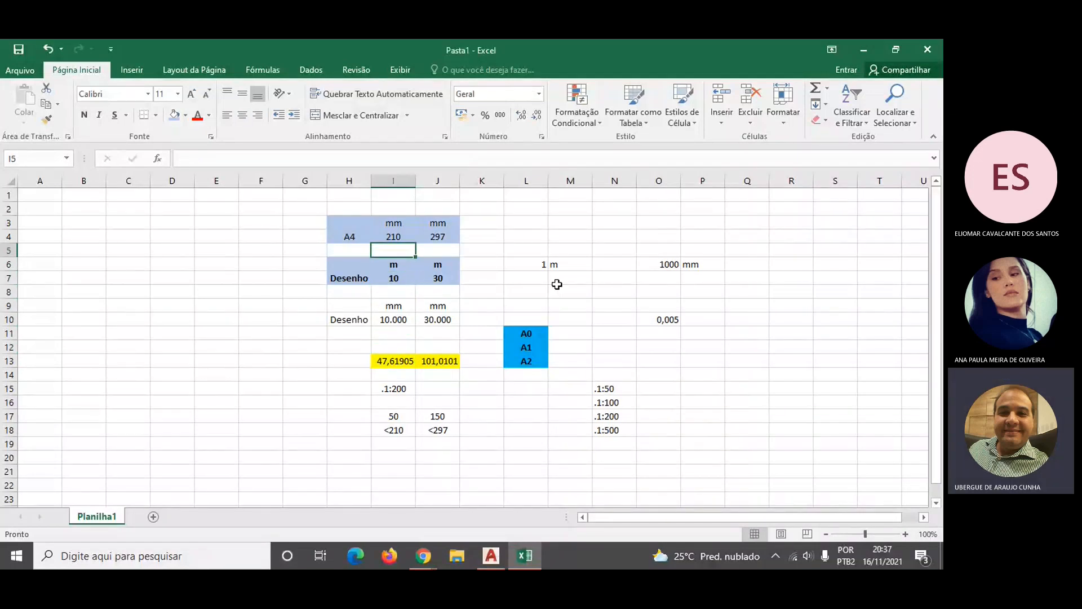
key("Up")
type("1")
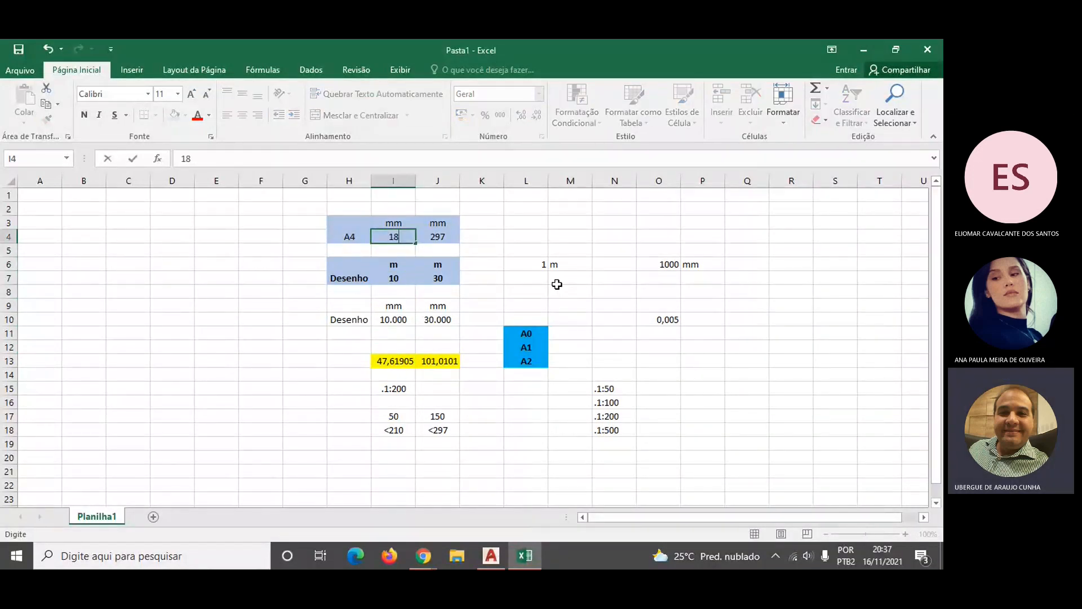
type("80")
key("Tab")
type("247")
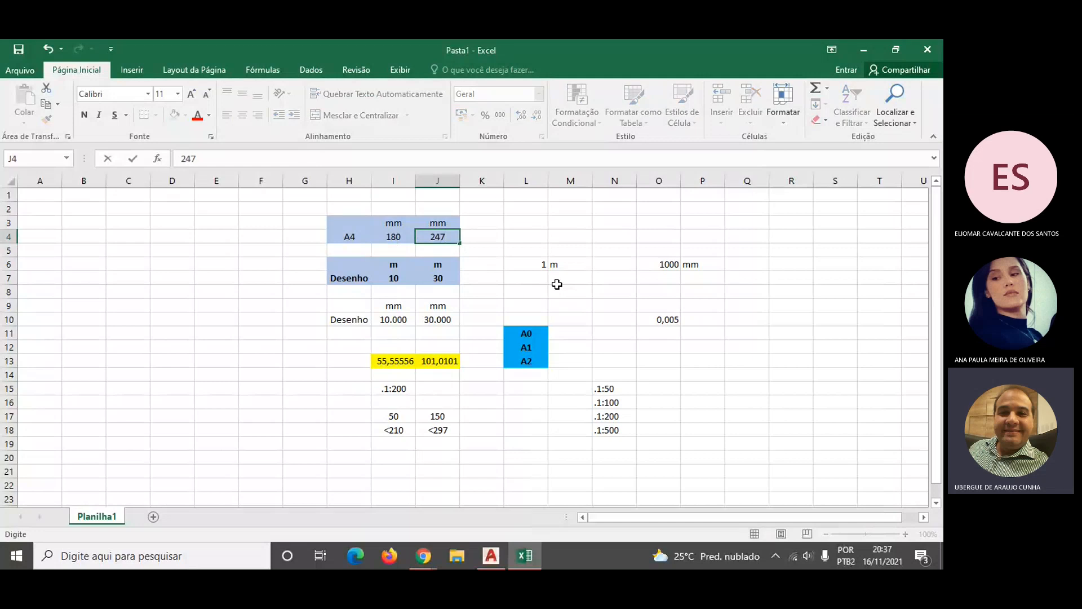
key("Return")
- Confirm the sheet height entry and compare the recalculated ratios in I13 and J13 with the chosen scale in I15
key("Down")
key("Down")
key("Down")
key("Down")
key("Down")
key("Down")
key("Down")
key("Down")
key("Down")
key("Down")
key("Down")
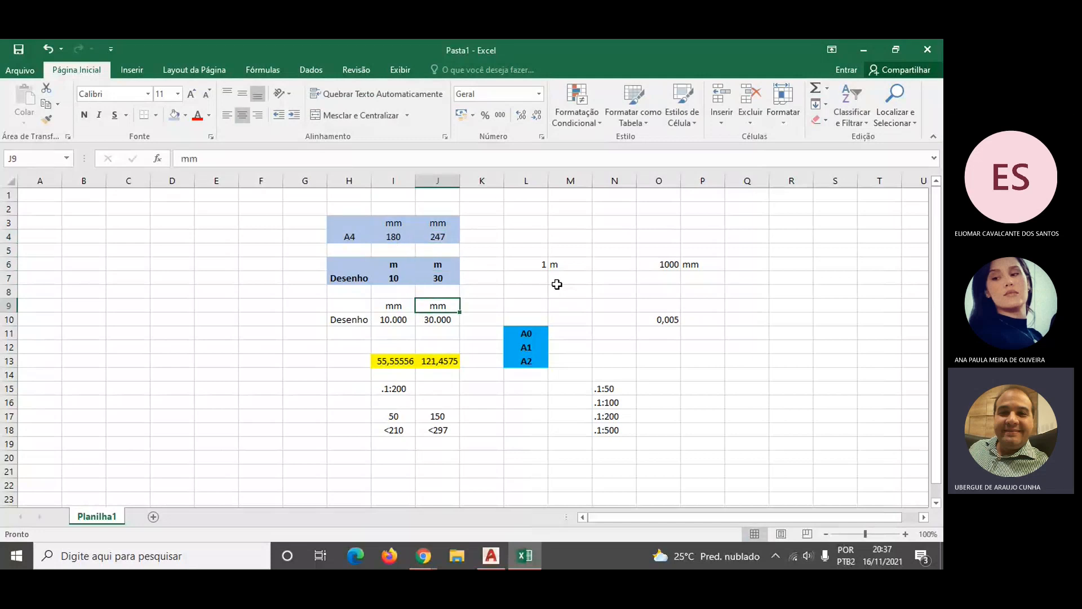
key("Left")
key("Up")
key("Up")
key("Up")
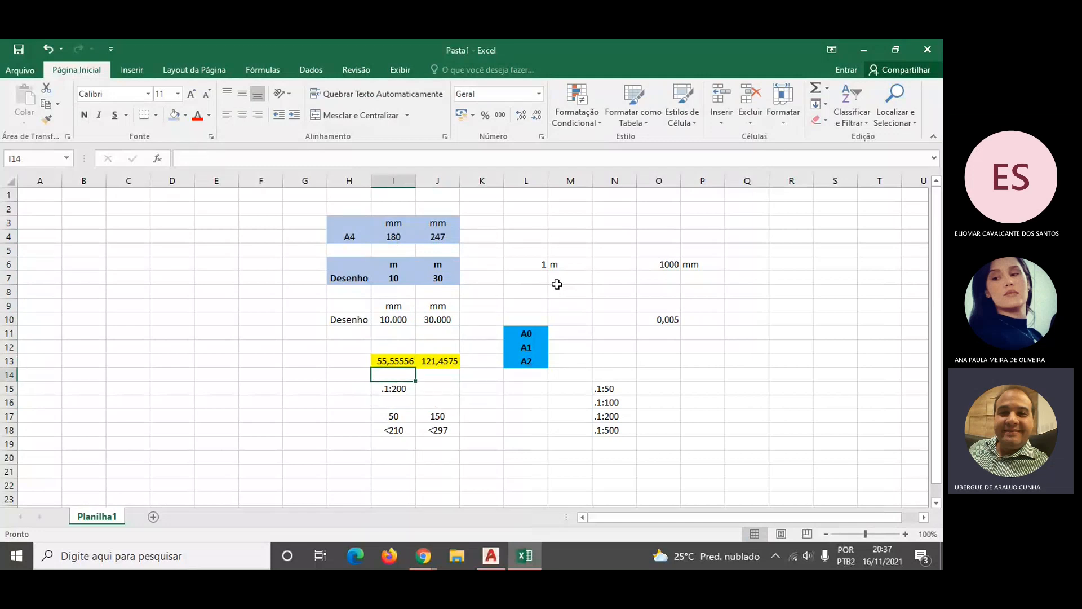
key("Right")
key("Down")
key("Down")
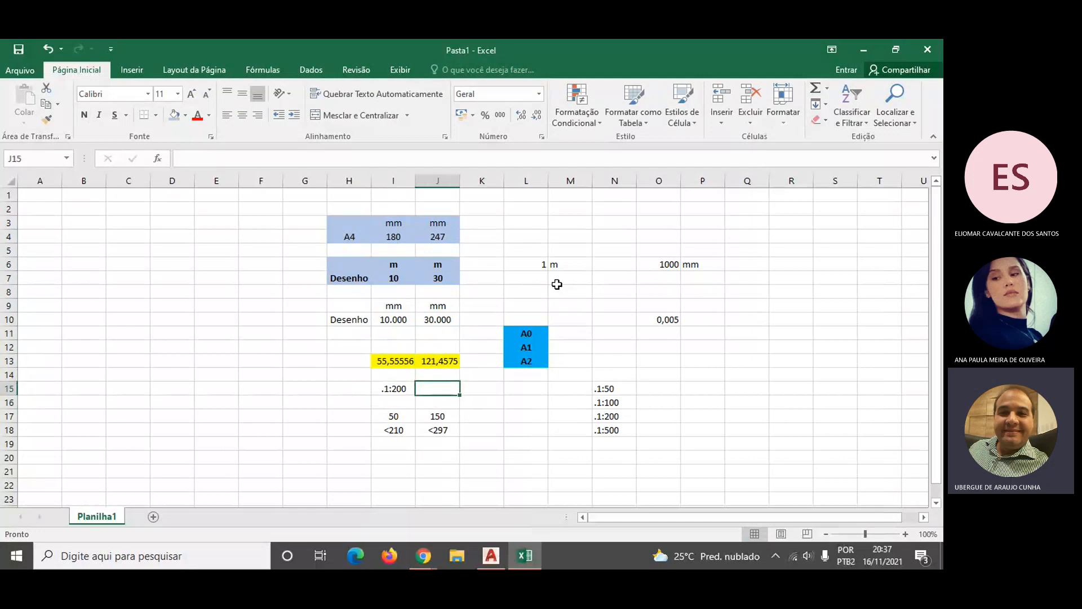
key("Left")
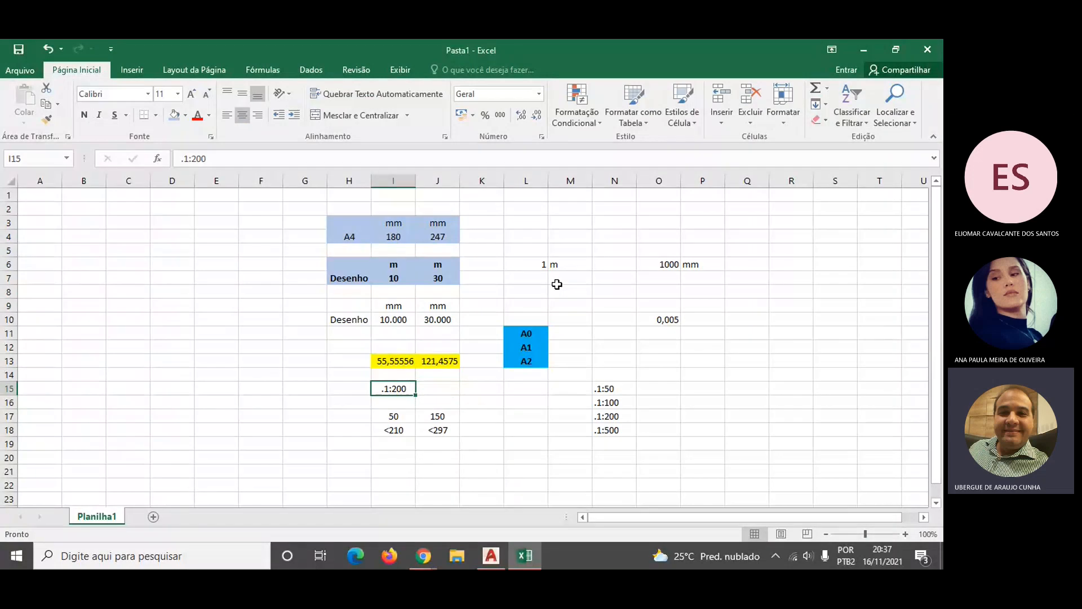
- Switch to AutoCAD and draw two crossing diagonal lines between opposite corners of the copied sheet's usable area above the yellow strip
key("alt+Tab")
type("LINHA")
key("Return")
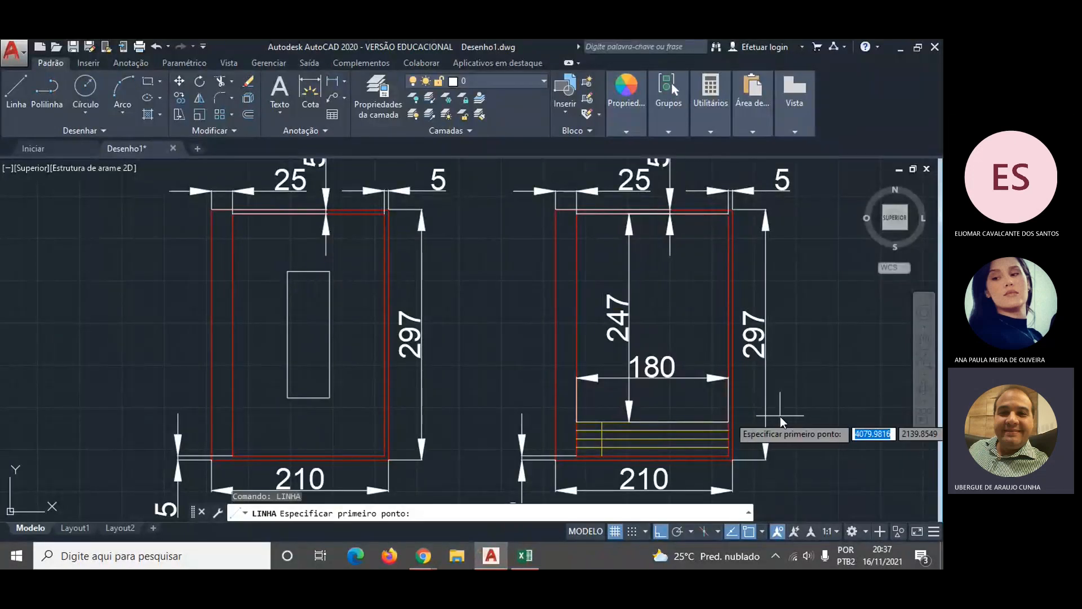
left_click(576, 424)
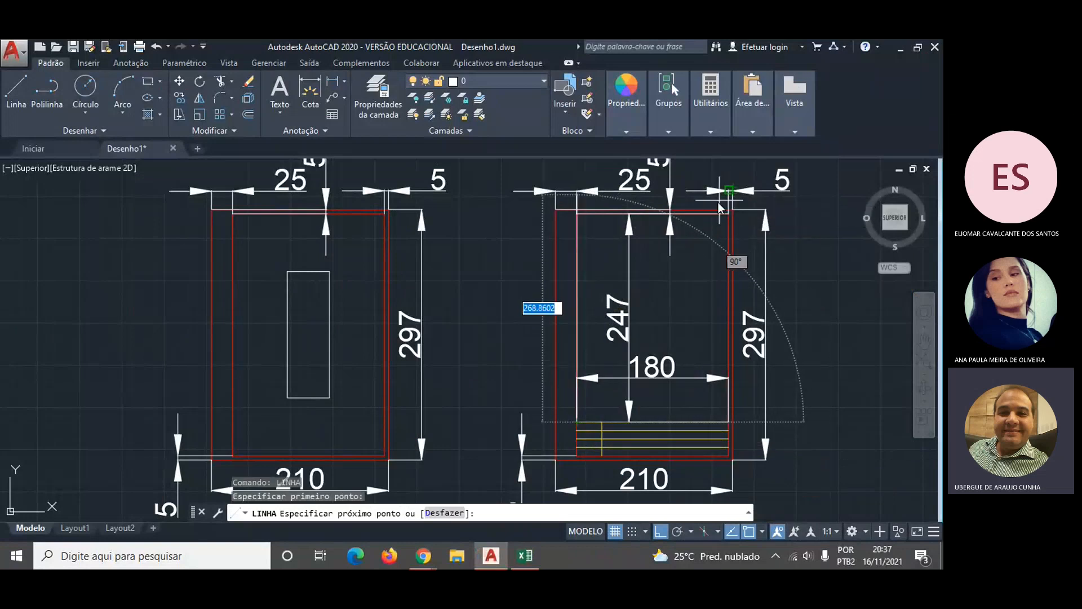
left_click(730, 213)
key("Escape")
type("LINHA")
key("Return")
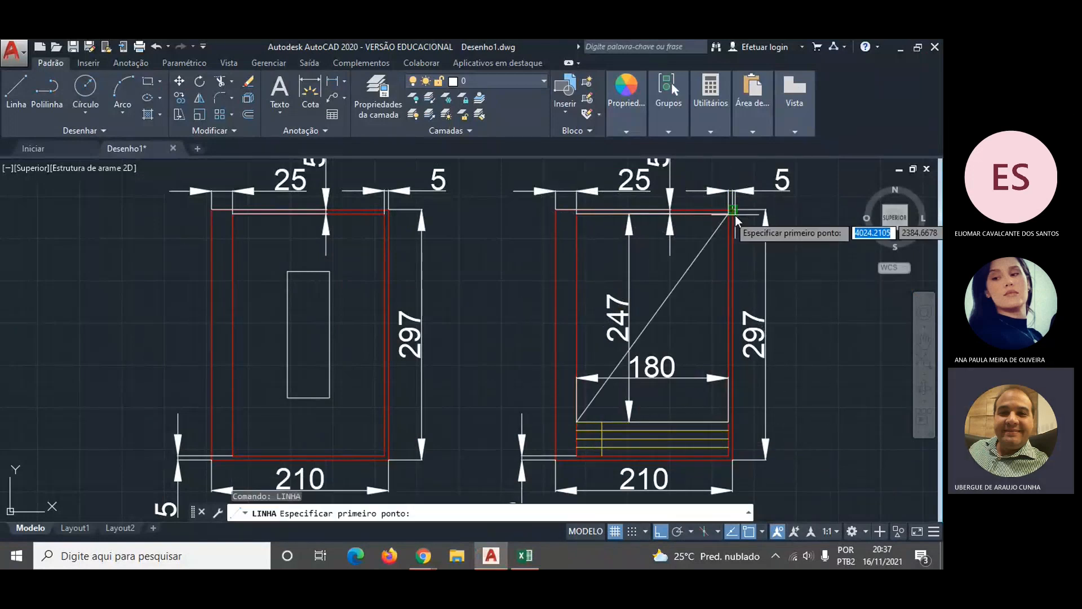
left_click(729, 422)
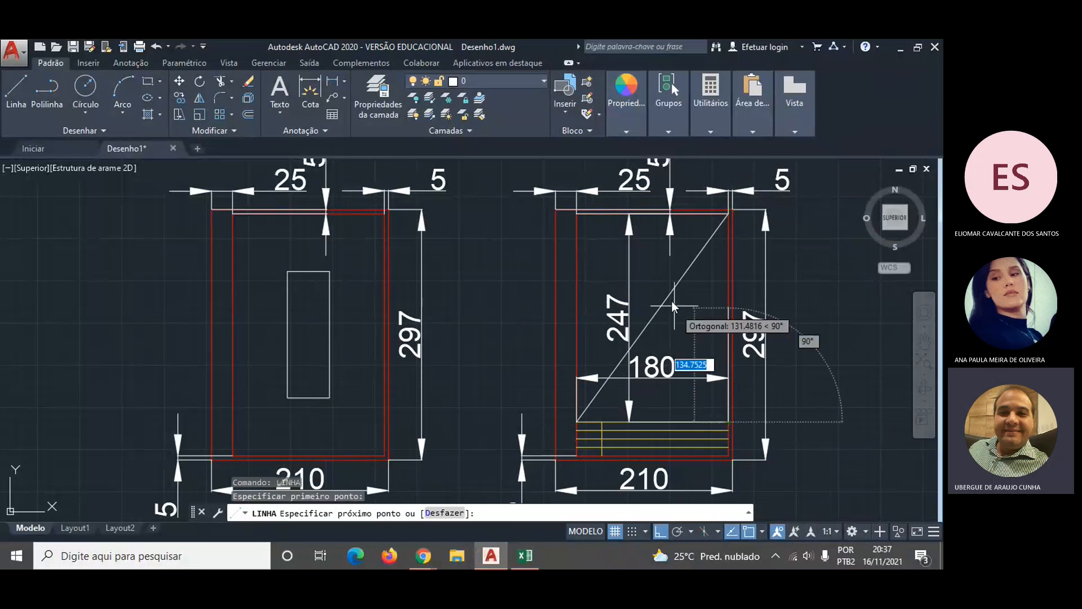
left_click(577, 214)
key("Escape")
- Delete the 180 width and 247 height dimensions inside the copied sheet's usable area
left_click(683, 381)
left_click(681, 378)
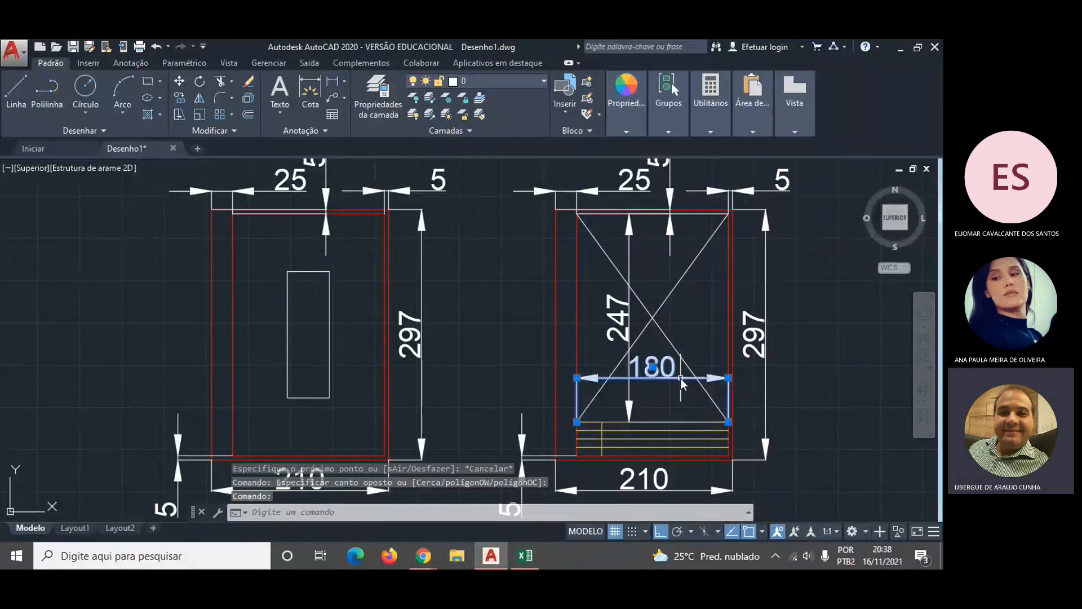
key("Delete")
left_click(631, 336)
key("Delete")
- Copy the small rectangle from the original sheet to the empty space to the right of the copied sheet
type("cop")
key("Return")
left_click(257, 261)
left_click(353, 418)
key("Return")
left_click(297, 358)
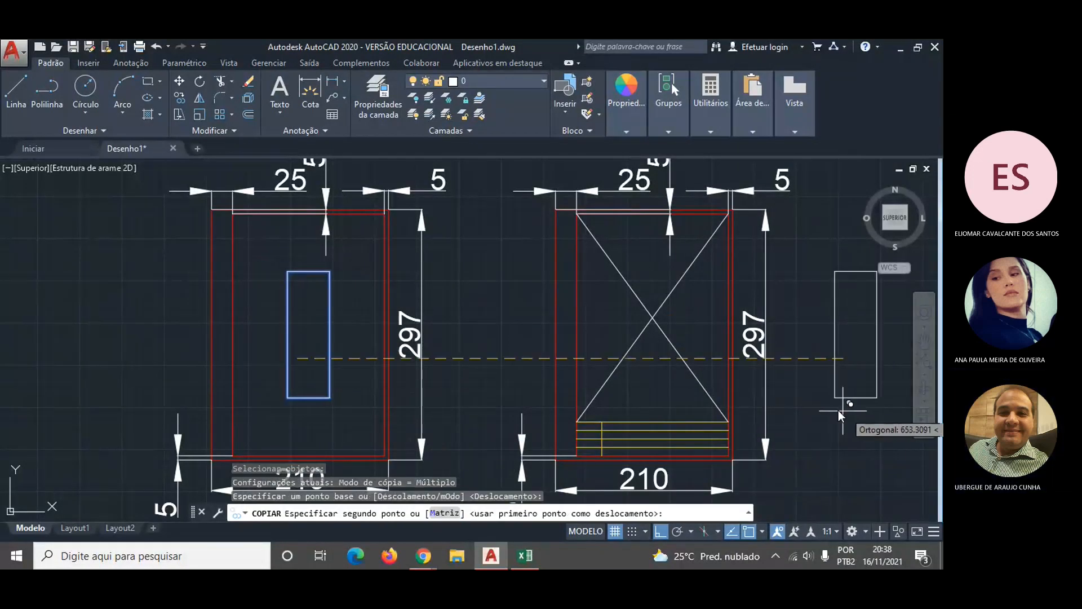
left_click(863, 391)
key("Escape")
- Draw two crossing diagonal lines between opposite corners of the copied small rectangle
type("lin")
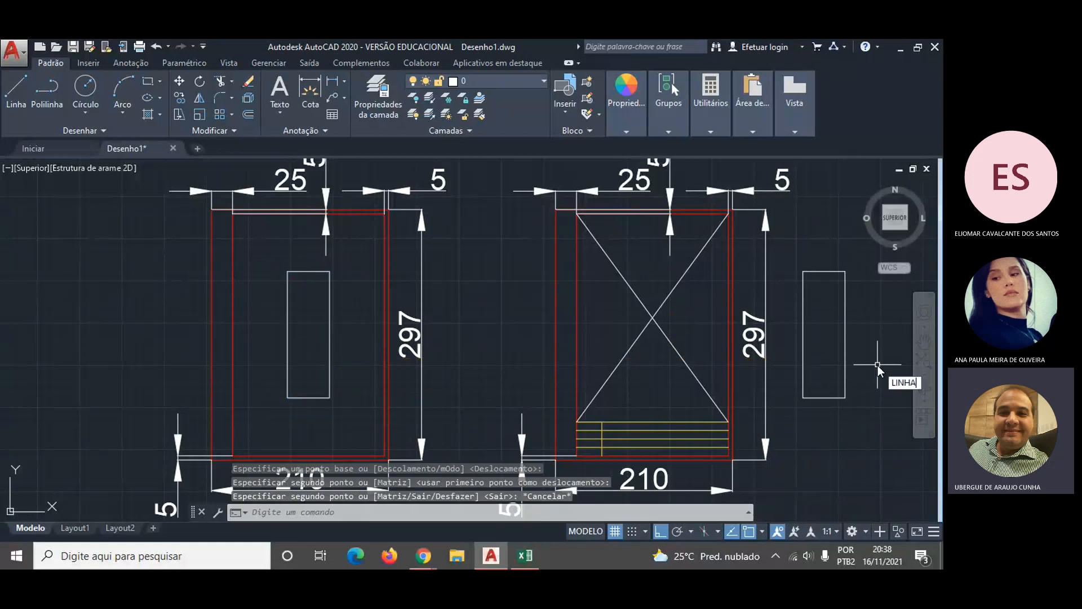
key("Return")
left_click(804, 397)
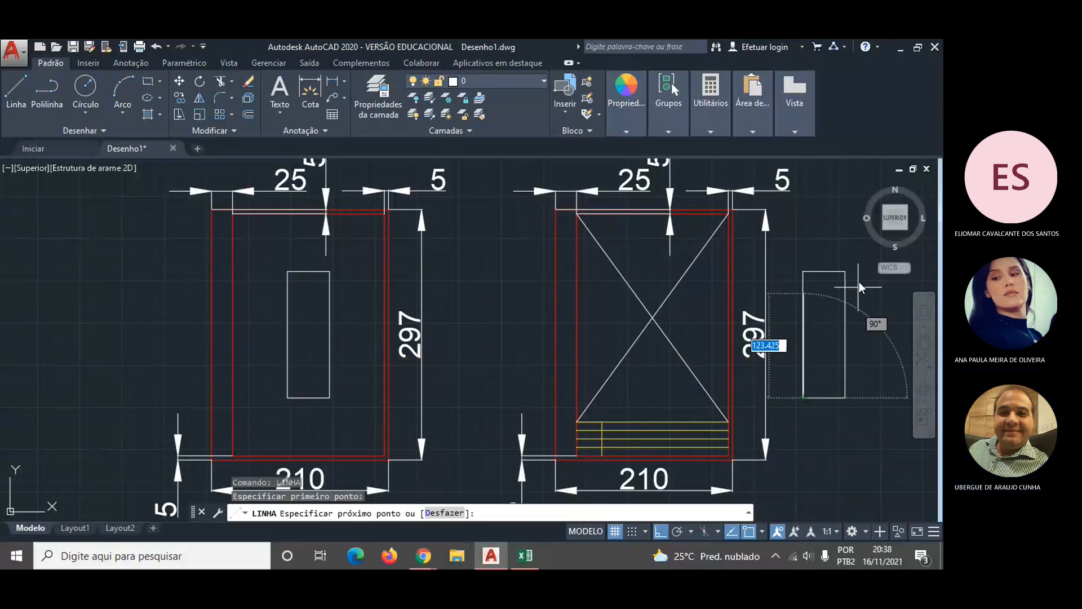
left_click(846, 271)
key("Escape")
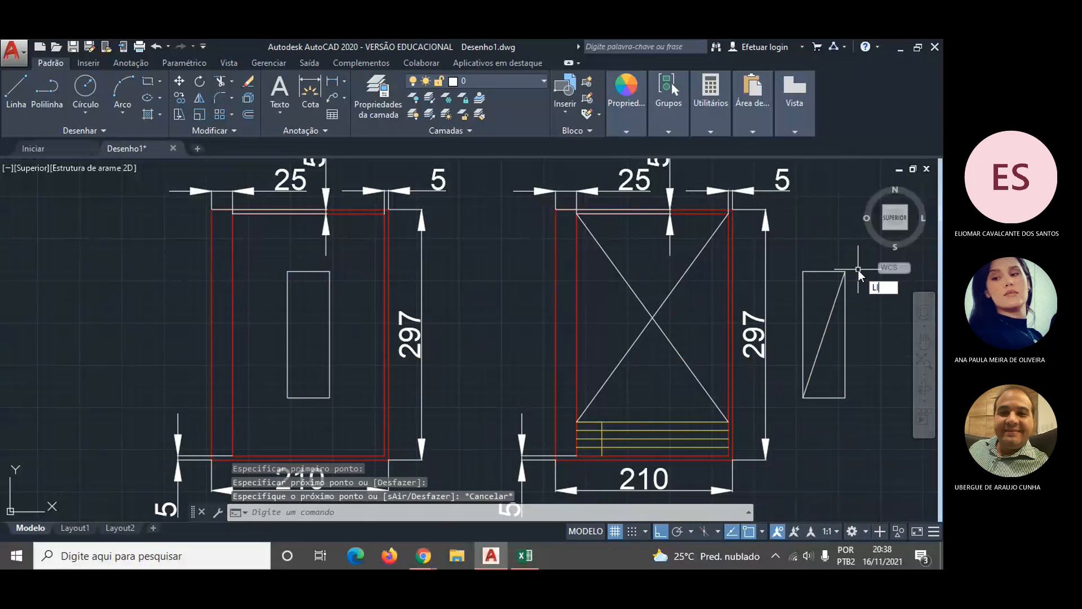
key("Return")
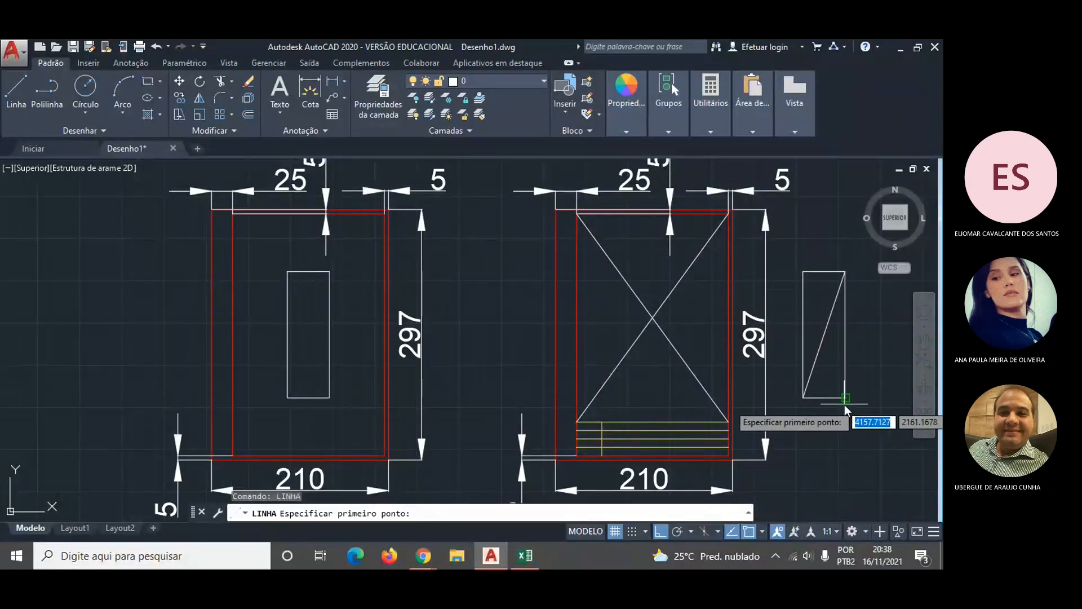
left_click(803, 397)
left_click(846, 398)
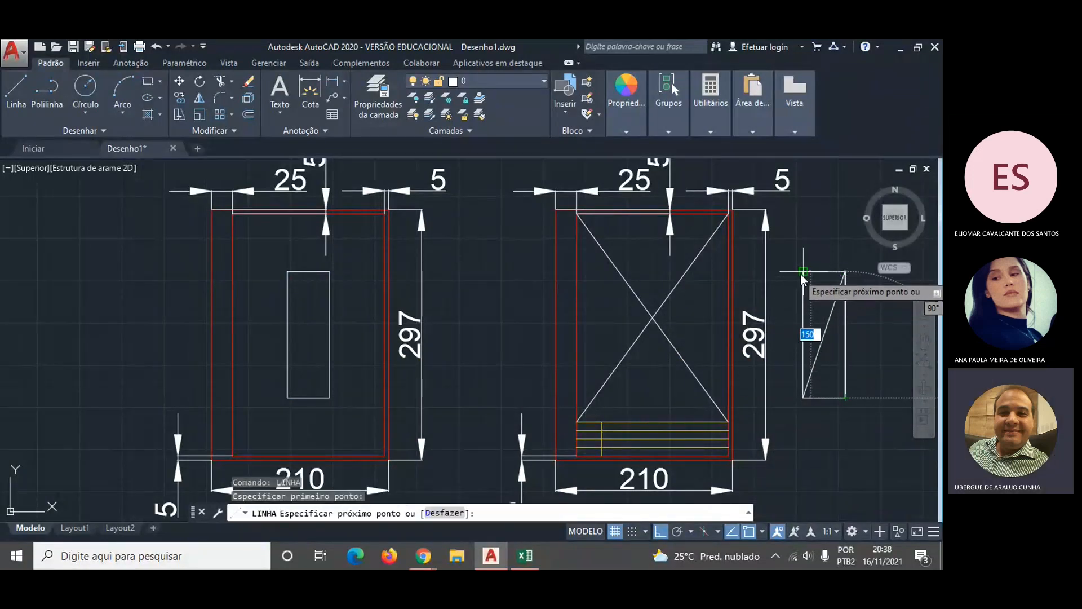
key("Escape")
- Move the small rectangle with its diagonals from their intersection onto the intersection of the usable area's diagonals, with Ortho off
type("M")
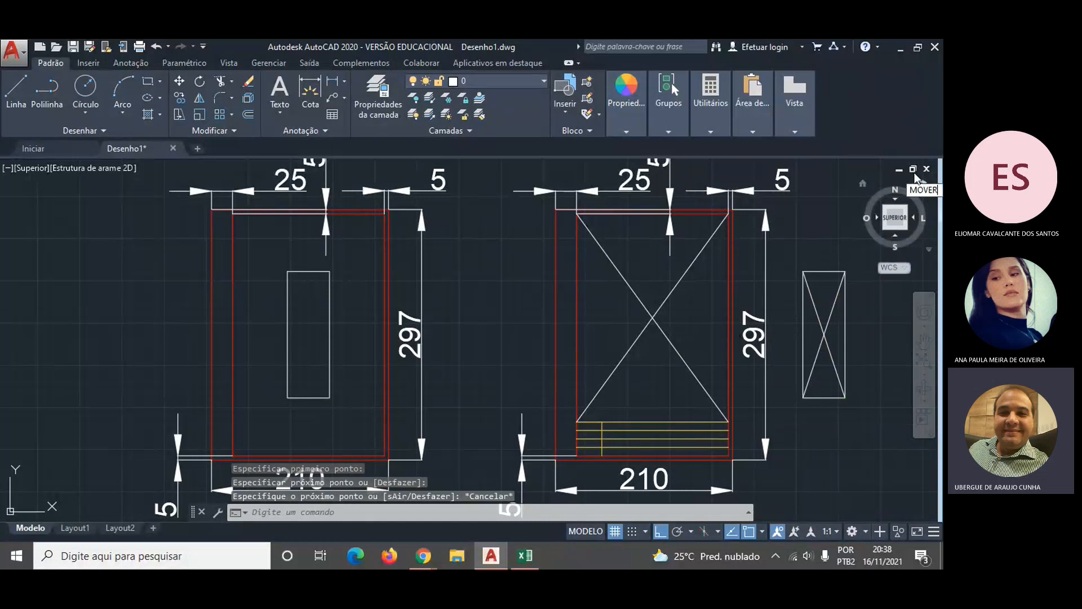
type("OVER")
key("Return")
left_click(789, 258)
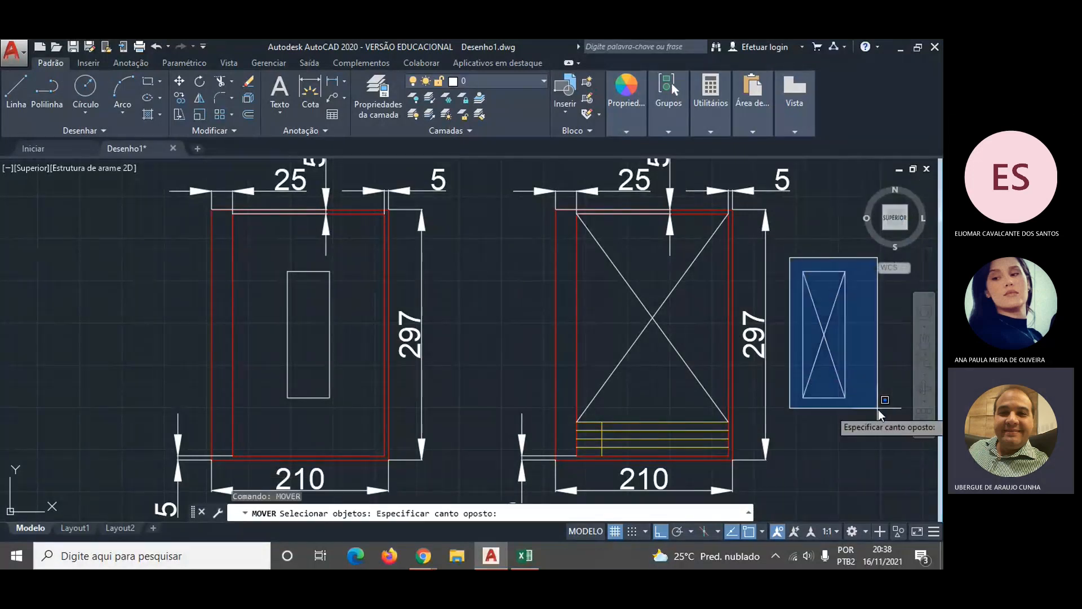
left_click(871, 405)
key("Return")
left_click(824, 334)
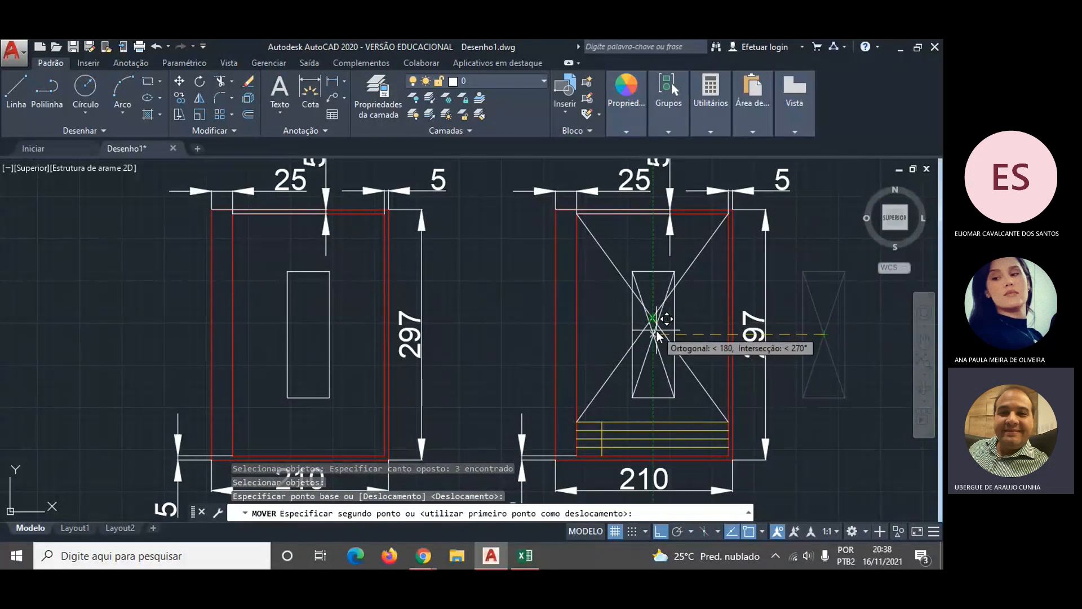
key("F8")
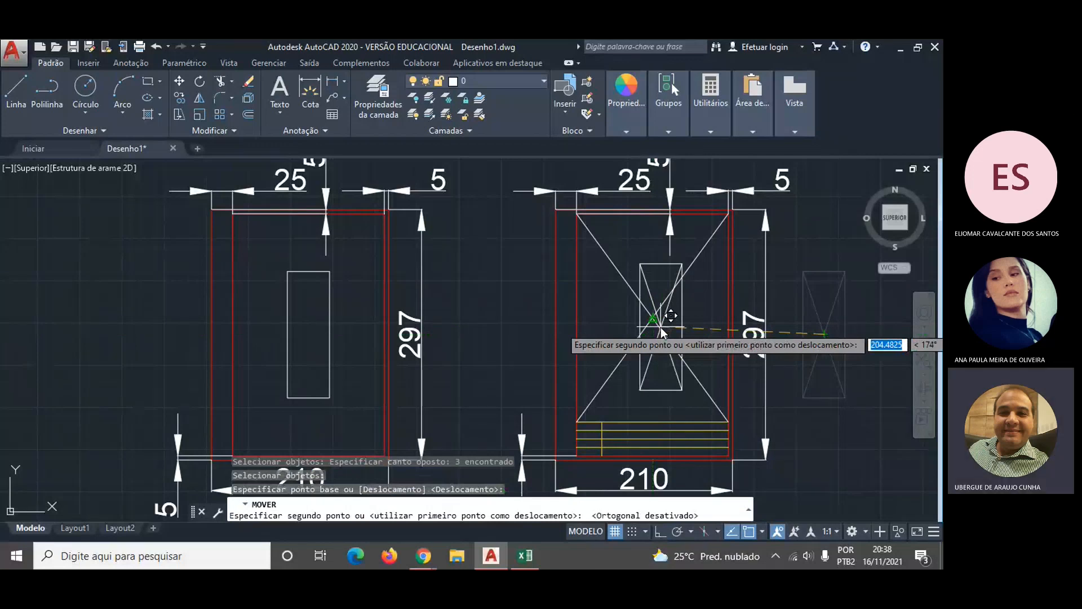
left_click(654, 320)
scroll(648, 334, "down", 2)
key("Escape")
- Delete the diagonal construction lines from the copied sheet's usable area and the centred rectangle
left_click(677, 288)
key("Delete")
left_click(622, 288)
key("Delete")
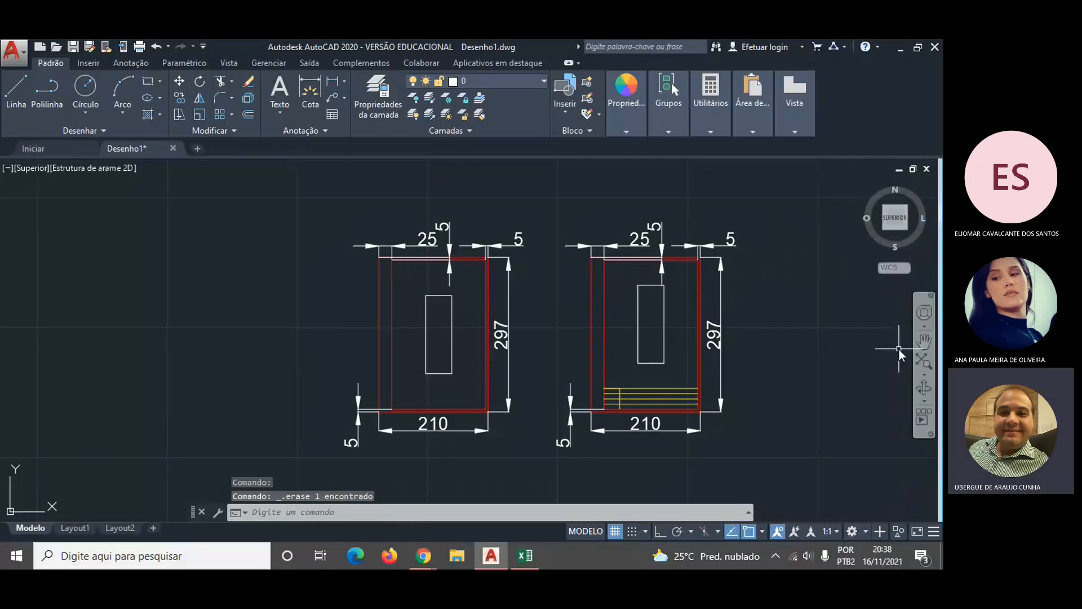
- Add horizontal linear dimensions for the gaps between the inner frame's two sides and the centred rectangle
left_click(333, 85)
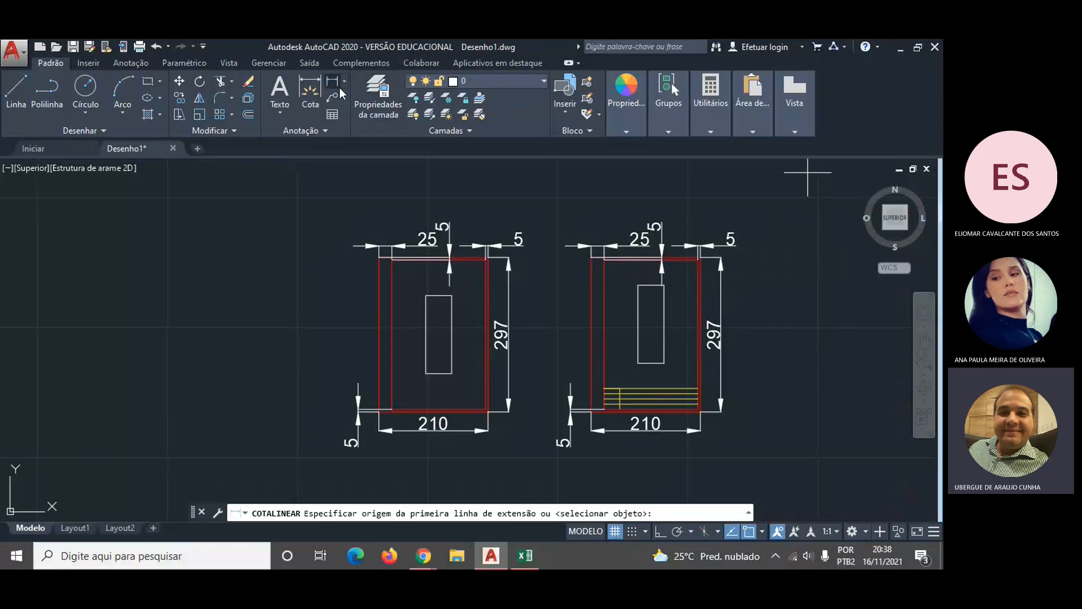
left_click(603, 387)
left_click(638, 364)
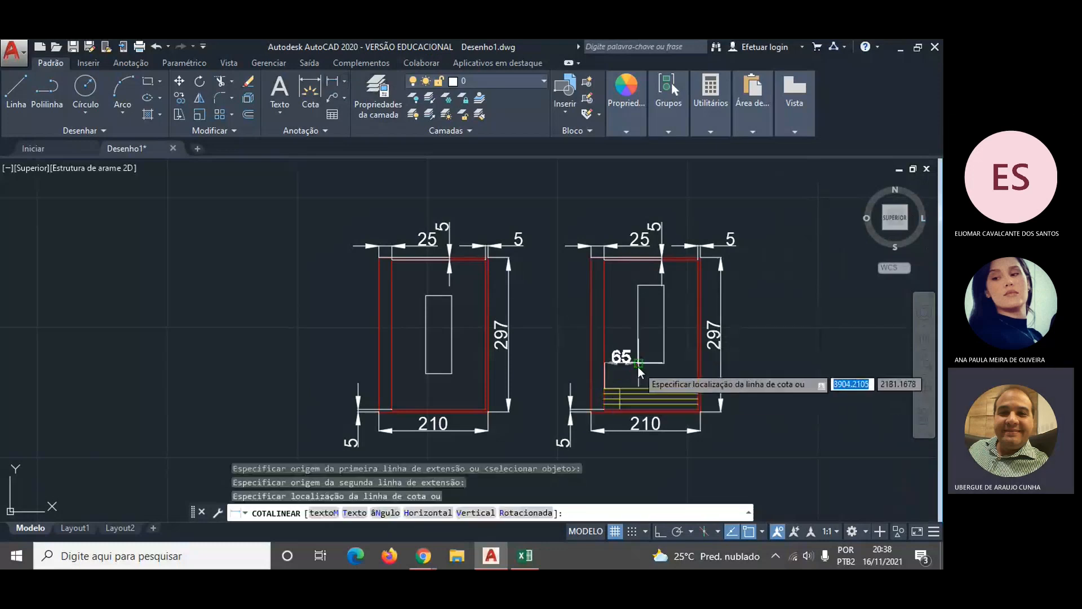
left_click(631, 328)
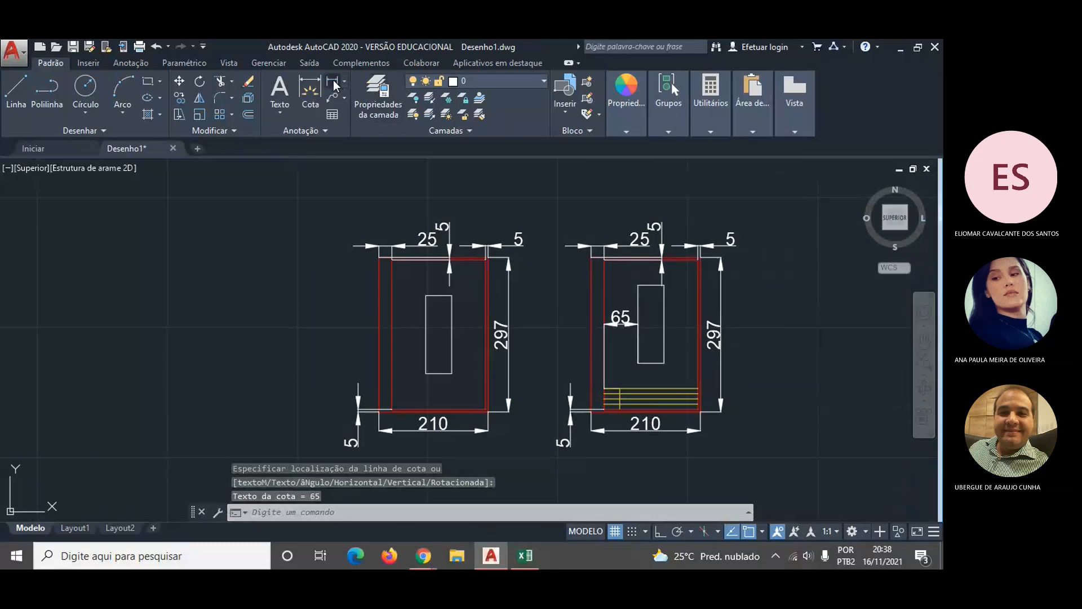
left_click(333, 82)
left_click(699, 388)
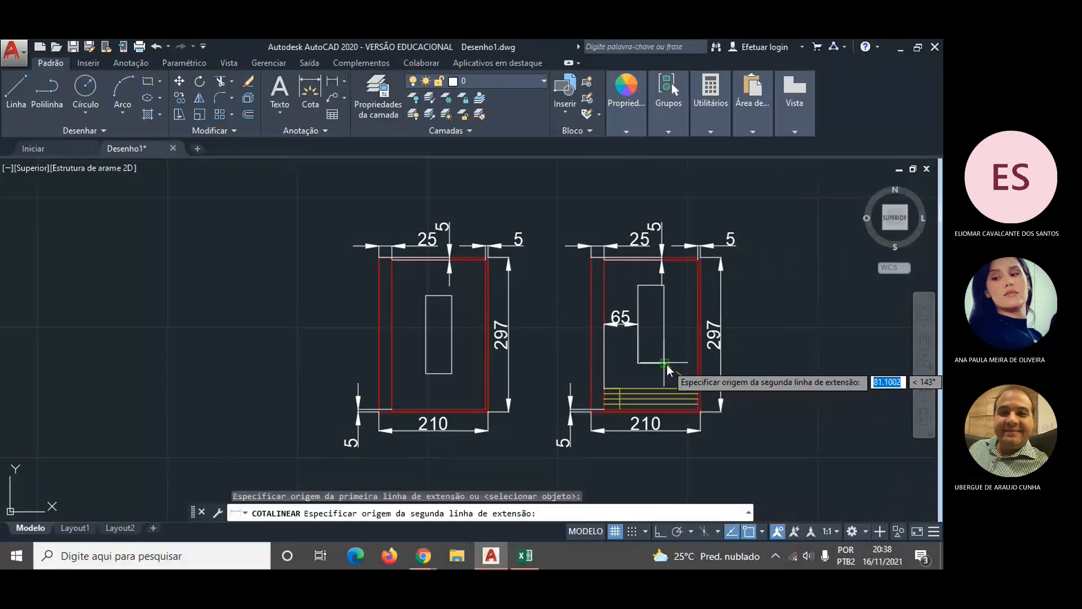
left_click(665, 363)
left_click(676, 305)
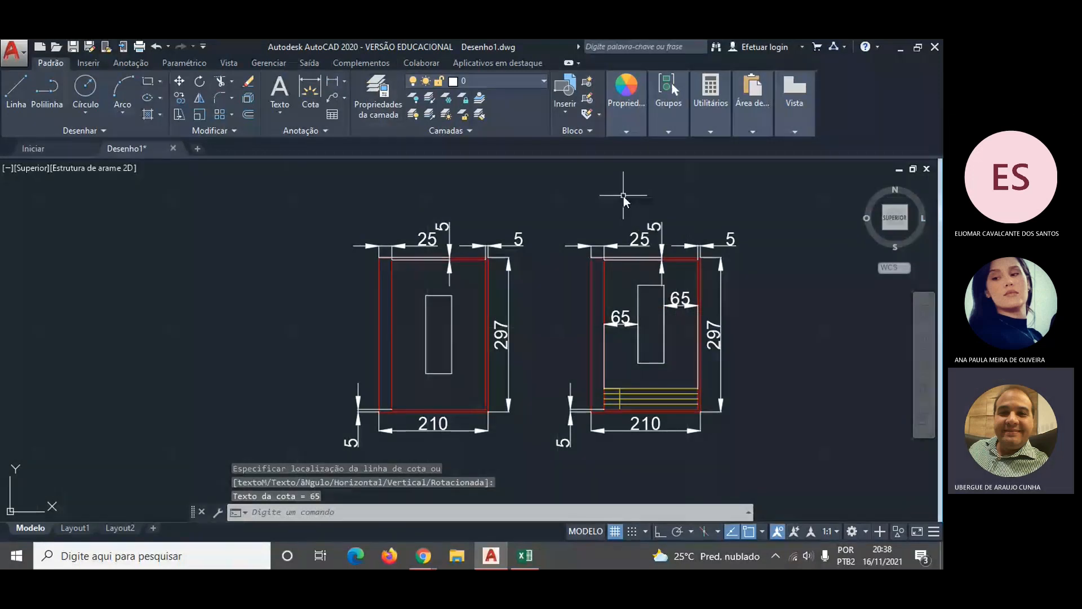
- Add vertical linear dimensions for the gaps from the centred rectangle down to the yellow strip and up to the inner frame's upper edge
key("Return")
left_click(639, 363)
left_click(655, 388)
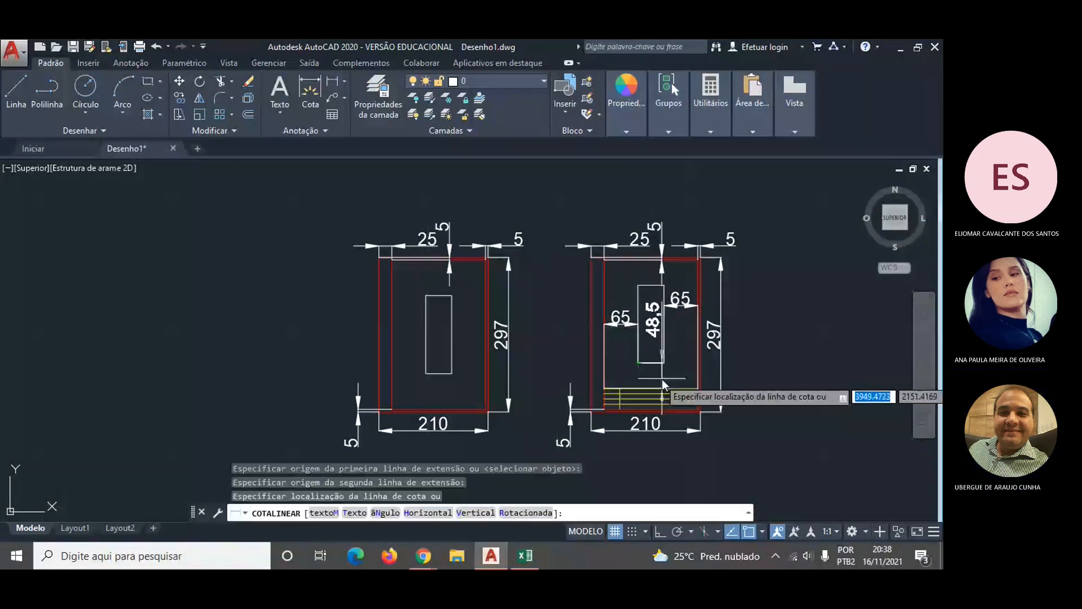
left_click(655, 381)
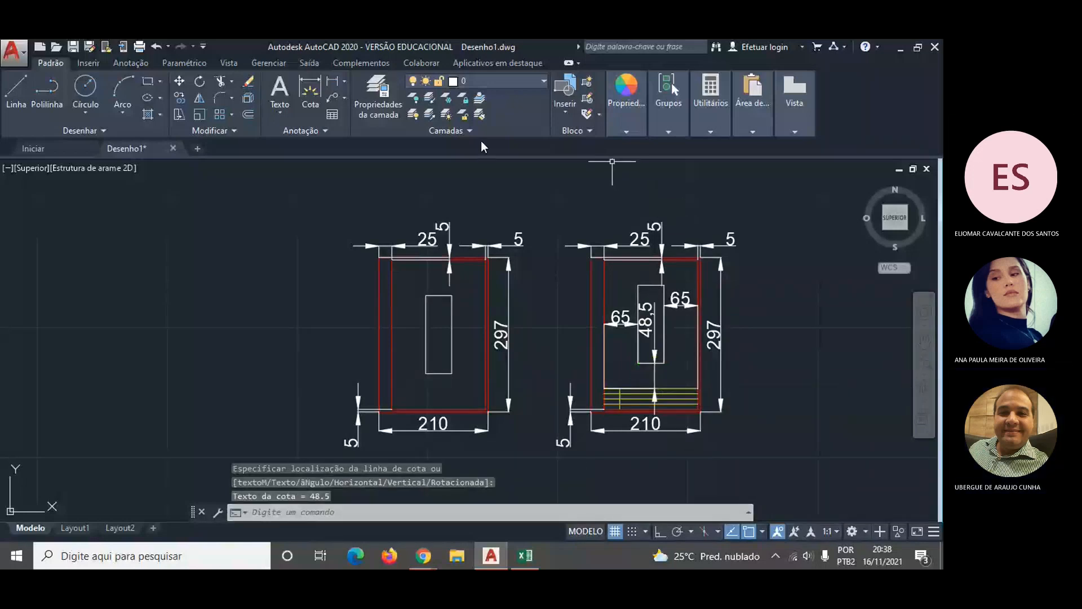
left_click(331, 85)
left_click(639, 286)
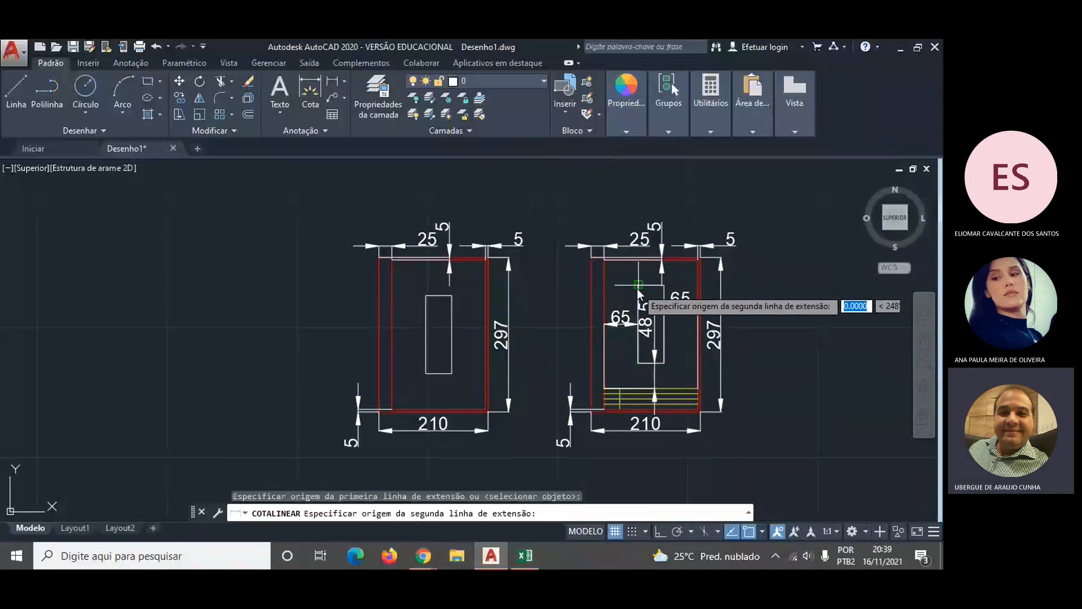
left_click(604, 261)
left_click(786, 284)
key("Escape")
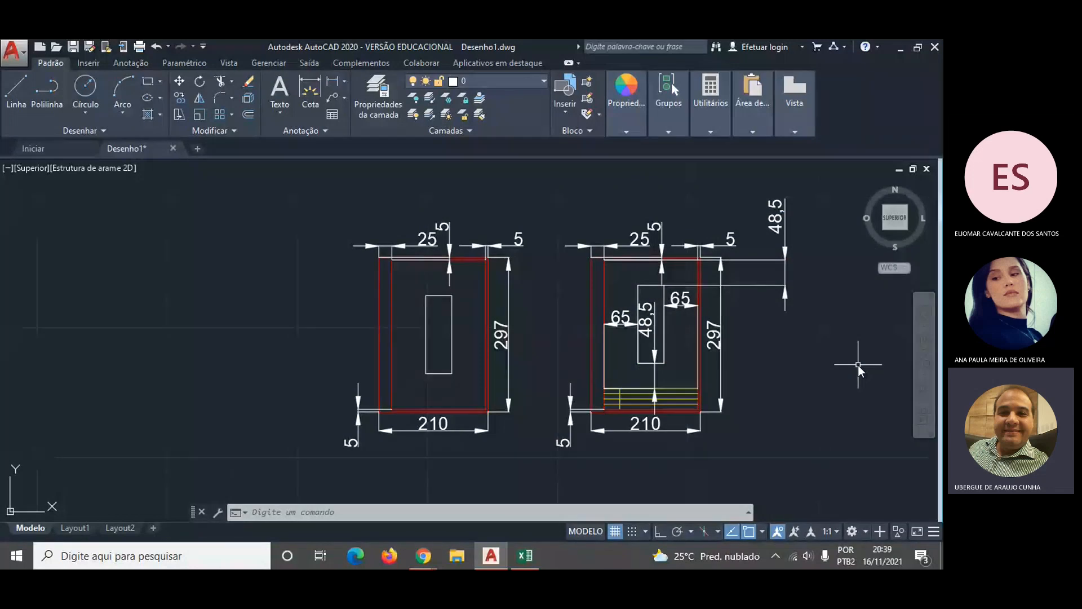
key("alt+Tab")
key("alt+Tab")
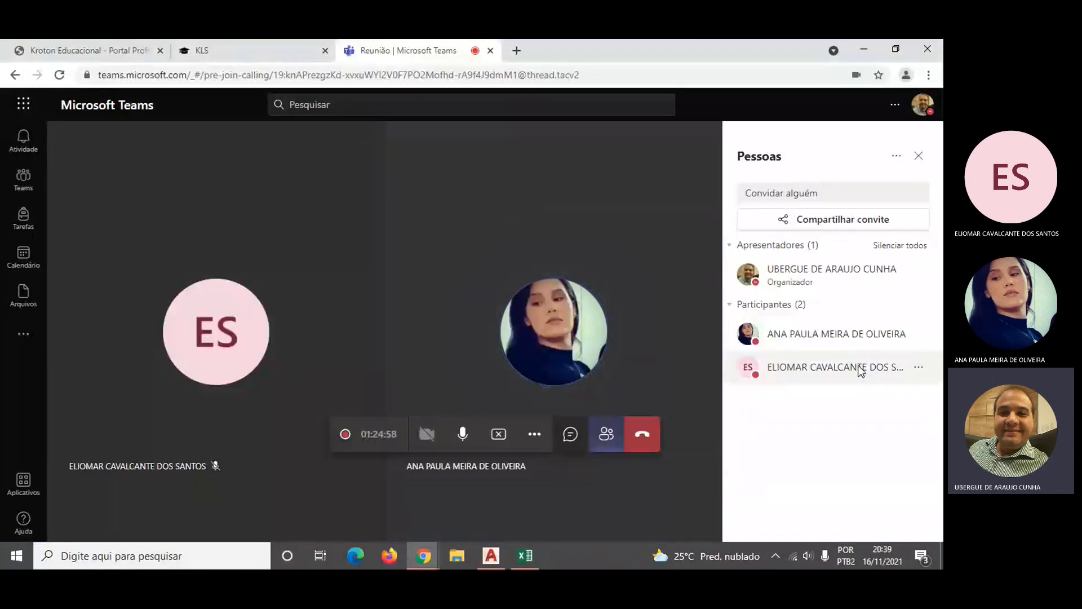
key("alt+Tab")
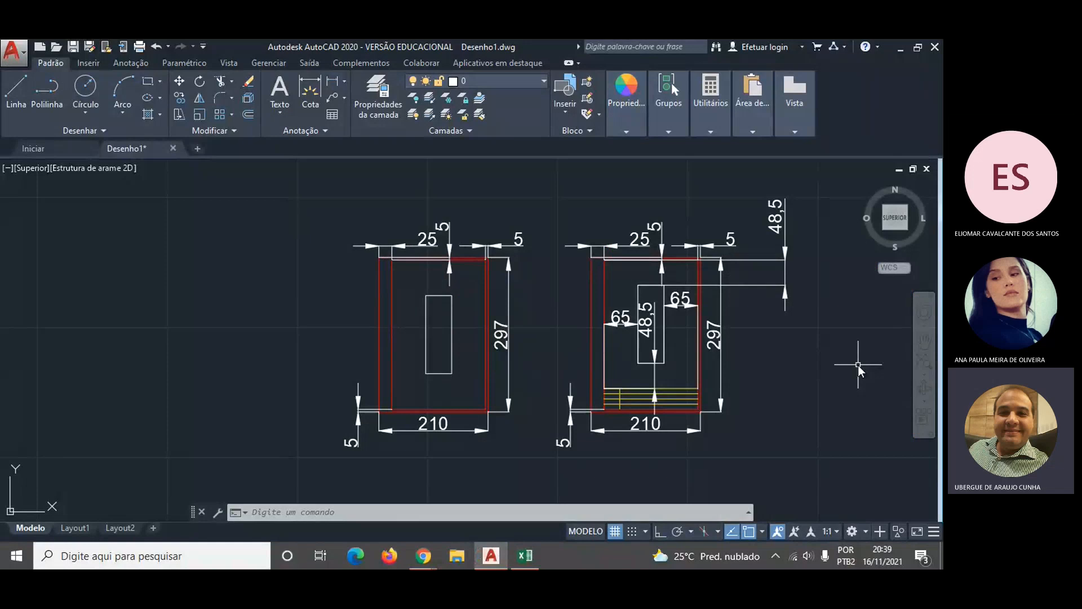
- Switch to the Microsoft Teams meeting and stop its recording
key("alt+Tab")
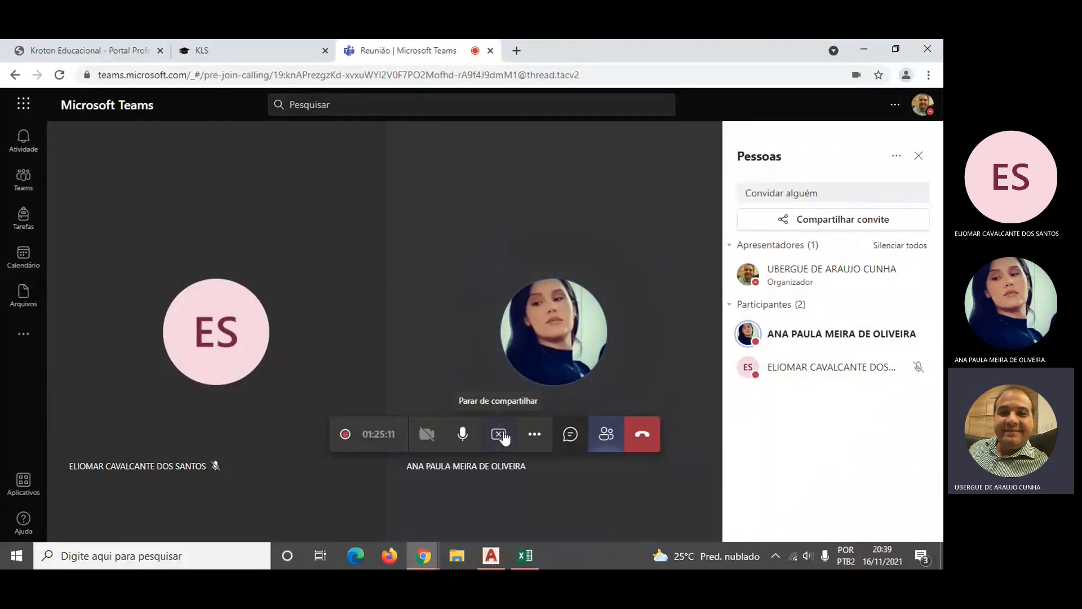
left_click(535, 445)
left_click(562, 347)
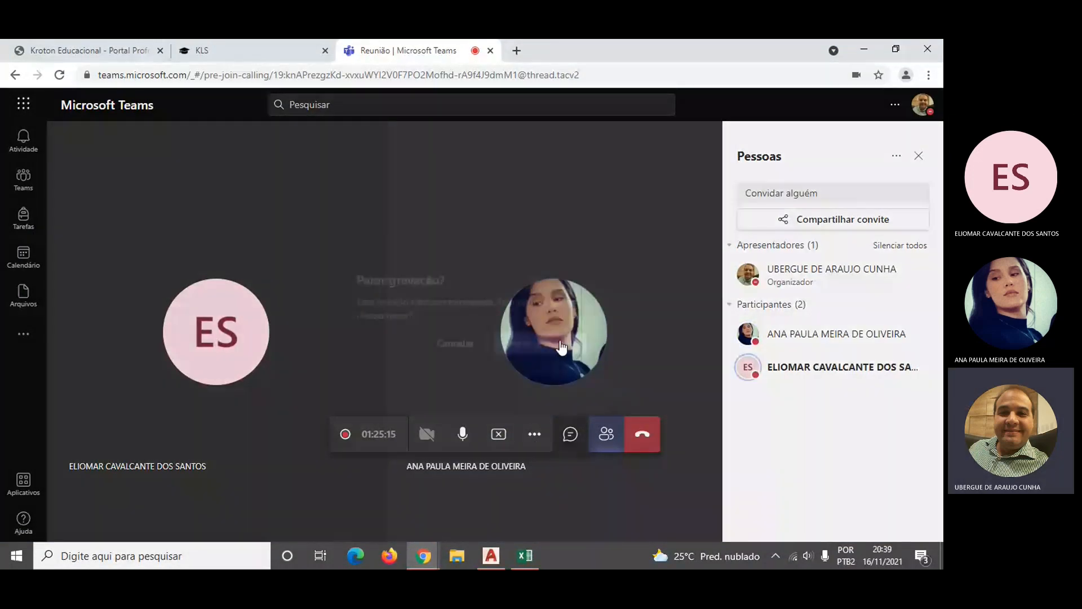